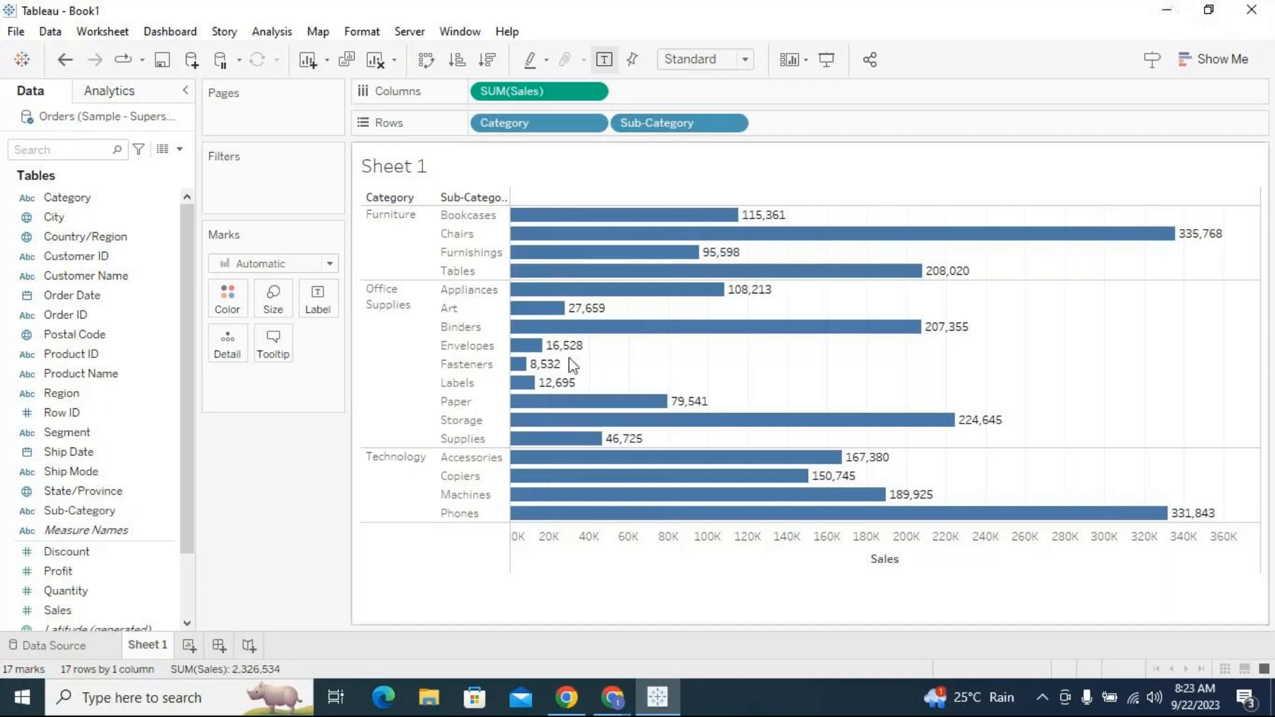
Widen the Sub-Category header column in the chart so its full title fits.
{"action": "mouse_move", "coordinate": [512, 363]}
{"action": "left_click_drag", "start_coordinate": [512, 361], "coordinate": [536, 363]}
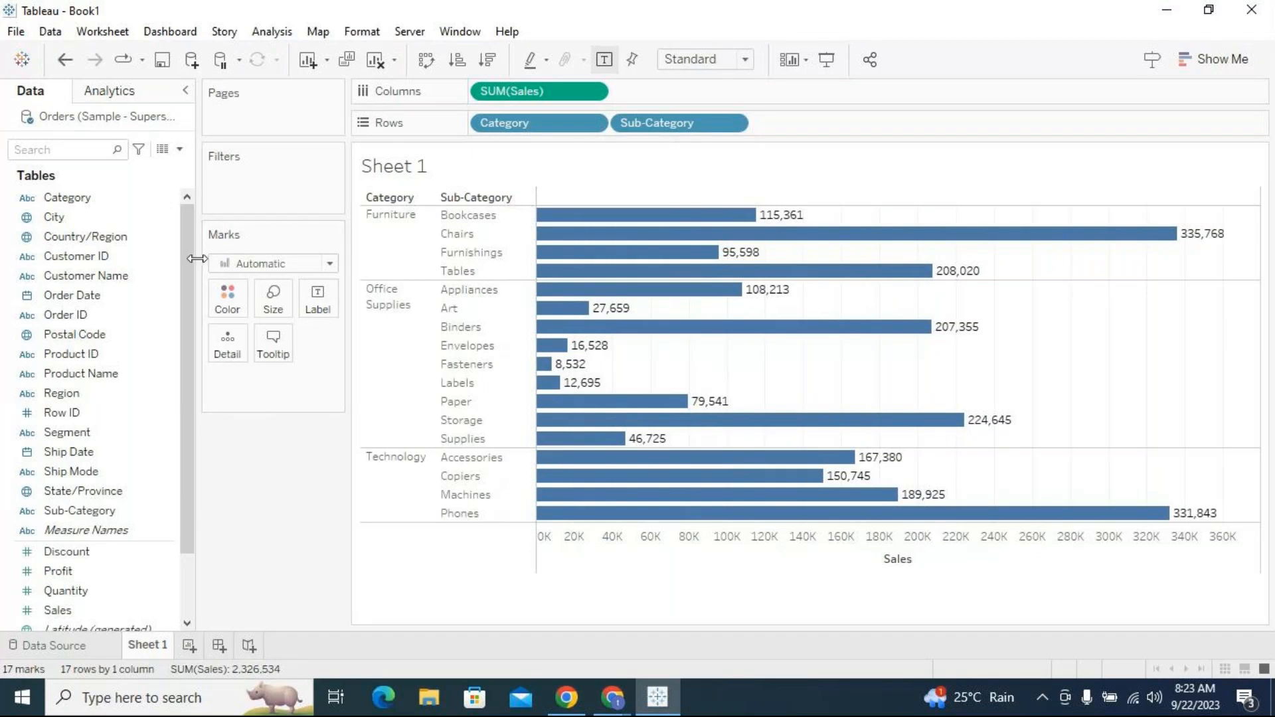
{"action": "left_click", "coordinate": [180, 150]}
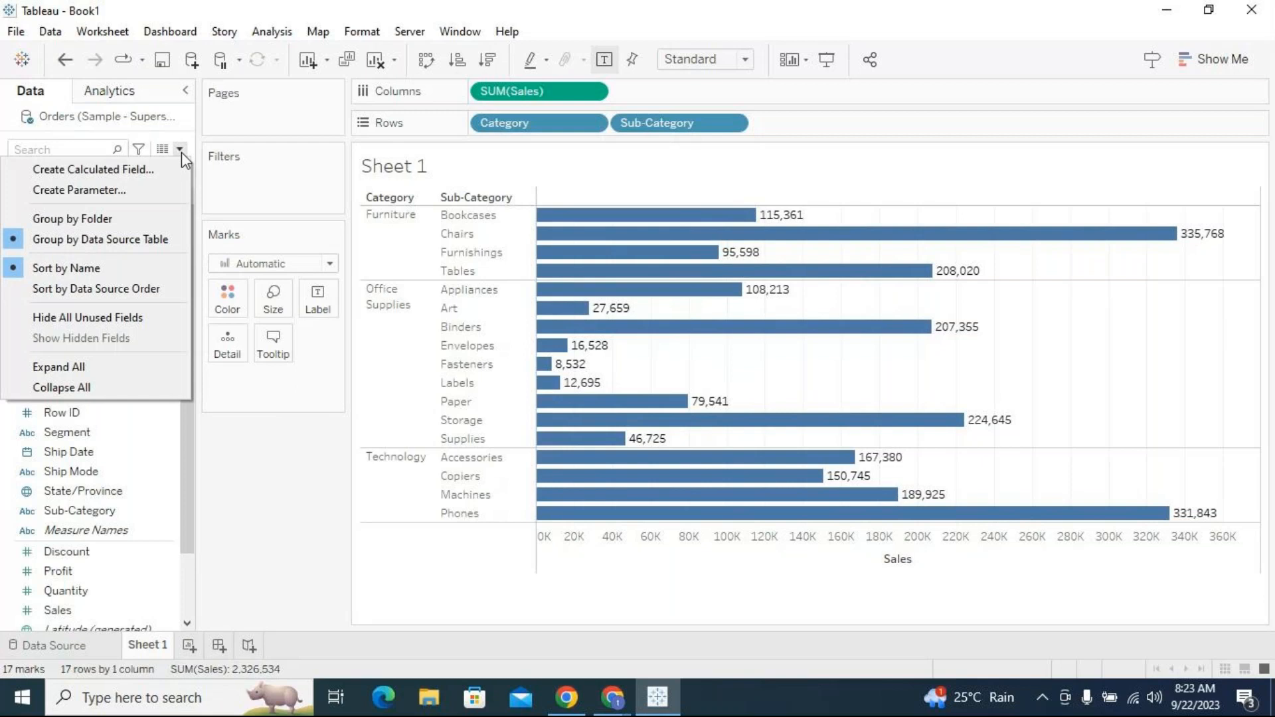
{"action": "left_click", "coordinate": [326, 486]}
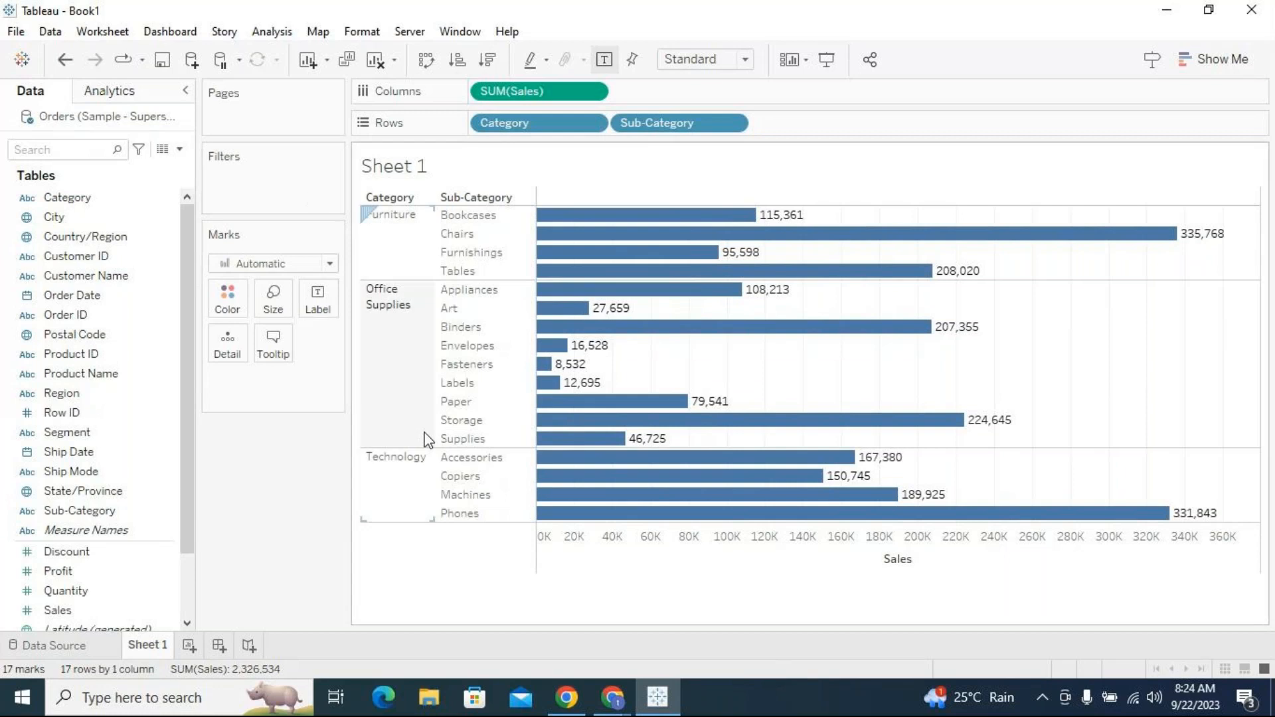
{"action": "left_click", "coordinate": [93, 198]}
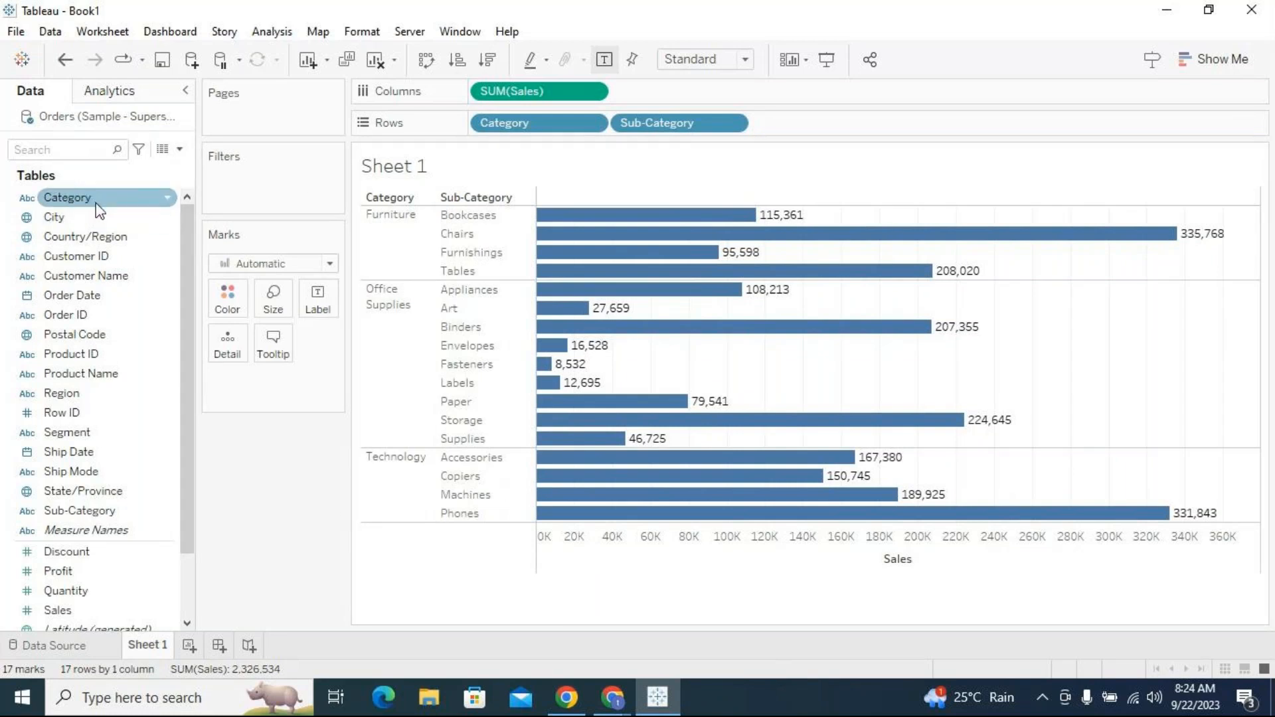
Create a new calculated field named Top.
{"action": "left_click", "coordinate": [179, 148]}
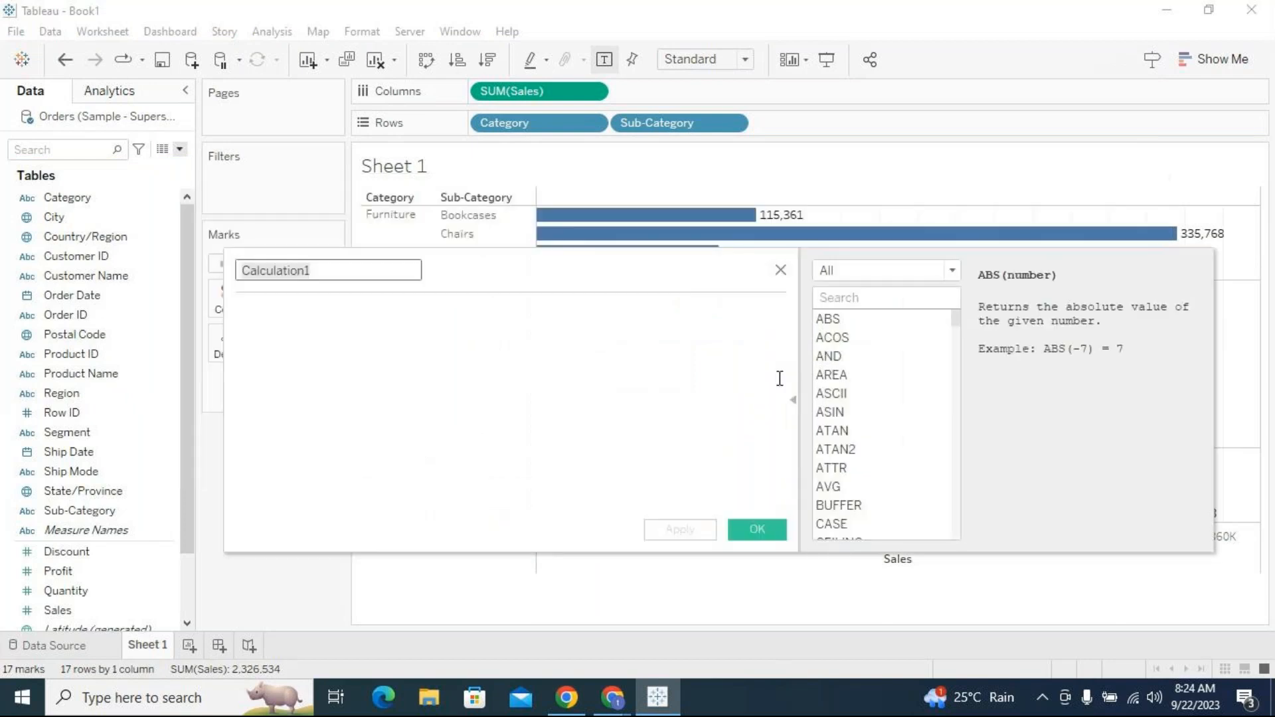
{"action": "left_click", "coordinate": [792, 405]}
{"action": "left_click", "coordinate": [792, 405]}
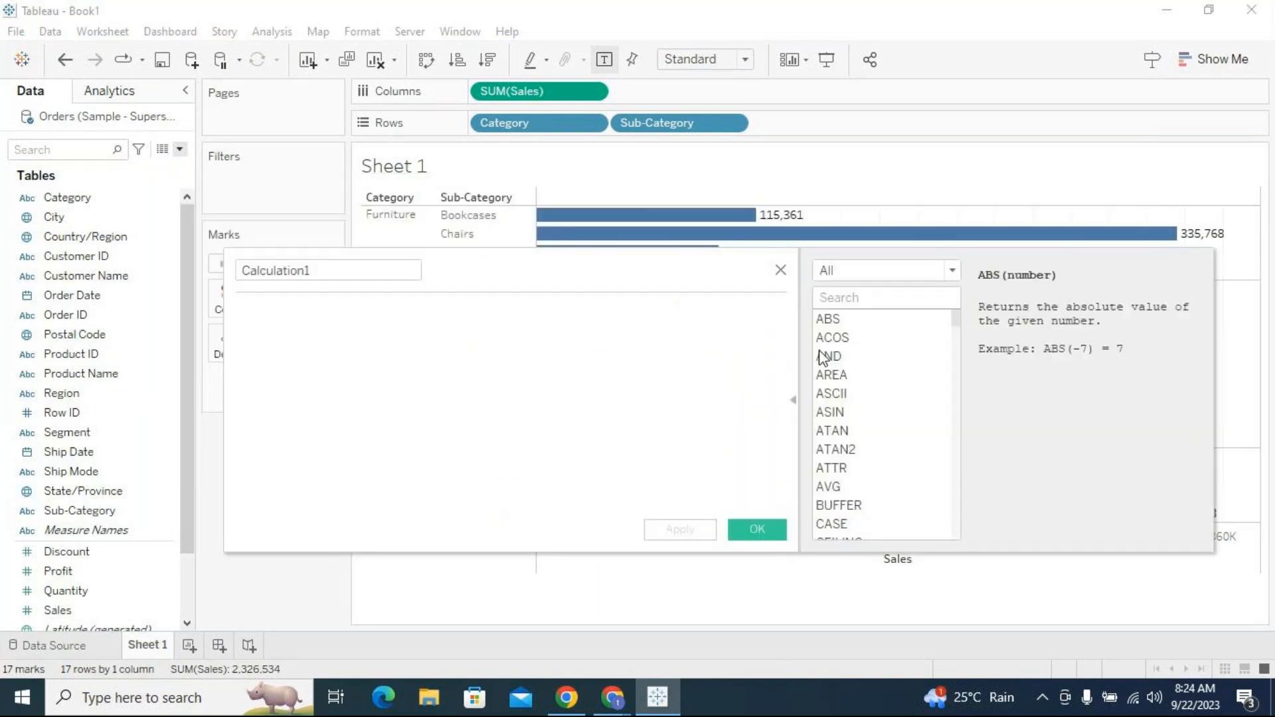
{"action": "left_click", "coordinate": [896, 272]}
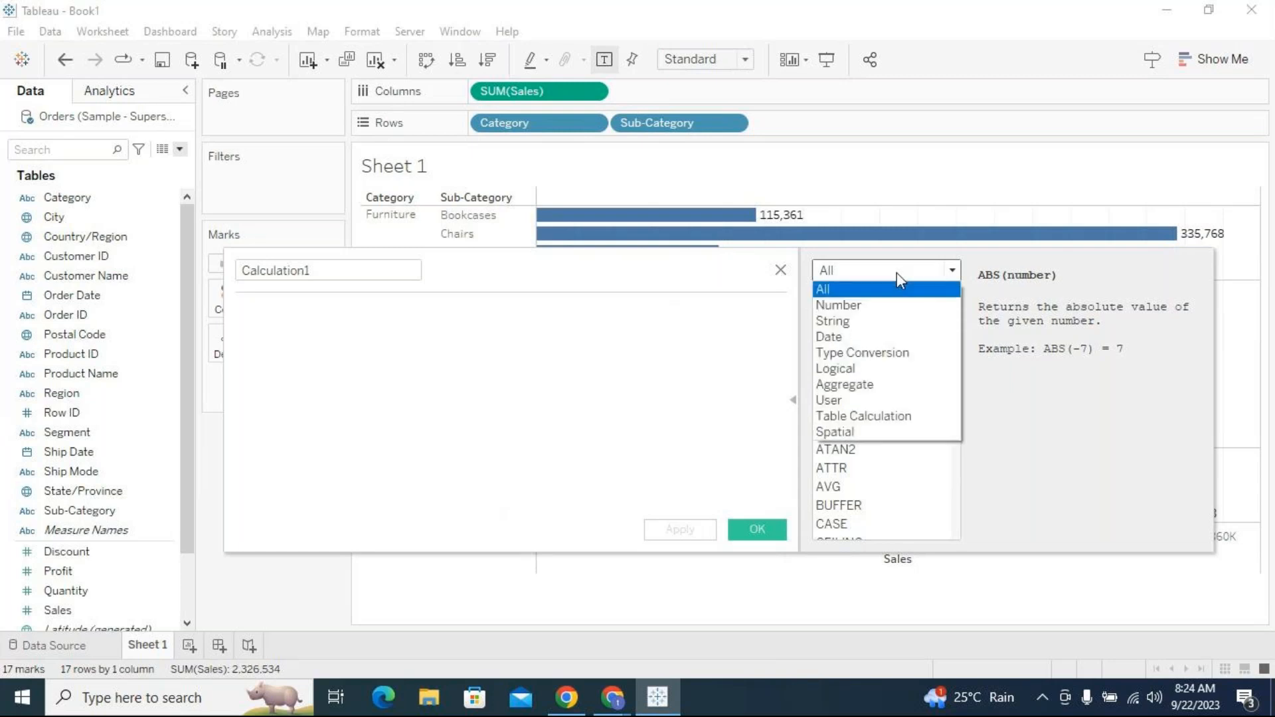
{"action": "left_click", "coordinate": [351, 270]}
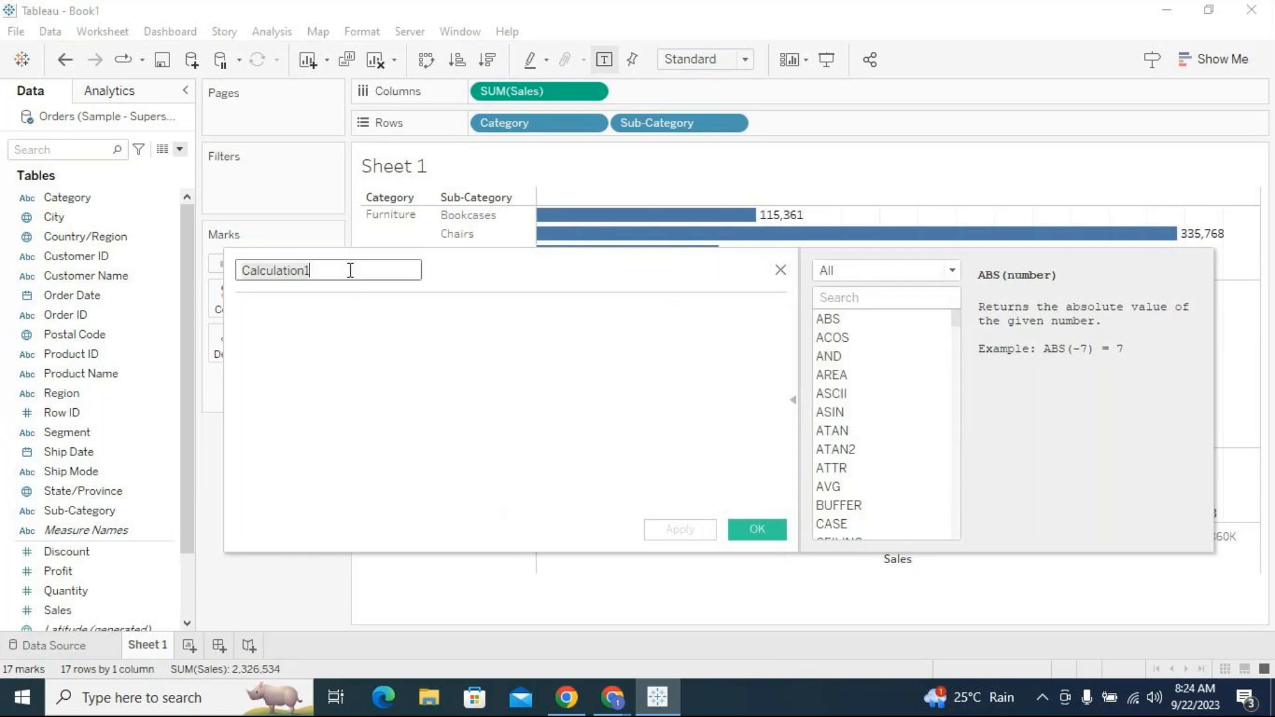
{"action": "type", "text": "Rank"}
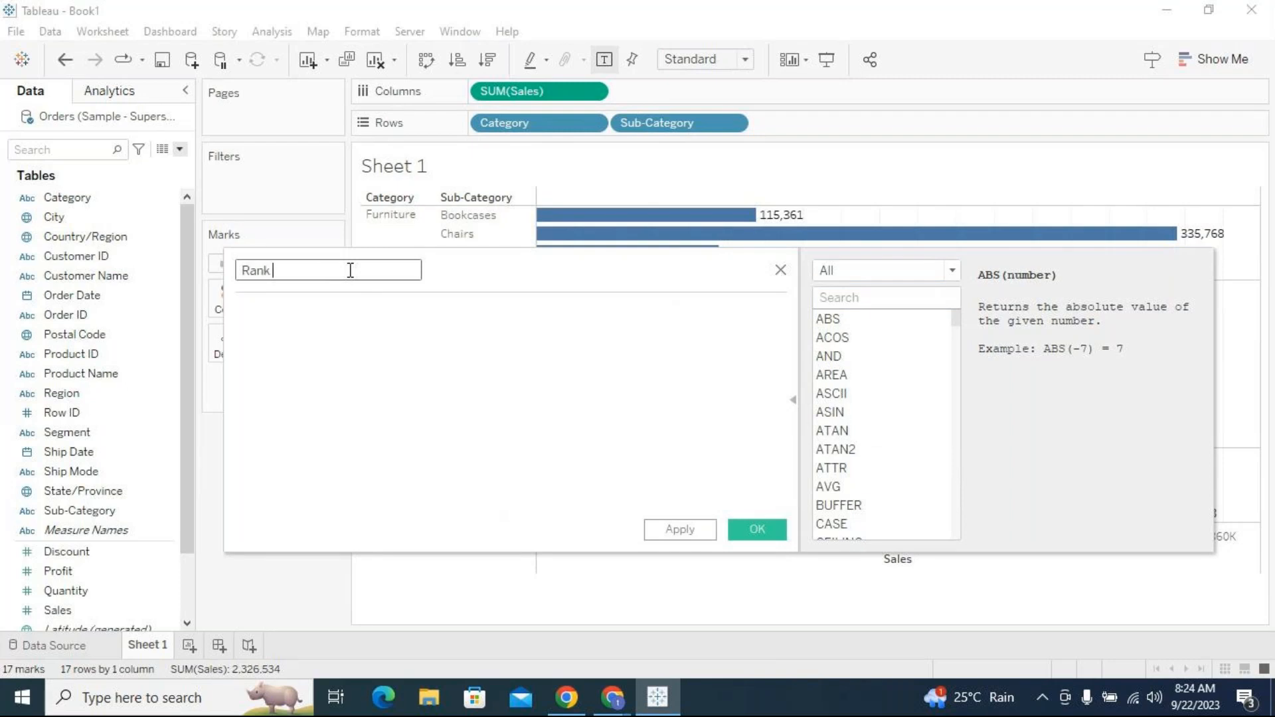
{"action": "key", "text": "BackSpace"}
{"action": "key", "text": "BackSpace"}
{"action": "key", "text": "BackSpace"}
{"action": "key", "text": "BackSpace"}
{"action": "type", "text": "Top"}
Define the Top field's formula as RANK_DENSE(SUM([Sales]),'desc') and save the calculation.
{"action": "left_click", "coordinate": [362, 351]}
{"action": "type", "text": "rank"}
{"action": "left_click", "coordinate": [364, 351]}
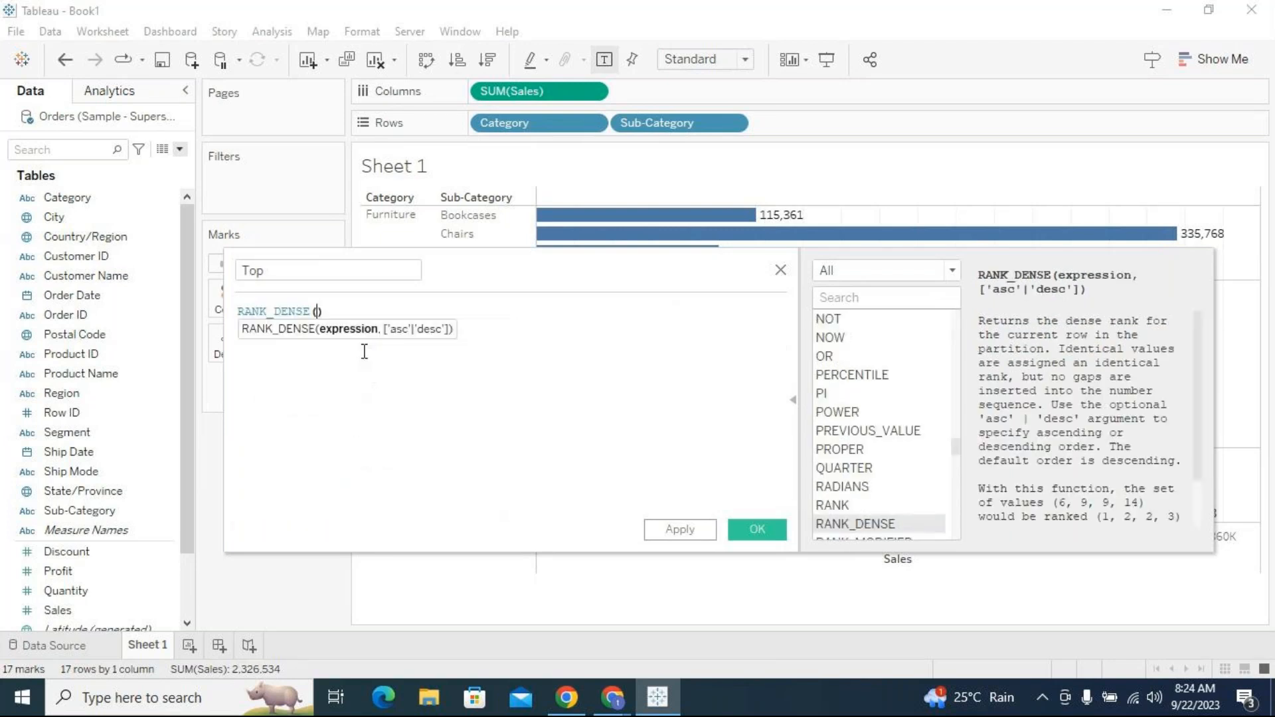
{"action": "type", "text": "sum"}
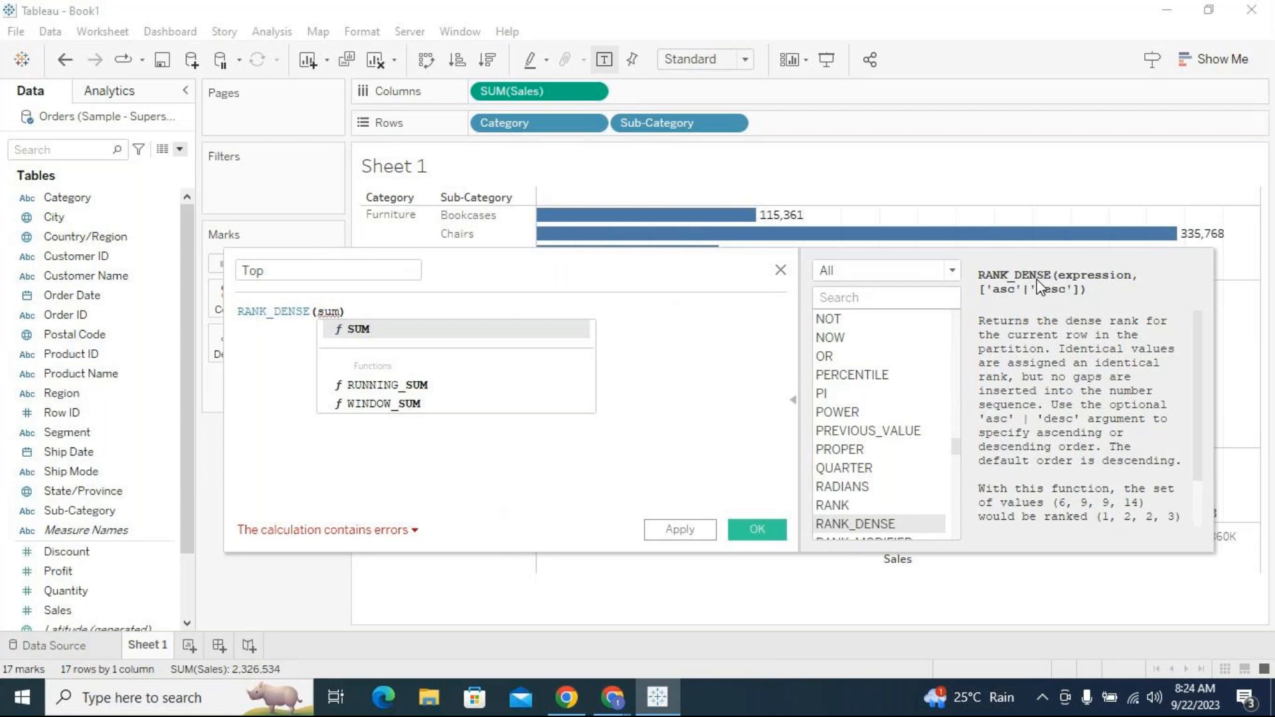
{"action": "key", "text": "Return"}
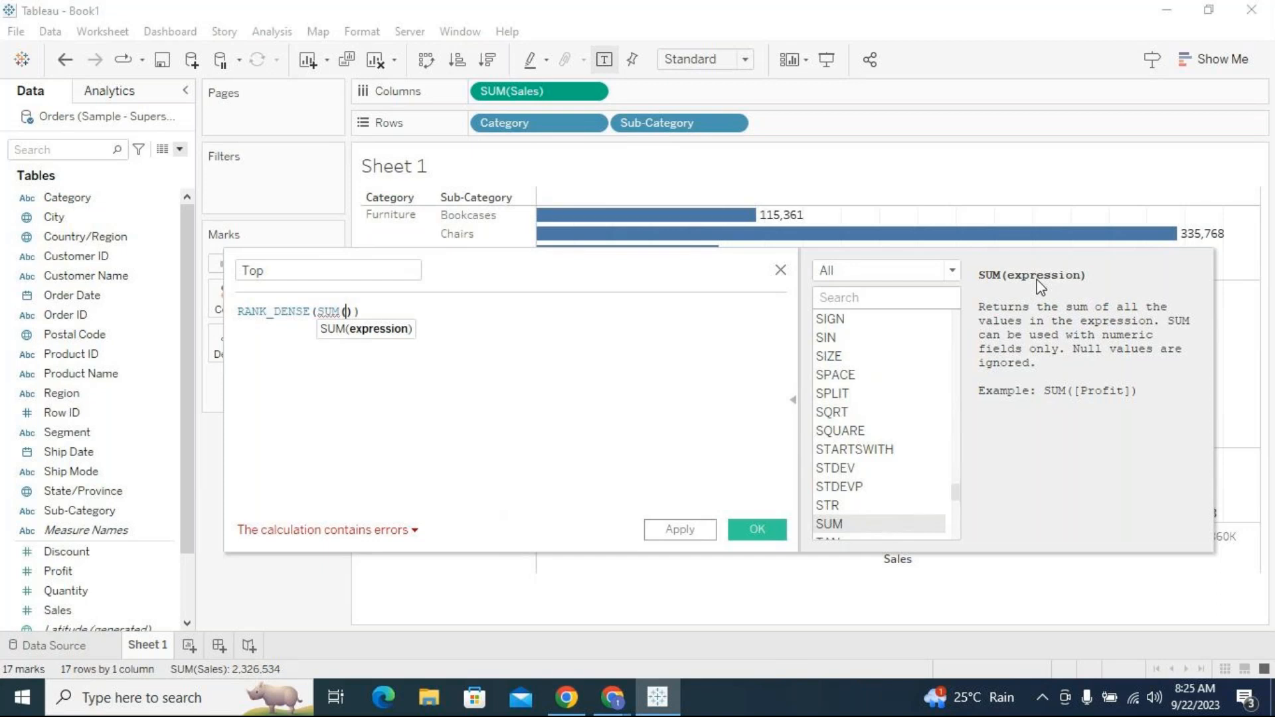
{"action": "type", "text": "[Sales]"}
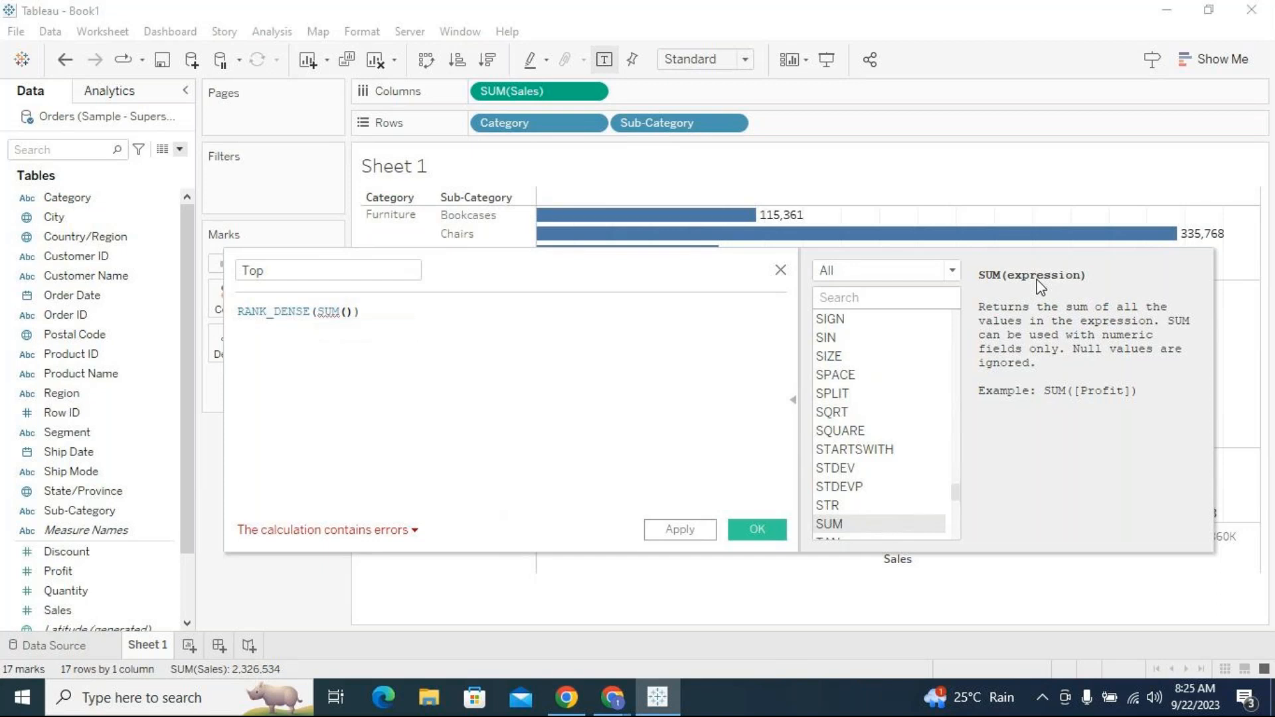
{"action": "key", "text": "Return"}
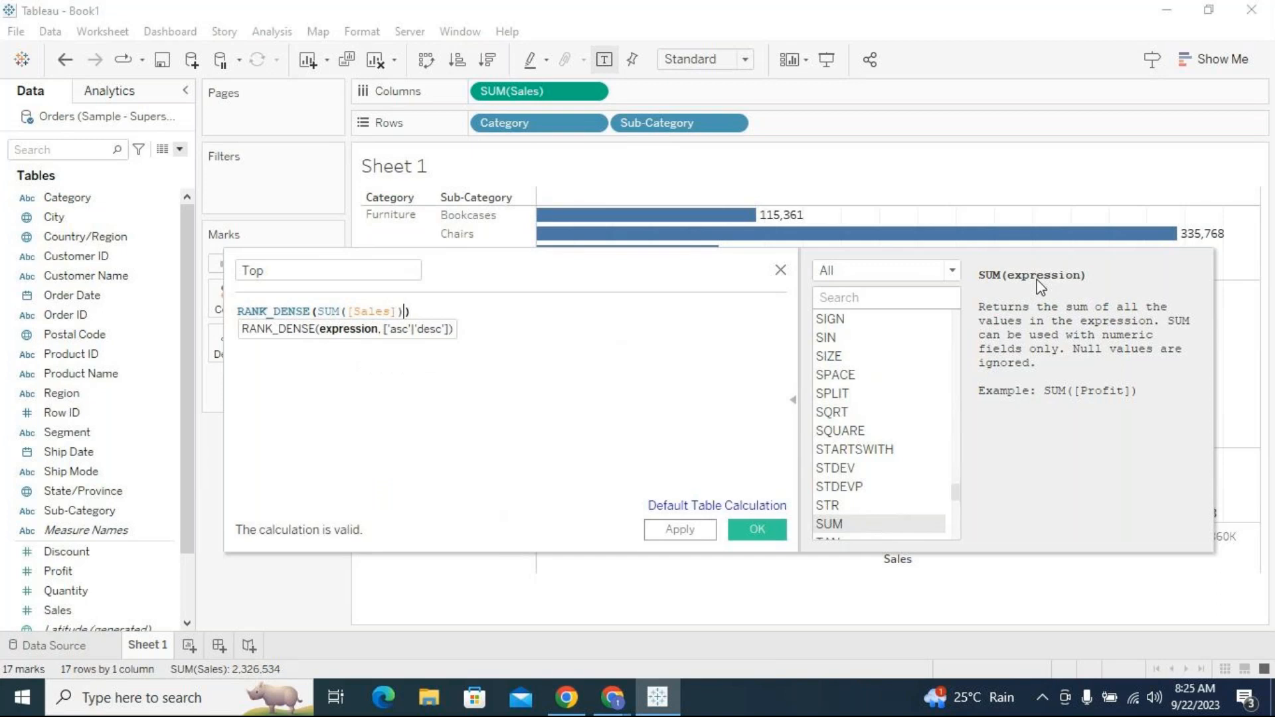
{"action": "type", "text": ",'desc'"}
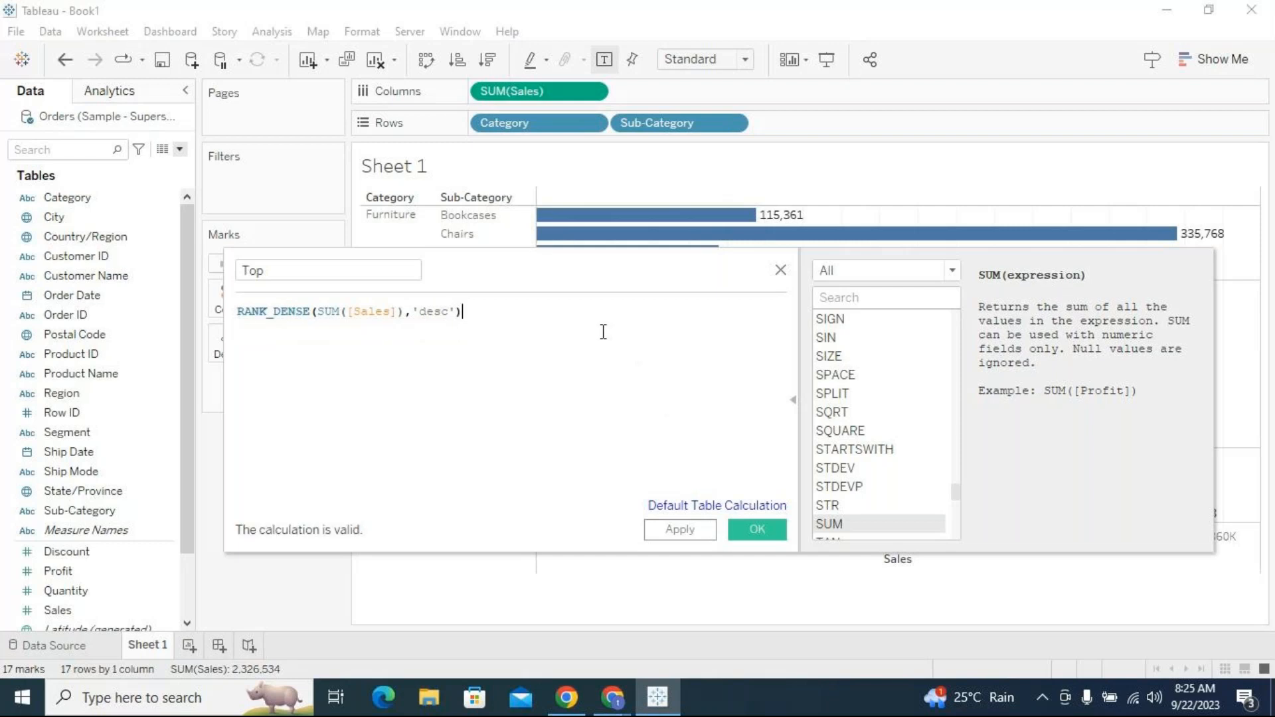
{"action": "left_click", "coordinate": [672, 537]}
{"action": "left_click", "coordinate": [757, 531]}
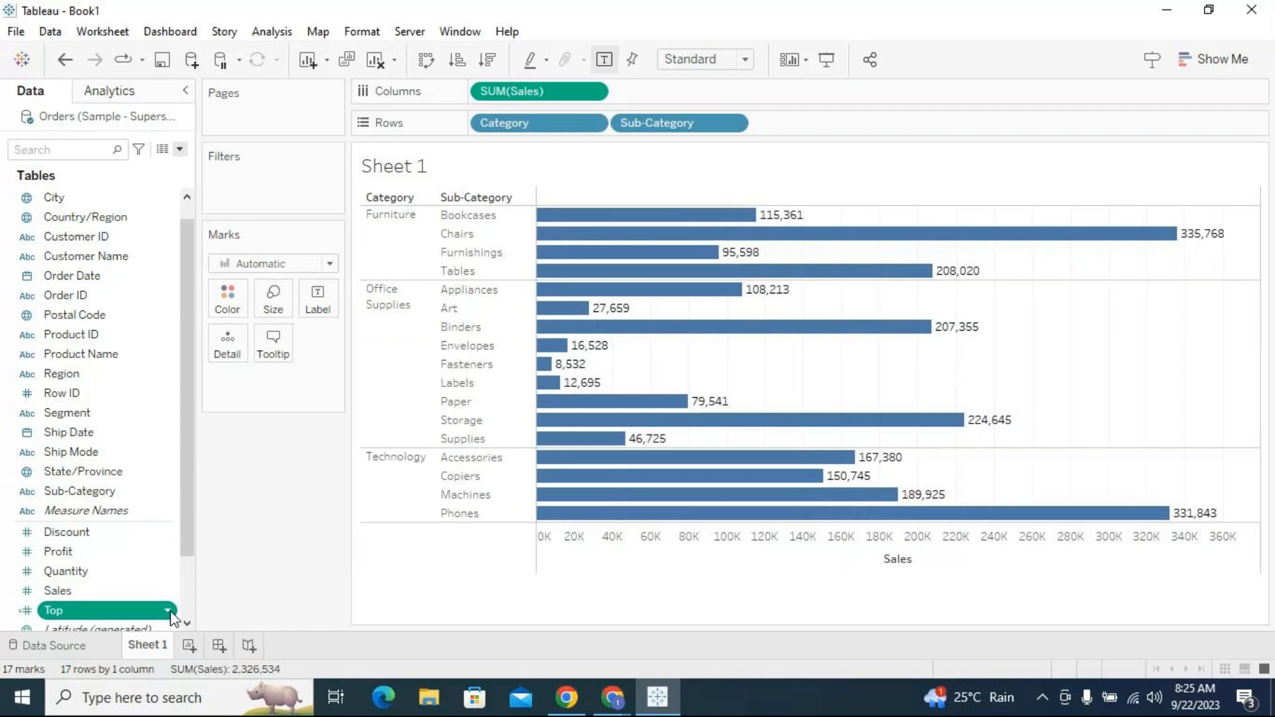
Duplicate the Top calculated field and rename the copy Bottom.
{"action": "left_click", "coordinate": [170, 612]}
{"action": "left_click", "coordinate": [246, 313]}
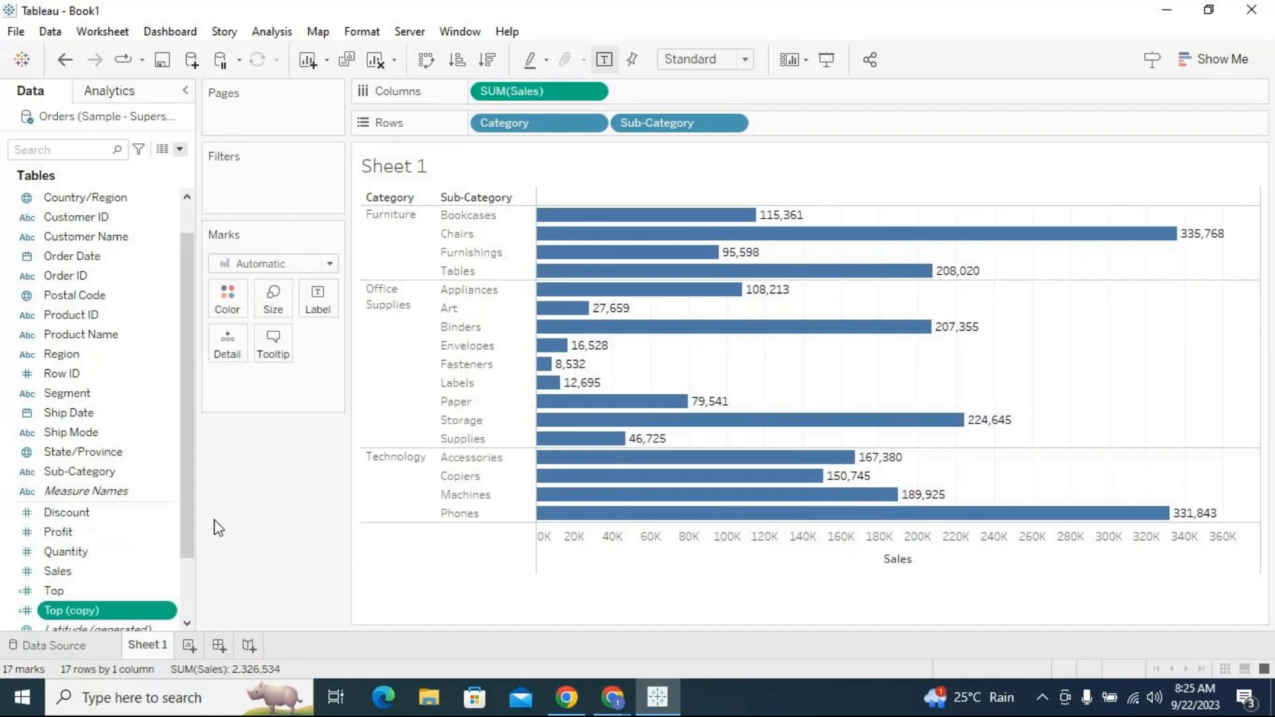
{"action": "left_click", "coordinate": [167, 613]}
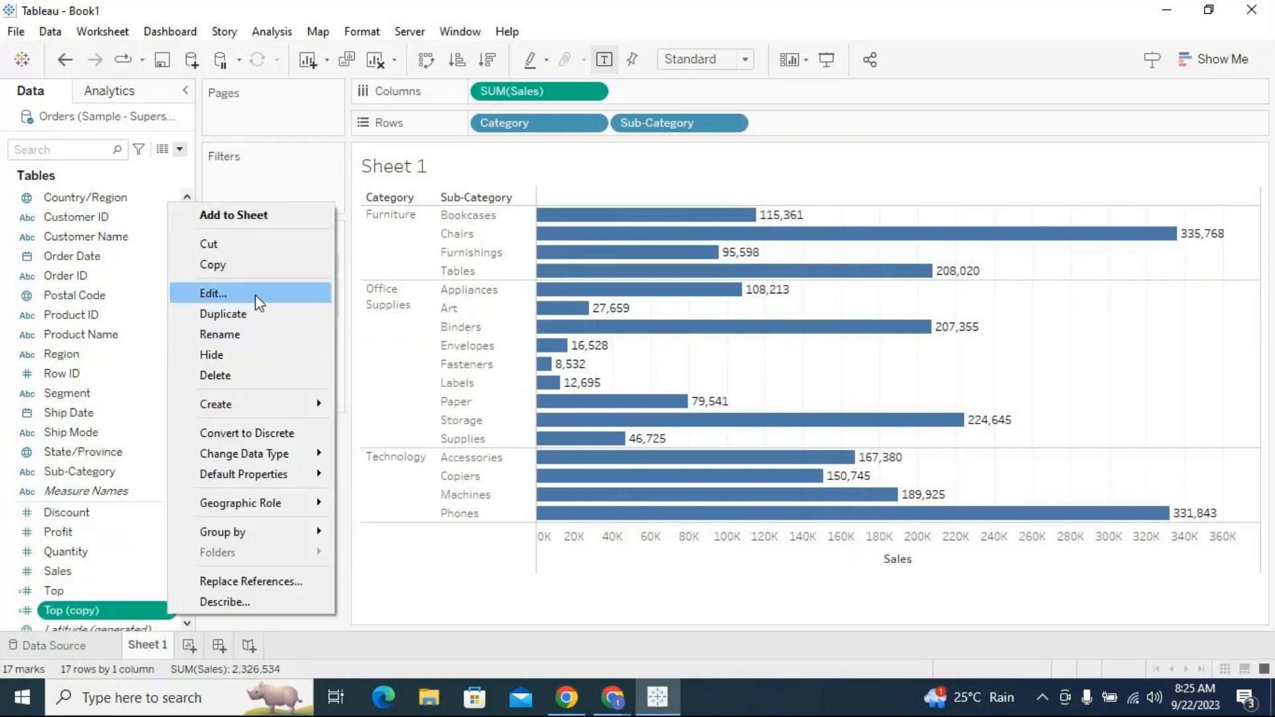
{"action": "left_click", "coordinate": [255, 297]}
{"action": "triple_click", "coordinate": [315, 272]}
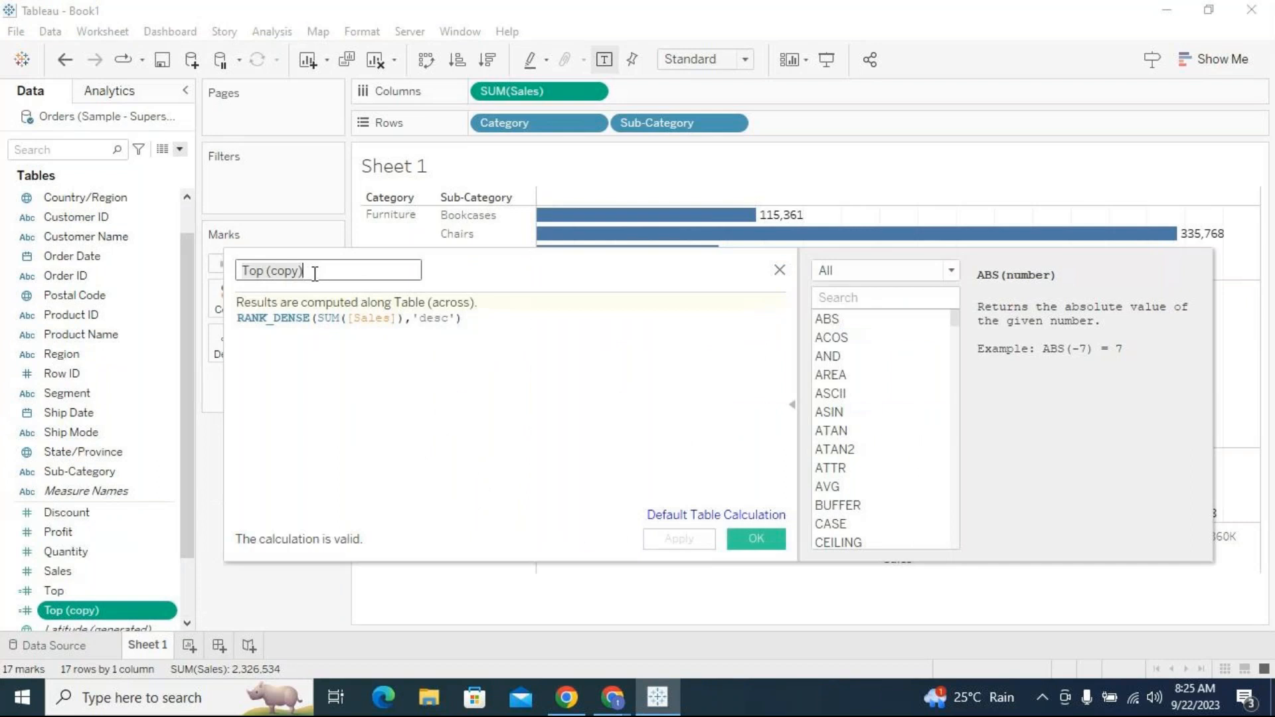
{"action": "type", "text": "Bottom"}
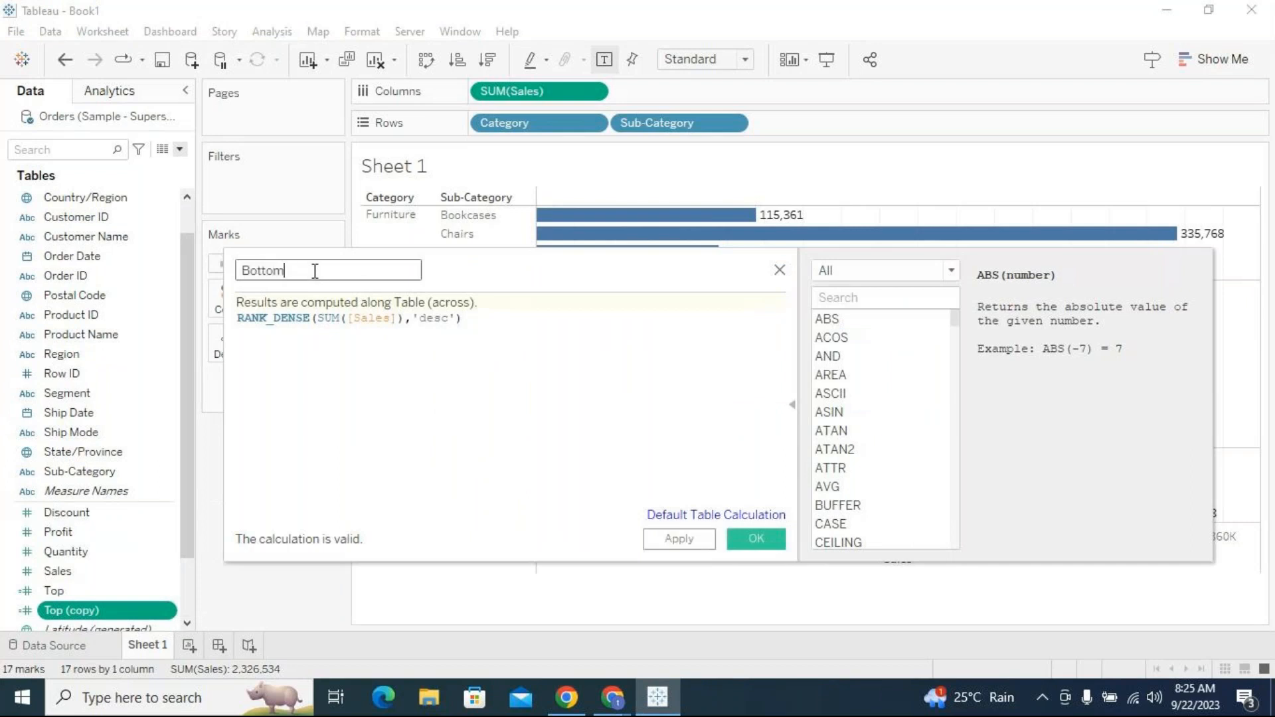
Change the sort argument in the Bottom field's RANK_DENSE formula to 'asc' and save the calculation.
{"action": "left_click", "coordinate": [428, 318]}
{"action": "double_click", "coordinate": [432, 319]}
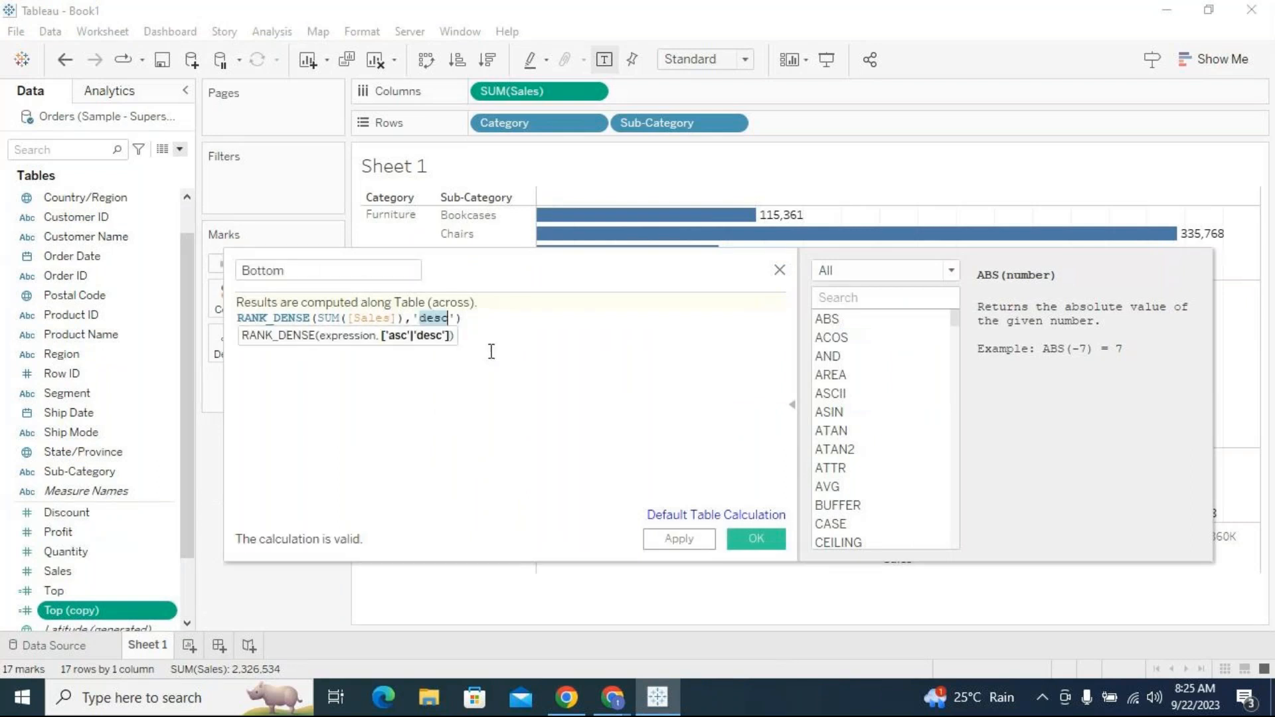
{"action": "type", "text": "asc"}
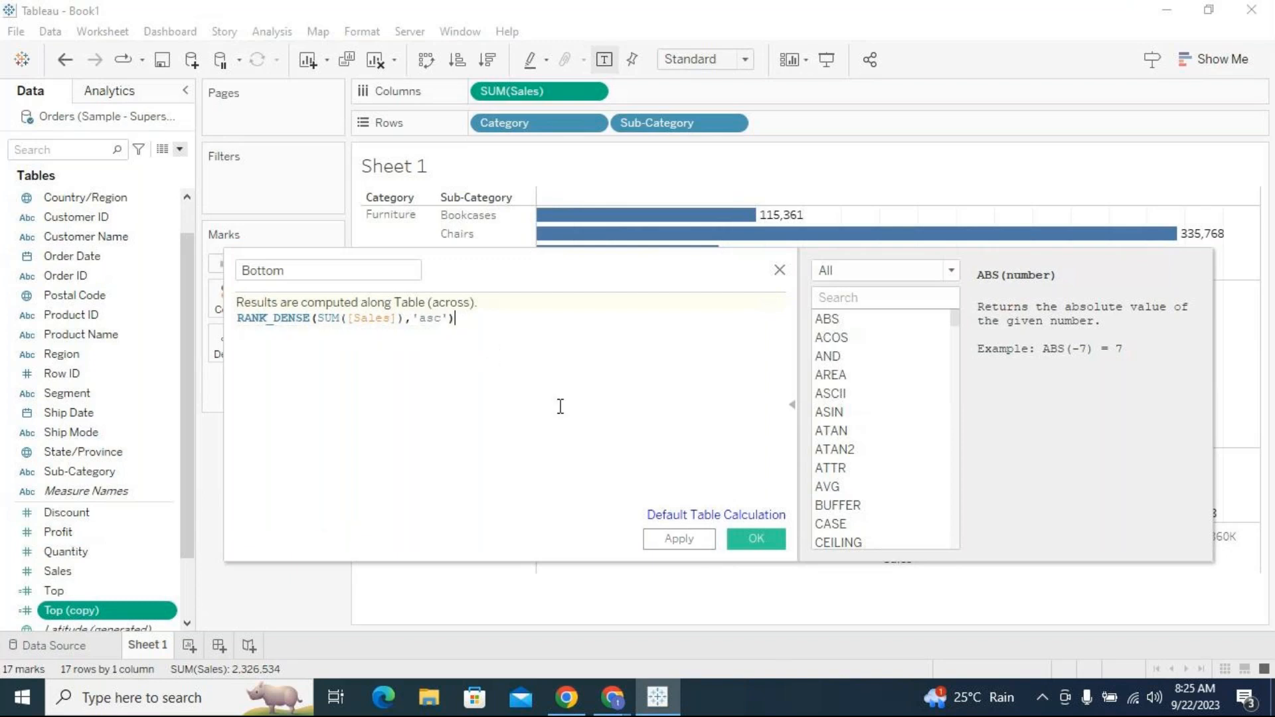
{"action": "left_click", "coordinate": [756, 540]}
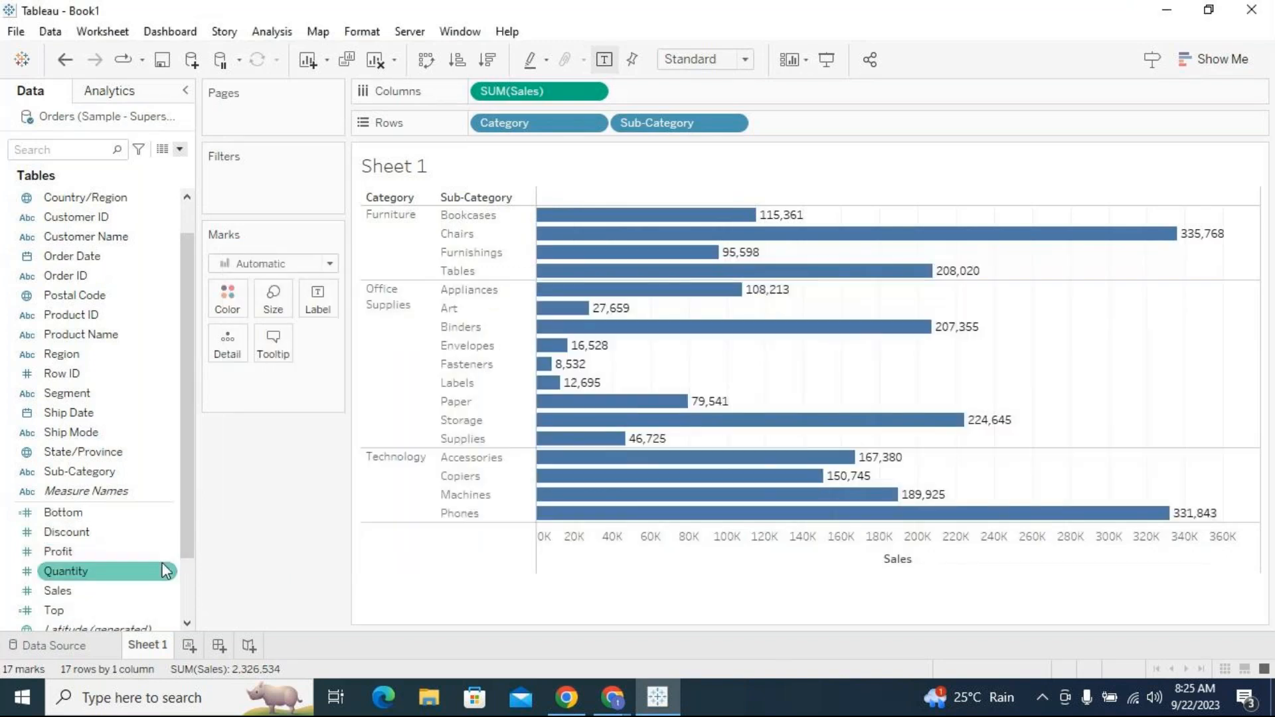
Convert the Top and Bottom fields to discrete and place them in that order on Rows after Sub-Category.
{"action": "left_click_drag", "start_coordinate": [190, 538], "coordinate": [191, 586]}
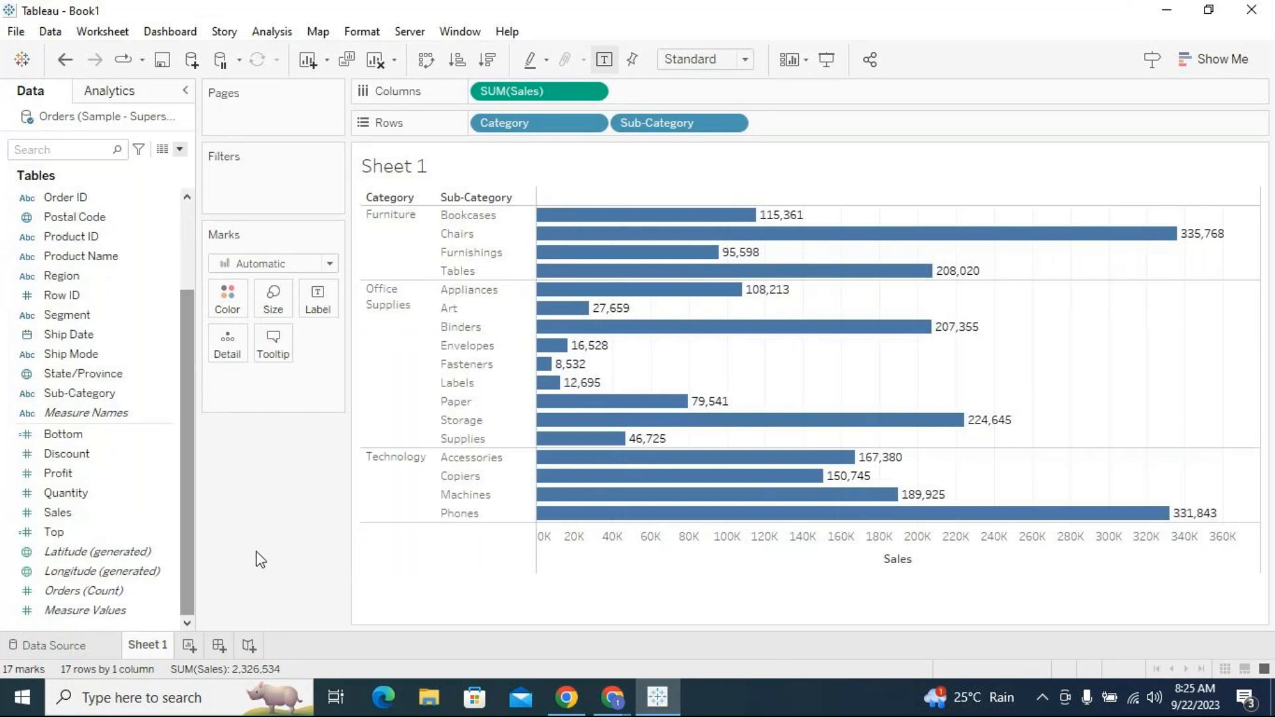
{"action": "right_click", "coordinate": [173, 532]}
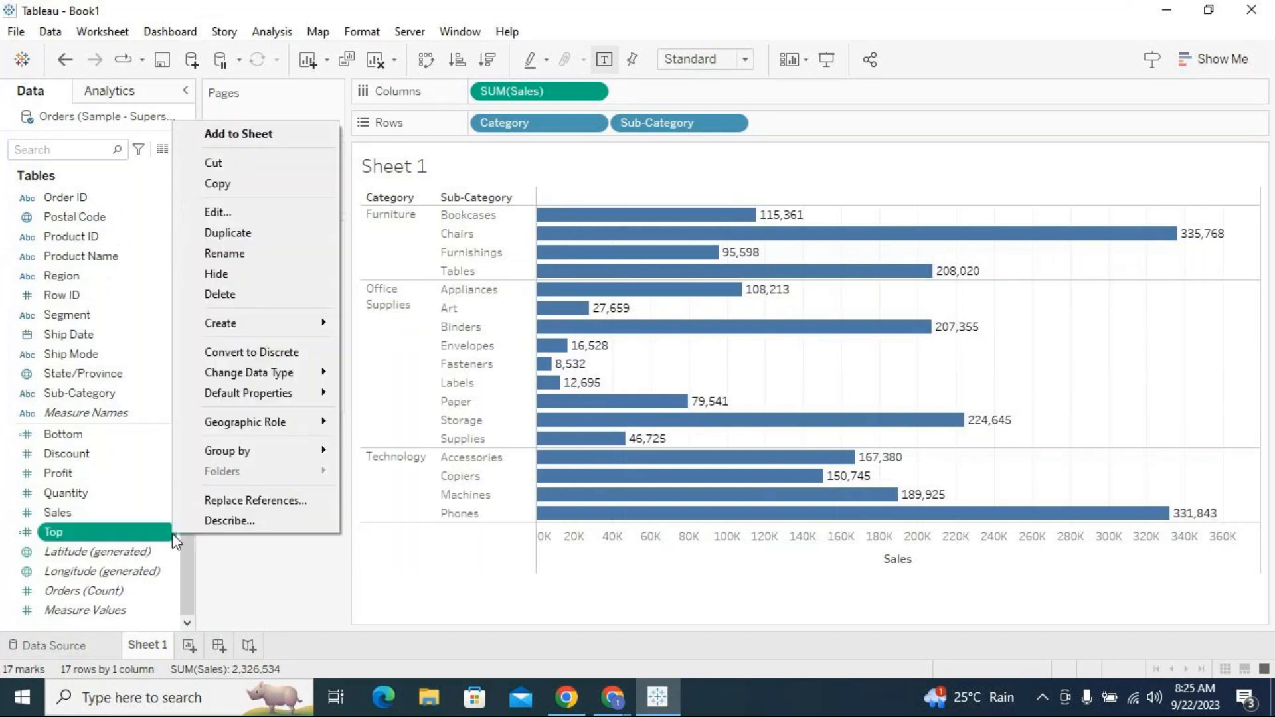
{"action": "left_click", "coordinate": [260, 356]}
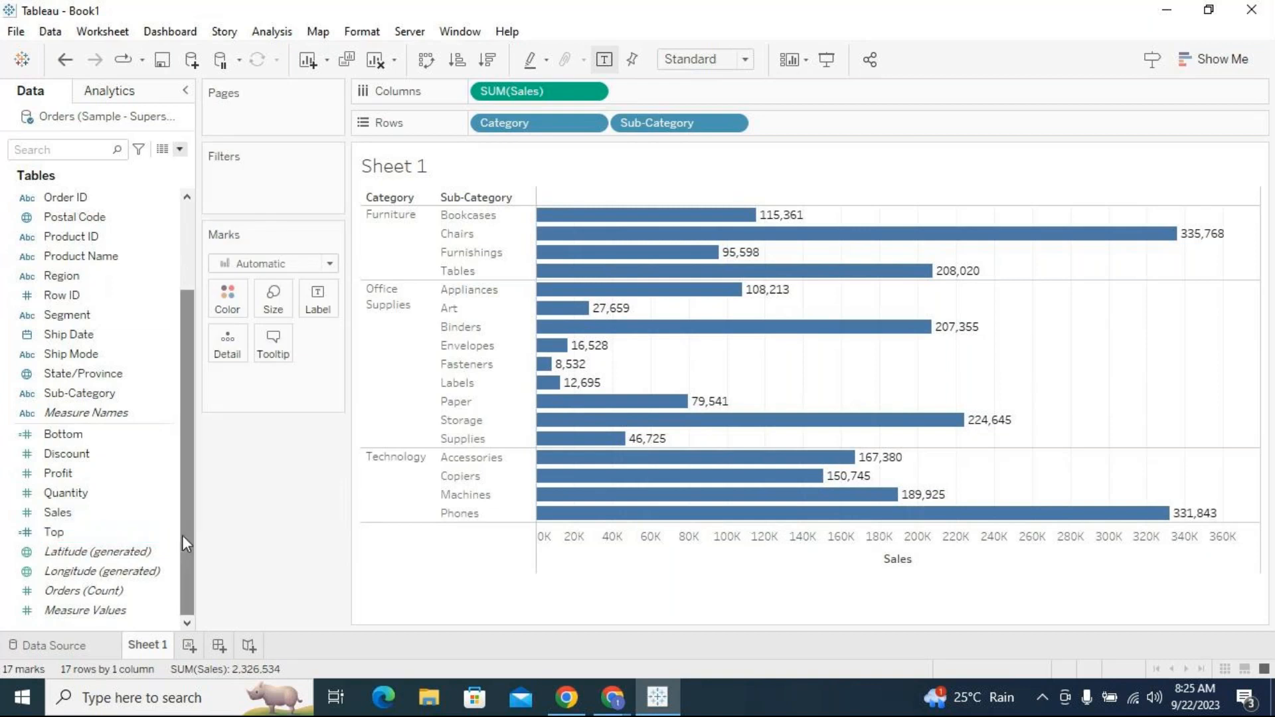
{"action": "left_click_drag", "start_coordinate": [181, 533], "coordinate": [182, 521]}
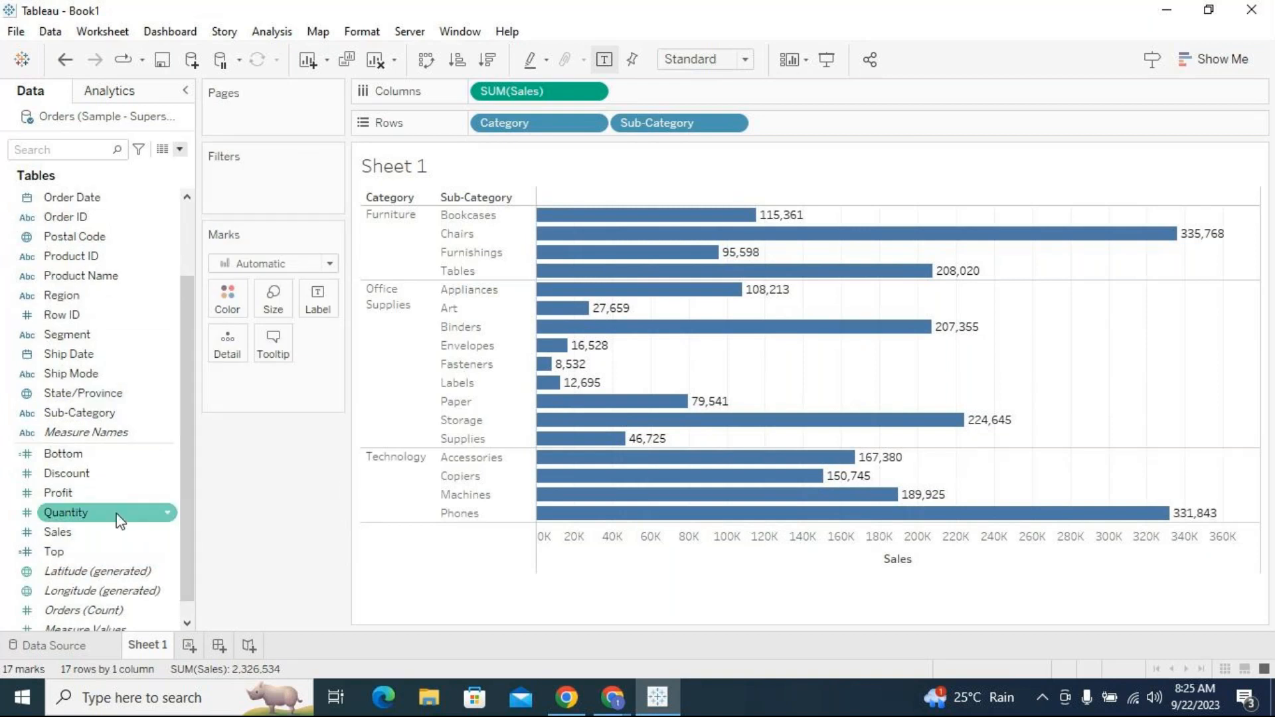
{"action": "left_click", "coordinate": [123, 454]}
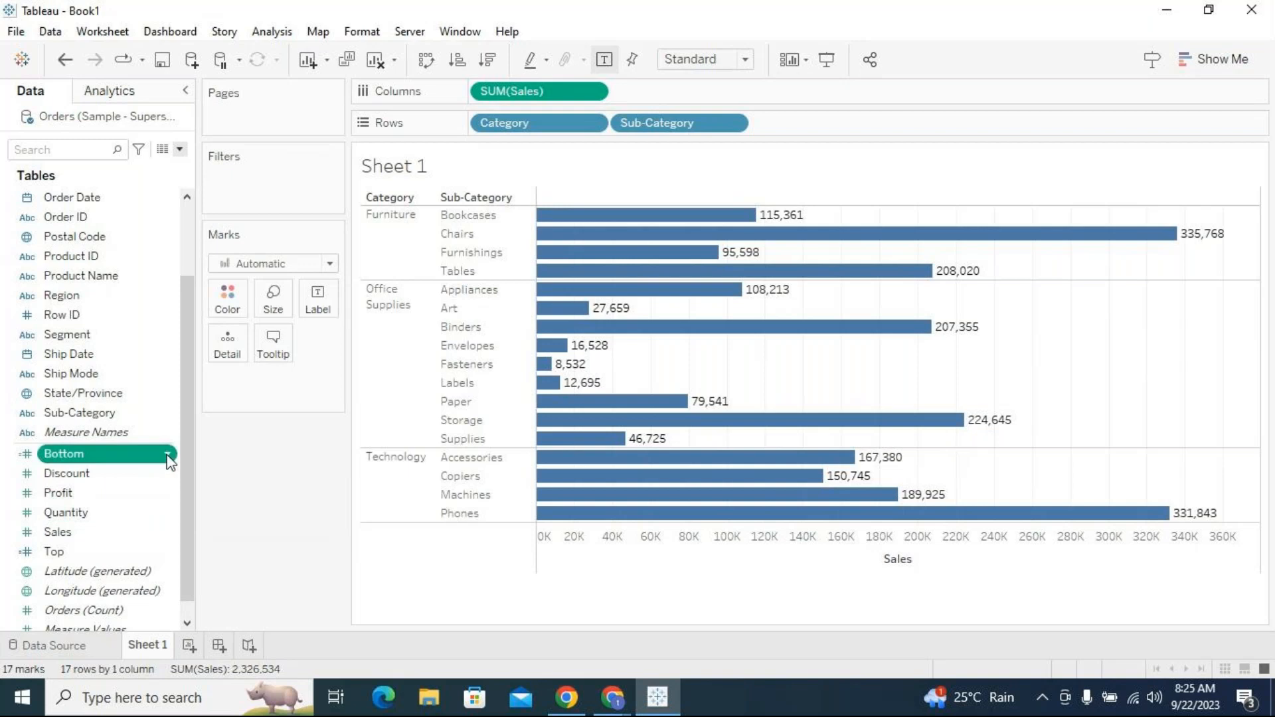
{"action": "right_click", "coordinate": [168, 455]}
{"action": "left_click", "coordinate": [247, 273]}
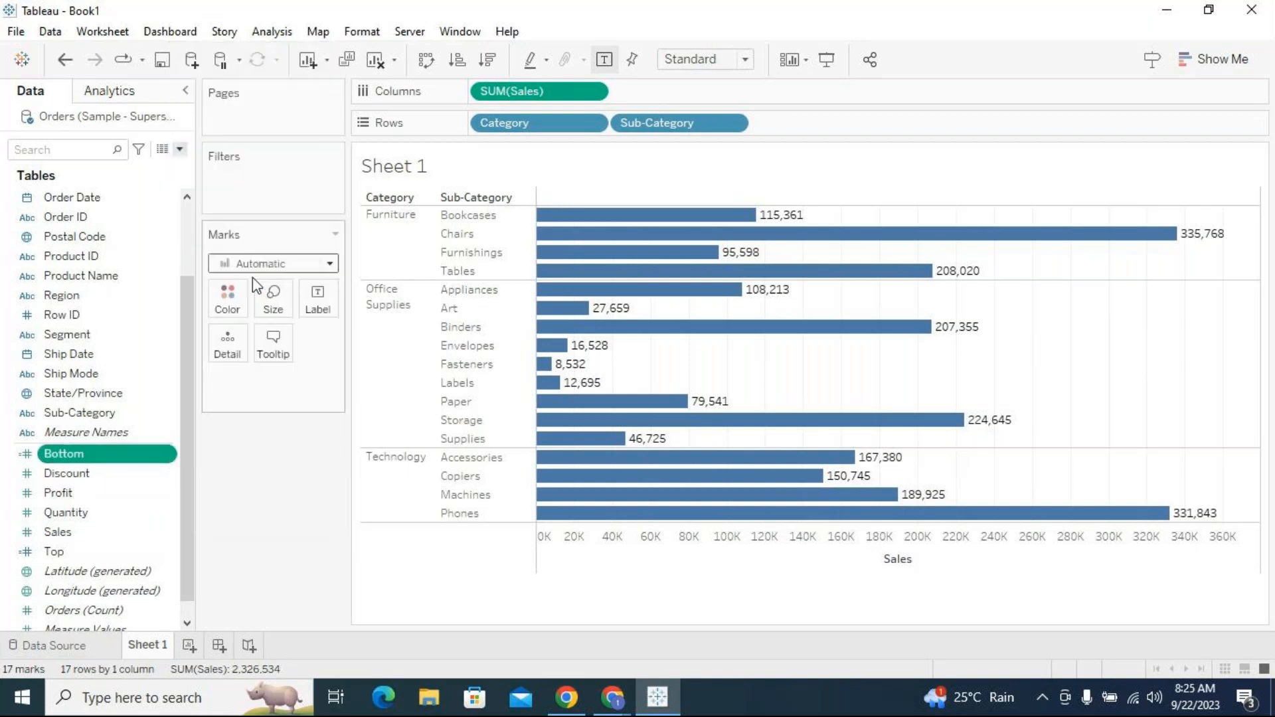
{"action": "mouse_move", "coordinate": [63, 552]}
{"action": "left_mouse_down"}
{"action": "mouse_move", "coordinate": [76, 557]}
{"action": "mouse_move", "coordinate": [800, 128]}
{"action": "left_mouse_up"}
{"action": "left_click_drag", "start_coordinate": [85, 456], "coordinate": [941, 132]}
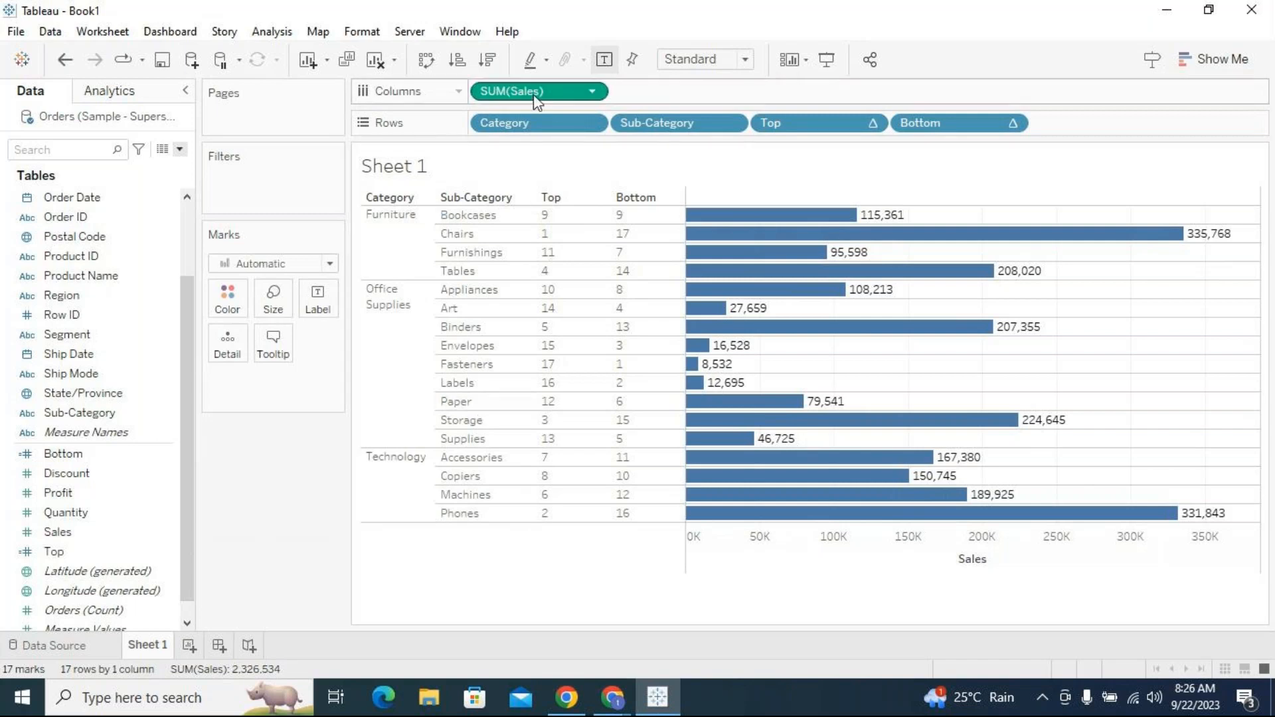
Try SUM(Sales) on Columns as a discrete field and look across the sales value columns of the table.
{"action": "left_click", "coordinate": [592, 92]}
{"action": "mouse_move", "coordinate": [588, 292]}
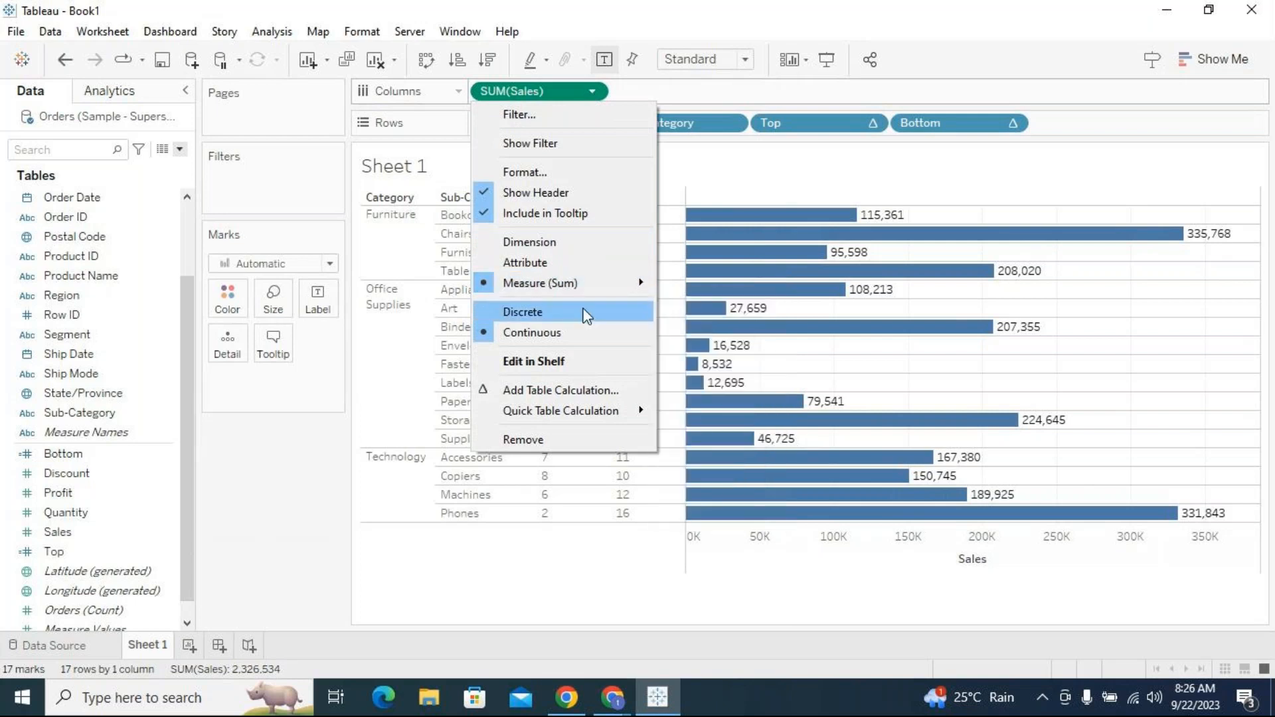
{"action": "left_click", "coordinate": [587, 313]}
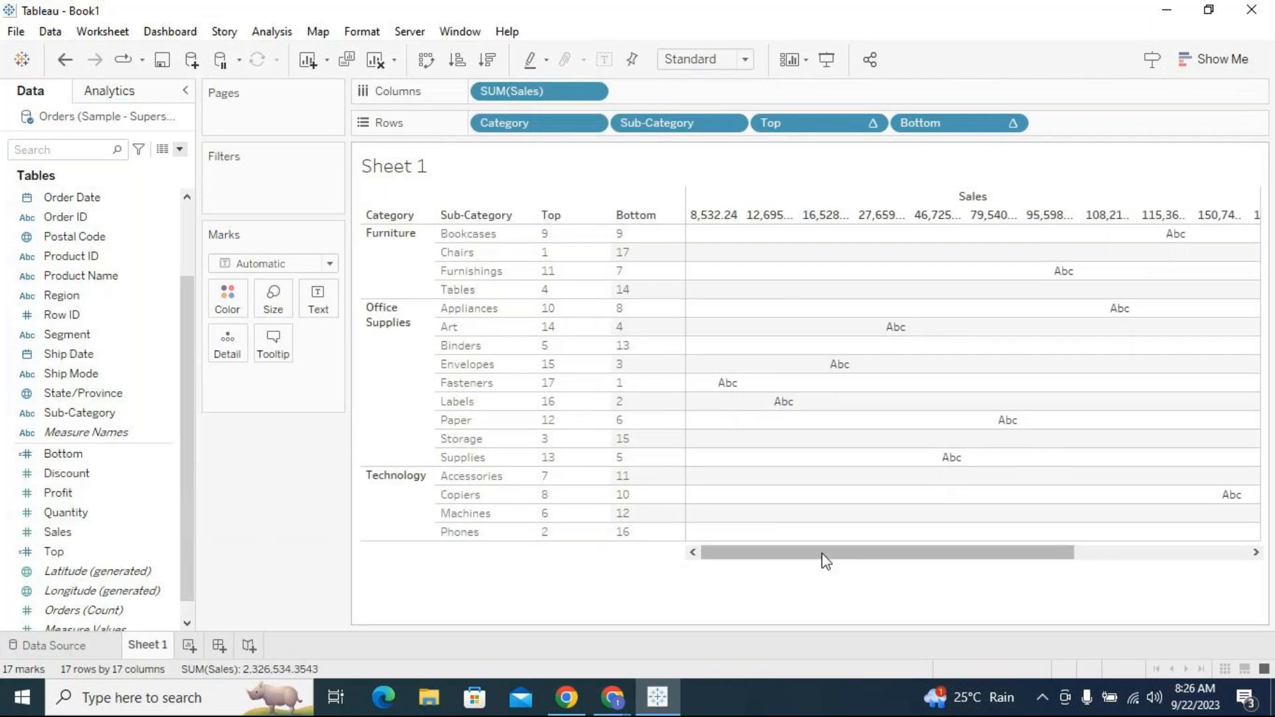
{"action": "left_click_drag", "start_coordinate": [819, 553], "coordinate": [1015, 537]}
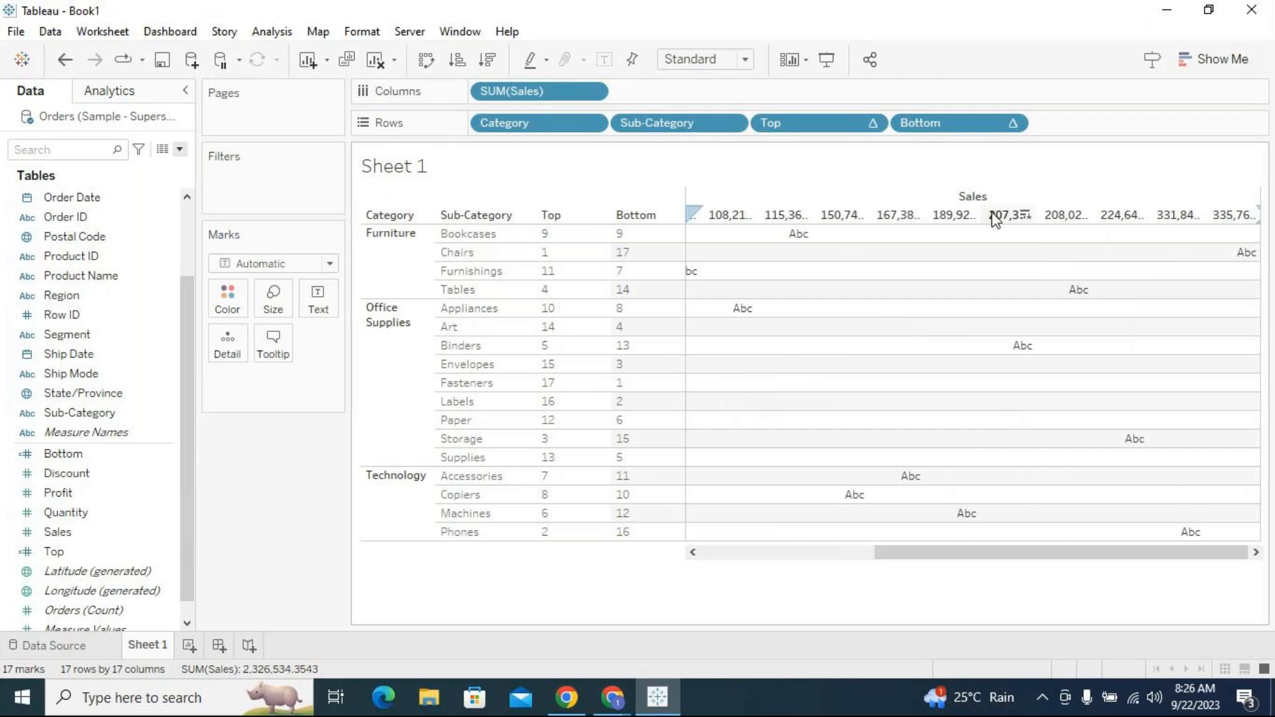
{"action": "left_click_drag", "start_coordinate": [1141, 555], "coordinate": [965, 557]}
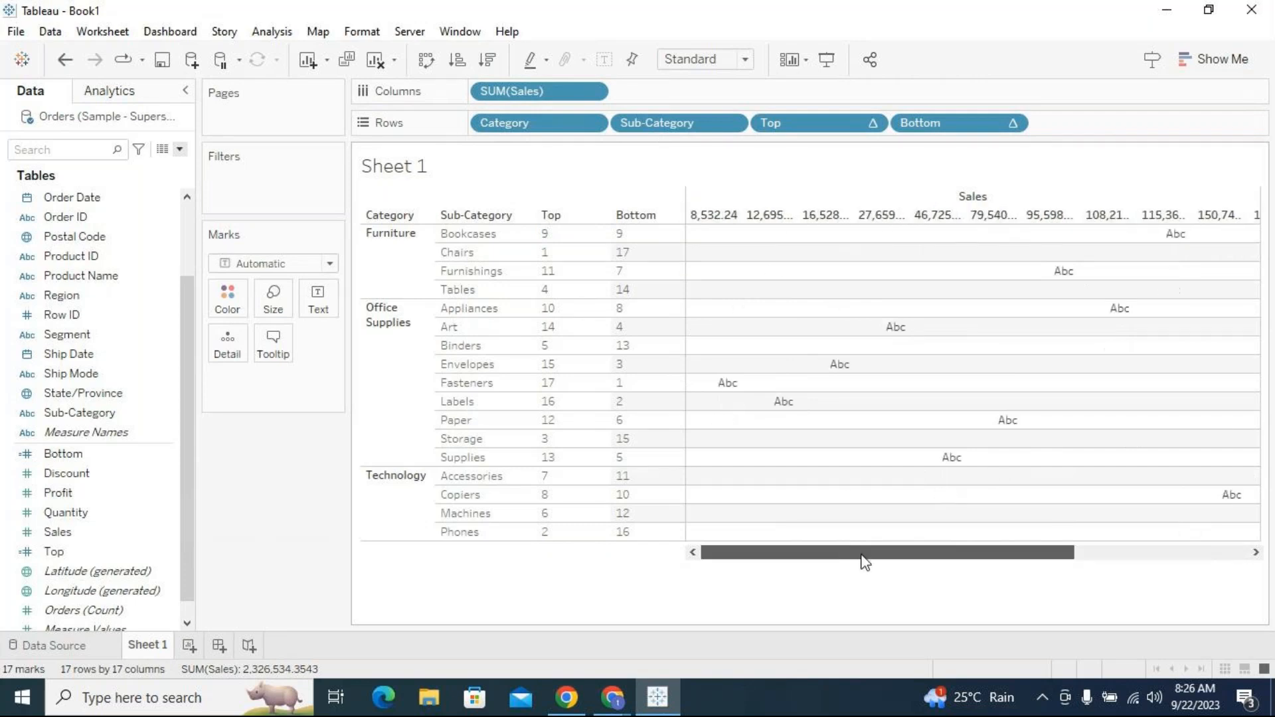
Compare SUM(Sales) on Columns as a continuous and as a discrete field, looking across all the sales value columns.
{"action": "left_click", "coordinate": [599, 96]}
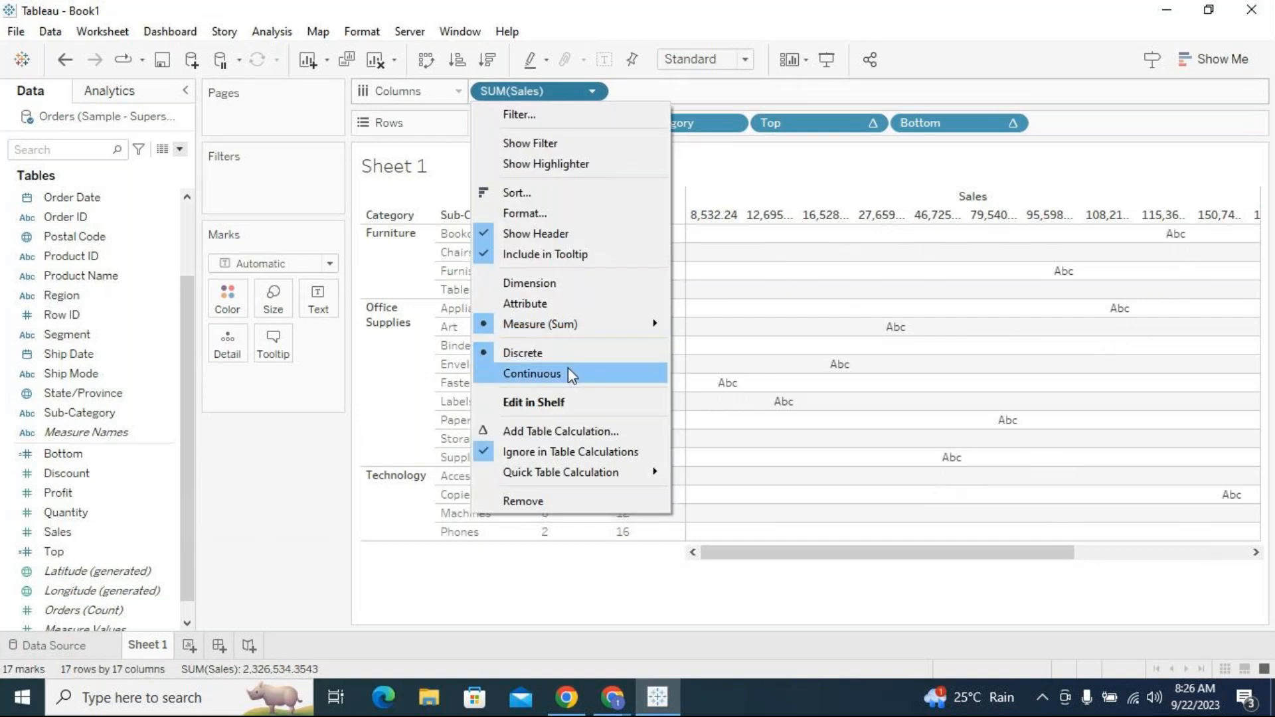
{"action": "left_click", "coordinate": [568, 373]}
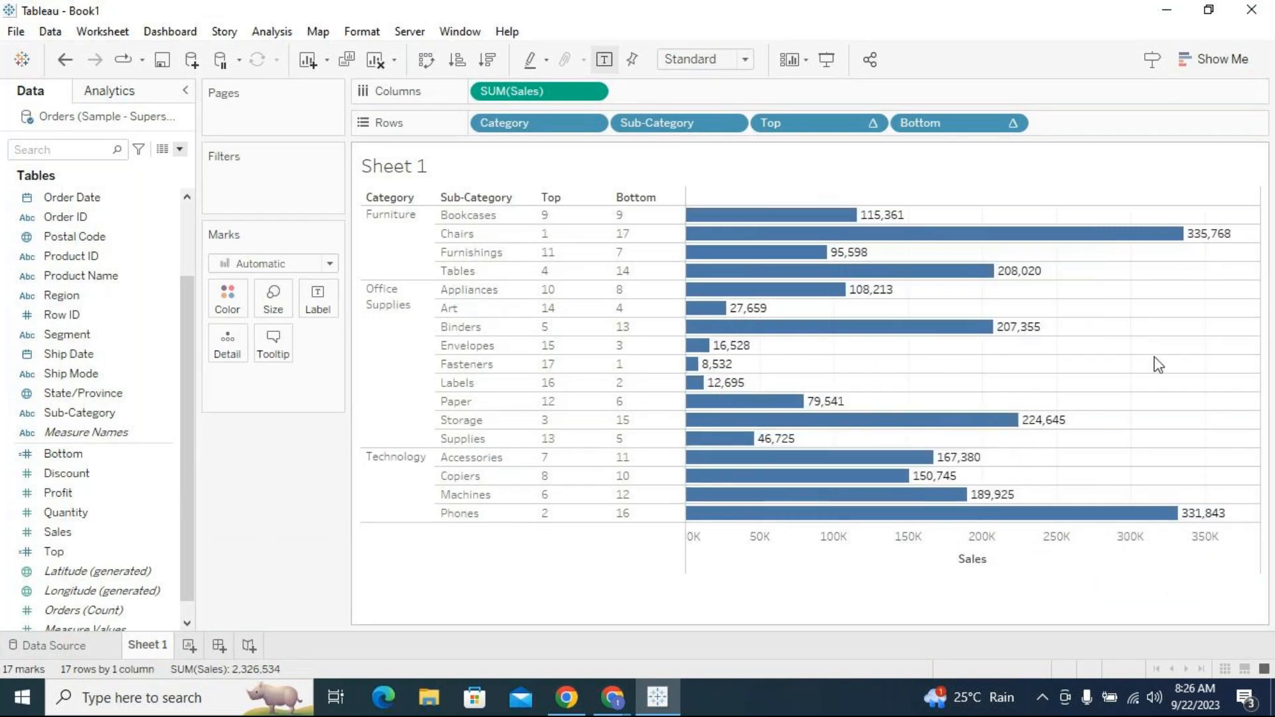
{"action": "left_click", "coordinate": [592, 92]}
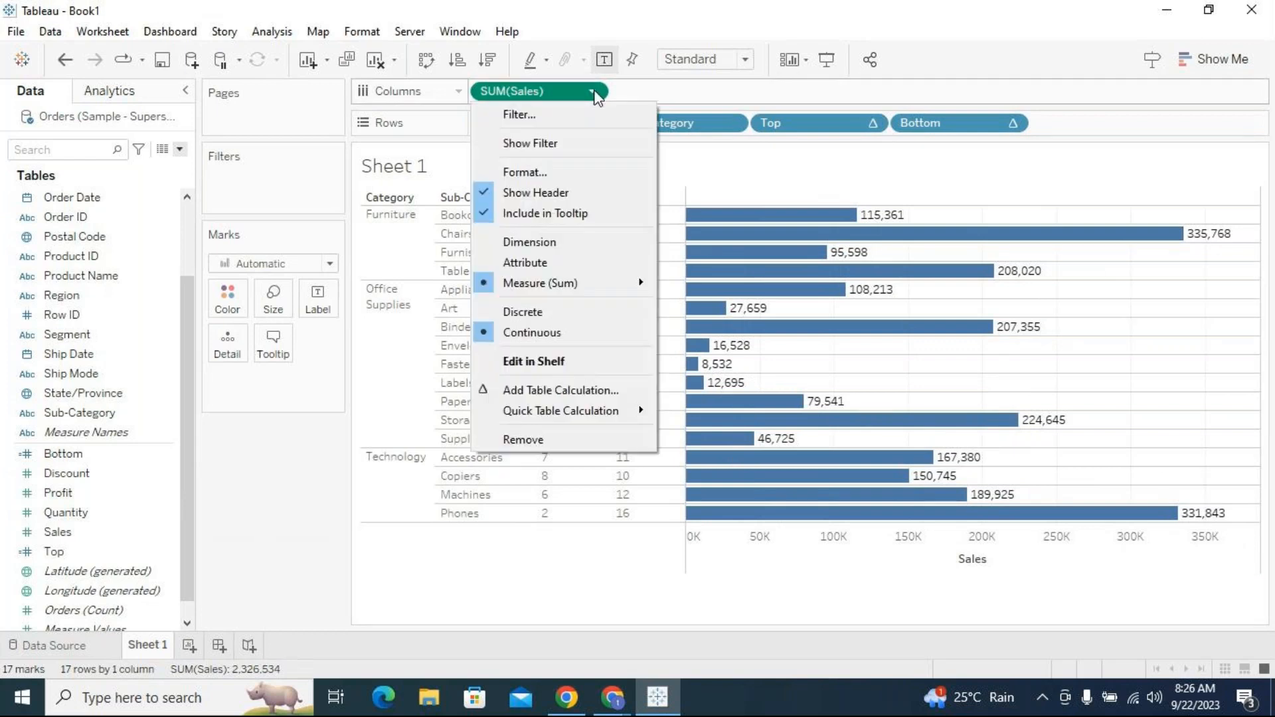
{"action": "left_click", "coordinate": [598, 312]}
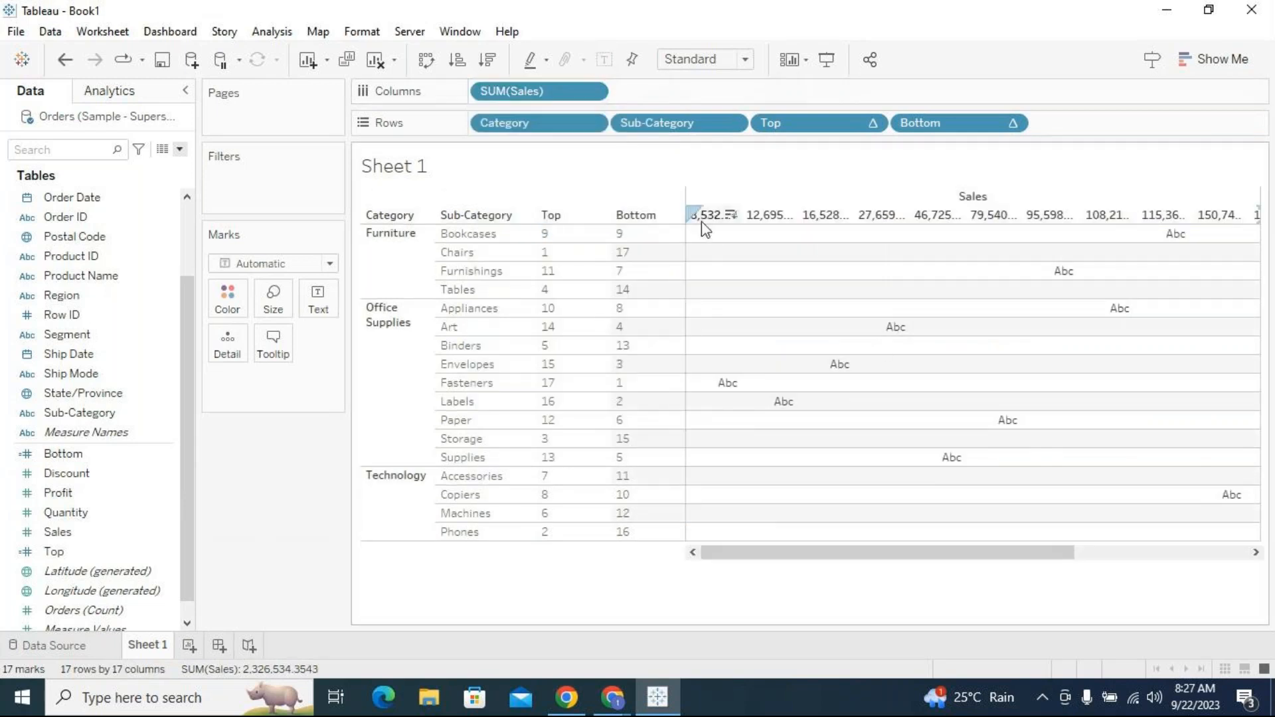
{"action": "left_click_drag", "start_coordinate": [847, 558], "coordinate": [1115, 538]}
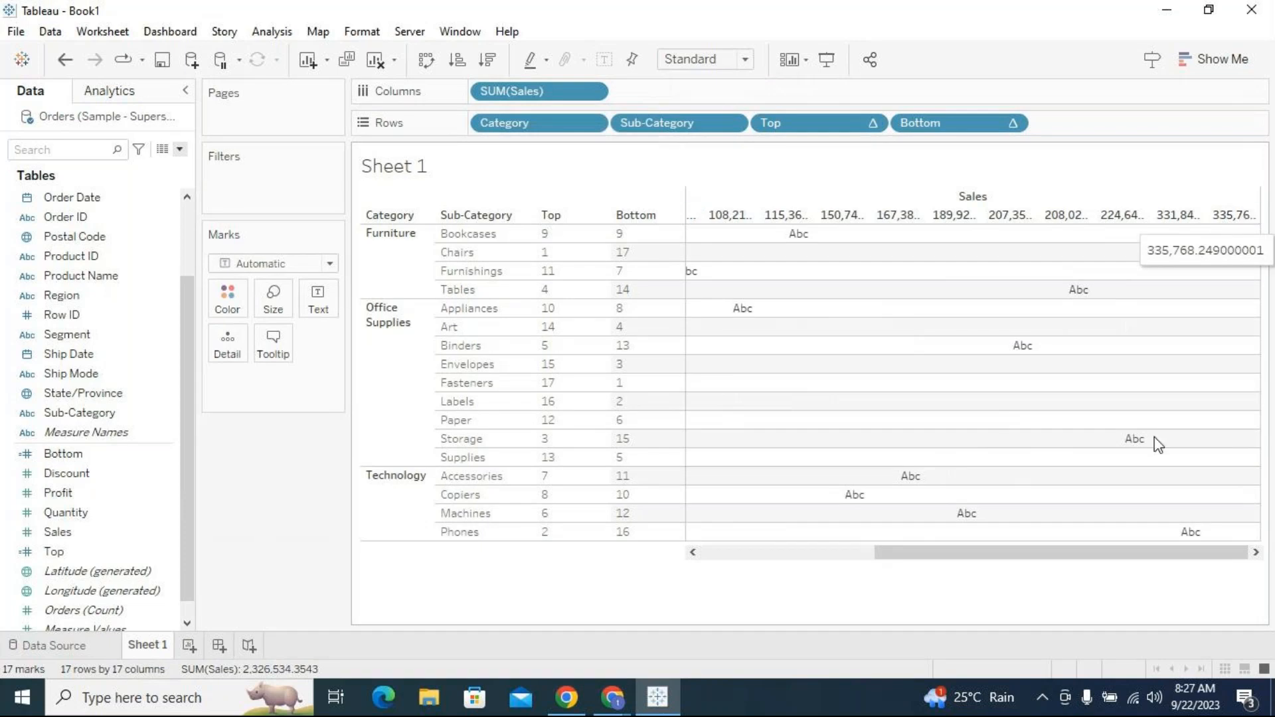
{"action": "left_click_drag", "start_coordinate": [1081, 558], "coordinate": [751, 586]}
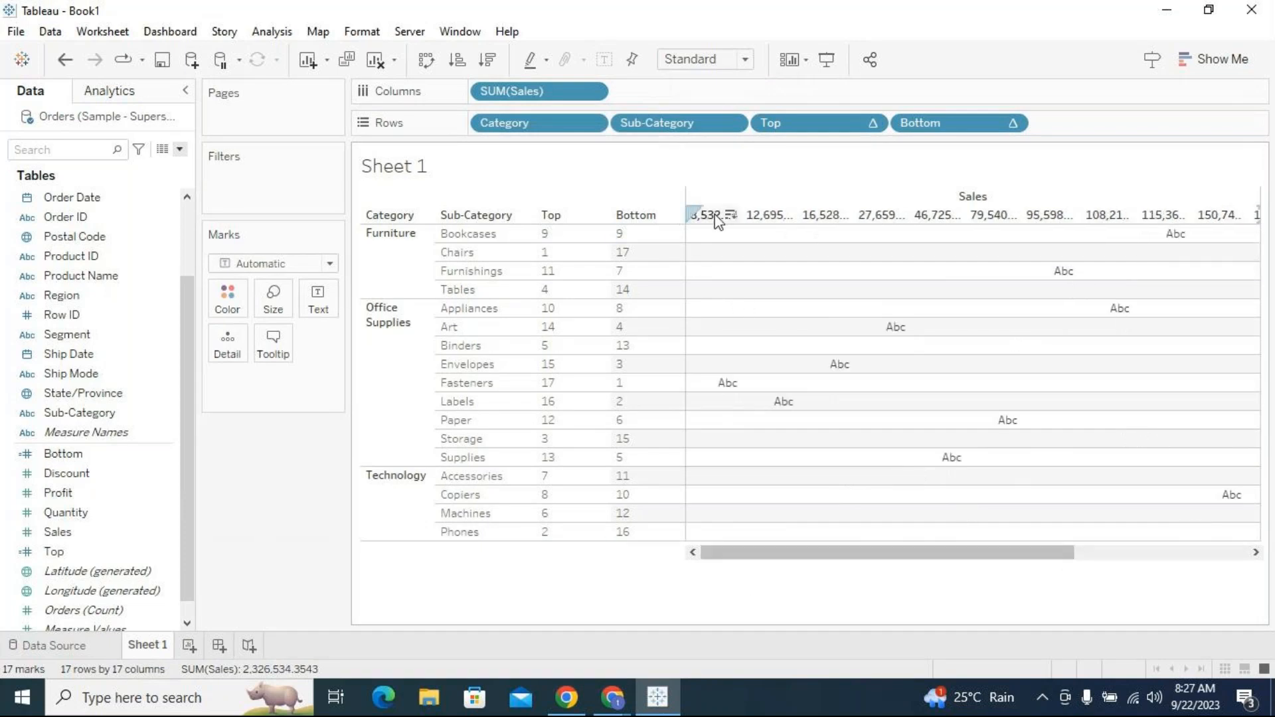
{"action": "mouse_move", "coordinate": [718, 392]}
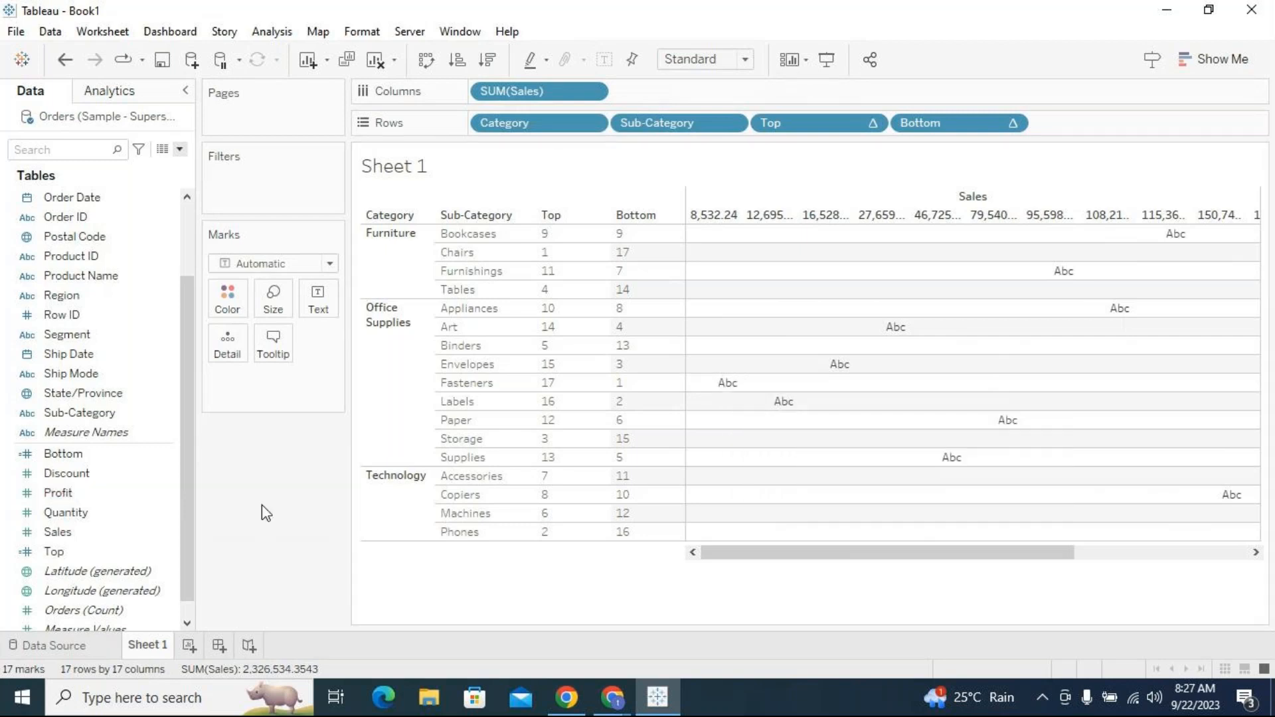
Try SUM(Profit) and SUM(Sales) in turn as the table's text marks, and remove them again.
{"action": "left_click_drag", "start_coordinate": [93, 500], "coordinate": [317, 289]}
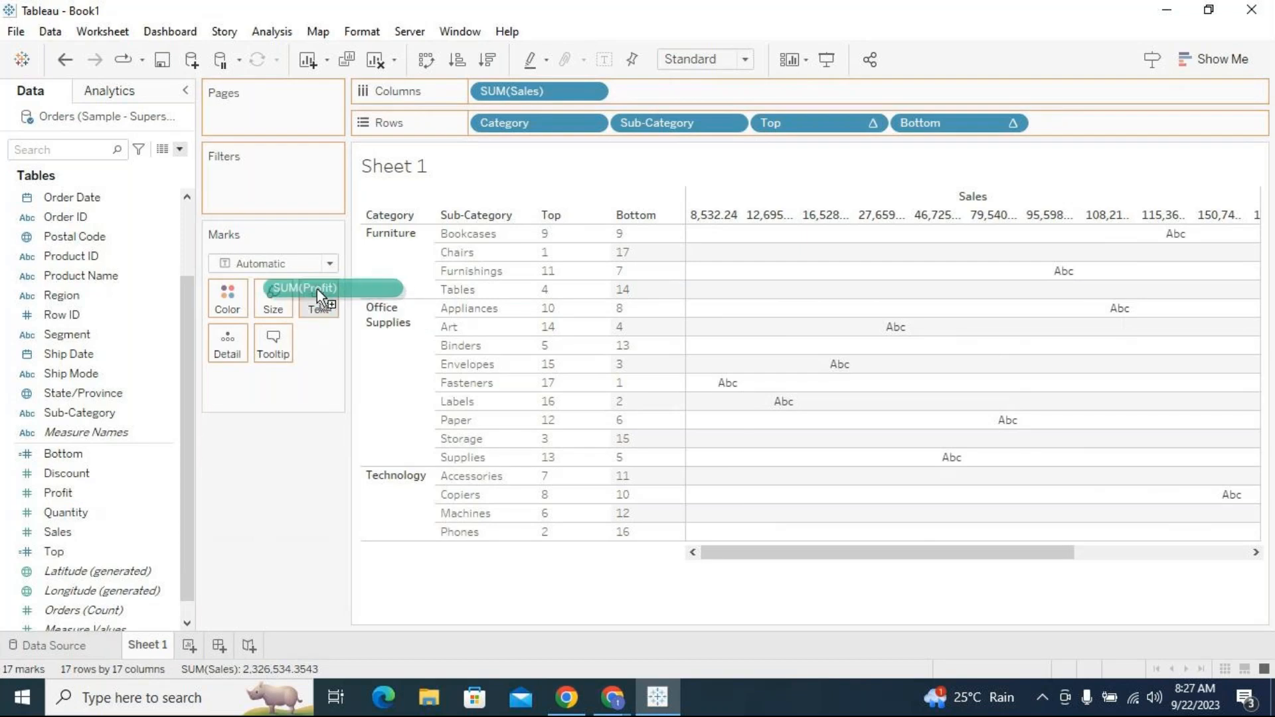
{"action": "left_click_drag", "start_coordinate": [317, 289], "coordinate": [293, 429]}
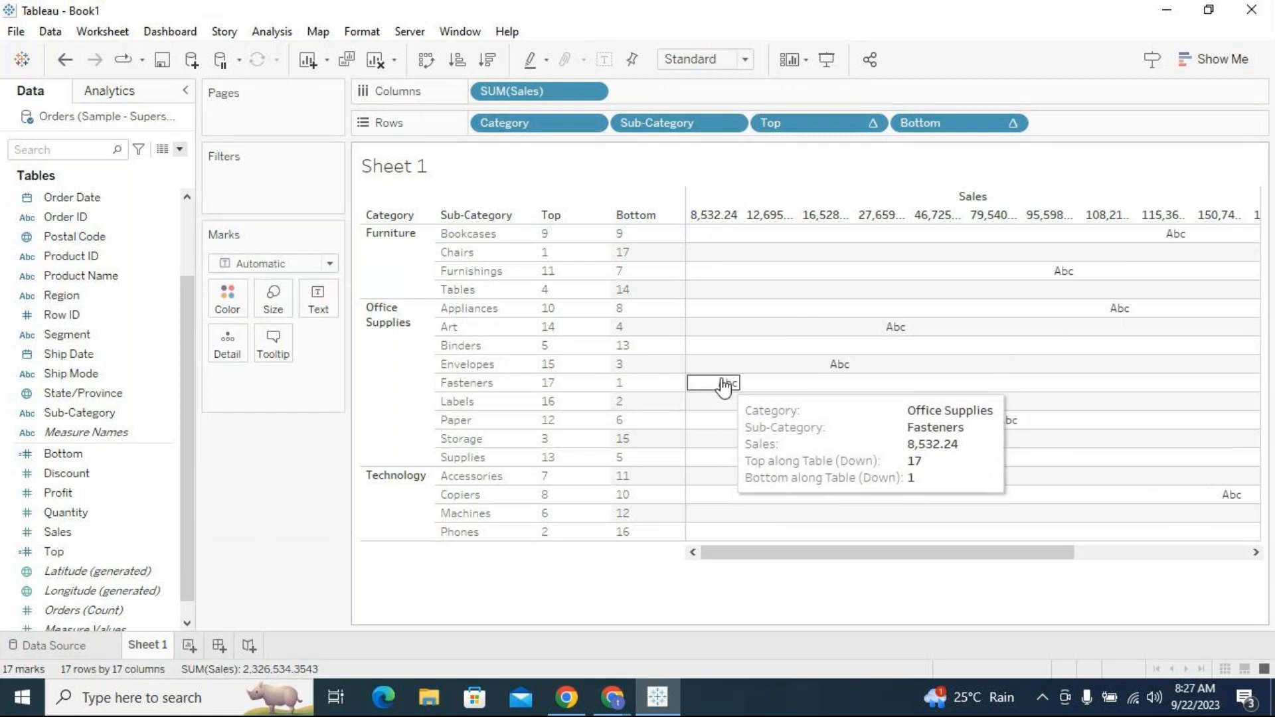
{"action": "left_click_drag", "start_coordinate": [98, 497], "coordinate": [318, 303]}
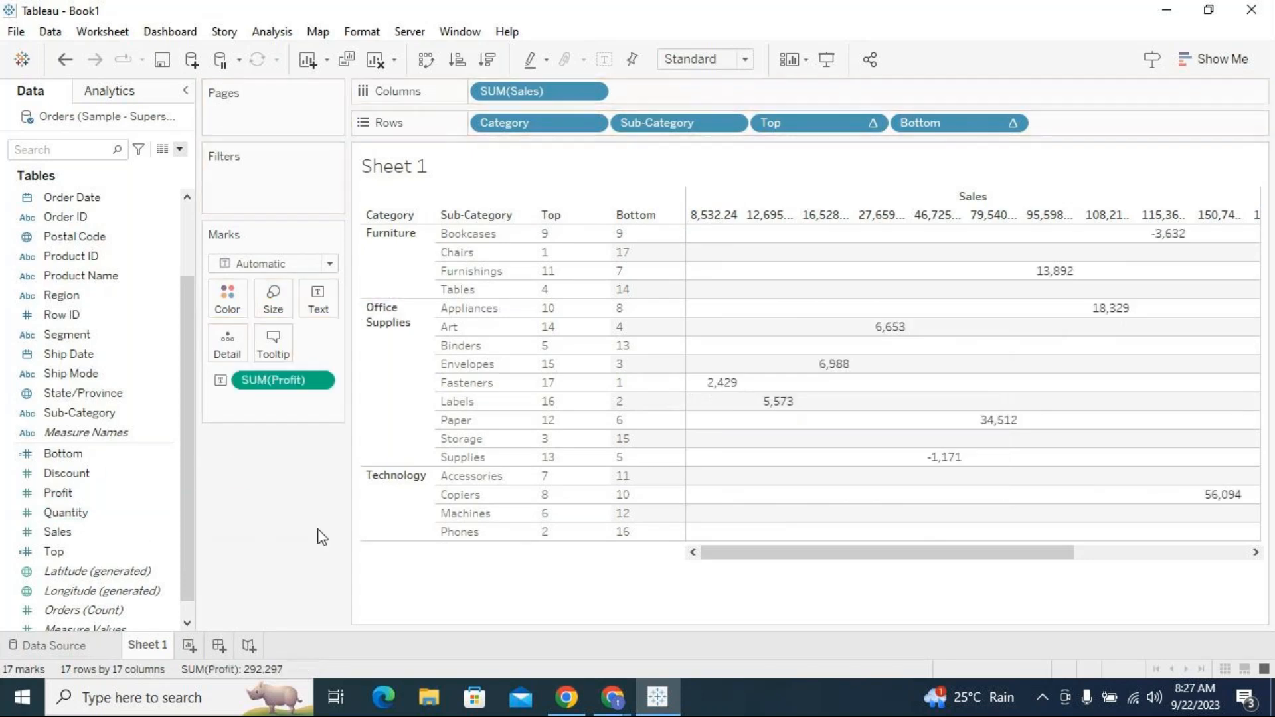
{"action": "left_click_drag", "start_coordinate": [277, 381], "coordinate": [318, 293]}
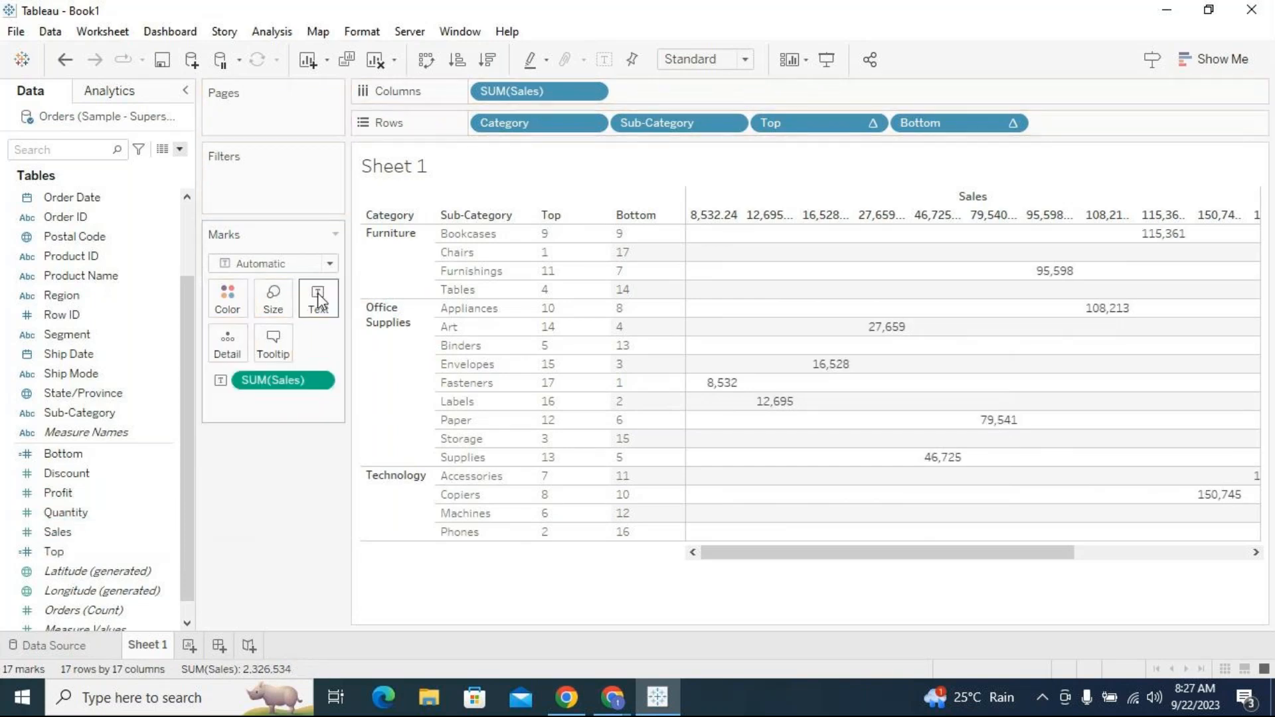
{"action": "left_click_drag", "start_coordinate": [272, 379], "coordinate": [712, 372]}
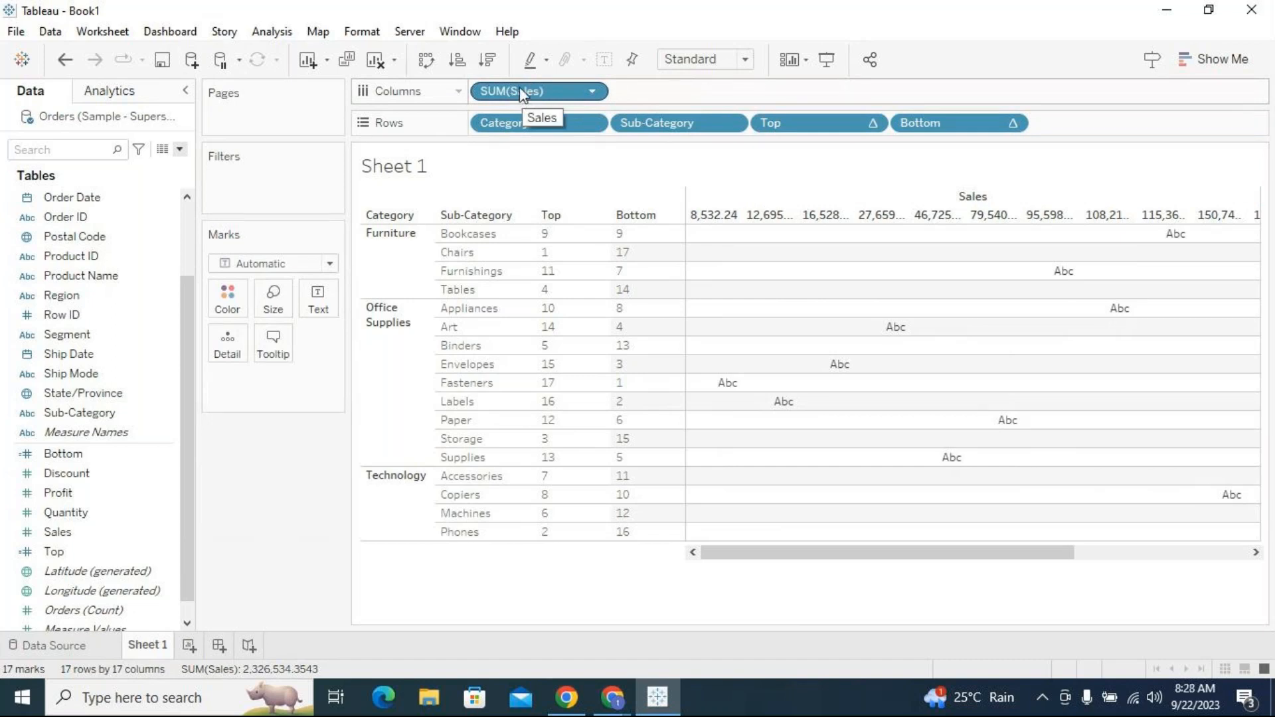
Try SUM(Sales) as a discrete field on Rows after Bottom and compare the sales values with the ranks.
{"action": "left_click_drag", "start_coordinate": [522, 94], "coordinate": [1126, 119]}
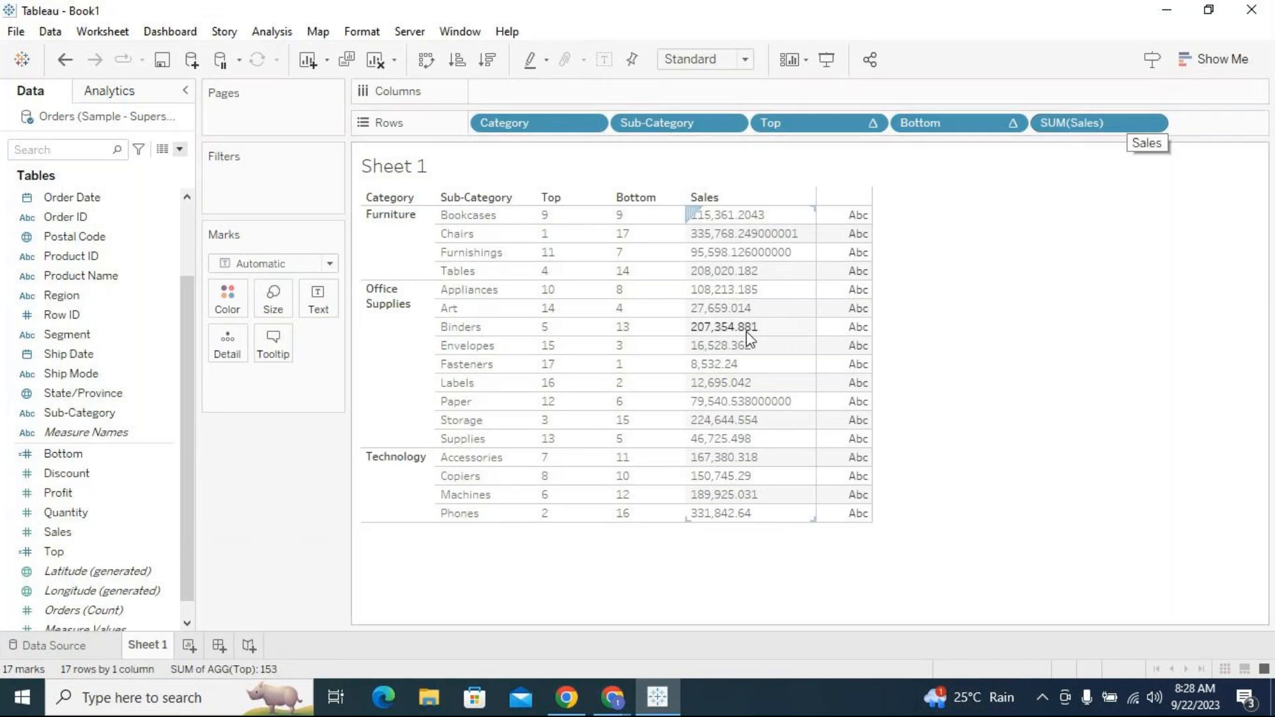
{"action": "left_click_drag", "start_coordinate": [612, 208], "coordinate": [682, 495]}
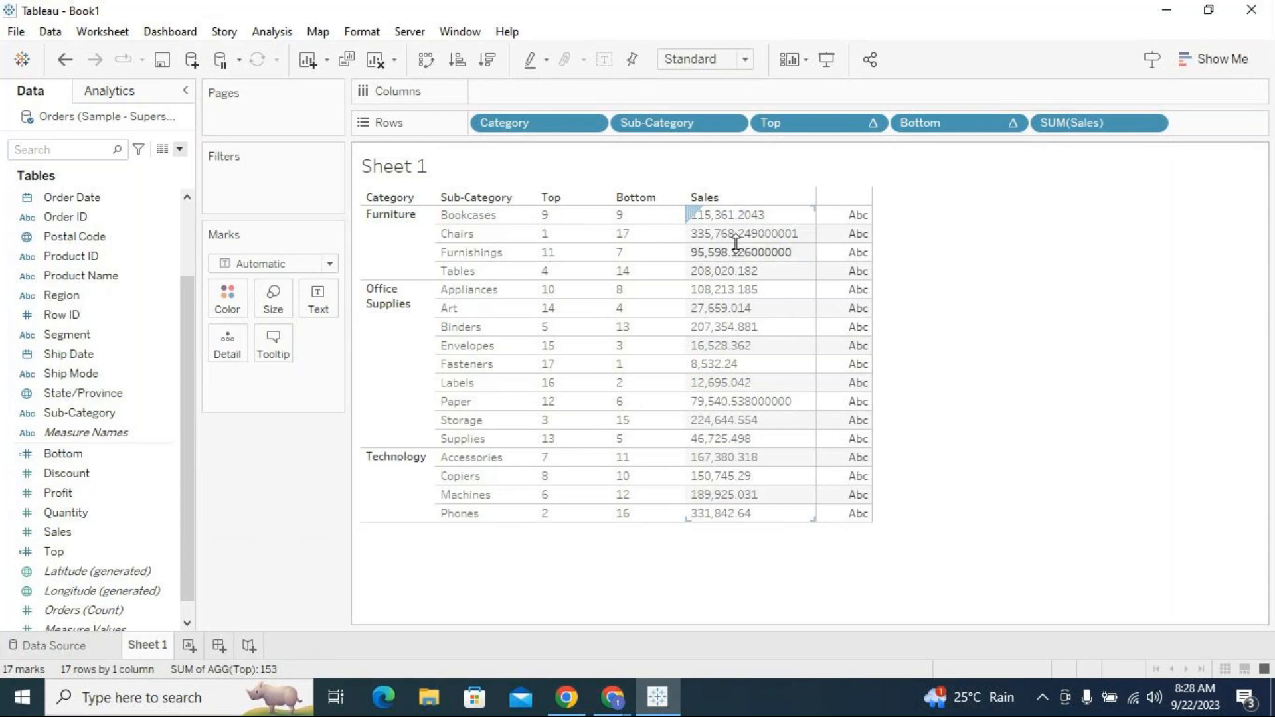
Convert SUM(Sales) on Rows to continuous, place it on Columns as bars and show the mark labels.
{"action": "left_click", "coordinate": [1155, 124]}
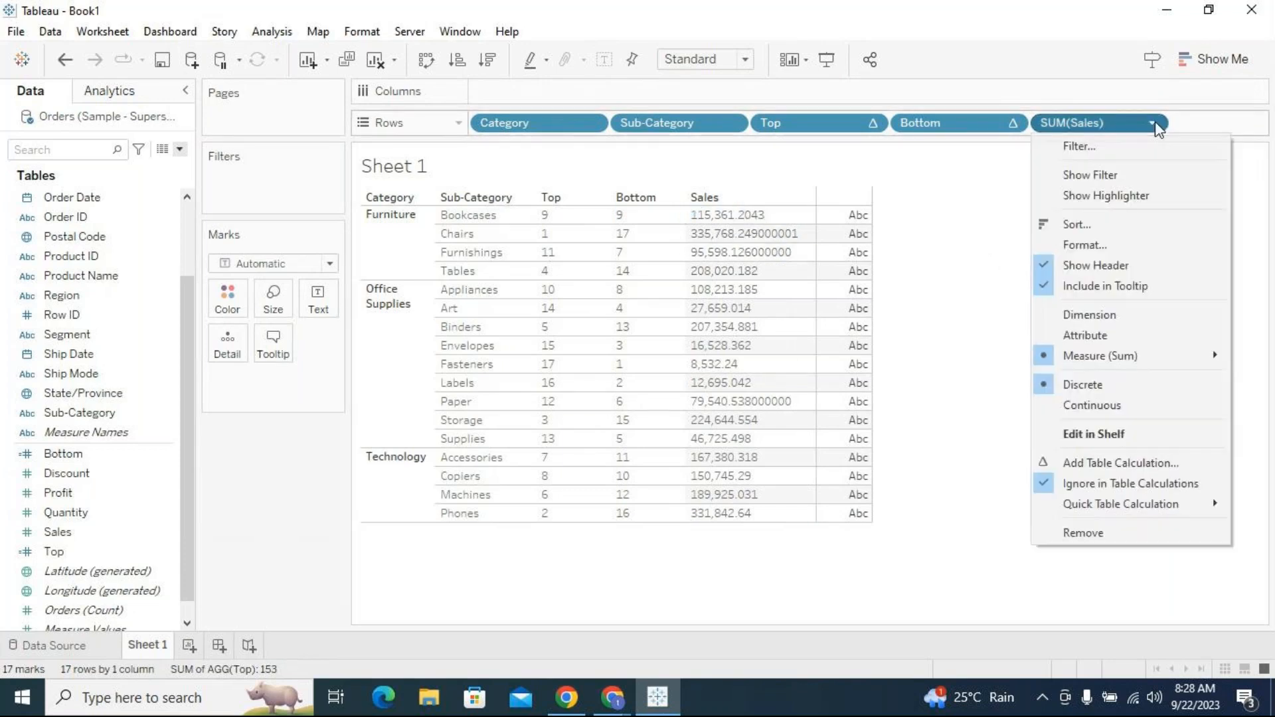
{"action": "left_click", "coordinate": [1102, 401]}
{"action": "mouse_move", "coordinate": [1084, 126]}
{"action": "left_mouse_down"}
{"action": "mouse_move", "coordinate": [1081, 97]}
{"action": "mouse_move", "coordinate": [1089, 108]}
{"action": "left_mouse_up"}
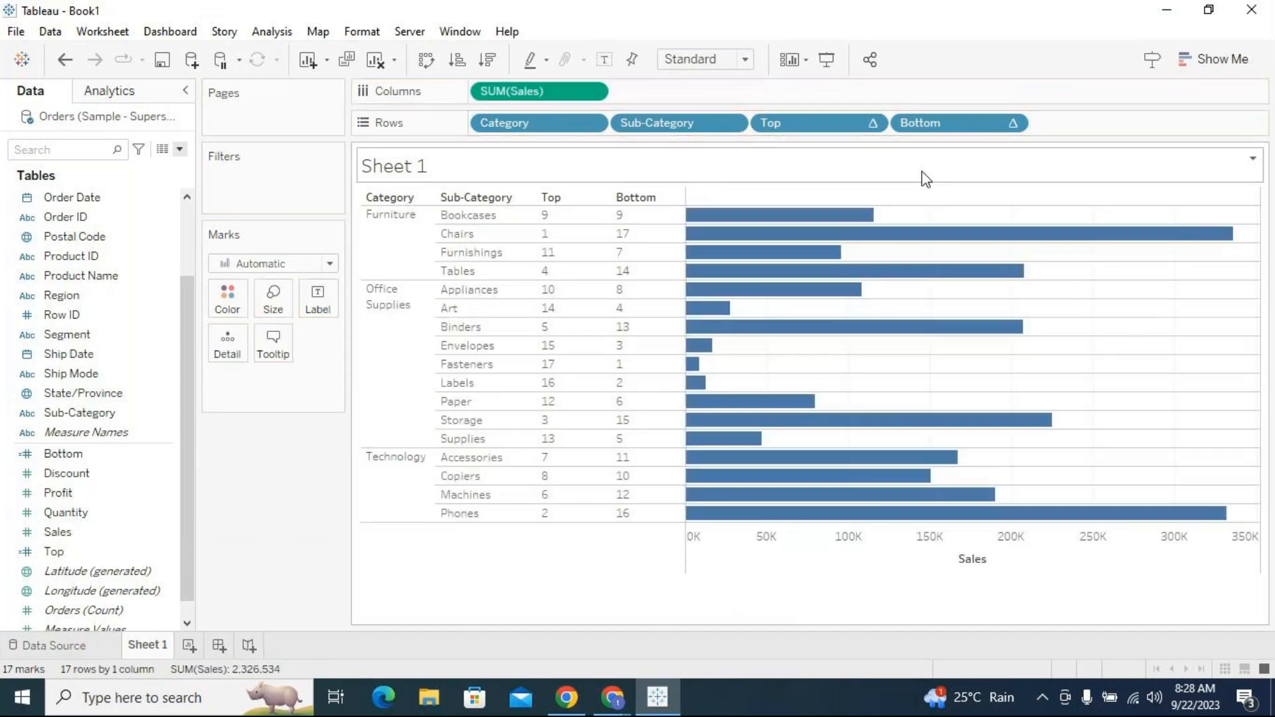
{"action": "left_click", "coordinate": [604, 60]}
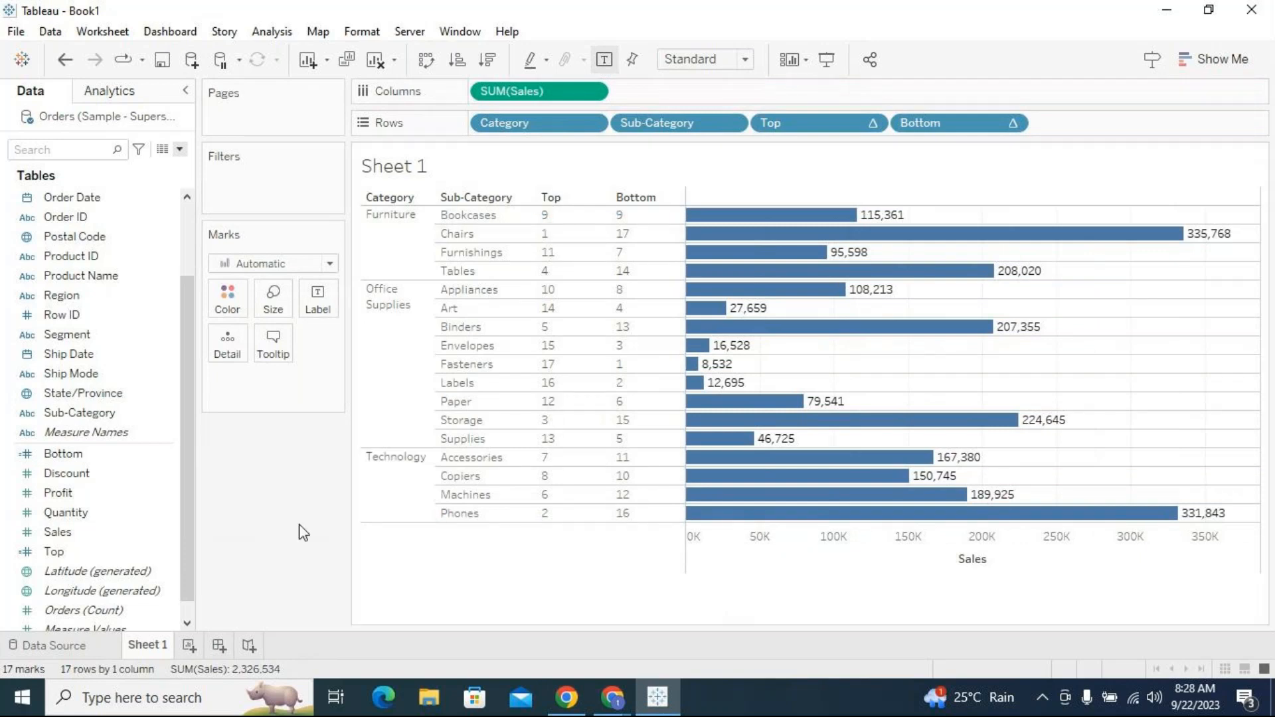
Remove the Top and Bottom fields from Rows, leaving only Category and Sub-Category.
{"action": "left_click", "coordinate": [184, 235]}
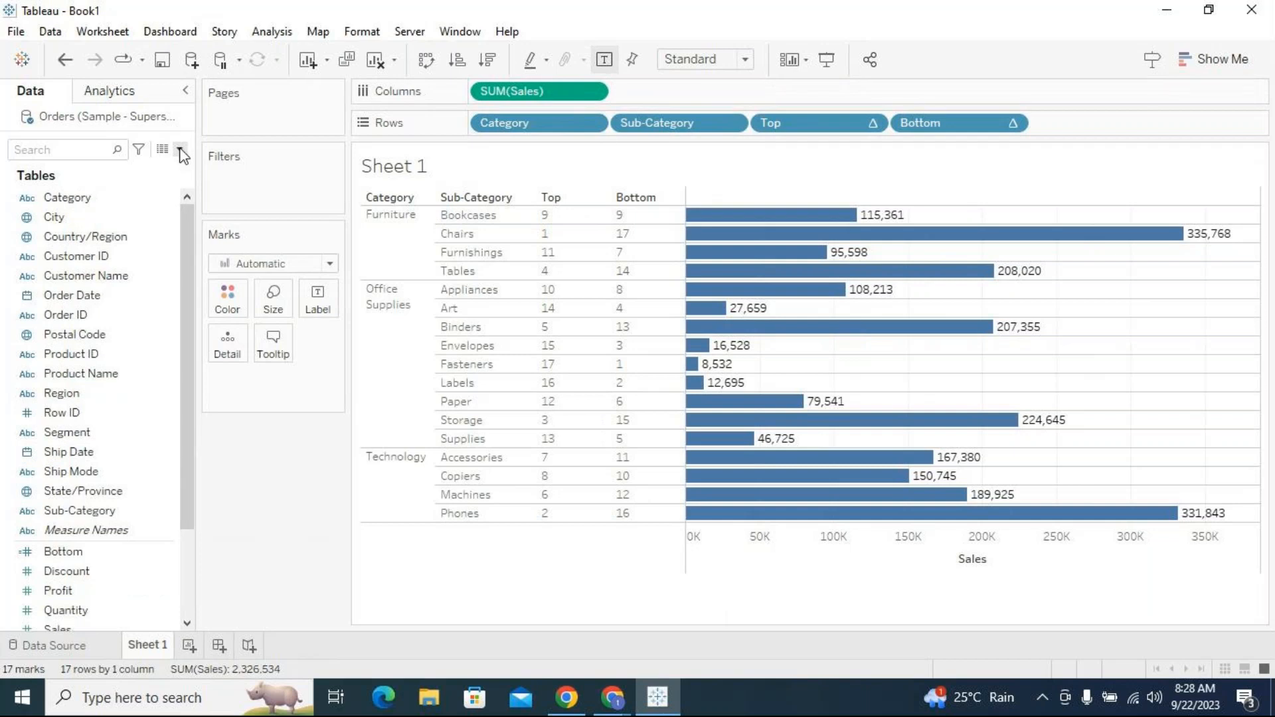
{"action": "left_click_drag", "start_coordinate": [822, 121], "coordinate": [249, 508]}
{"action": "left_click_drag", "start_coordinate": [837, 113], "coordinate": [307, 515]}
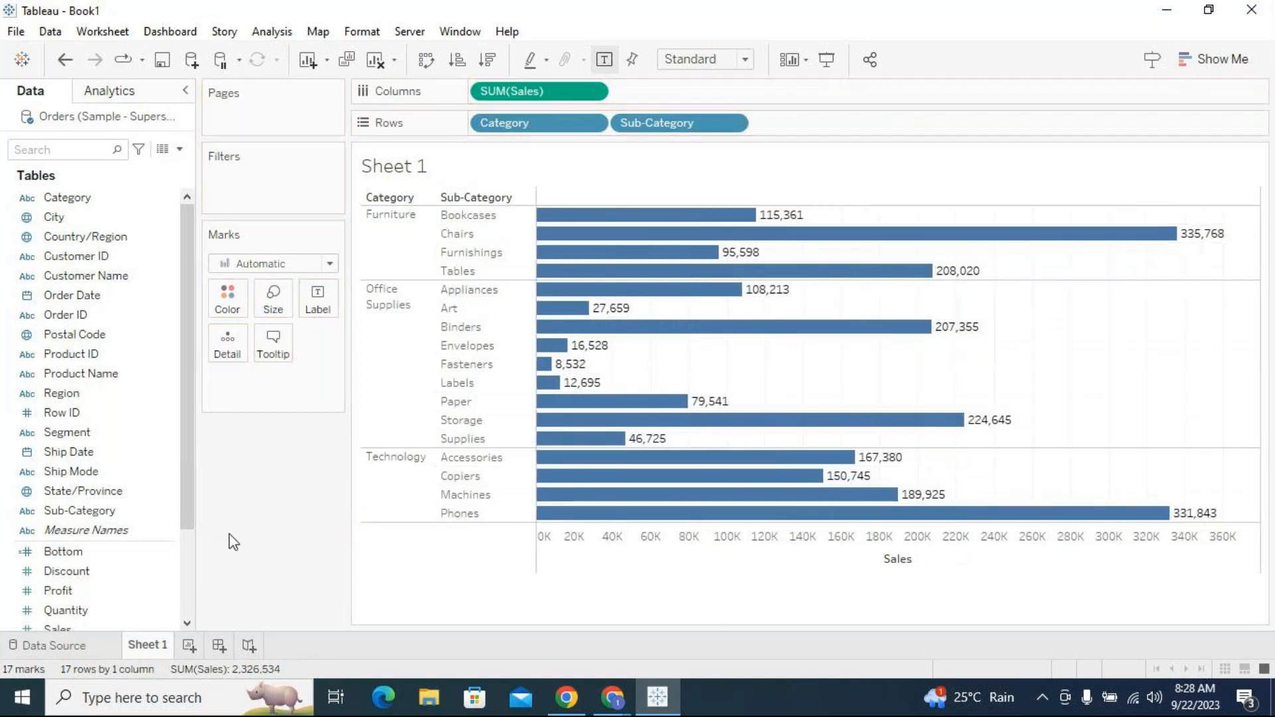
Open the Top calculated field for editing and change its name to Top 3.
{"action": "scroll", "coordinate": [186, 488], "scroll_direction": "down", "scroll_amount": 3}
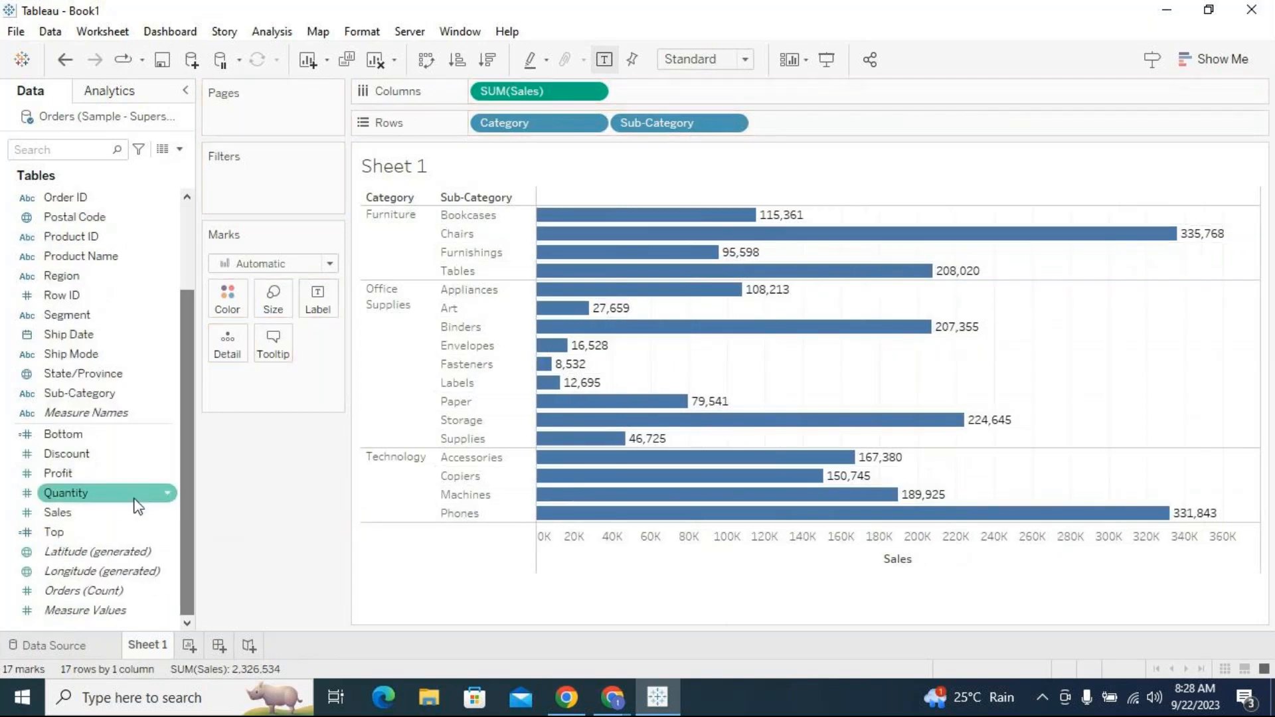
{"action": "right_click", "coordinate": [168, 534]}
{"action": "left_click", "coordinate": [282, 209]}
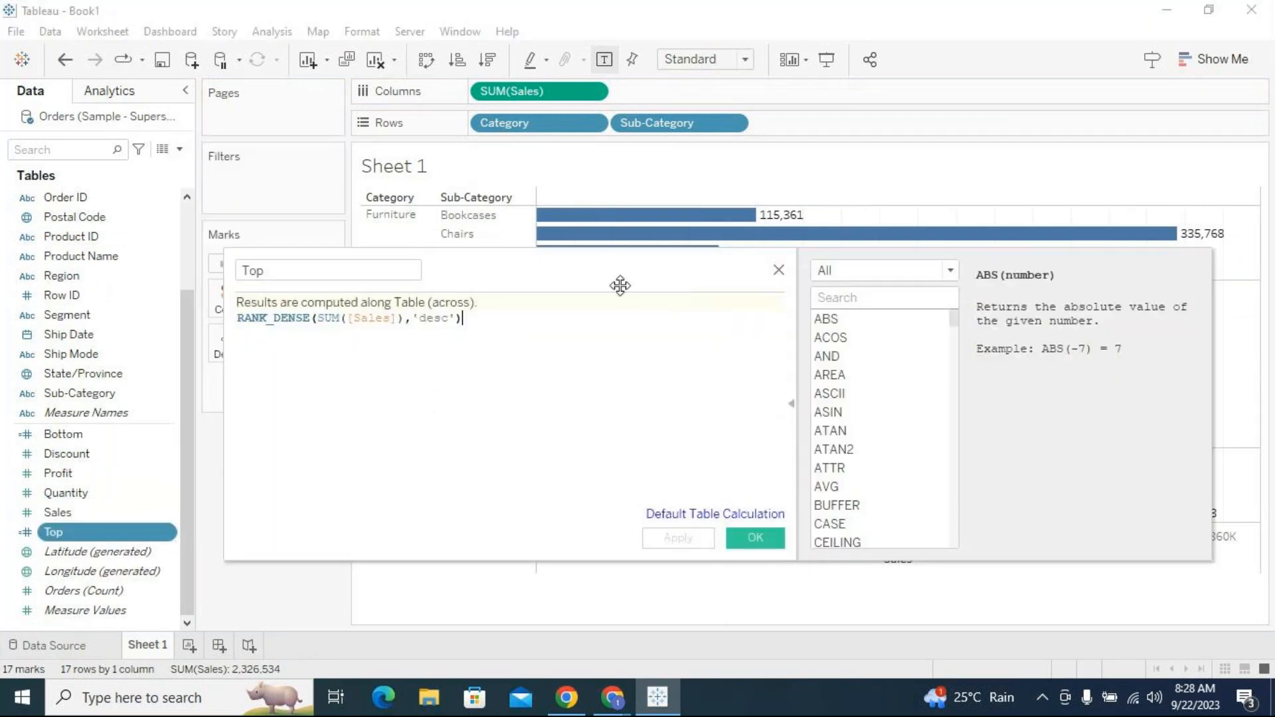
{"action": "left_click_drag", "start_coordinate": [620, 285], "coordinate": [673, 259]}
{"action": "left_click", "coordinate": [843, 375]}
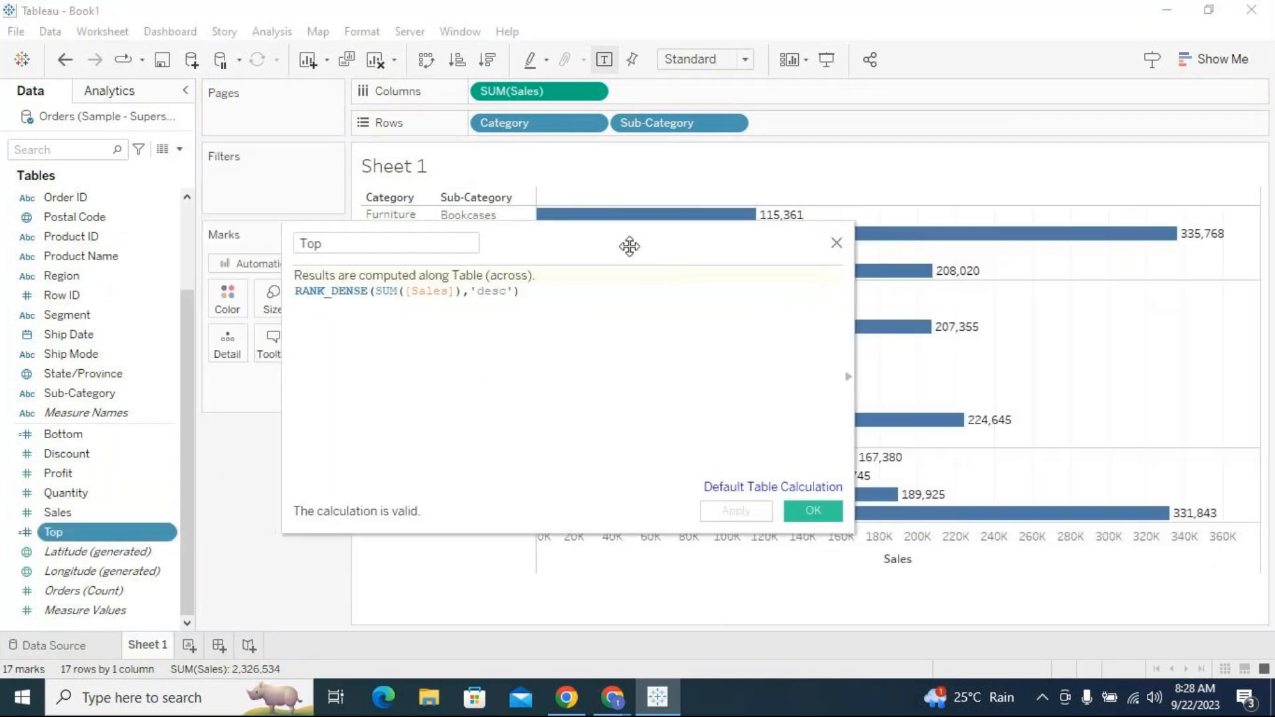
{"action": "left_click_drag", "start_coordinate": [598, 296], "coordinate": [347, 297]}
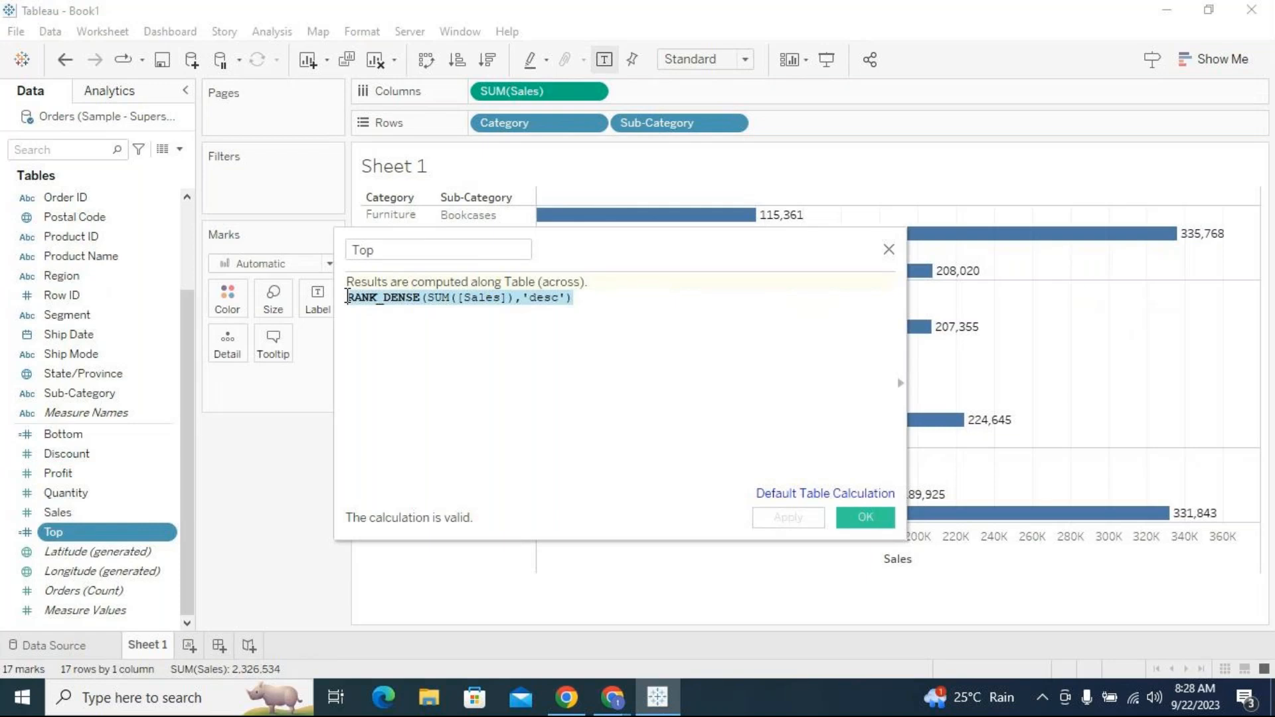
{"action": "left_click", "coordinate": [579, 297]}
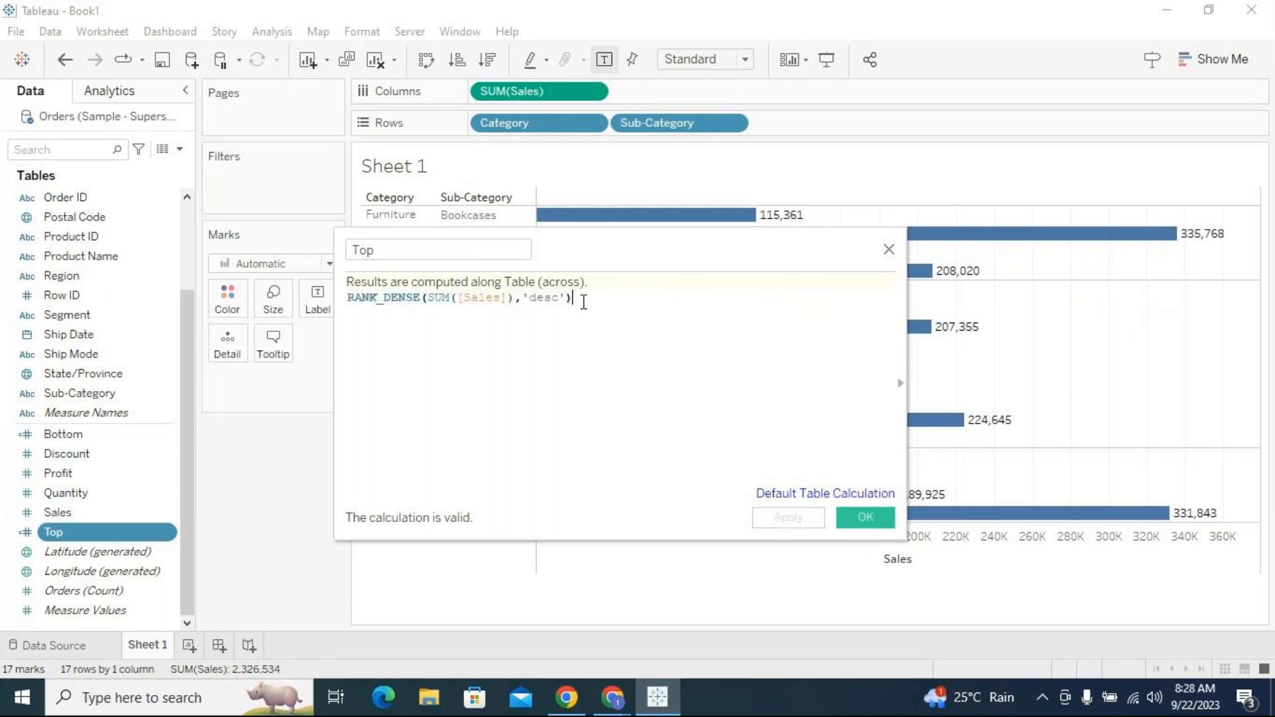
{"action": "left_click", "coordinate": [498, 250]}
{"action": "type", "text": "3"}
{"action": "left_click", "coordinate": [508, 344]}
{"action": "left_click_drag", "start_coordinate": [617, 247], "coordinate": [675, 341]}
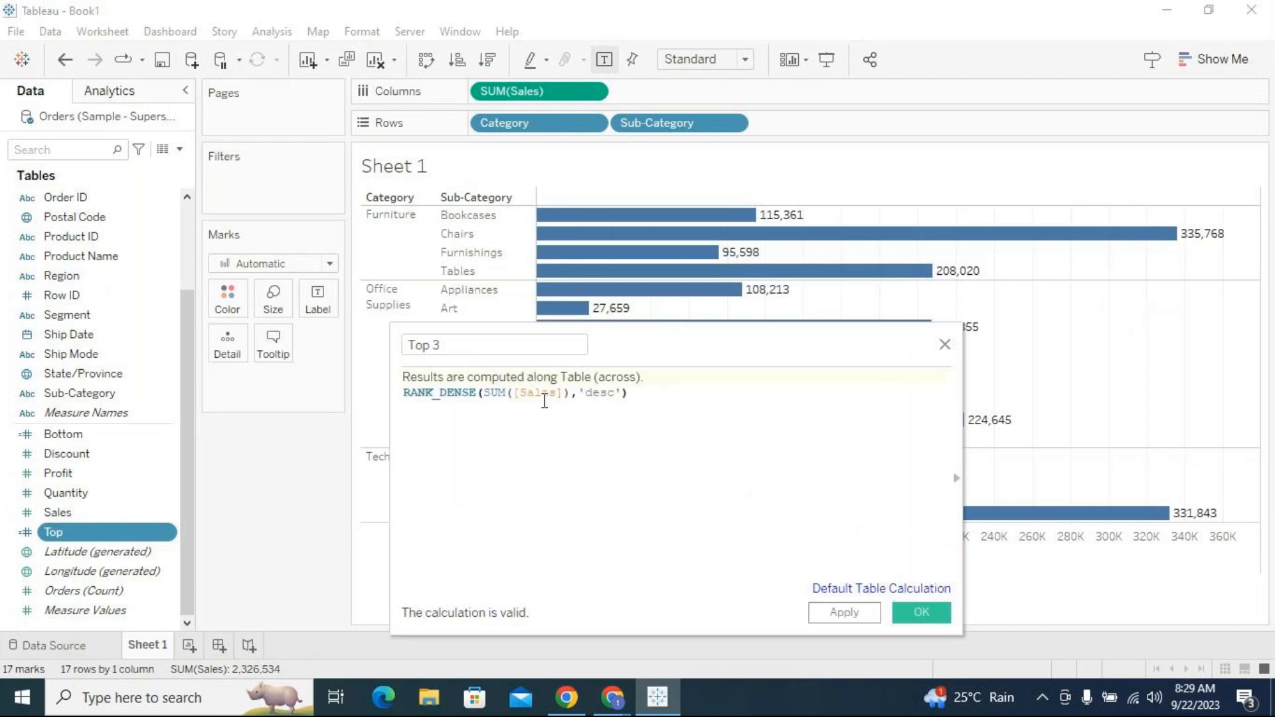
Append the condition <=3 to the RANK_DENSE(SUM([Sales]),'desc') formula and move the calculation editor clear of the chart.
{"action": "left_click_drag", "start_coordinate": [570, 393], "coordinate": [484, 391]}
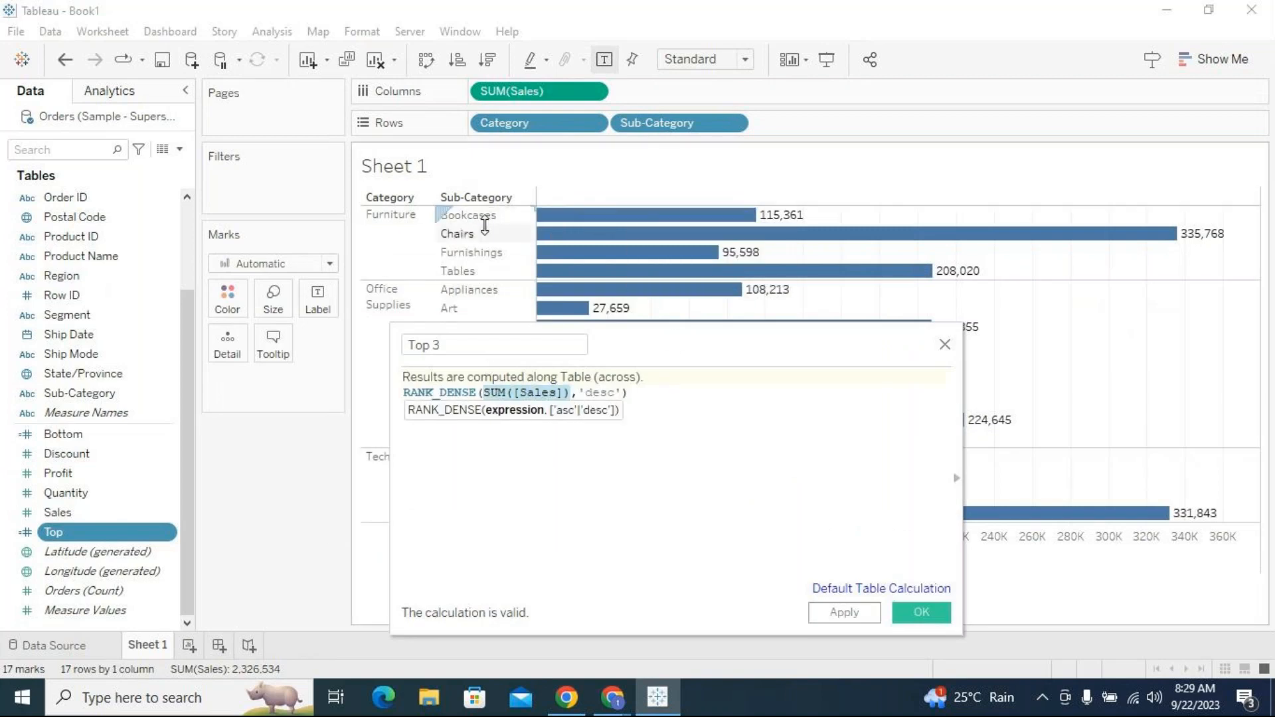
{"action": "mouse_move", "coordinate": [635, 228]}
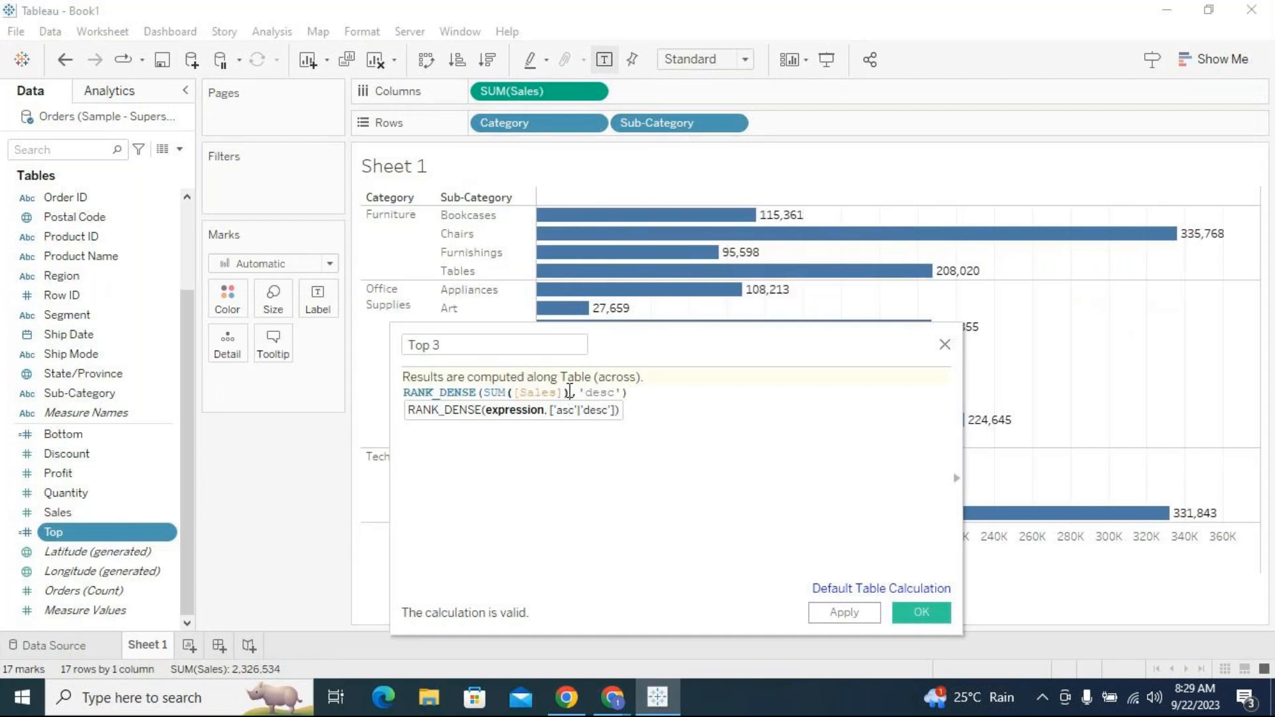
{"action": "left_click", "coordinate": [511, 393]}
{"action": "left_click", "coordinate": [484, 392]}
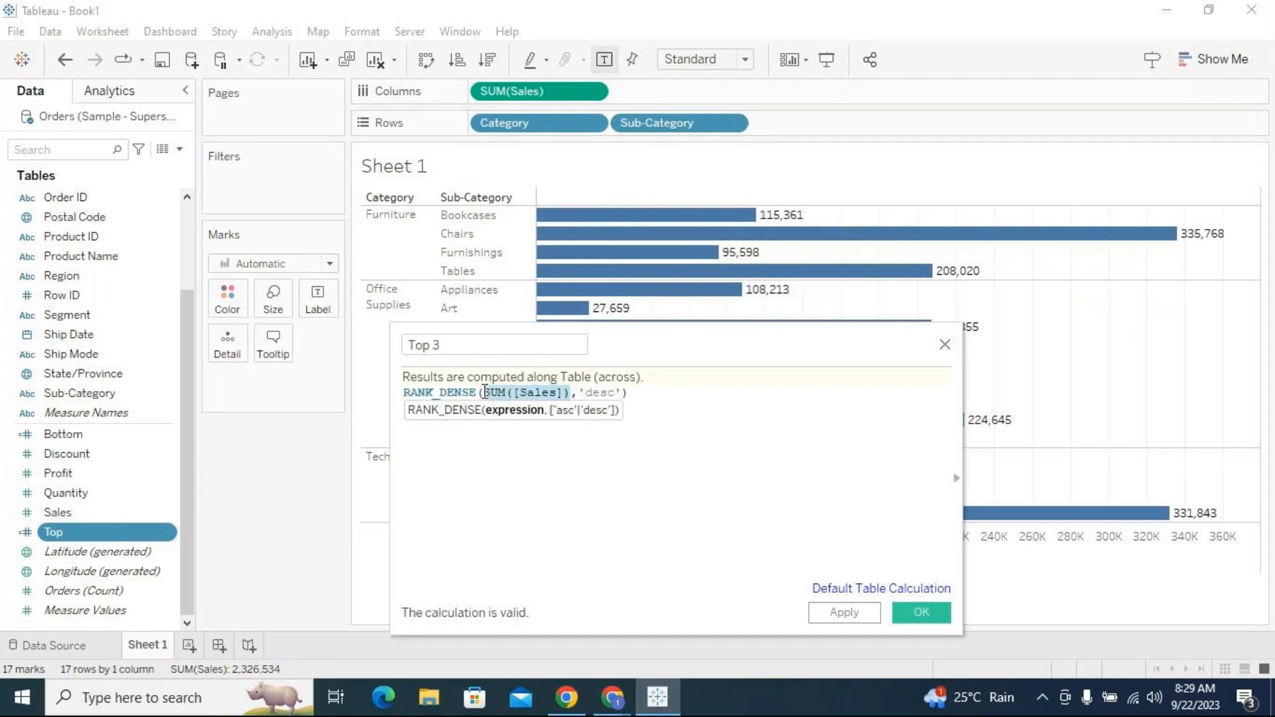
{"action": "left_click", "coordinate": [490, 442]}
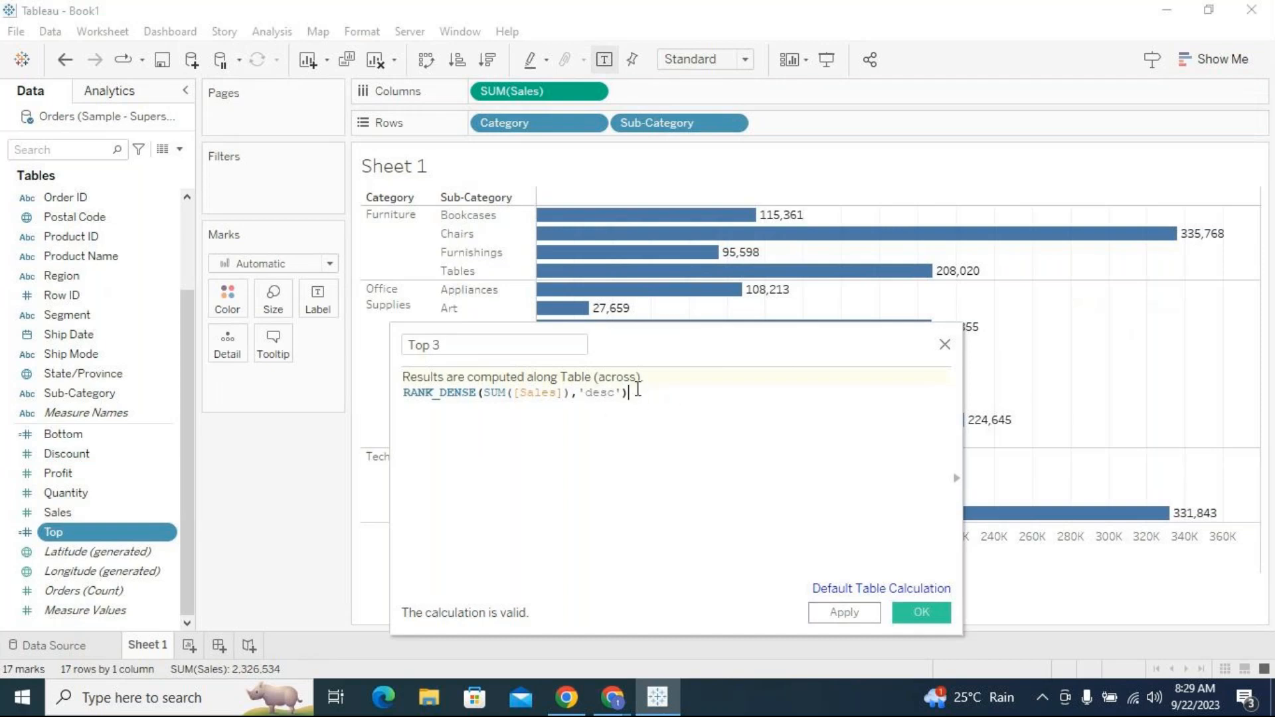
{"action": "left_click_drag", "start_coordinate": [630, 393], "coordinate": [402, 392]}
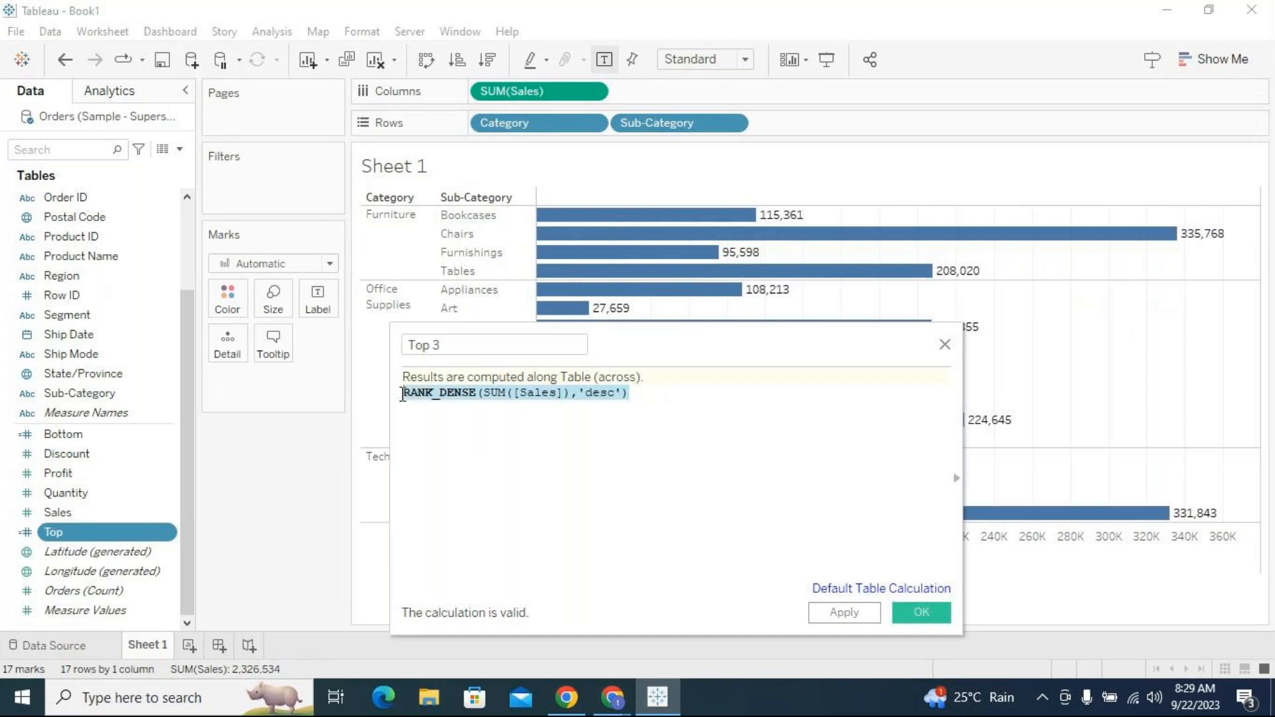
{"action": "left_click", "coordinate": [640, 394]}
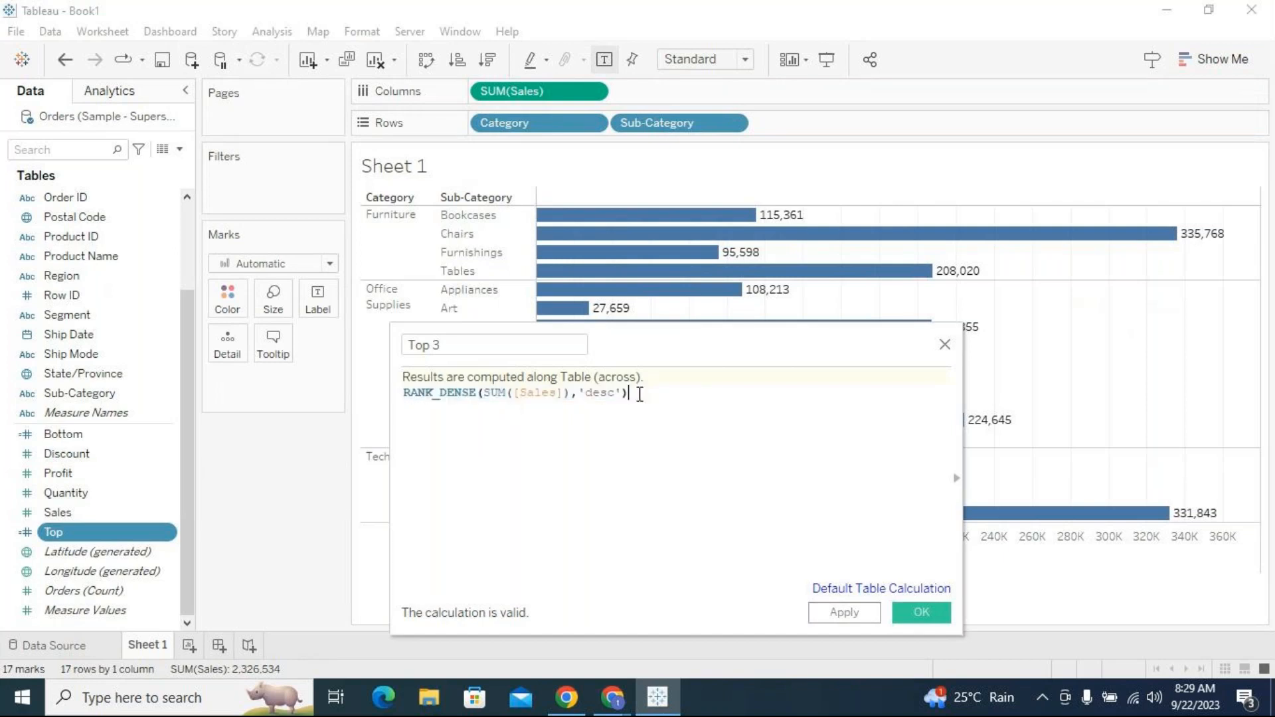
{"action": "type", "text": "<="}
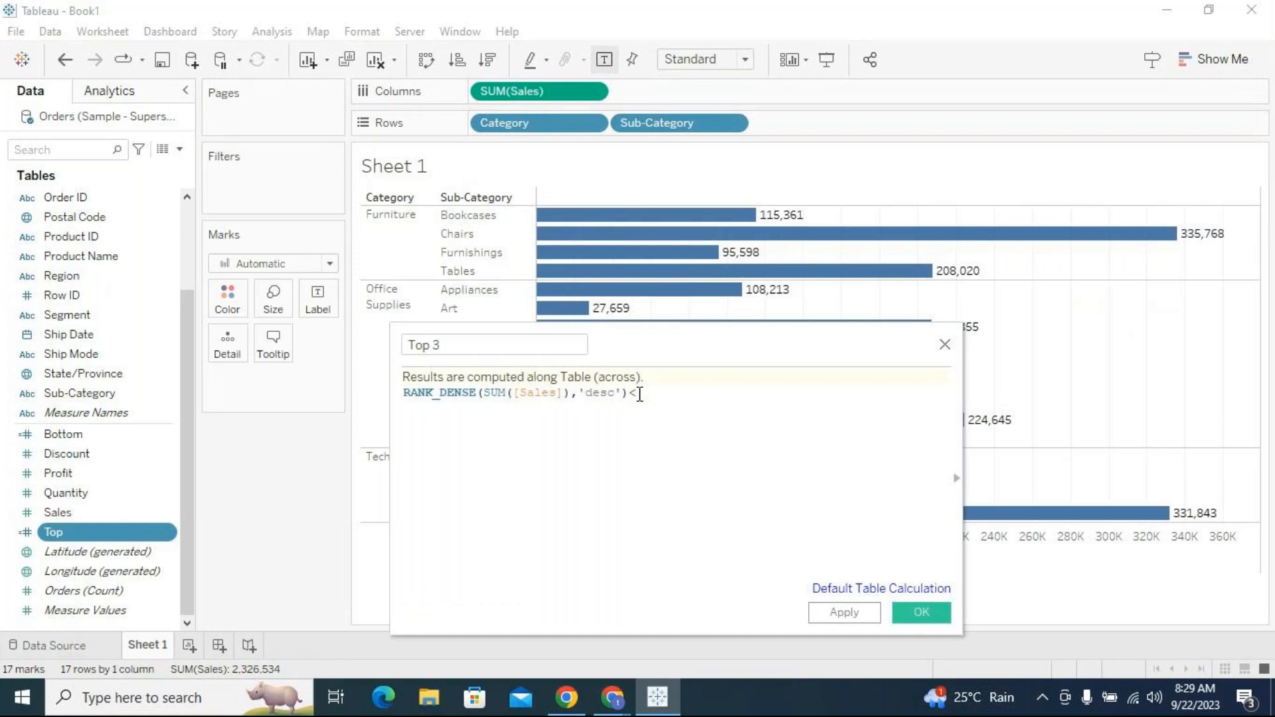
{"action": "type", "text": "3"}
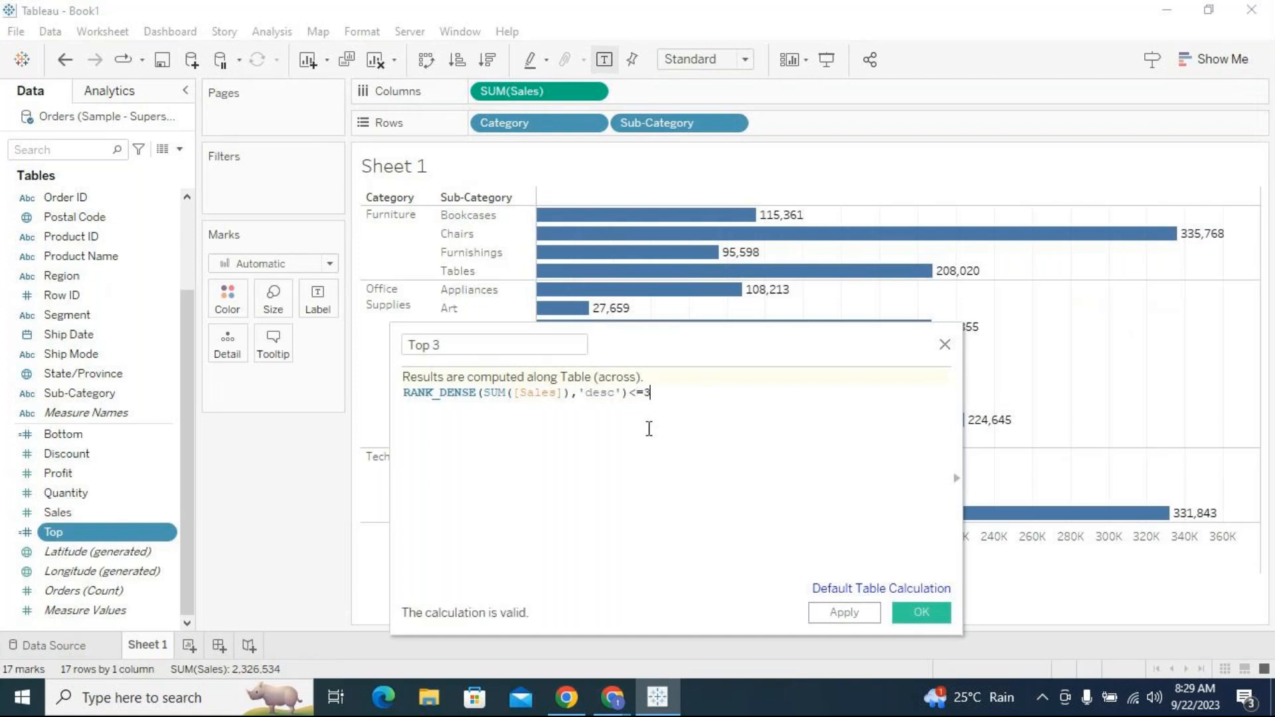
{"action": "left_click_drag", "start_coordinate": [656, 392], "coordinate": [631, 393]}
{"action": "left_click", "coordinate": [652, 448]}
{"action": "left_click_drag", "start_coordinate": [658, 347], "coordinate": [701, 254]}
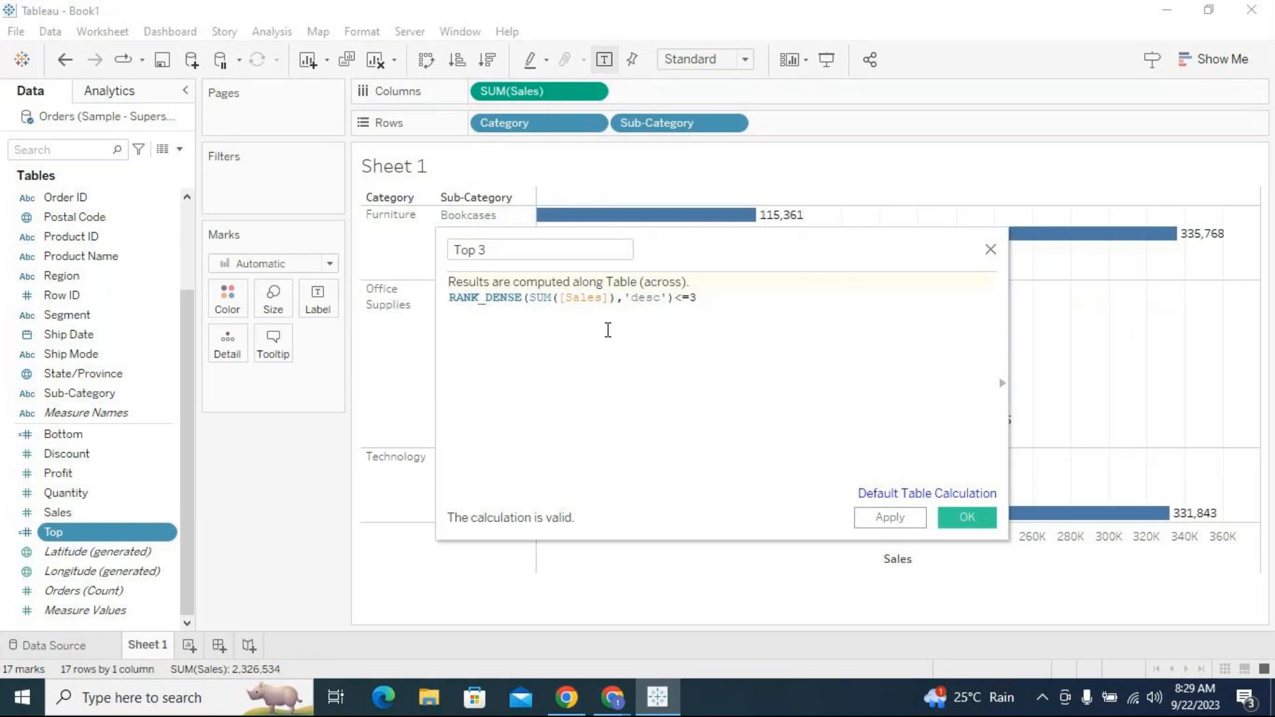
{"action": "left_click_drag", "start_coordinate": [728, 262], "coordinate": [754, 589]}
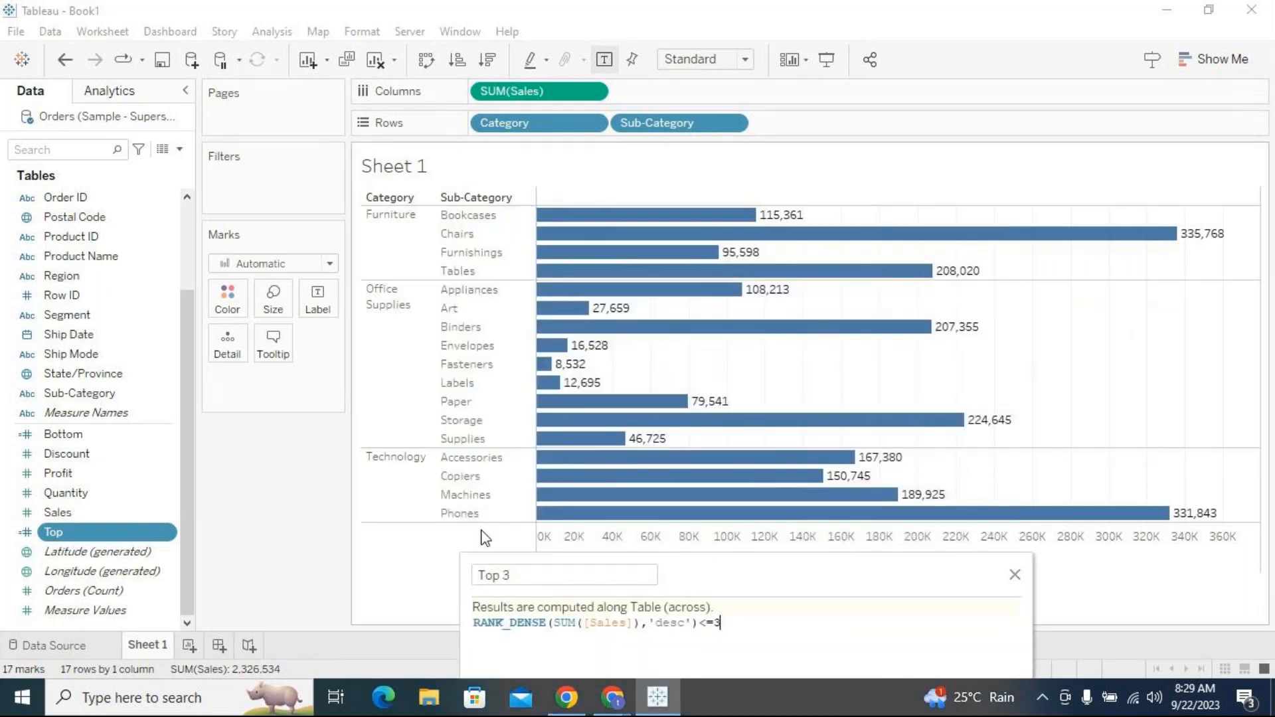
Examine the RANK_DENSE(SUM([Sales]),'desc') expression and its <=3 condition against the sub-category bars in the chart.
{"action": "left_click_drag", "start_coordinate": [763, 578], "coordinate": [732, 268]}
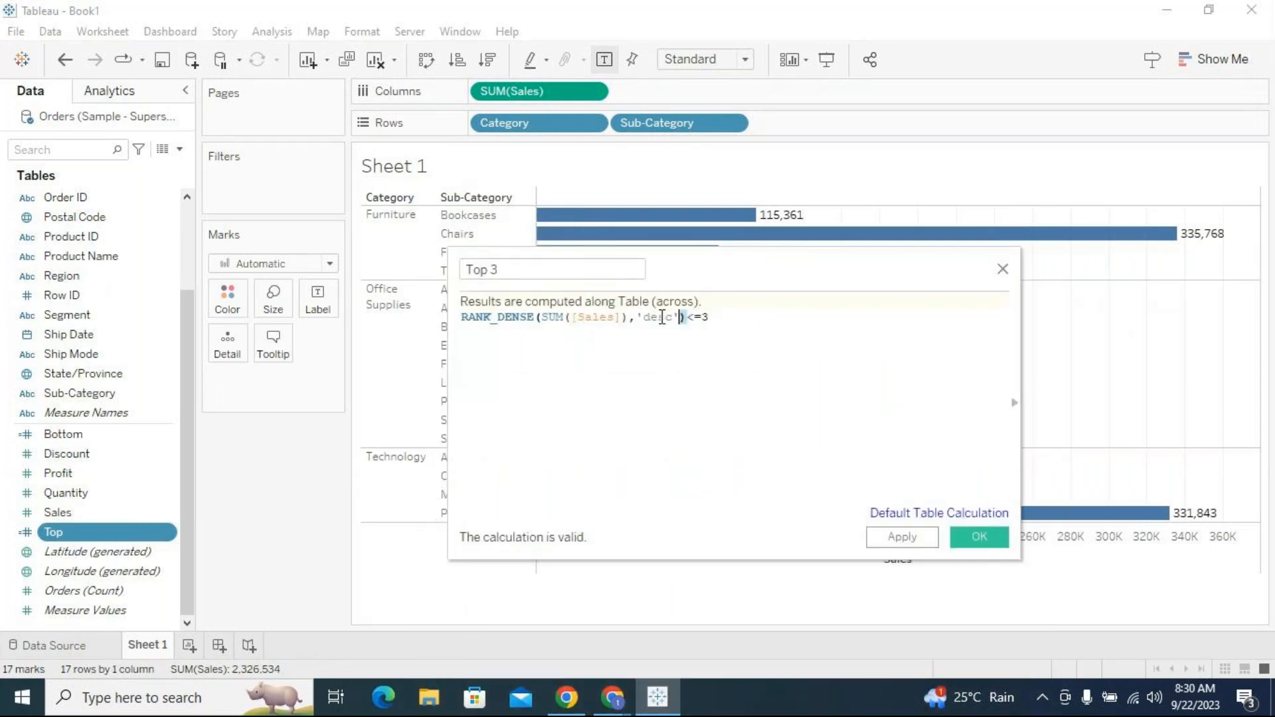
{"action": "left_click_drag", "start_coordinate": [684, 318], "coordinate": [433, 294]}
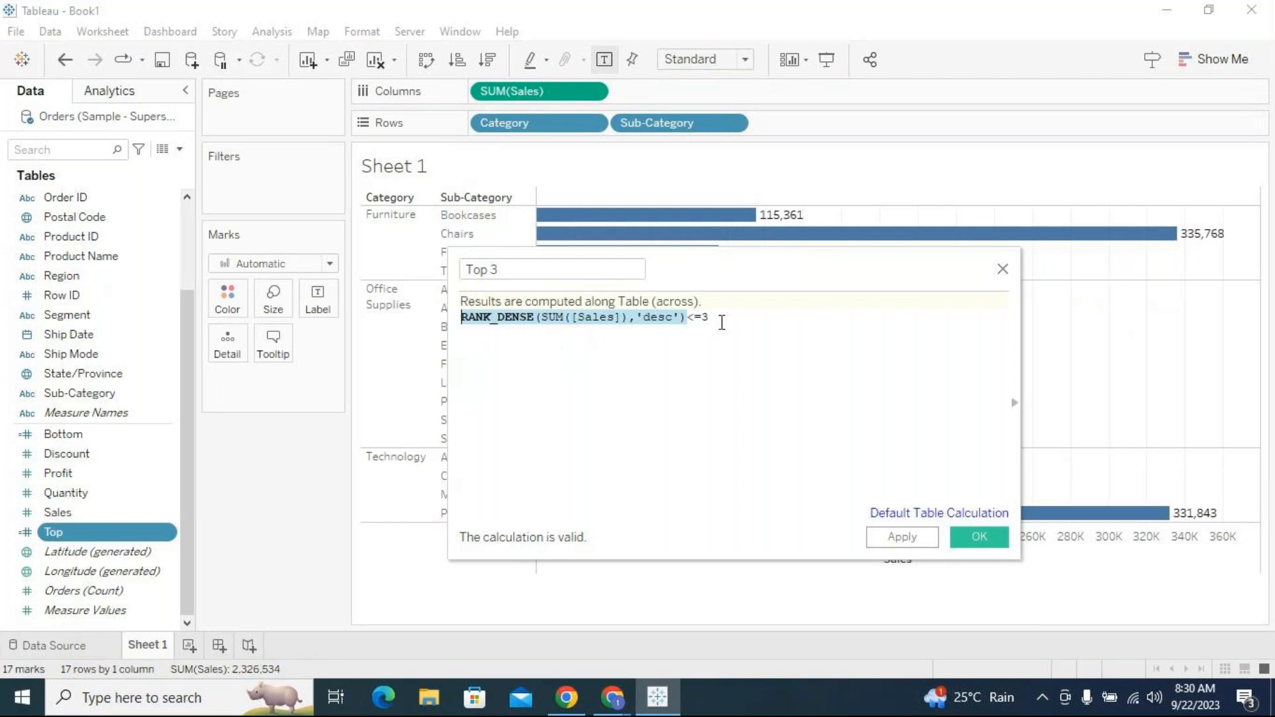
{"action": "left_click_drag", "start_coordinate": [742, 277], "coordinate": [751, 554]}
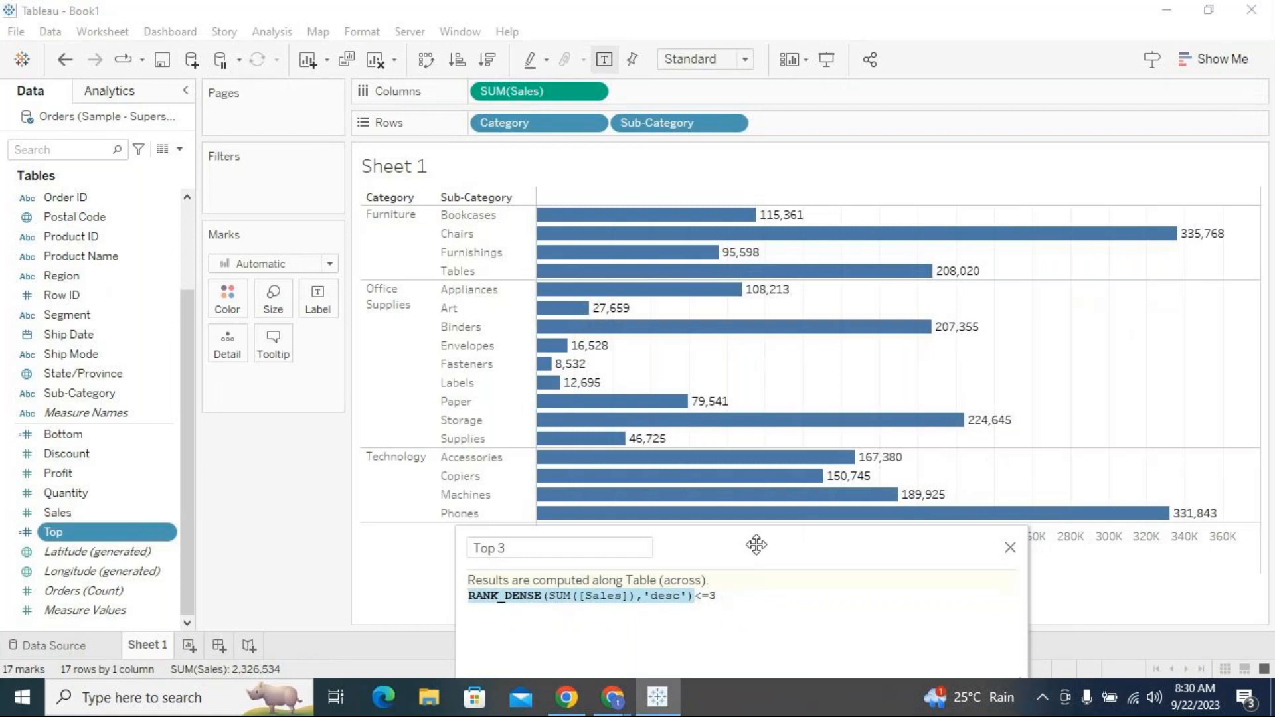
{"action": "left_click_drag", "start_coordinate": [756, 545], "coordinate": [721, 450]}
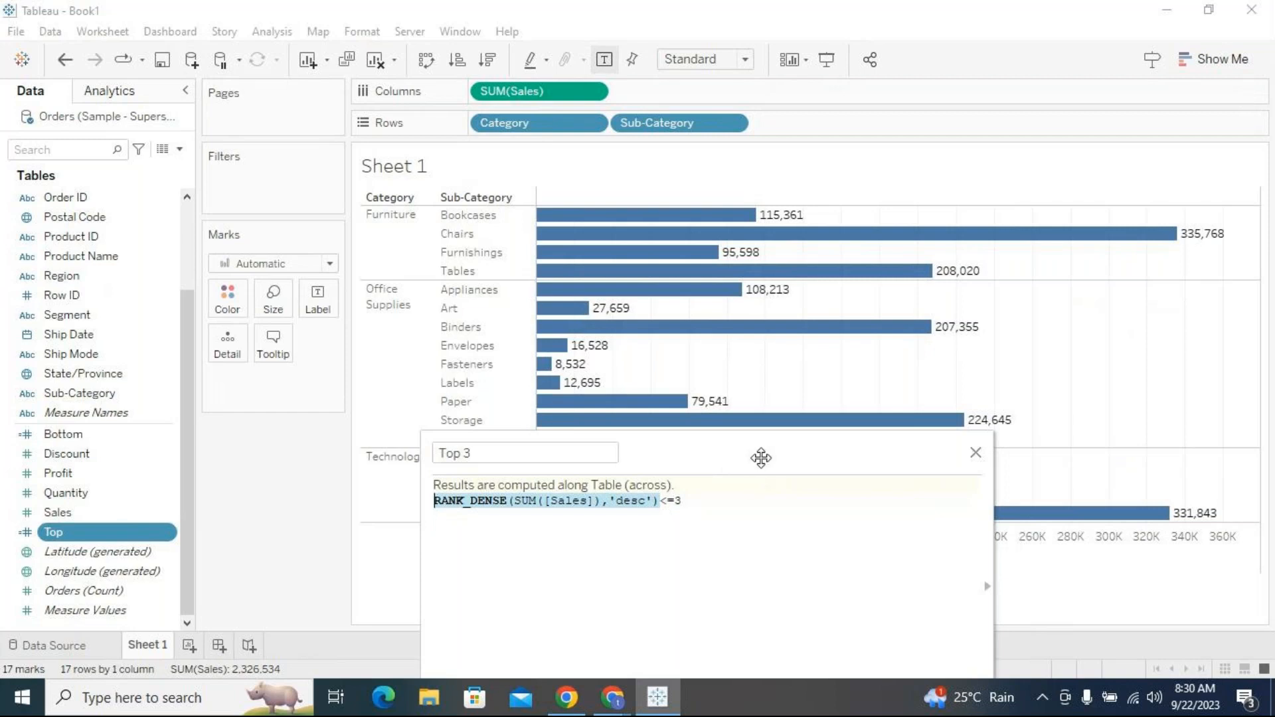
{"action": "left_click_drag", "start_coordinate": [761, 457], "coordinate": [746, 342]}
{"action": "left_click_drag", "start_coordinate": [745, 327], "coordinate": [744, 311]}
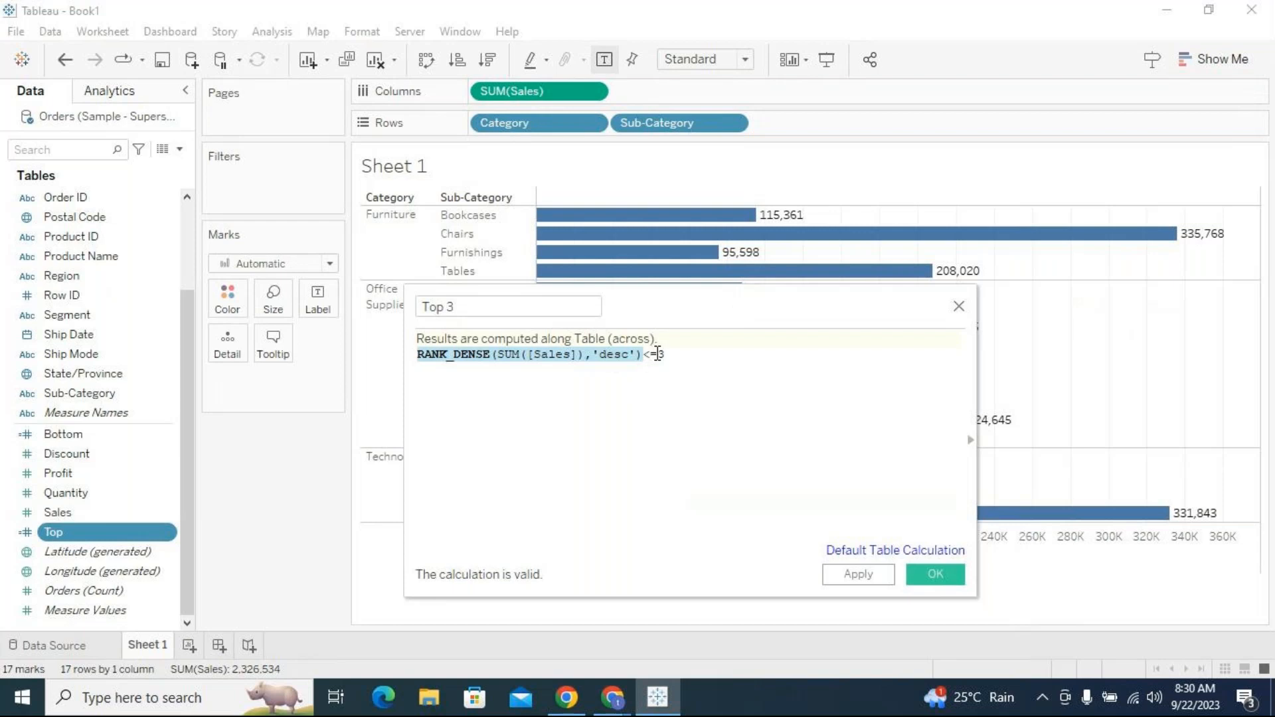
{"action": "left_click_drag", "start_coordinate": [660, 307], "coordinate": [663, 285]}
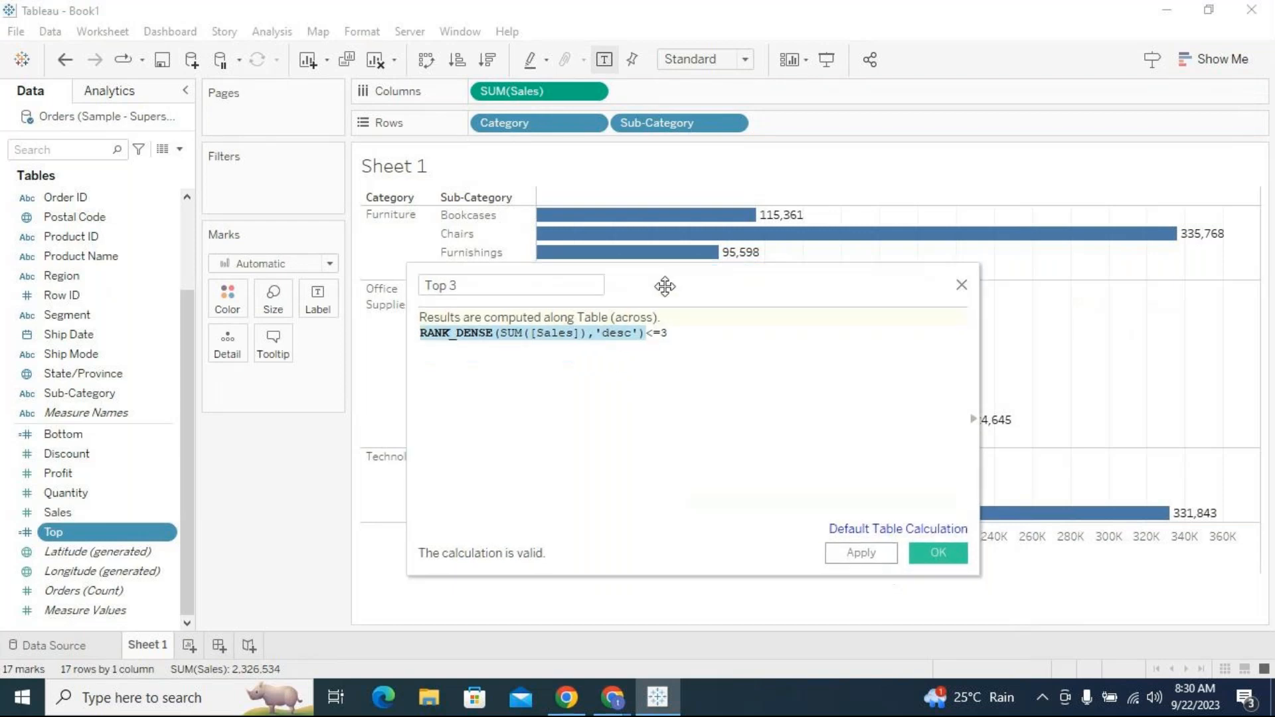
{"action": "left_click", "coordinate": [696, 342]}
{"action": "left_click_drag", "start_coordinate": [683, 336], "coordinate": [423, 334]}
{"action": "left_click", "coordinate": [675, 333]}
{"action": "left_click_drag", "start_coordinate": [675, 334], "coordinate": [677, 261]}
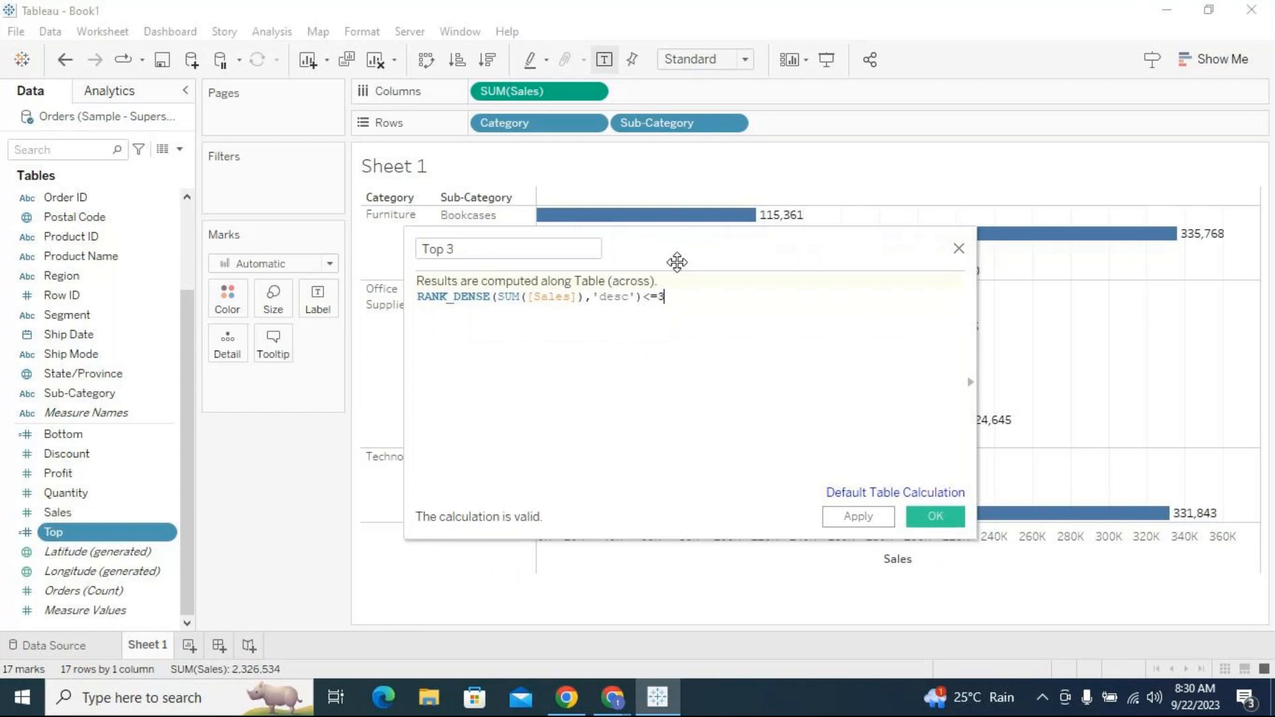
{"action": "left_click_drag", "start_coordinate": [667, 297], "coordinate": [643, 297]}
{"action": "left_click", "coordinate": [652, 349]}
{"action": "type", "text": "th"}
{"action": "key", "text": "BackSpace"}
{"action": "key", "text": "BackSpace"}
{"action": "key", "text": "BackSpace"}
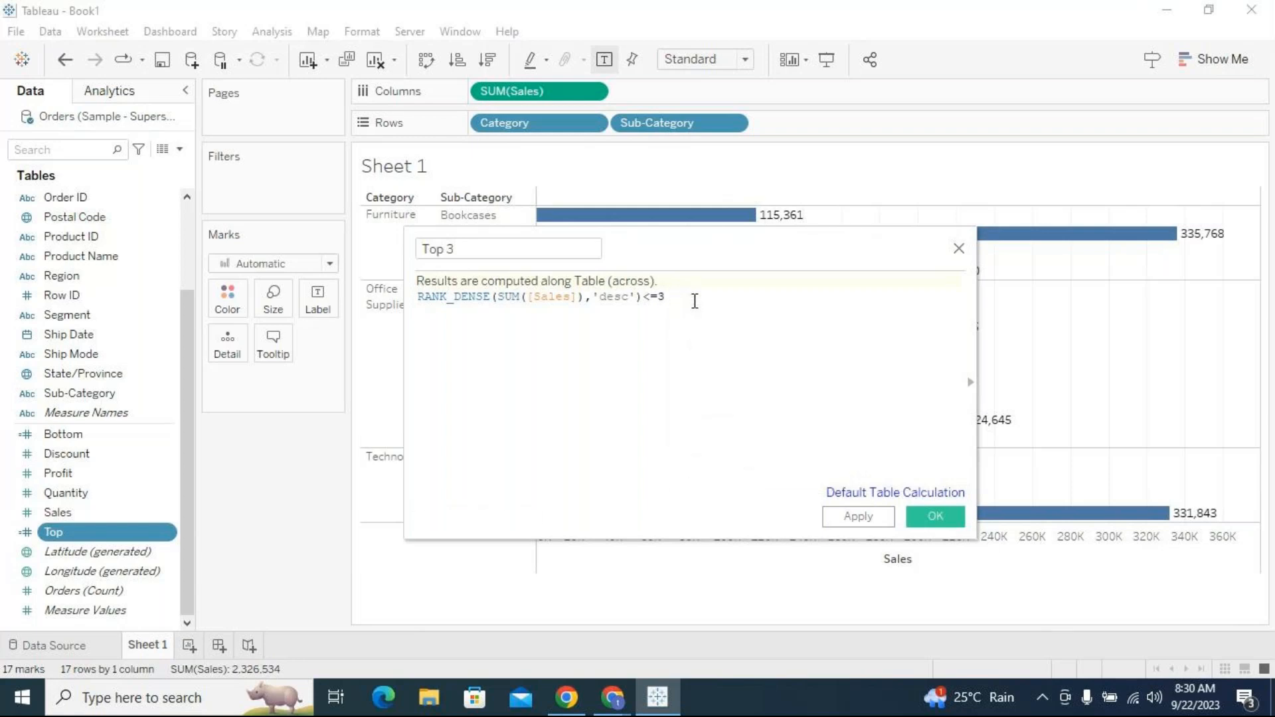
Apply the Top 3 formula RANK_DENSE(SUM([Sales]),'desc')<=3 and save the calculated field.
{"action": "left_click_drag", "start_coordinate": [669, 299], "coordinate": [419, 301]}
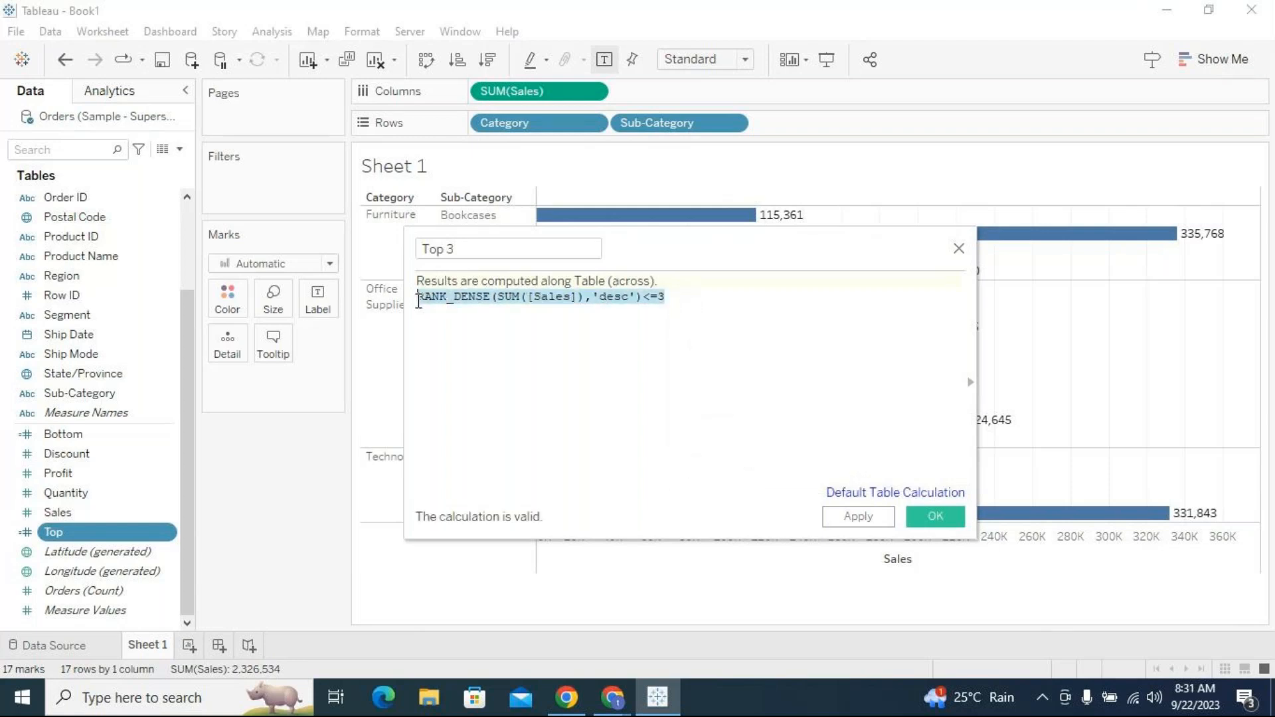
{"action": "left_click", "coordinate": [612, 355]}
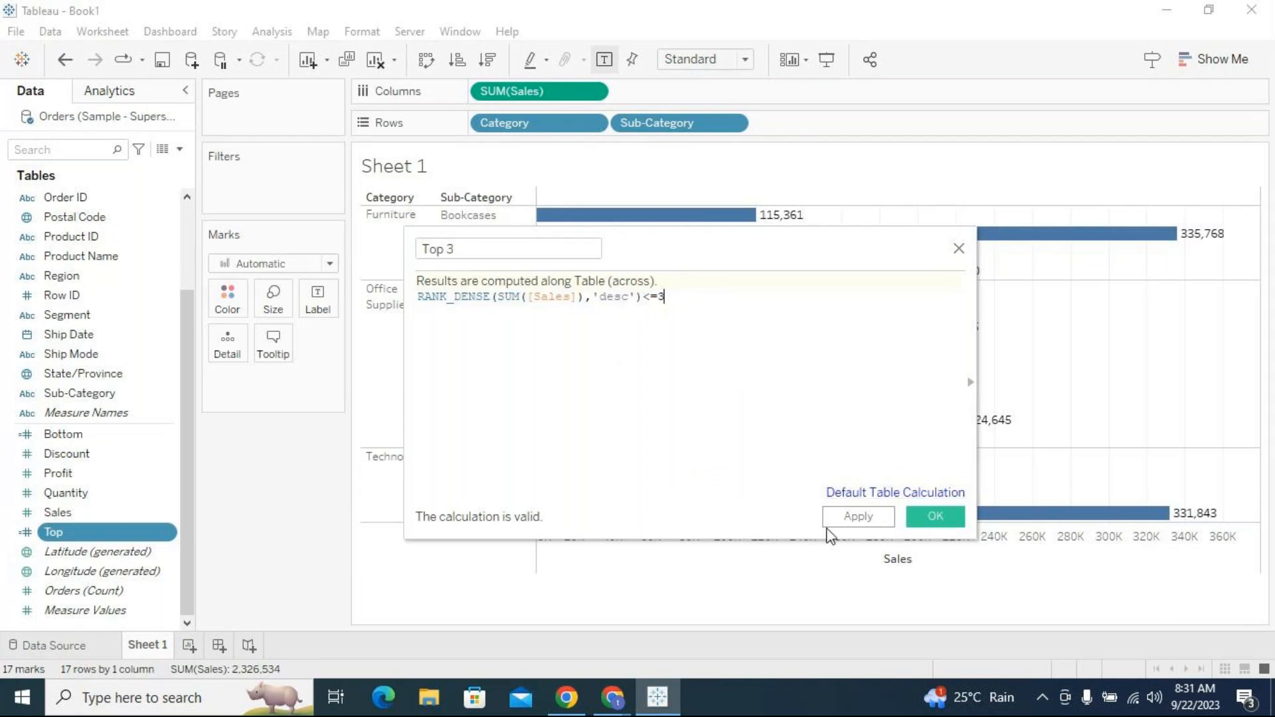
{"action": "left_click", "coordinate": [854, 516]}
{"action": "left_click", "coordinate": [935, 516]}
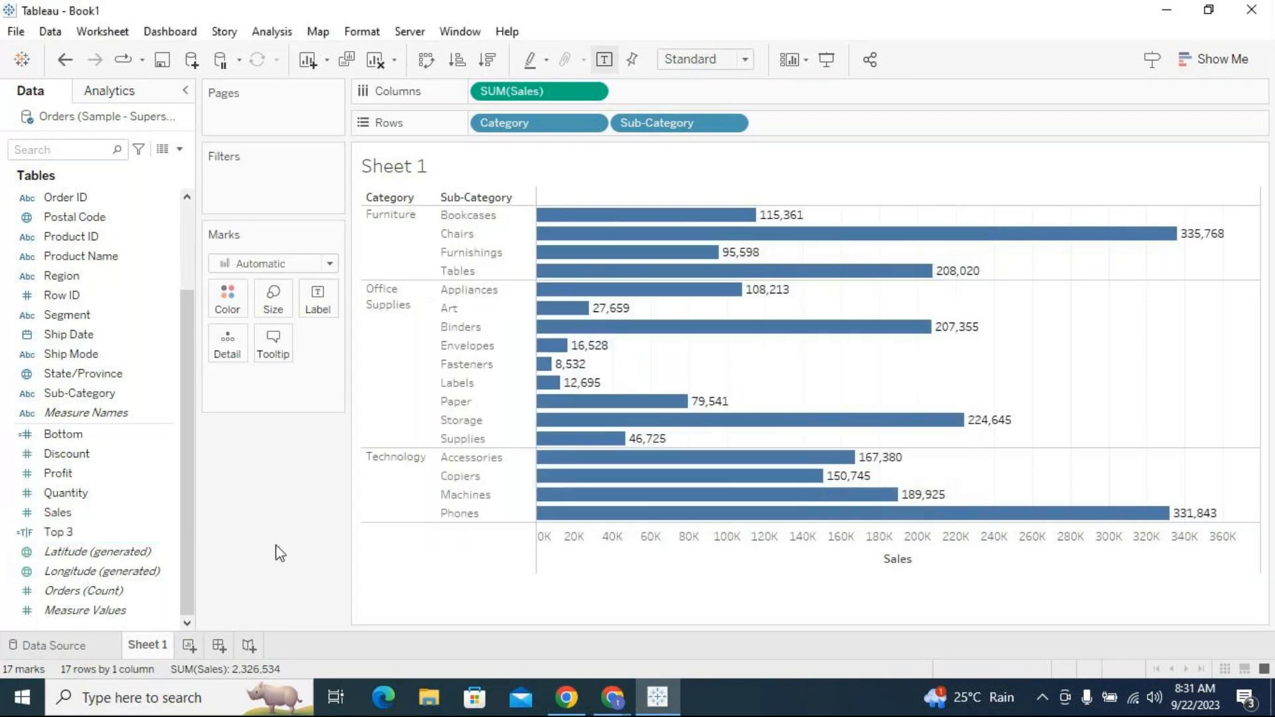
{"action": "left_click", "coordinate": [25, 535]}
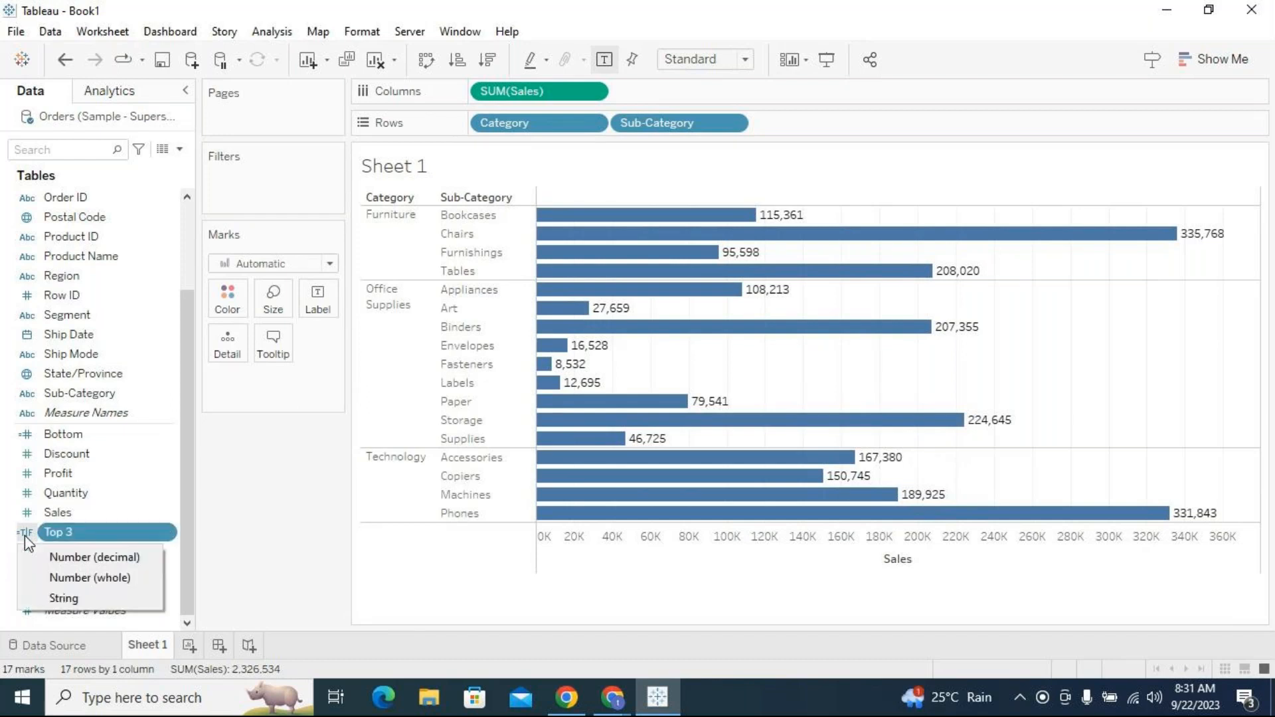
{"action": "double_click", "coordinate": [25, 534]}
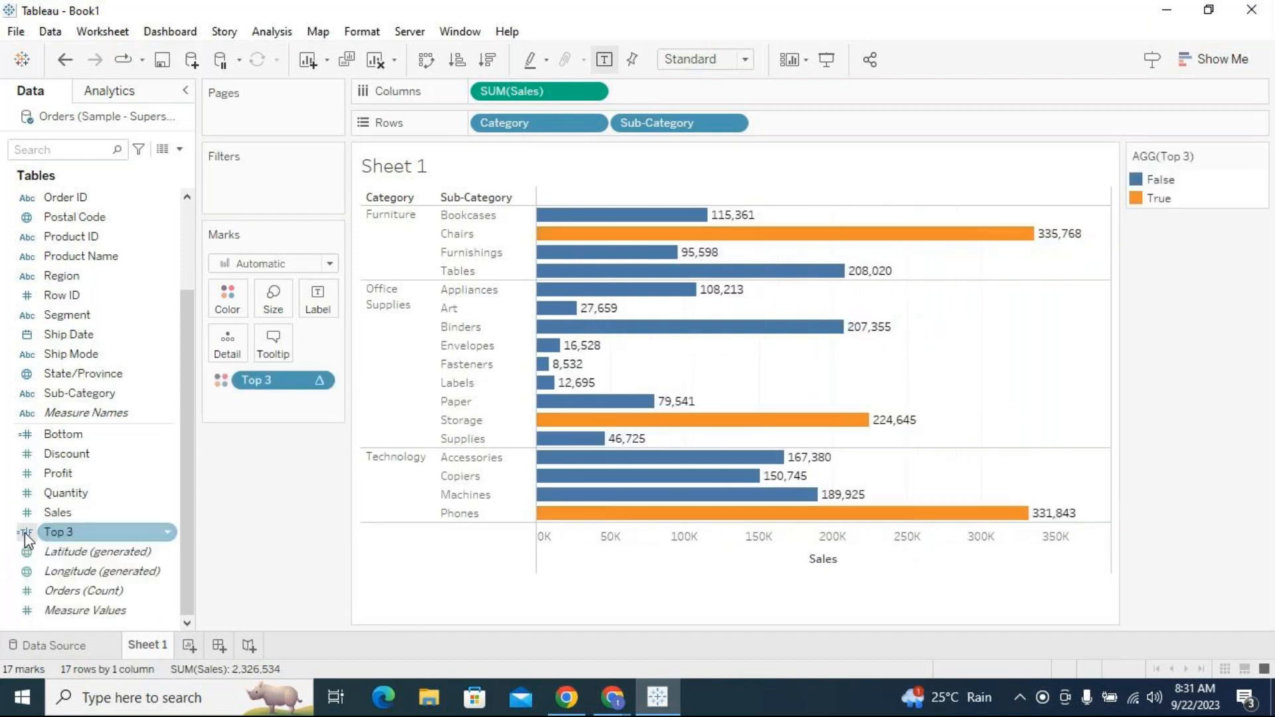
{"action": "left_click_drag", "start_coordinate": [262, 381], "coordinate": [274, 520]}
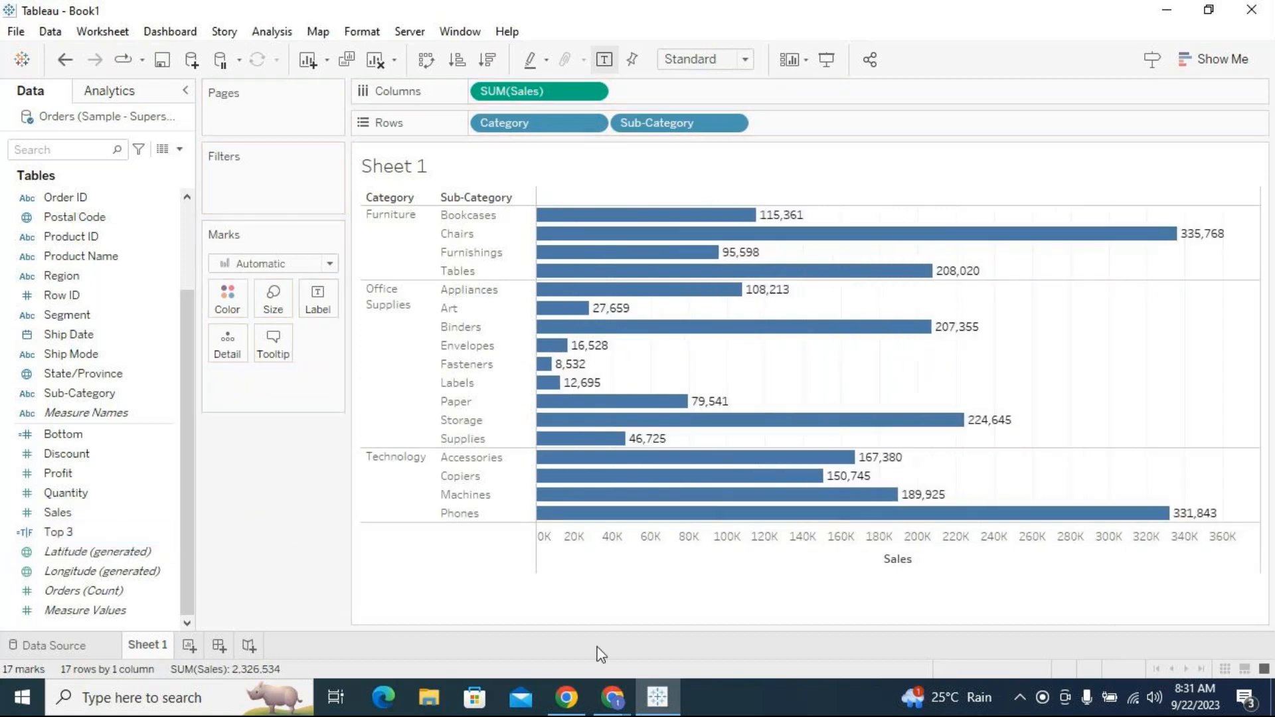
Find Notepad through the Windows search and open a blank note in it.
{"action": "left_click", "coordinate": [223, 694]}
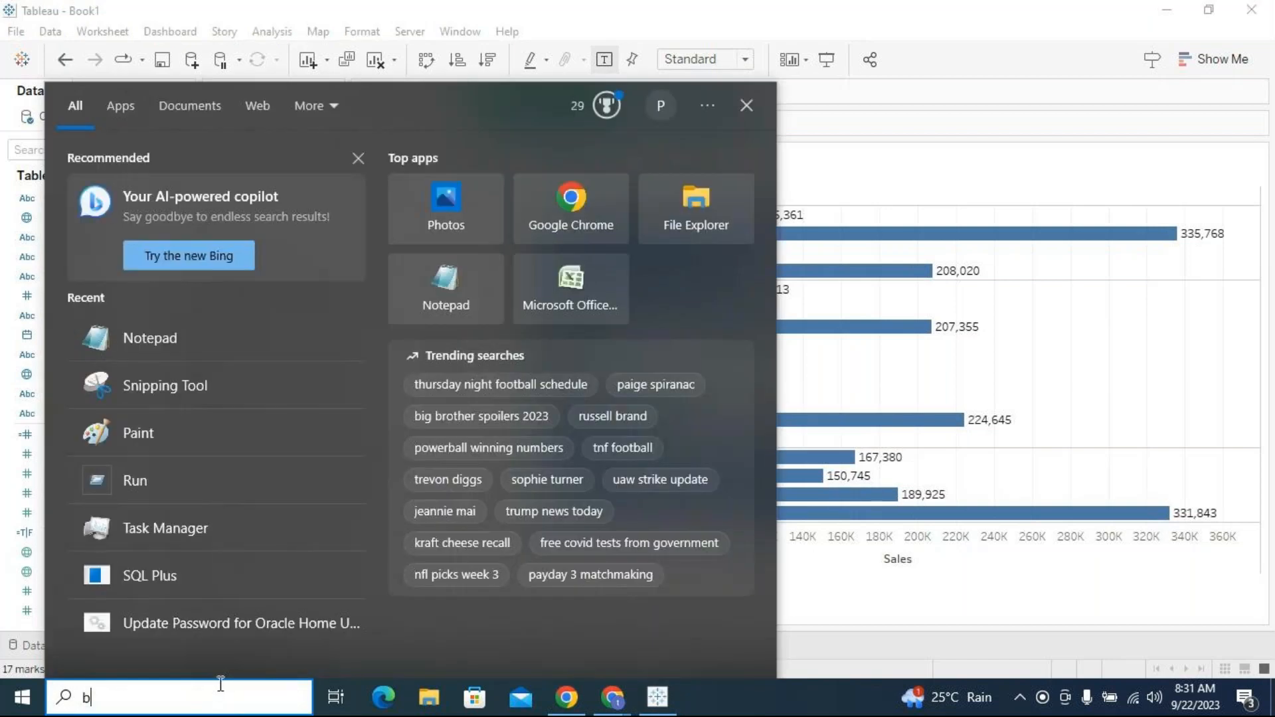
{"action": "type", "text": "b"}
{"action": "key", "text": "BackSpace"}
{"action": "type", "text": "not"}
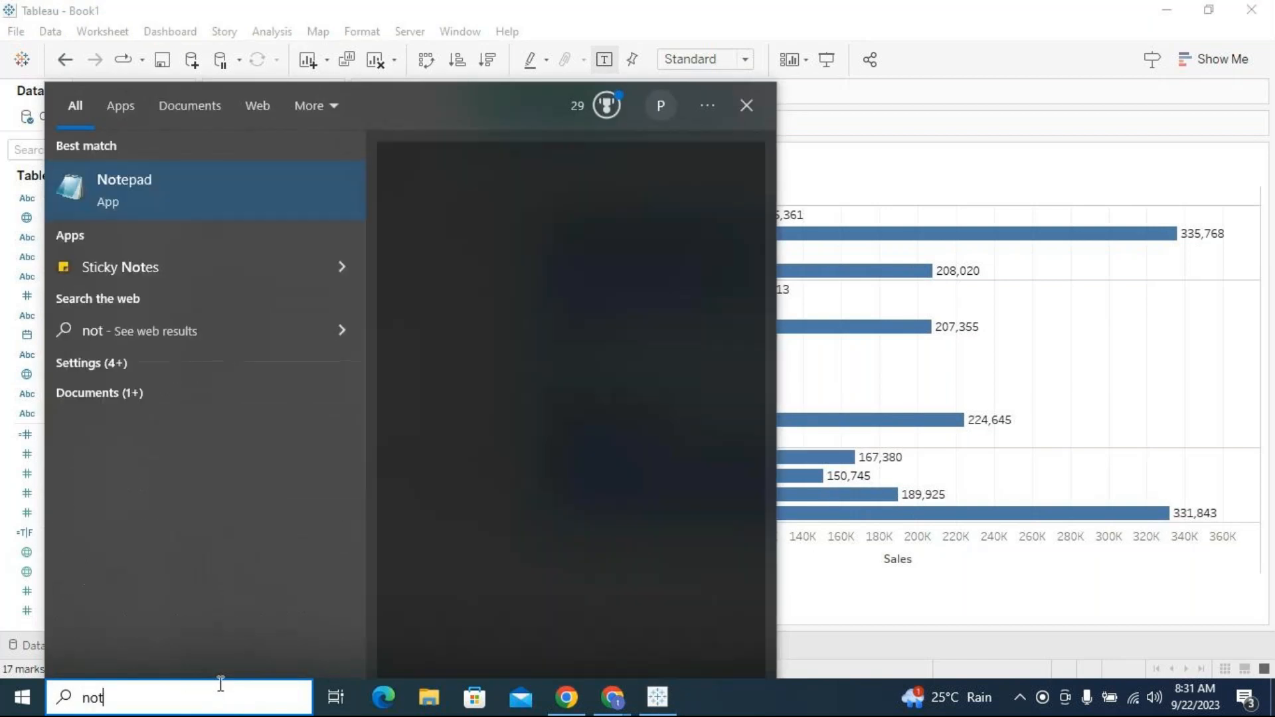
{"action": "left_click", "coordinate": [205, 195]}
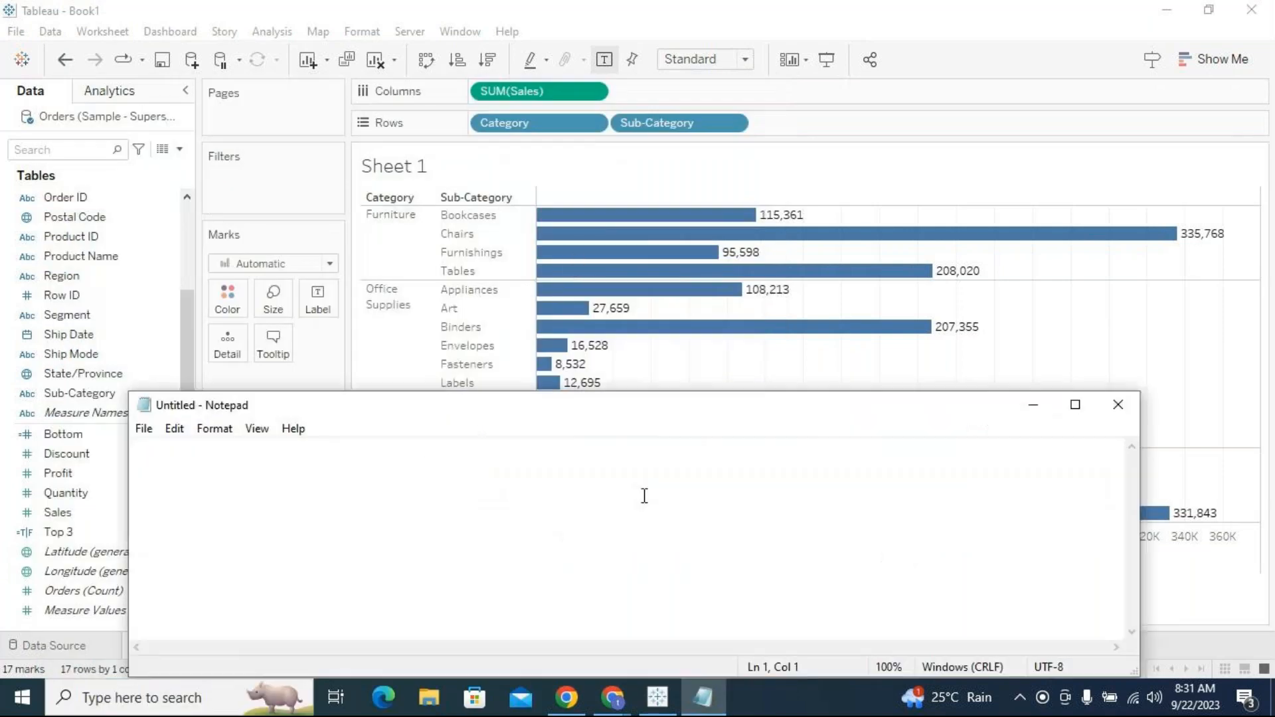
Write the heading "Boolean expression:" in the note, followed after an empty line by "True or False".
{"action": "type", "text": "Boolean "}
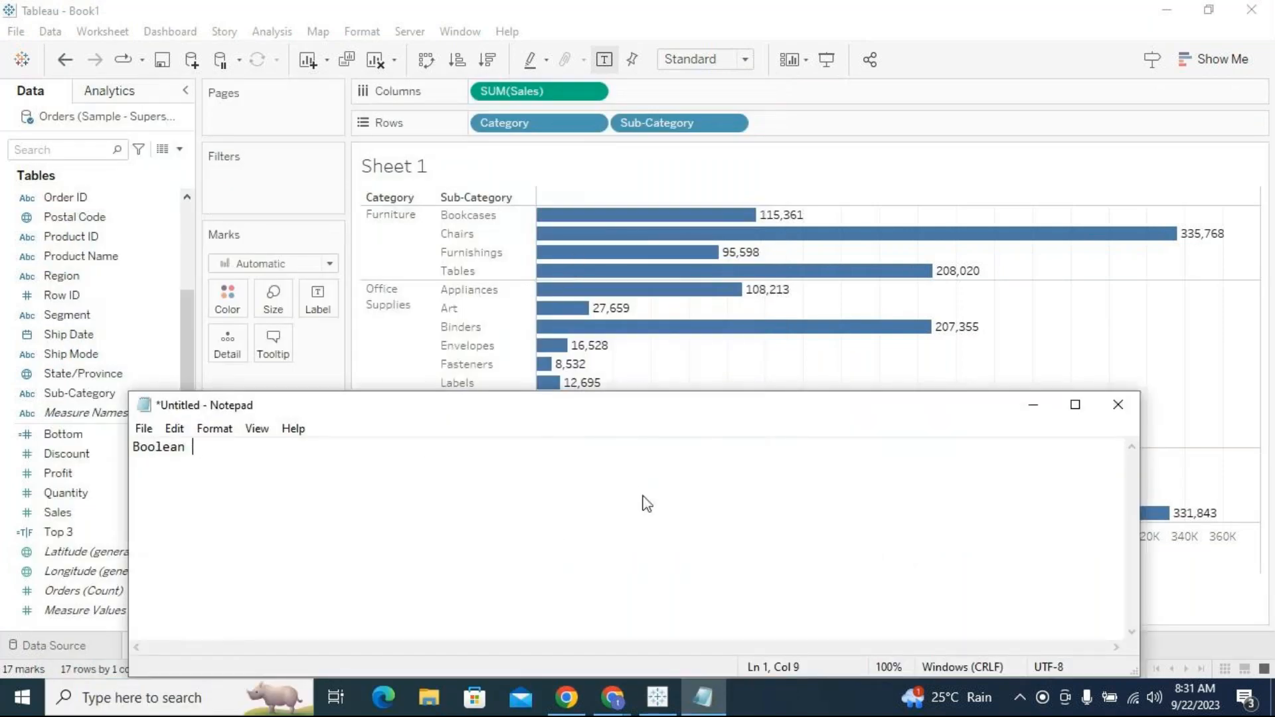
{"action": "type", "text": "expression:"}
{"action": "key", "text": "Return"}
{"action": "key", "text": "Return"}
{"action": "type", "text": "Tr"}
{"action": "type", "text": "ue or "}
{"action": "type", "text": "Fals"}
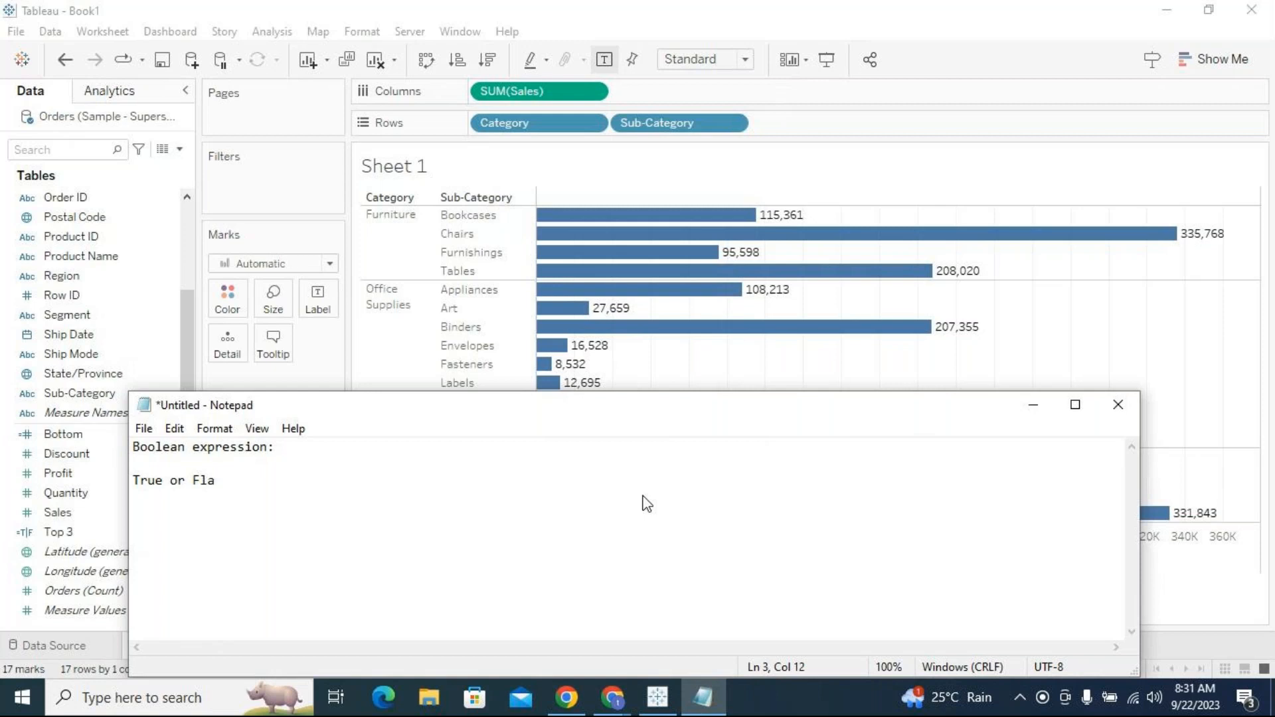
{"action": "type", "text": "e"}
Add the lines "Yes or No" and "1 or 0" below True or False, separated by empty lines.
{"action": "key", "text": "Return"}
{"action": "key", "text": "Return"}
{"action": "type", "text": "Yes or No"}
{"action": "key", "text": "Return"}
{"action": "key", "text": "Return"}
{"action": "type", "text": "1 or "}
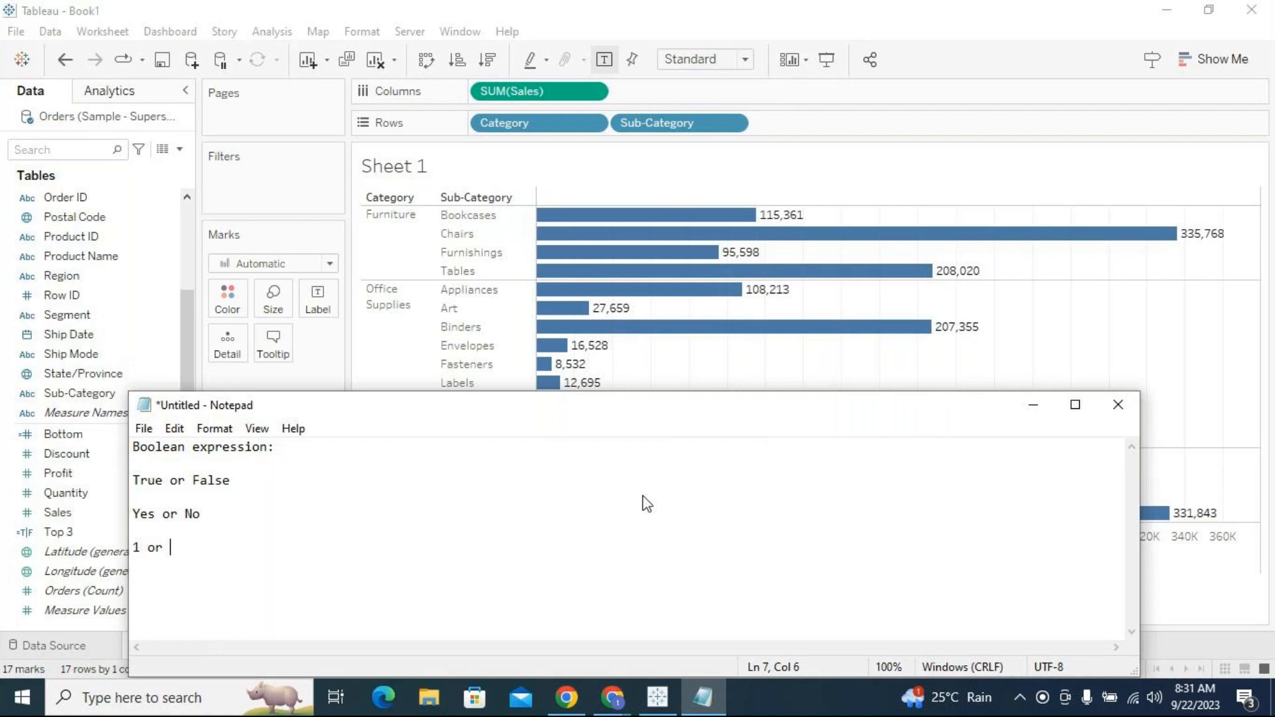
{"action": "type", "text": "0"}
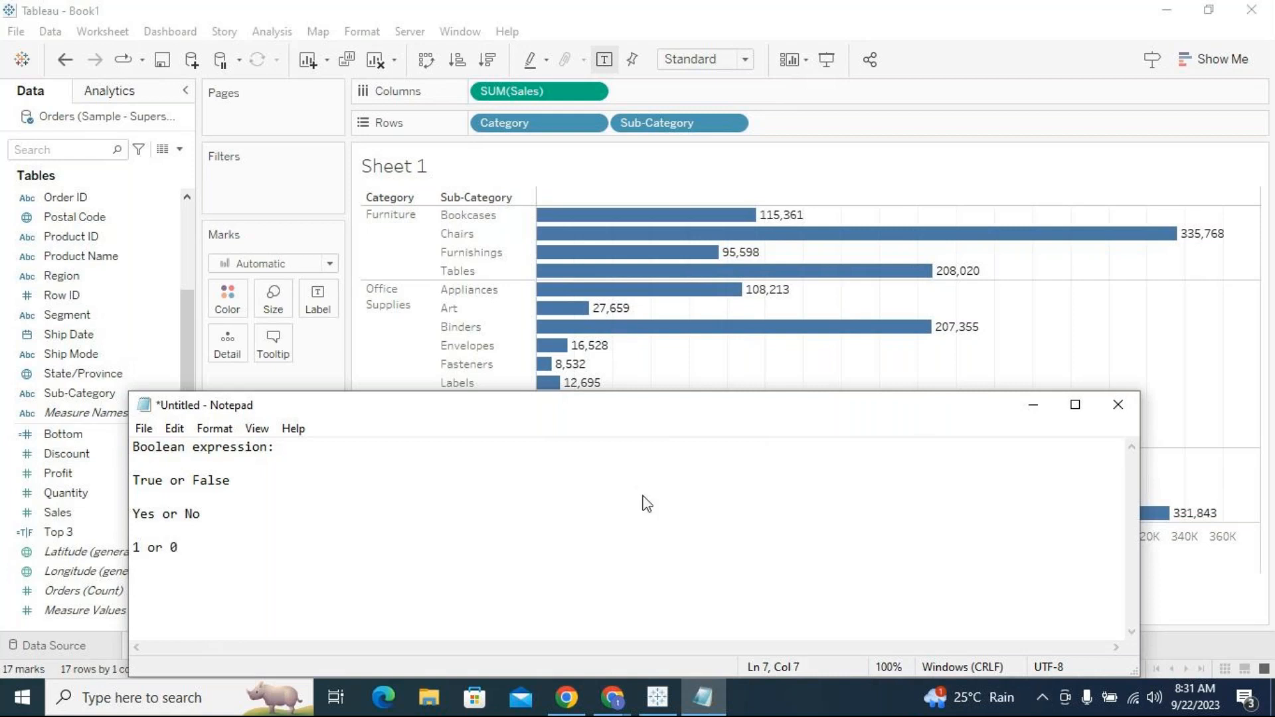
Highlight the True or False and Yes or No lines, and minimize the note to return to Tableau.
{"action": "left_click_drag", "start_coordinate": [204, 564], "coordinate": [133, 478]}
{"action": "left_click", "coordinate": [205, 551]}
{"action": "left_click_drag", "start_coordinate": [214, 517], "coordinate": [133, 479]}
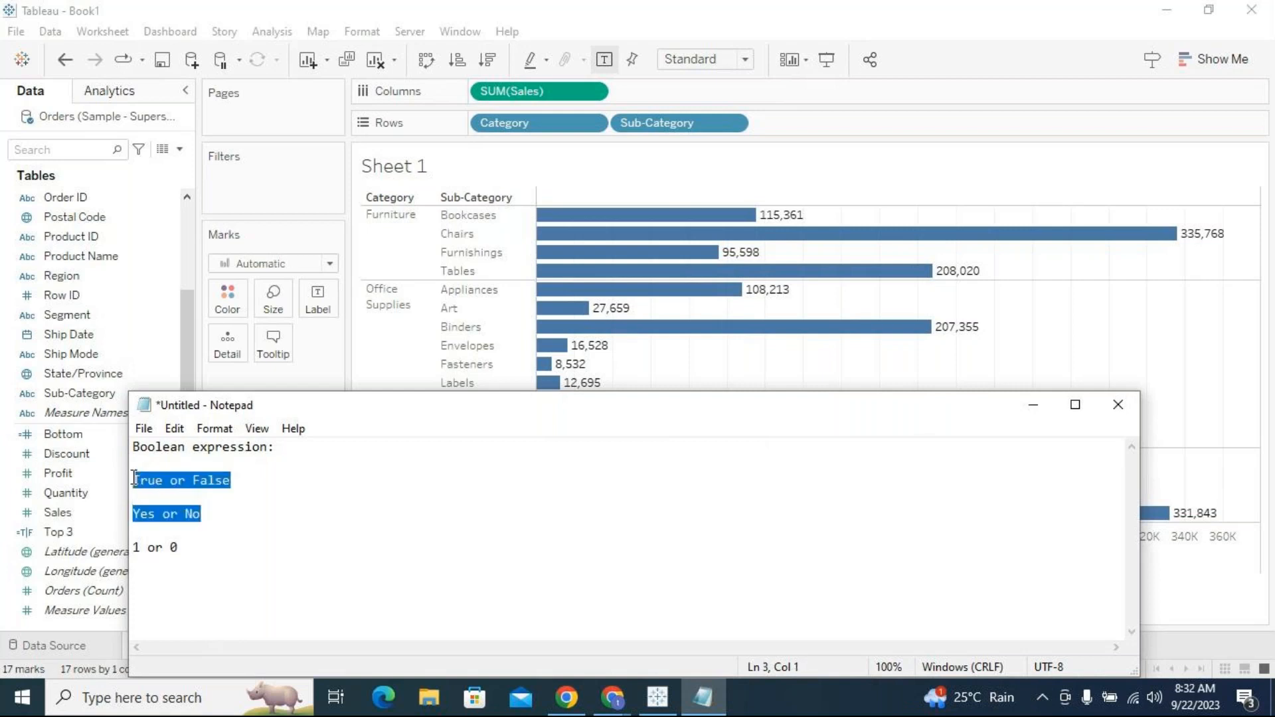
{"action": "left_click", "coordinate": [1032, 407]}
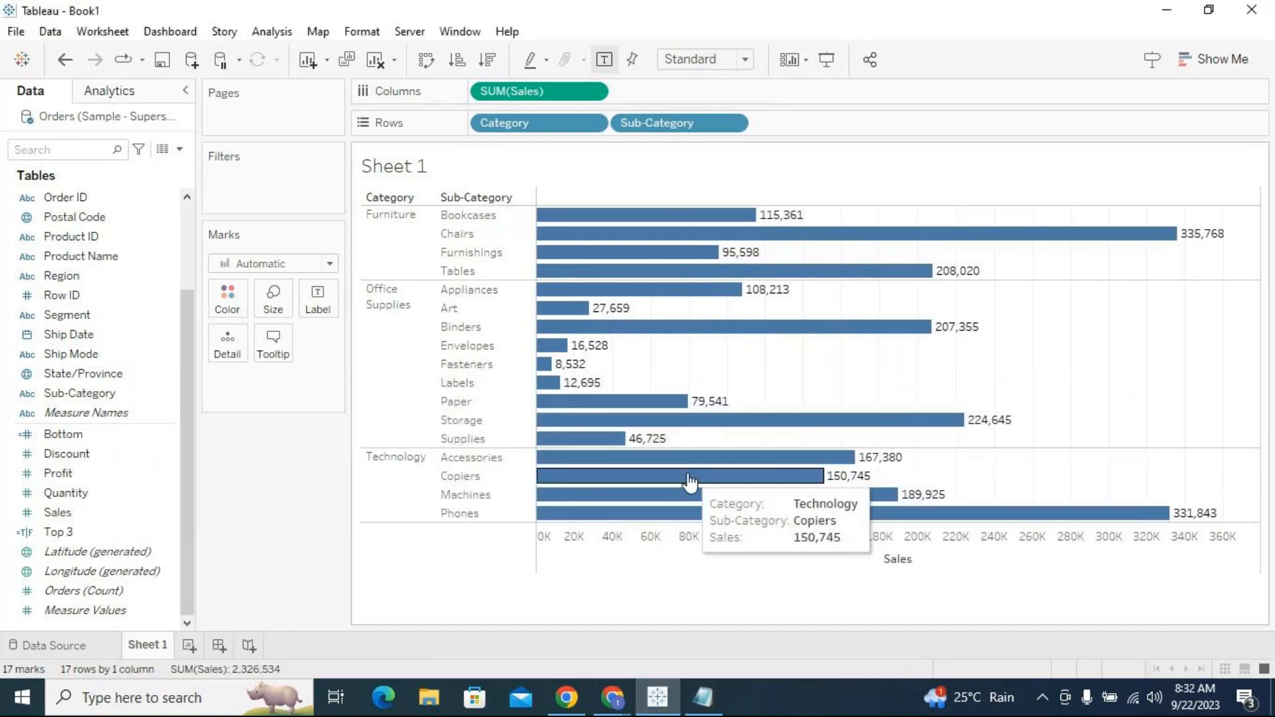
Add Top 3 to Rows after Sub-Category and temporarily select the True headers of Chairs, Storage and Phones.
{"action": "left_click", "coordinate": [93, 534]}
{"action": "mouse_move", "coordinate": [93, 533]}
{"action": "left_mouse_down"}
{"action": "mouse_move", "coordinate": [724, 429]}
{"action": "mouse_move", "coordinate": [910, 176]}
{"action": "mouse_move", "coordinate": [881, 124]}
{"action": "left_mouse_up"}
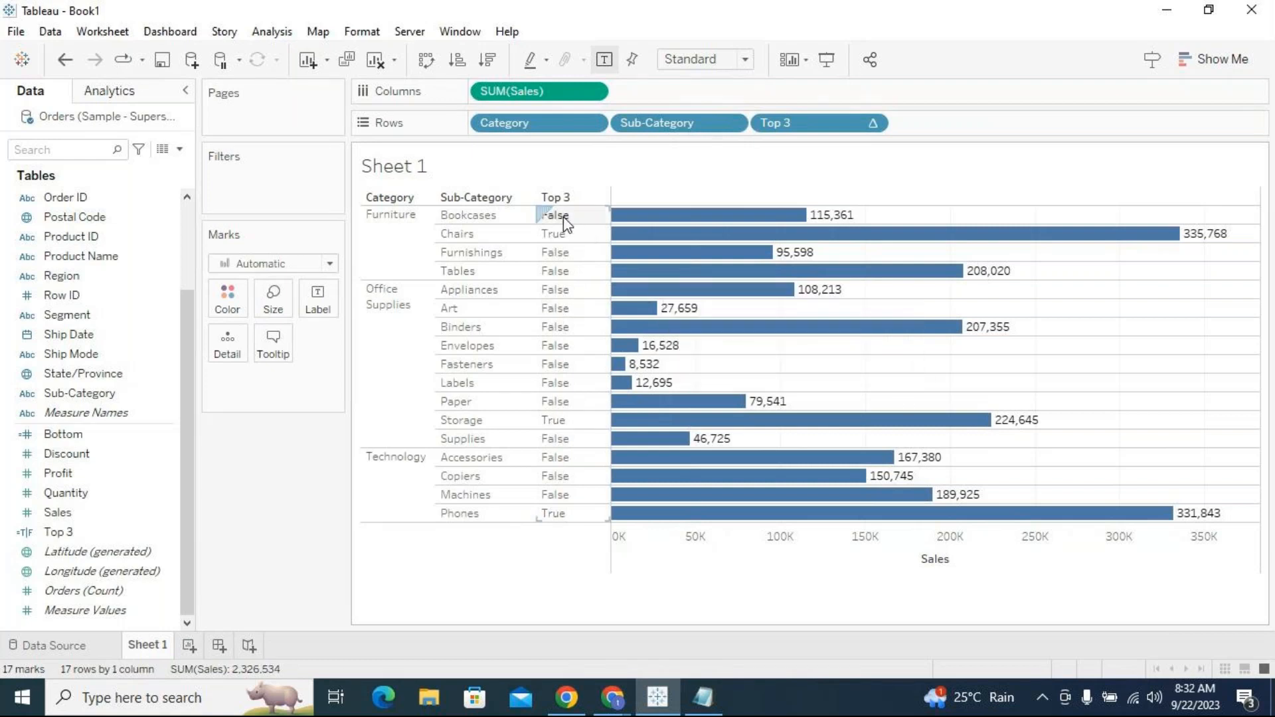
{"action": "left_click", "coordinate": [564, 236]}
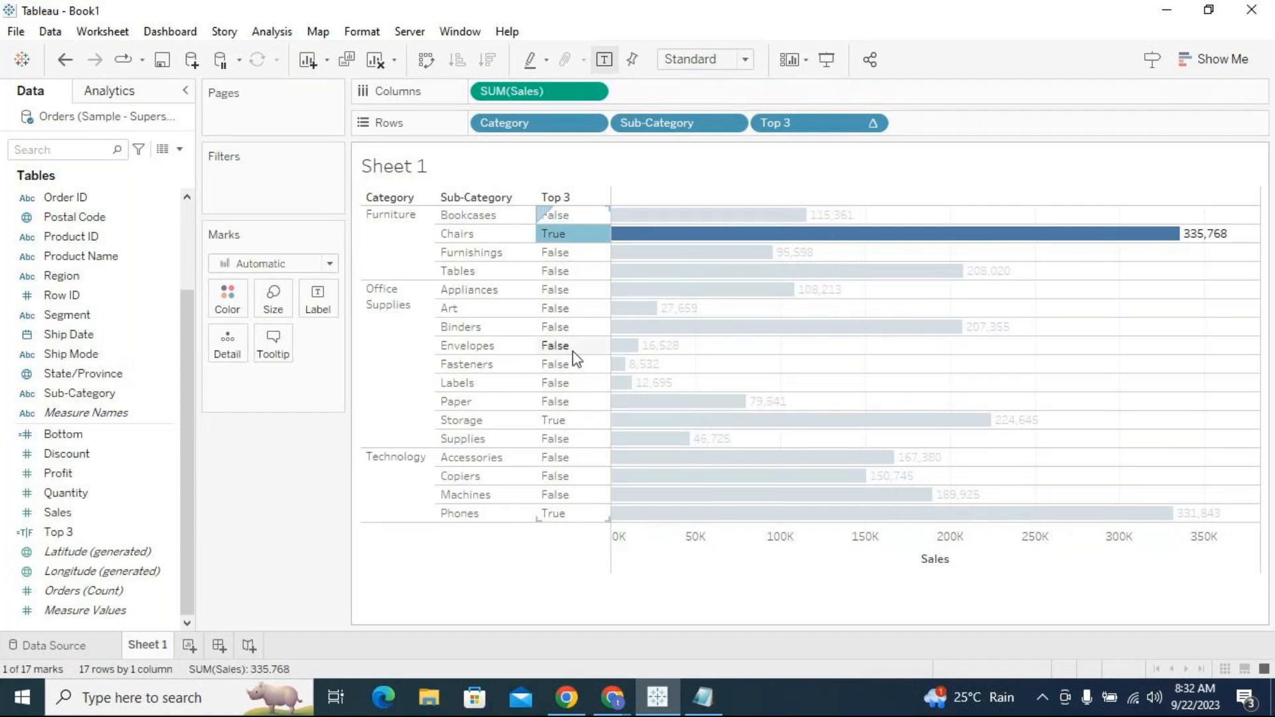
{"action": "left_click", "coordinate": [581, 421], "text": "ctrl"}
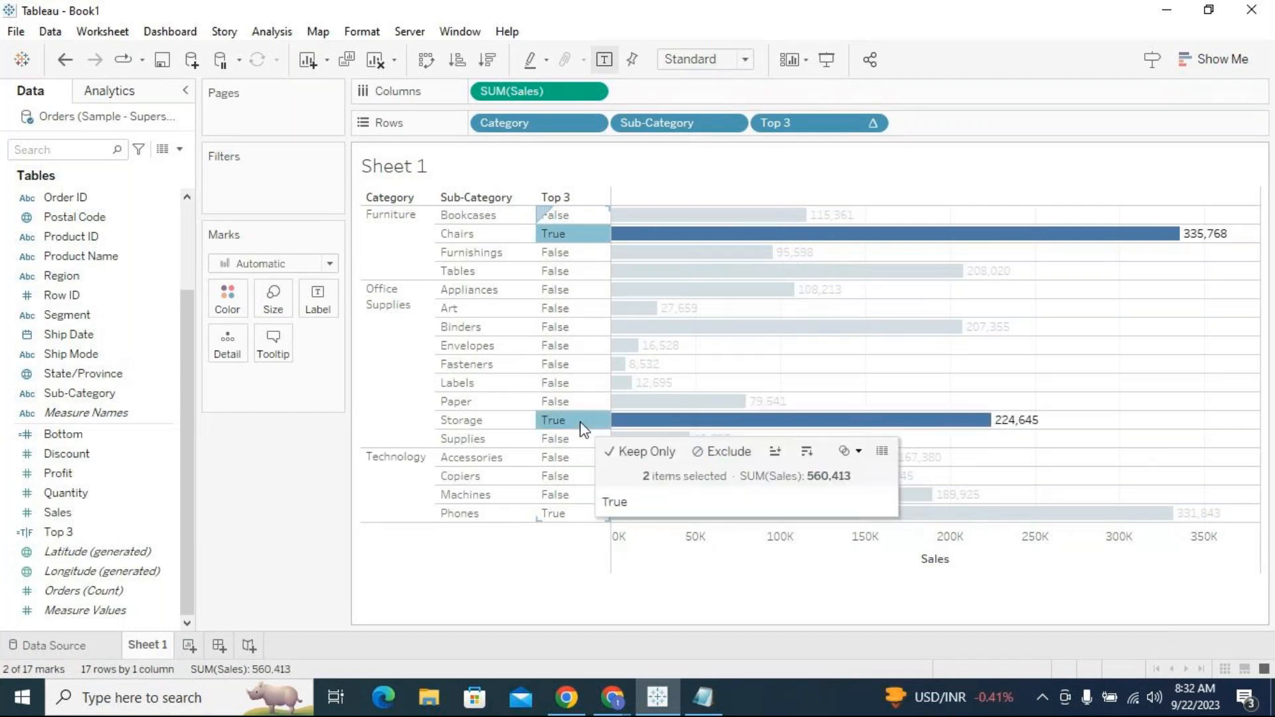
{"action": "left_click", "coordinate": [575, 514], "text": "ctrl"}
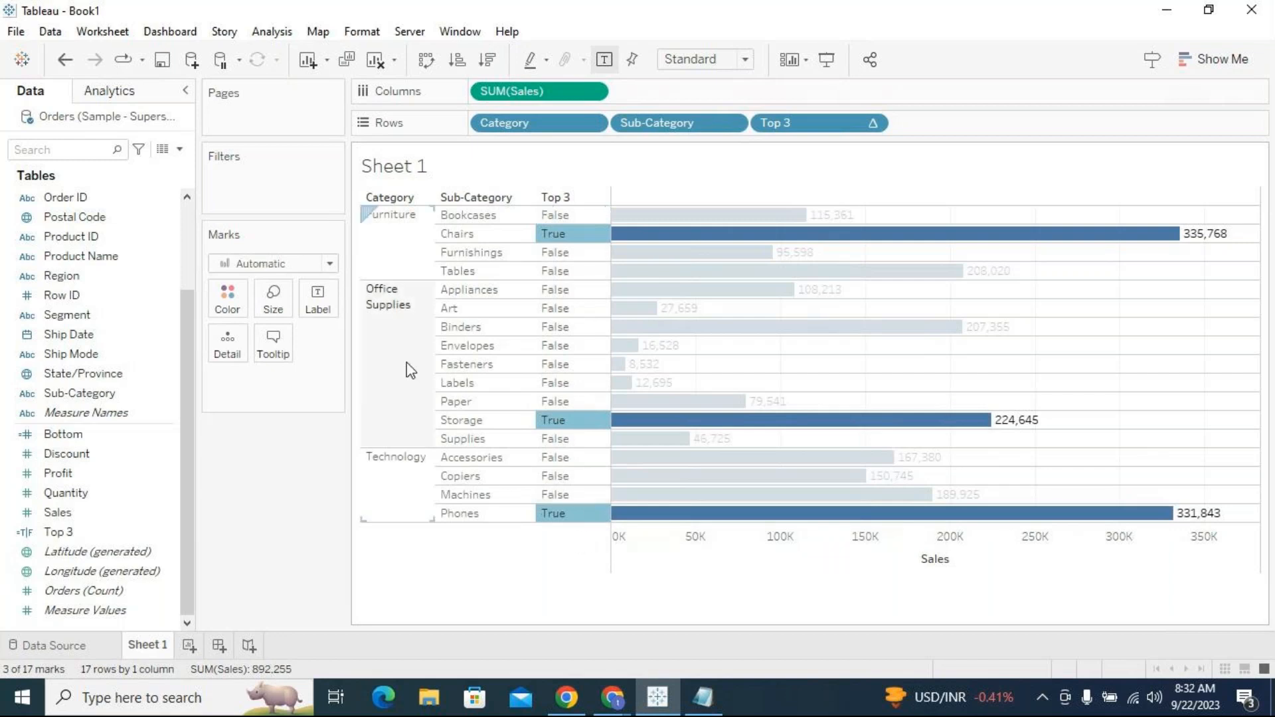
{"action": "key", "text": "Escape"}
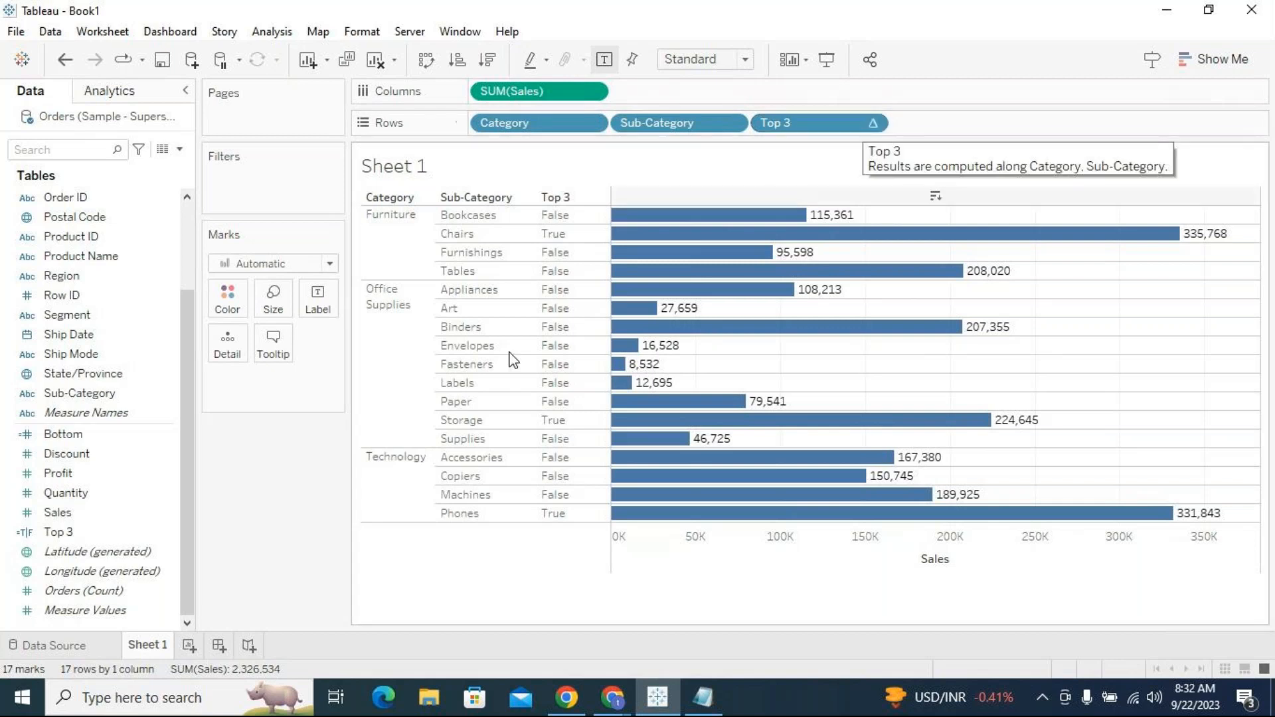
Filter the view by the Top 3 field, keeping only the value True.
{"action": "left_click_drag", "start_coordinate": [114, 529], "coordinate": [304, 188]}
{"action": "left_click", "coordinate": [558, 408]}
{"action": "left_click", "coordinate": [461, 225]}
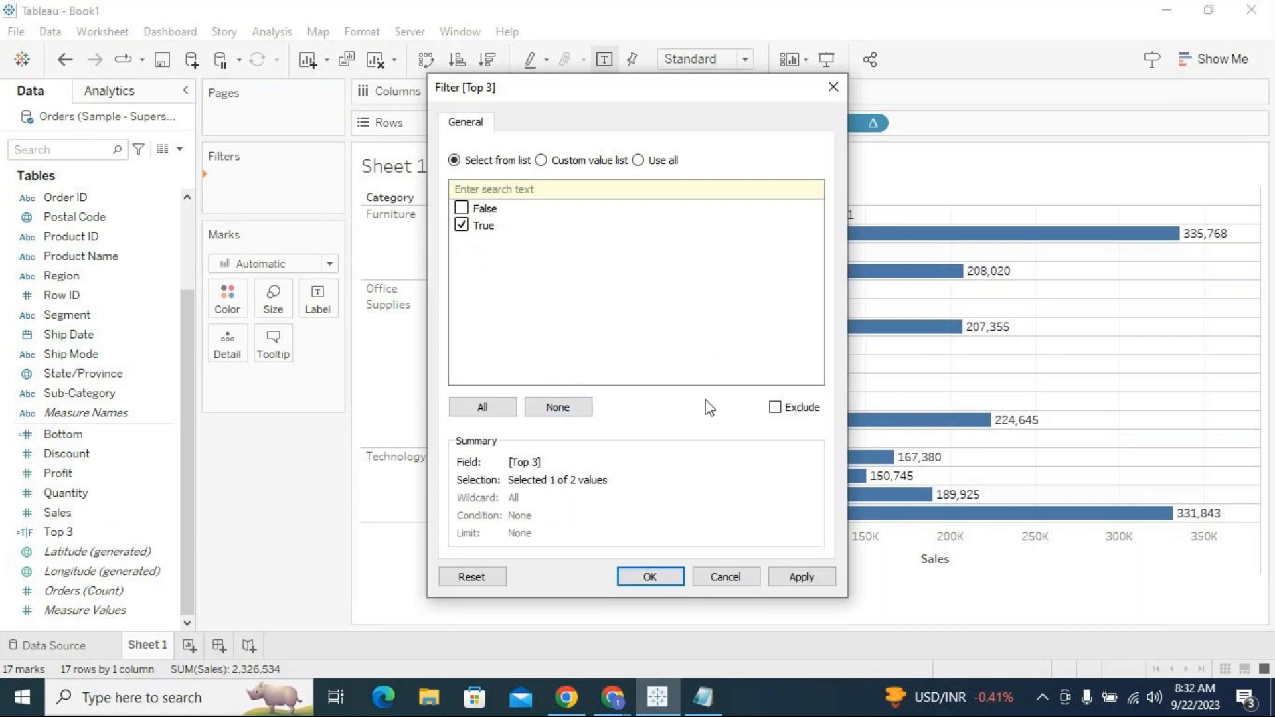
{"action": "left_click", "coordinate": [679, 576]}
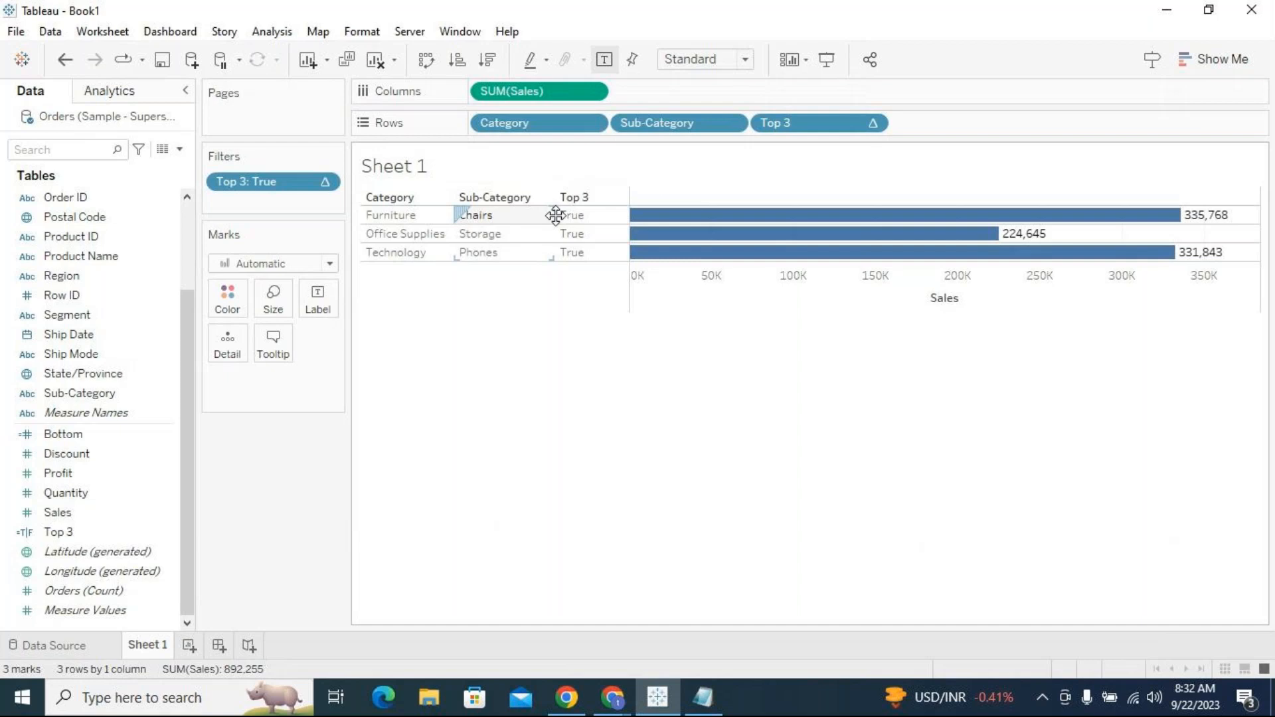
Remove Top 3 from Rows and put it back after Sub-Category.
{"action": "left_click_drag", "start_coordinate": [845, 128], "coordinate": [852, 447]}
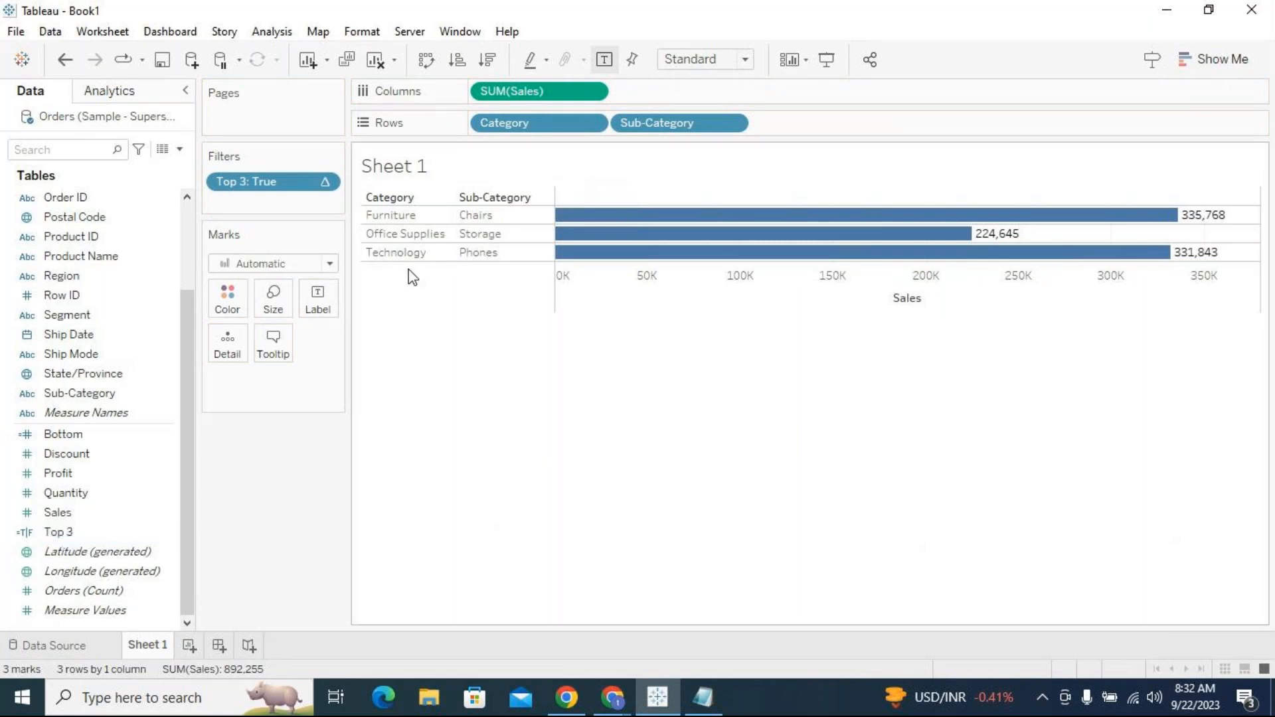
{"action": "left_click_drag", "start_coordinate": [126, 533], "coordinate": [823, 136]}
{"action": "left_click", "coordinate": [571, 224]}
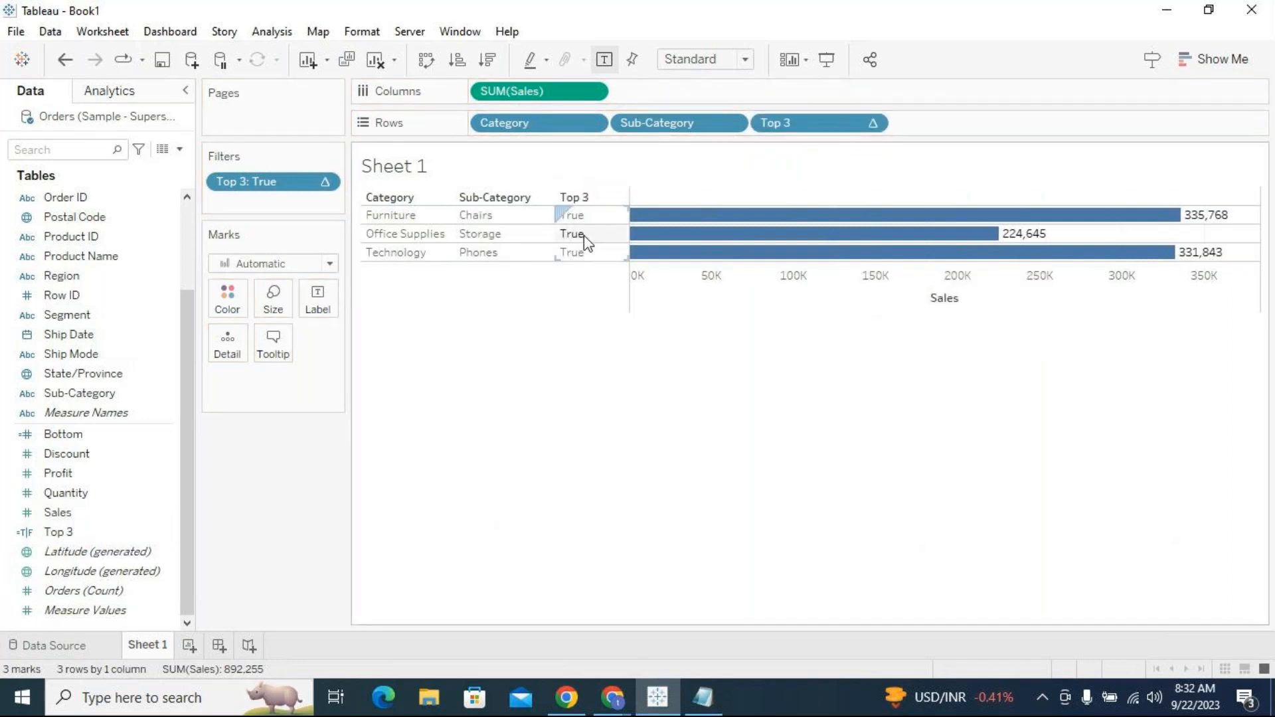
{"action": "left_click", "coordinate": [83, 532]}
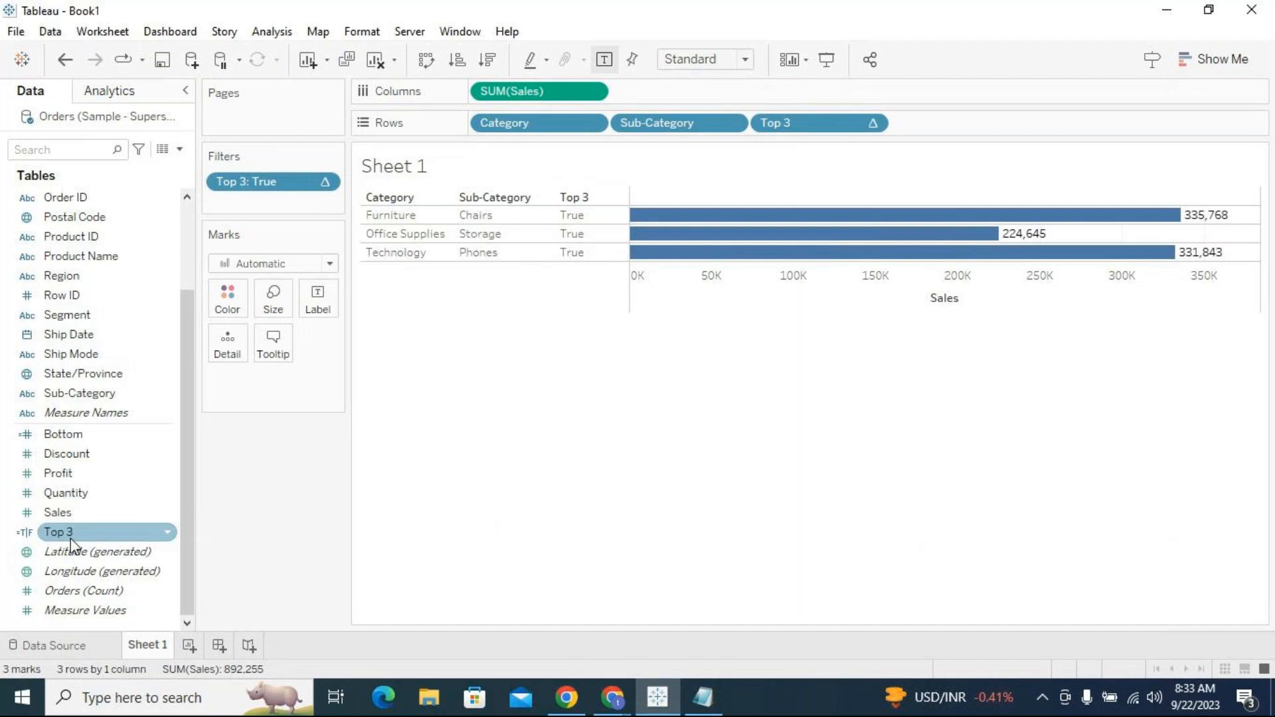
{"action": "left_click", "coordinate": [71, 548]}
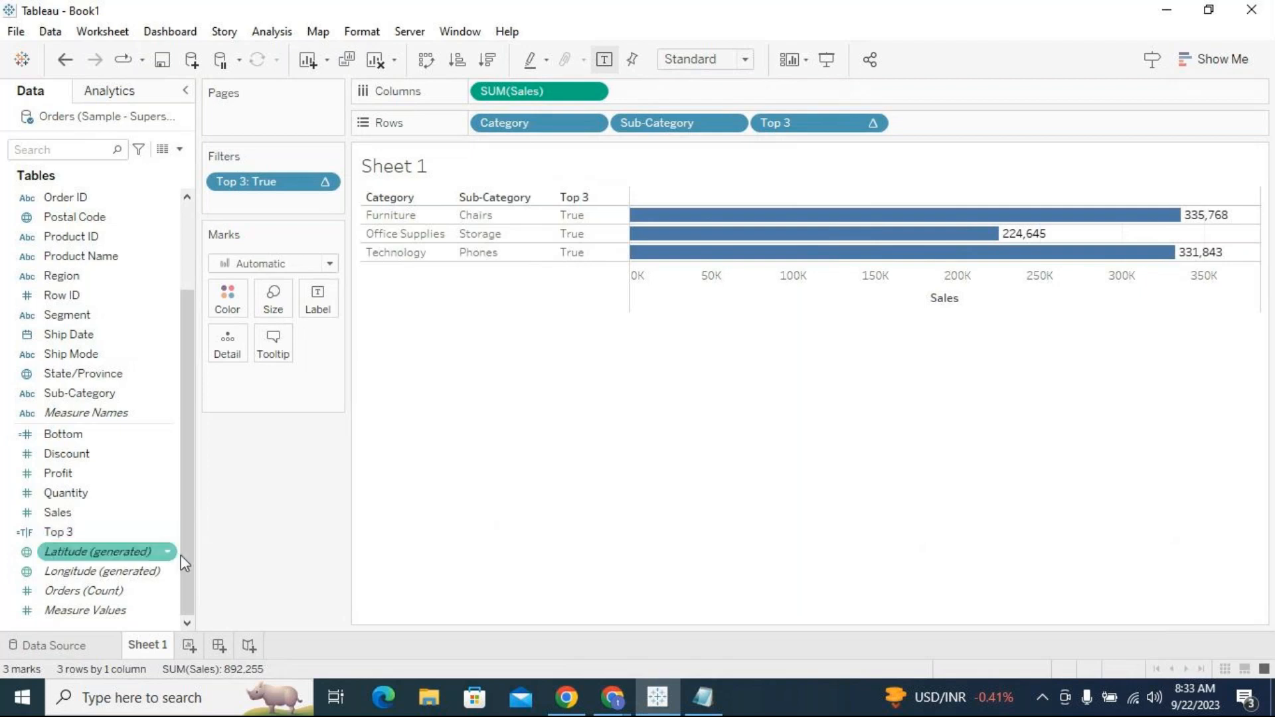
{"action": "left_click", "coordinate": [106, 533]}
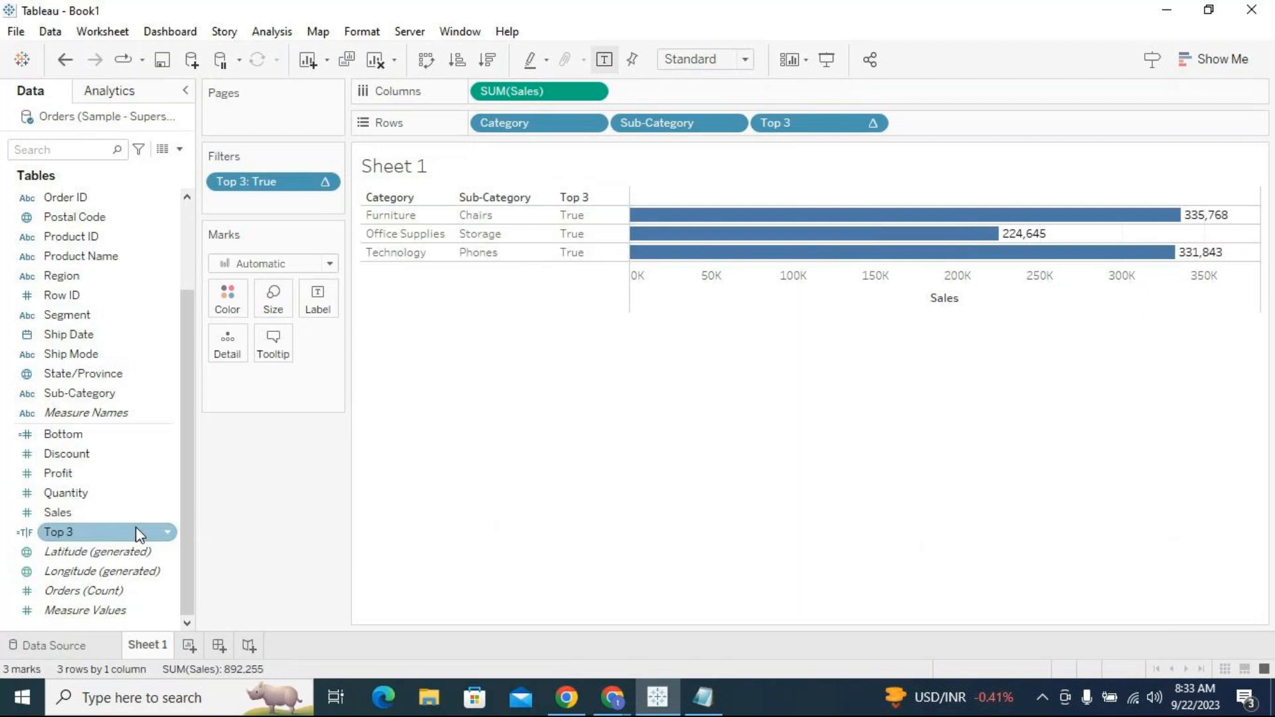
Edit the Top 3 calculation, renaming it Top 4 and changing its rank condition to <=4.
{"action": "left_click", "coordinate": [540, 432]}
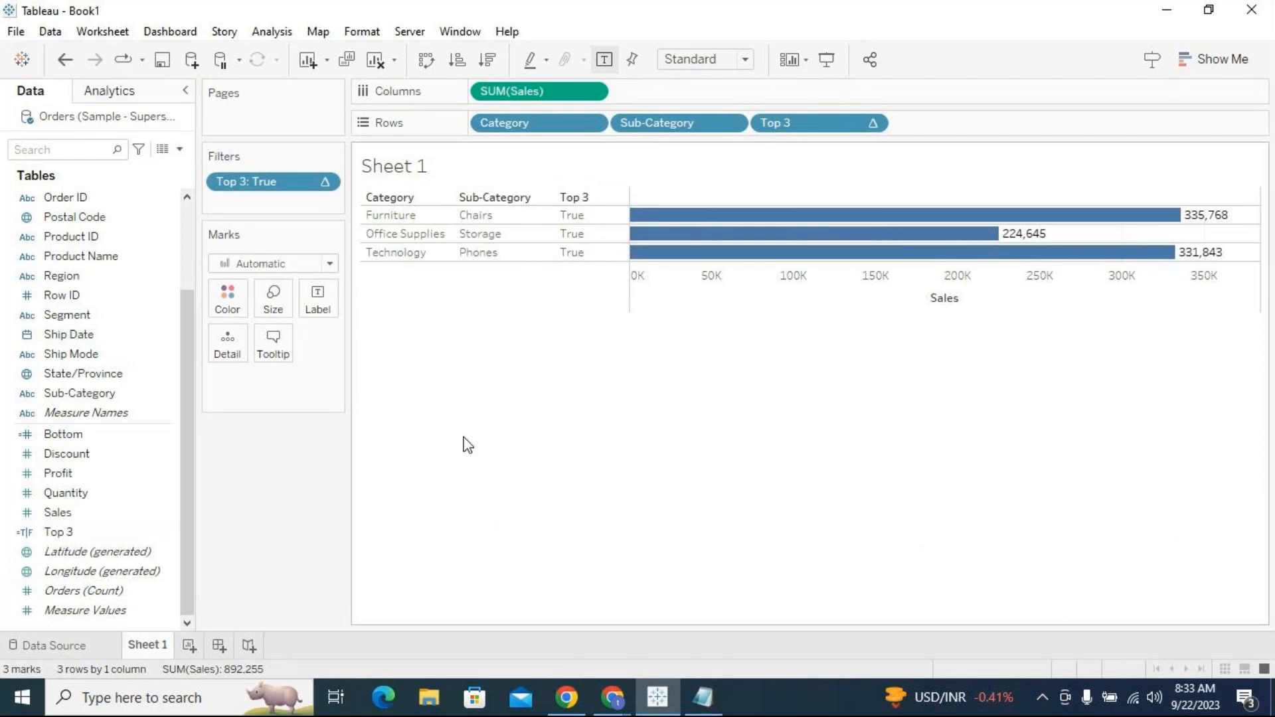
{"action": "left_click", "coordinate": [171, 535]}
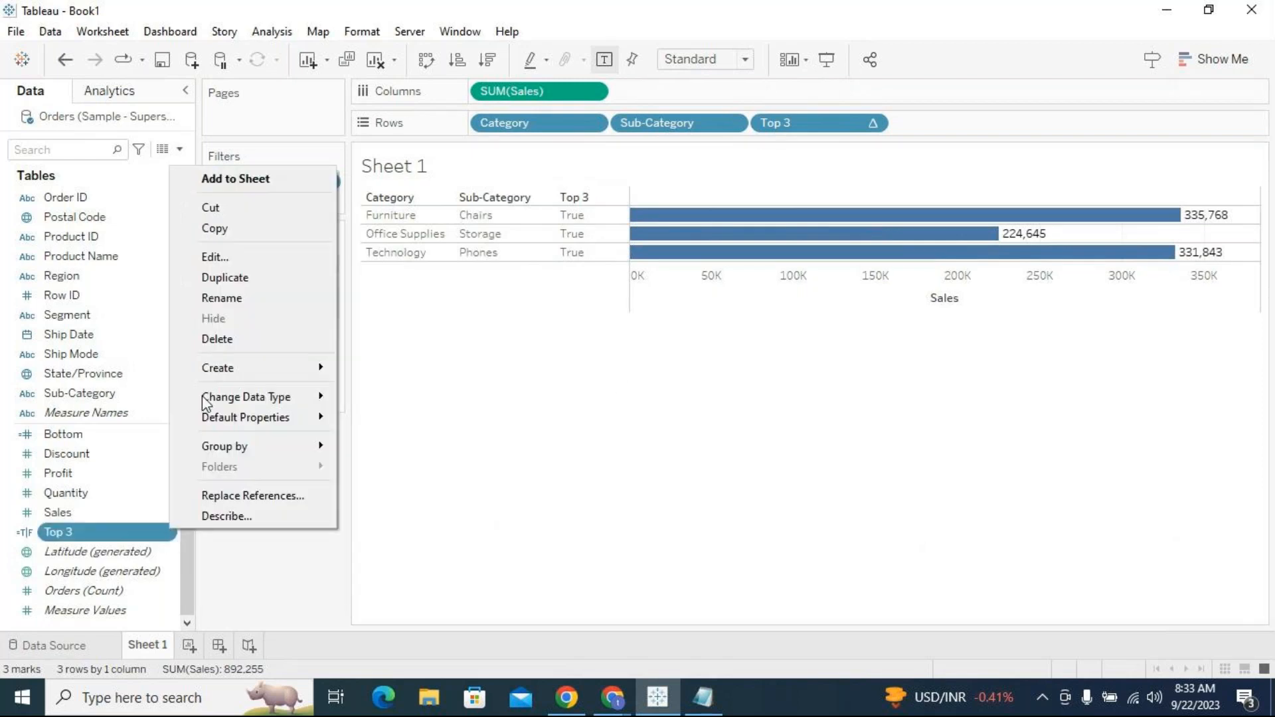
{"action": "left_click", "coordinate": [239, 254]}
{"action": "left_click", "coordinate": [516, 249]}
{"action": "key", "text": "BackSpace"}
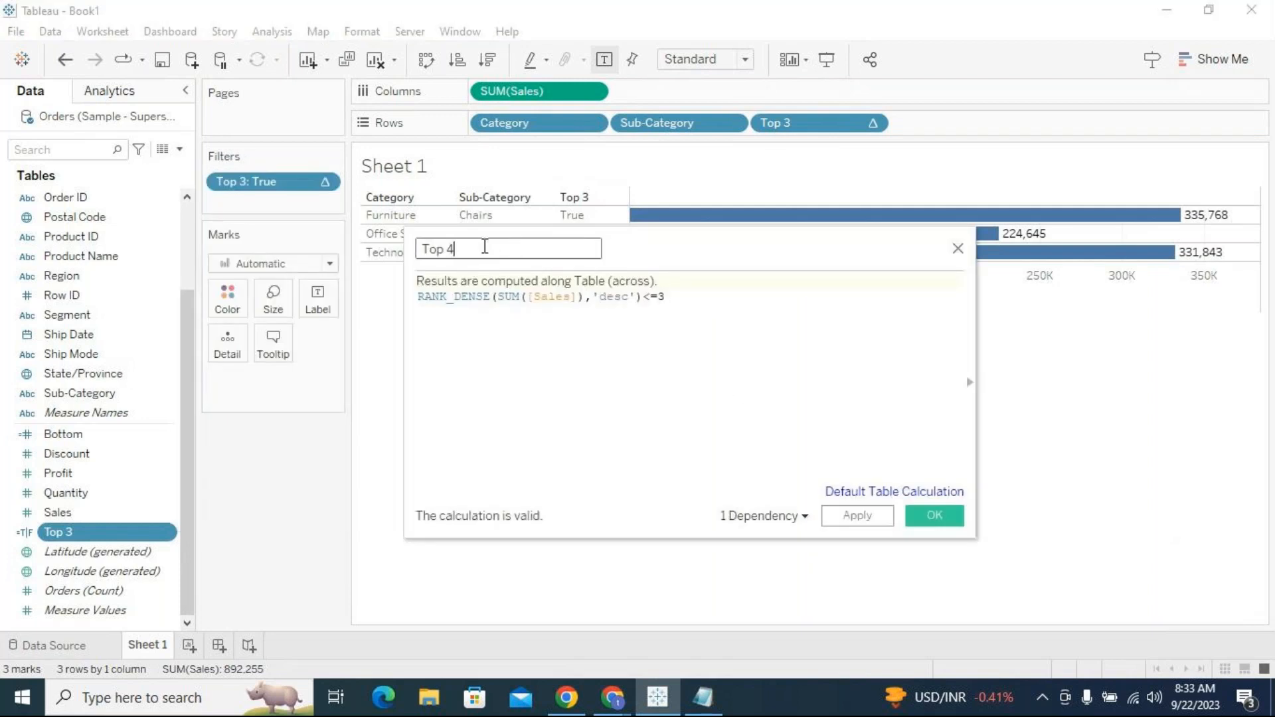
{"action": "left_click", "coordinate": [699, 298]}
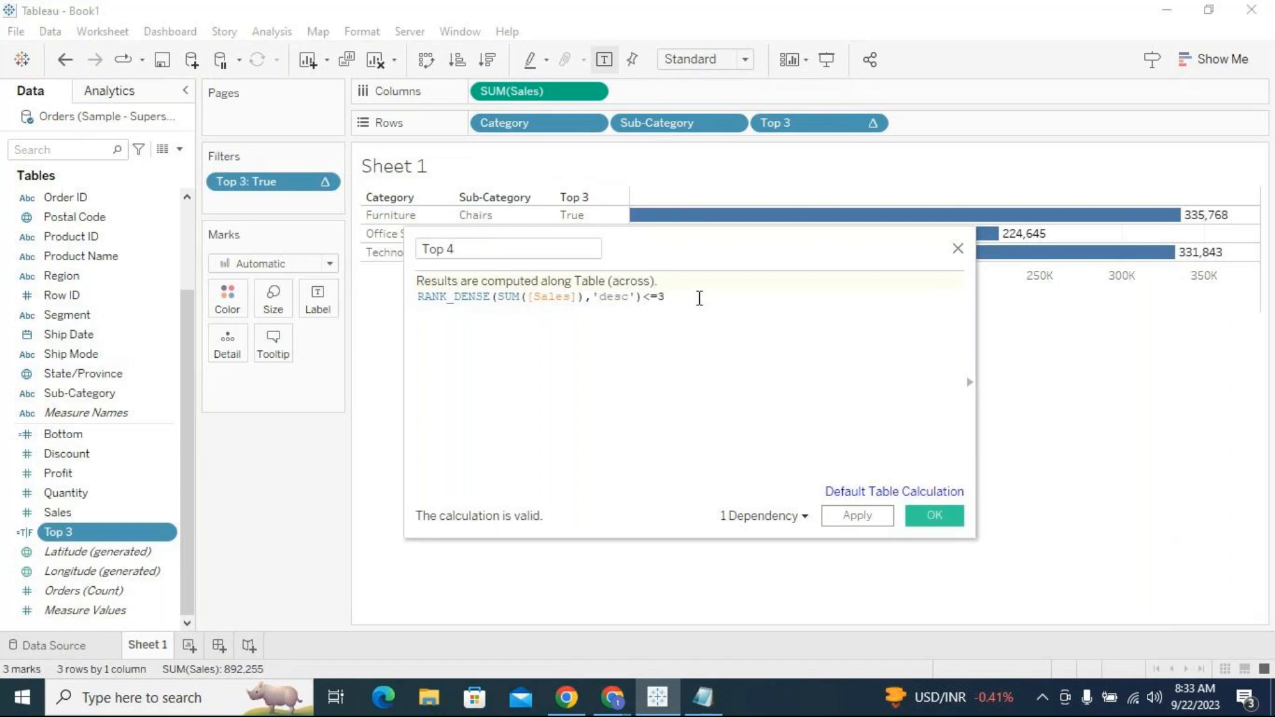
{"action": "key", "text": "BackSpace"}
{"action": "type", "text": "4"}
{"action": "left_click", "coordinate": [845, 522]}
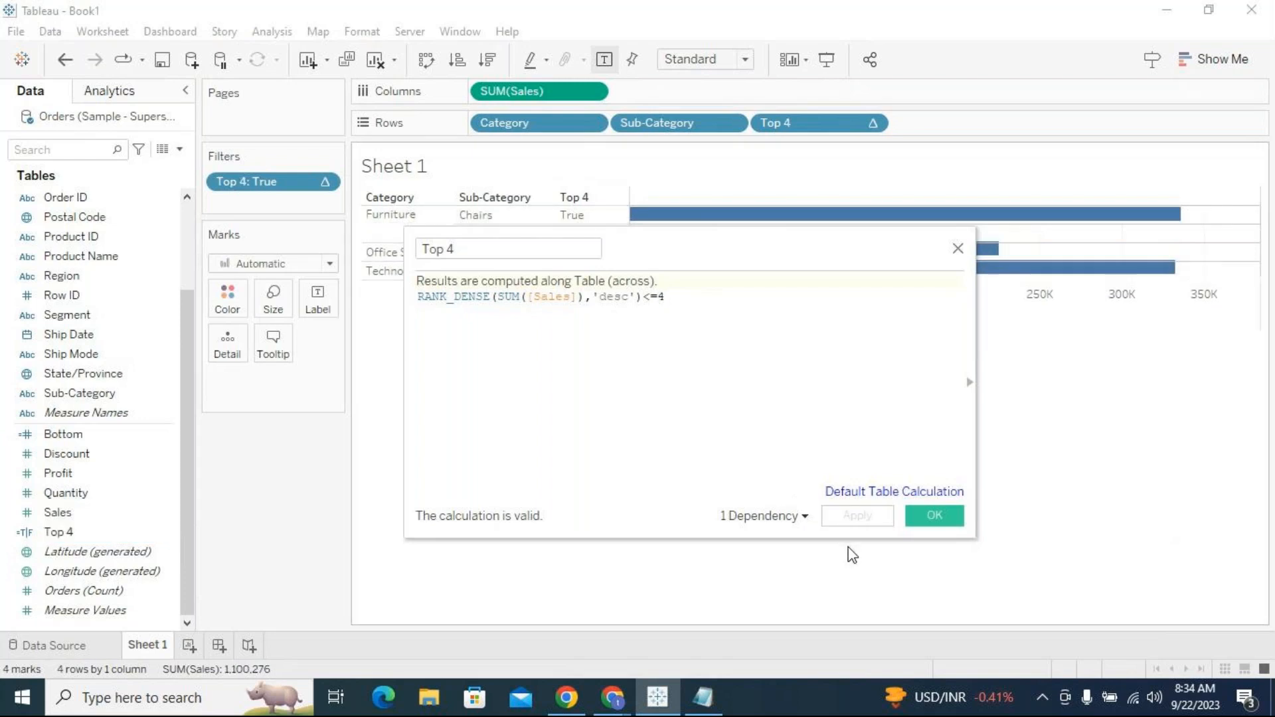
{"action": "left_click", "coordinate": [917, 523]}
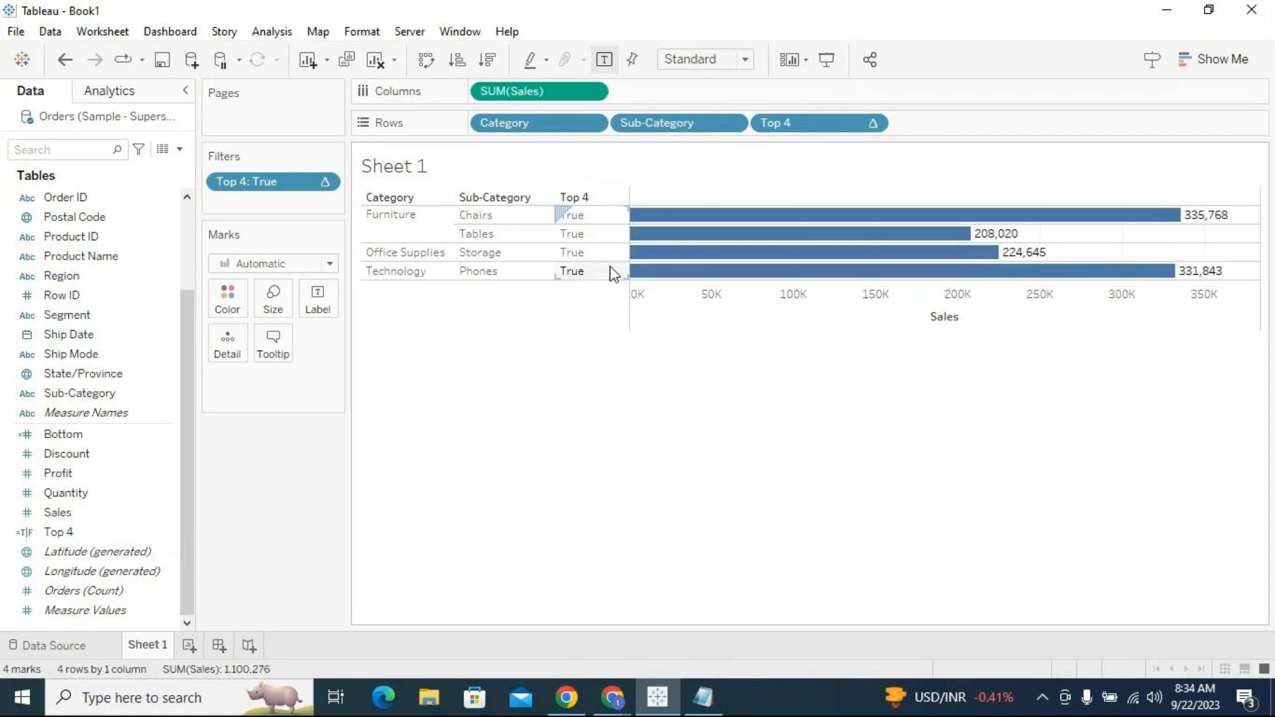
Check which values the Top 4 filter keeps, and close its settings without changes.
{"action": "left_click", "coordinate": [330, 187]}
{"action": "left_click", "coordinate": [325, 207]}
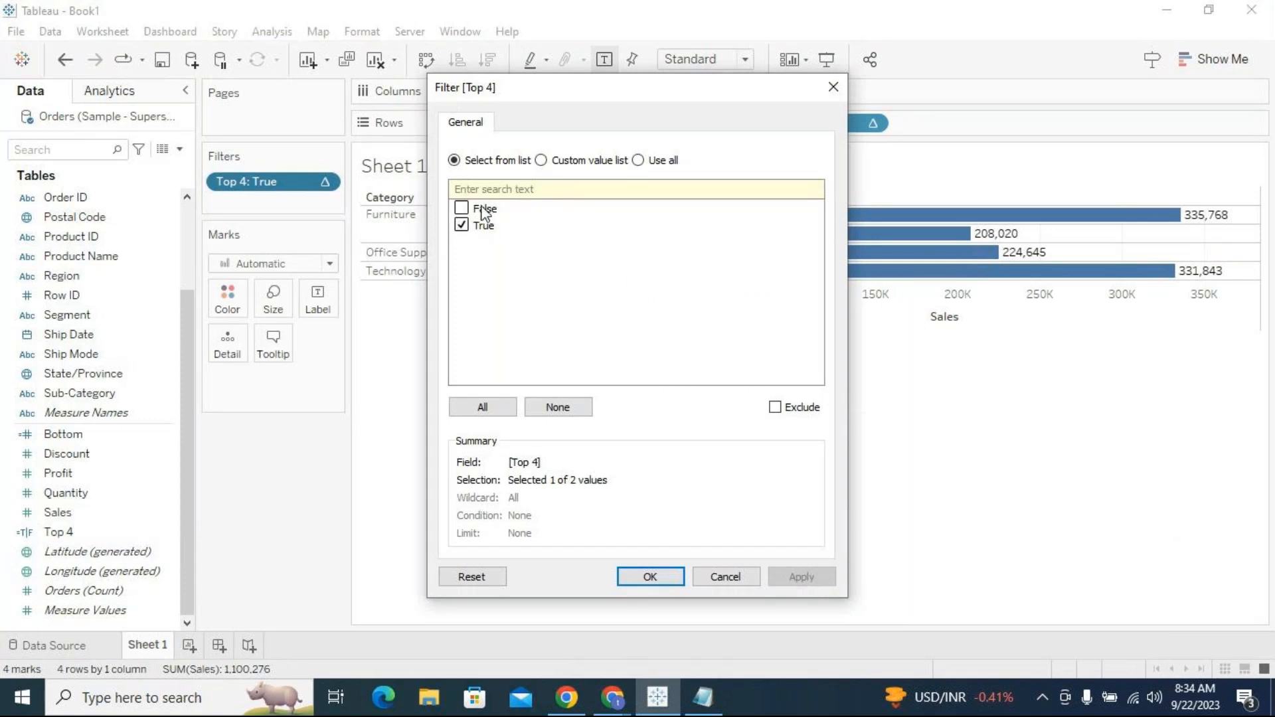
{"action": "left_click", "coordinate": [723, 578]}
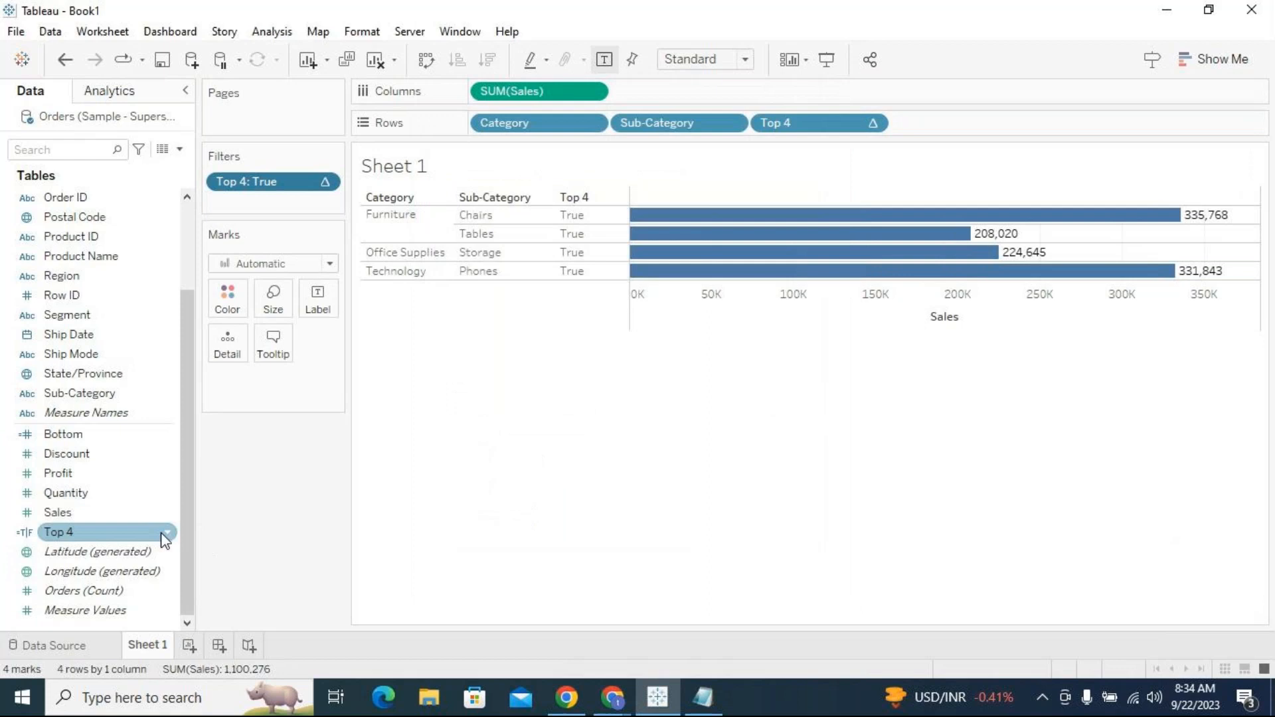
Change the rank condition in the Top 4 calculation to <=5 and save it.
{"action": "right_click", "coordinate": [167, 533]}
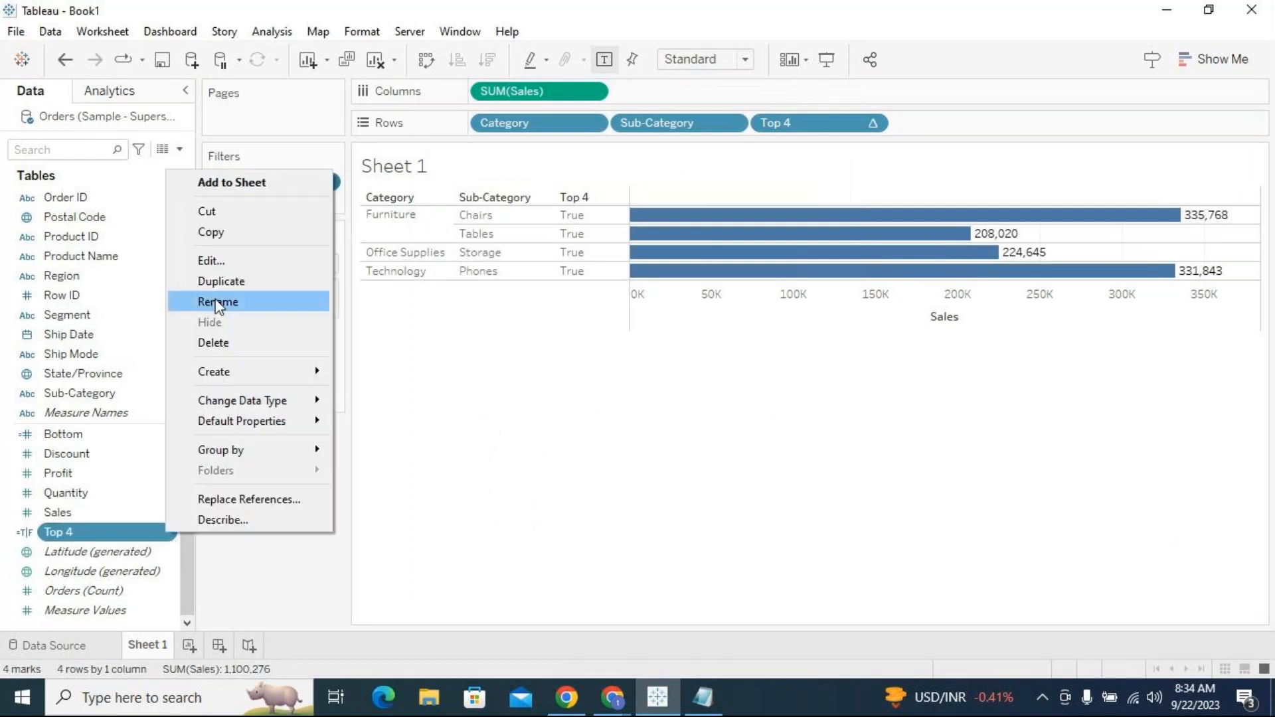
{"action": "left_click", "coordinate": [211, 259]}
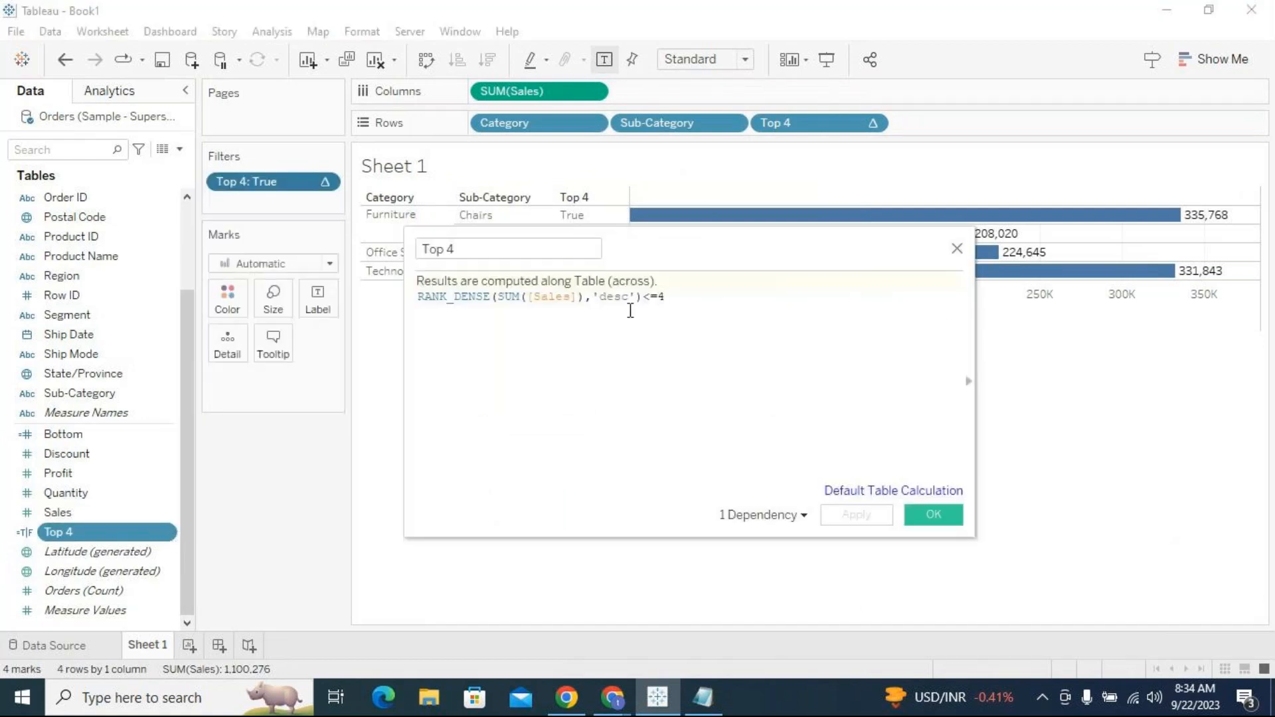
{"action": "left_click", "coordinate": [674, 297]}
{"action": "key", "text": "BackSpace"}
{"action": "type", "text": "5"}
{"action": "left_click", "coordinate": [864, 516]}
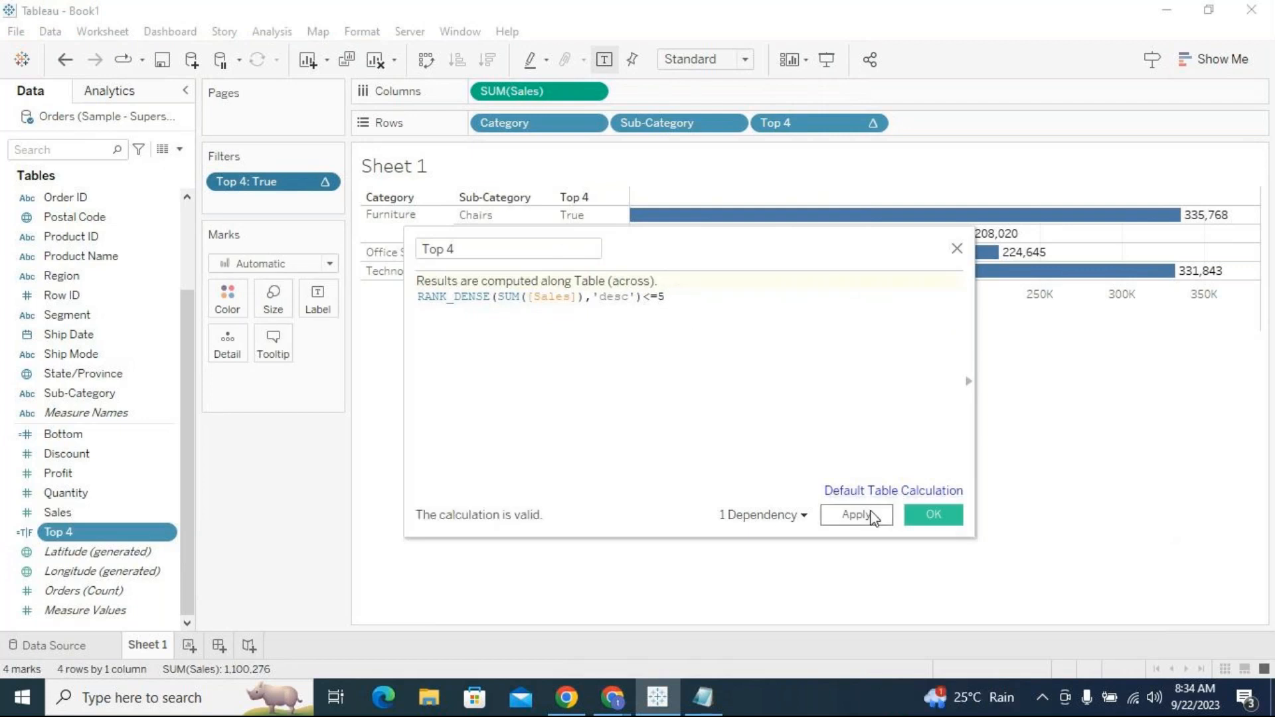
{"action": "left_click", "coordinate": [945, 520]}
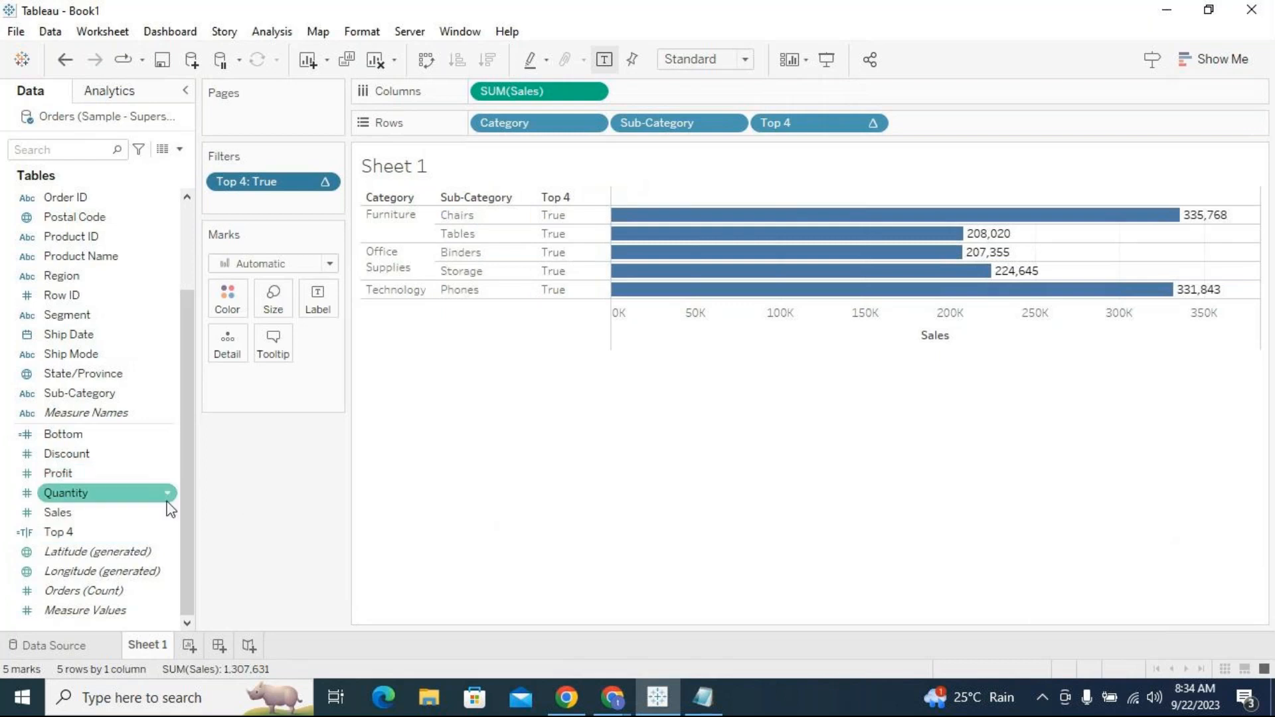
Edit the Bottom calculation, adding the condition <=3 after the ascending RANK_DENSE expression.
{"action": "left_click", "coordinate": [172, 440]}
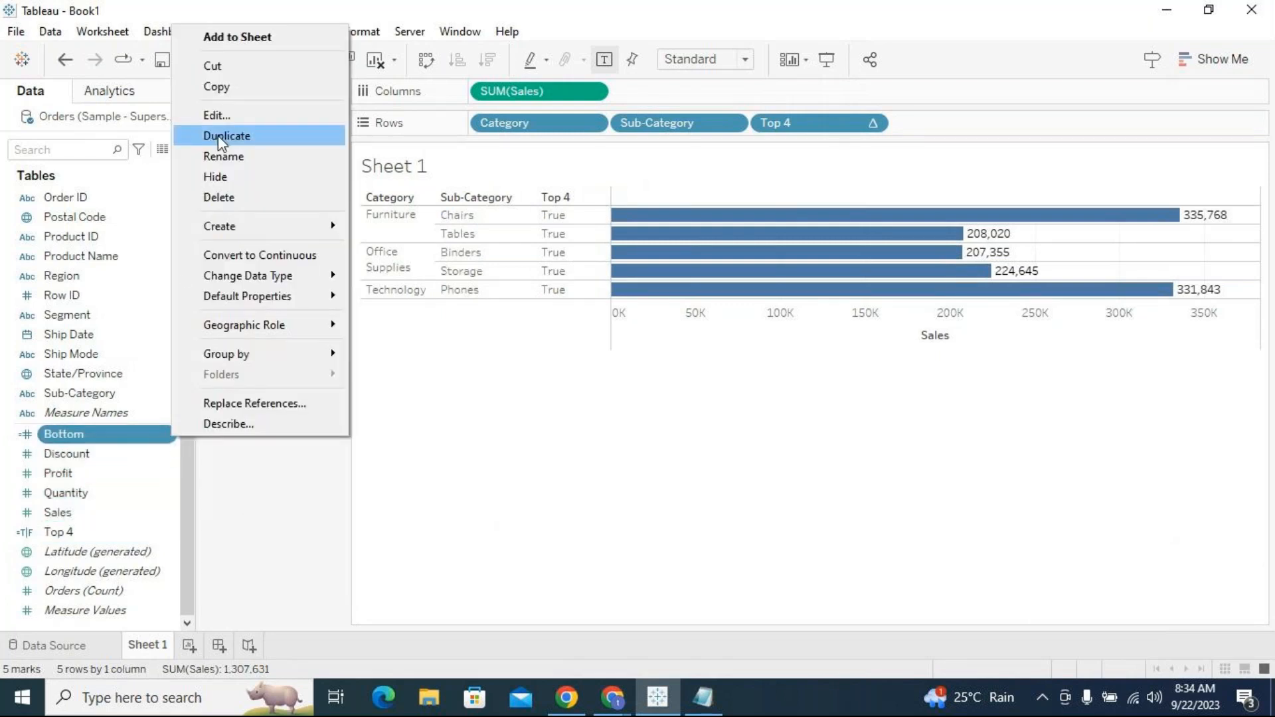
{"action": "left_click", "coordinate": [224, 119]}
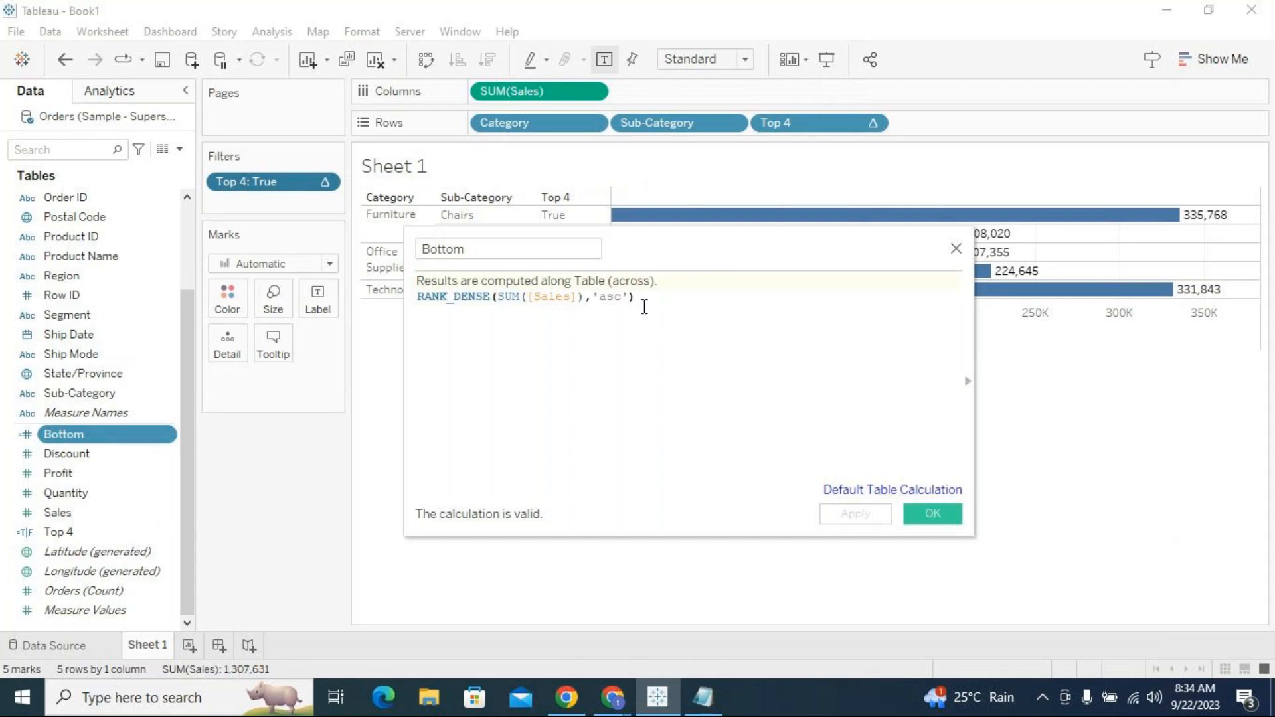
{"action": "left_click_drag", "start_coordinate": [643, 298], "coordinate": [403, 294]}
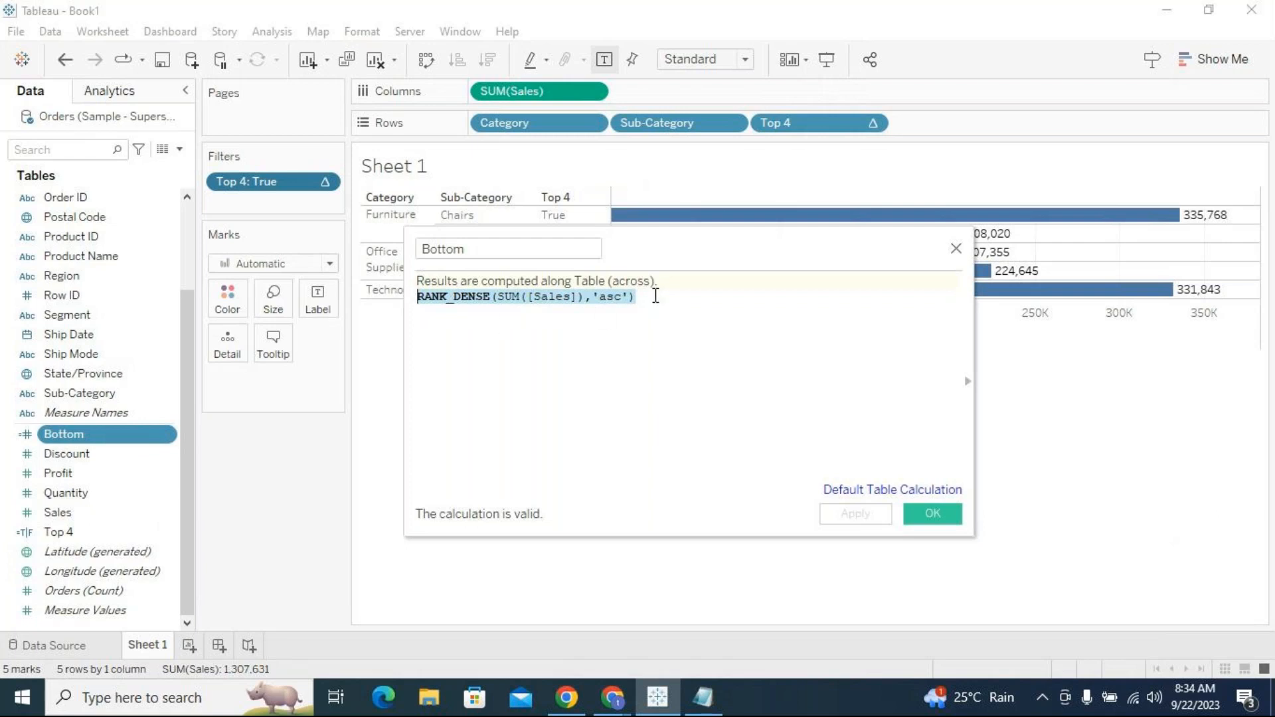
{"action": "left_click", "coordinate": [656, 296]}
{"action": "type", "text": "<"}
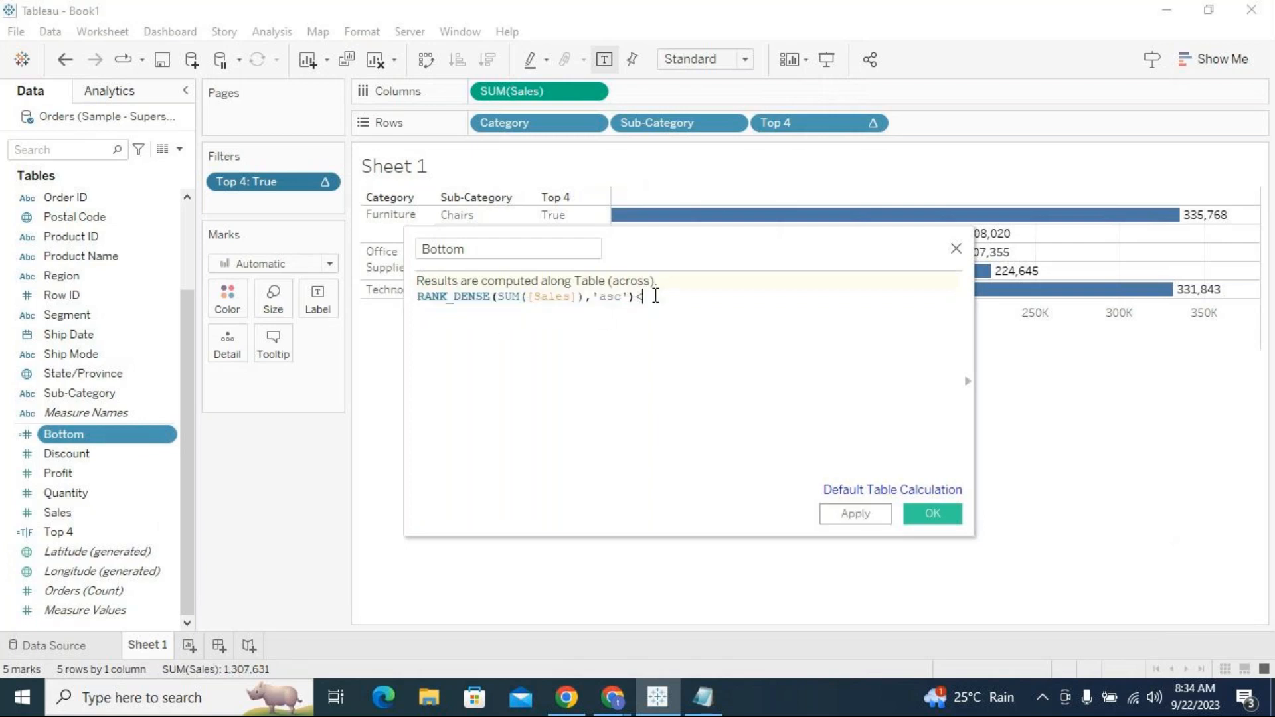
{"action": "type", "text": "=3"}
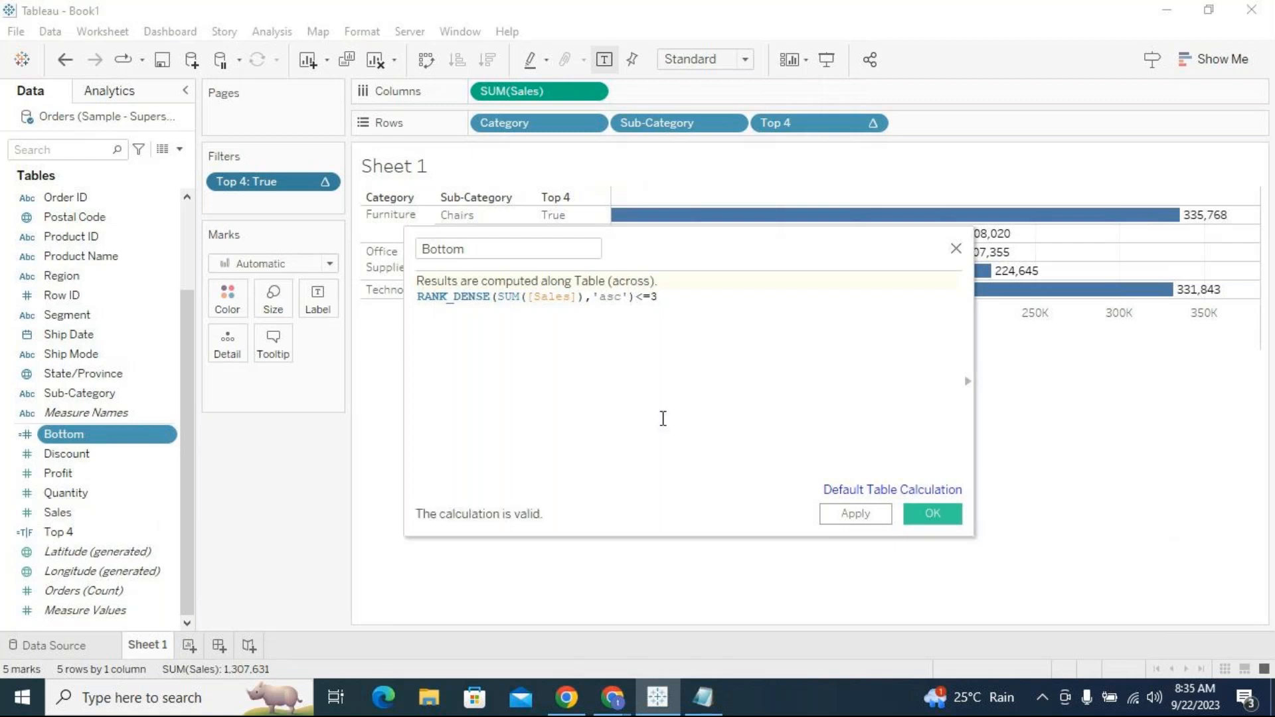
Highlight the rank expression and the <= operator in the Bottom formula, and shift the calculation editor slightly.
{"action": "left_click_drag", "start_coordinate": [634, 296], "coordinate": [426, 296]}
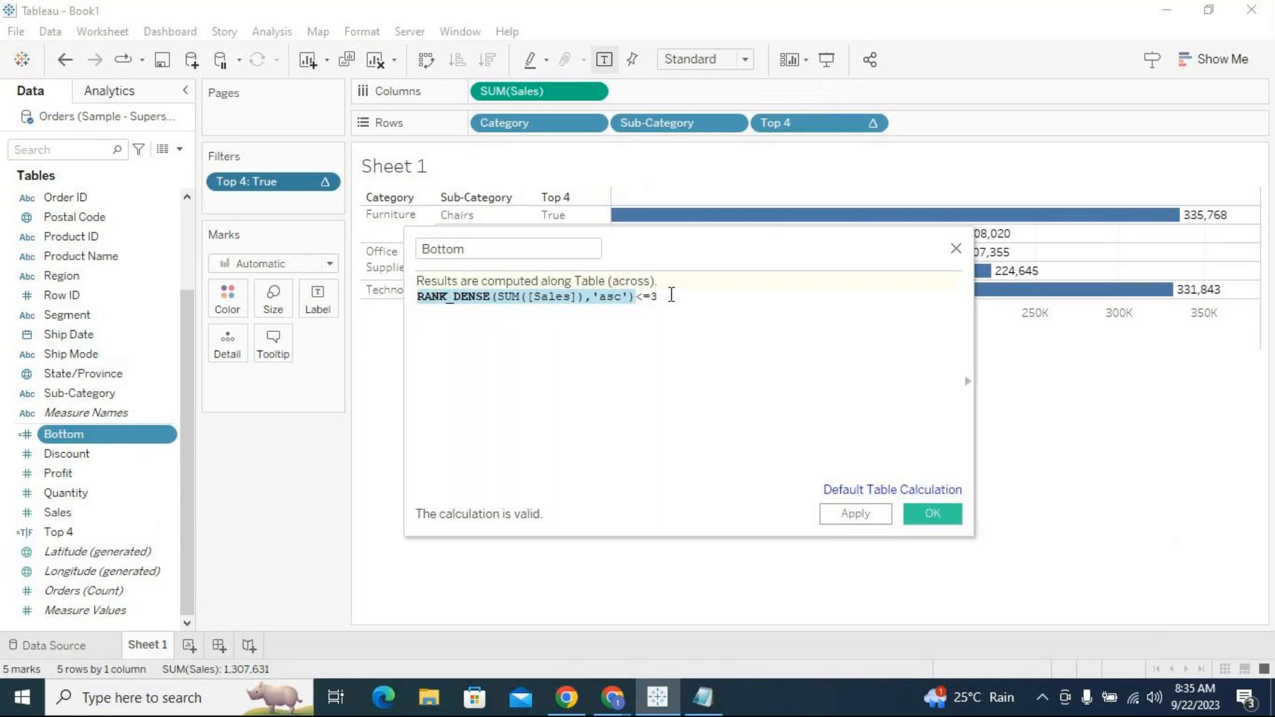
{"action": "left_click", "coordinate": [658, 296]}
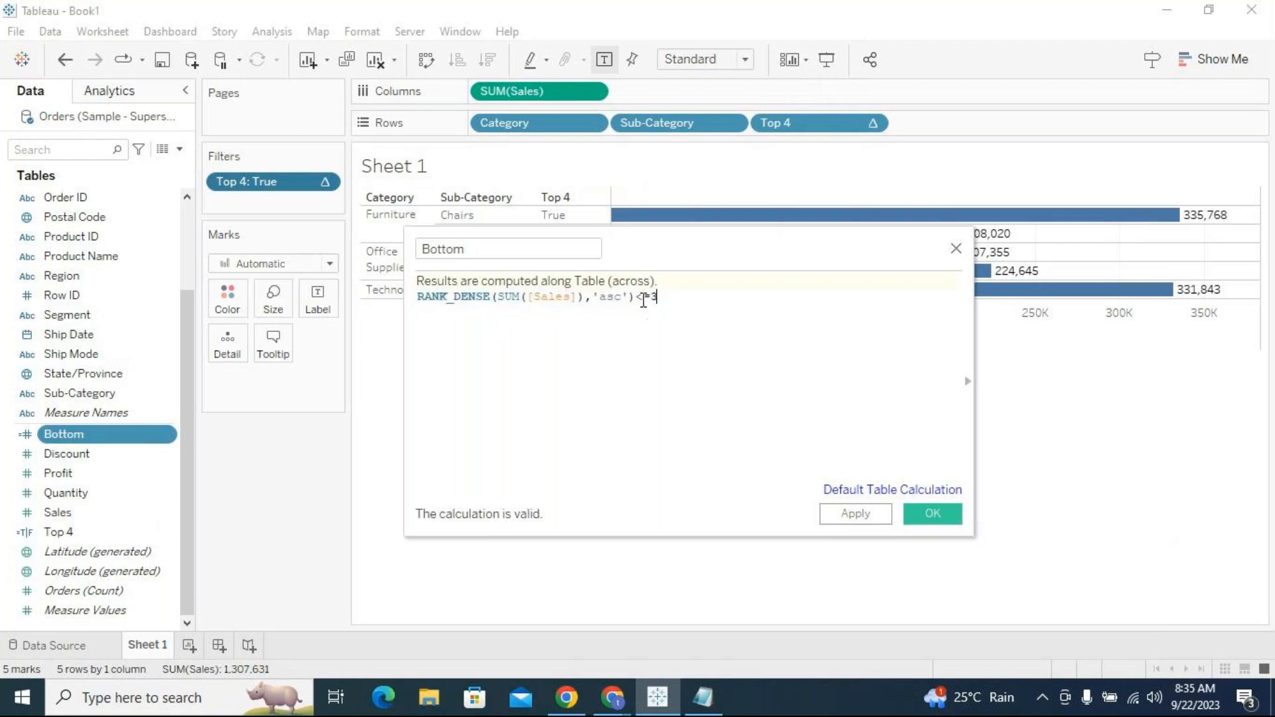
{"action": "left_click_drag", "start_coordinate": [635, 297], "coordinate": [651, 297]}
{"action": "left_click_drag", "start_coordinate": [671, 247], "coordinate": [700, 246]}
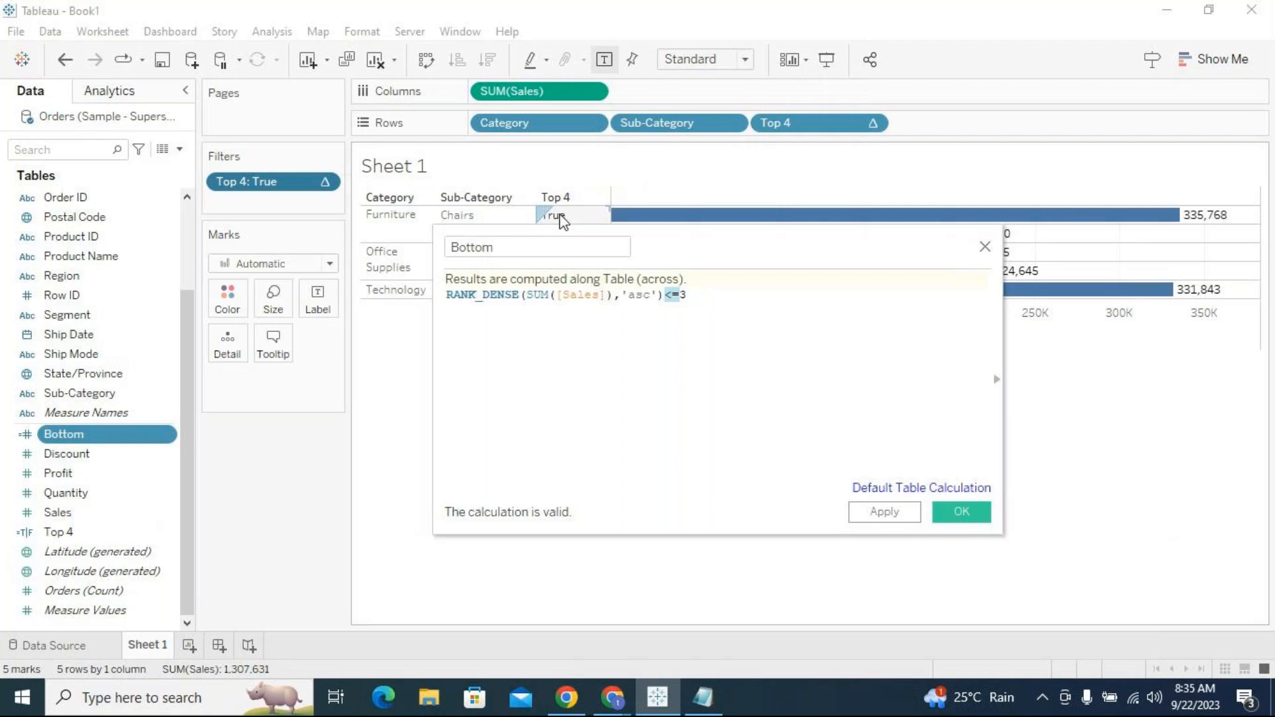
{"action": "left_click", "coordinate": [687, 294]}
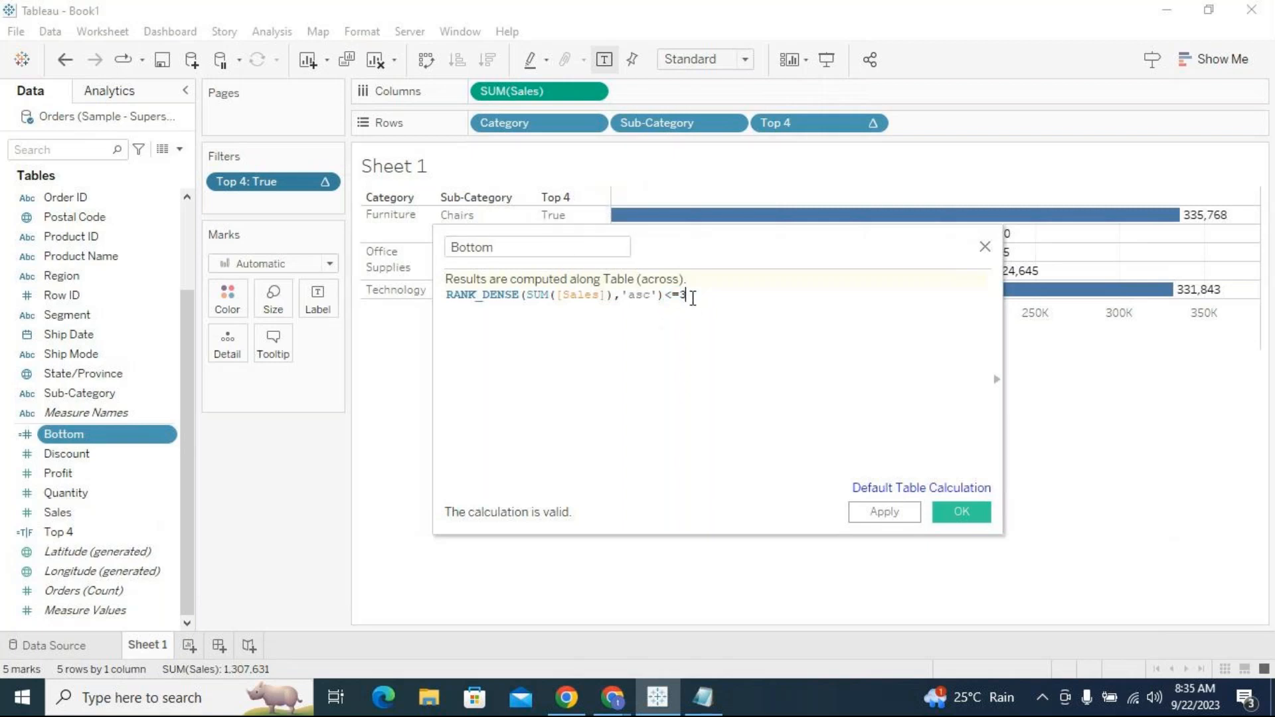
Rename the Bottom calculation as Bottom 3 and save it.
{"action": "left_click", "coordinate": [604, 254]}
{"action": "type", "text": "3"}
{"action": "left_click", "coordinate": [684, 375]}
{"action": "left_click", "coordinate": [890, 513]}
{"action": "left_click", "coordinate": [961, 512]}
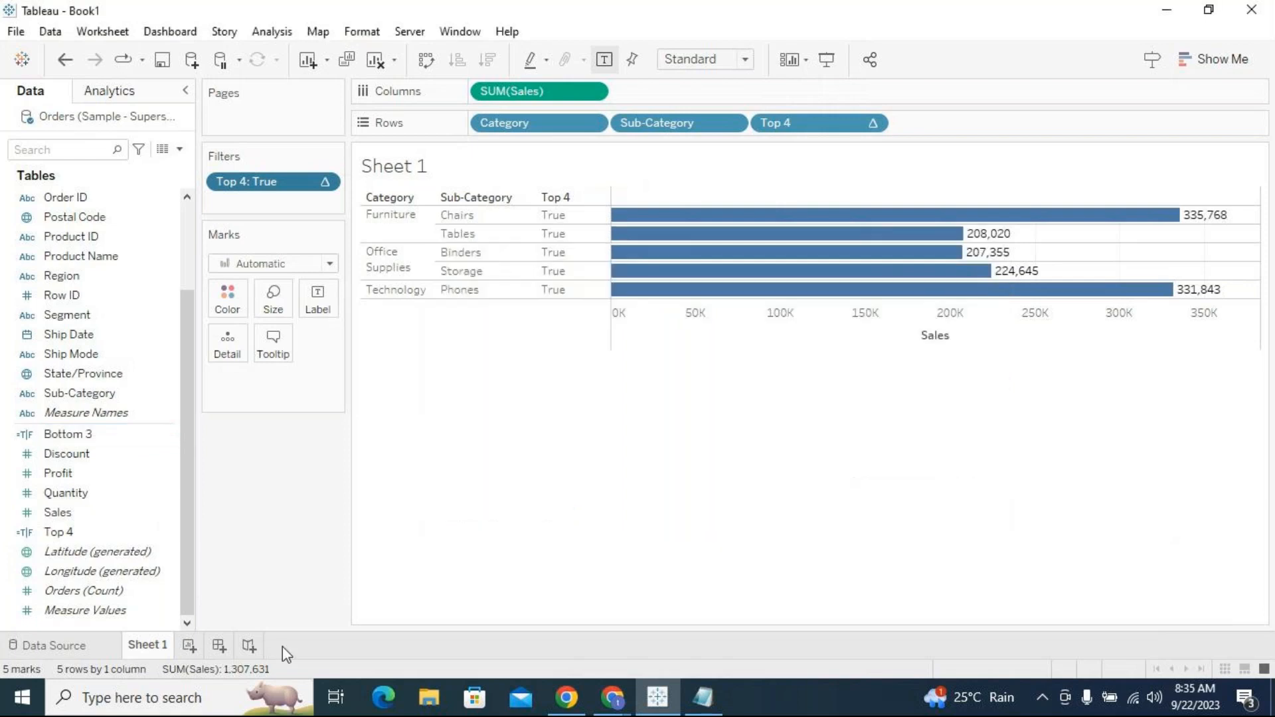
Duplicate Sheet 1 and remove the Top 4 filter from the copy.
{"action": "right_click", "coordinate": [166, 646]}
{"action": "left_click", "coordinate": [296, 470]}
{"action": "left_click_drag", "start_coordinate": [246, 182], "coordinate": [239, 518]}
Filter the duplicated sheet by the Bottom 3 field, keeping only the value True.
{"action": "left_click_drag", "start_coordinate": [93, 434], "coordinate": [255, 179]}
{"action": "left_click", "coordinate": [462, 208]}
{"action": "left_click", "coordinate": [461, 226]}
{"action": "left_click", "coordinate": [650, 578]}
Rename the duplicated sheet as Bottom 3.
{"action": "left_click", "coordinate": [186, 260]}
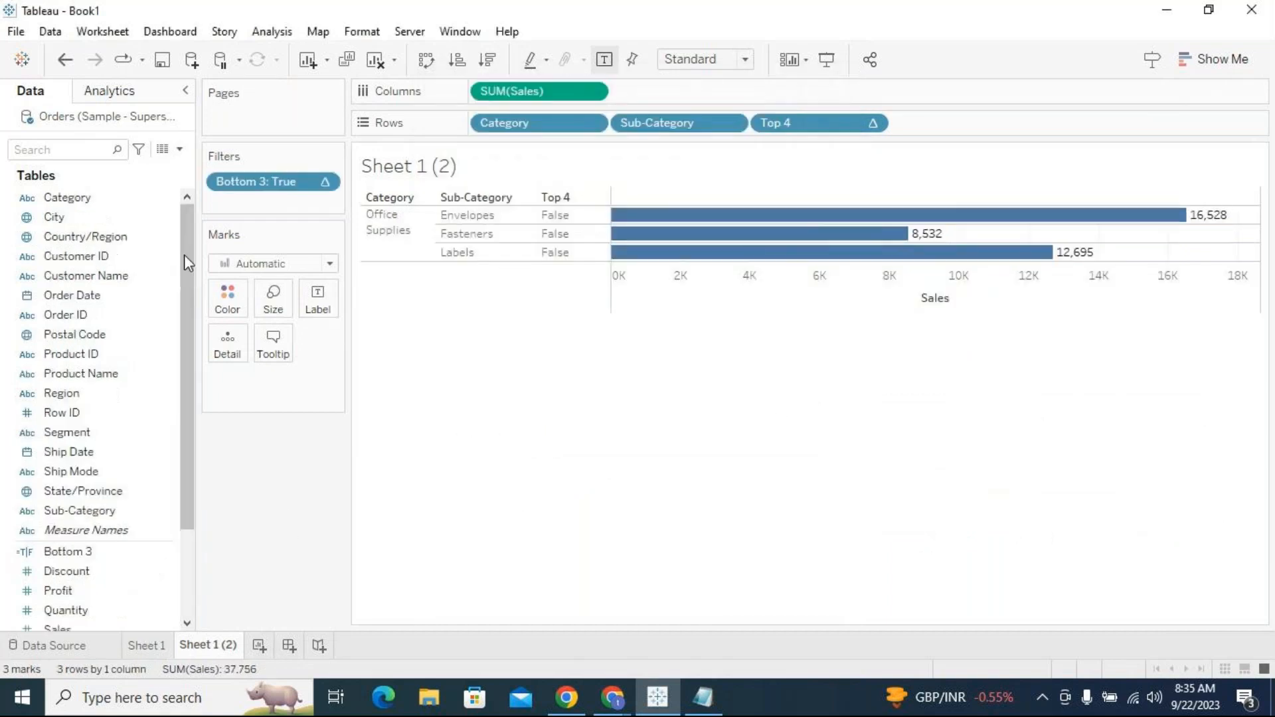
{"action": "left_click_drag", "start_coordinate": [183, 519], "coordinate": [199, 591]}
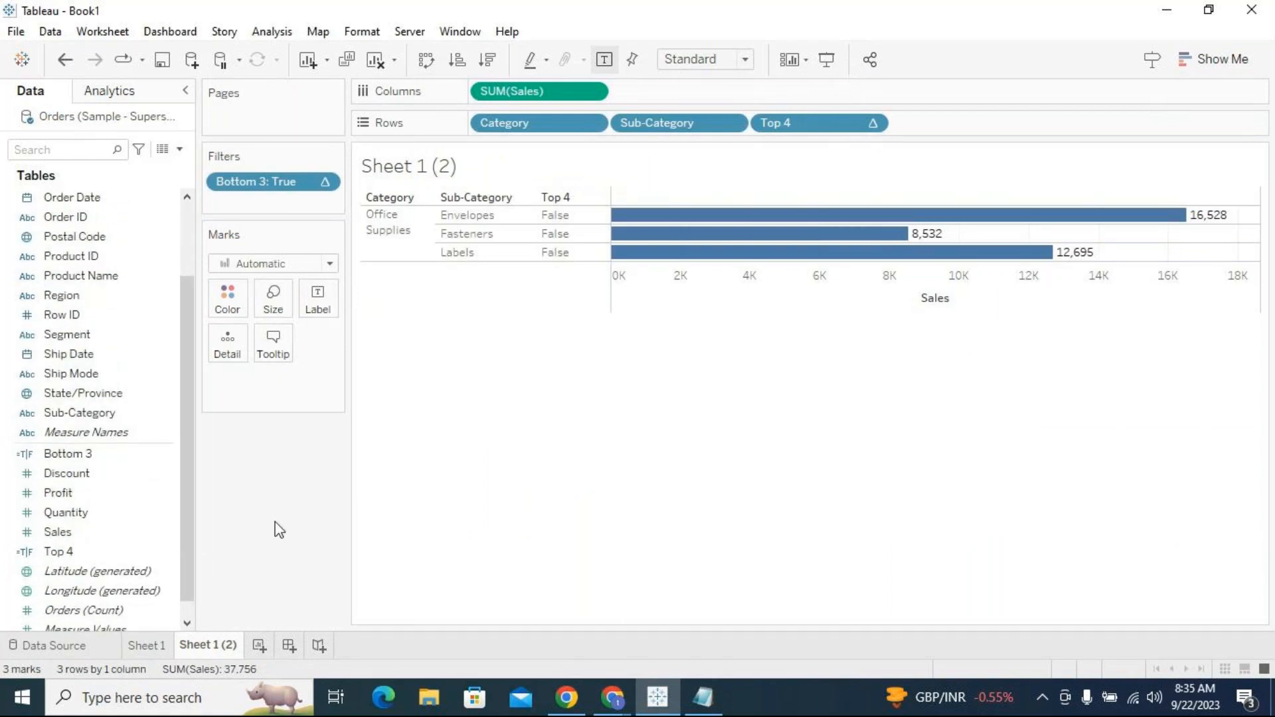
{"action": "double_click", "coordinate": [232, 644]}
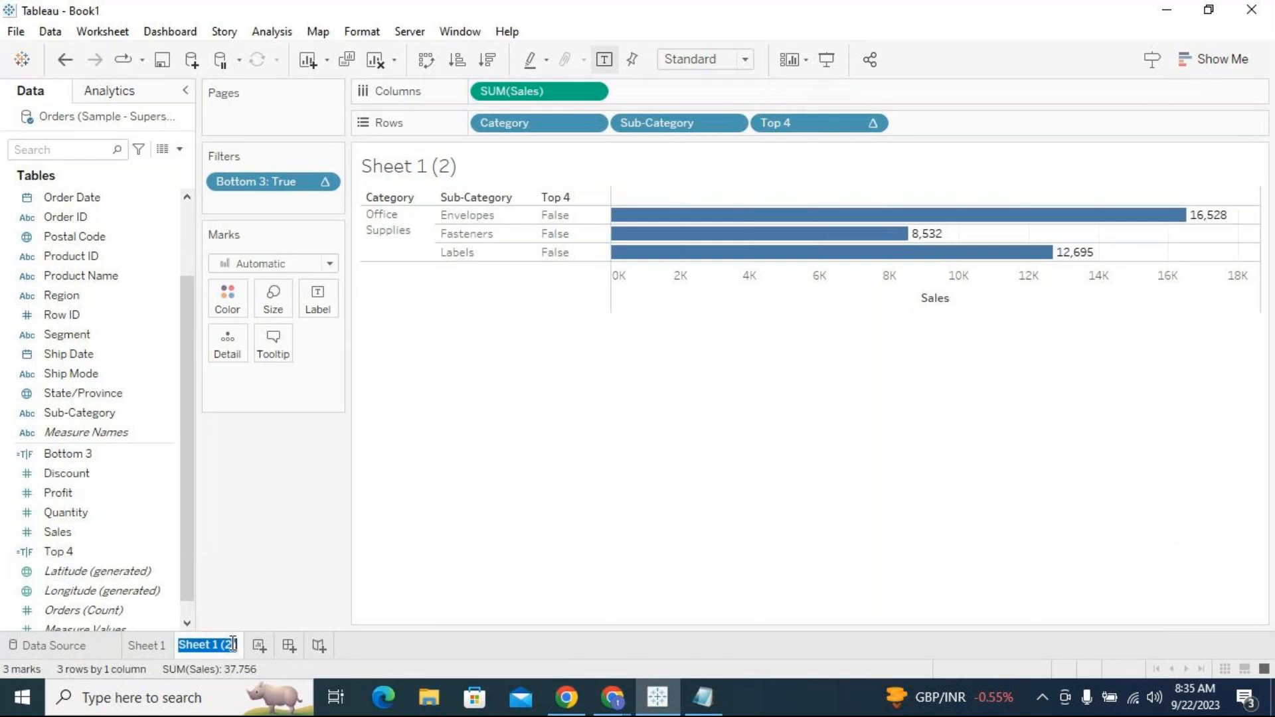
{"action": "type", "text": "Bottom"}
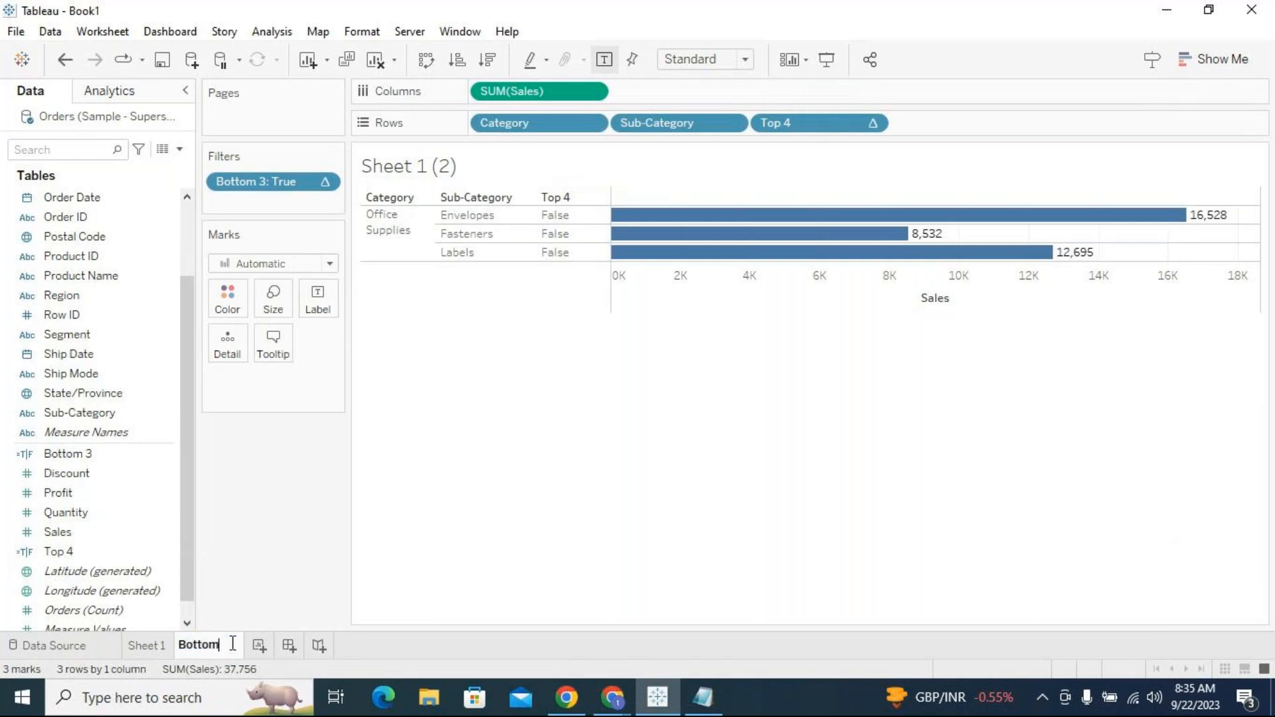
{"action": "type", "text": " 3"}
{"action": "key", "text": "Return"}
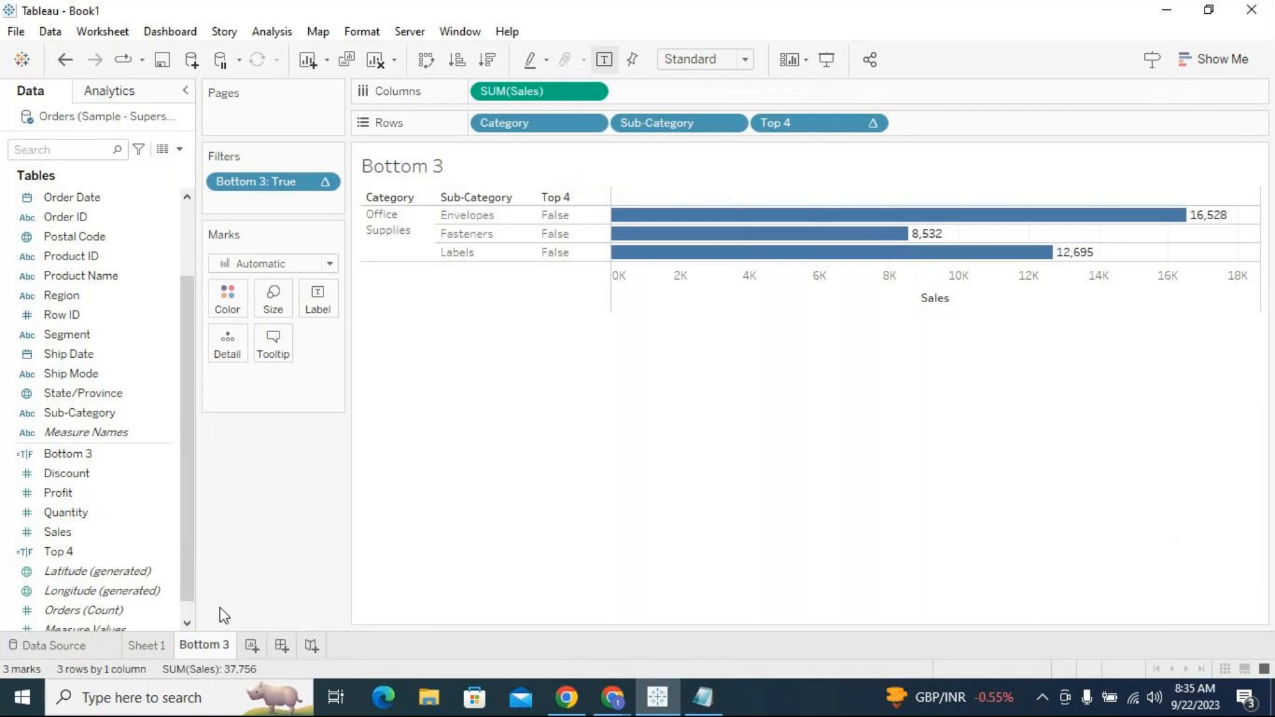
Rename Sheet 1 as Top 3.
{"action": "left_click", "coordinate": [153, 649]}
{"action": "double_click", "coordinate": [151, 648]}
{"action": "type", "text": "ztop"}
{"action": "key", "text": "BackSpace"}
{"action": "key", "text": "BackSpace"}
{"action": "key", "text": "BackSpace"}
{"action": "key", "text": "BackSpace"}
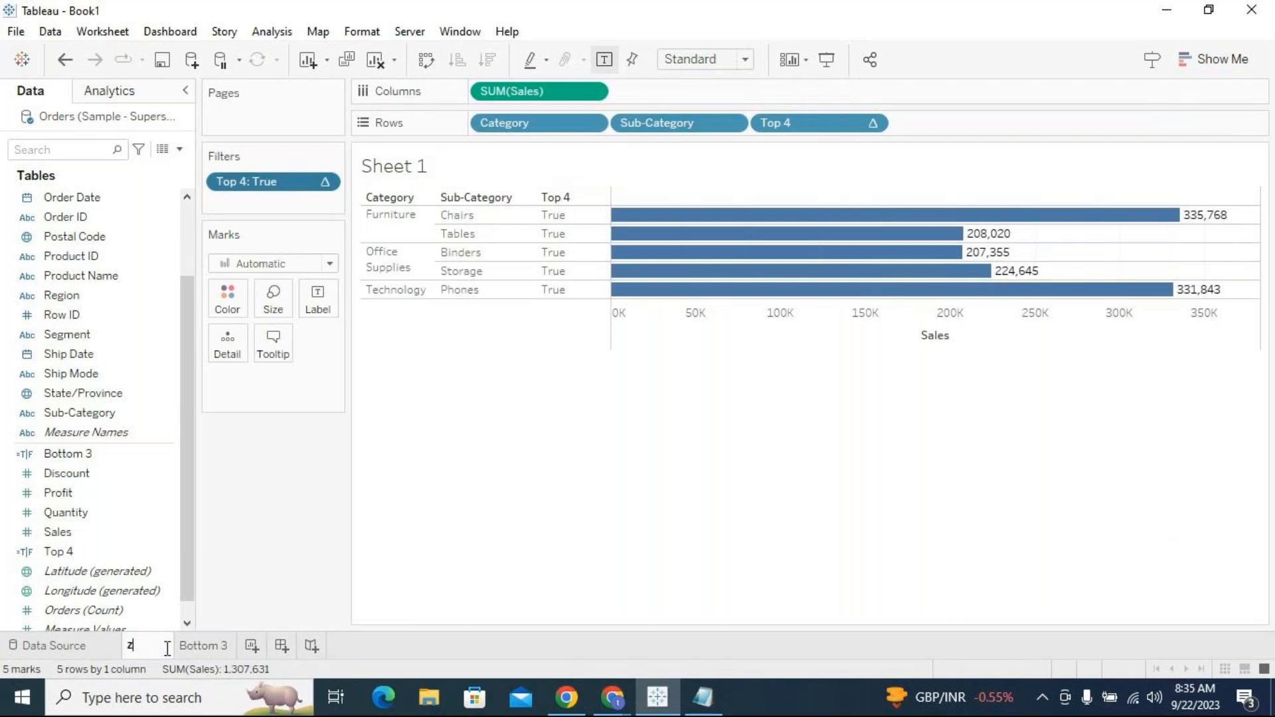
{"action": "type", "text": "Top 3"}
{"action": "key", "text": "Return"}
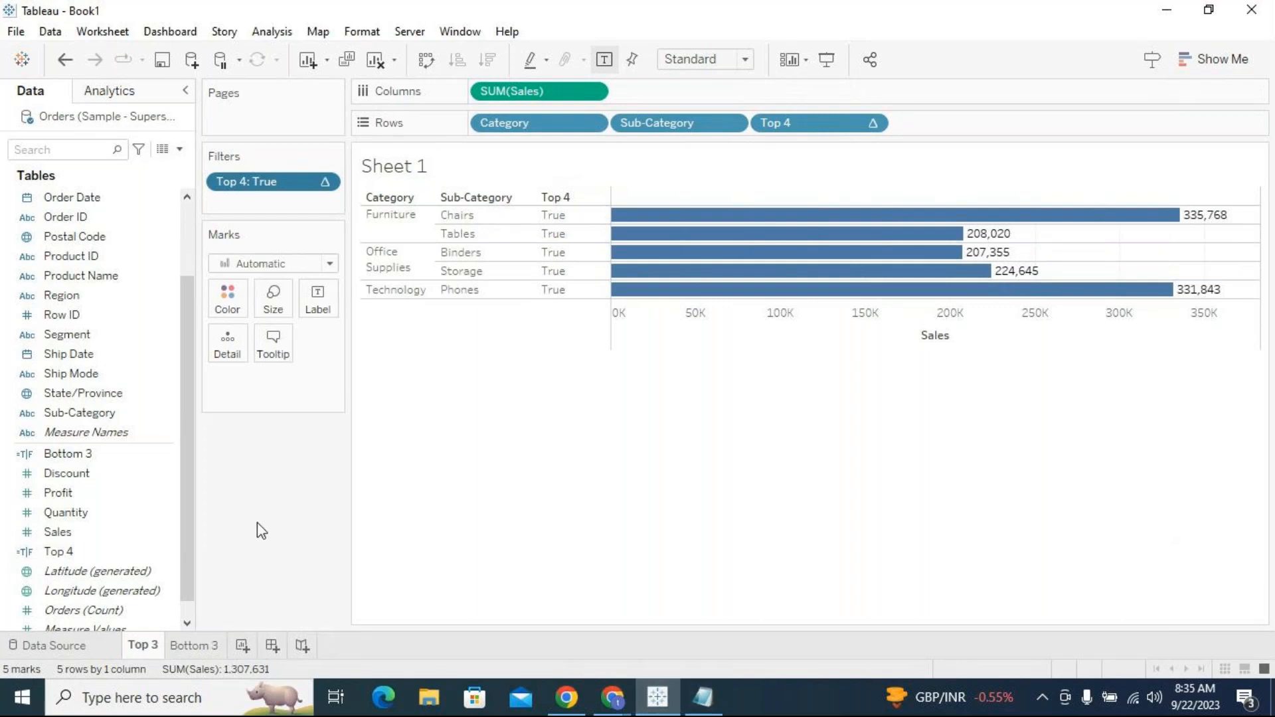
Add a new blank worksheet and return to the Top 3 sheet.
{"action": "left_click", "coordinate": [185, 260]}
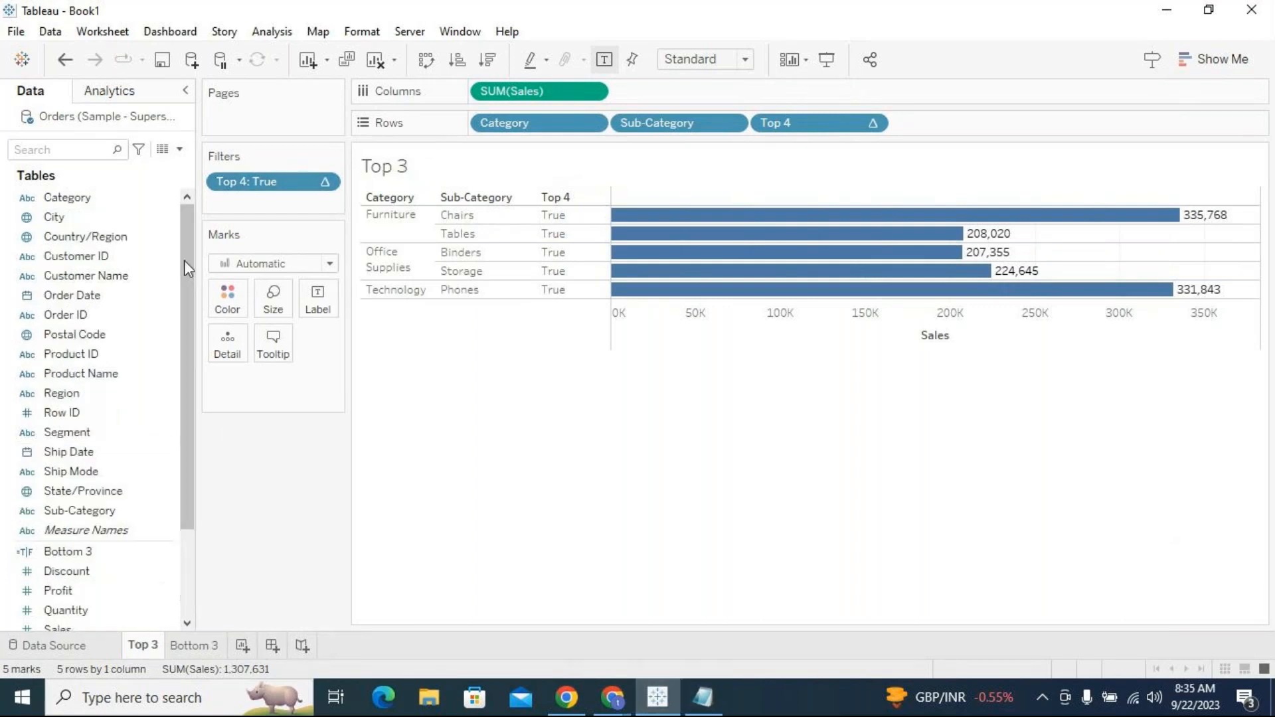
{"action": "left_click", "coordinate": [243, 646]}
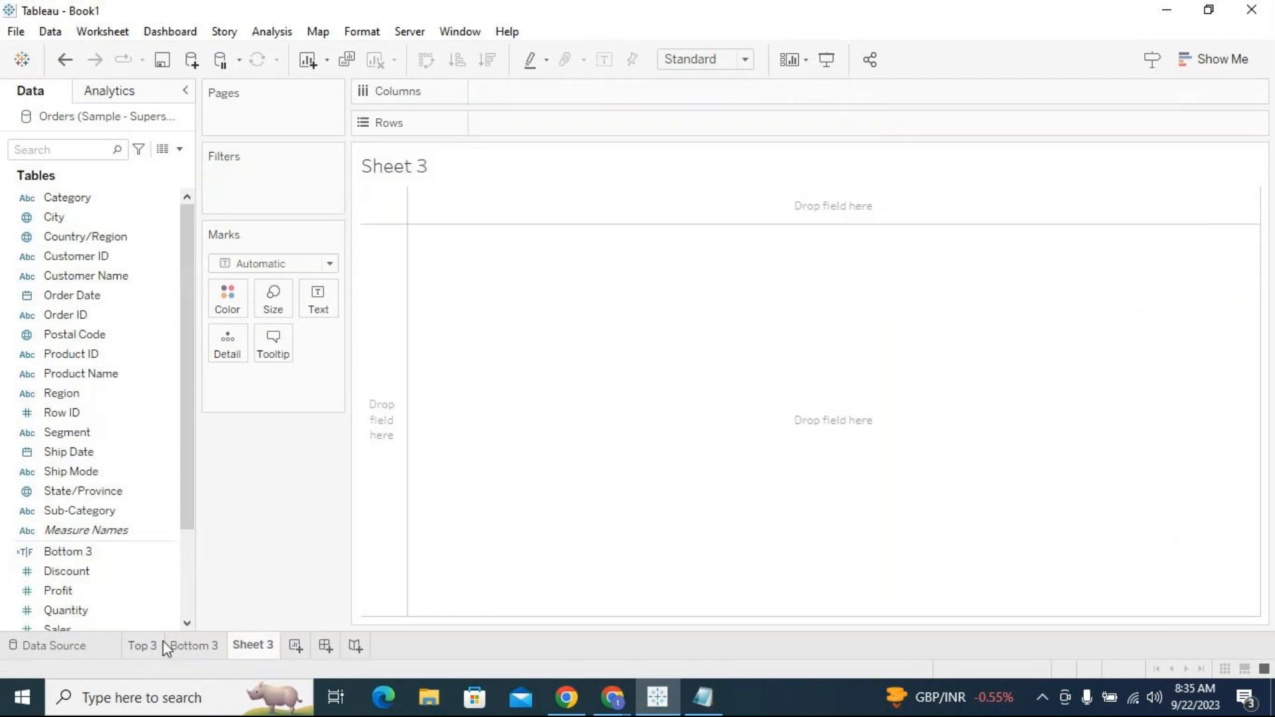
{"action": "left_click", "coordinate": [154, 645]}
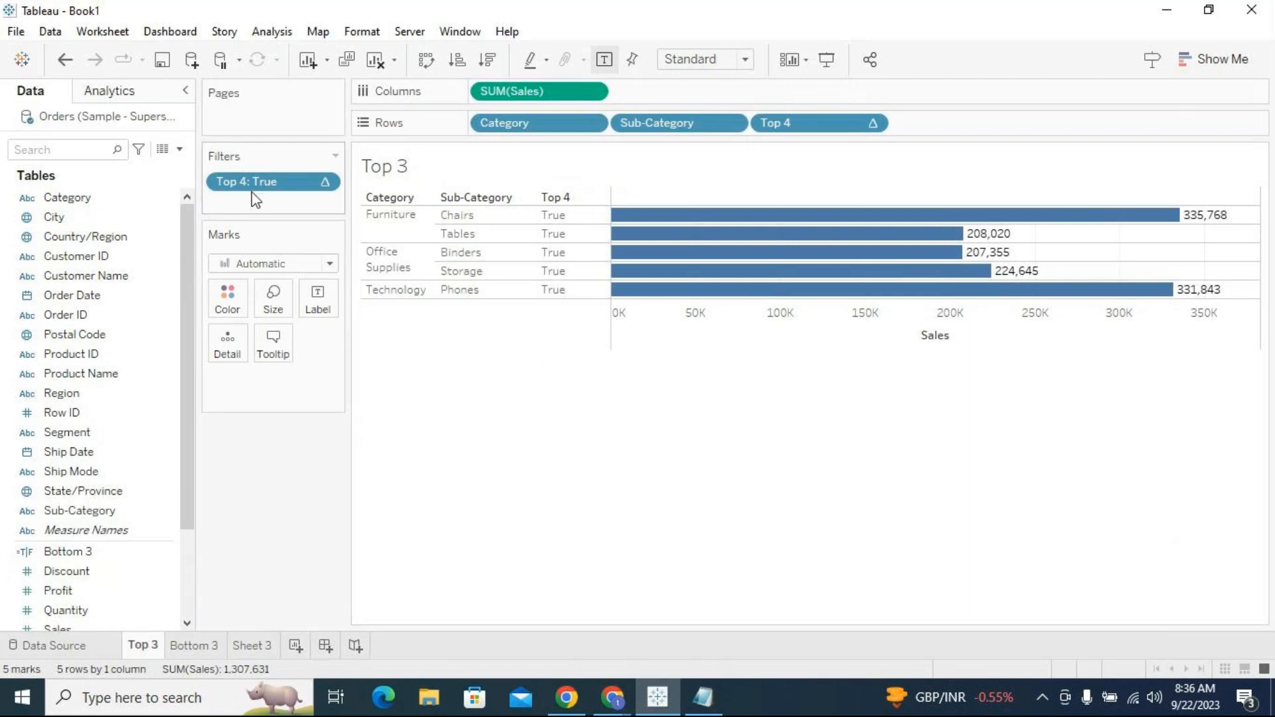
Remove the Top 4 filter from the Top 3 sheet and select the True headers of Phones, Storage and Chairs in turn.
{"action": "left_click_drag", "start_coordinate": [257, 182], "coordinate": [441, 419]}
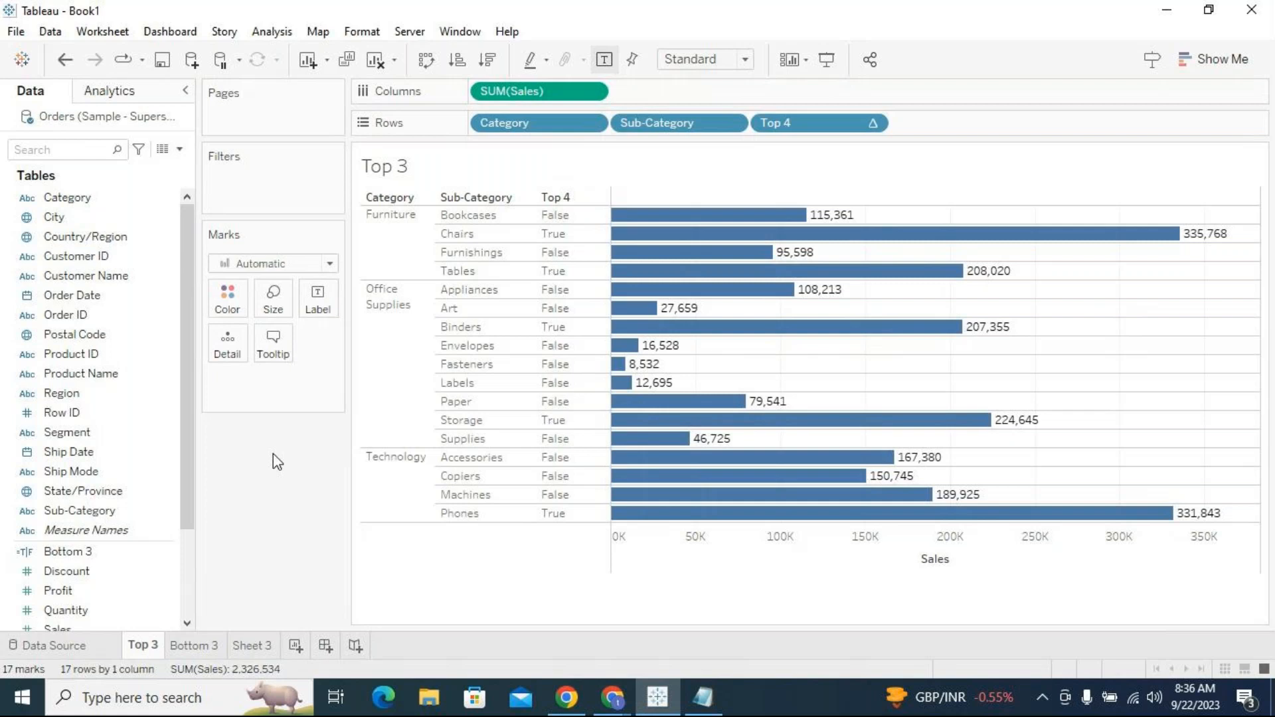
{"action": "left_click", "coordinate": [565, 514]}
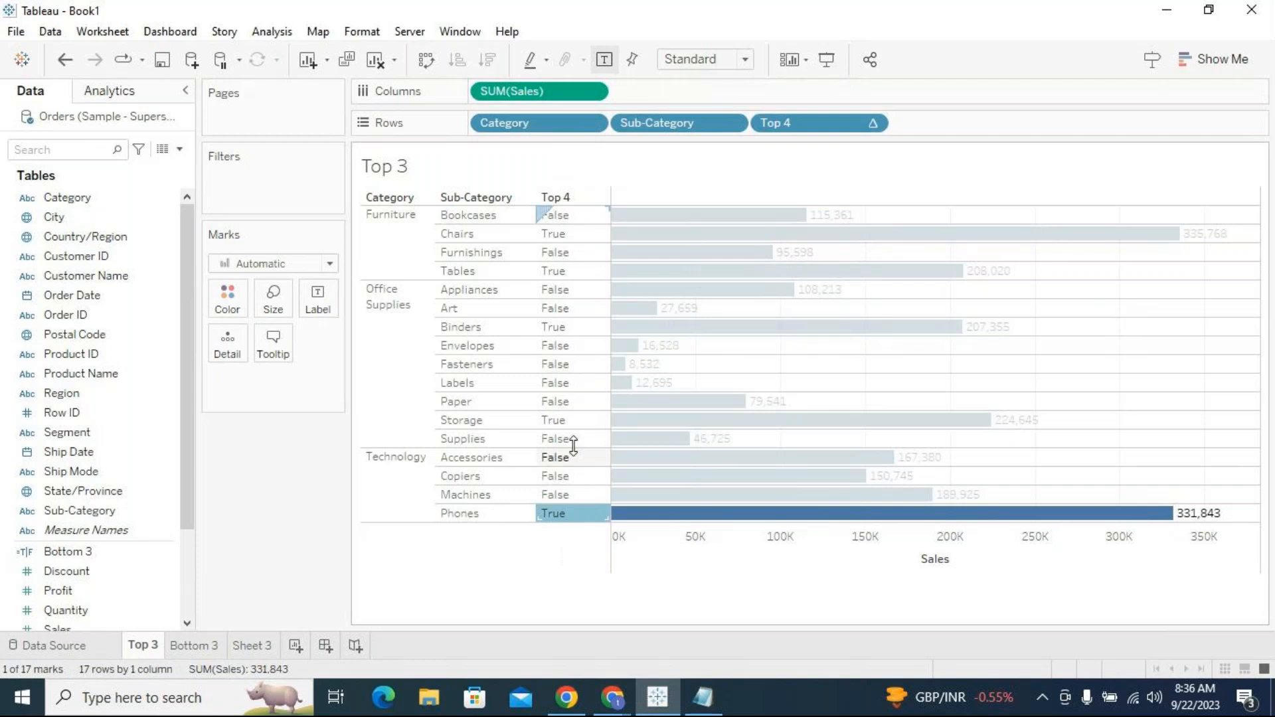
{"action": "left_click", "coordinate": [569, 419]}
{"action": "left_click", "coordinate": [588, 236]}
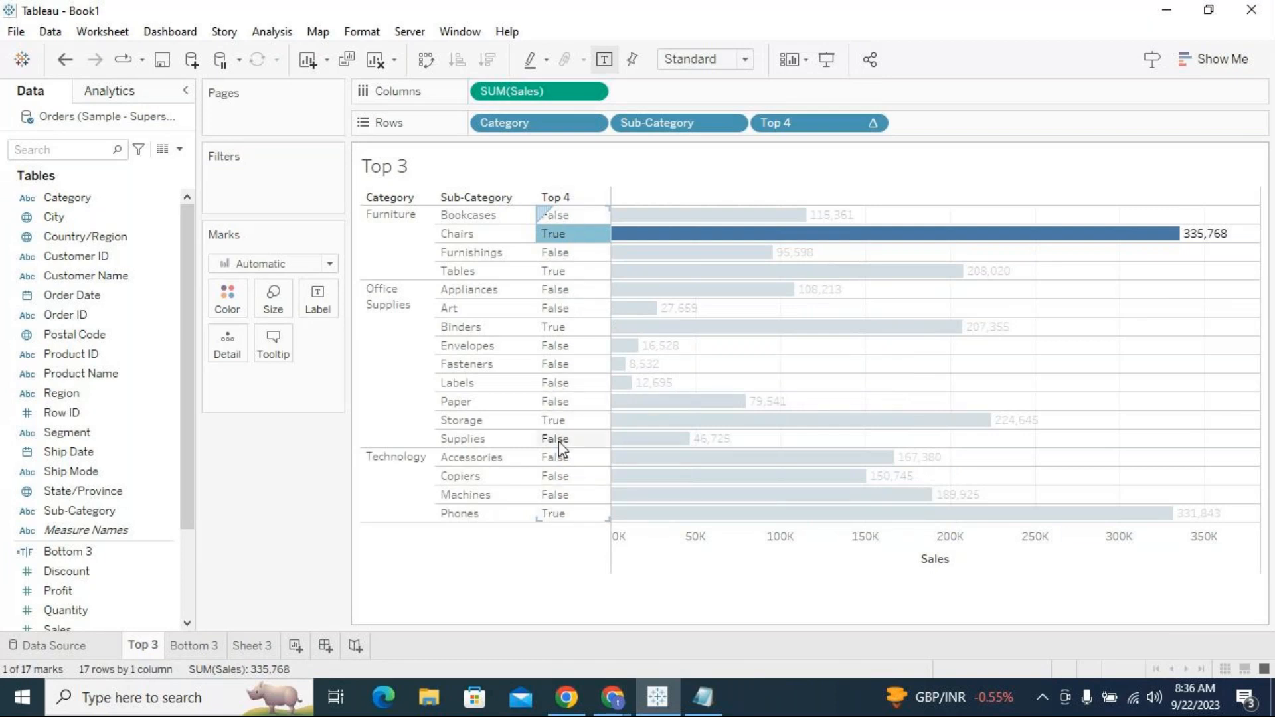
Clear the mark selection, open Sheet 3, and place Category and Sub-Category on Rows.
{"action": "left_click", "coordinate": [306, 555]}
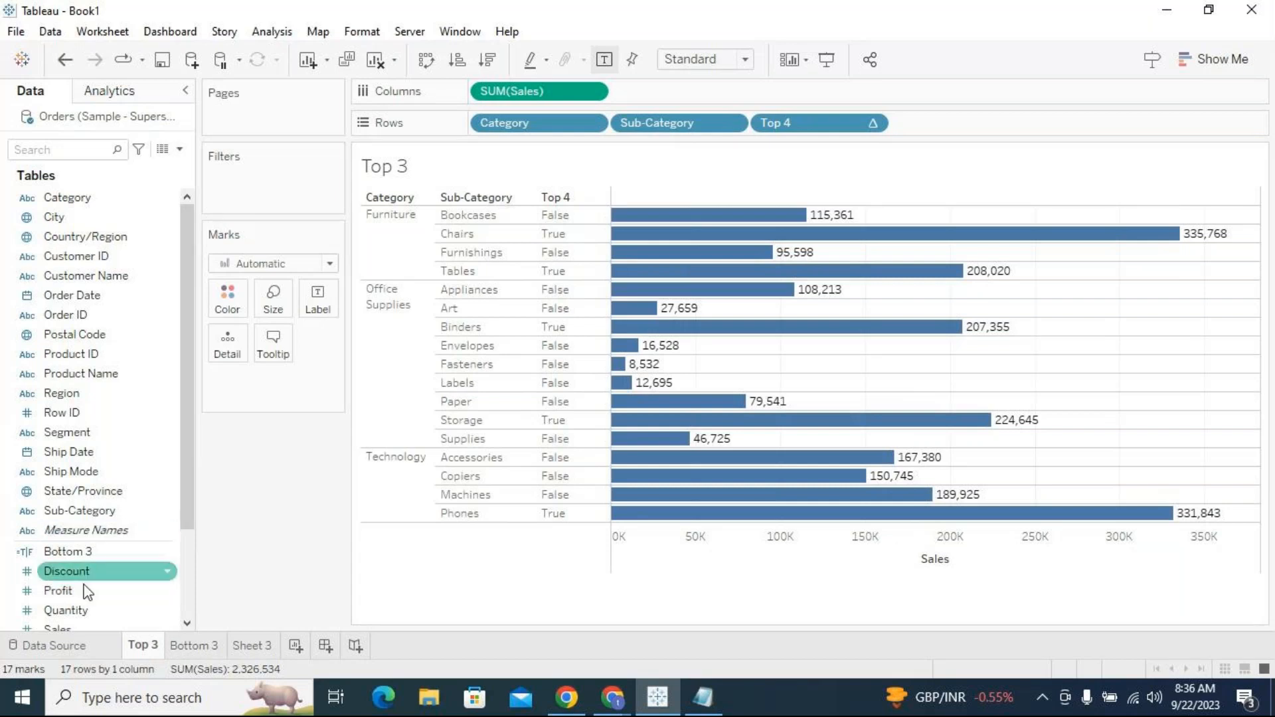
{"action": "scroll", "coordinate": [93, 605], "scroll_direction": "down", "scroll_amount": 1}
{"action": "left_click", "coordinate": [266, 646]}
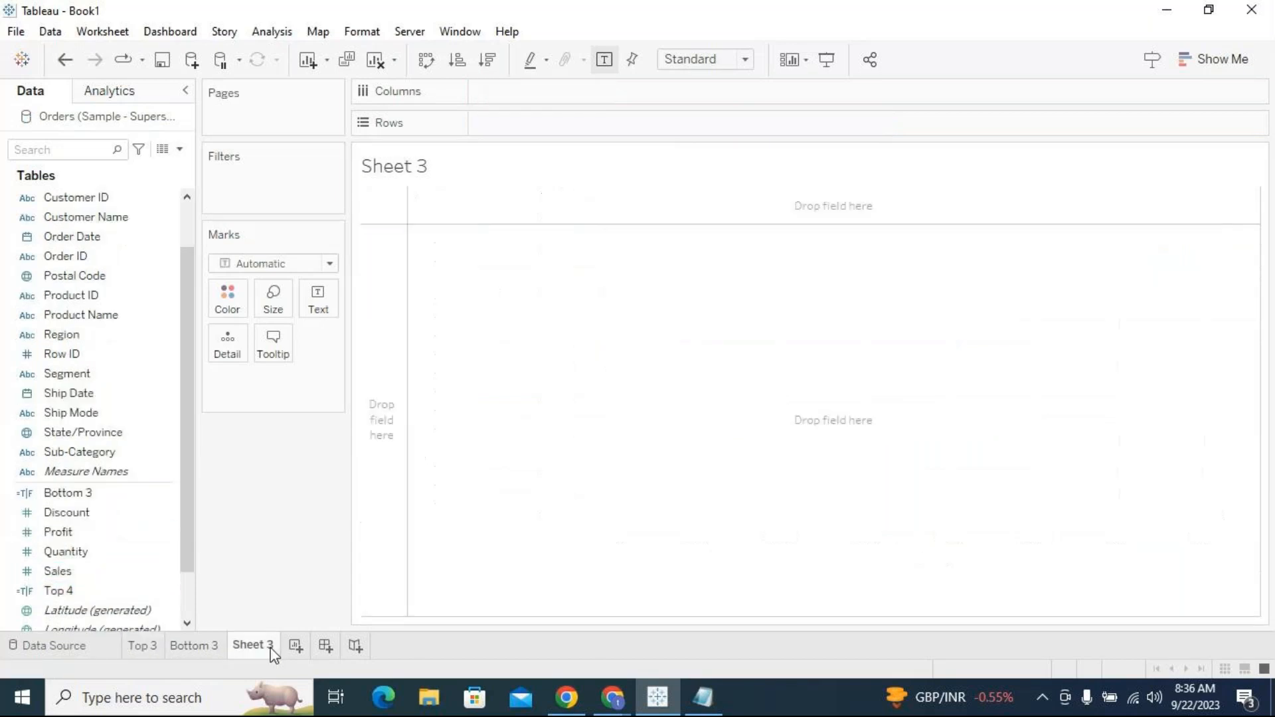
{"action": "scroll", "coordinate": [192, 243], "scroll_direction": "up", "scroll_amount": 1}
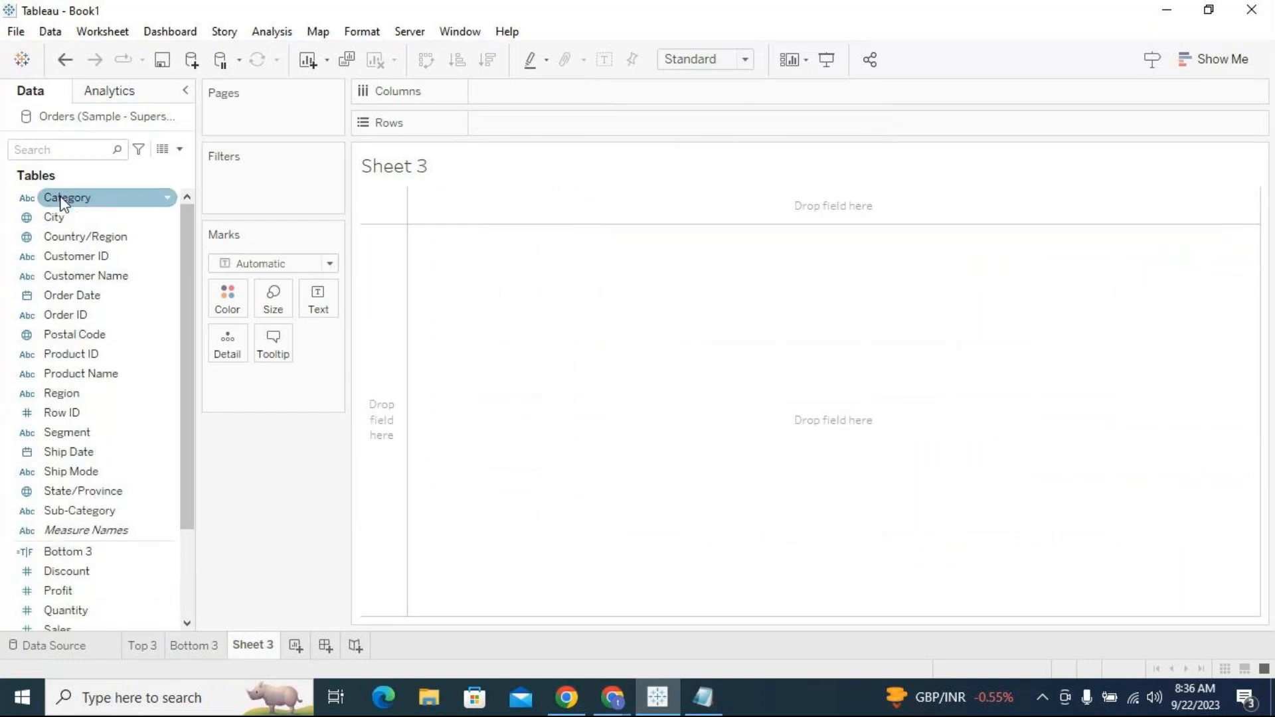
{"action": "left_click_drag", "start_coordinate": [82, 205], "coordinate": [572, 126]}
{"action": "left_click_drag", "start_coordinate": [136, 512], "coordinate": [704, 126]}
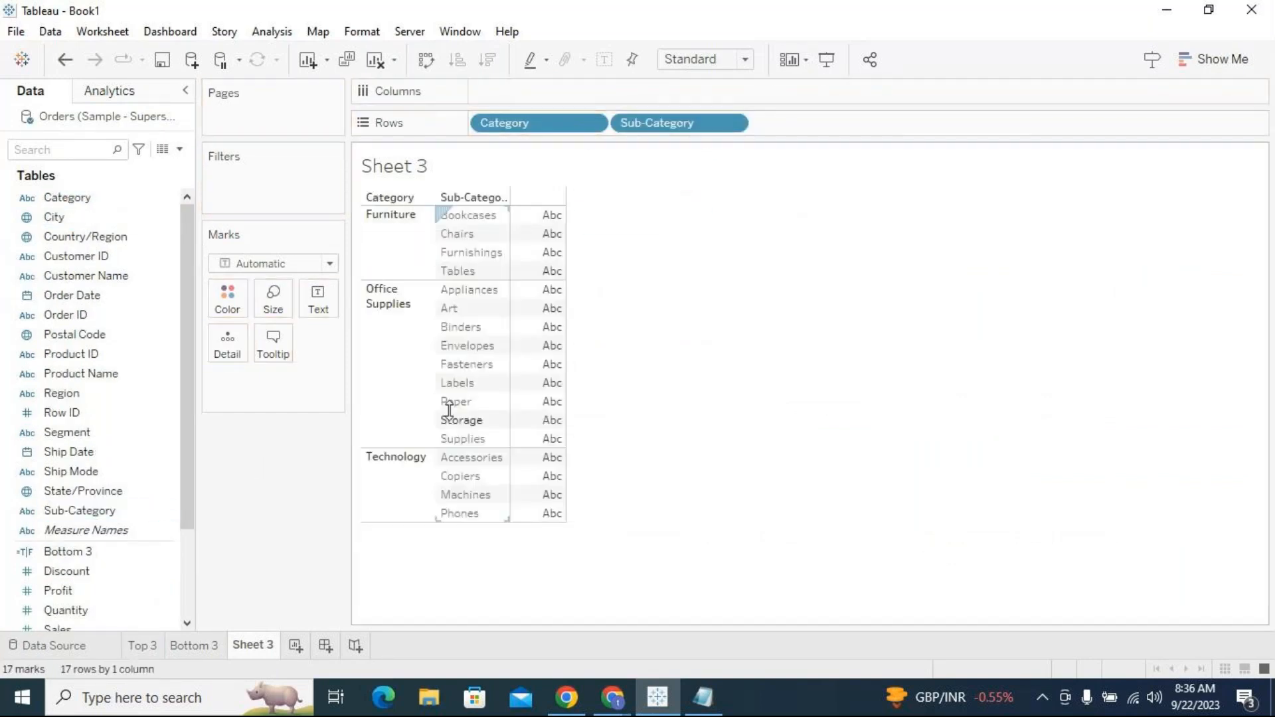
Add Sales to Columns on Sheet 3 and show the mark labels on the bars.
{"action": "left_click_drag", "start_coordinate": [59, 628], "coordinate": [549, 85]}
{"action": "mouse_move", "coordinate": [690, 275]}
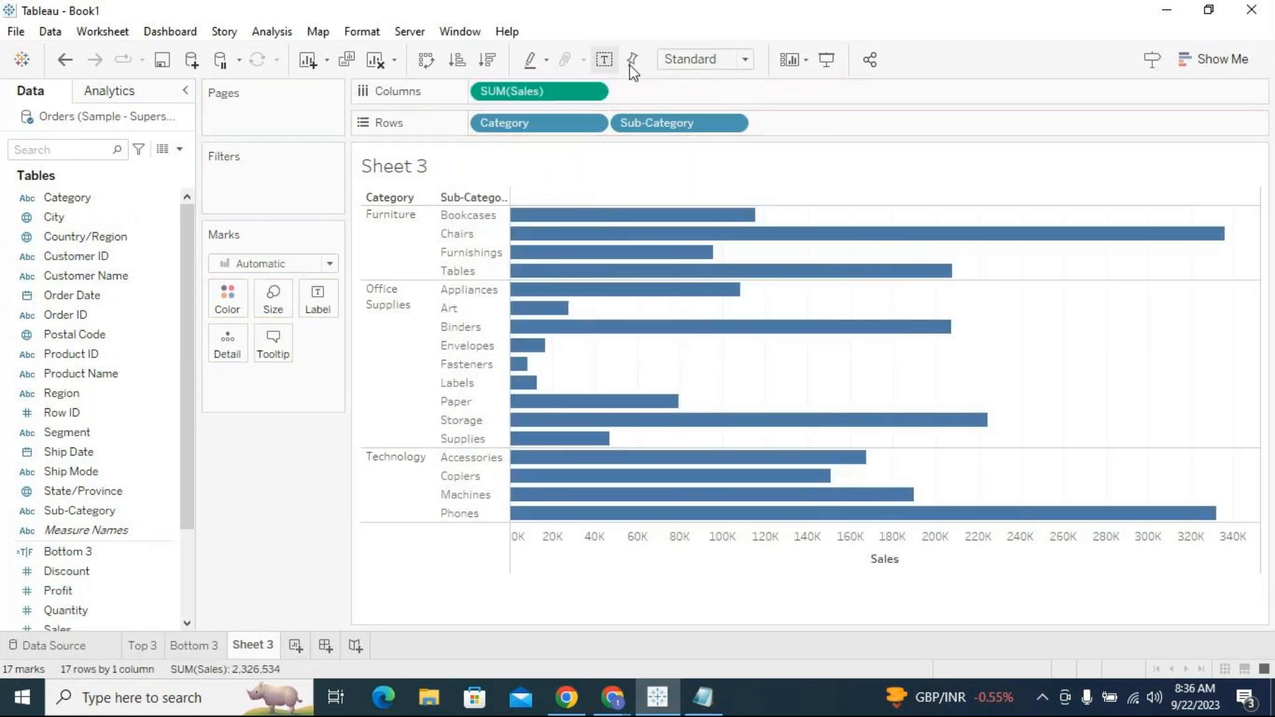
{"action": "left_click", "coordinate": [604, 59]}
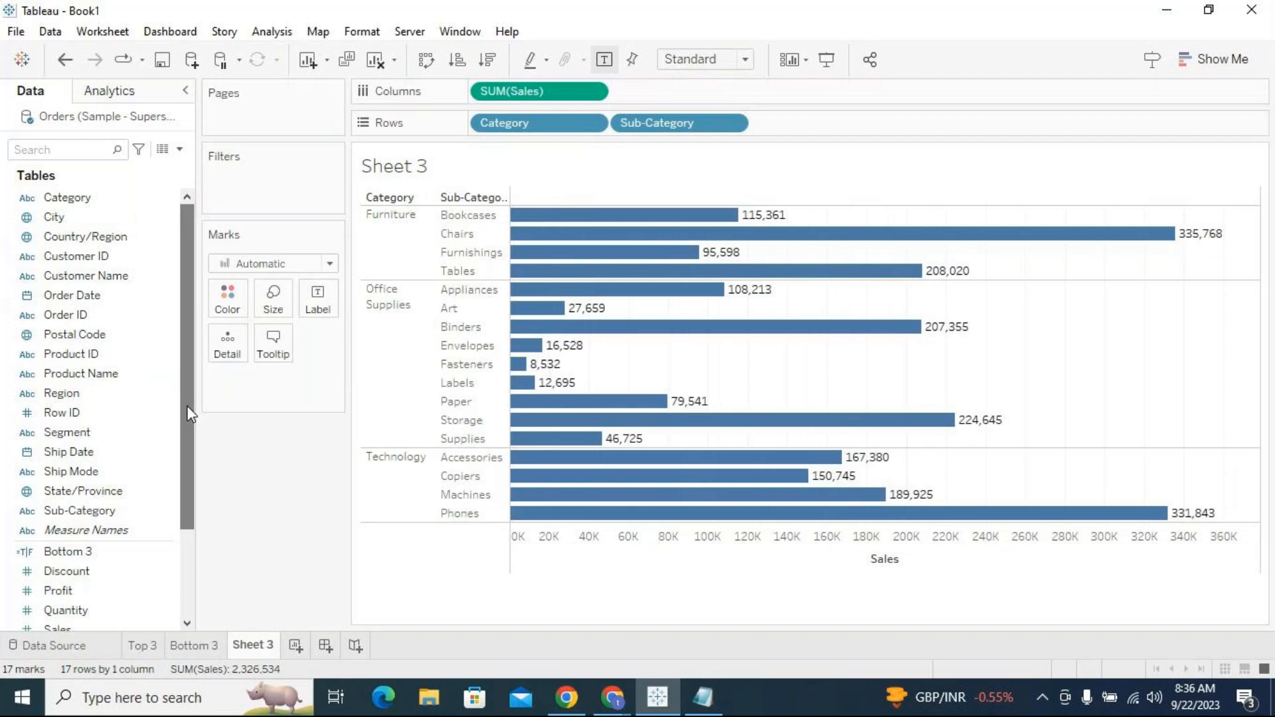
Duplicate the Top 4 calculated field.
{"action": "scroll", "coordinate": [126, 471], "scroll_direction": "down", "scroll_amount": 2}
{"action": "left_click", "coordinate": [126, 471]}
{"action": "right_click", "coordinate": [166, 533]}
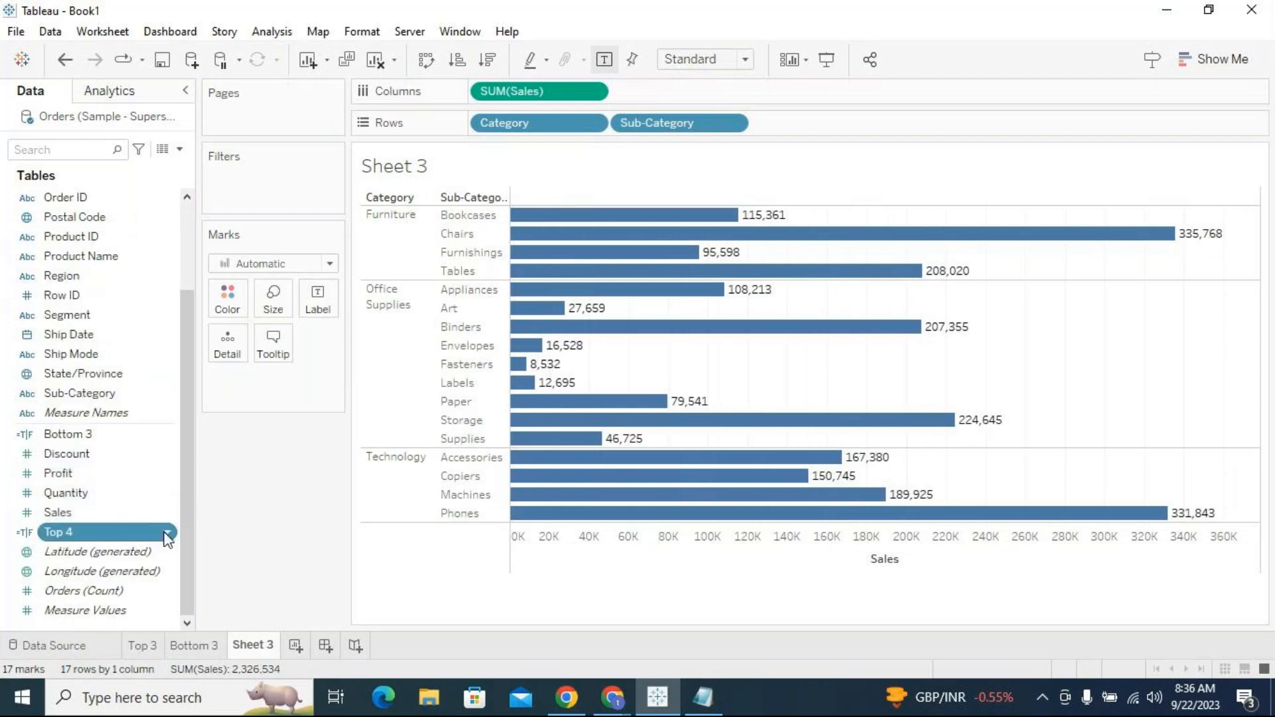
{"action": "left_click", "coordinate": [248, 279]}
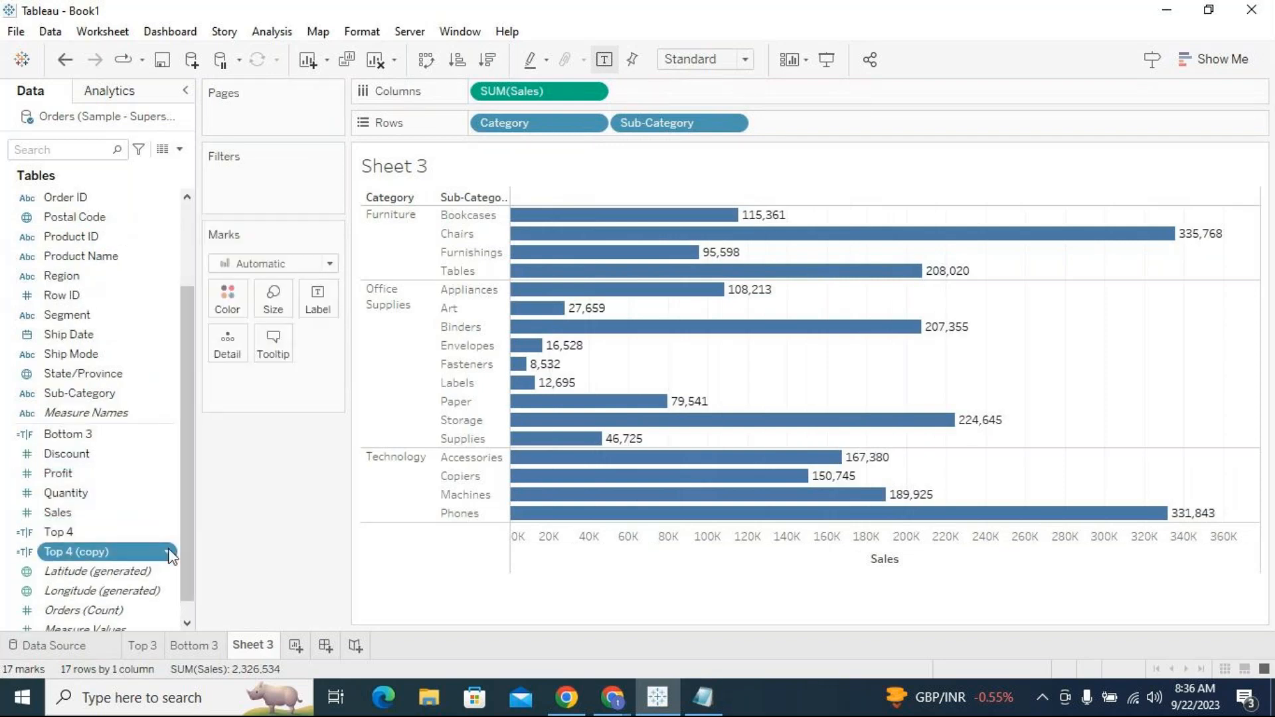
Open the copied Top 4 calculation for editing, name it TOP 4 custom, and insert a blank line above its formula.
{"action": "left_click", "coordinate": [169, 552]}
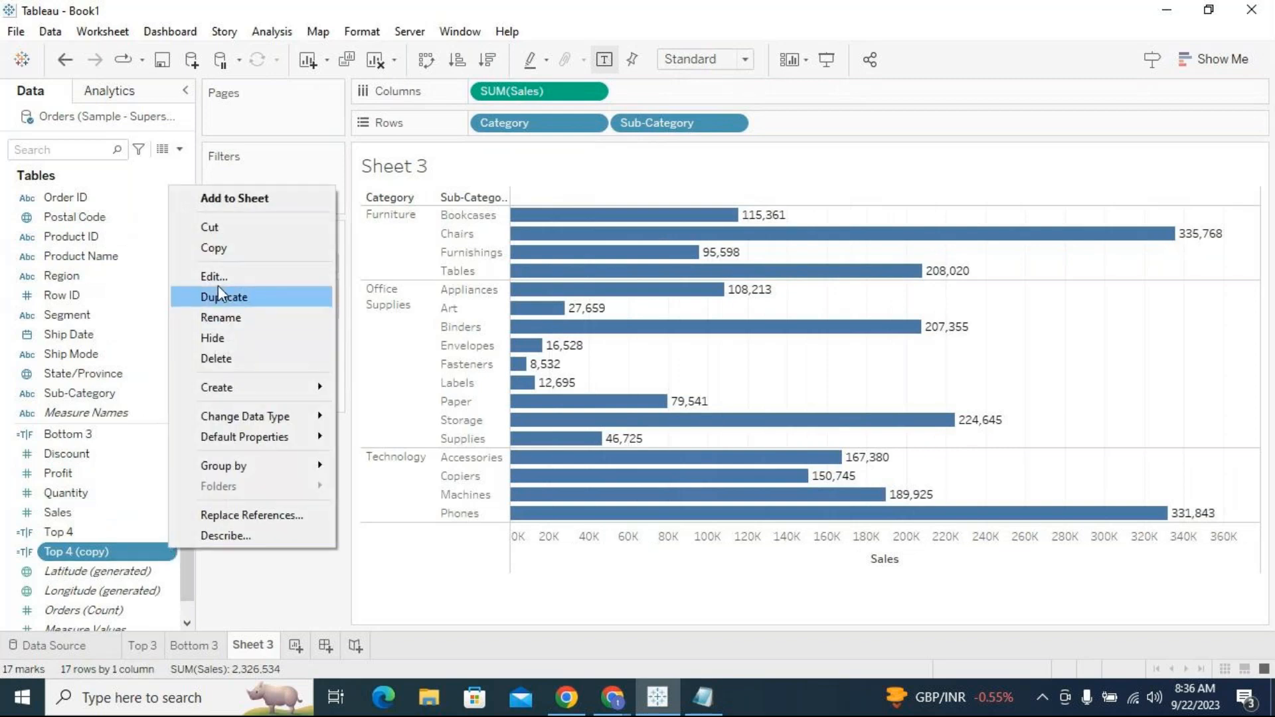
{"action": "left_click", "coordinate": [217, 284]}
{"action": "left_click", "coordinate": [529, 245]}
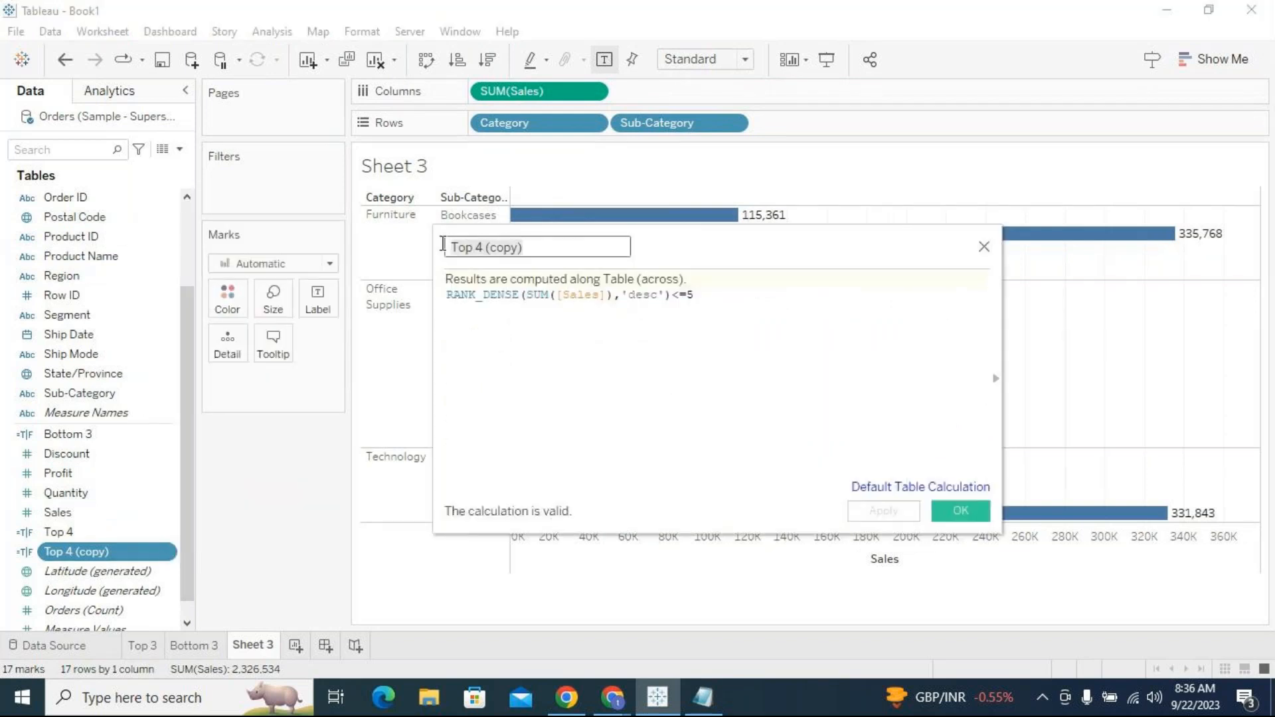
{"action": "type", "text": "z"}
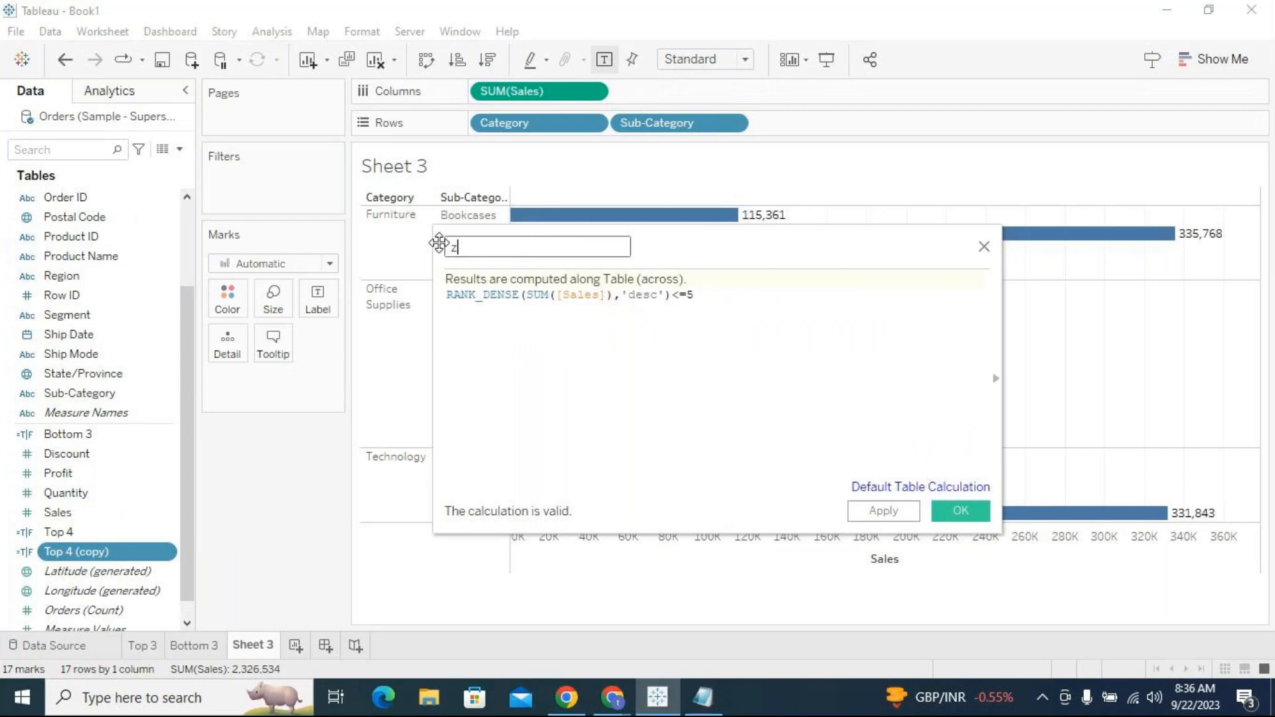
{"action": "key", "text": "BackSpace"}
{"action": "type", "text": "TOp"}
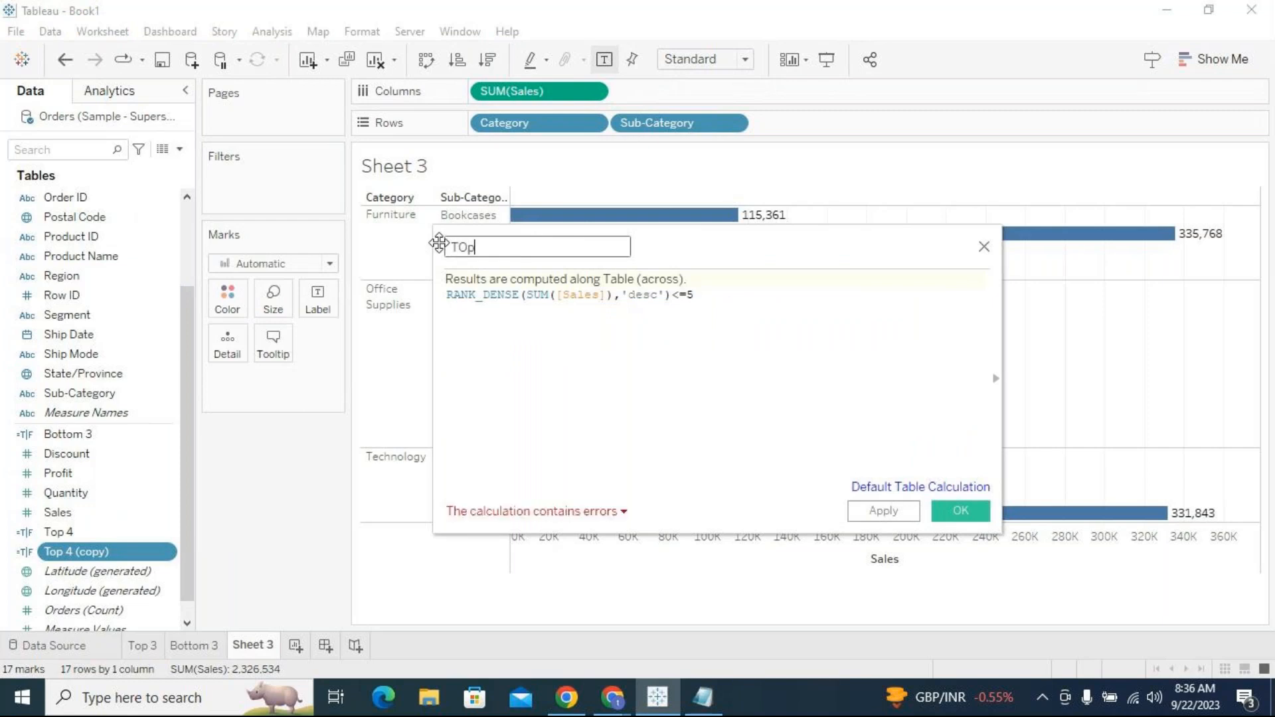
{"action": "key", "text": "BackSpace"}
{"action": "type", "text": "P 4 custom"}
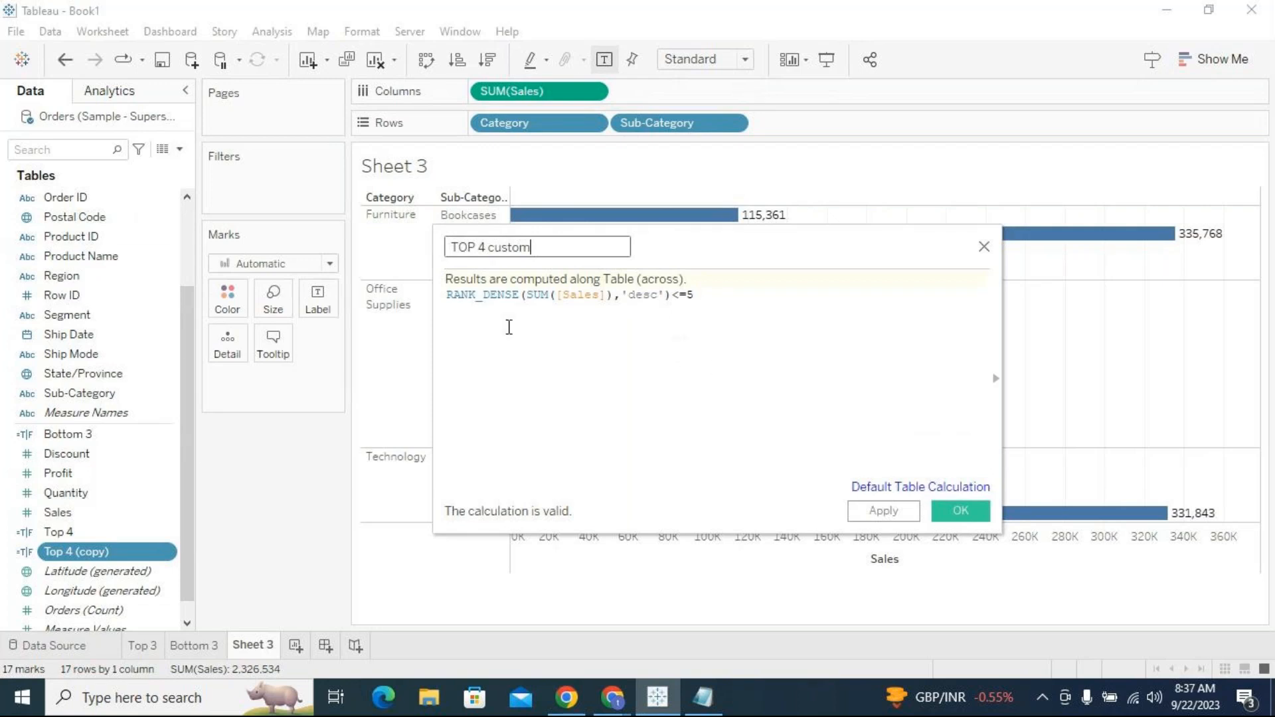
{"action": "left_click", "coordinate": [446, 295]}
{"action": "key", "text": "Return"}
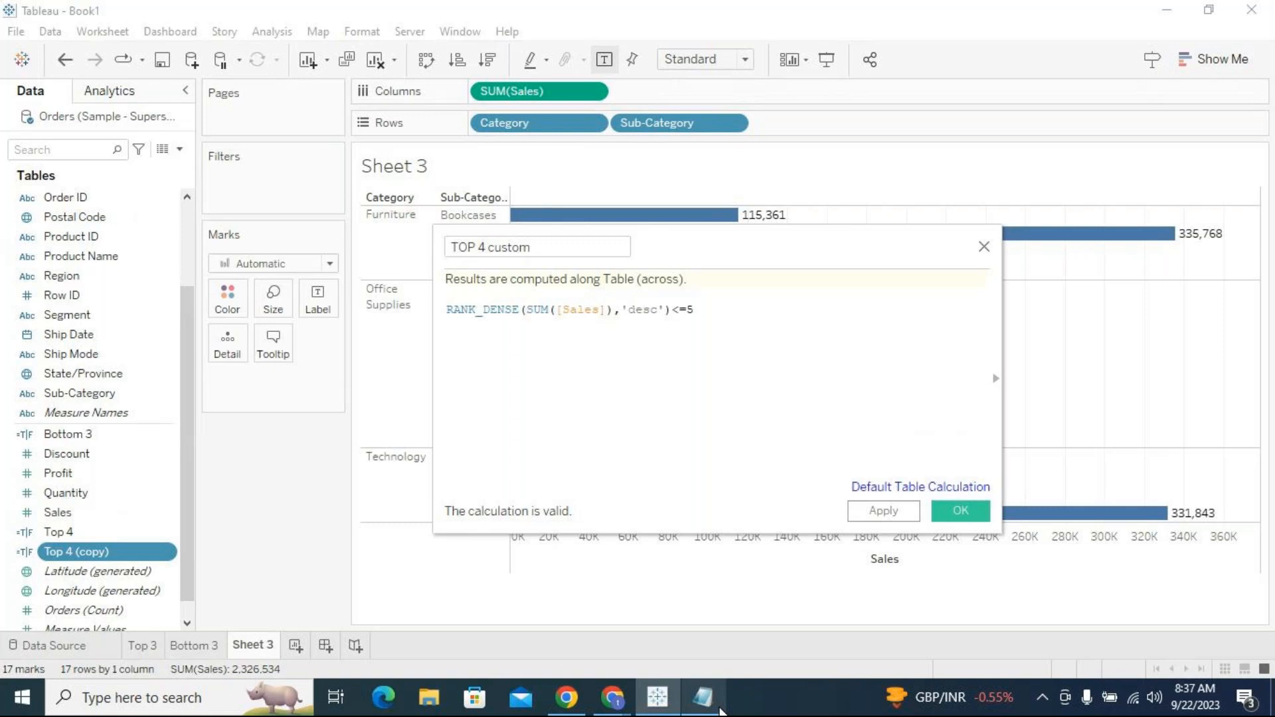
Switch to the Notepad notes, maximize them, and add a dashed separator line below "1 or 0".
{"action": "left_click", "coordinate": [704, 697]}
{"action": "left_click_drag", "start_coordinate": [623, 416], "coordinate": [515, 142]}
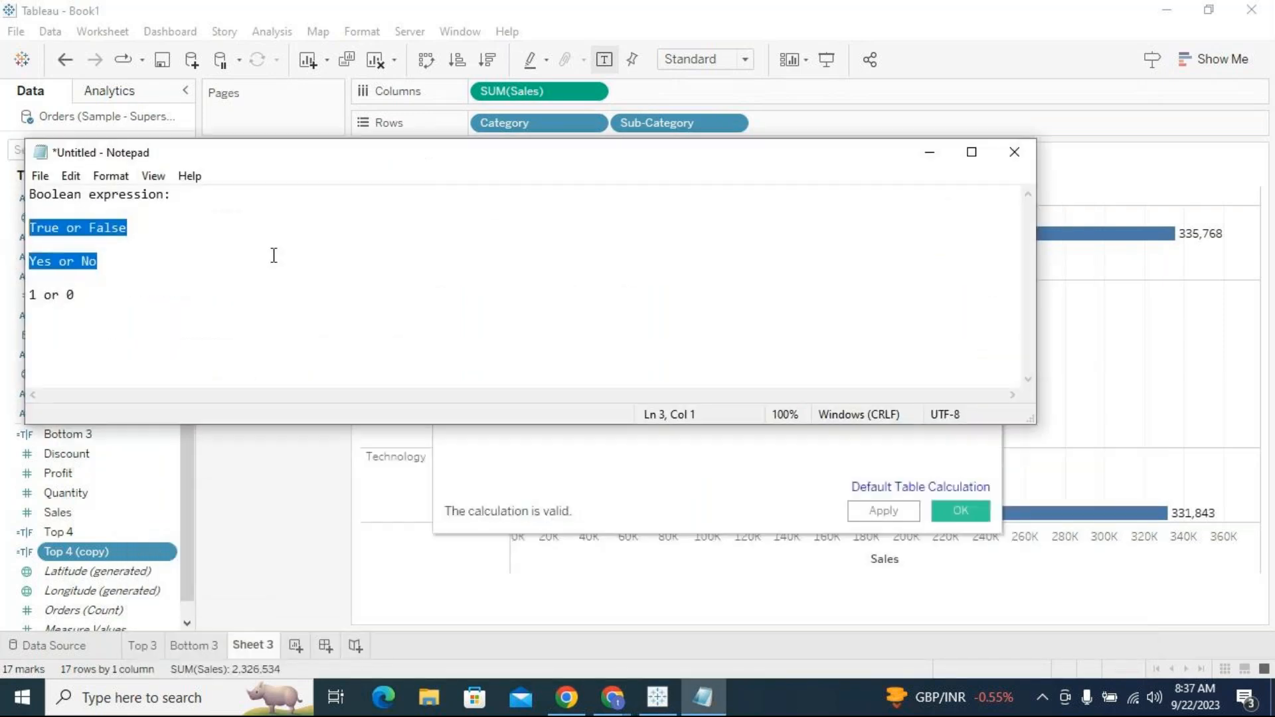
{"action": "left_click", "coordinate": [967, 154]}
{"action": "left_click", "coordinate": [83, 148]}
{"action": "key", "text": "Return"}
{"action": "key", "text": "Return"}
{"action": "type", "text": "-----------------------------------------"}
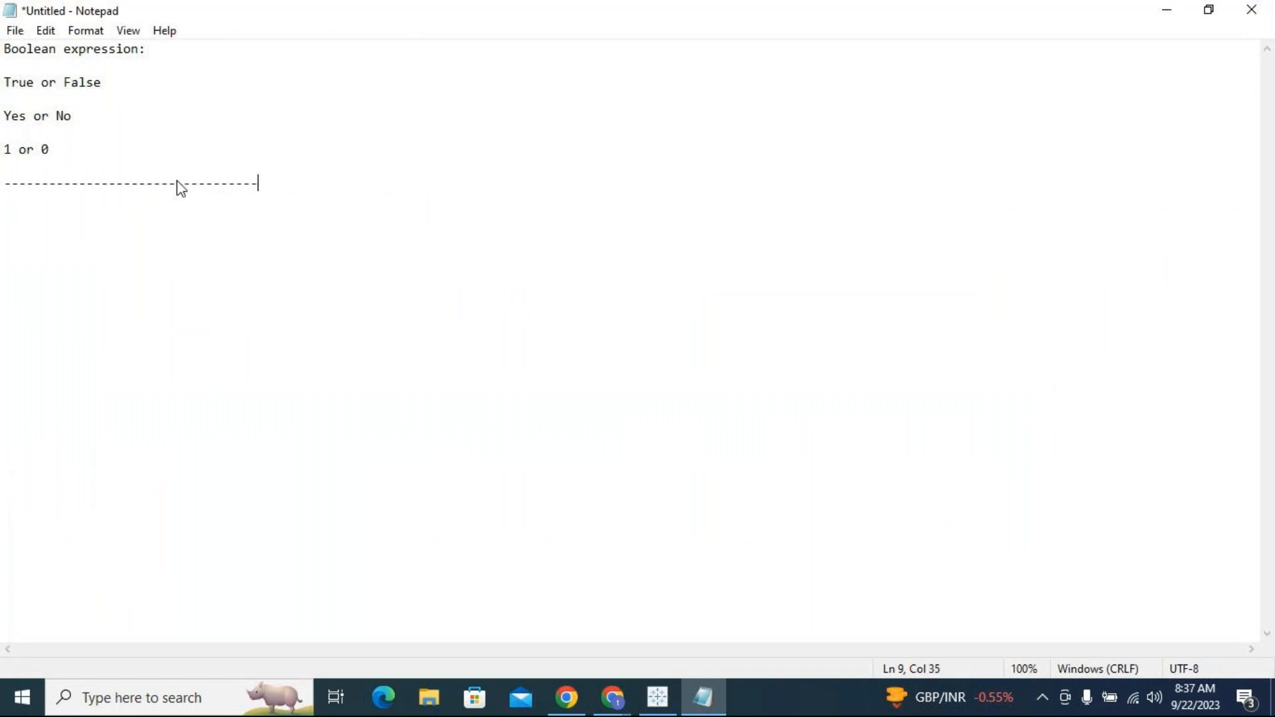
Switch back to Tableau, expand the function reference in the calculation editor, and limit it to Logical functions.
{"action": "left_click", "coordinate": [657, 697]}
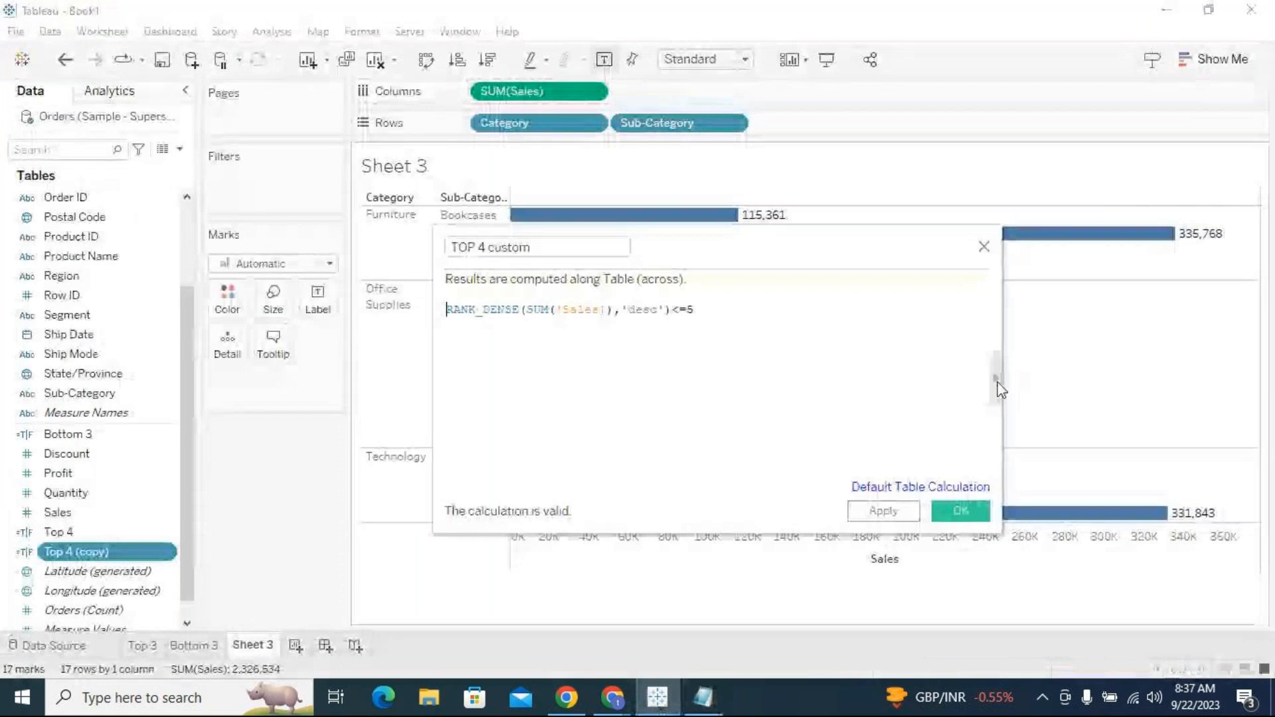
{"action": "left_click", "coordinate": [995, 380]}
{"action": "left_click_drag", "start_coordinate": [844, 250], "coordinate": [615, 229]}
{"action": "left_click", "coordinate": [887, 230]}
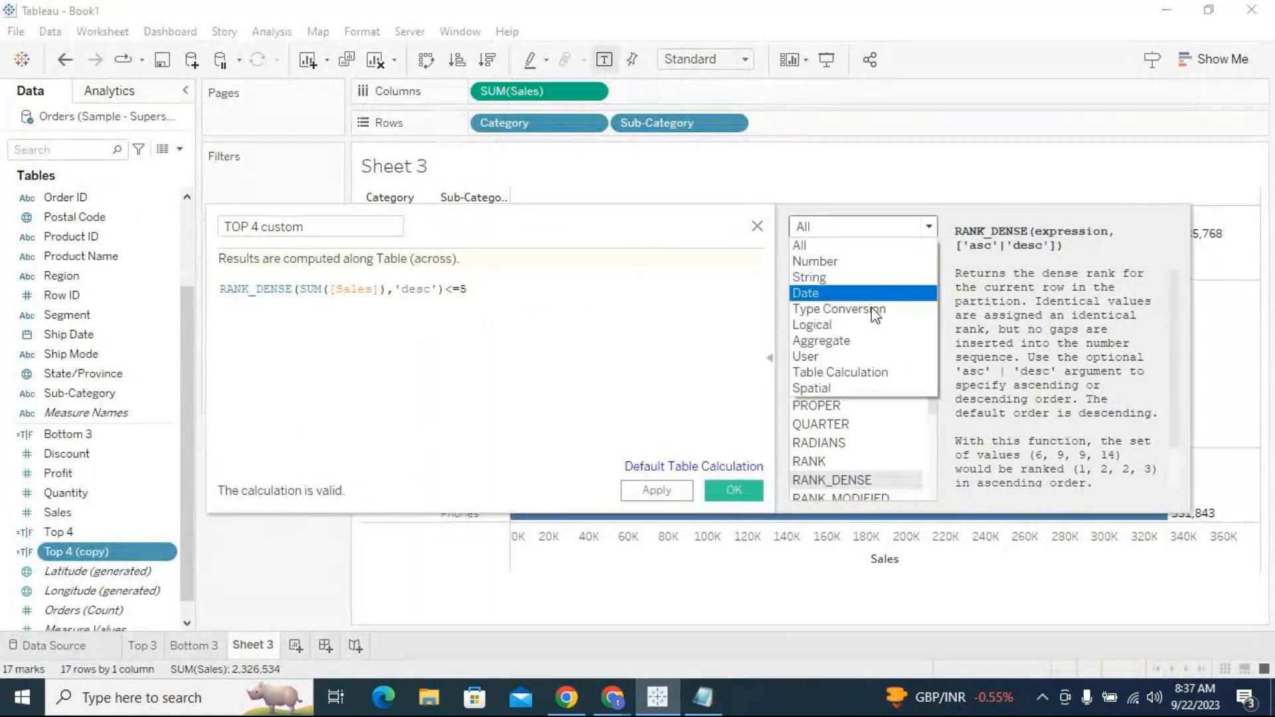
{"action": "left_click", "coordinate": [824, 322]}
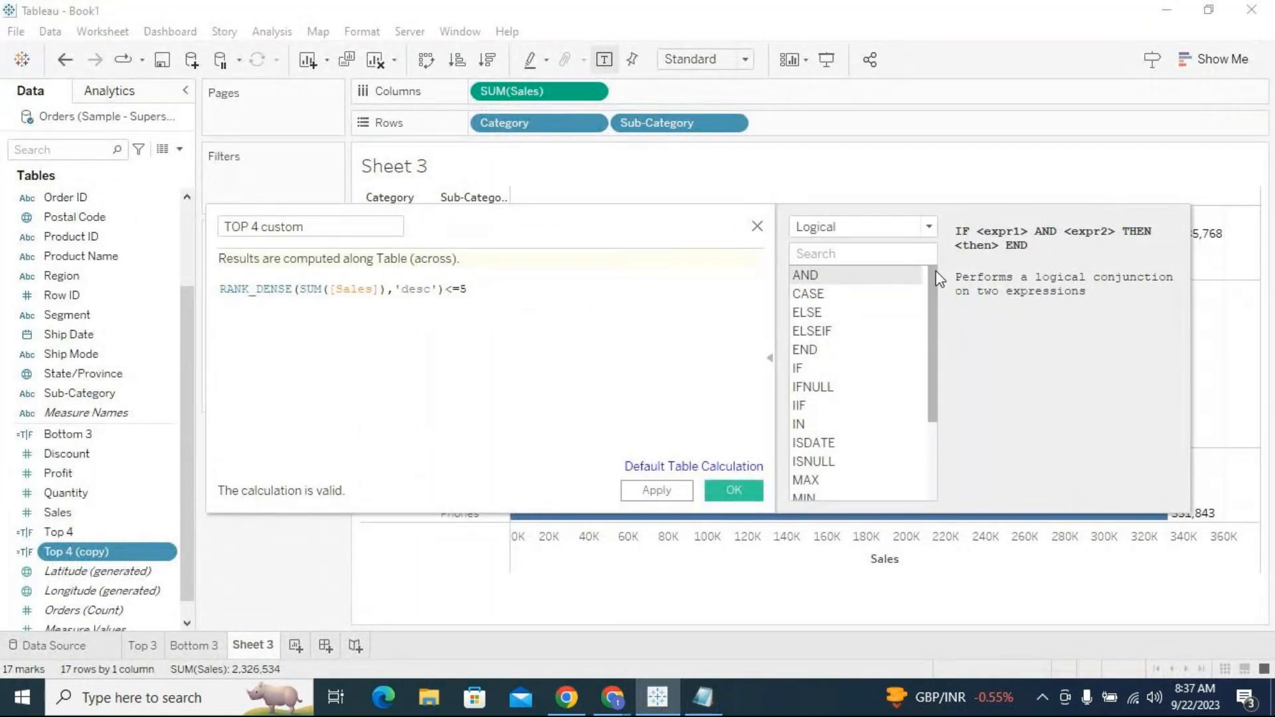
Look through the logical functions and examine the syntax and examples of CASE and IF.
{"action": "left_click_drag", "start_coordinate": [935, 271], "coordinate": [935, 355]}
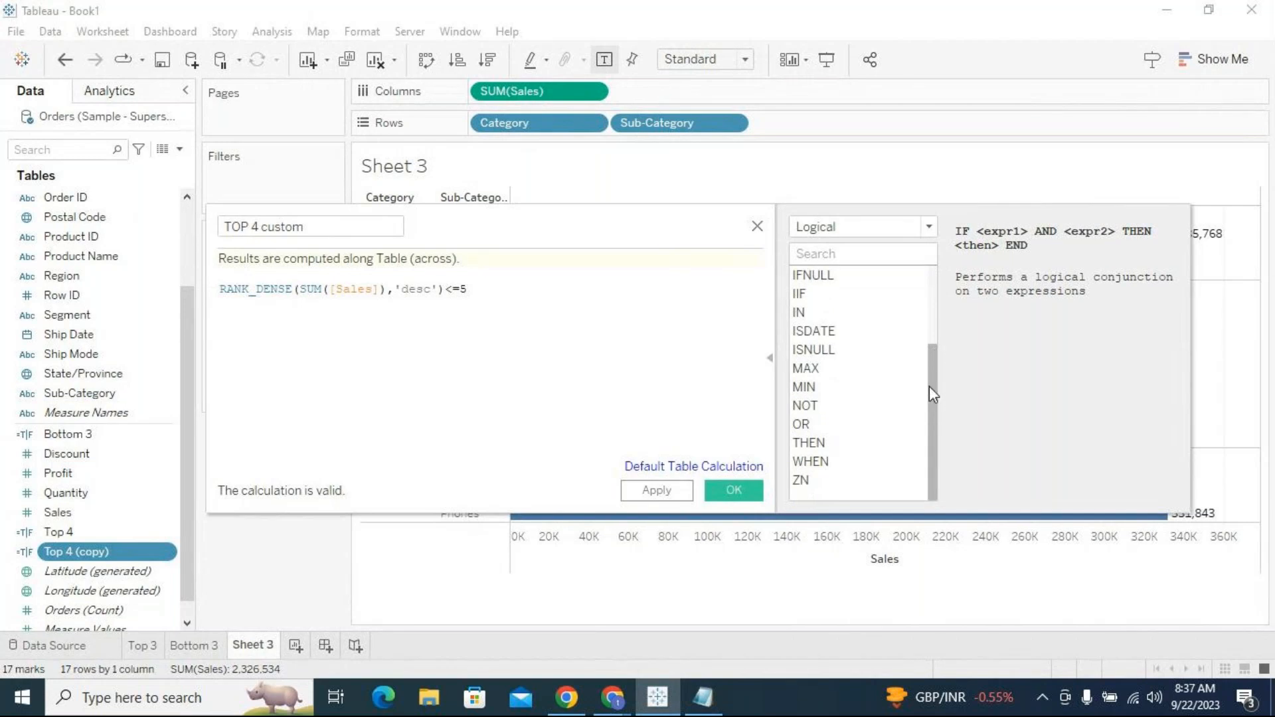
{"action": "scroll", "coordinate": [928, 322], "scroll_direction": "up", "scroll_amount": 1}
{"action": "scroll", "coordinate": [931, 297], "scroll_direction": "up", "scroll_amount": 1}
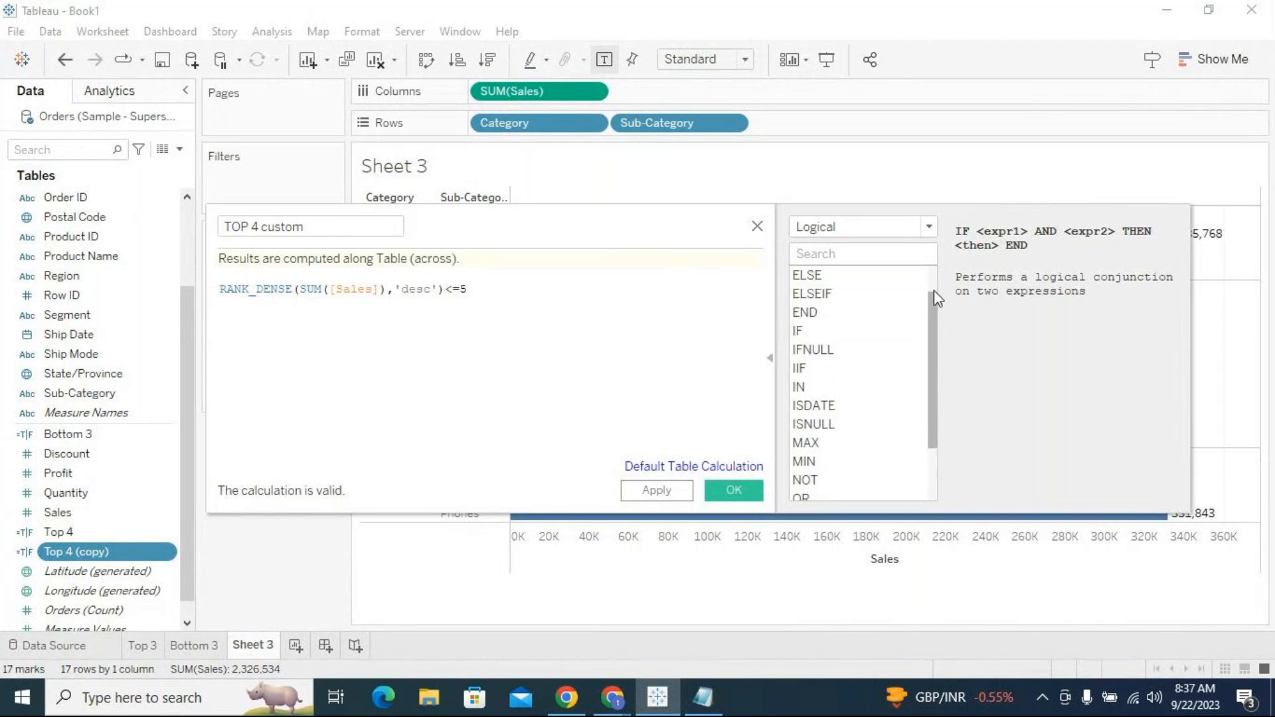
{"action": "scroll", "coordinate": [937, 297], "scroll_direction": "up", "scroll_amount": 1}
{"action": "scroll", "coordinate": [936, 297], "scroll_direction": "down", "scroll_amount": 1}
{"action": "scroll", "coordinate": [938, 285], "scroll_direction": "up", "scroll_amount": 2}
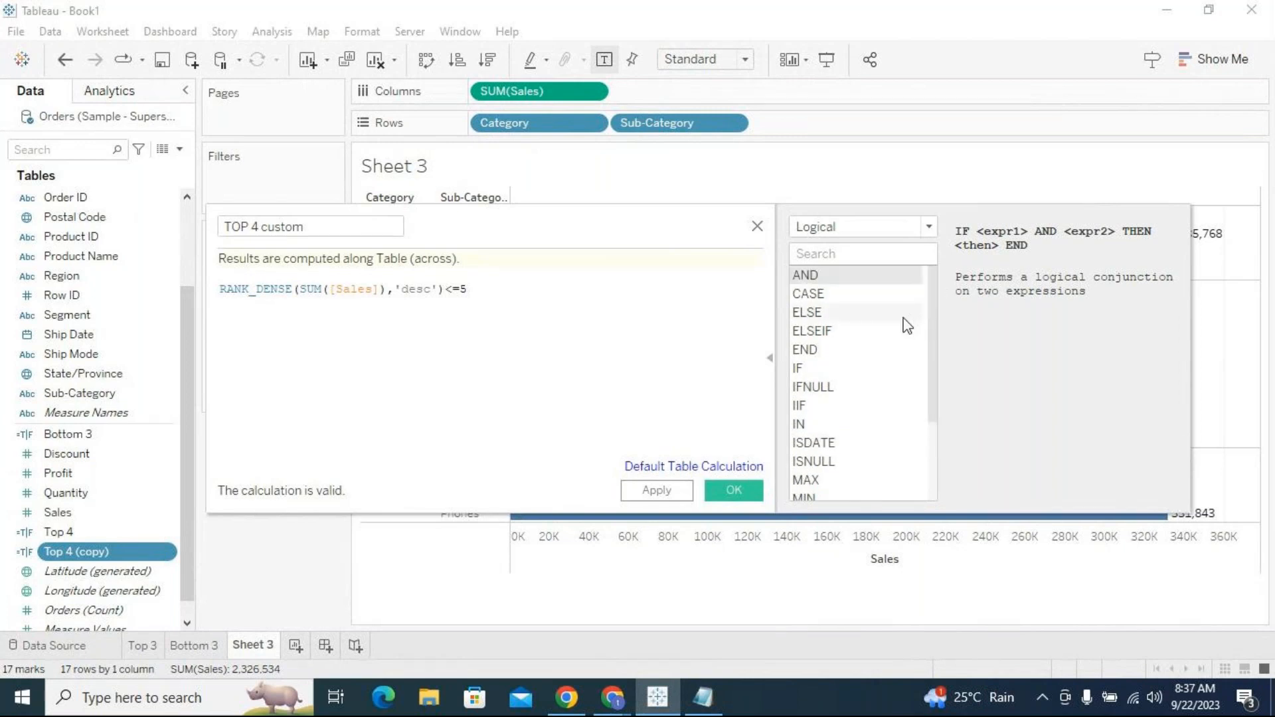
{"action": "left_click", "coordinate": [863, 298]}
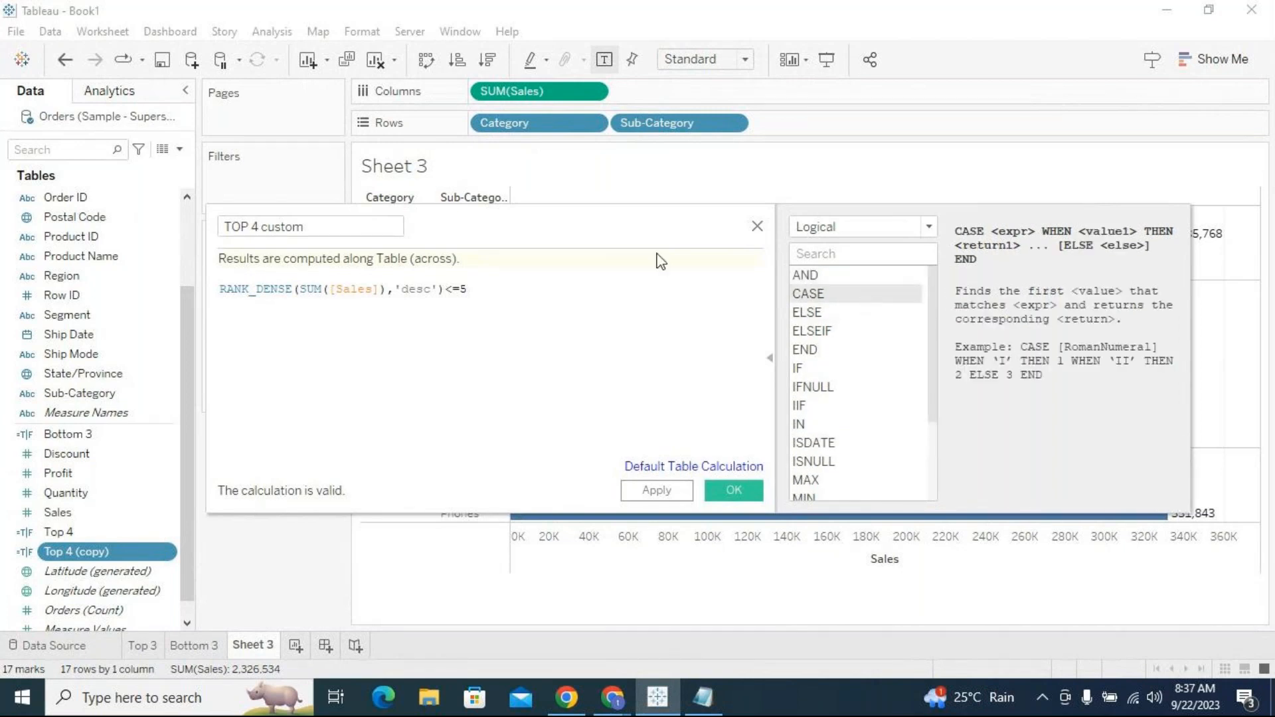
{"action": "left_click_drag", "start_coordinate": [649, 239], "coordinate": [564, 239]}
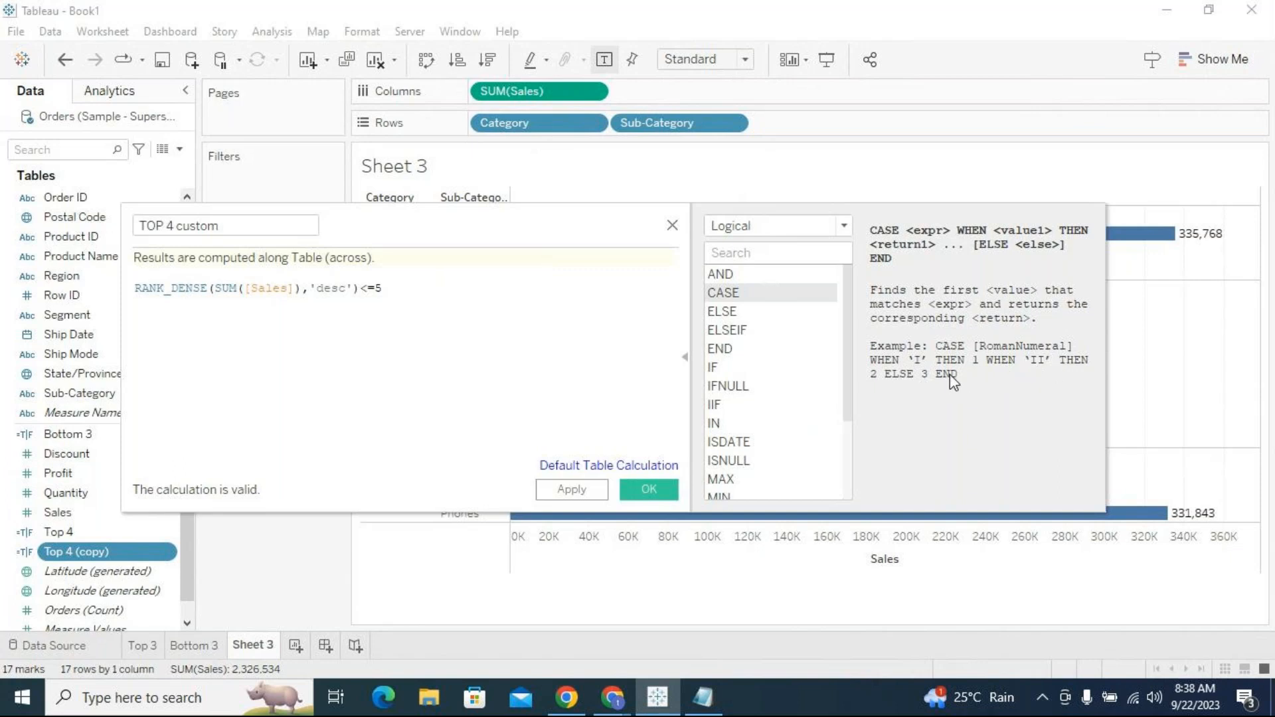
{"action": "left_click", "coordinate": [768, 372]}
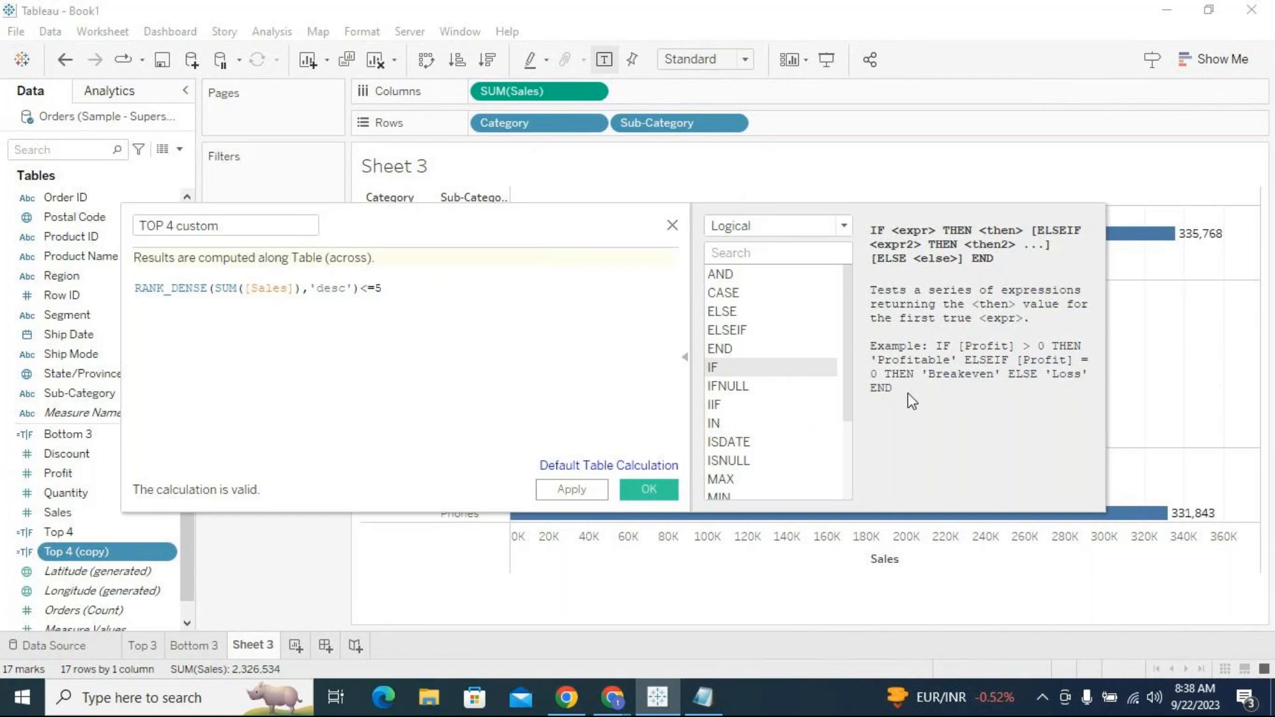
Hide the function reference and put IF in front of the RANK_DENSE expression on the same line.
{"action": "left_click", "coordinate": [686, 355]}
{"action": "left_click_drag", "start_coordinate": [463, 225], "coordinate": [848, 234]}
{"action": "left_click", "coordinate": [522, 301]}
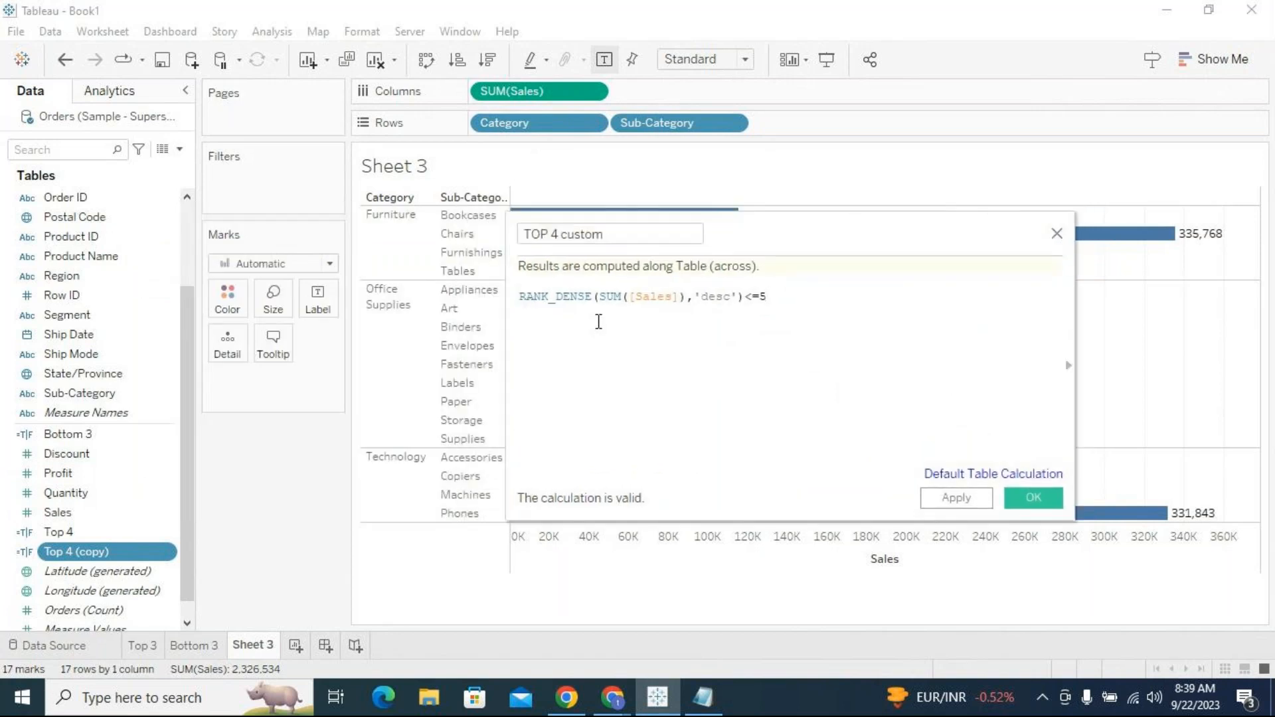
{"action": "key", "text": "Return"}
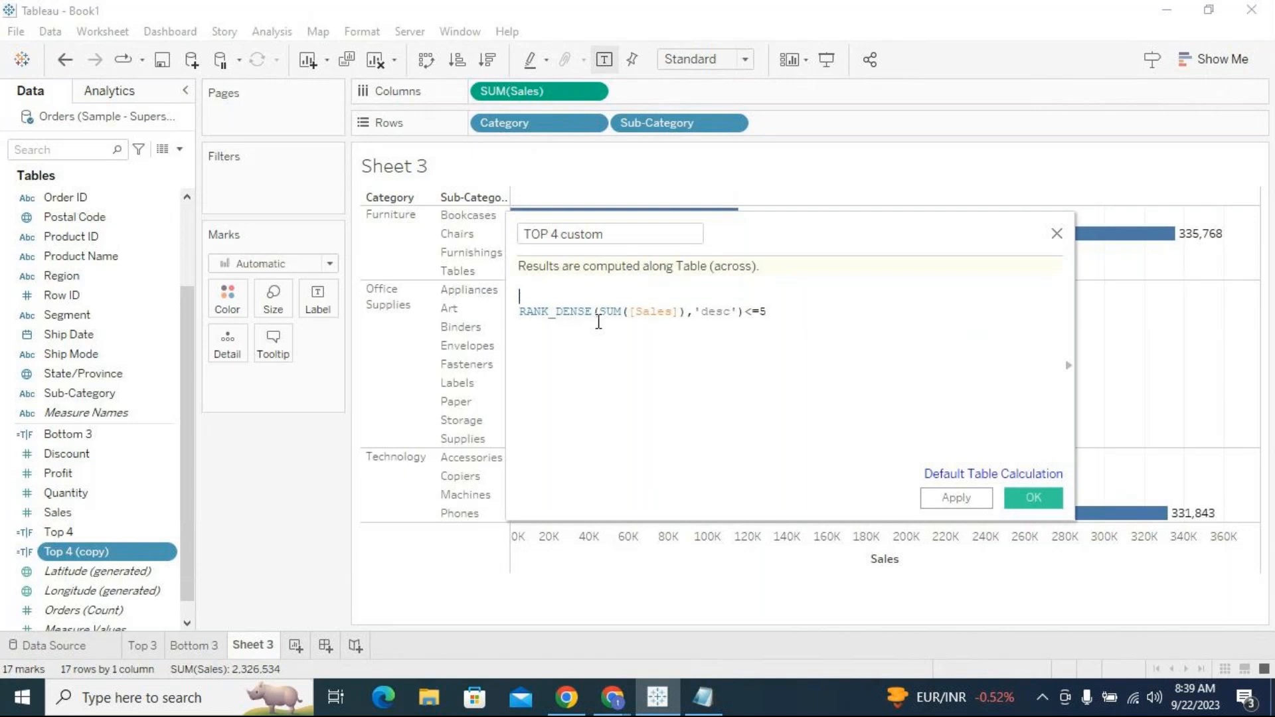
{"action": "type", "text": "IF"}
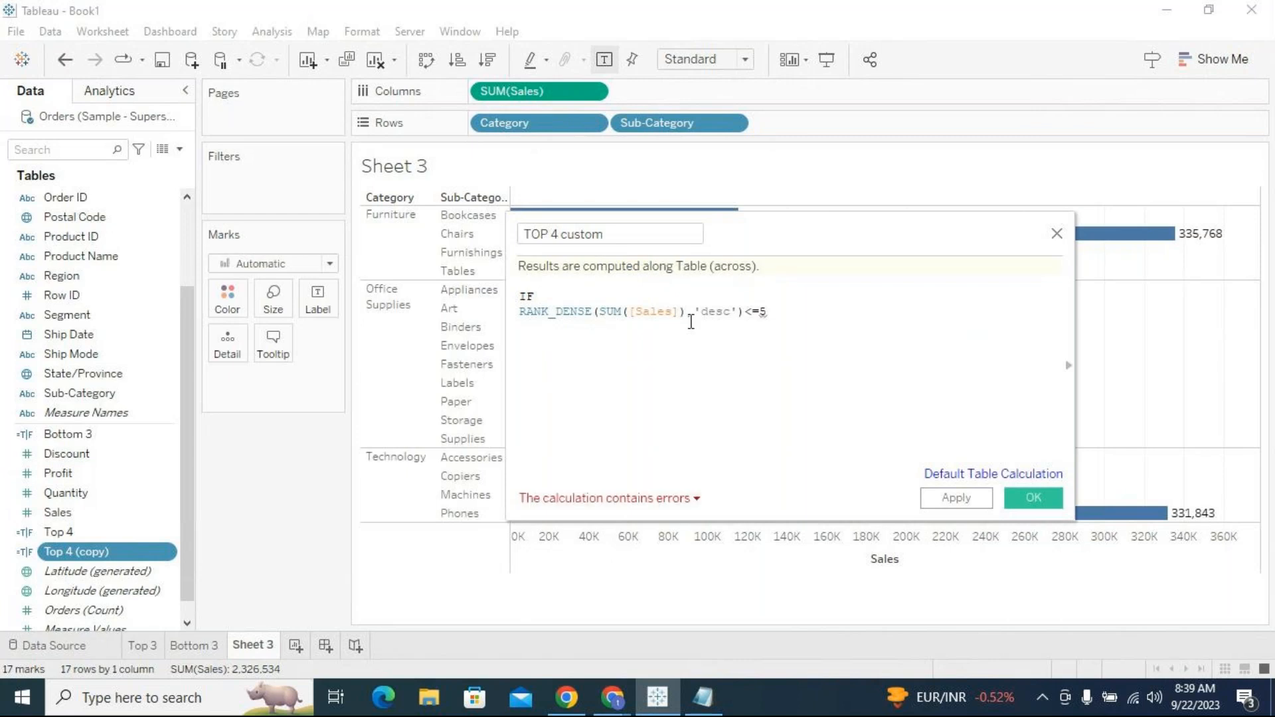
{"action": "key", "text": "Delete"}
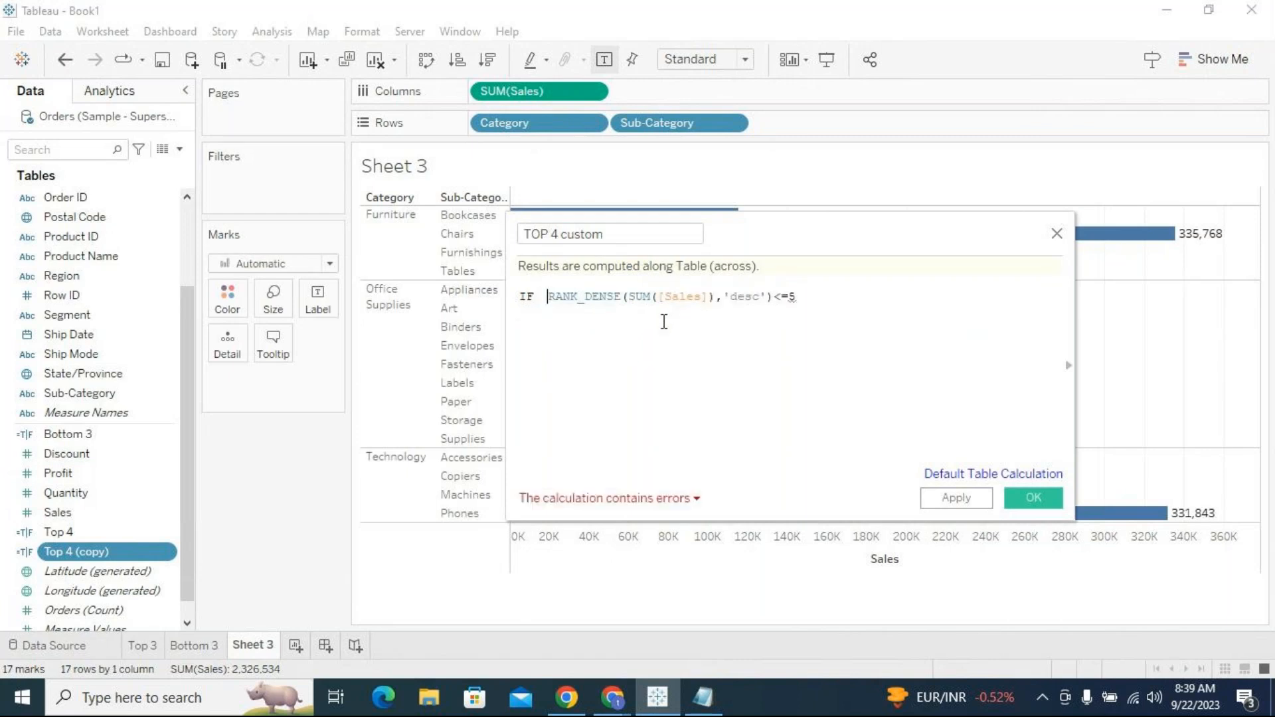
Set the rank limit in the condition to <=4 and append THEN "TOP 4" to the formula.
{"action": "left_click", "coordinate": [799, 298]}
{"action": "key", "text": "BackSpace"}
{"action": "type", "text": "4 "}
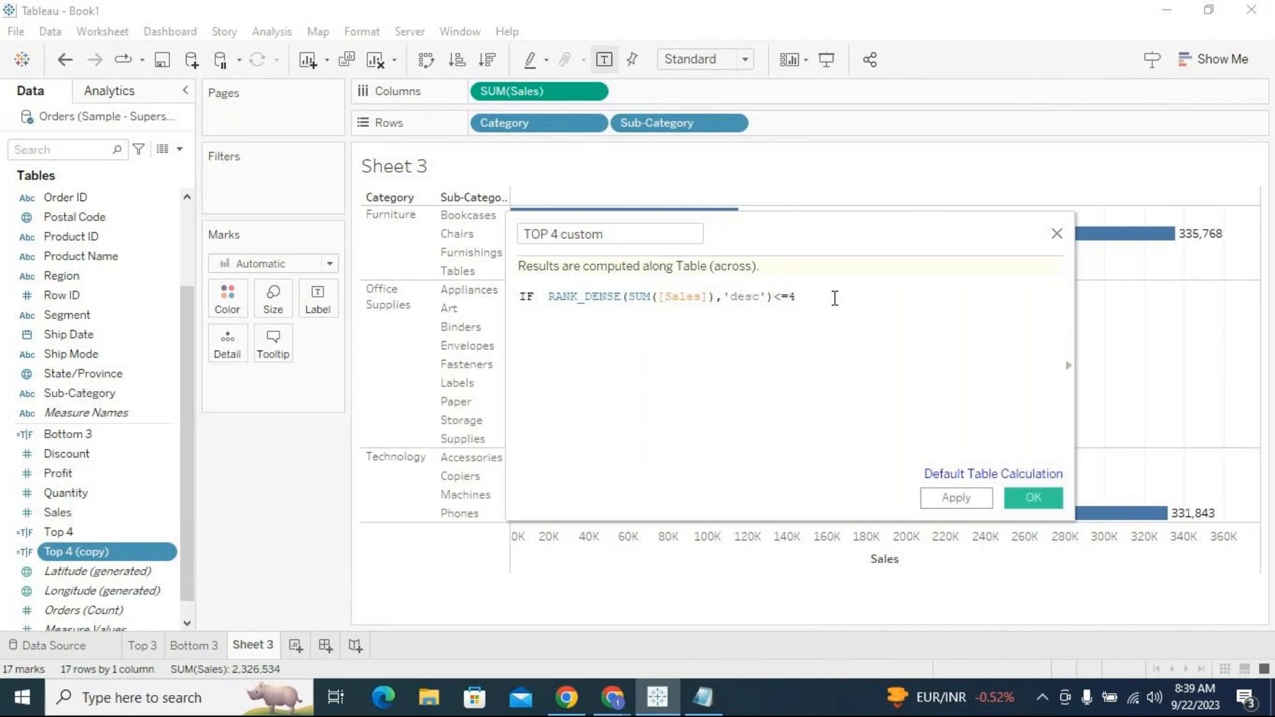
{"action": "type", "text": "THEN"}
{"action": "type", "text": " \"I"}
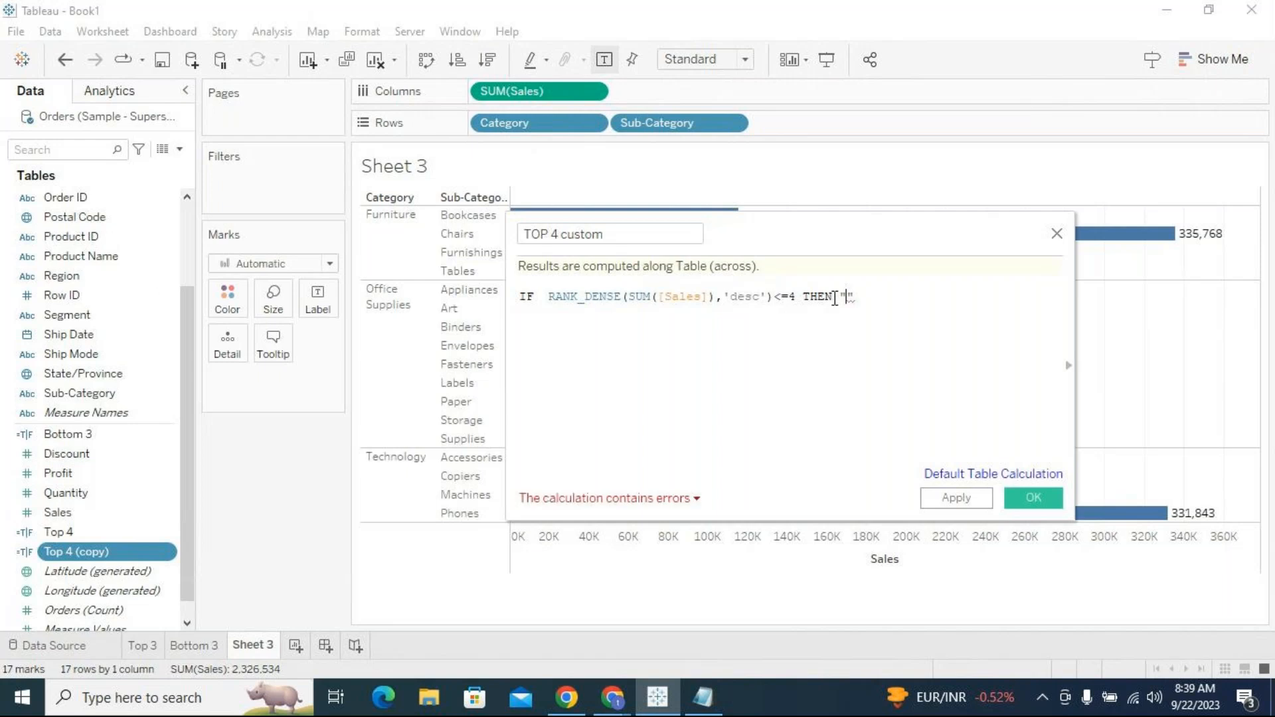
{"action": "type", "text": "Op"}
{"action": "key", "text": "BackSpace"}
{"action": "type", "text": "P 4"}
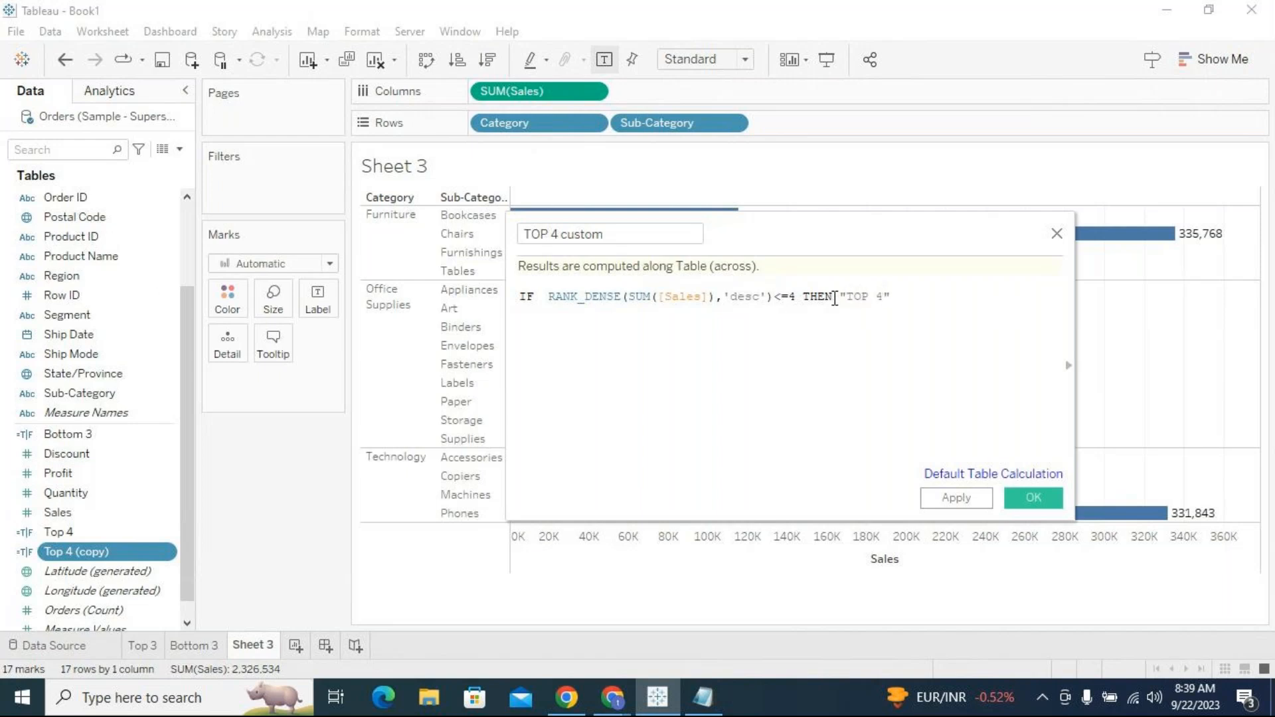
{"action": "left_click", "coordinate": [923, 299]}
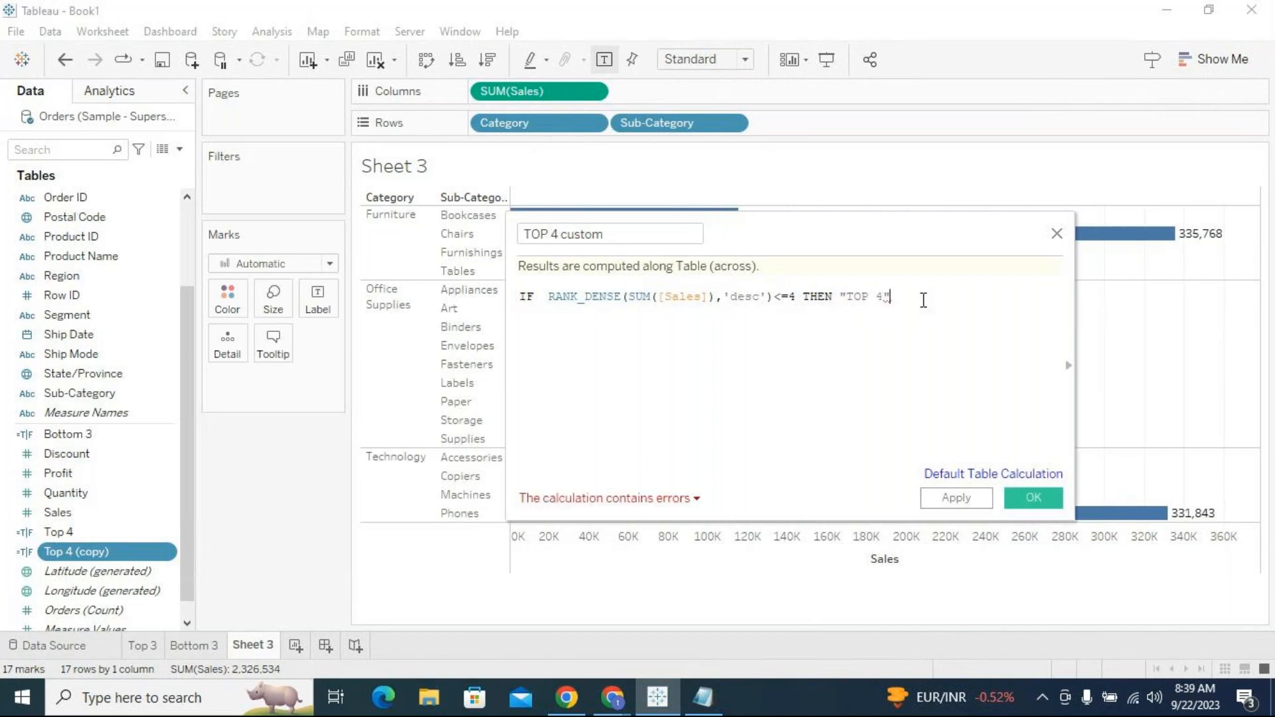
Show the function reference beside the formula again to examine the IF THEN syntax.
{"action": "left_click_drag", "start_coordinate": [893, 296], "coordinate": [840, 296]}
{"action": "left_click_drag", "start_coordinate": [848, 236], "coordinate": [689, 241]}
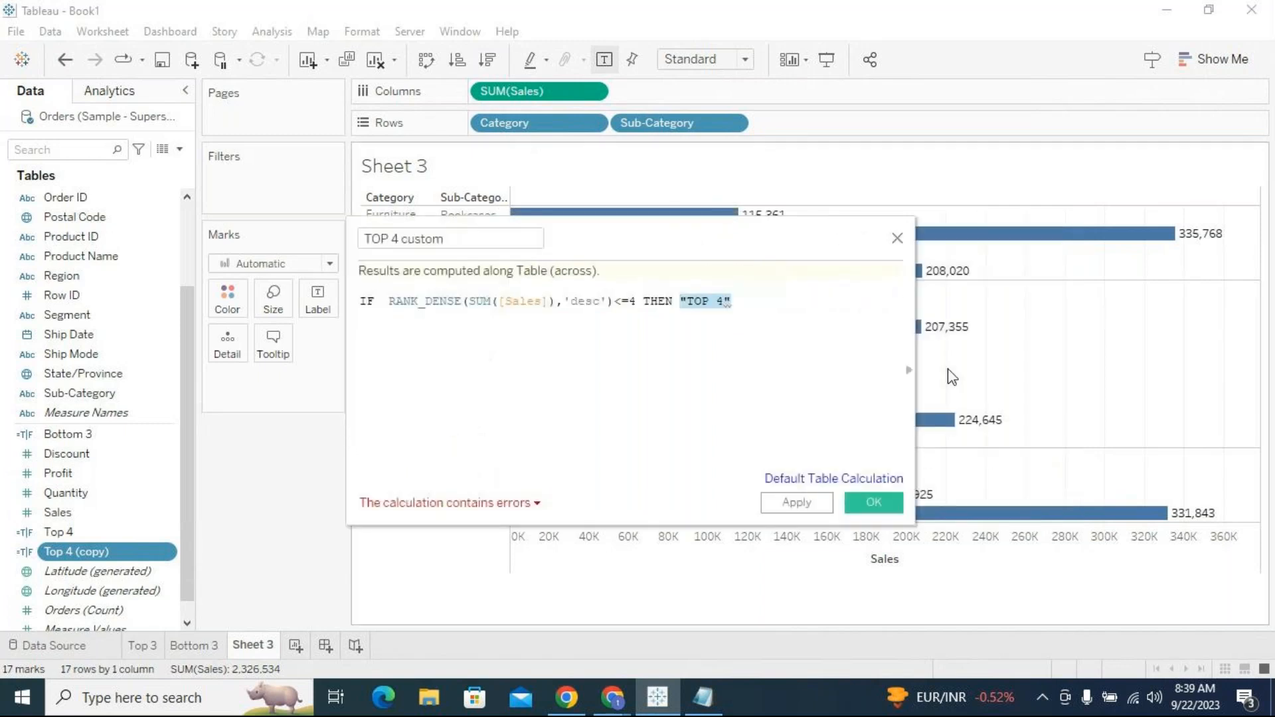
{"action": "left_click", "coordinate": [907, 370]}
{"action": "left_click", "coordinate": [838, 385]}
{"action": "left_click_drag", "start_coordinate": [785, 244], "coordinate": [651, 256]}
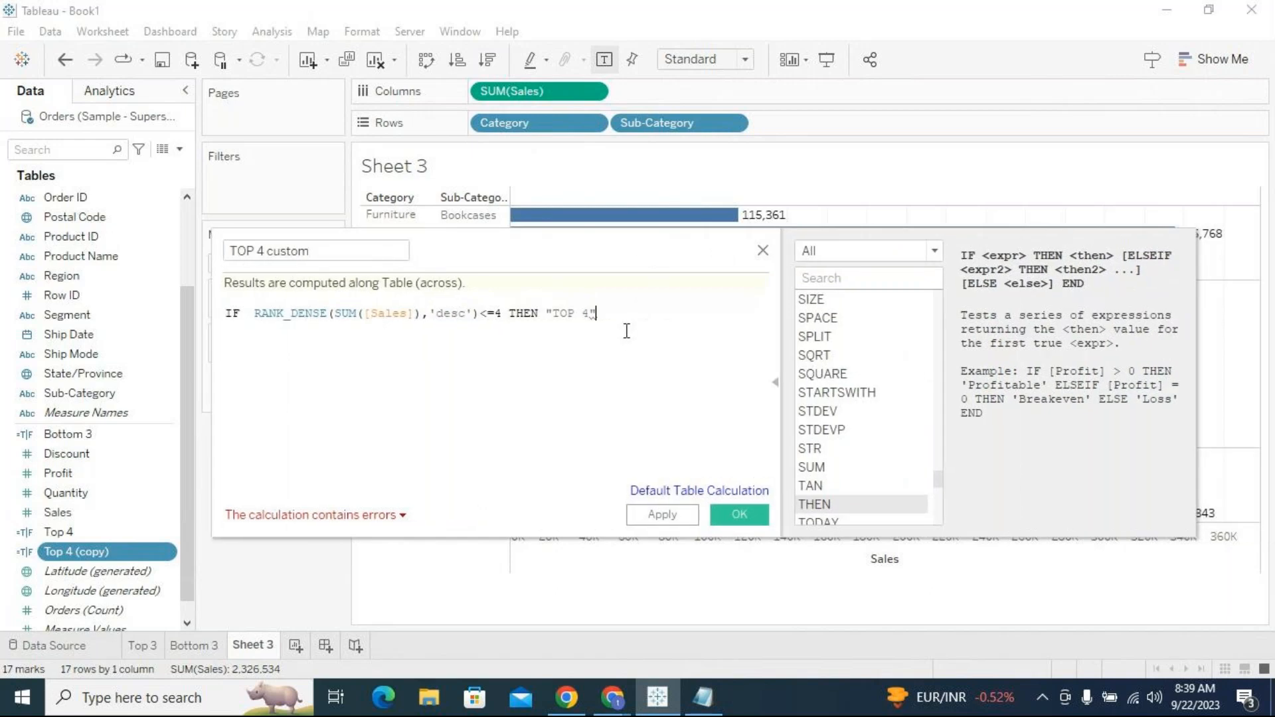
Switch to Notepad, add the line STRING ----> beneath the dashed separator, and return to the Tableau calculation.
{"action": "left_click_drag", "start_coordinate": [606, 313], "coordinate": [545, 313]}
{"action": "left_click_drag", "start_coordinate": [600, 313], "coordinate": [546, 313]}
{"action": "left_click", "coordinate": [703, 698]}
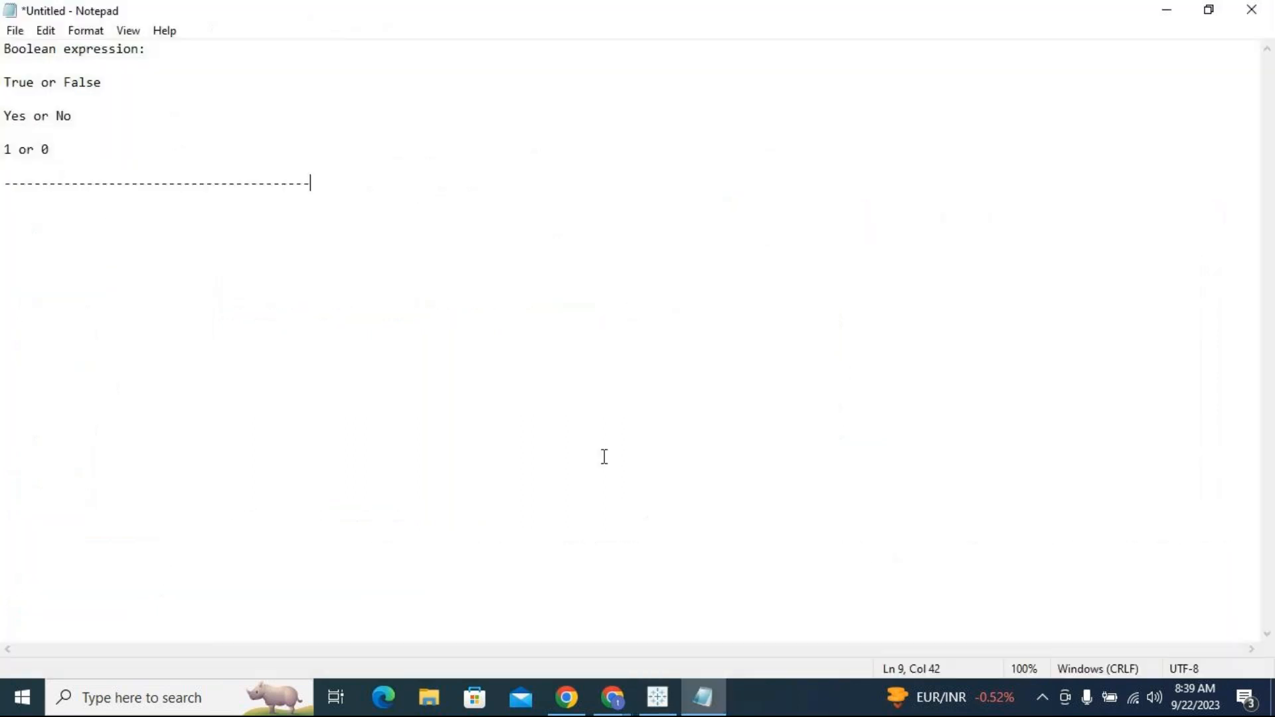
{"action": "key", "text": "Return"}
{"action": "key", "text": "Return"}
{"action": "type", "text": "STRIN"}
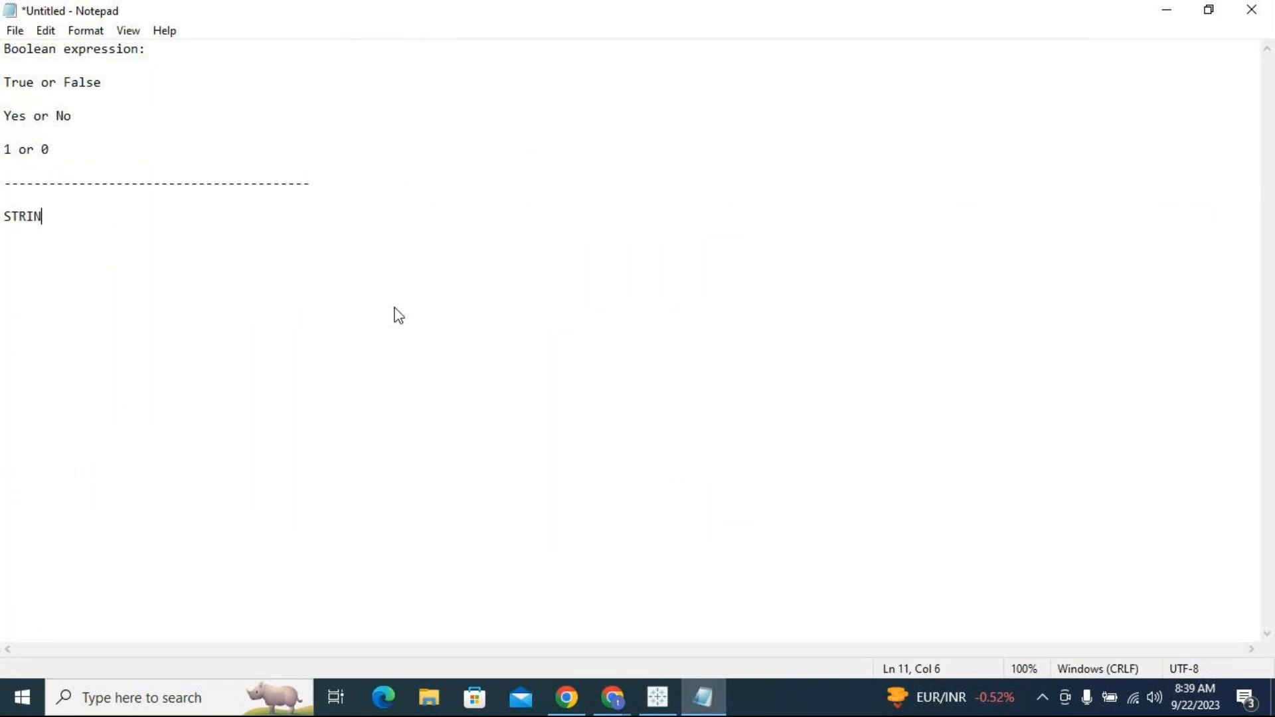
{"action": "type", "text": "G ---->"}
{"action": "left_click", "coordinate": [1270, 8]}
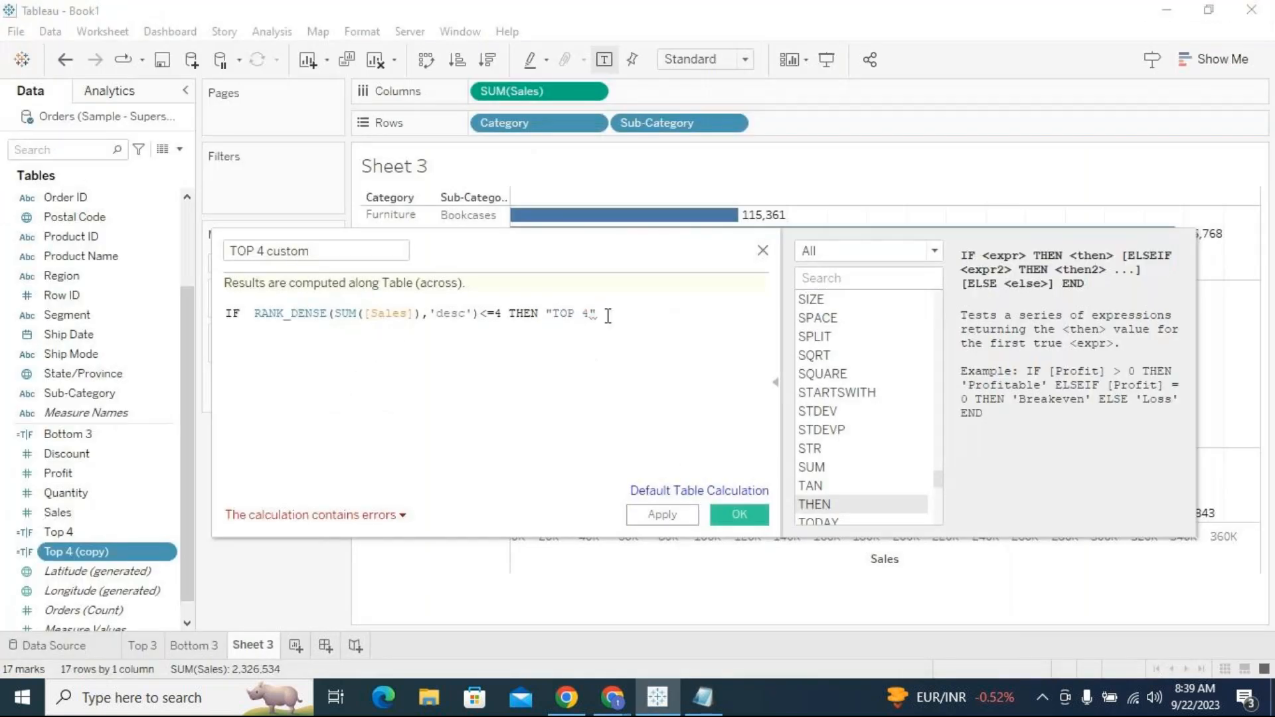
Highlight the "TOP 4" text after THEN, with and without its quotation marks, to examine the string value.
{"action": "left_click_drag", "start_coordinate": [602, 314], "coordinate": [545, 314]}
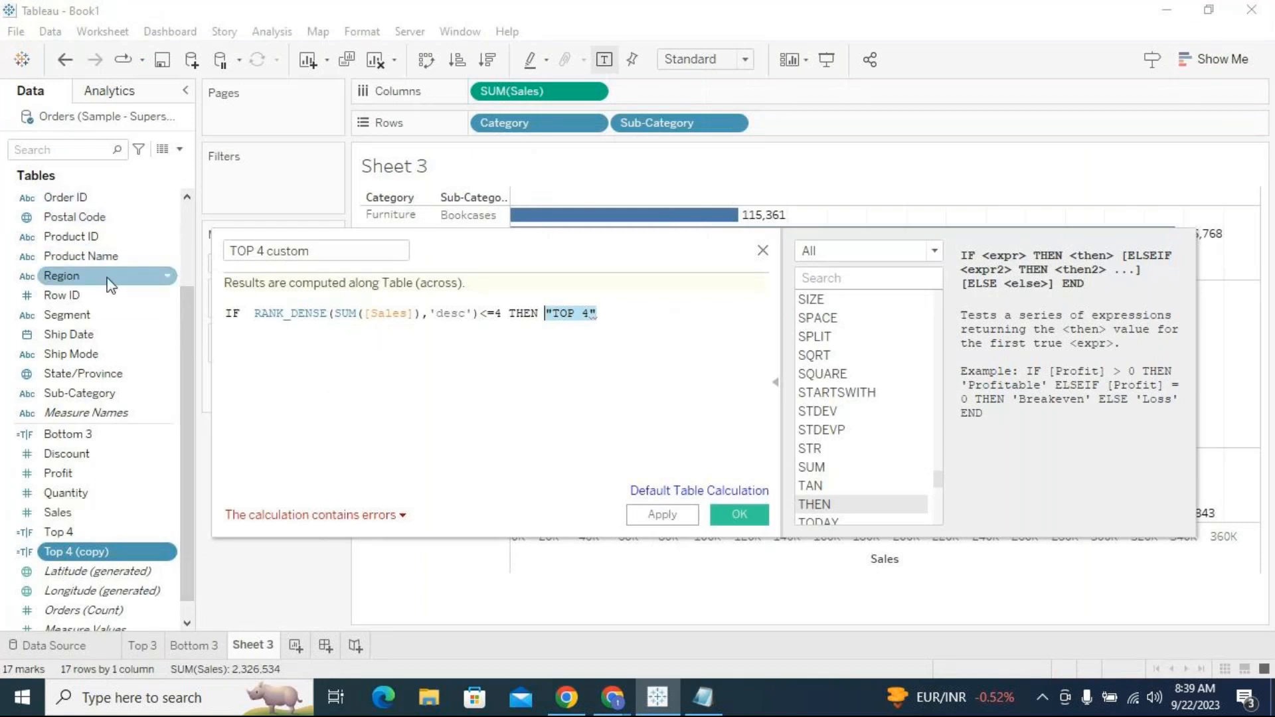
{"action": "left_click", "coordinate": [438, 410]}
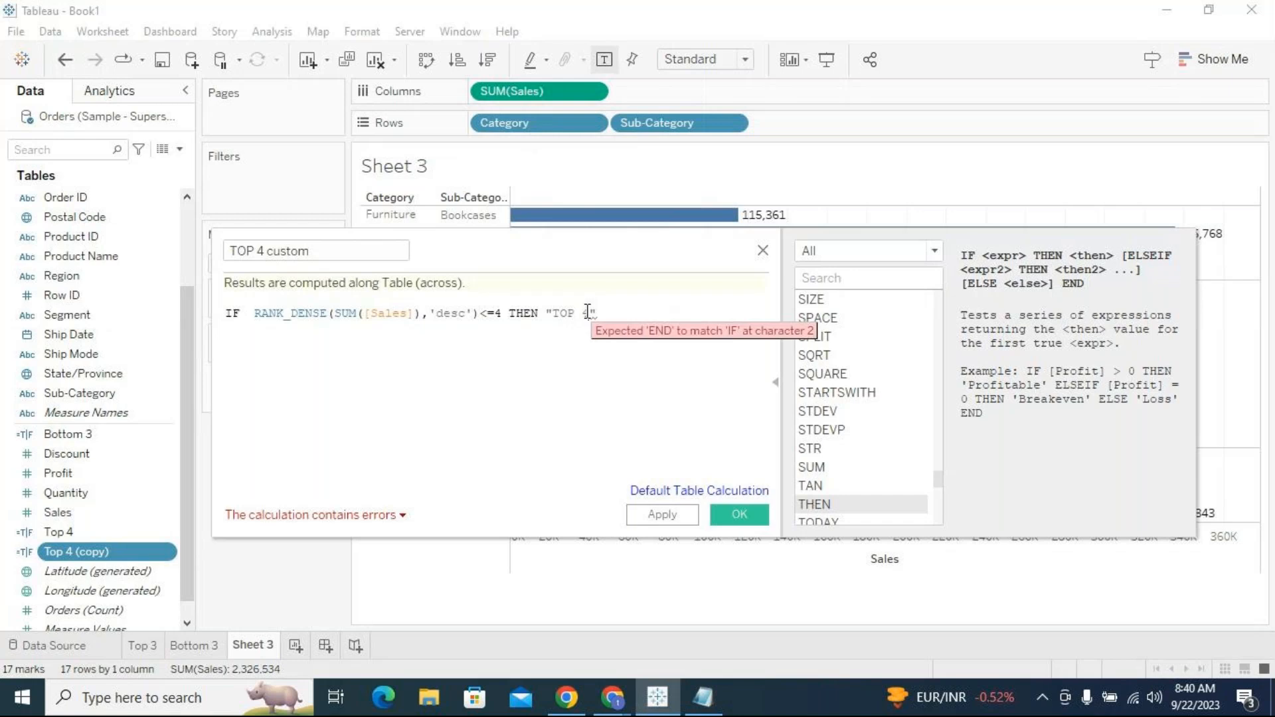
{"action": "left_click_drag", "start_coordinate": [587, 312], "coordinate": [552, 311]}
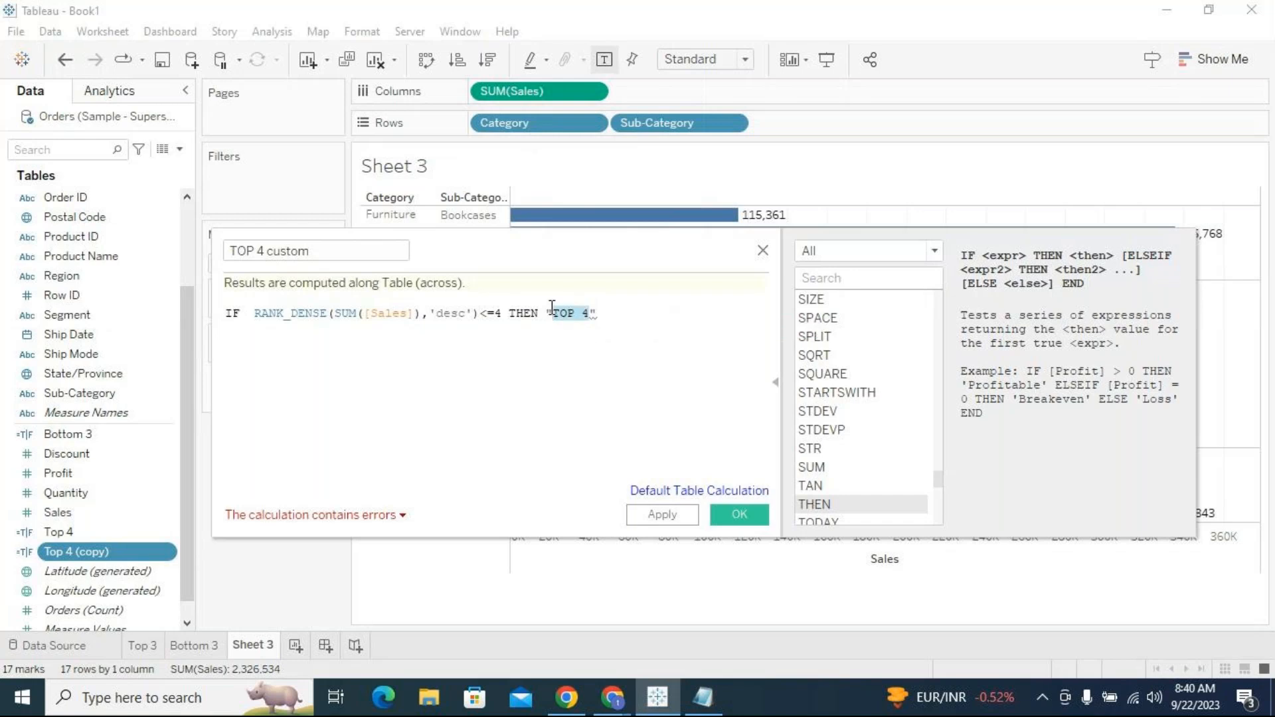
{"action": "left_click", "coordinate": [555, 326]}
{"action": "left_click_drag", "start_coordinate": [545, 312], "coordinate": [614, 320]}
Add ELSE "Others" on a new line beneath the IF condition in the formula.
{"action": "left_click", "coordinate": [614, 318]}
{"action": "key", "text": "Return"}
{"action": "type", "text": "ELSE"}
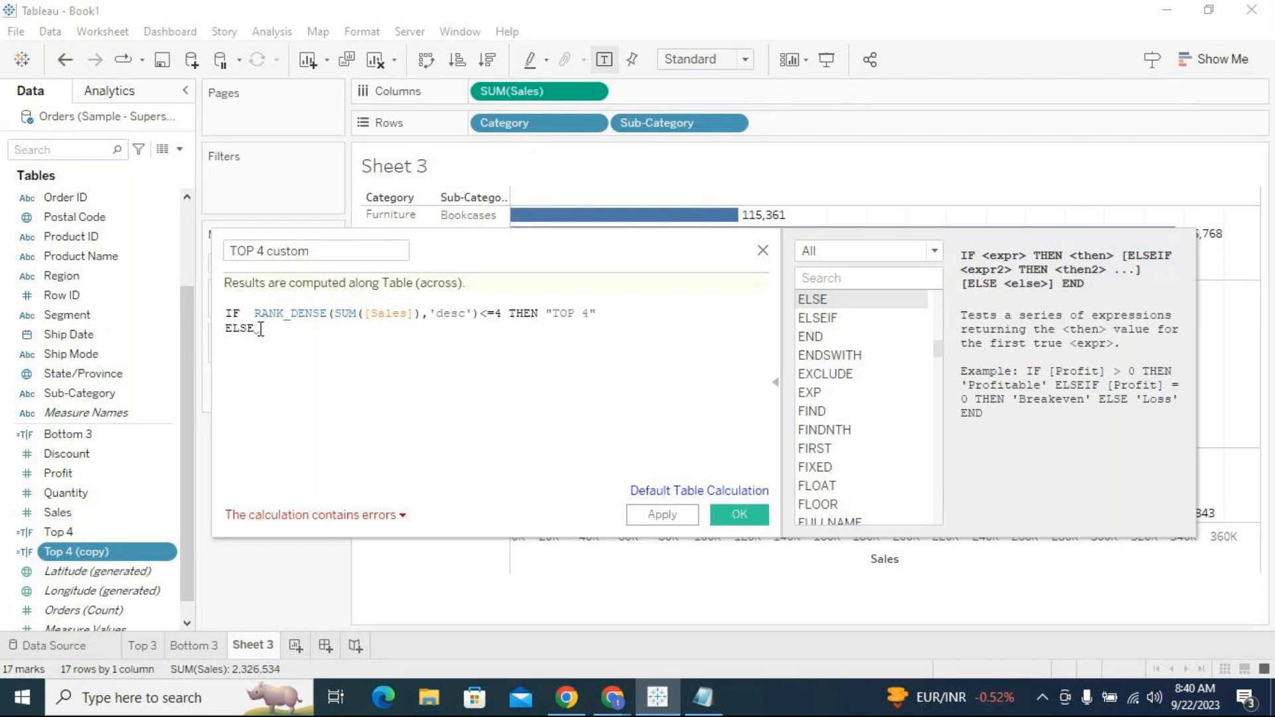
{"action": "type", "text": "\"\""}
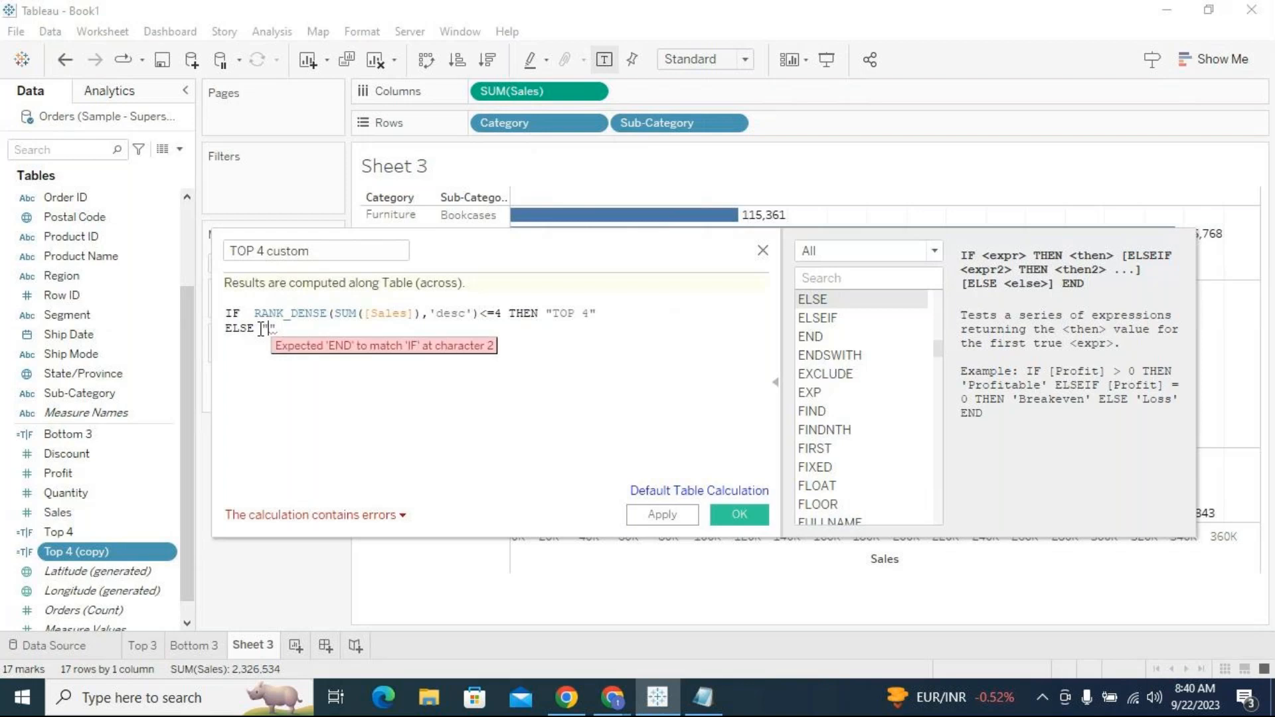
{"action": "type", "text": "oTHERS"}
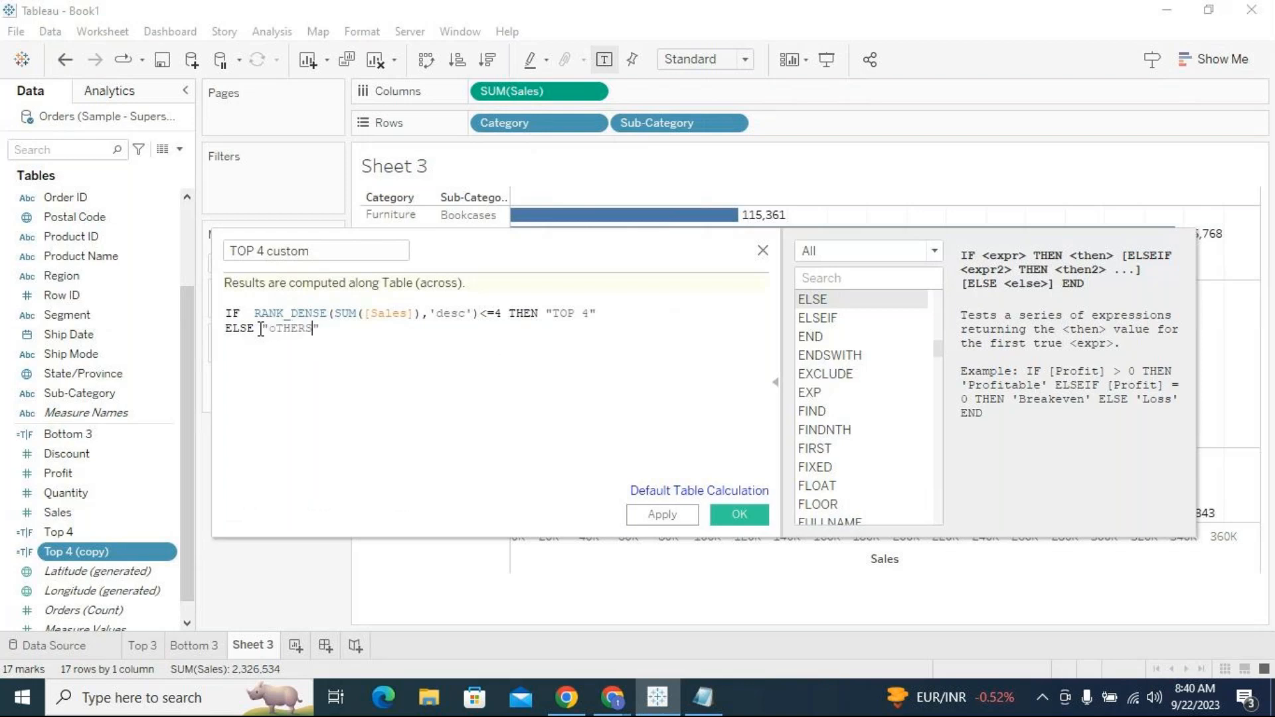
{"action": "key", "text": "BackSpace"}
{"action": "key", "text": "BackSpace"}
{"action": "key", "text": "BackSpace"}
{"action": "key", "text": "BackSpace"}
{"action": "key", "text": "BackSpace"}
{"action": "key", "text": "BackSpace"}
{"action": "type", "text": "Others"}
Close the formula with END on its own line, shift the calculation editor upward and hide the function reference.
{"action": "key", "text": "End"}
{"action": "key", "text": "Return"}
{"action": "type", "text": "END"}
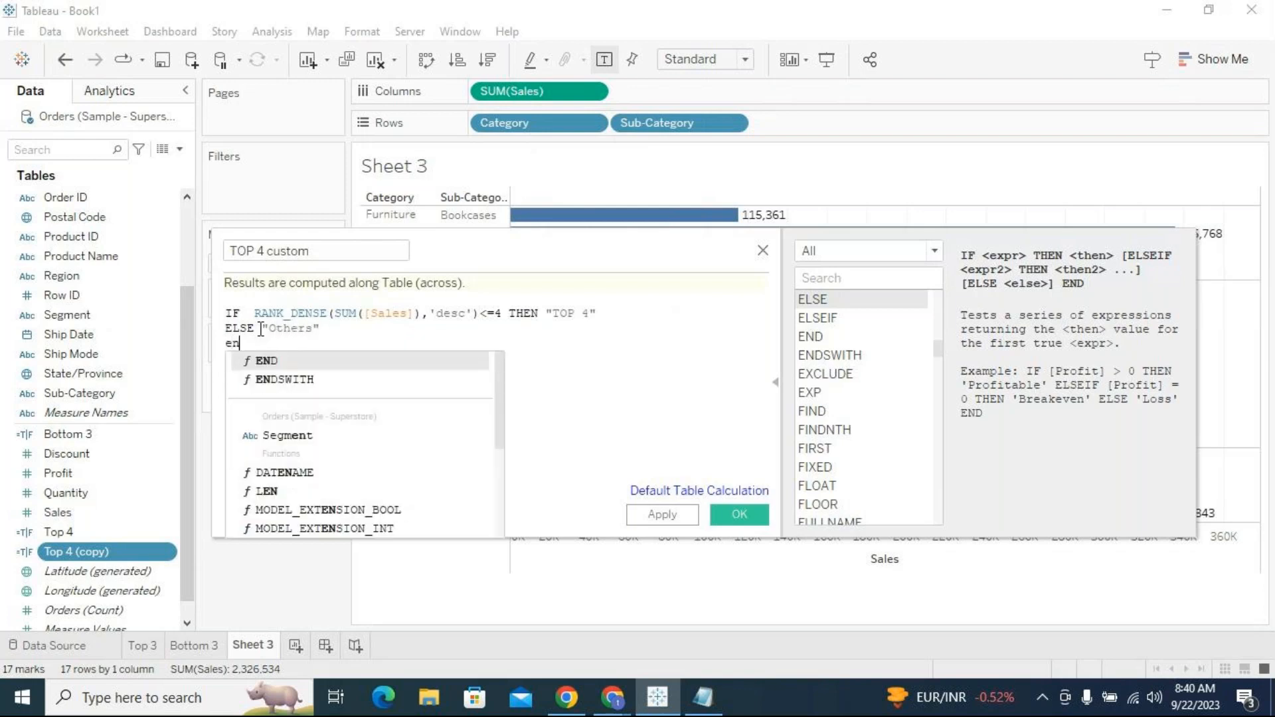
{"action": "left_click_drag", "start_coordinate": [476, 268], "coordinate": [484, 212]}
{"action": "left_click", "coordinate": [782, 327]}
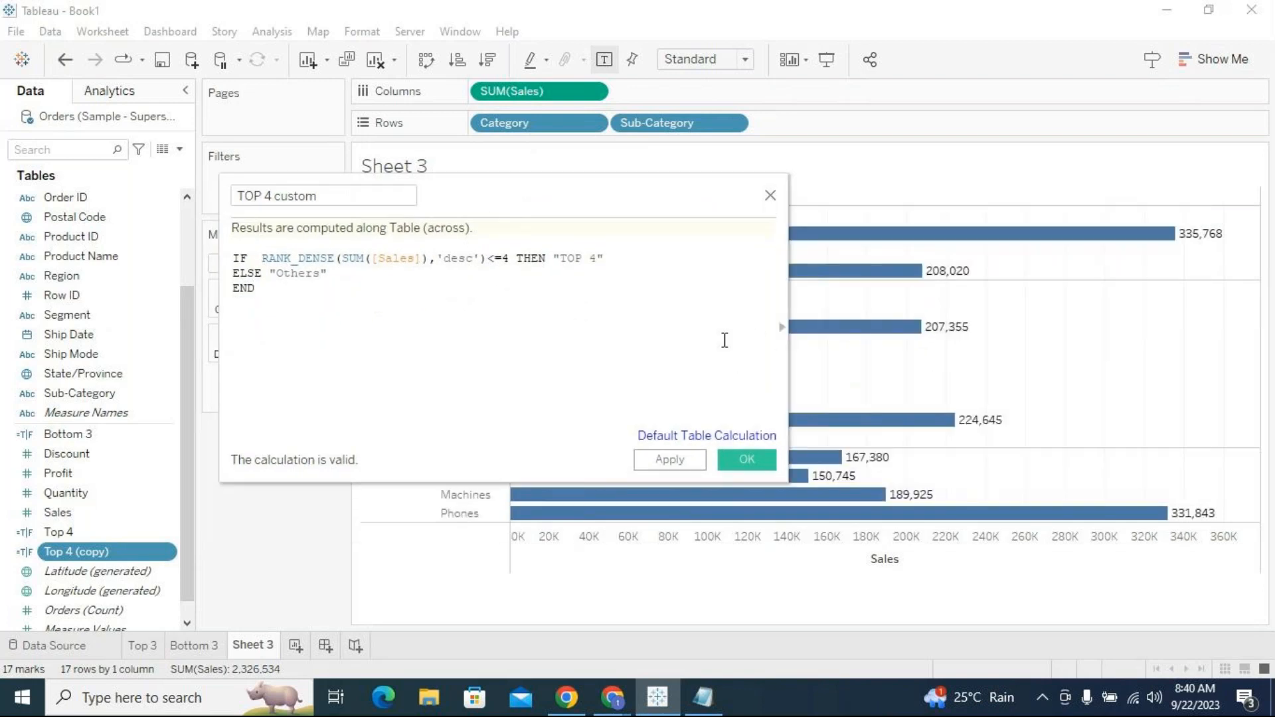
Show the function reference again and compare the rank condition and "TOP 4" result with the IF syntax.
{"action": "left_click", "coordinate": [779, 332]}
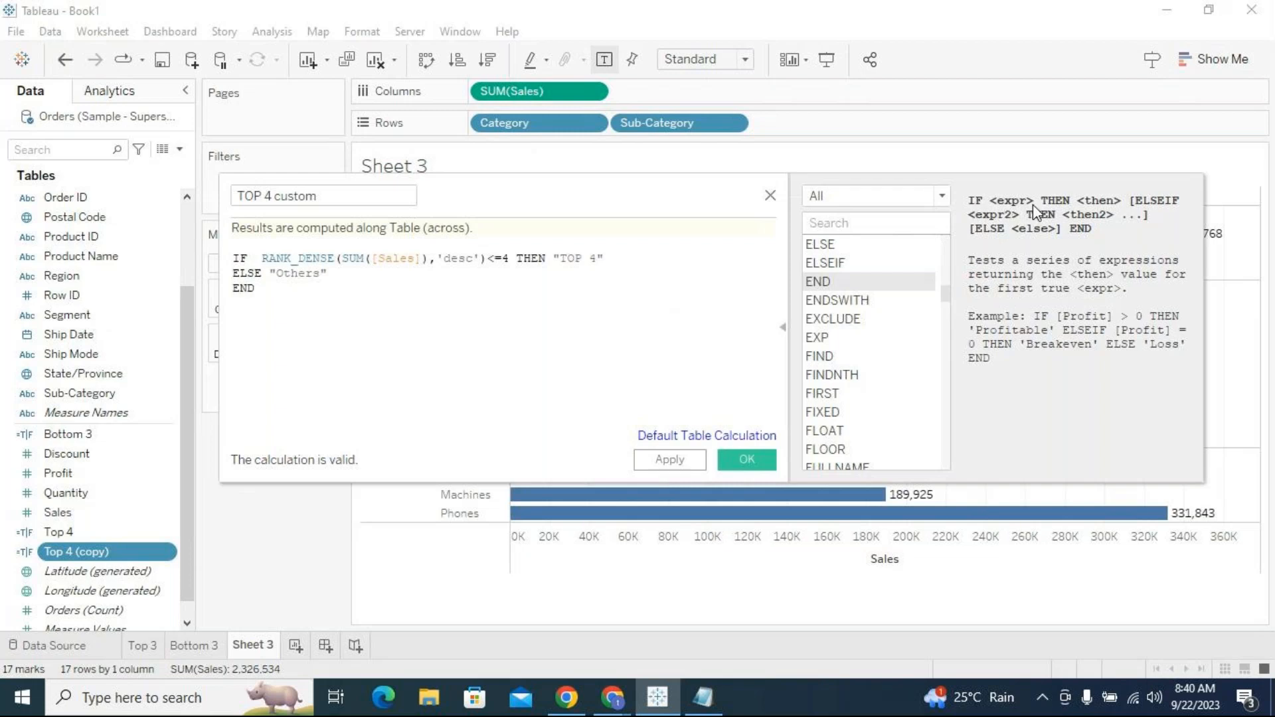
{"action": "left_click_drag", "start_coordinate": [263, 257], "coordinate": [508, 261]}
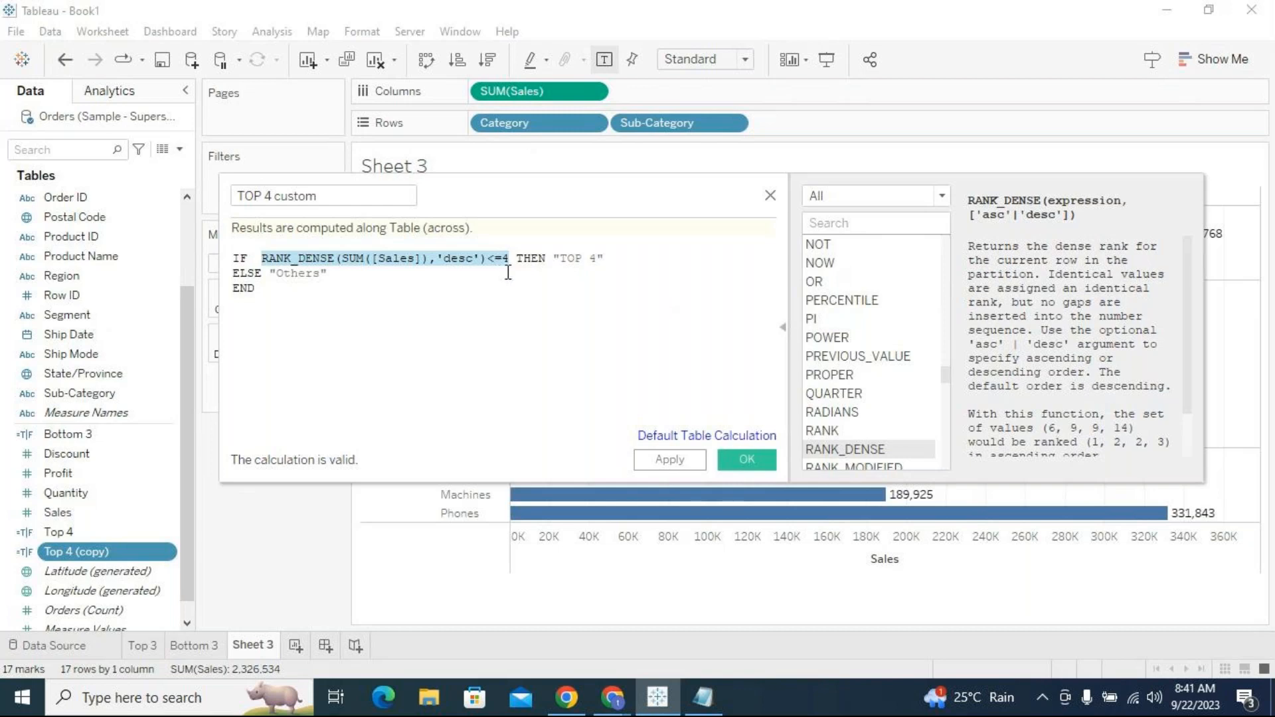
{"action": "left_click", "coordinate": [514, 259]}
{"action": "left_click_drag", "start_coordinate": [513, 258], "coordinate": [262, 258]}
{"action": "left_click", "coordinate": [516, 284]}
{"action": "left_click_drag", "start_coordinate": [555, 258], "coordinate": [605, 258]}
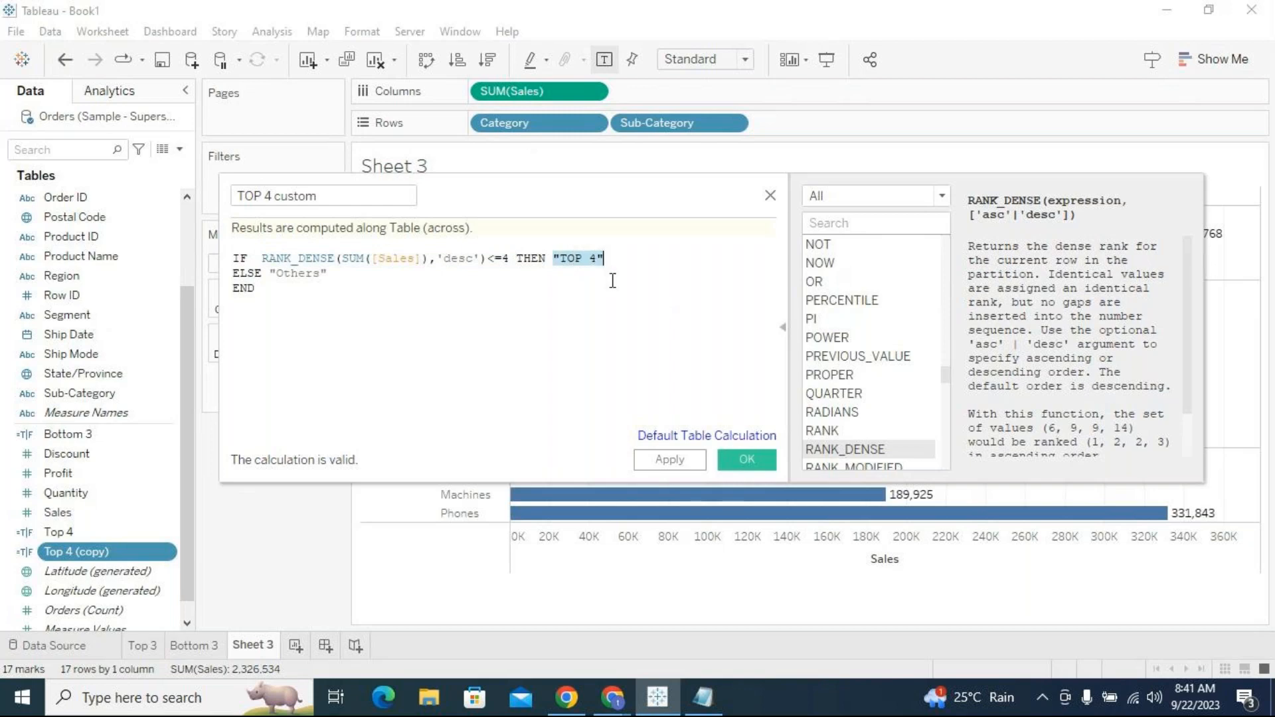
{"action": "left_click", "coordinate": [338, 273]}
Apply and save the TOP 4 custom calculation, and add it to Rows after Sub-Category.
{"action": "left_click", "coordinate": [680, 468]}
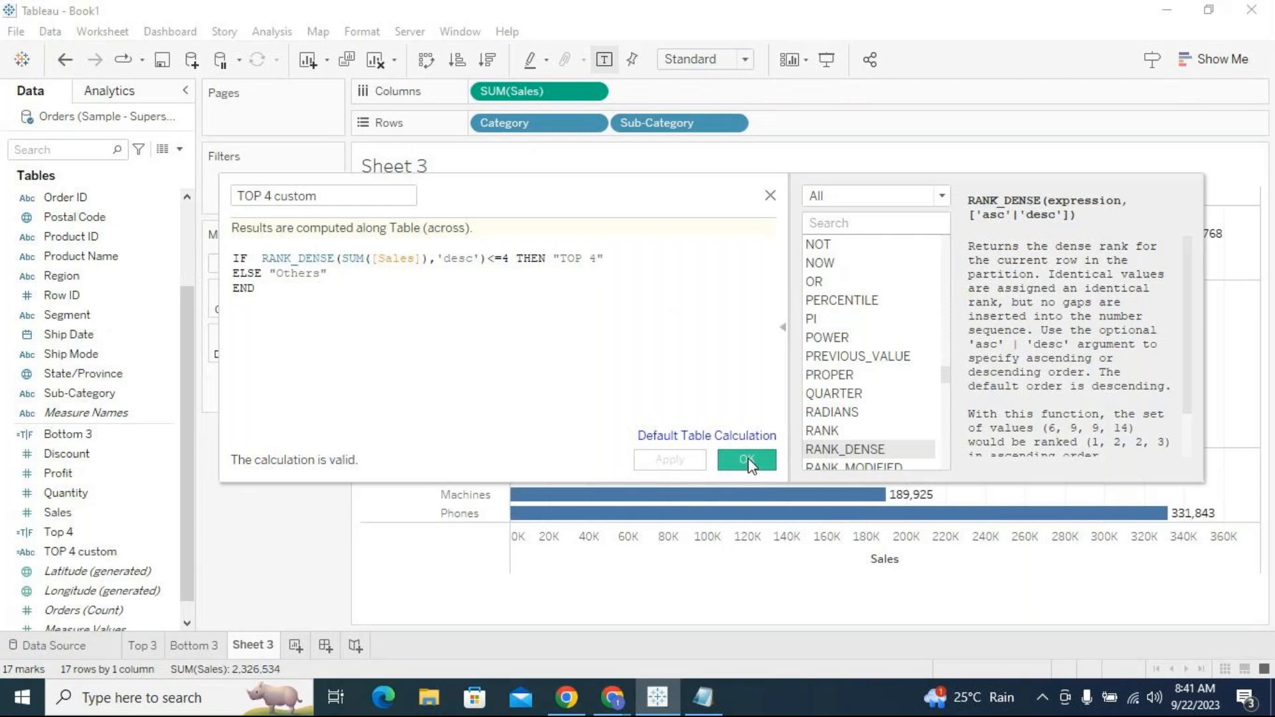
{"action": "left_click", "coordinate": [747, 461]}
{"action": "left_click_drag", "start_coordinate": [85, 553], "coordinate": [830, 119]}
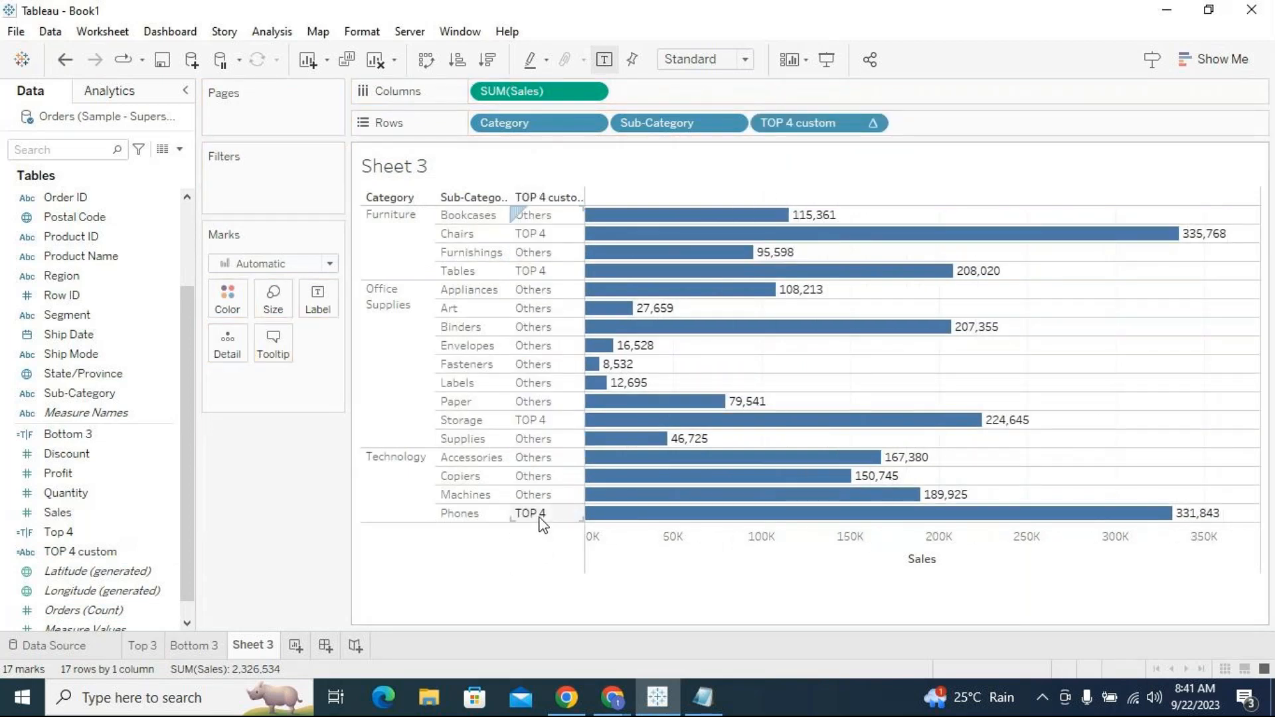
Check the TOP 4 custom labels of the Storage and Appliances rows and clear the selection.
{"action": "left_click", "coordinate": [544, 424]}
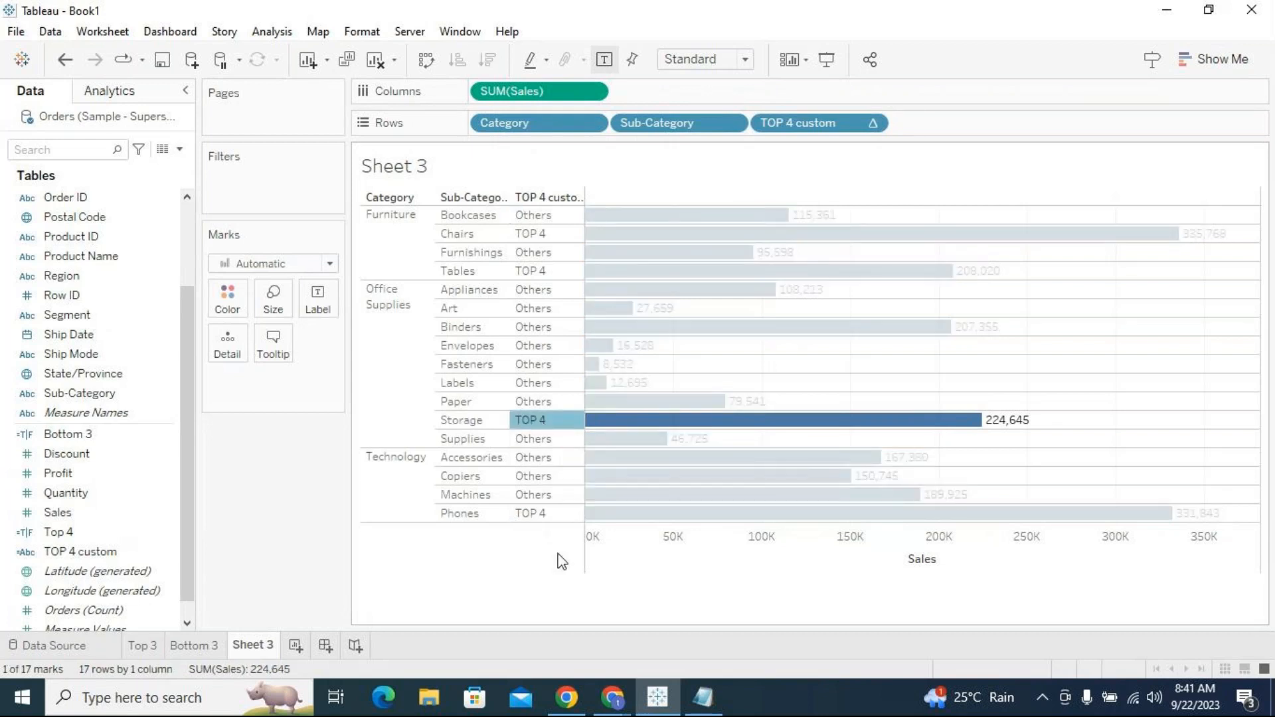
{"action": "left_click", "coordinate": [543, 288]}
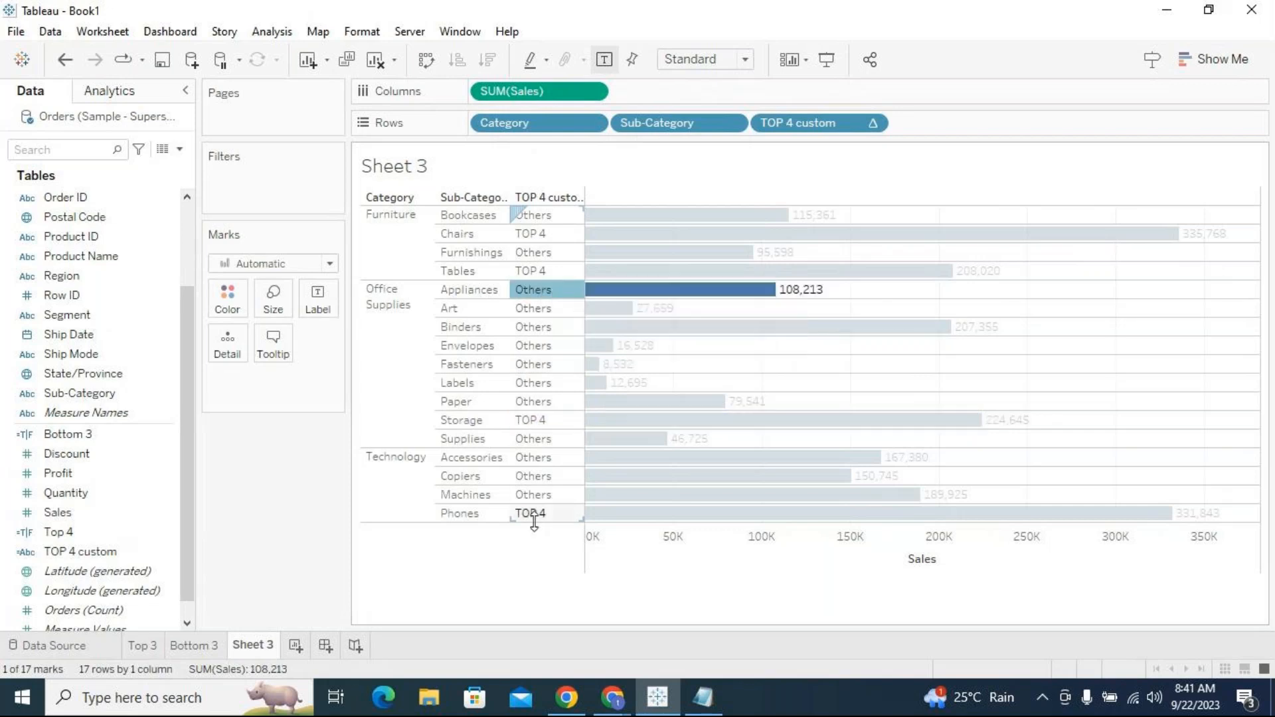
{"action": "left_click", "coordinate": [301, 521]}
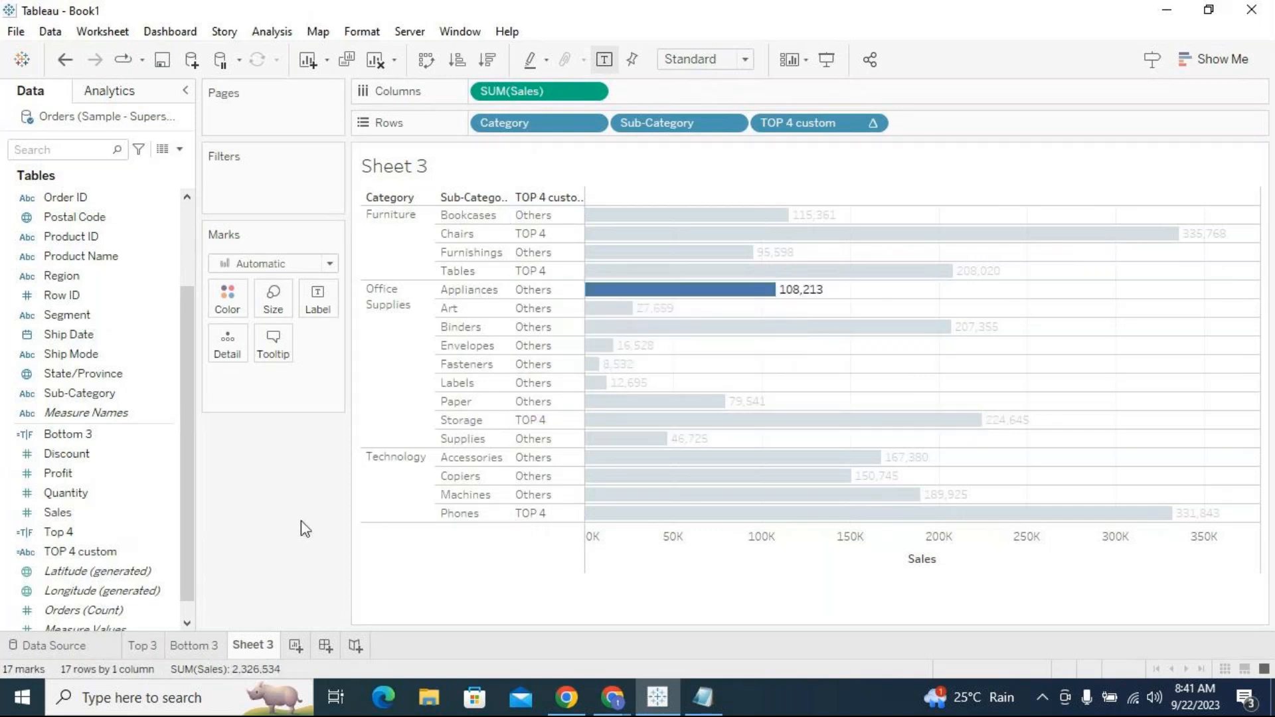
{"action": "right_click", "coordinate": [163, 535]}
{"action": "left_click", "coordinate": [221, 284]}
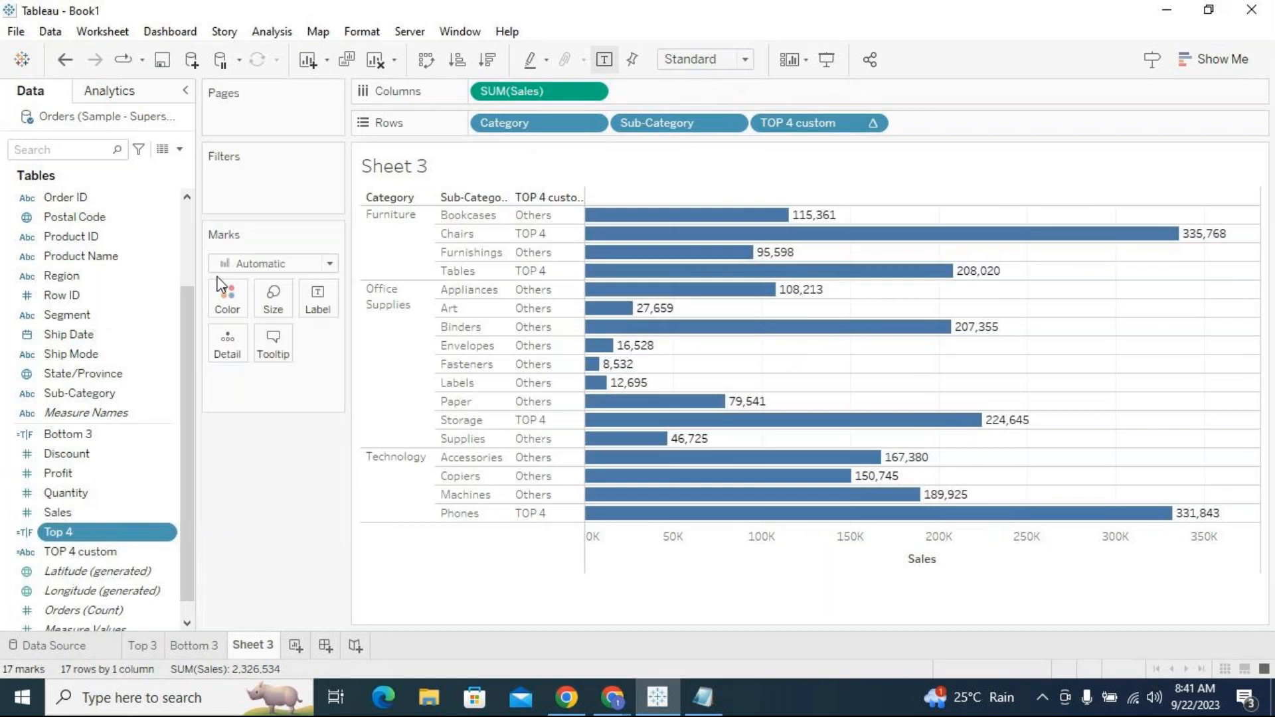
{"action": "right_click", "coordinate": [173, 550]}
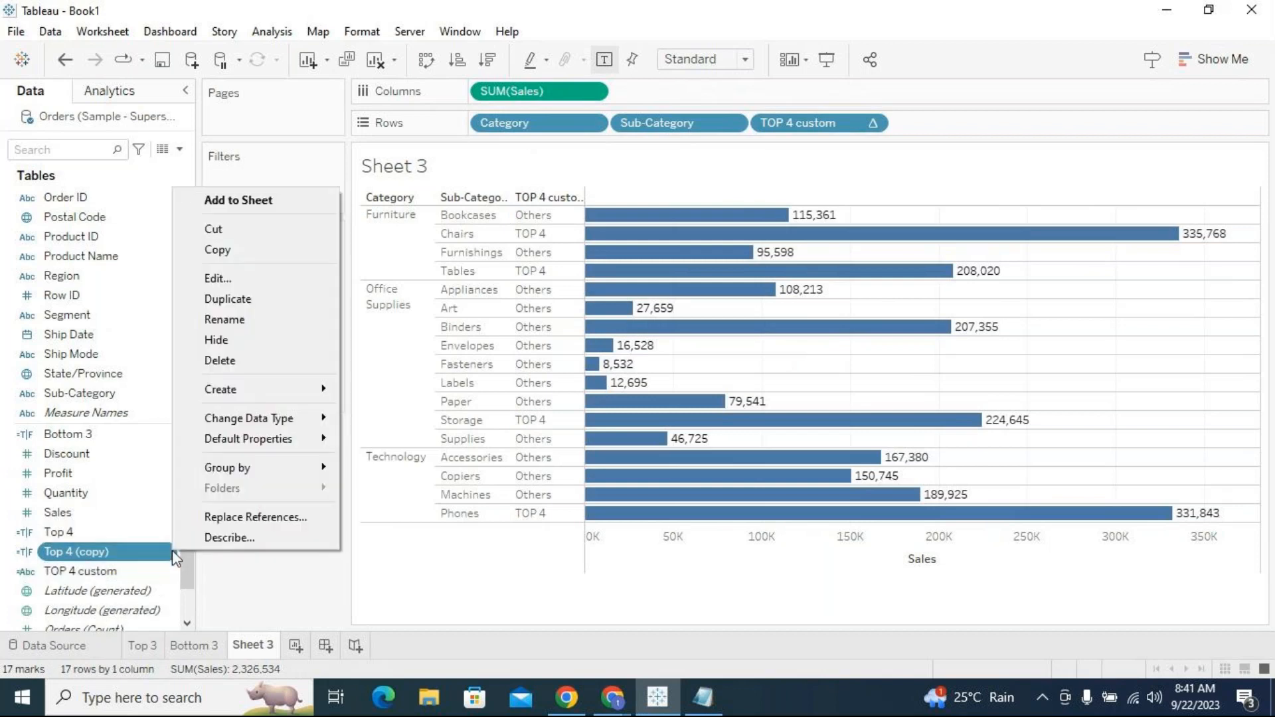
{"action": "left_click", "coordinate": [255, 279]}
{"action": "key", "text": "BackSpace"}
{"action": "type", "text": "5"}
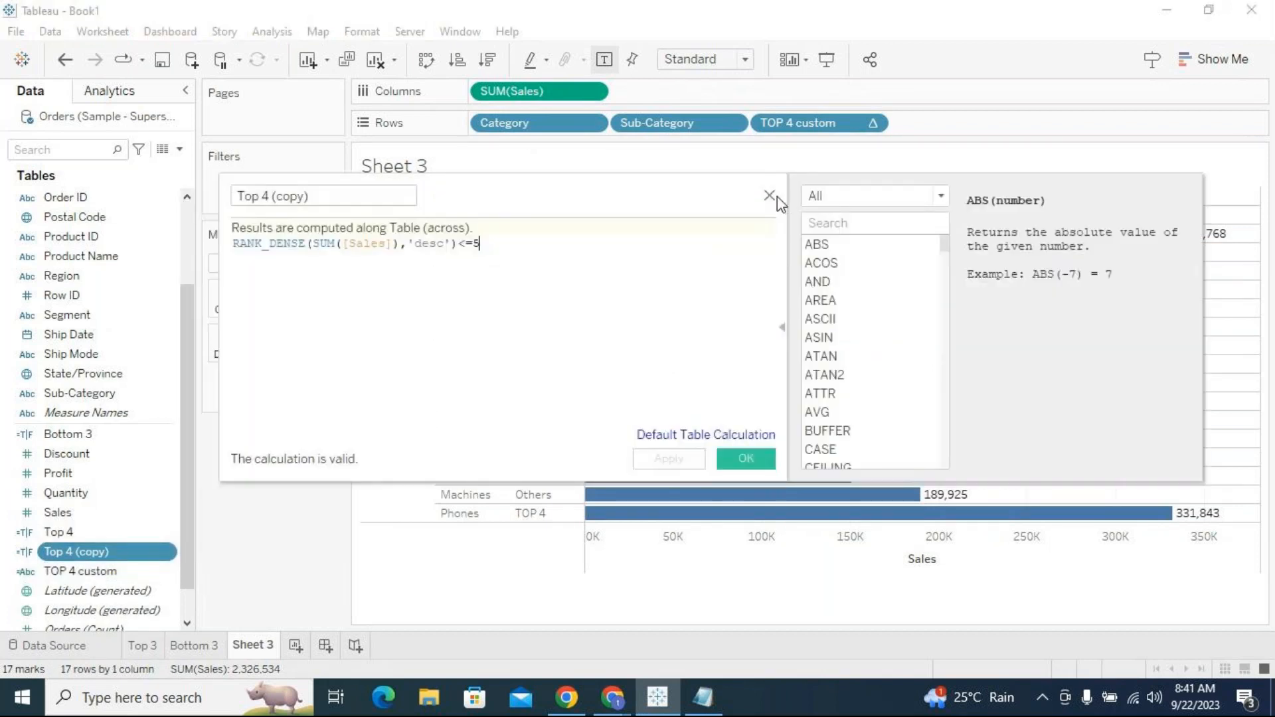
{"action": "left_click", "coordinate": [769, 196]}
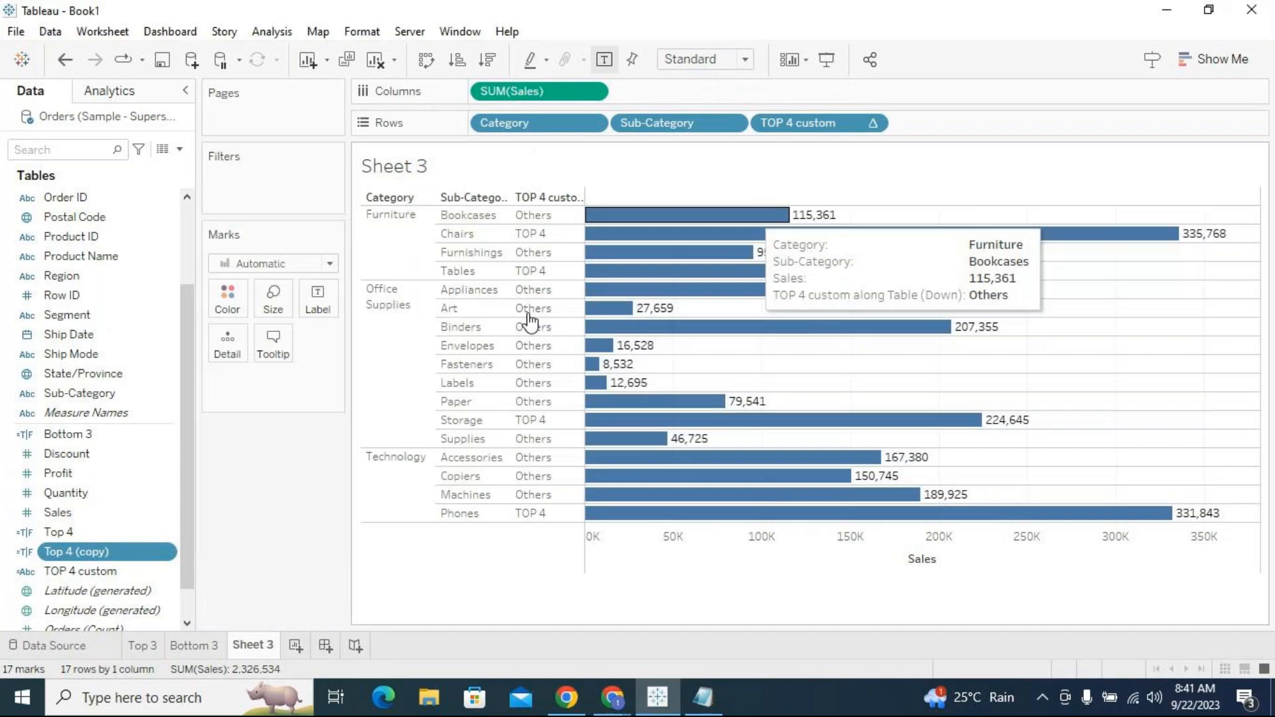
{"action": "left_click", "coordinate": [74, 65]}
Duplicate the TOP 4 custom calculation, remove the ELSE "Others" line from the copy, and save it.
{"action": "right_click", "coordinate": [169, 553]}
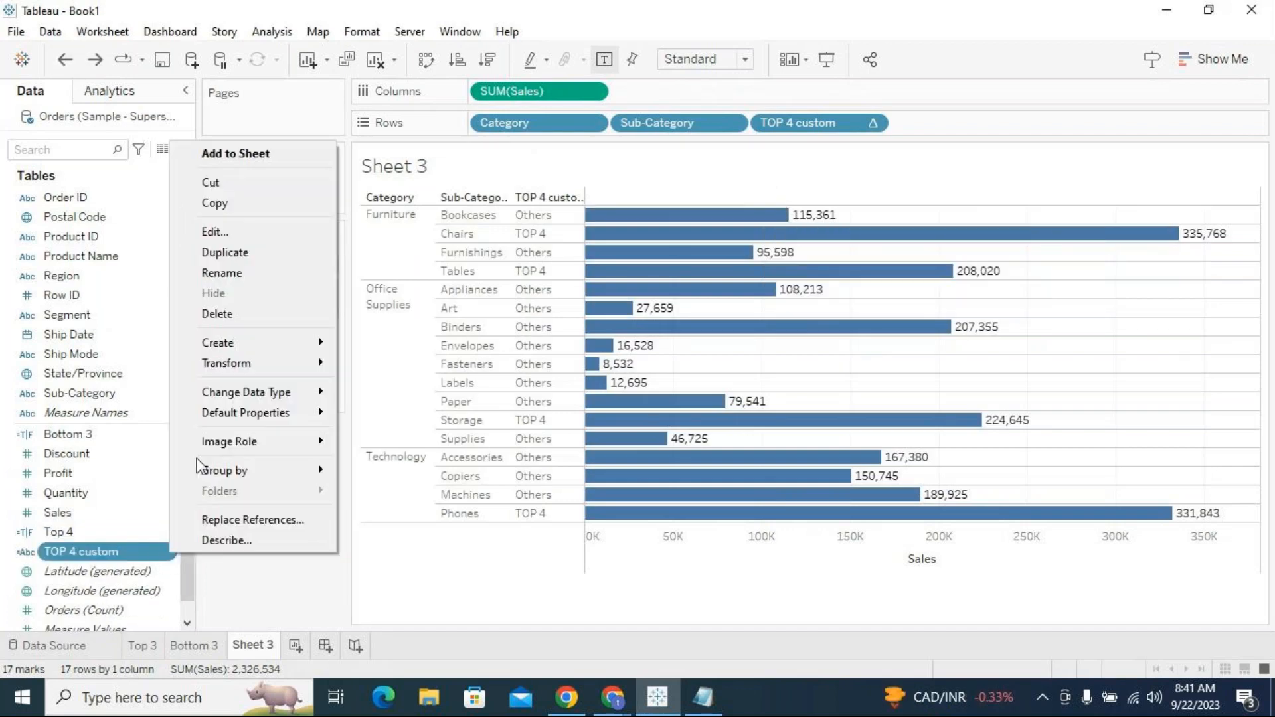
{"action": "left_click", "coordinate": [250, 253]}
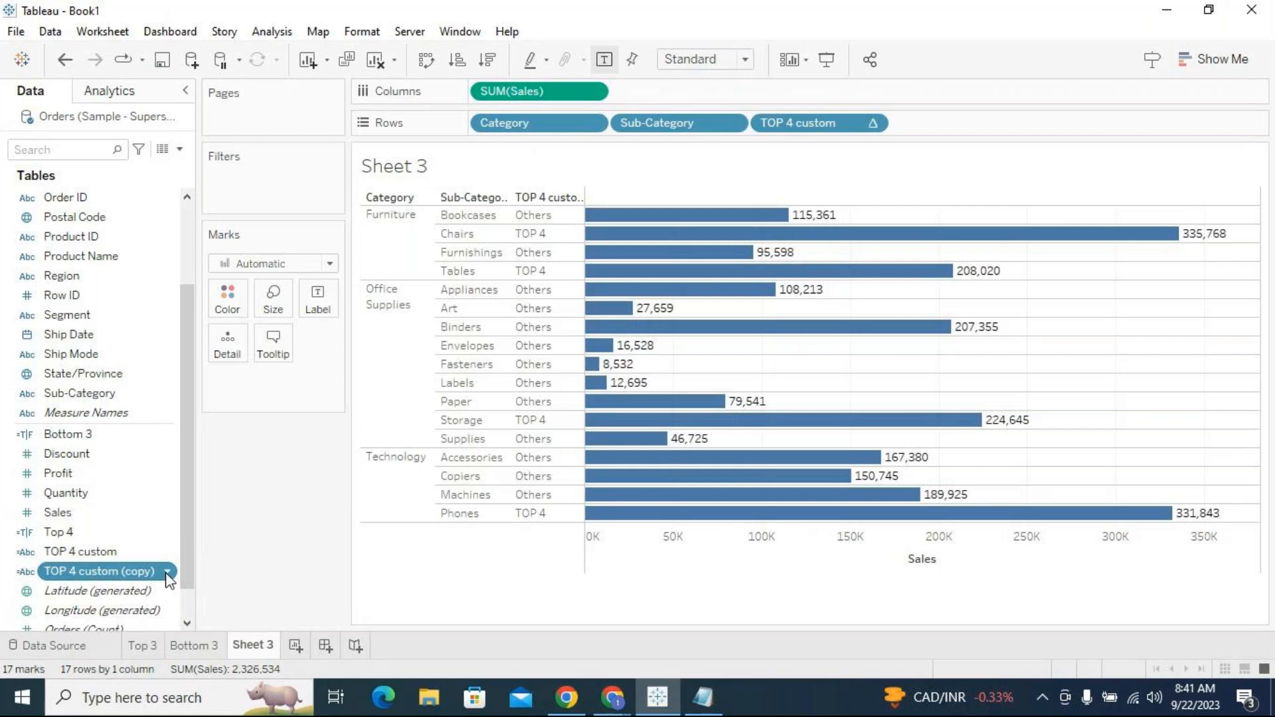
{"action": "left_click", "coordinate": [167, 574]}
{"action": "left_click", "coordinate": [236, 253]}
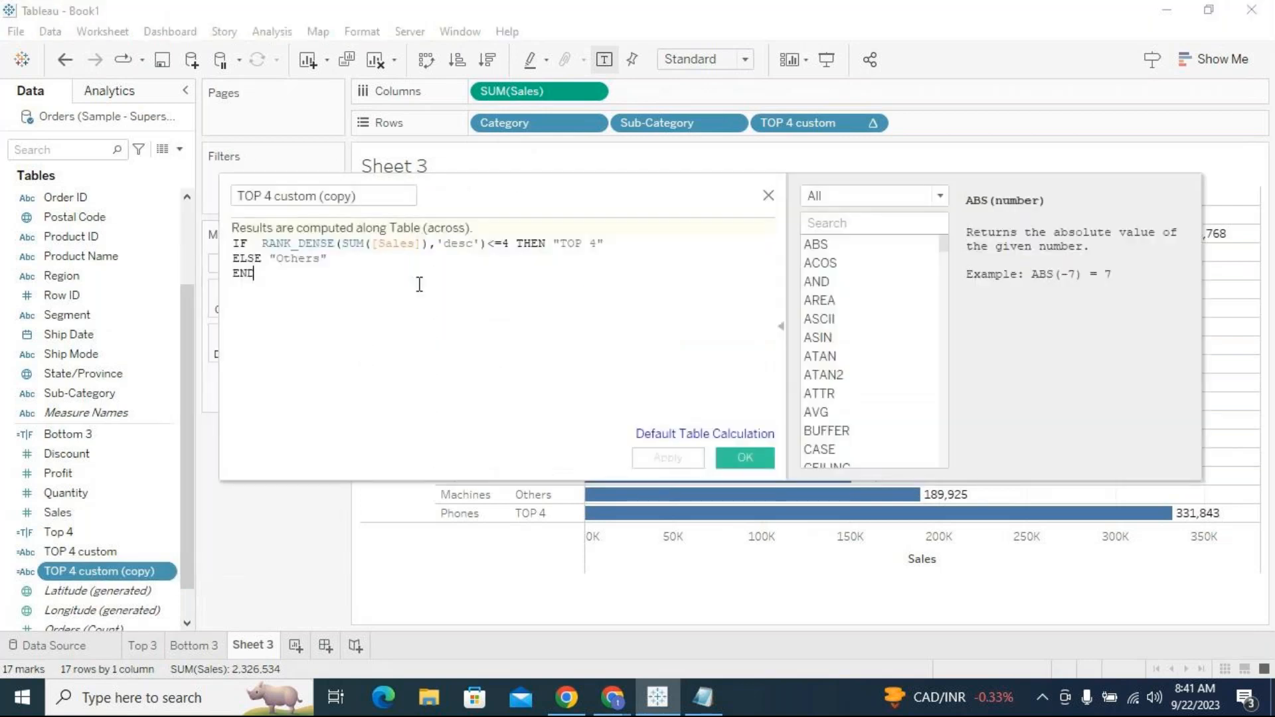
{"action": "left_click_drag", "start_coordinate": [327, 259], "coordinate": [234, 258]}
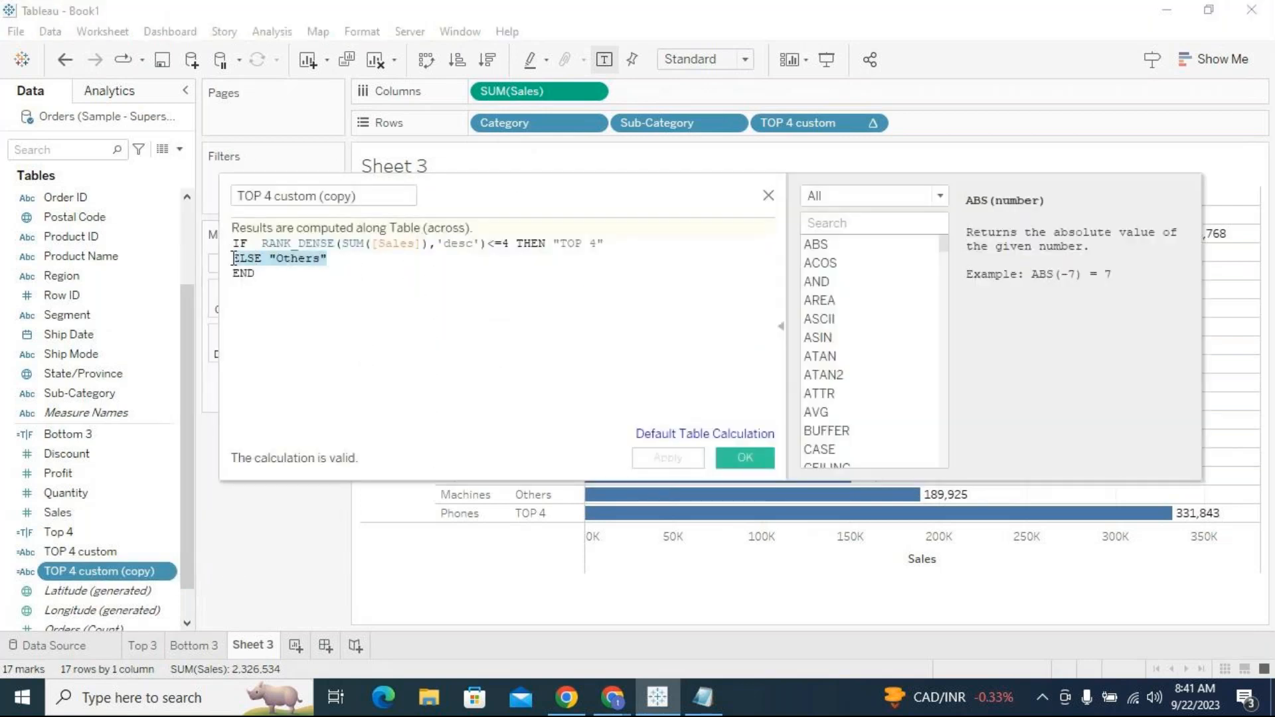
{"action": "key", "text": "BackSpace"}
{"action": "key", "text": "BackSpace"}
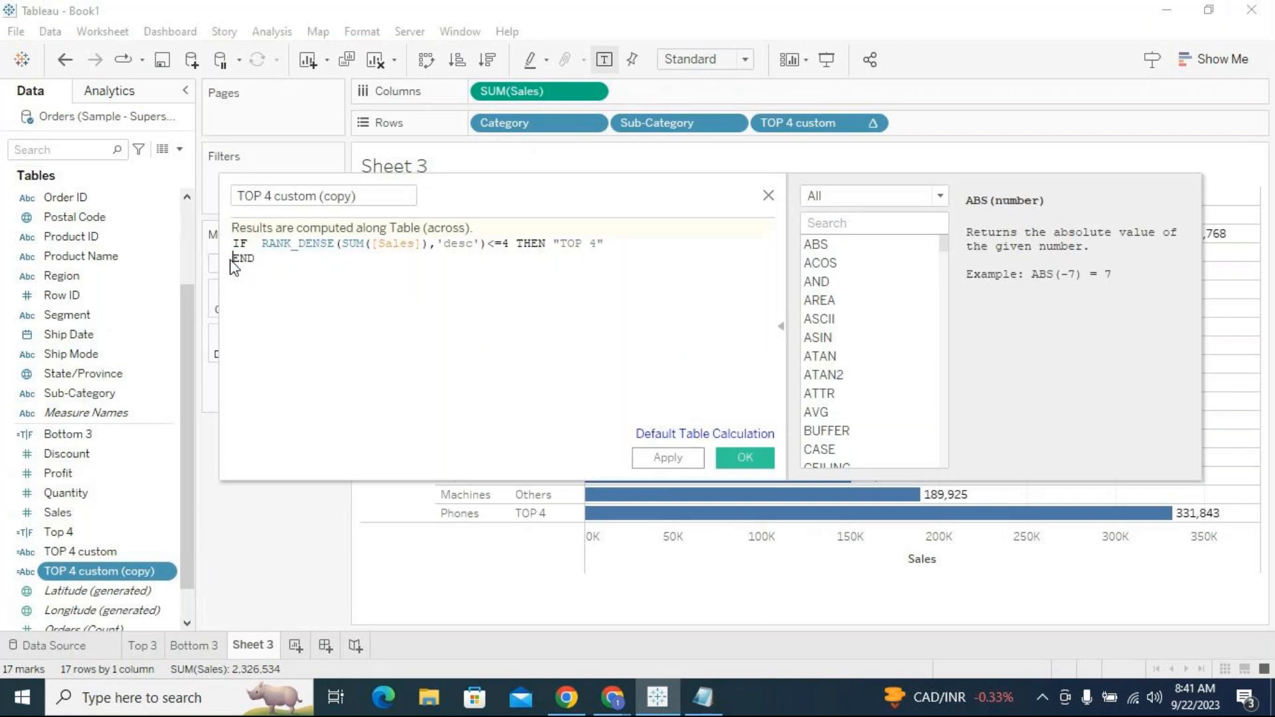
{"action": "left_click", "coordinate": [328, 265]}
{"action": "left_click", "coordinate": [667, 458]}
{"action": "left_click", "coordinate": [738, 456]}
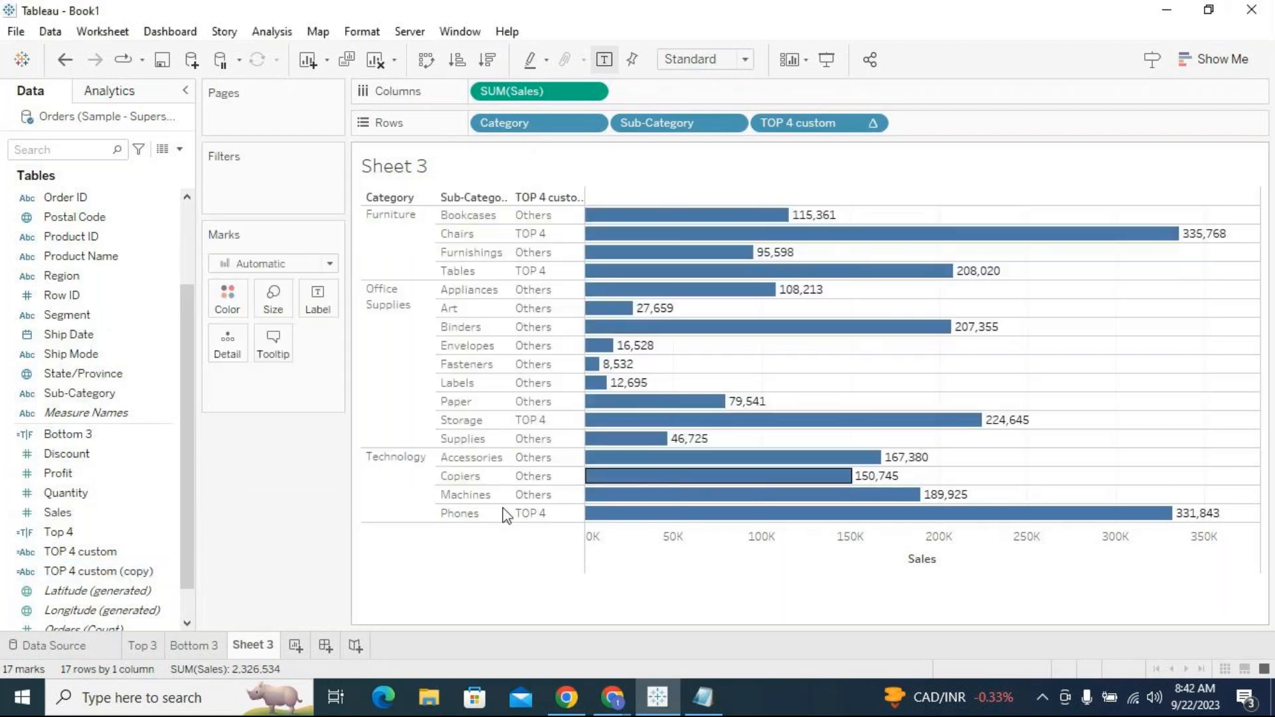
Add TOP 4 custom (copy) to Rows after TOP 4 custom and compare the two labels in the Paper row.
{"action": "left_click_drag", "start_coordinate": [160, 575], "coordinate": [1007, 118]}
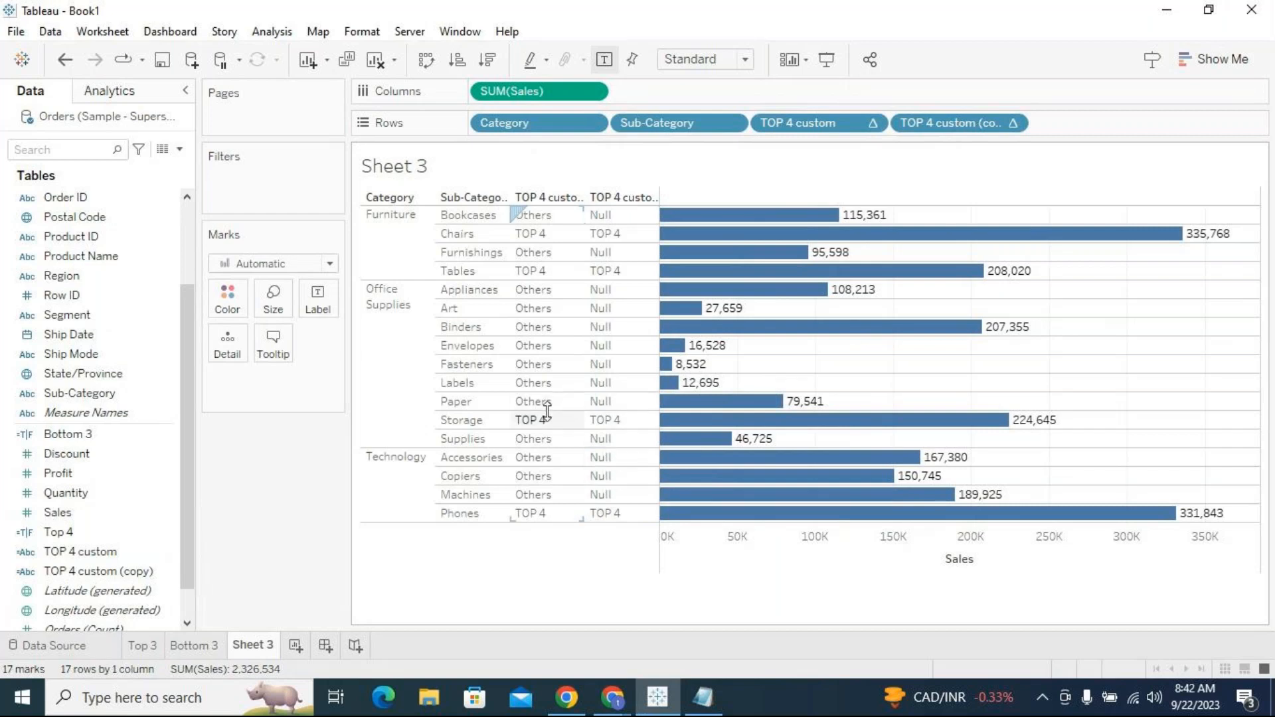
{"action": "left_click", "coordinate": [595, 402]}
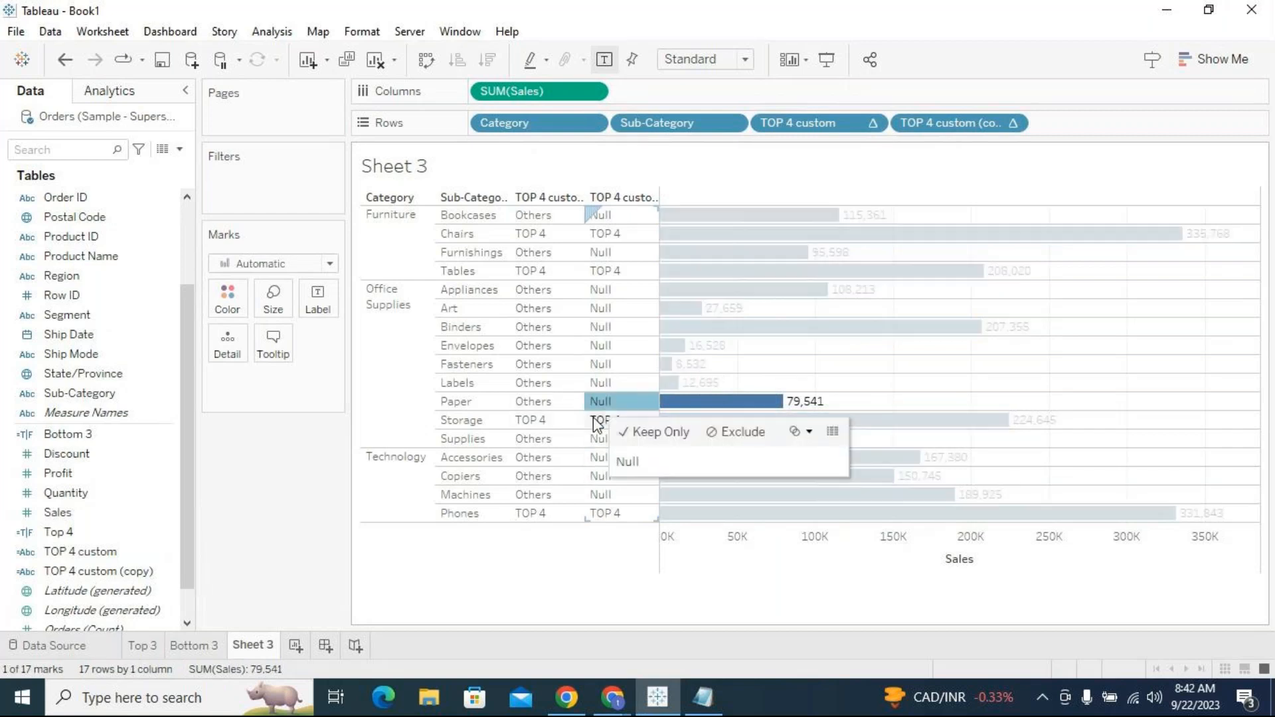
{"action": "left_click", "coordinate": [532, 403]}
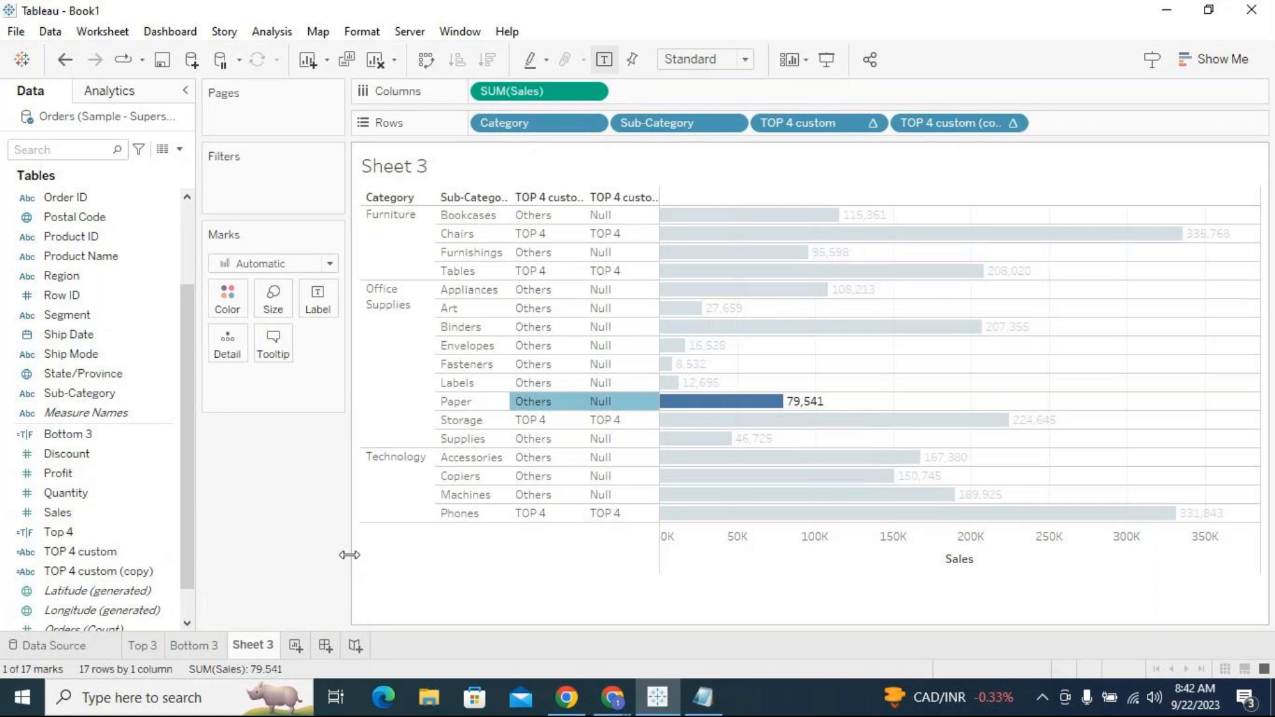
{"action": "mouse_move", "coordinate": [530, 403]}
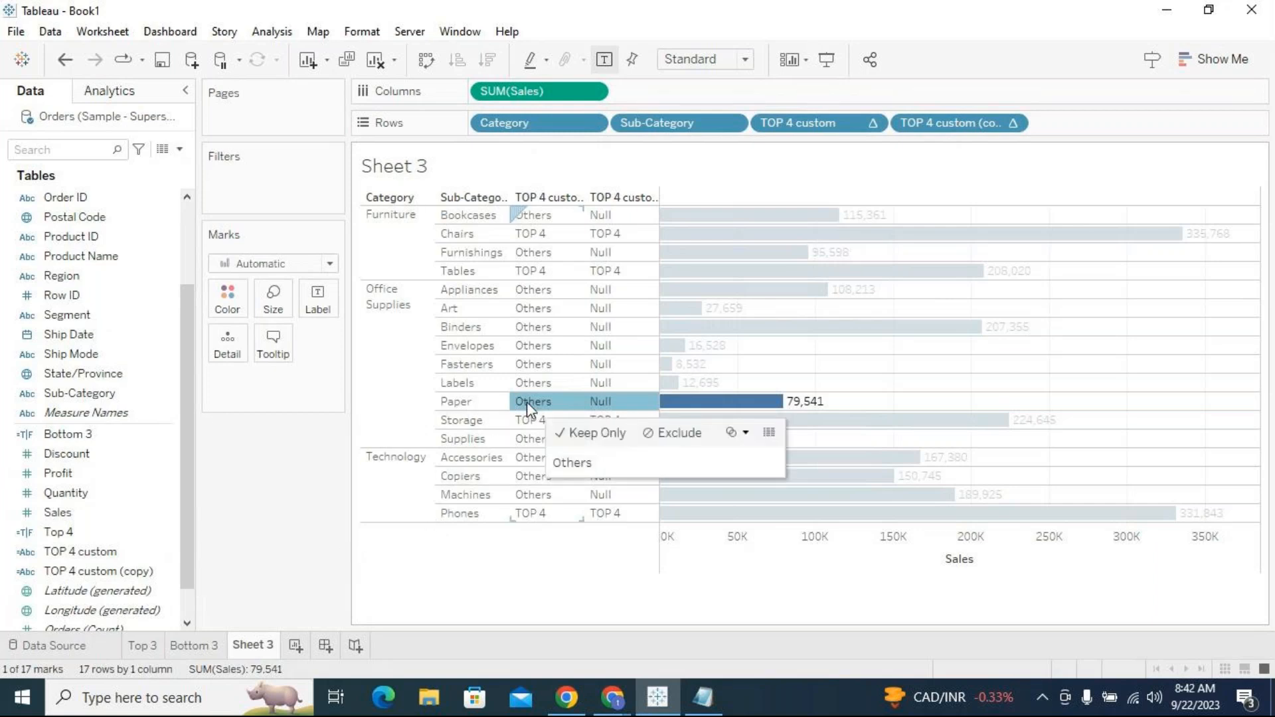
{"action": "left_click", "coordinate": [237, 473]}
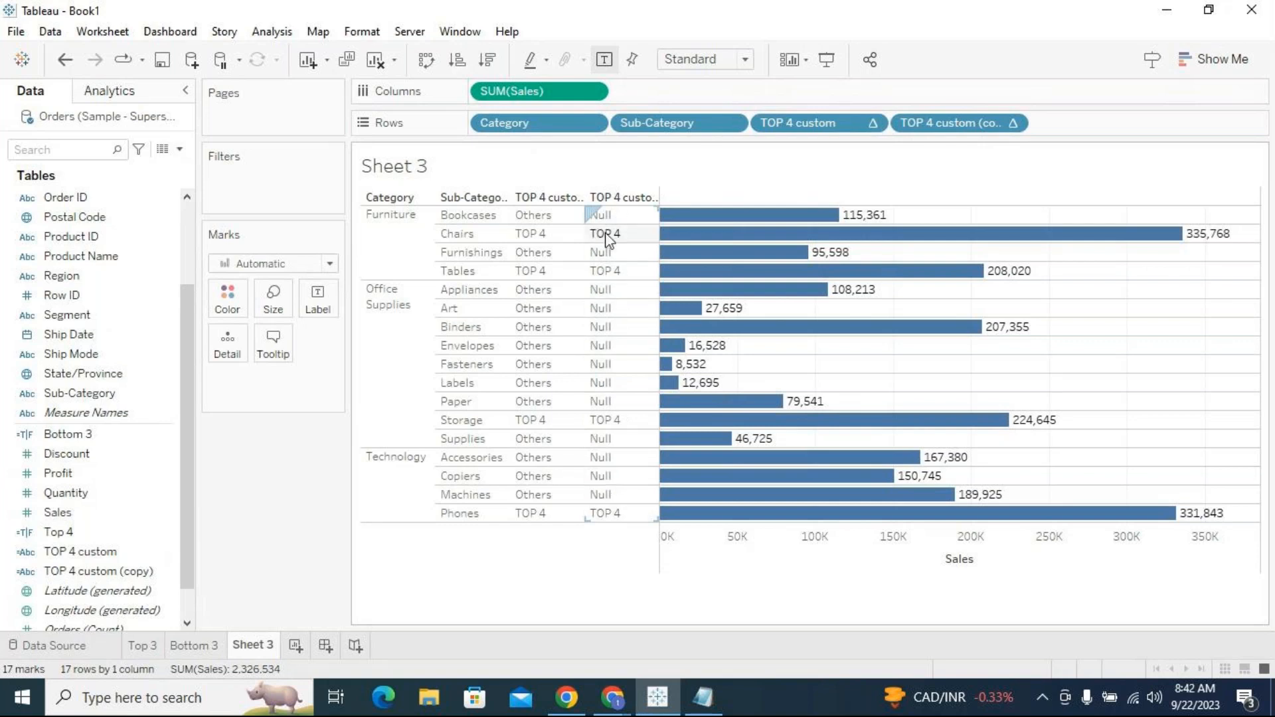
{"action": "scroll", "coordinate": [123, 587], "scroll_direction": "down", "scroll_amount": 1}
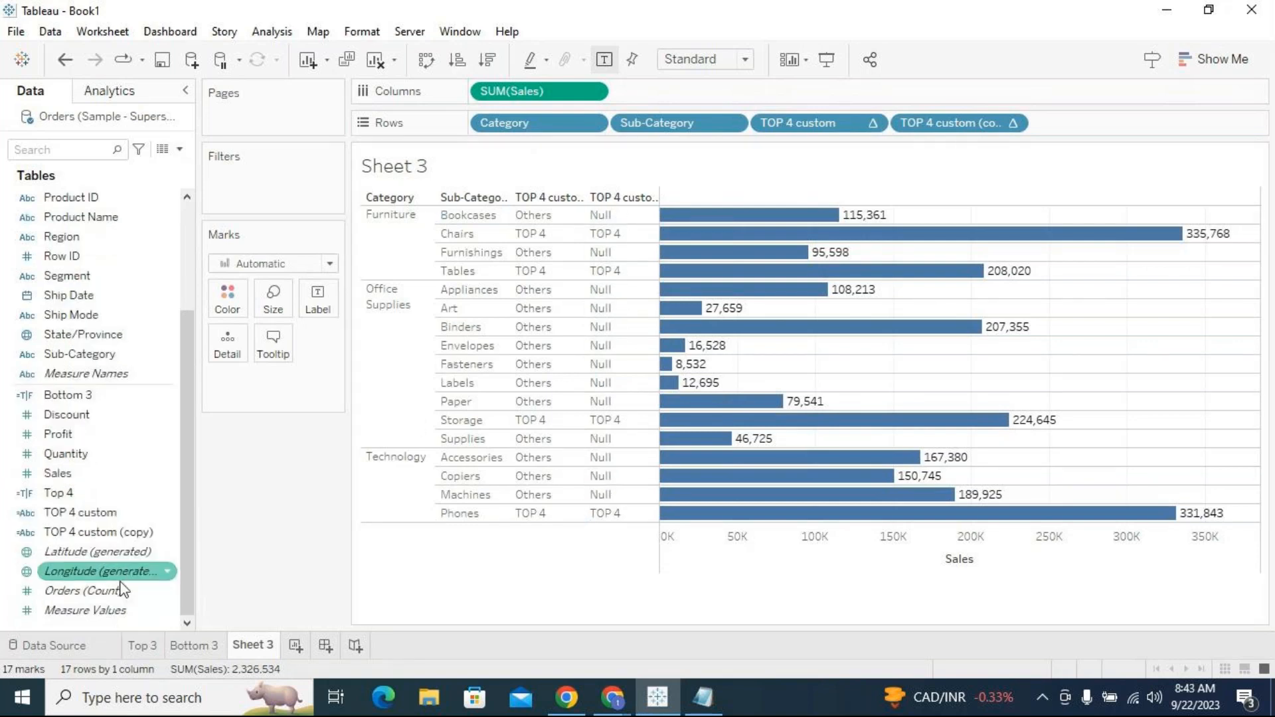
Duplicate the Bottom 3 calculation, open the copy for editing, and rename it Bottom 4.
{"action": "scroll", "coordinate": [122, 480], "scroll_direction": "up", "scroll_amount": 1}
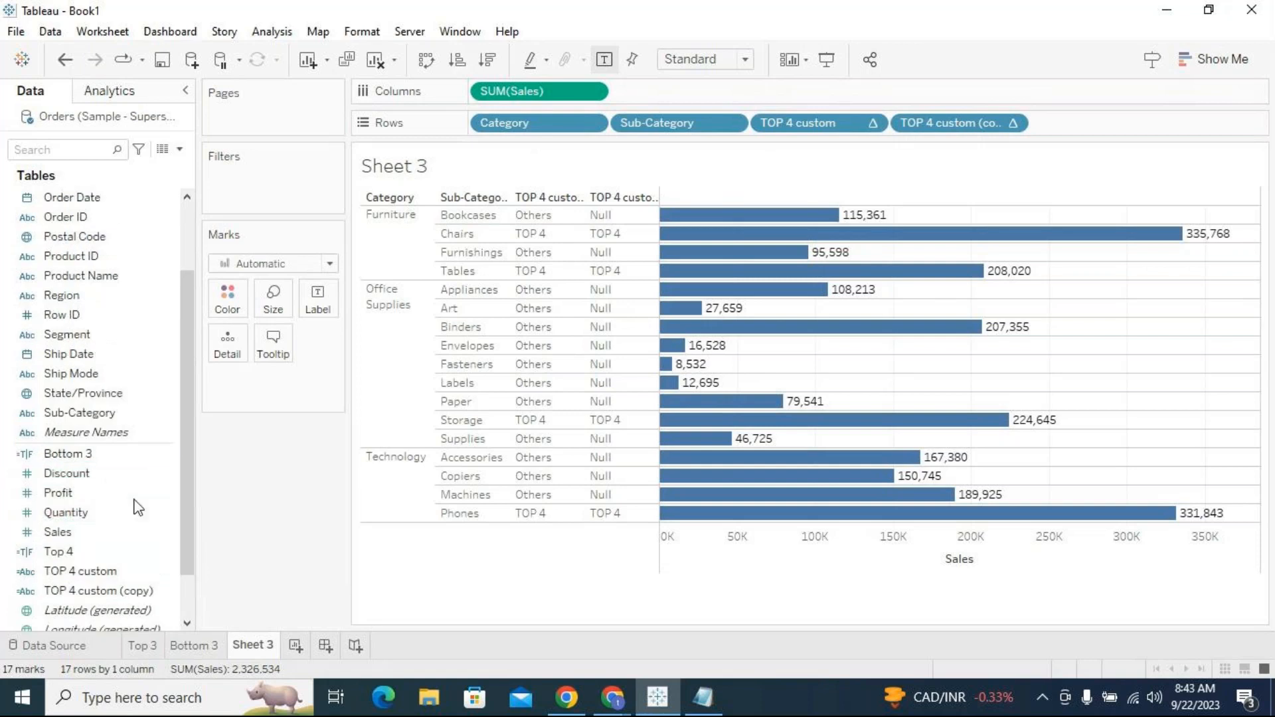
{"action": "left_click", "coordinate": [171, 457]}
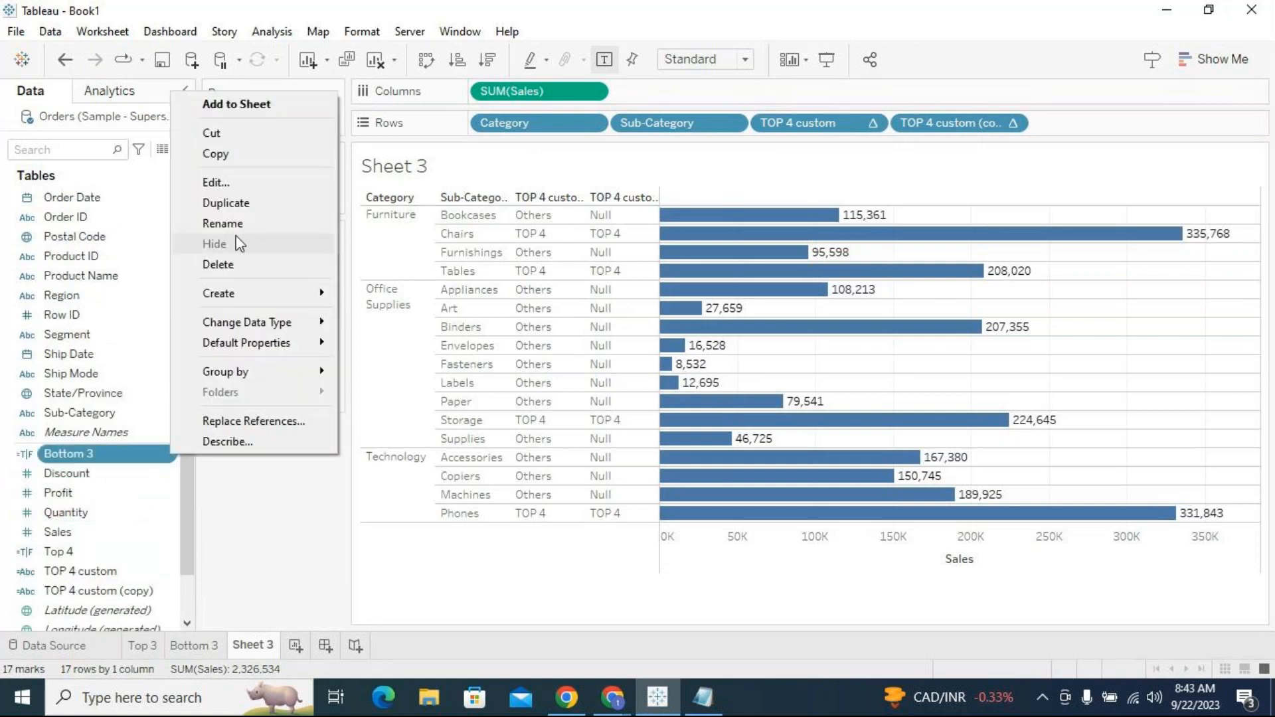
{"action": "left_click", "coordinate": [232, 206]}
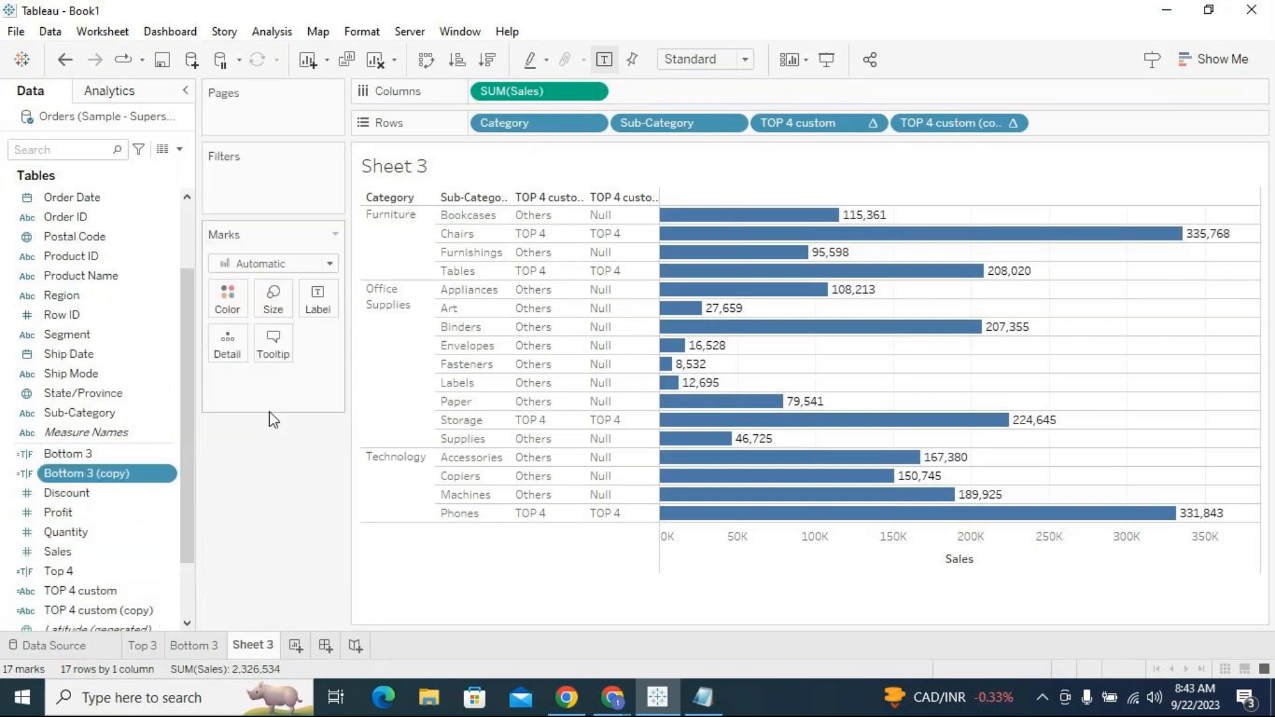
{"action": "left_click", "coordinate": [172, 473]}
{"action": "left_click", "coordinate": [225, 208]}
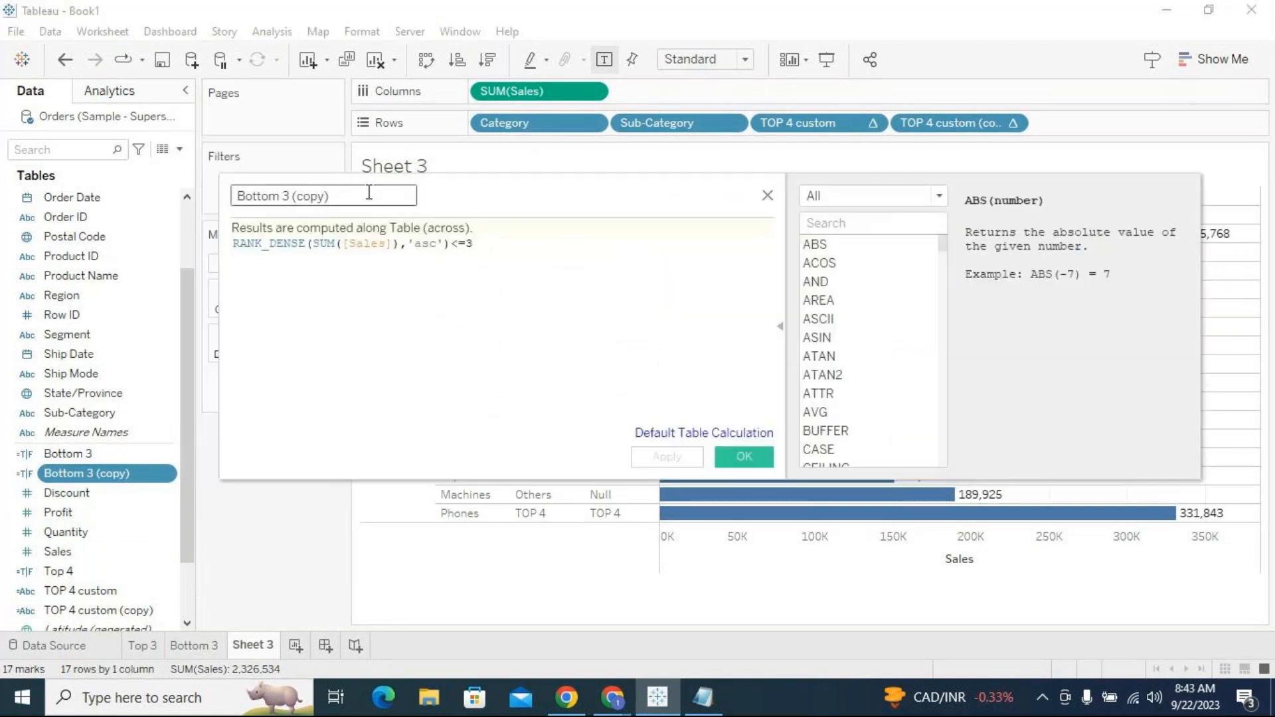
{"action": "double_click", "coordinate": [282, 196]}
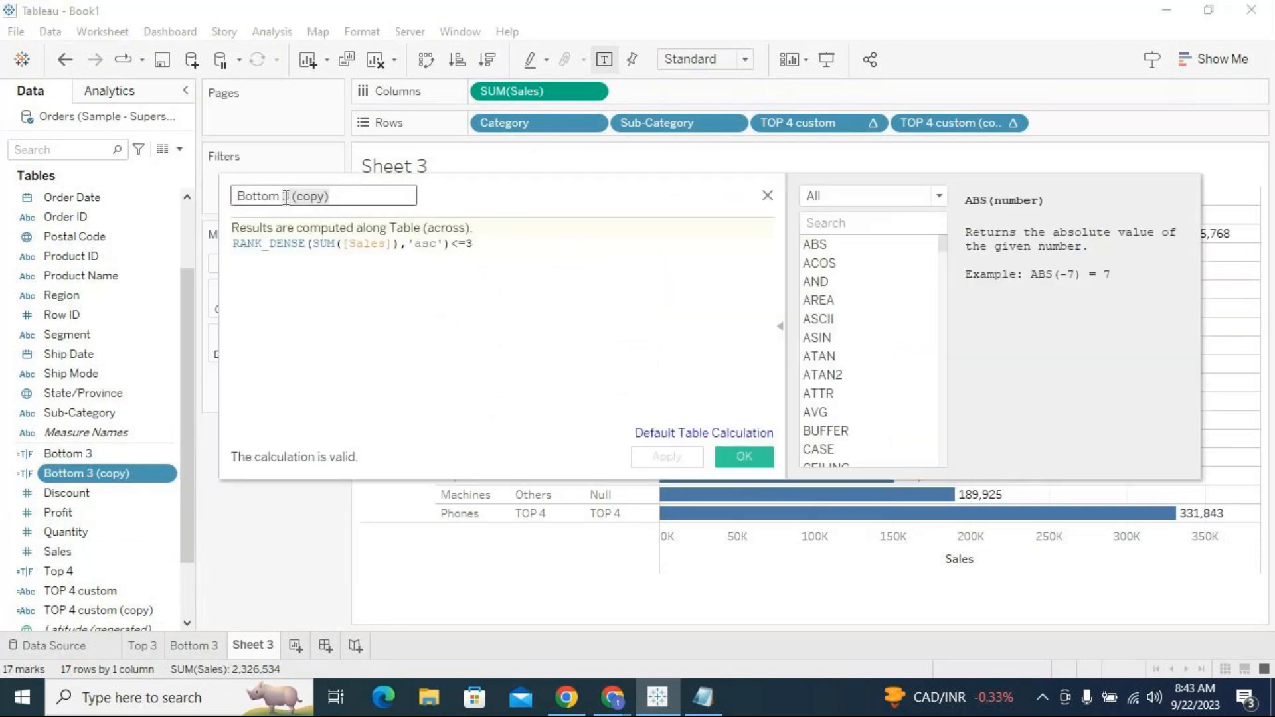
{"action": "key", "text": "BackSpace"}
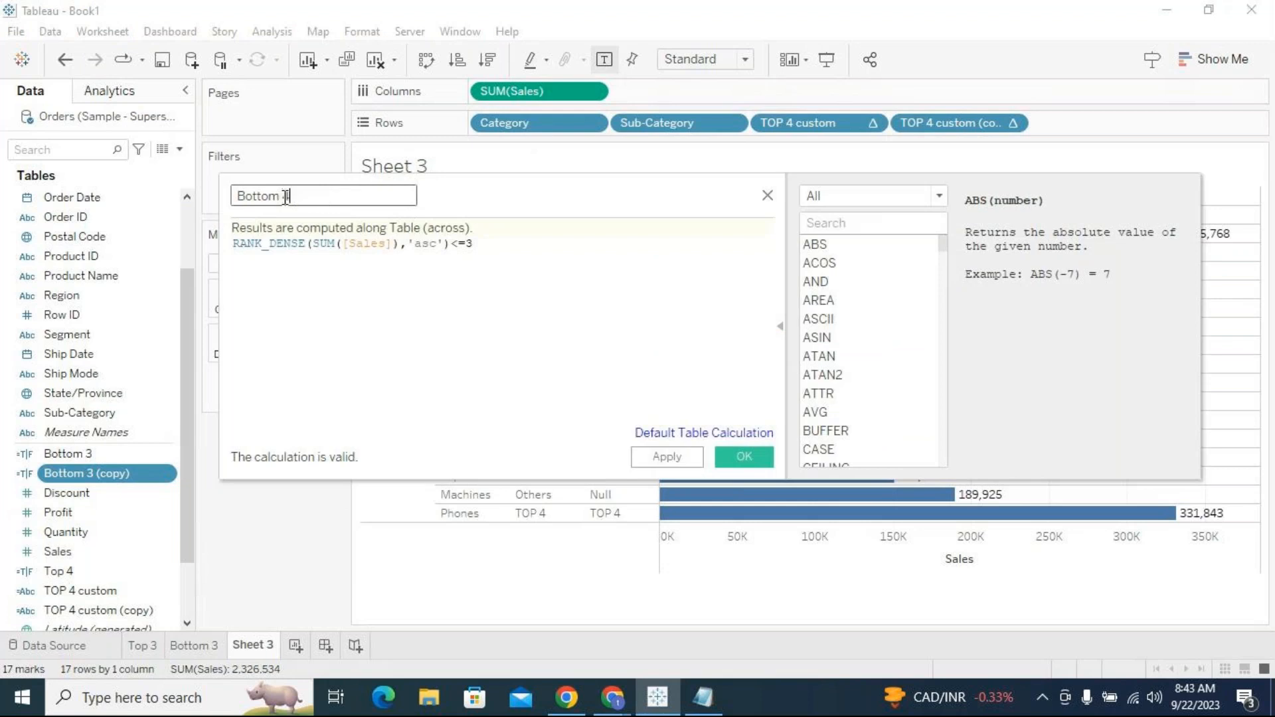
{"action": "type", "text": "4"}
Change the Bottom 4 formula to IF RANK_DENSE(SUM([Sales]),'asc')<=4 THEN "Bottom 4".
{"action": "left_click", "coordinate": [234, 246]}
{"action": "key", "text": "ctrl+a"}
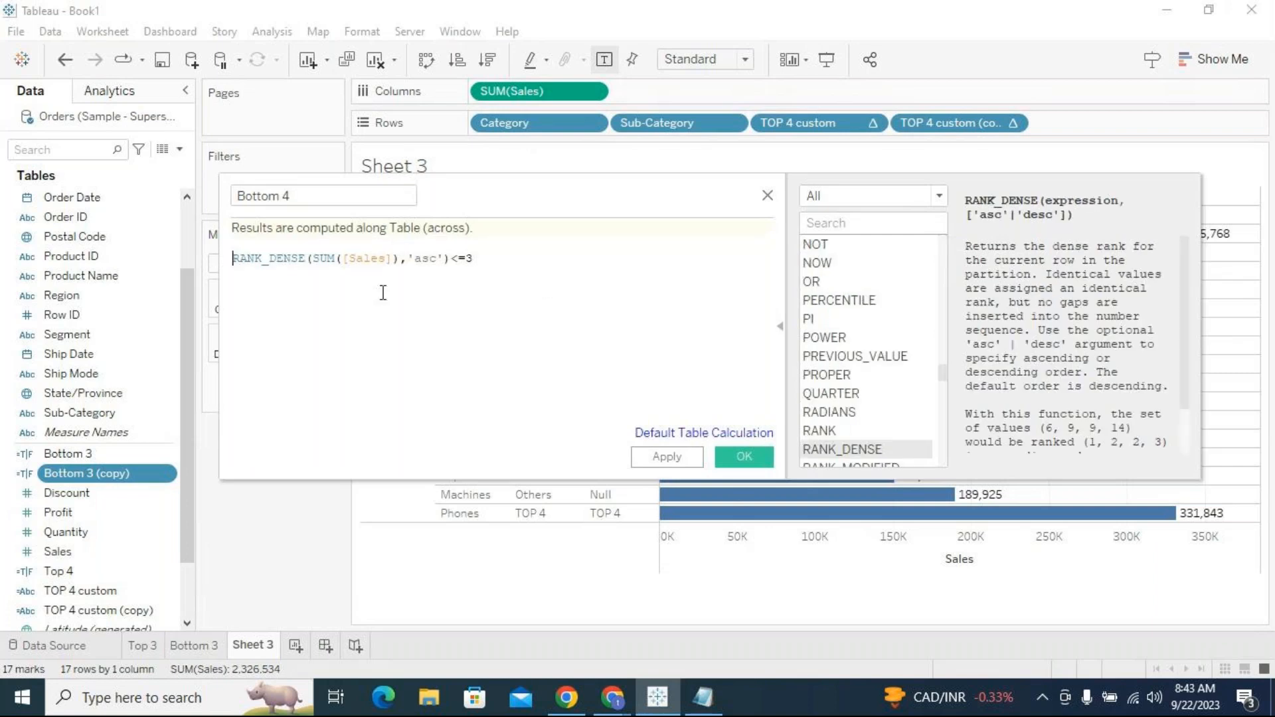
{"action": "type", "text": "if"}
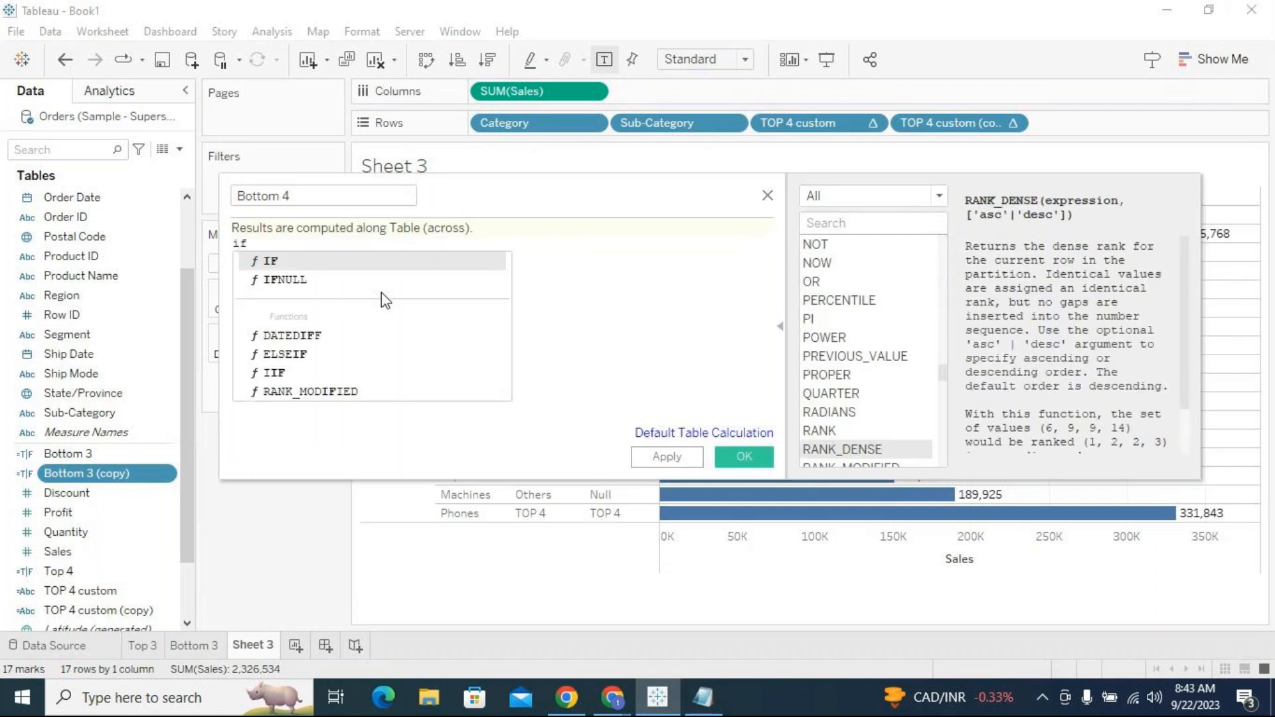
{"action": "key", "text": "Escape"}
{"action": "key", "text": "BackSpace"}
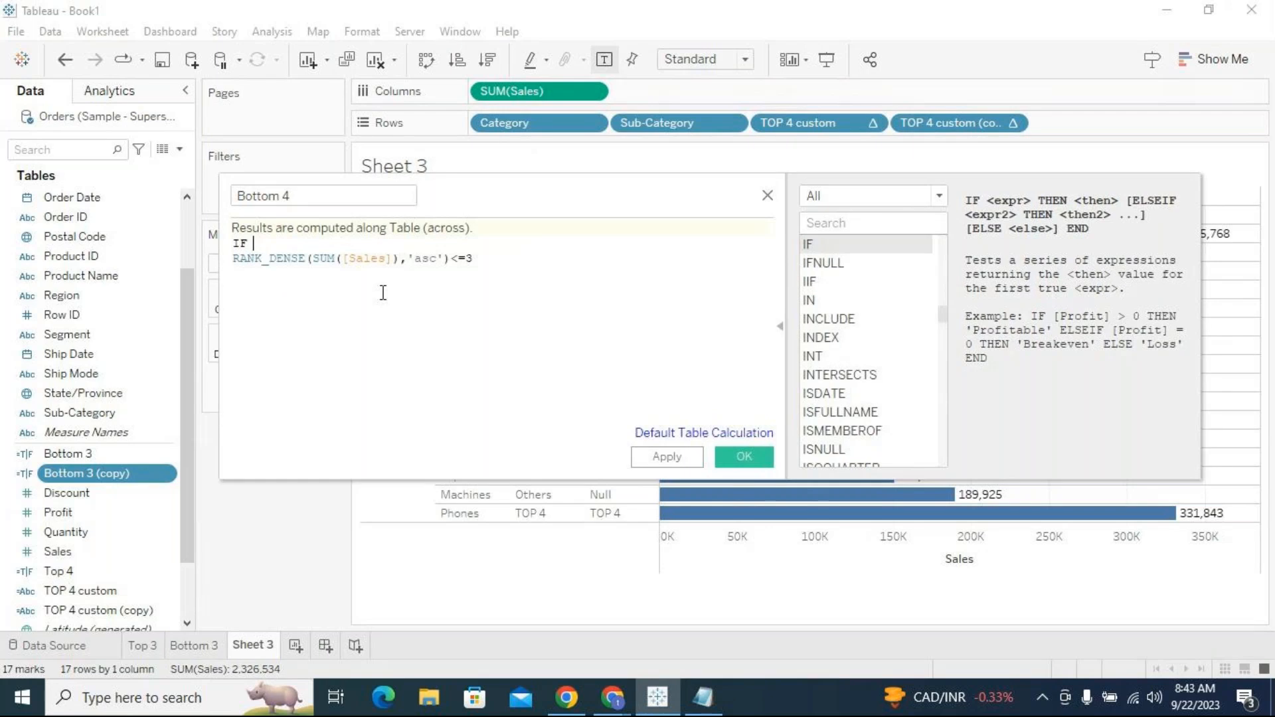
{"action": "key", "text": "Delete"}
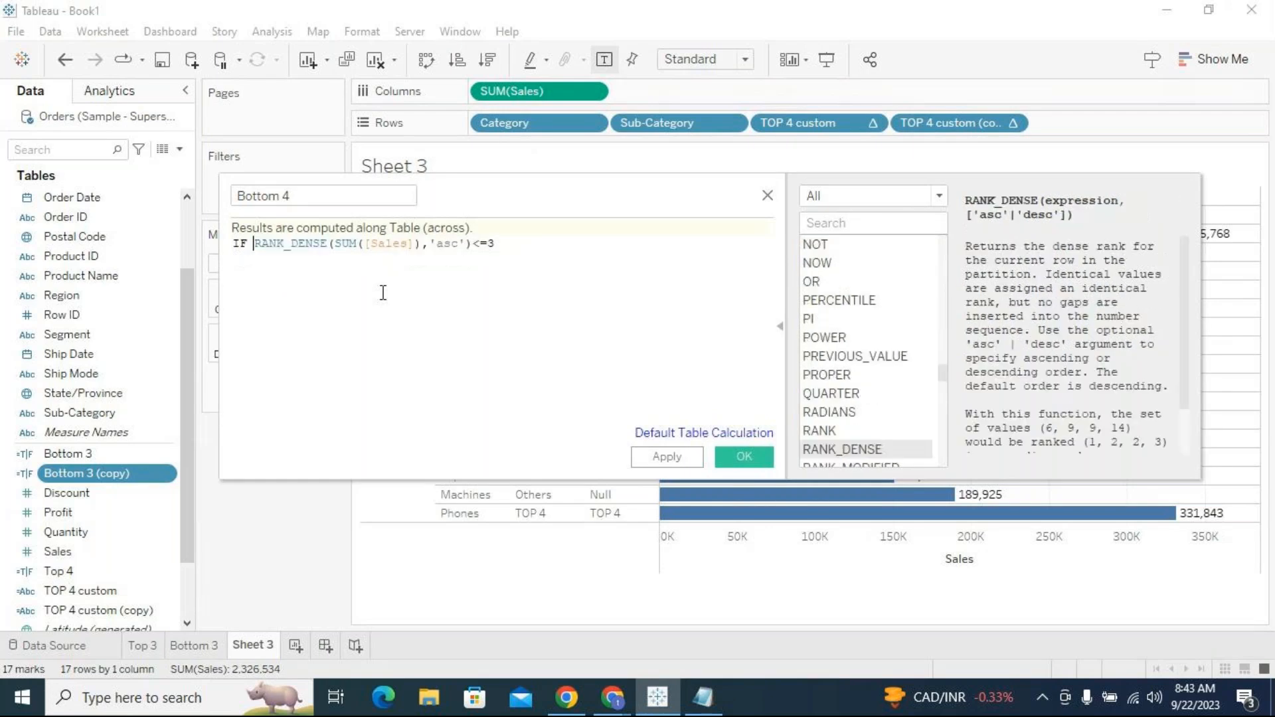
{"action": "left_click_drag", "start_coordinate": [487, 244], "coordinate": [499, 257]}
{"action": "type", "text": "4 "}
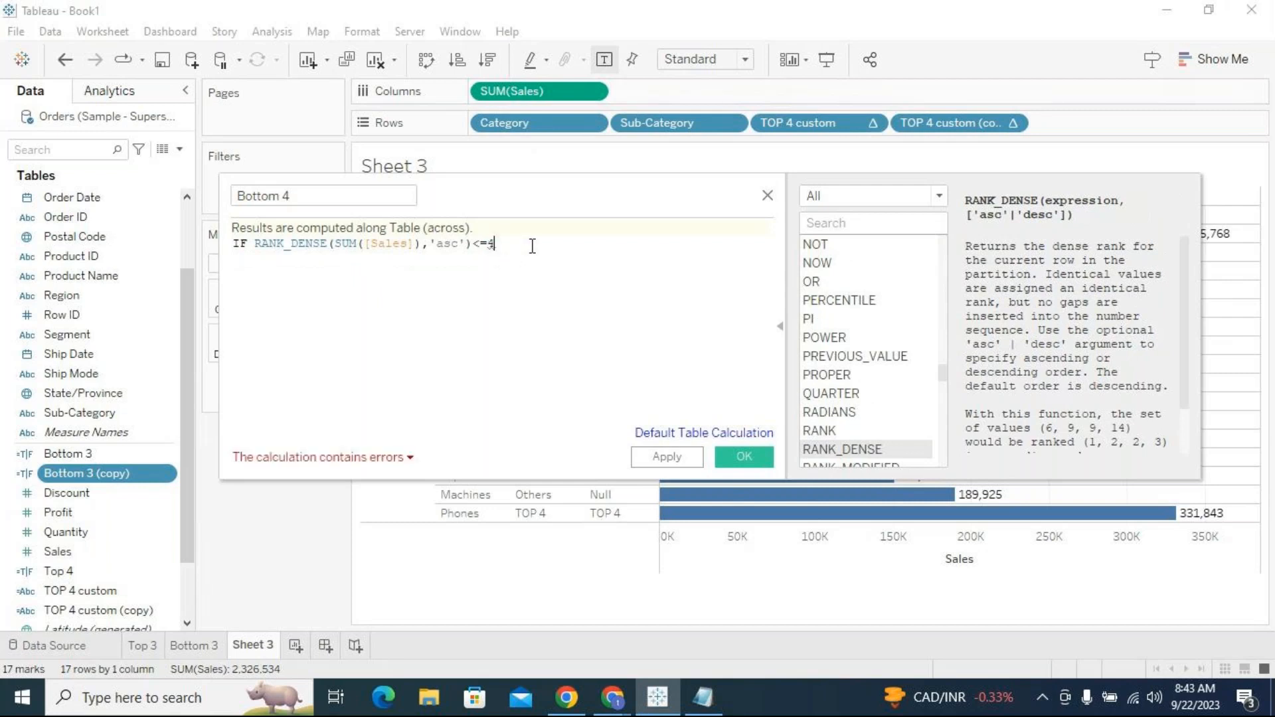
{"action": "type", "text": "THEN"}
{"action": "type", "text": " \"Bo"}
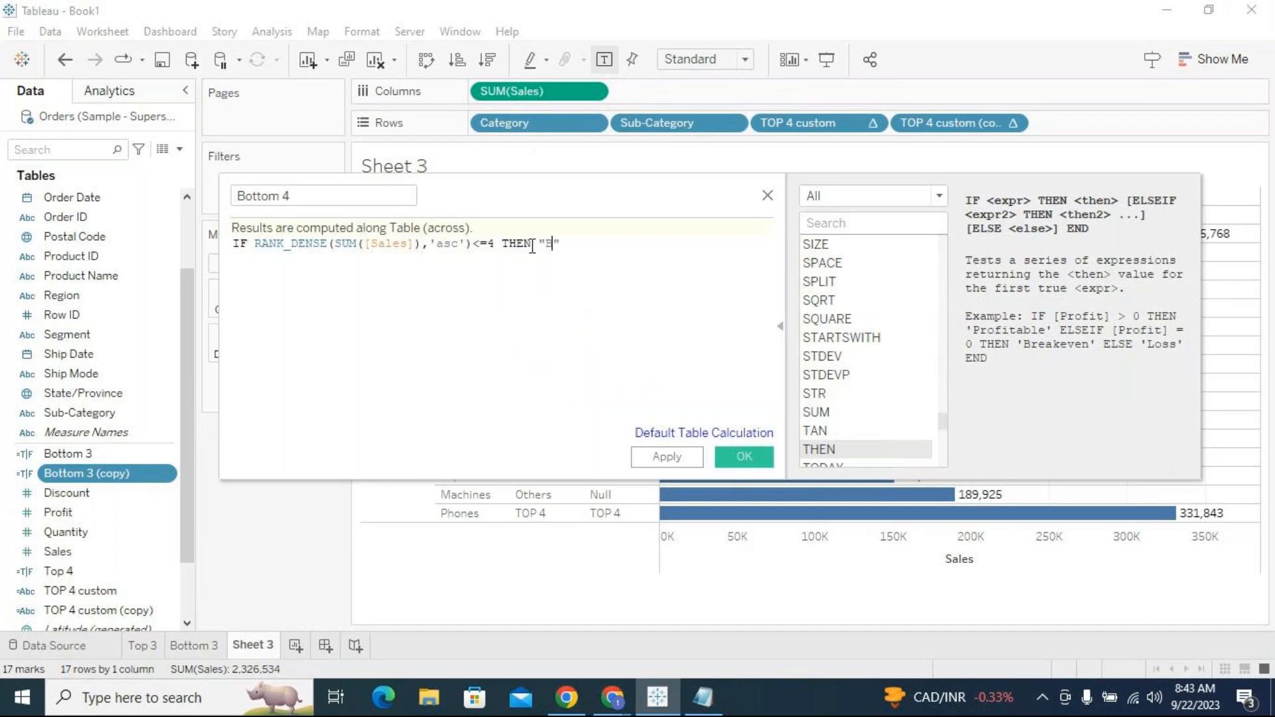
{"action": "type", "text": "ttom 4"}
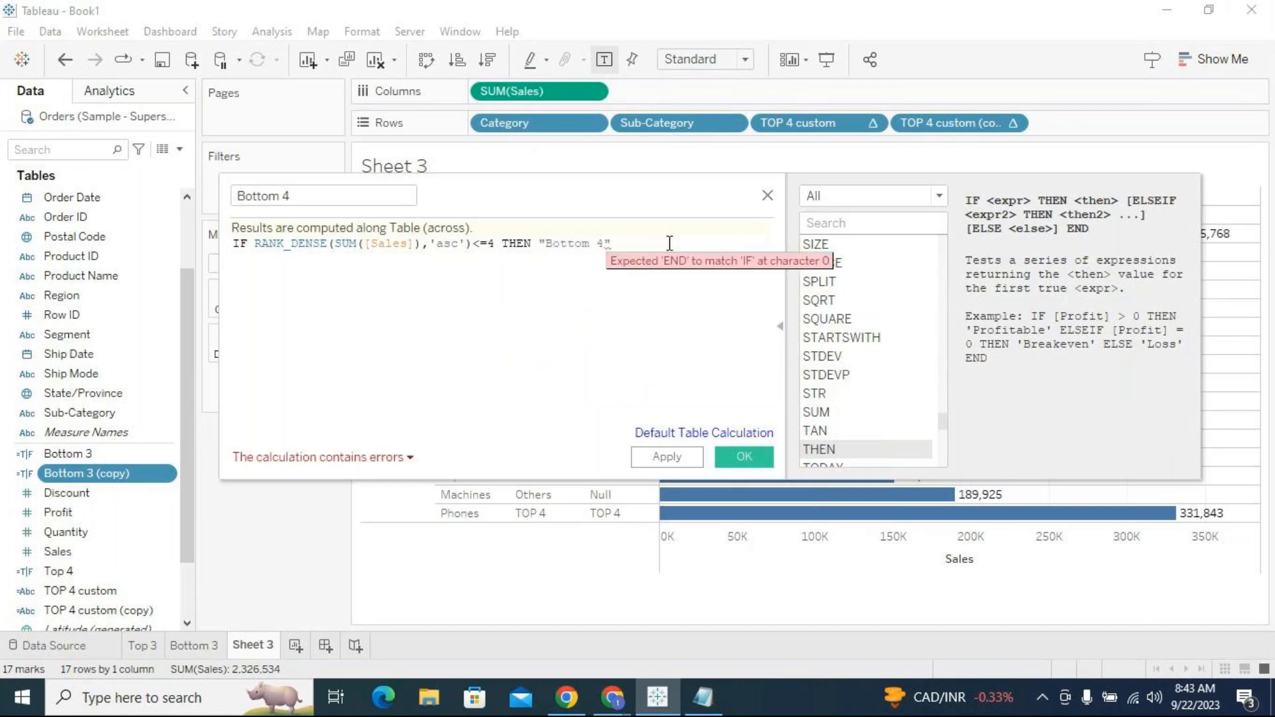
Complete the Bottom 4 formula with ELSE "Others" and END on separate lines, and save the calculation.
{"action": "key", "text": "Right"}
{"action": "key", "text": "Return"}
{"action": "type", "text": "ELSE"}
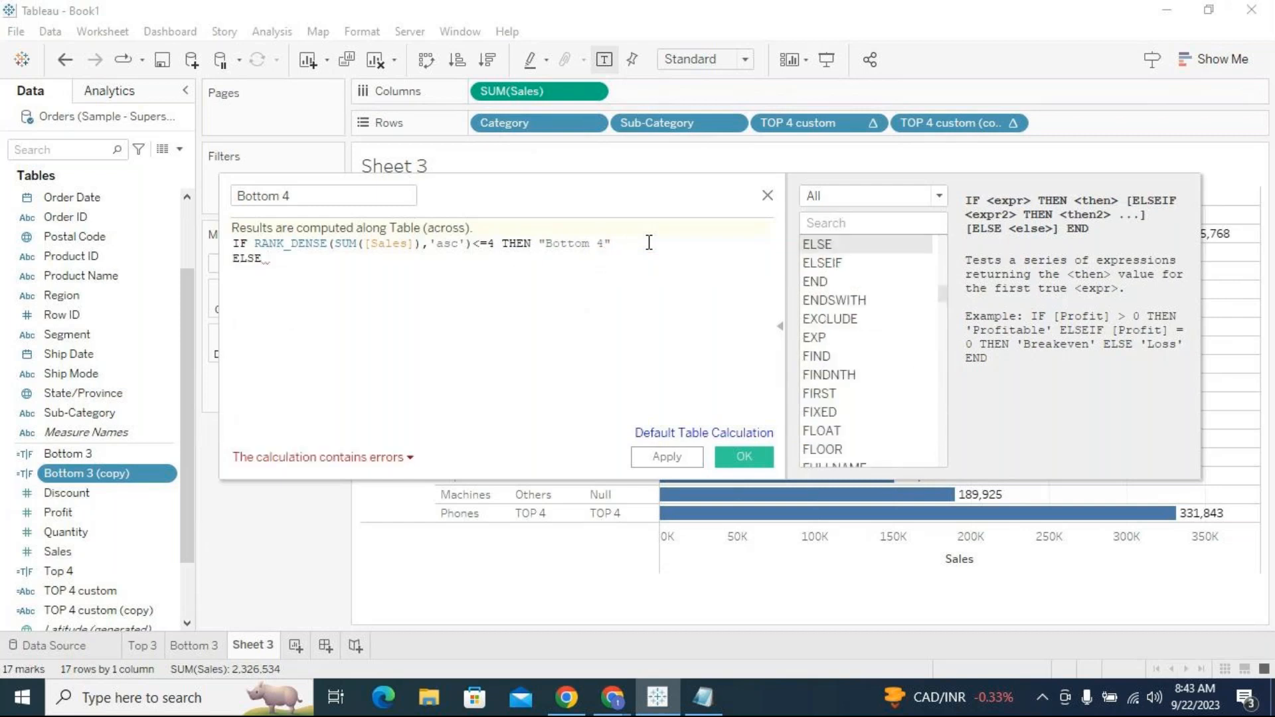
{"action": "type", "text": " \"\""}
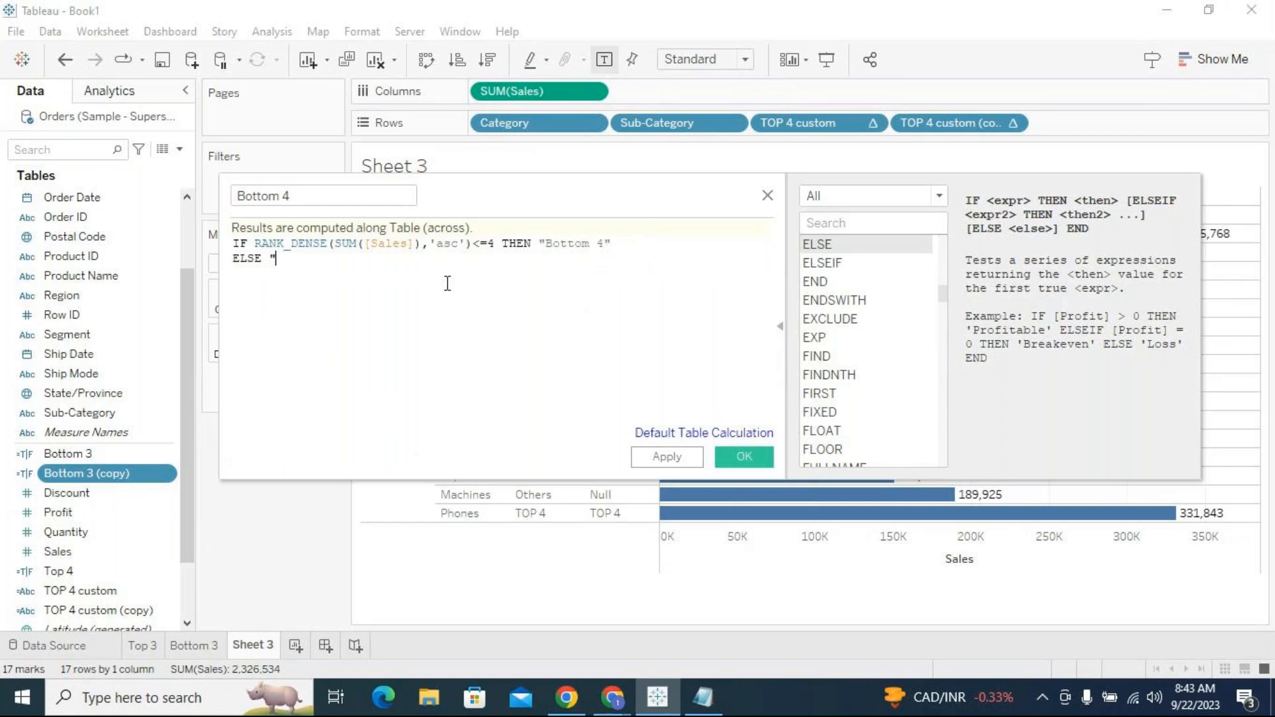
{"action": "type", "text": "Others"}
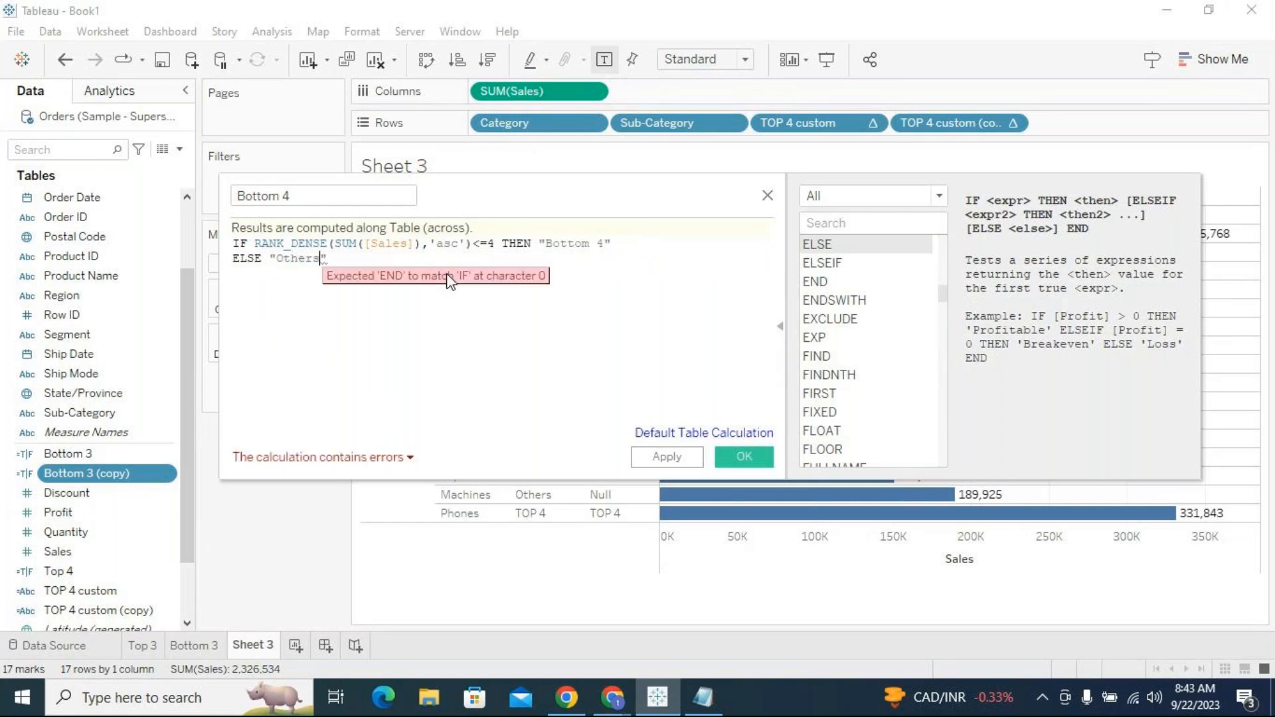
{"action": "key", "text": "Return"}
{"action": "type", "text": "end"}
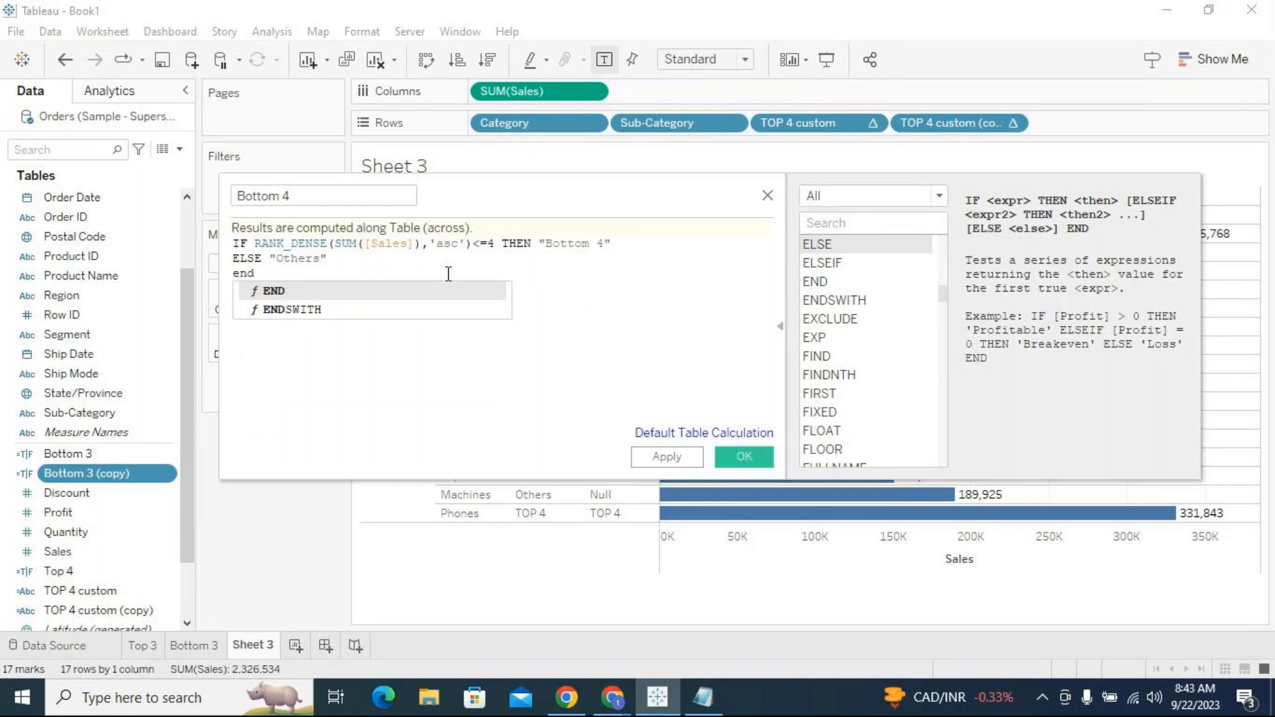
{"action": "key", "text": "Return"}
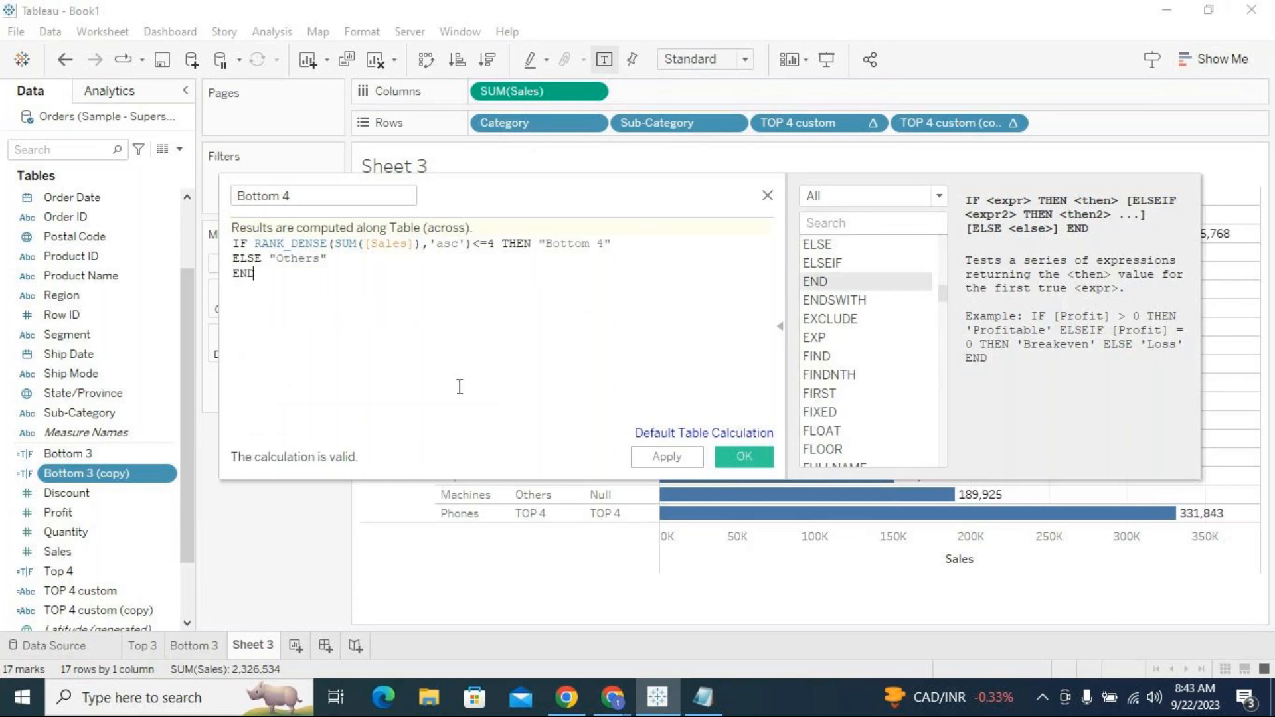
{"action": "left_click", "coordinate": [666, 456]}
{"action": "left_click", "coordinate": [752, 461]}
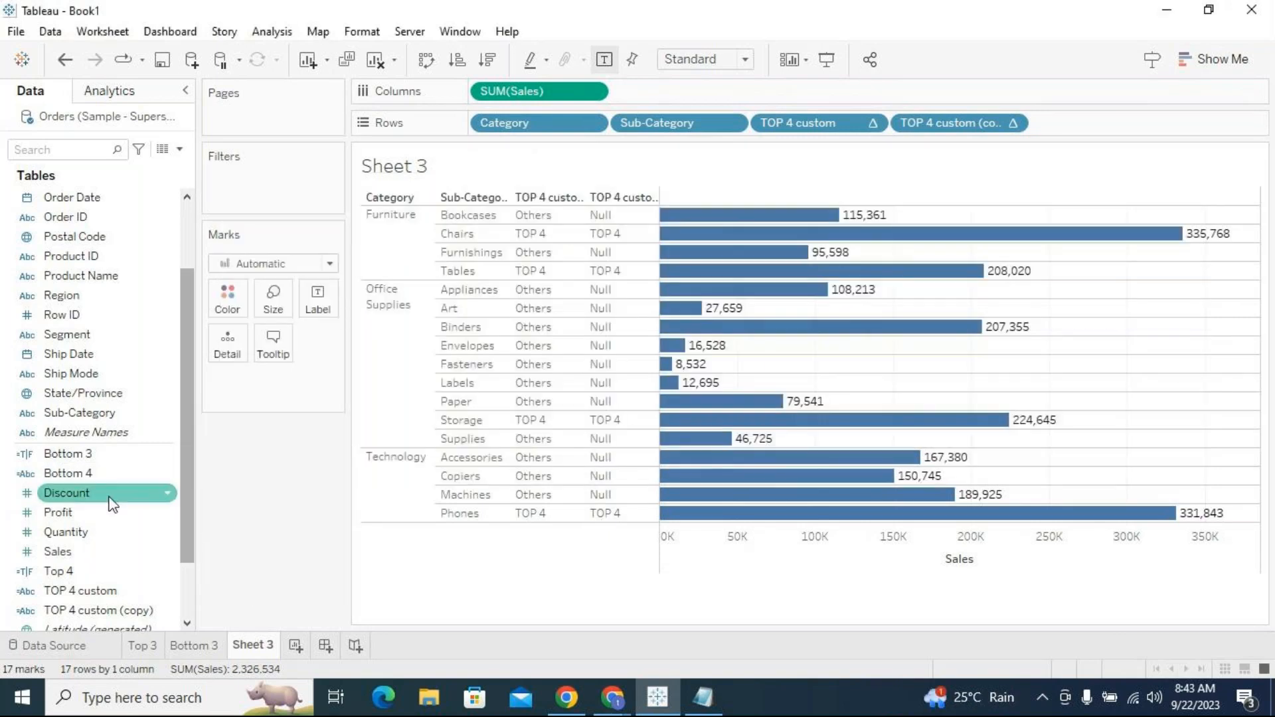
Add Bottom 4 at the end of Rows and remove TOP 4 custom (copy) from Rows.
{"action": "mouse_move", "coordinate": [73, 473]}
{"action": "left_mouse_down"}
{"action": "mouse_move", "coordinate": [781, 252]}
{"action": "mouse_move", "coordinate": [1048, 140]}
{"action": "mouse_move", "coordinate": [1099, 136]}
{"action": "left_mouse_up"}
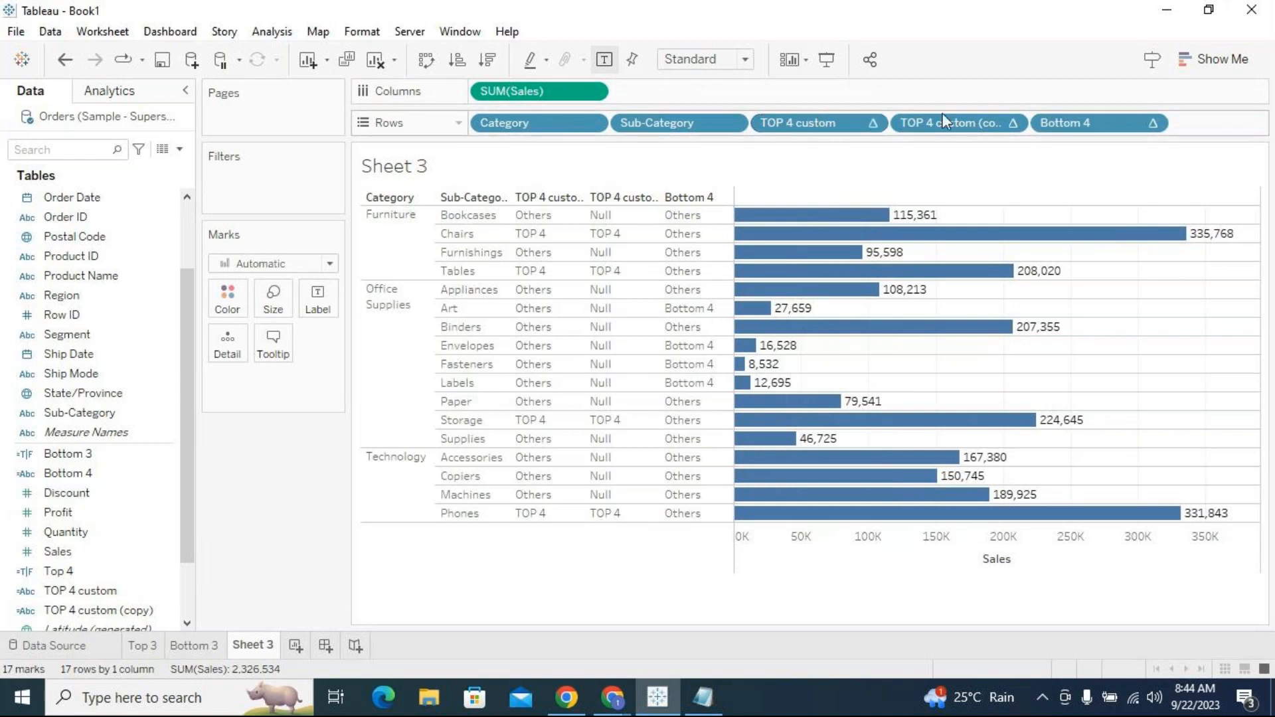
{"action": "mouse_move", "coordinate": [947, 127]}
{"action": "left_mouse_down"}
{"action": "mouse_move", "coordinate": [319, 504]}
{"action": "mouse_move", "coordinate": [866, 260]}
{"action": "mouse_move", "coordinate": [978, 89]}
{"action": "mouse_move", "coordinate": [949, 119]}
{"action": "left_mouse_up"}
{"action": "left_click", "coordinate": [1013, 125]}
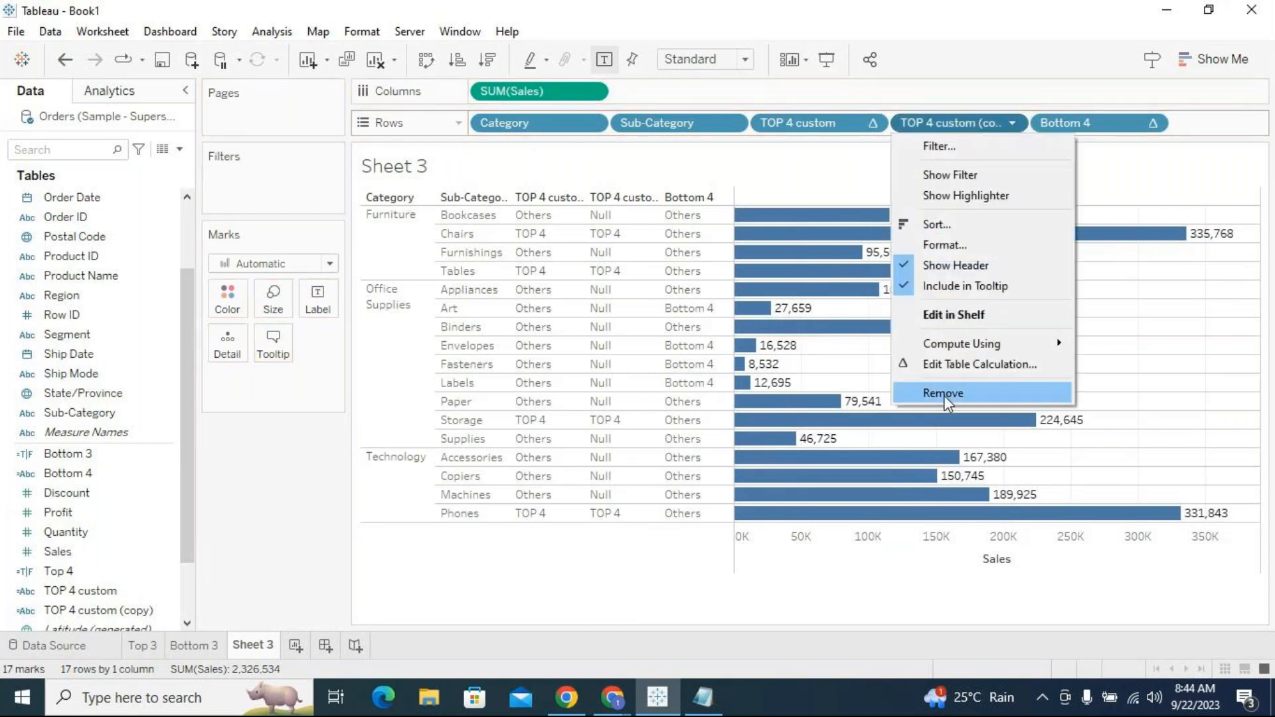
{"action": "left_click", "coordinate": [1168, 366]}
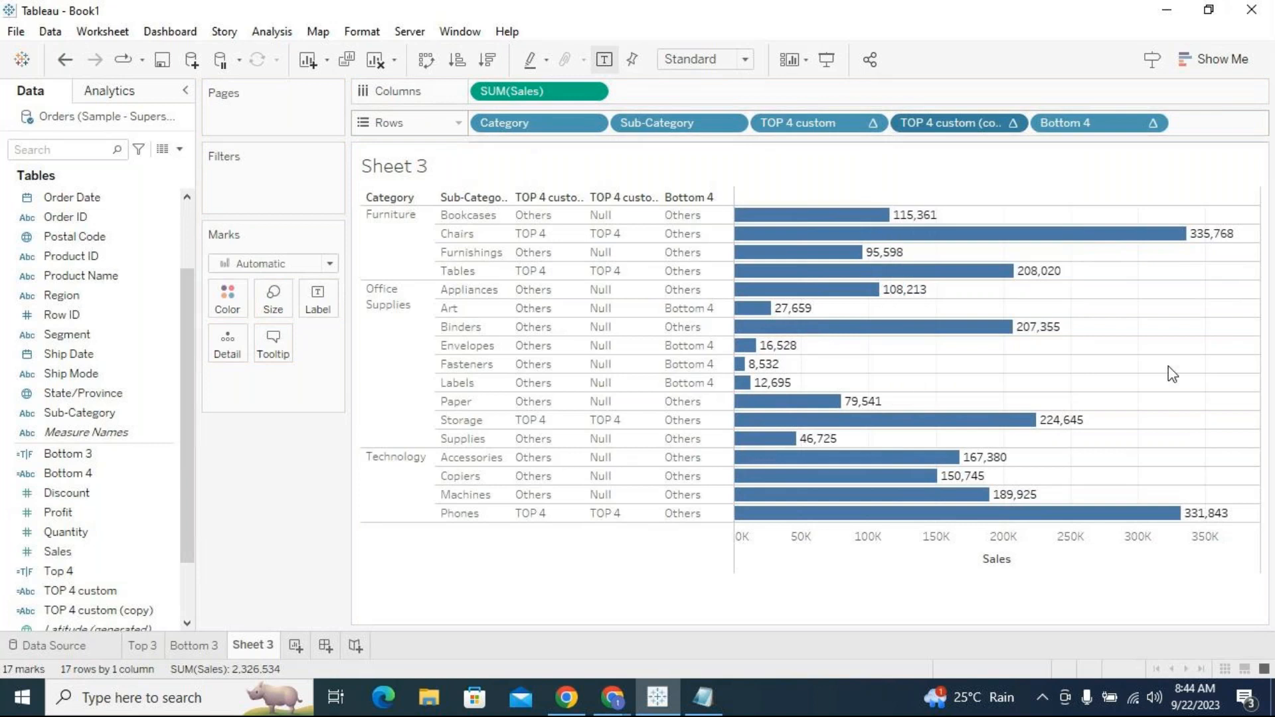
{"action": "left_click_drag", "start_coordinate": [955, 120], "coordinate": [277, 535]}
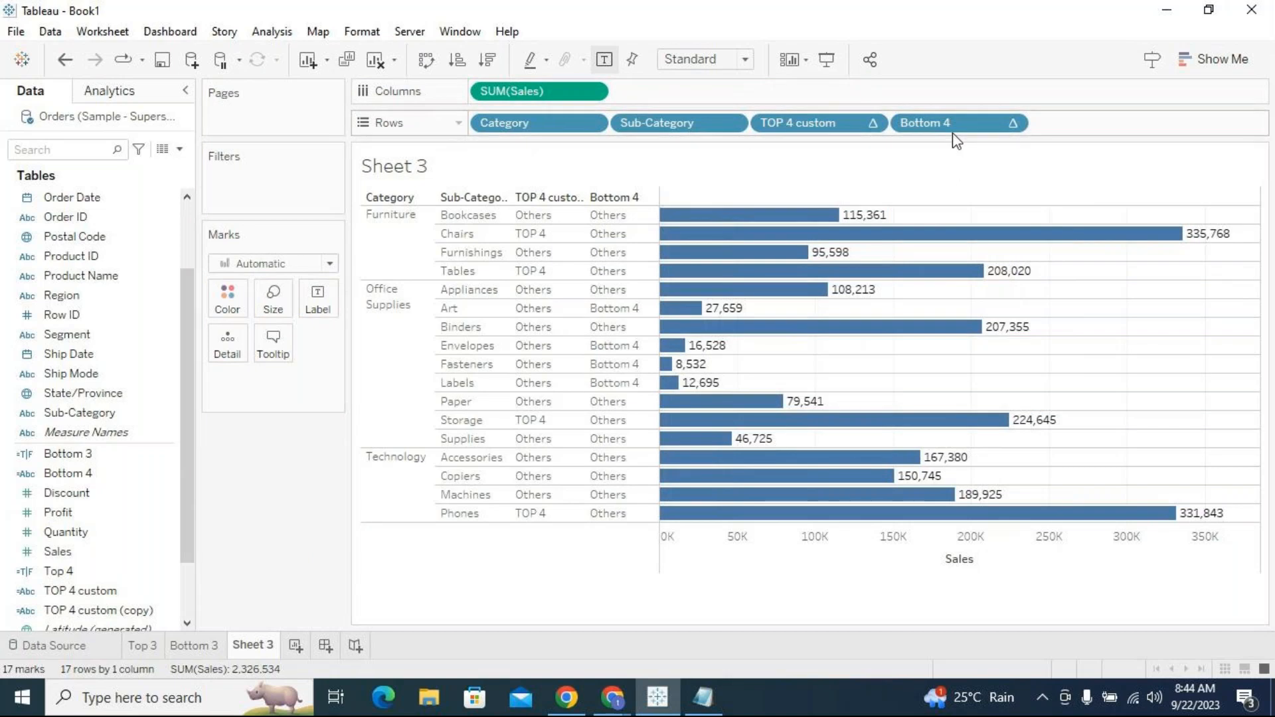
Filter the view by TOP 4 custom to keep only the TOP 4 value, and remove that filter again.
{"action": "left_click", "coordinate": [872, 123]}
{"action": "left_click", "coordinate": [866, 147]}
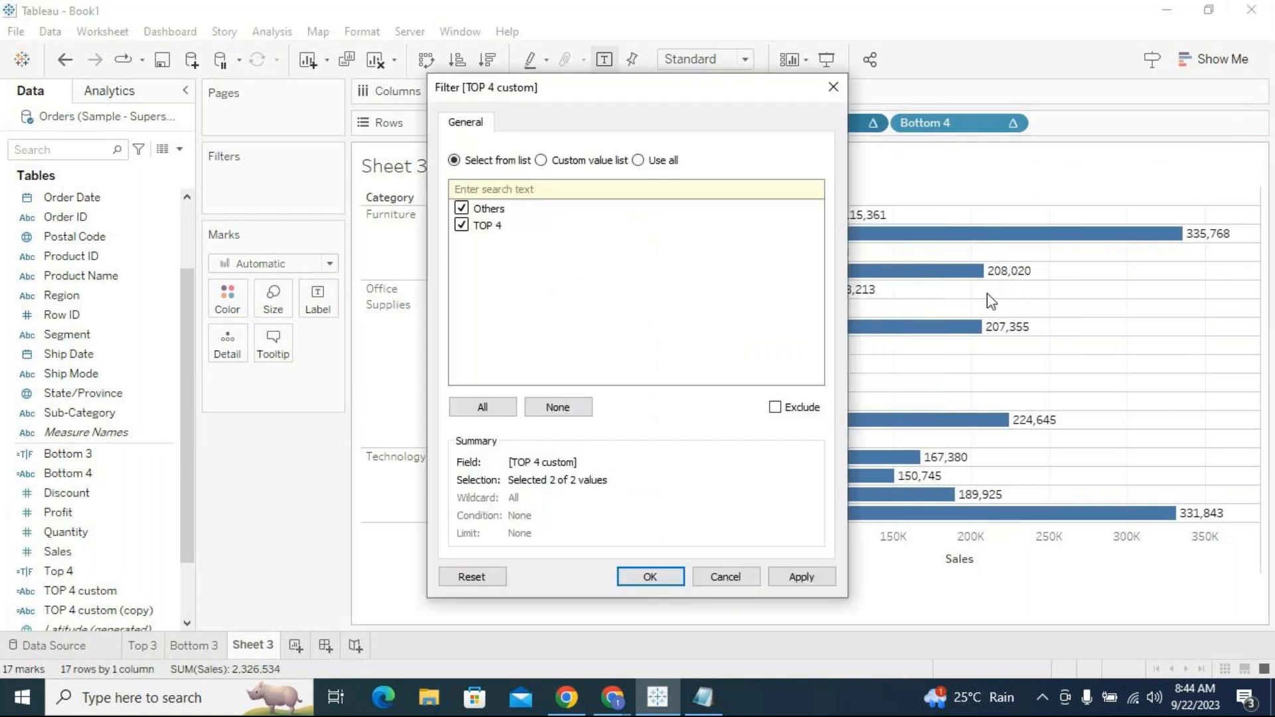
{"action": "left_click", "coordinate": [558, 407]}
{"action": "left_click", "coordinate": [462, 225]}
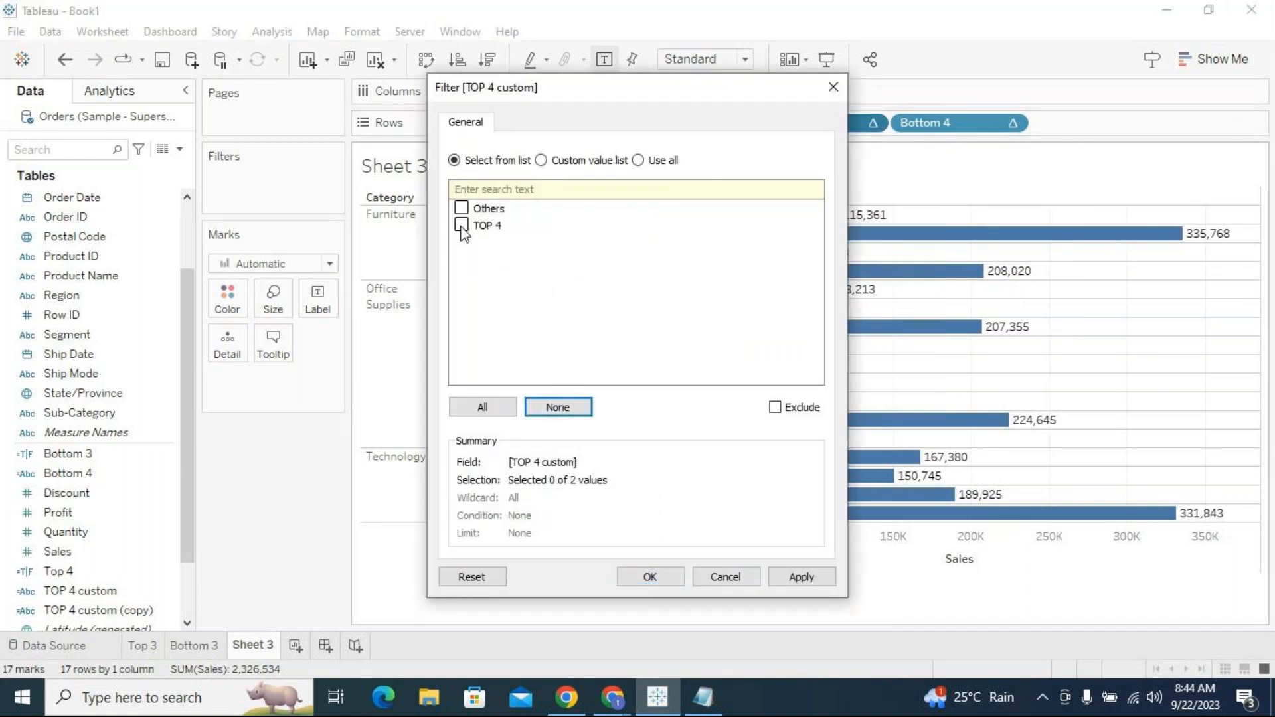
{"action": "left_click", "coordinate": [658, 576]}
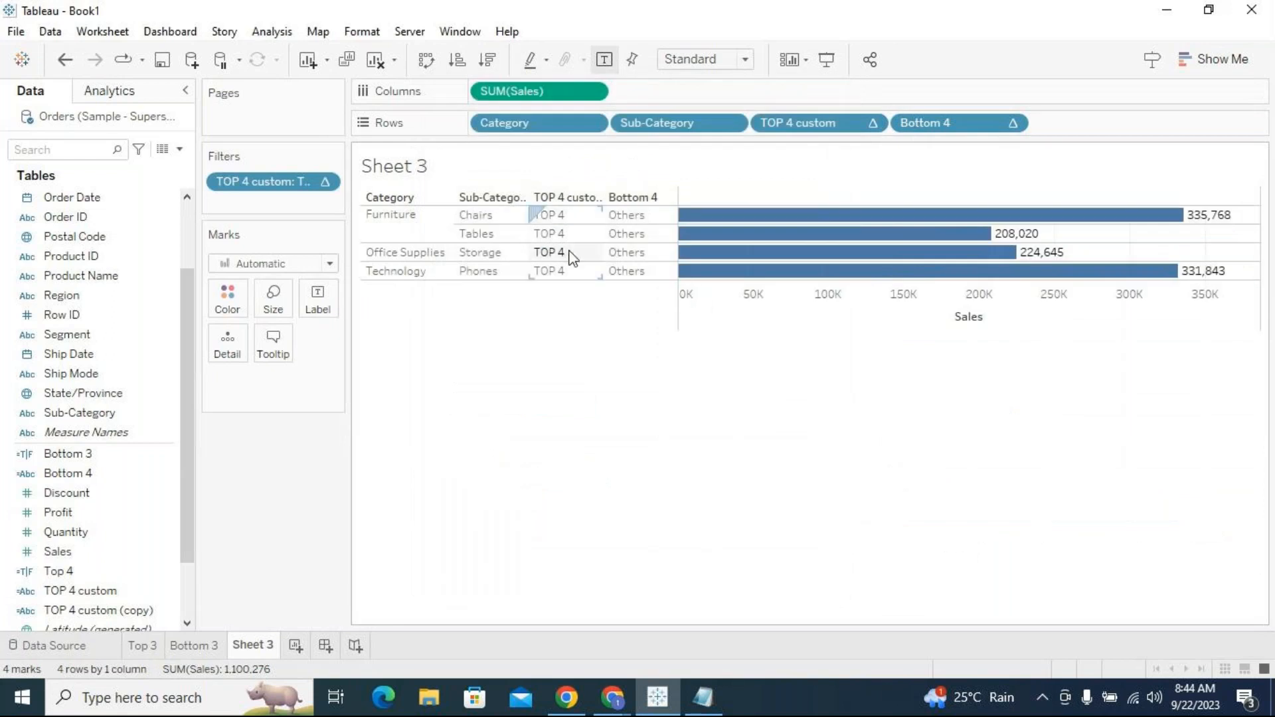
{"action": "left_click_drag", "start_coordinate": [286, 183], "coordinate": [306, 480]}
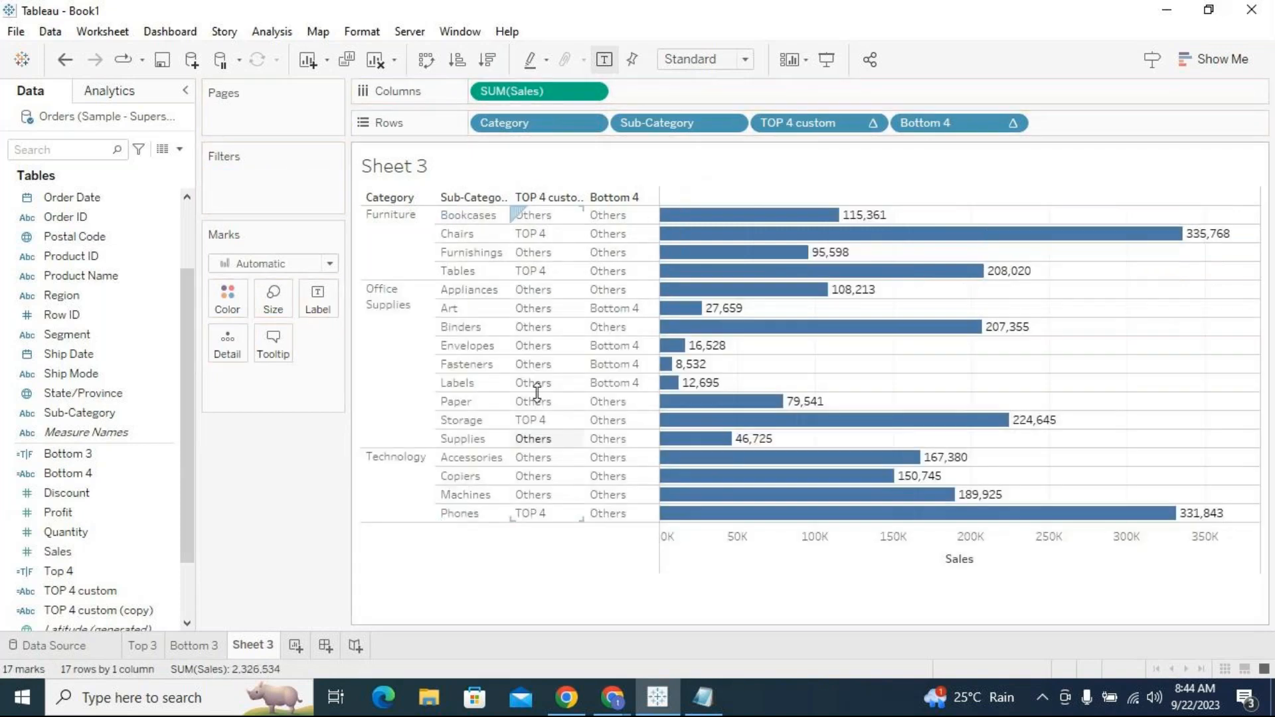
Highlight all the TOP 4 labels and all the Bottom 4 labels together to compare their sales bars.
{"action": "left_click", "coordinate": [531, 235]}
{"action": "left_click", "coordinate": [531, 271], "text": "ctrl"}
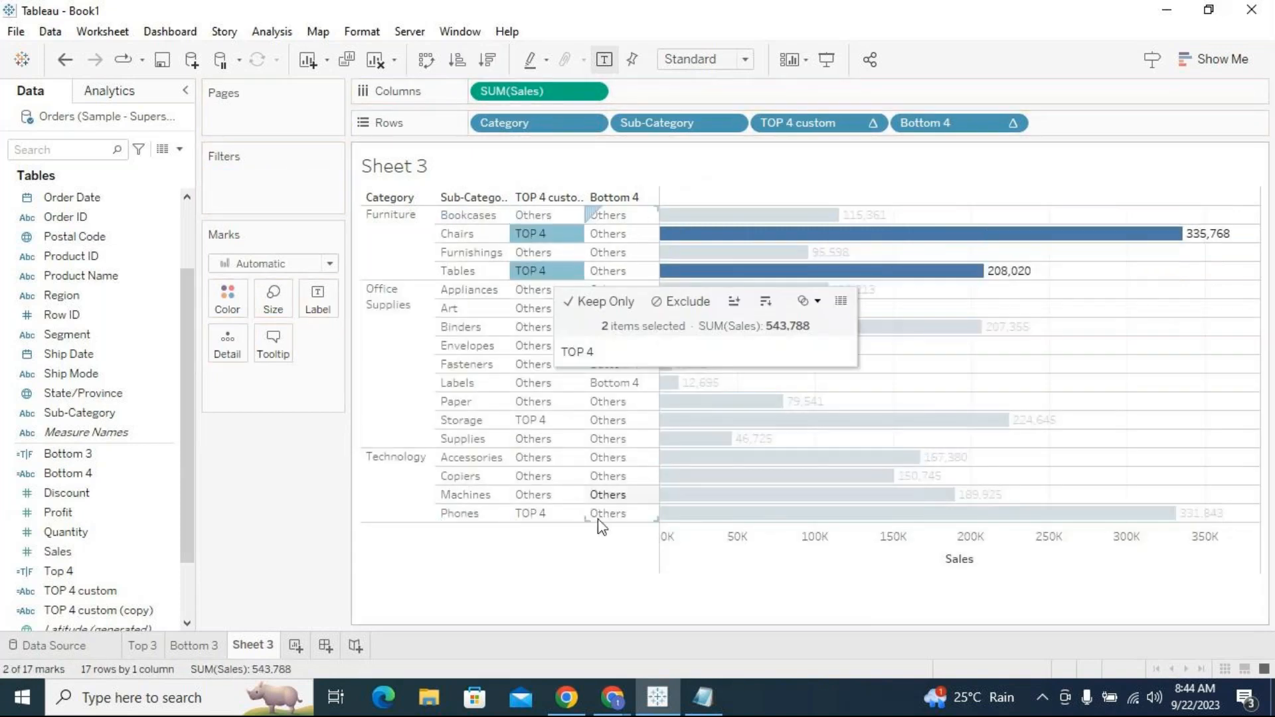
{"action": "left_click", "coordinate": [547, 511], "text": "ctrl"}
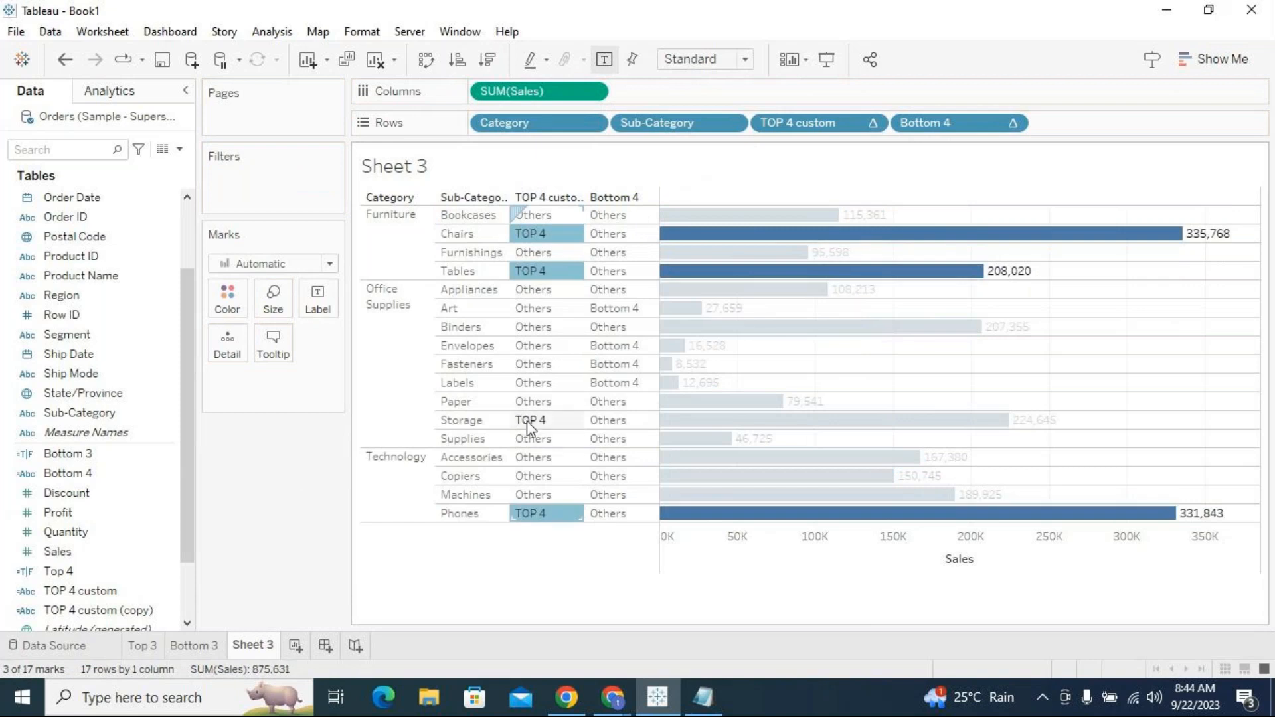
{"action": "left_click", "coordinate": [528, 421], "text": "ctrl"}
{"action": "left_click", "coordinate": [631, 309], "text": "ctrl"}
{"action": "left_click", "coordinate": [634, 347], "text": "ctrl"}
{"action": "left_click", "coordinate": [631, 364], "text": "ctrl"}
{"action": "left_click", "coordinate": [624, 383], "text": "ctrl"}
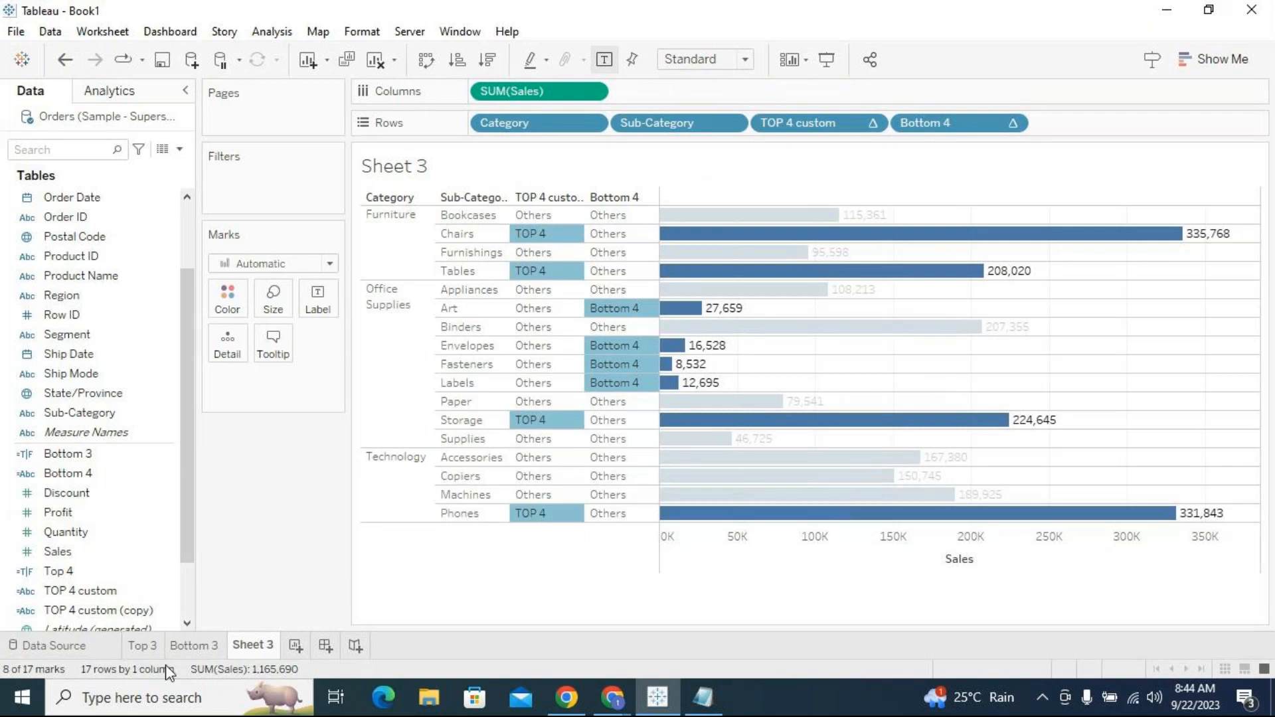
Rename Sheet 3 as "Top and Bottom" and clear the selected marks.
{"action": "double_click", "coordinate": [261, 646]}
{"action": "type", "text": "Top and Bottom"}
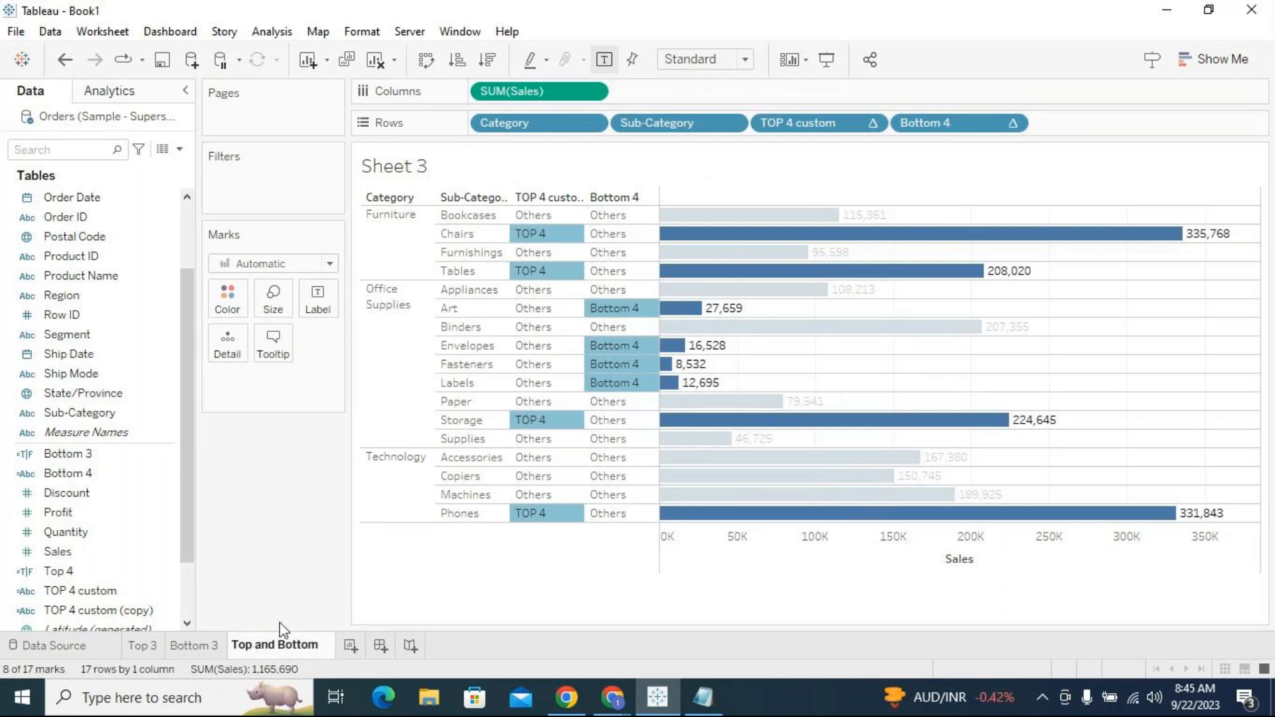
{"action": "key", "text": "Return"}
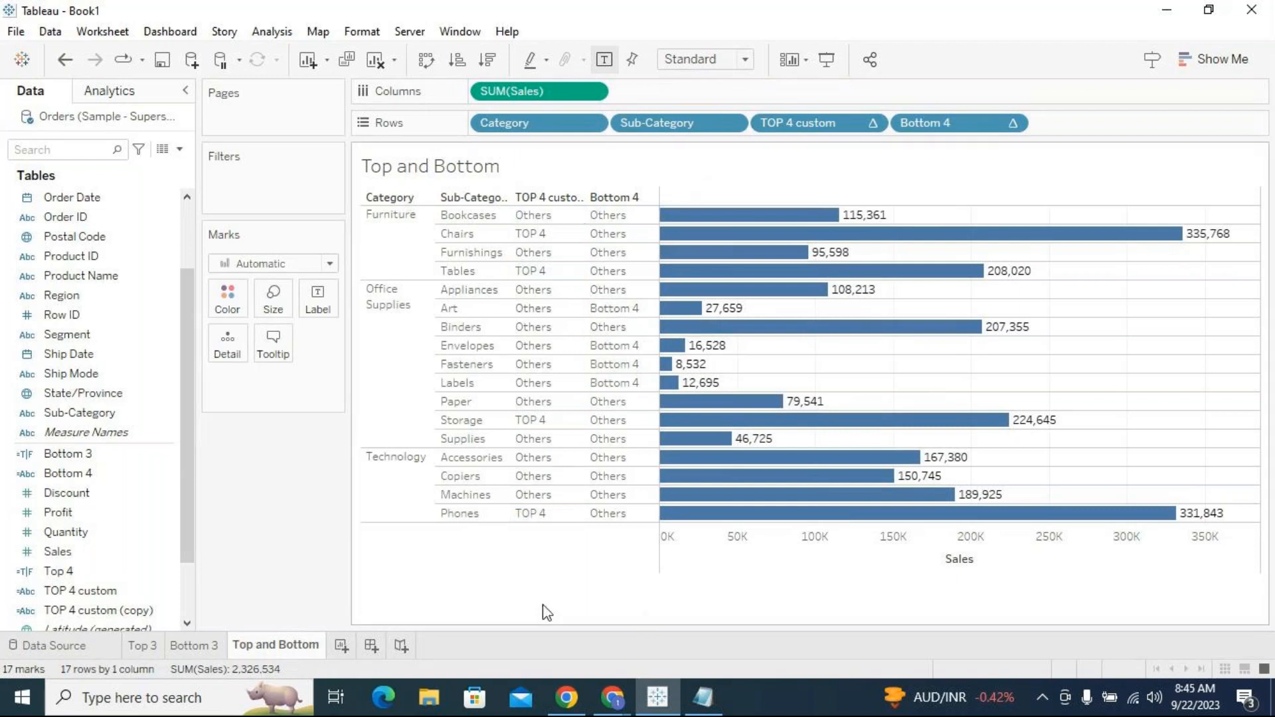
Create a new worksheet and add Category and Sub-Category to Rows.
{"action": "left_click", "coordinate": [341, 640]}
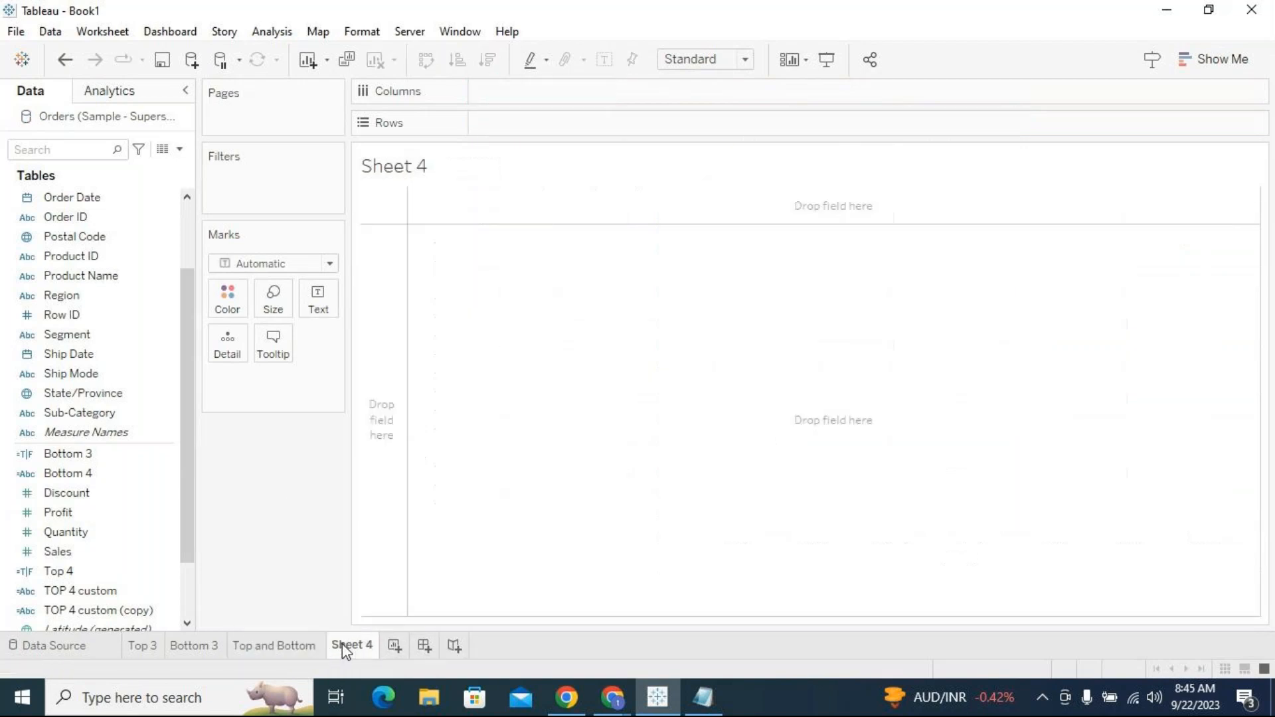
{"action": "left_click", "coordinate": [185, 232]}
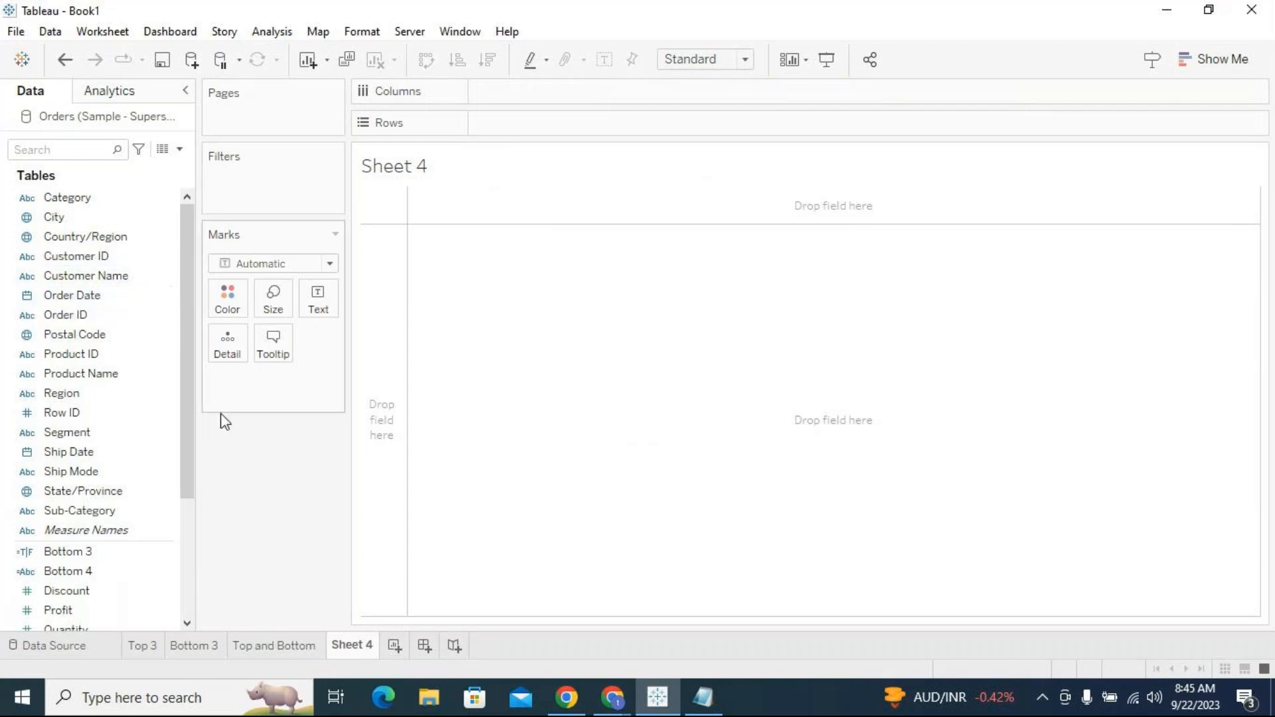
{"action": "left_click_drag", "start_coordinate": [86, 206], "coordinate": [582, 125]}
{"action": "left_click_drag", "start_coordinate": [138, 510], "coordinate": [731, 124]}
{"action": "scroll", "coordinate": [90, 603], "scroll_direction": "down", "scroll_amount": 2}
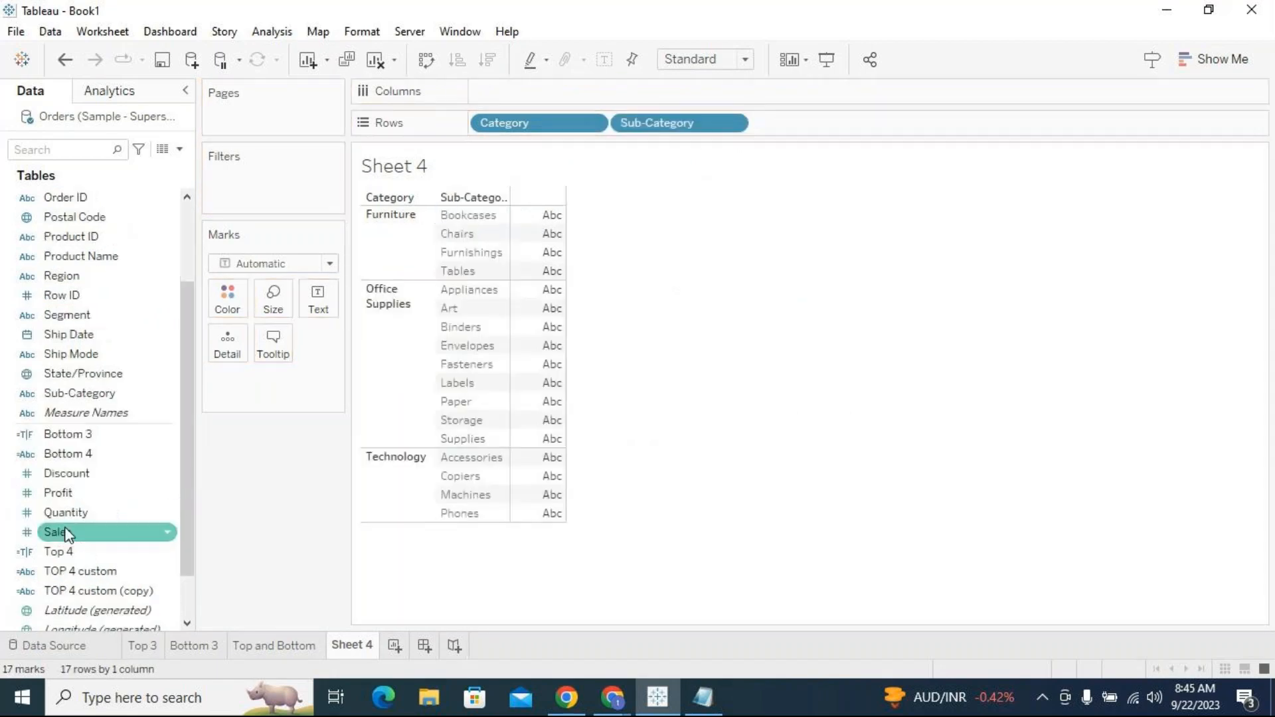
Add Sales to Columns, show the mark labels, and widen the Sub-Category column to fit its heading.
{"action": "left_click_drag", "start_coordinate": [68, 530], "coordinate": [516, 94]}
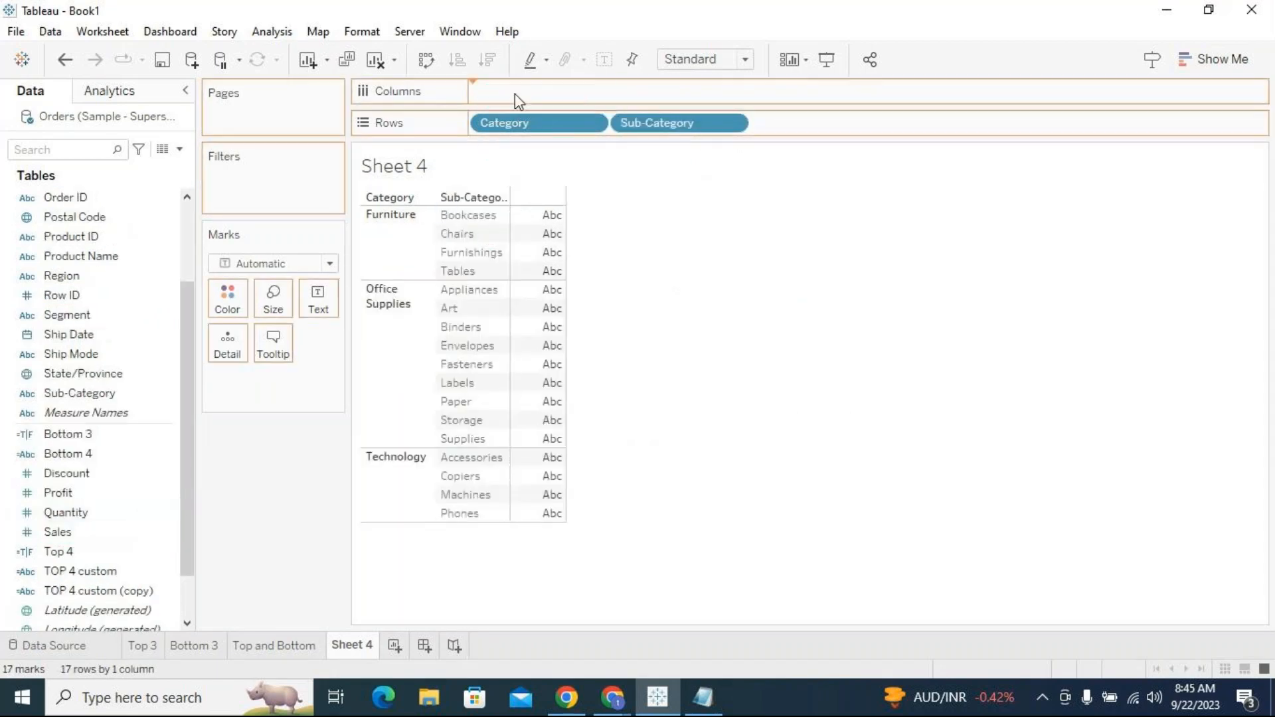
{"action": "left_click", "coordinate": [604, 60]}
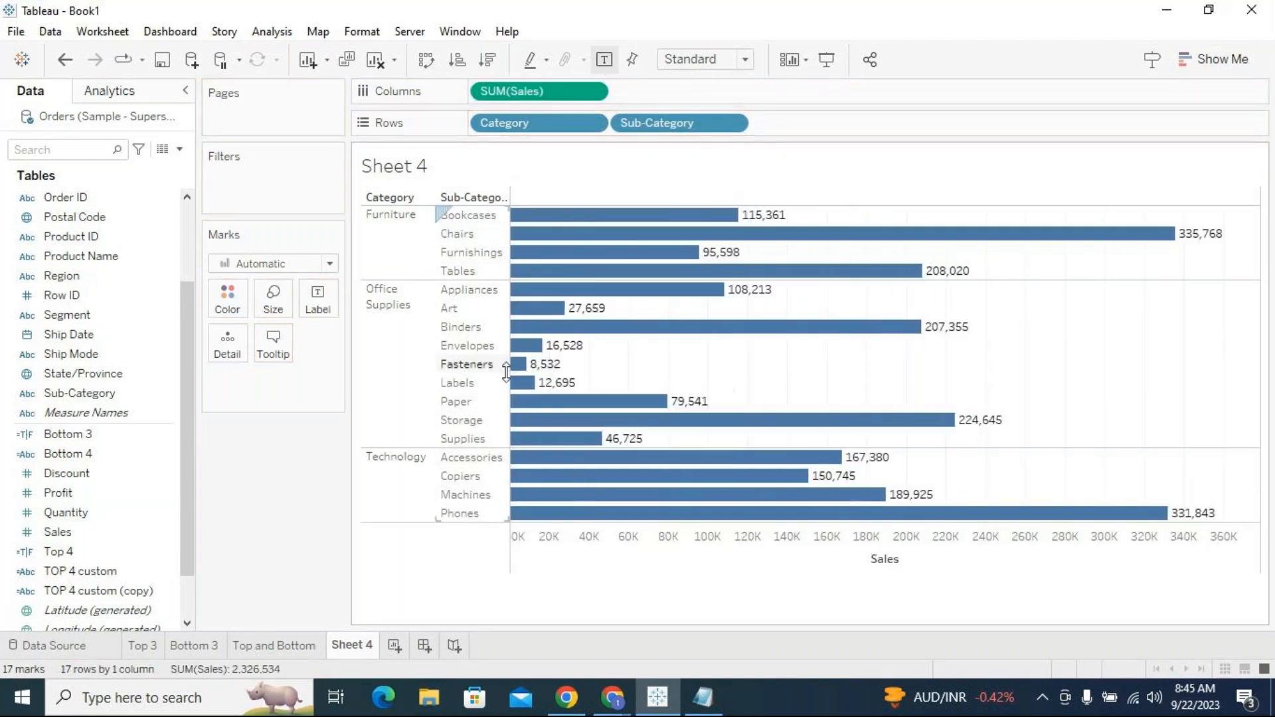
{"action": "left_click_drag", "start_coordinate": [510, 374], "coordinate": [544, 376]}
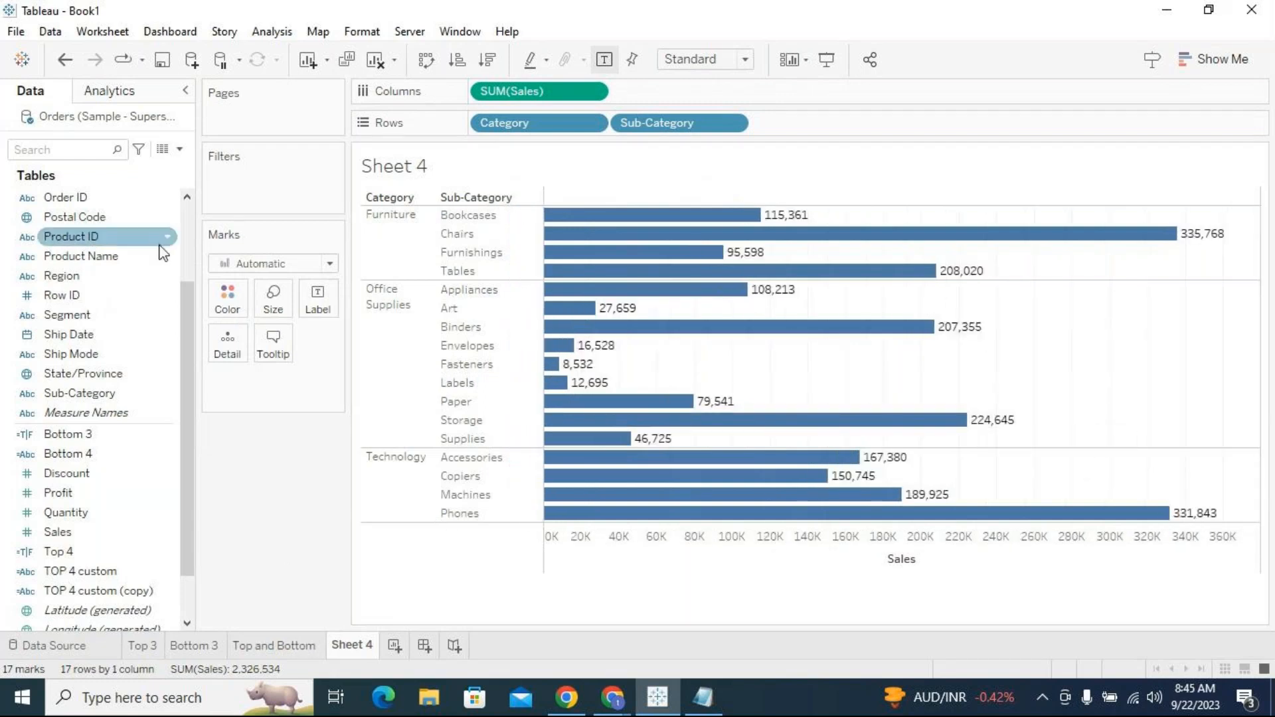
Add TOP 4 custom and Bottom 4 to Rows after Sub-Category, and widen the TOP 4 custom column.
{"action": "left_click", "coordinate": [188, 247]}
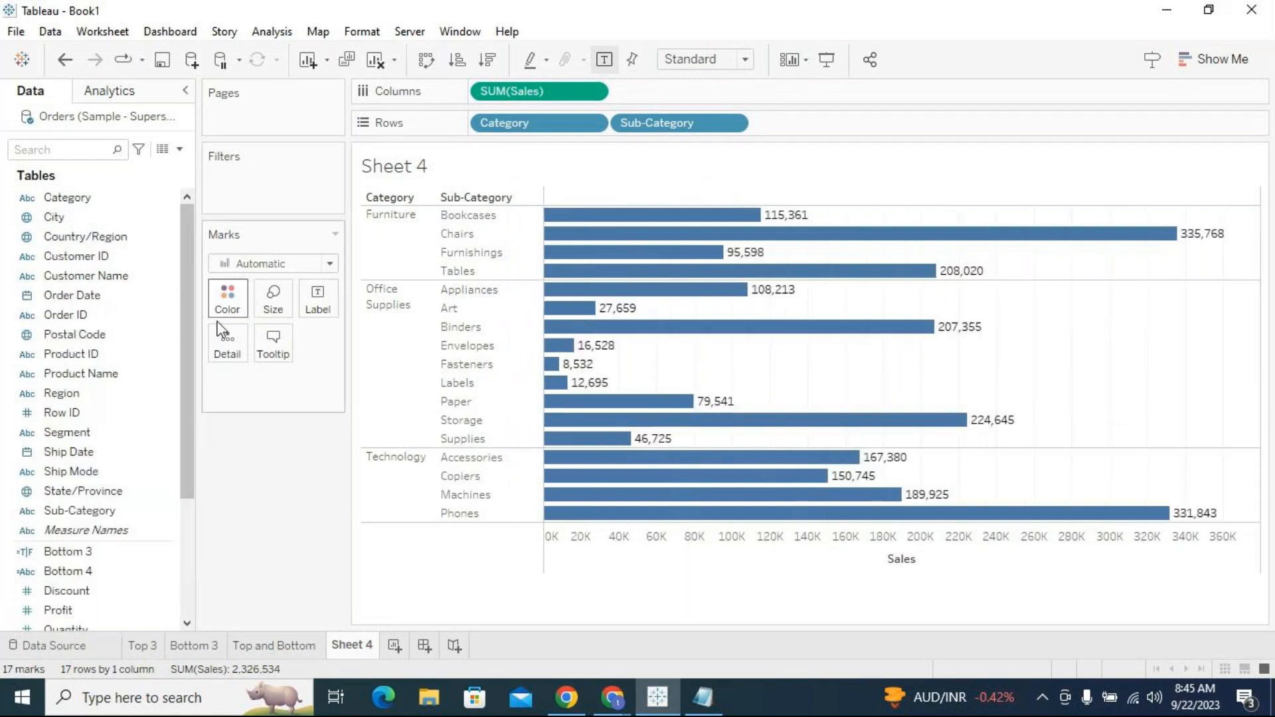
{"action": "left_click", "coordinate": [79, 575]}
{"action": "scroll", "coordinate": [78, 575], "scroll_direction": "down", "scroll_amount": 2}
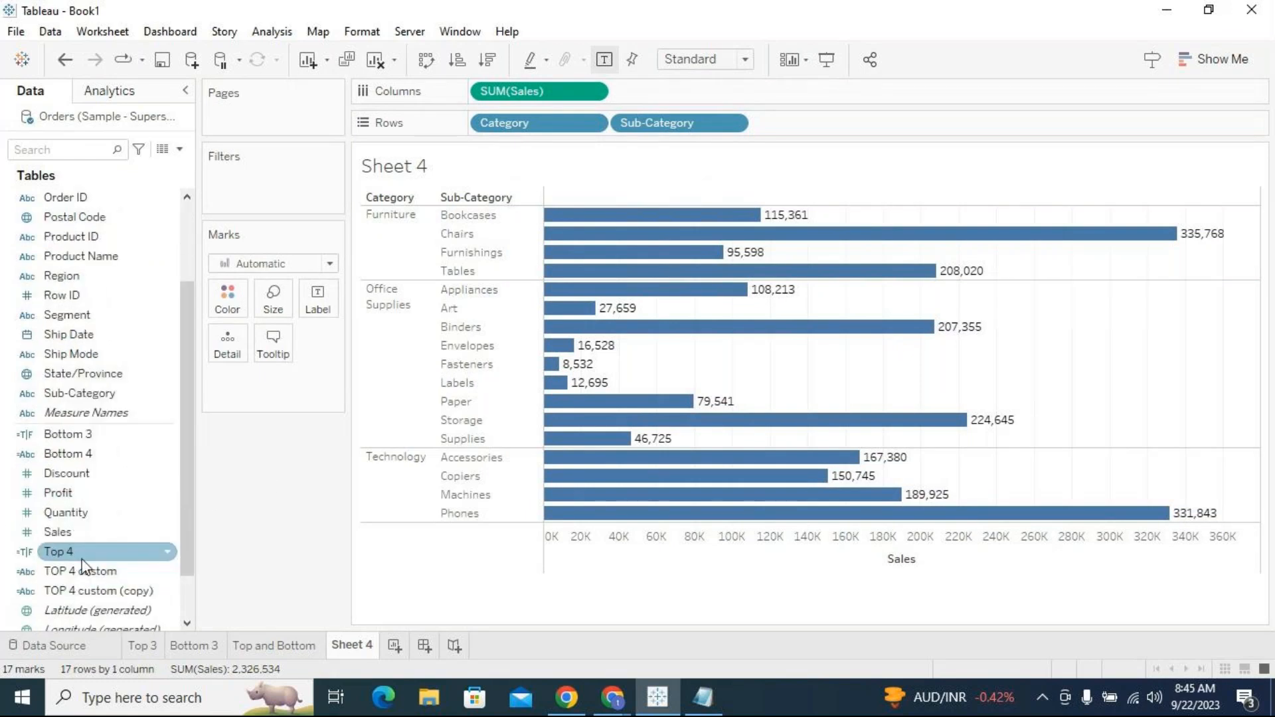
{"action": "left_click_drag", "start_coordinate": [89, 576], "coordinate": [791, 142]}
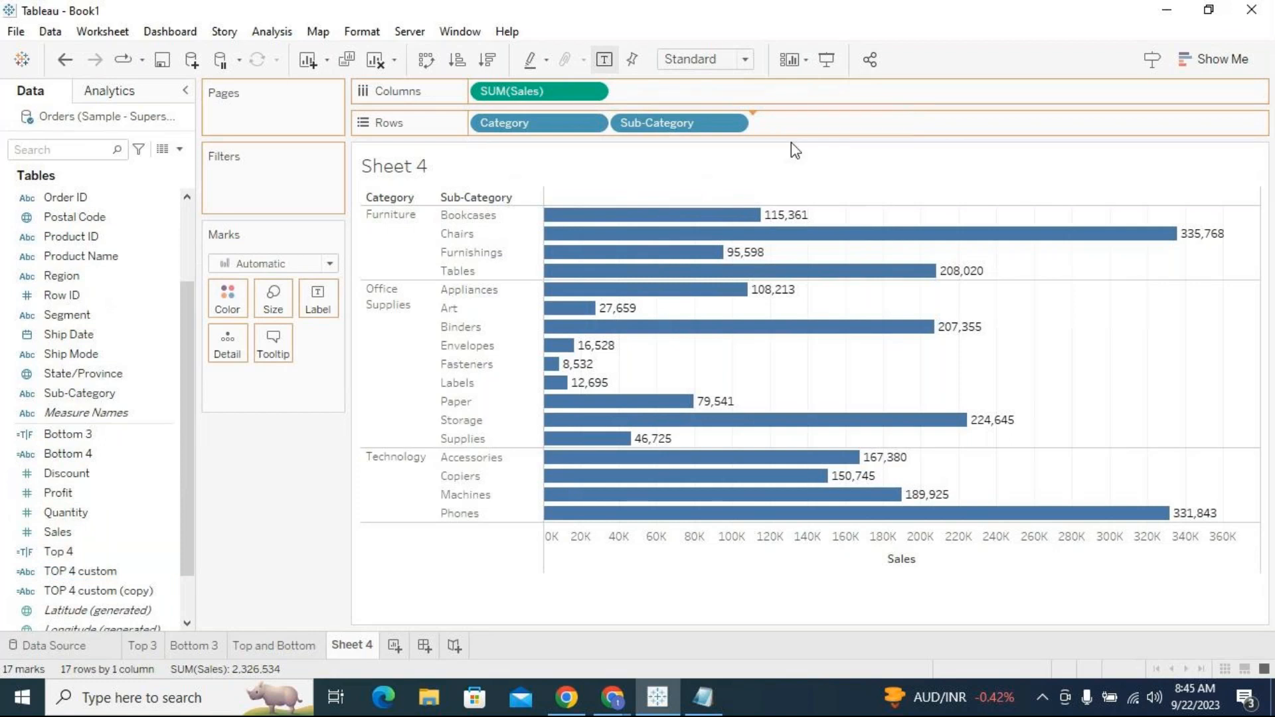
{"action": "left_click_drag", "start_coordinate": [114, 455], "coordinate": [927, 123]}
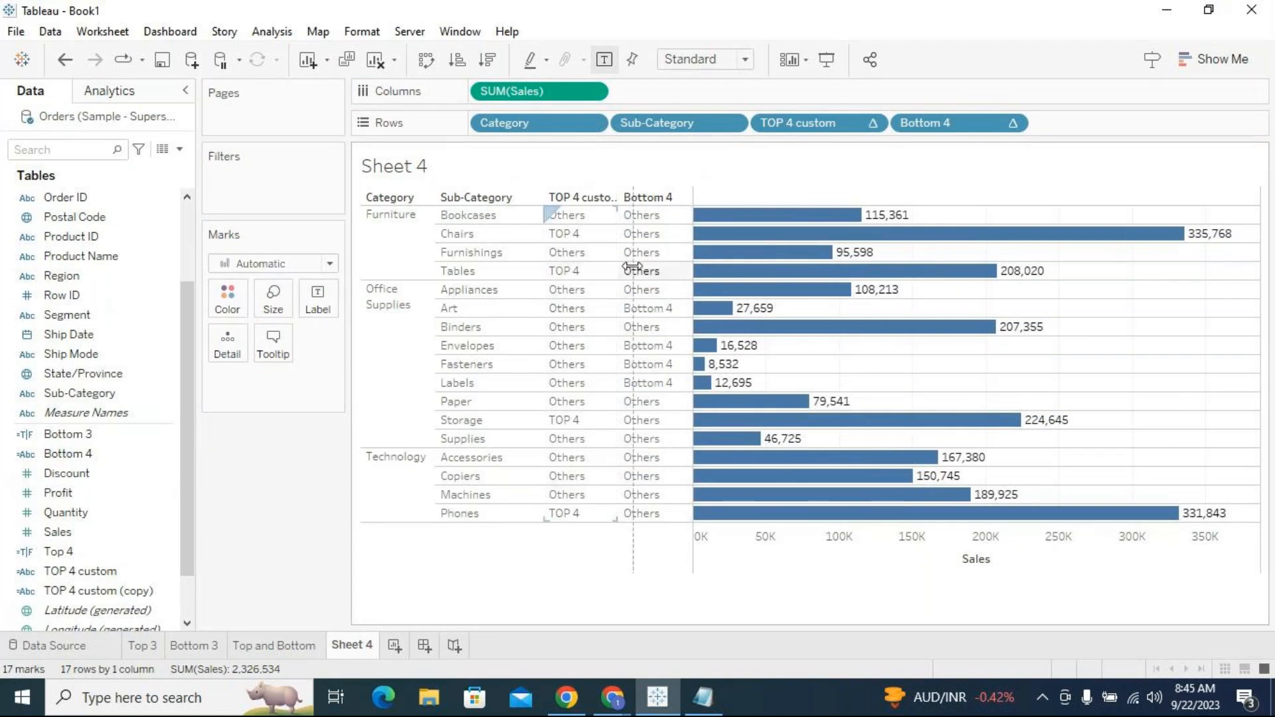
{"action": "left_click_drag", "start_coordinate": [616, 265], "coordinate": [635, 266]}
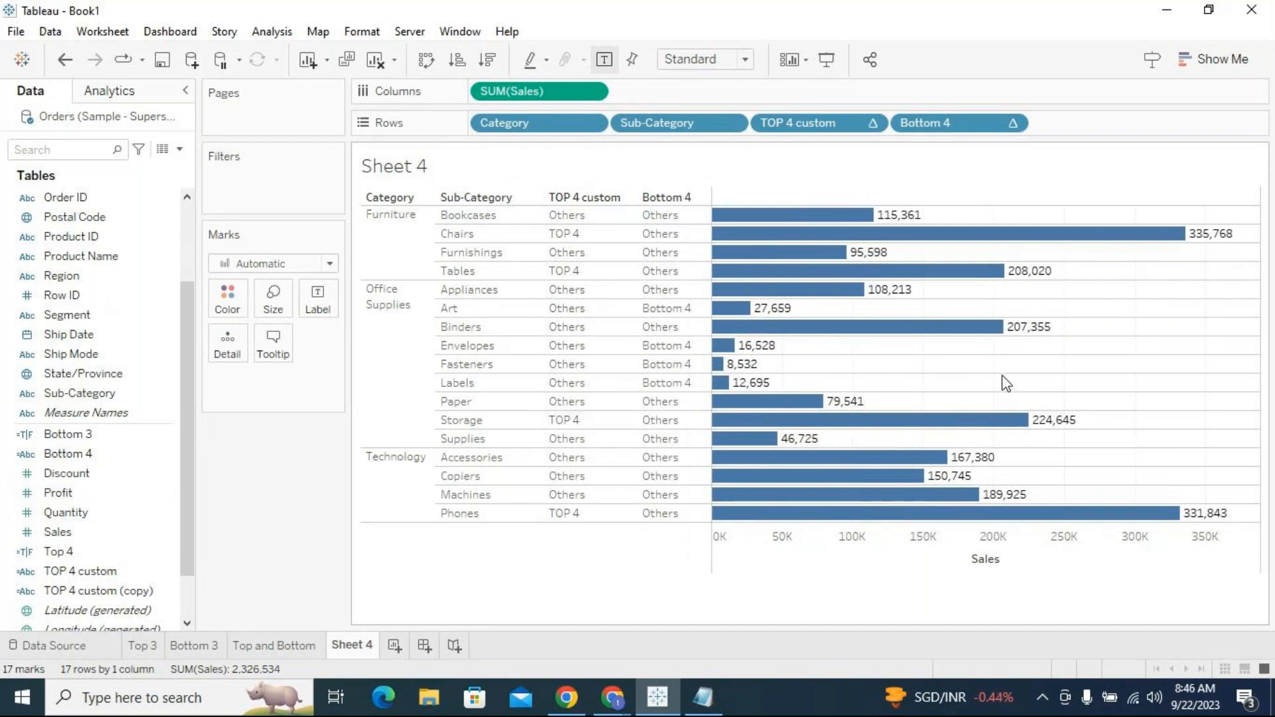
Rename Sheet 4 as "4 top and bottom".
{"action": "double_click", "coordinate": [352, 647]}
{"action": "type", "text": "4 top a"}
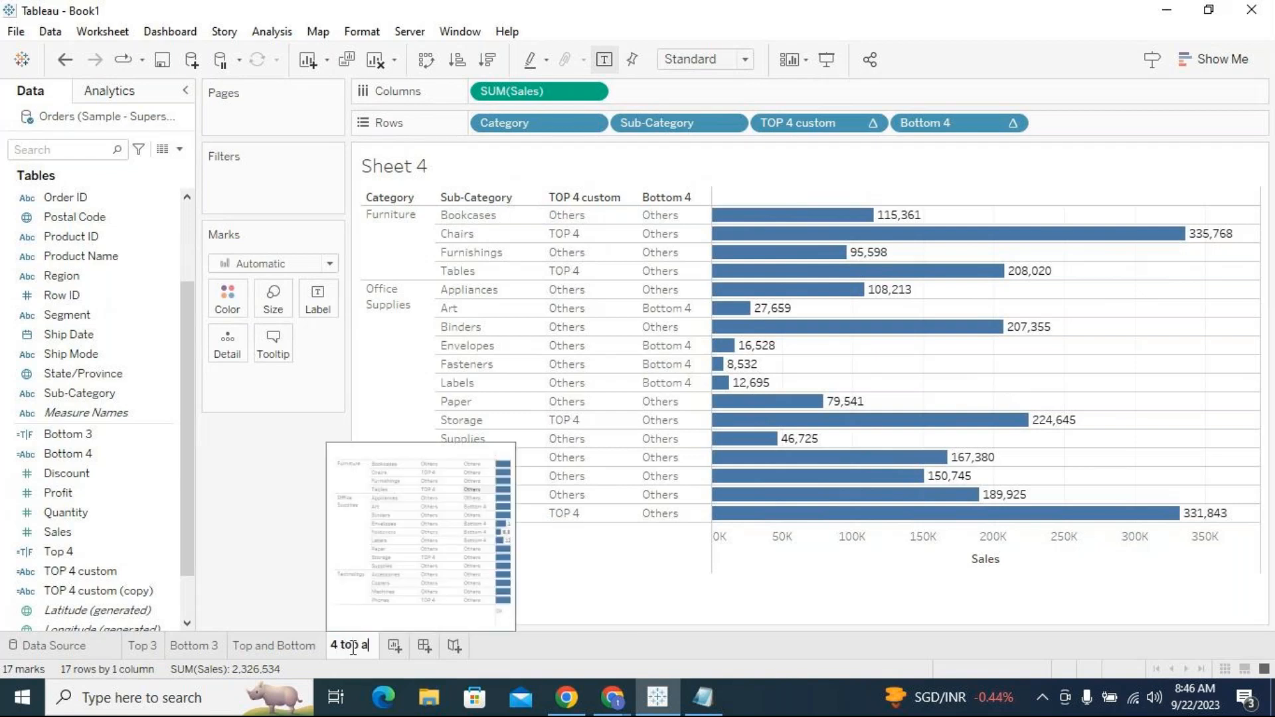
{"action": "type", "text": "nd bottom"}
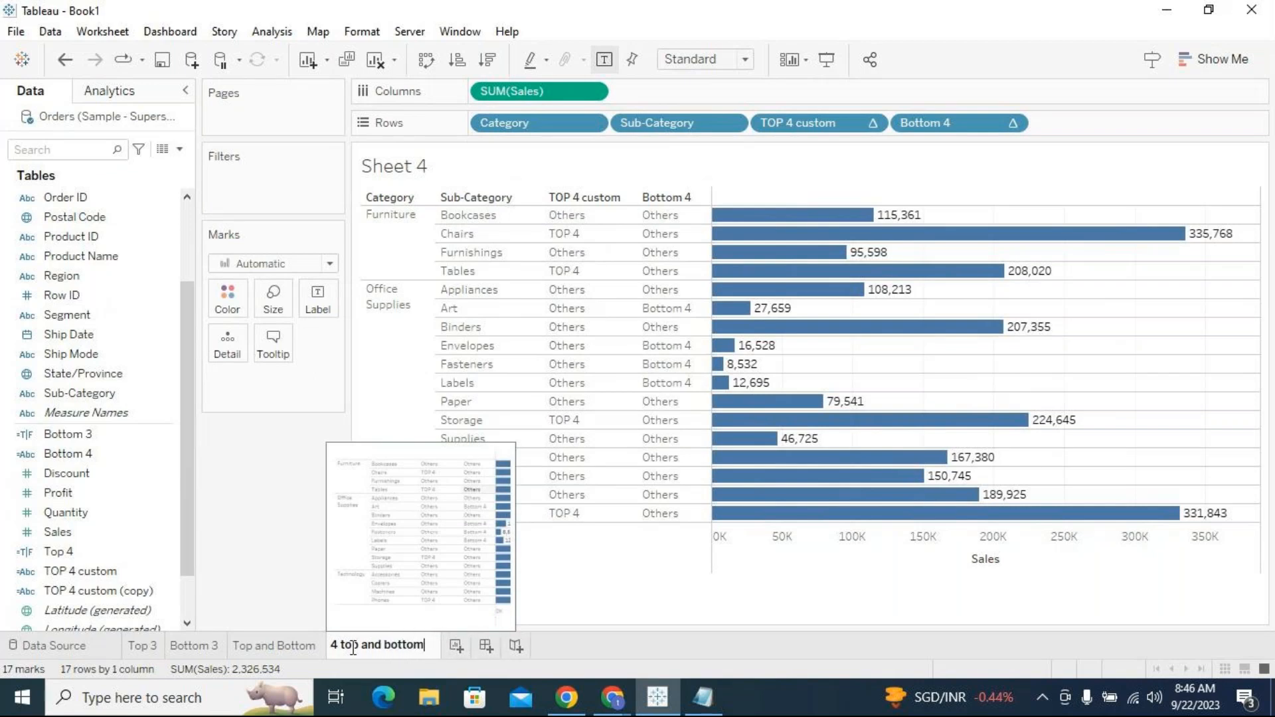
{"action": "key", "text": "Return"}
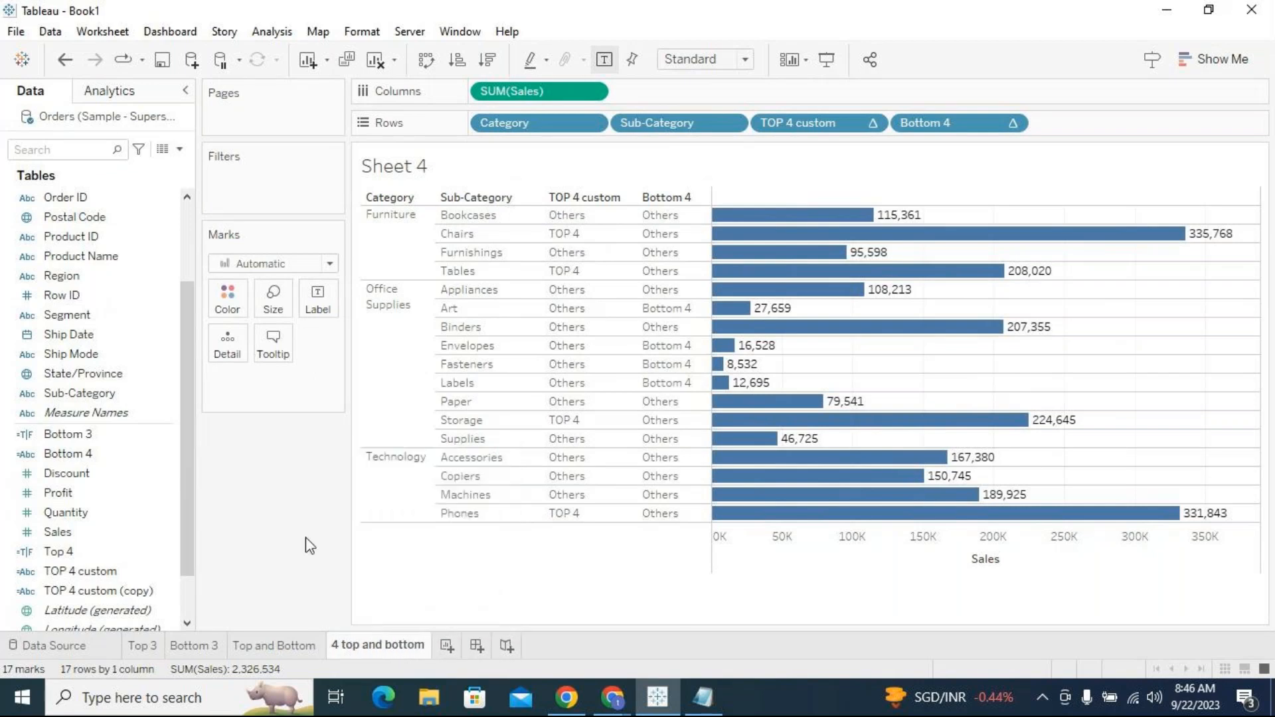
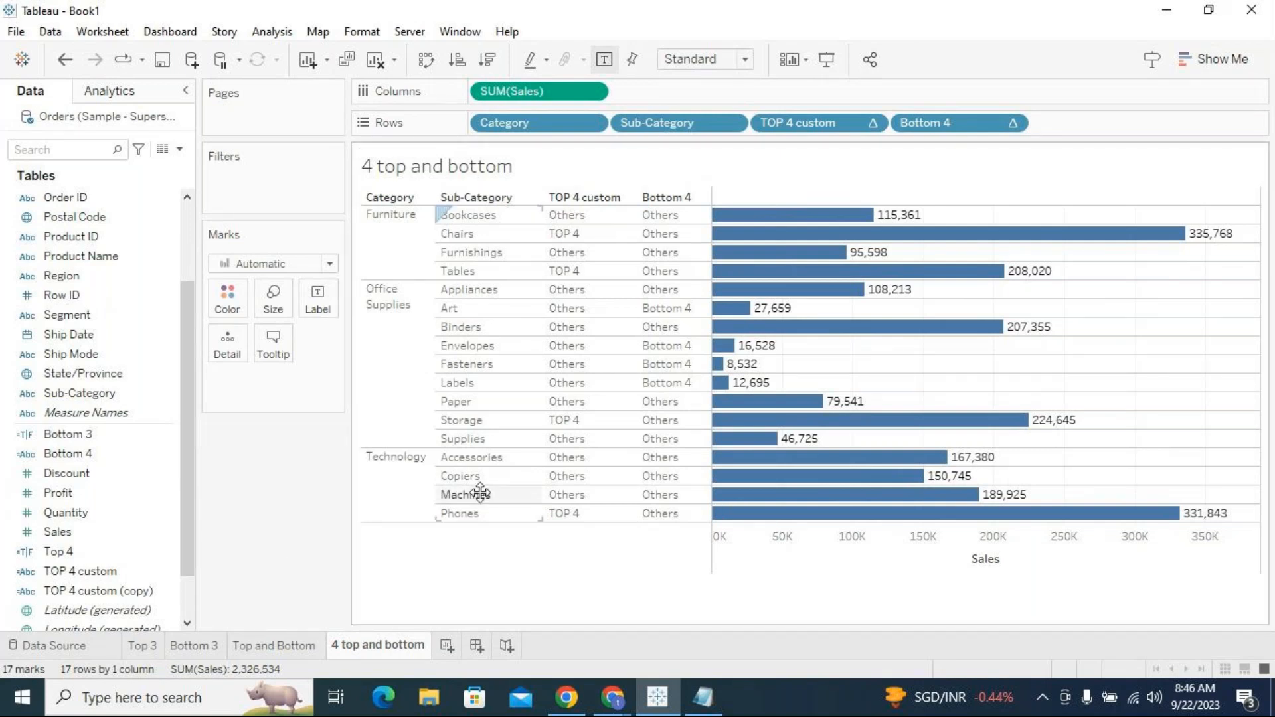
Review the "Top and Bottom" worksheet and return to "4 top and bottom" to compare the two.
{"action": "left_click", "coordinate": [259, 647]}
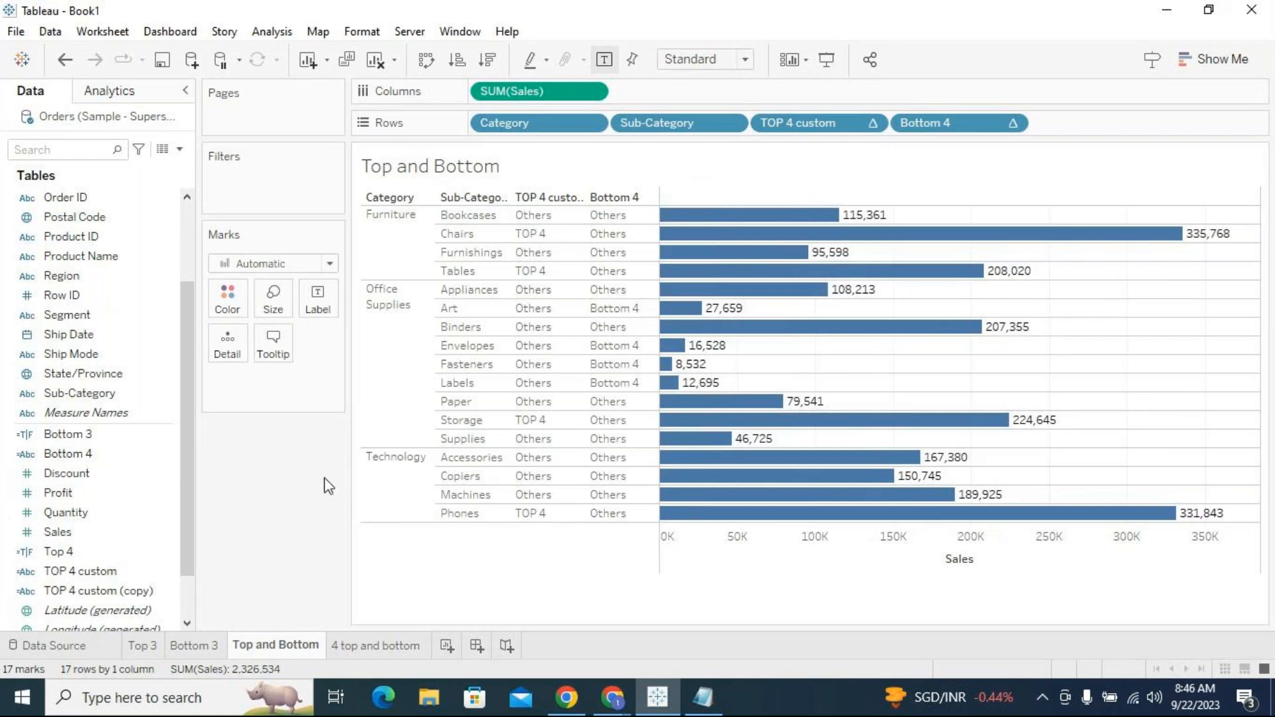
{"action": "mouse_move", "coordinate": [377, 653]}
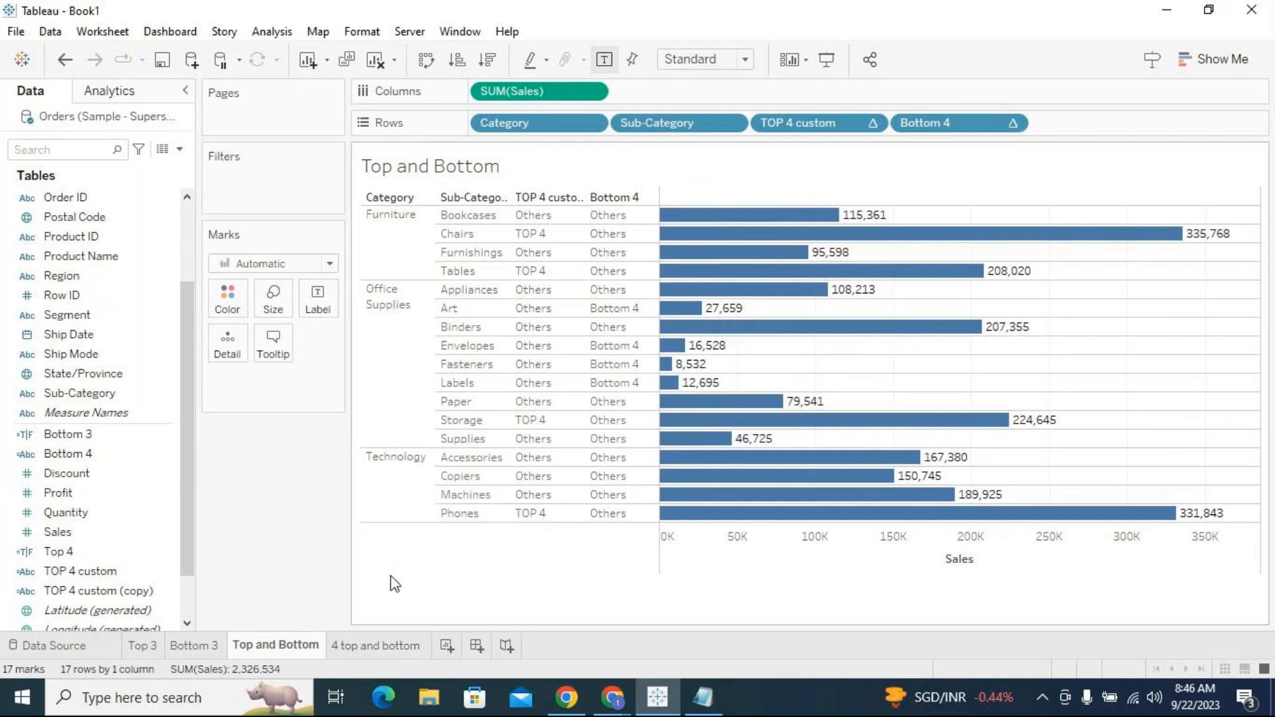
{"action": "left_click", "coordinate": [370, 644]}
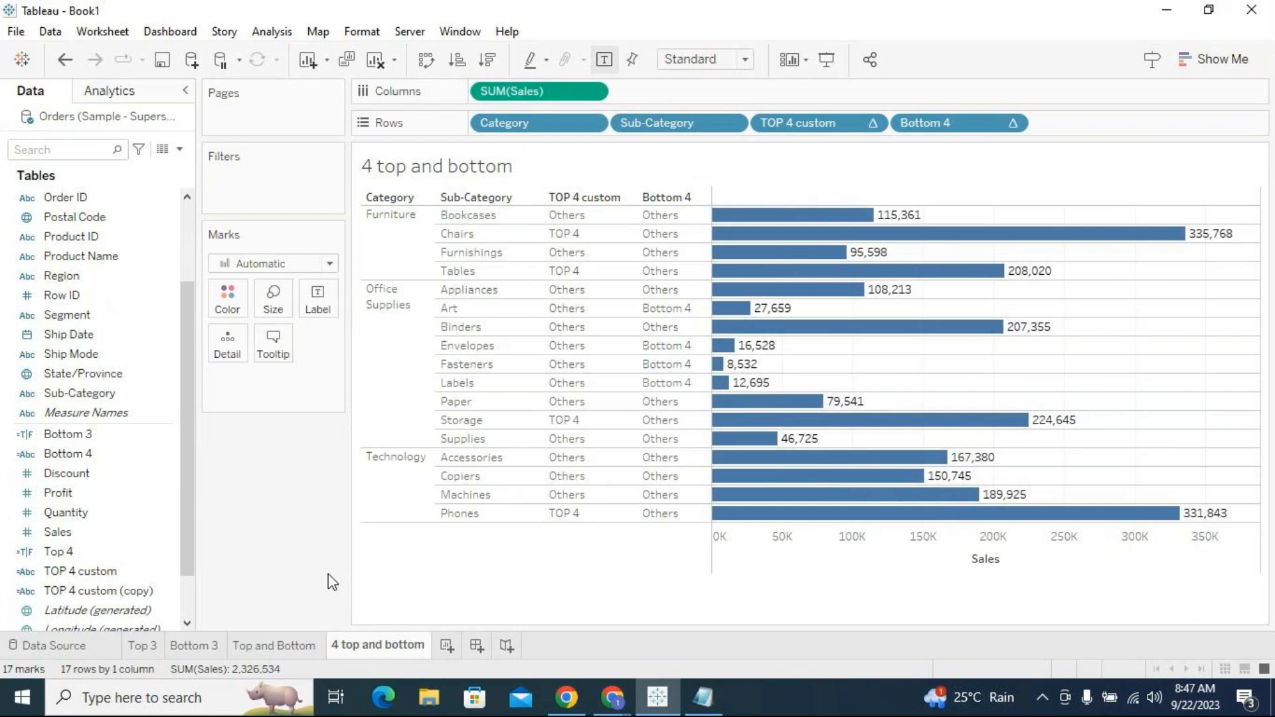
Create another new worksheet and place Category and Sub-Category on Rows.
{"action": "left_click", "coordinate": [447, 646]}
{"action": "scroll", "coordinate": [192, 264], "scroll_direction": "up", "scroll_amount": 2}
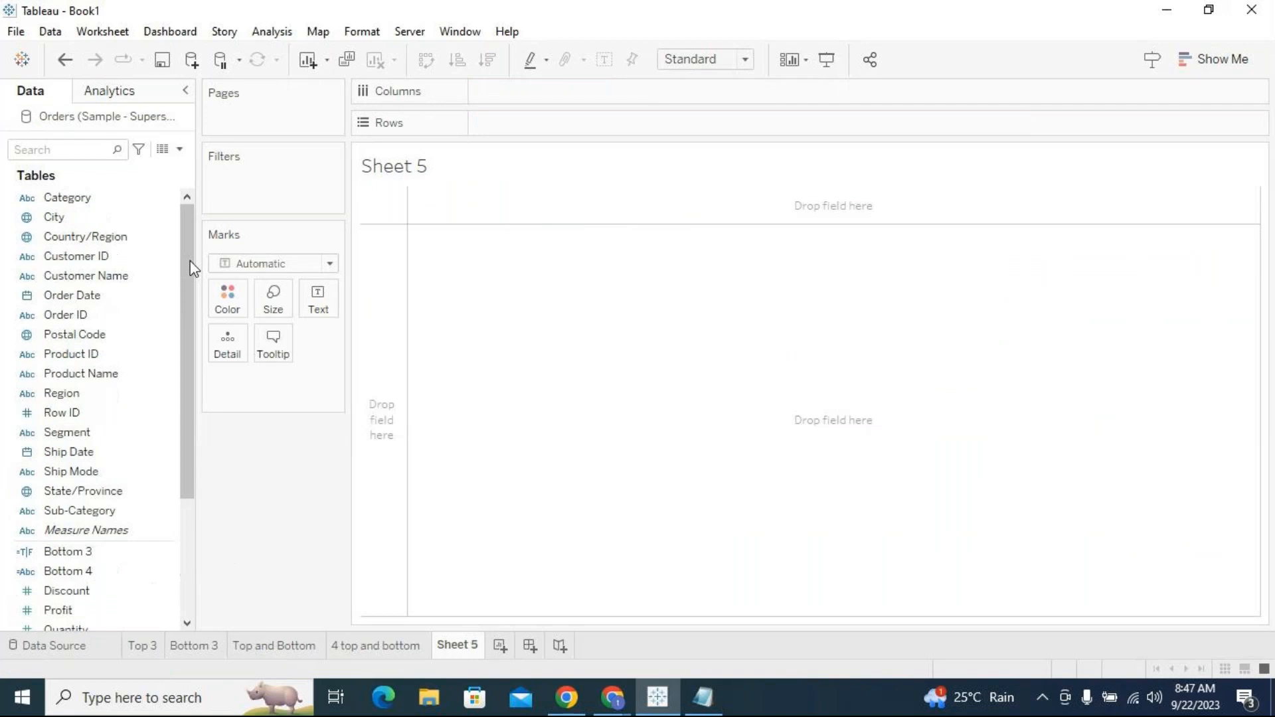
{"action": "left_click_drag", "start_coordinate": [97, 200], "coordinate": [518, 133]}
{"action": "left_click_drag", "start_coordinate": [106, 511], "coordinate": [740, 125]}
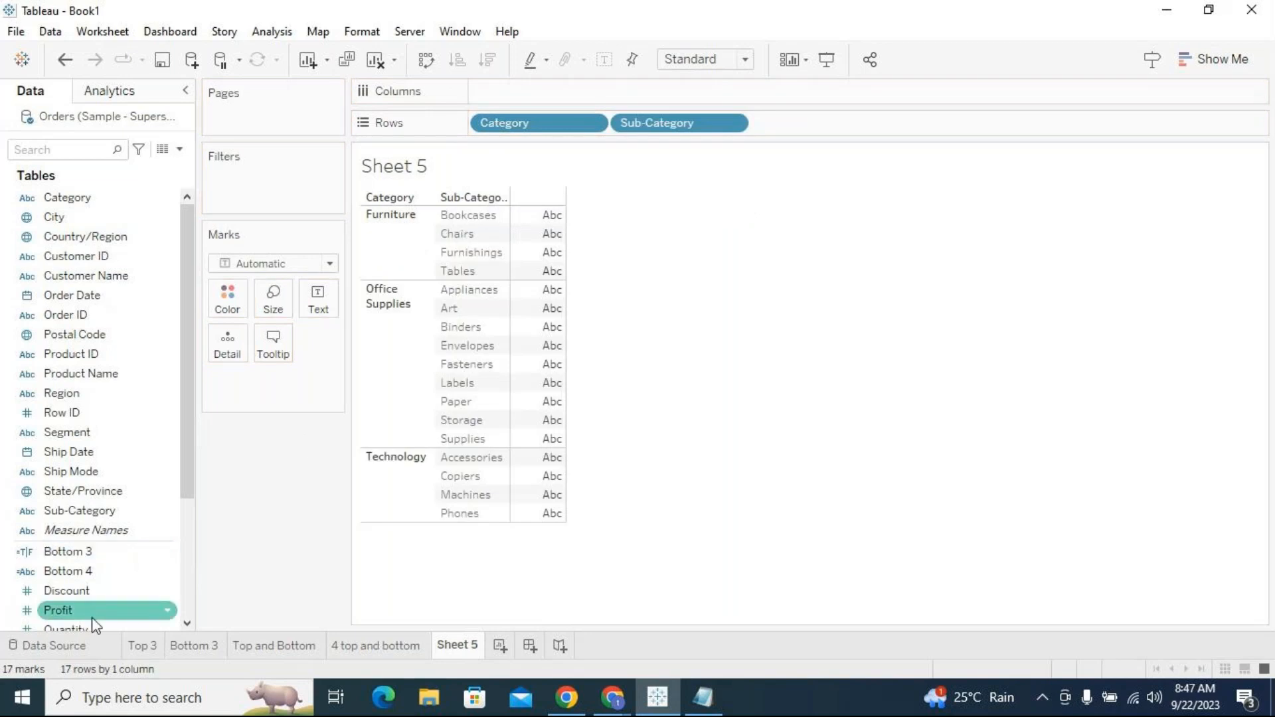
Add Sales to Columns on Sheet 5 and turn on the mark labels for the bars.
{"action": "scroll", "coordinate": [91, 611], "scroll_direction": "down", "scroll_amount": 3}
{"action": "left_click_drag", "start_coordinate": [78, 473], "coordinate": [512, 93]}
{"action": "left_click", "coordinate": [601, 58]}
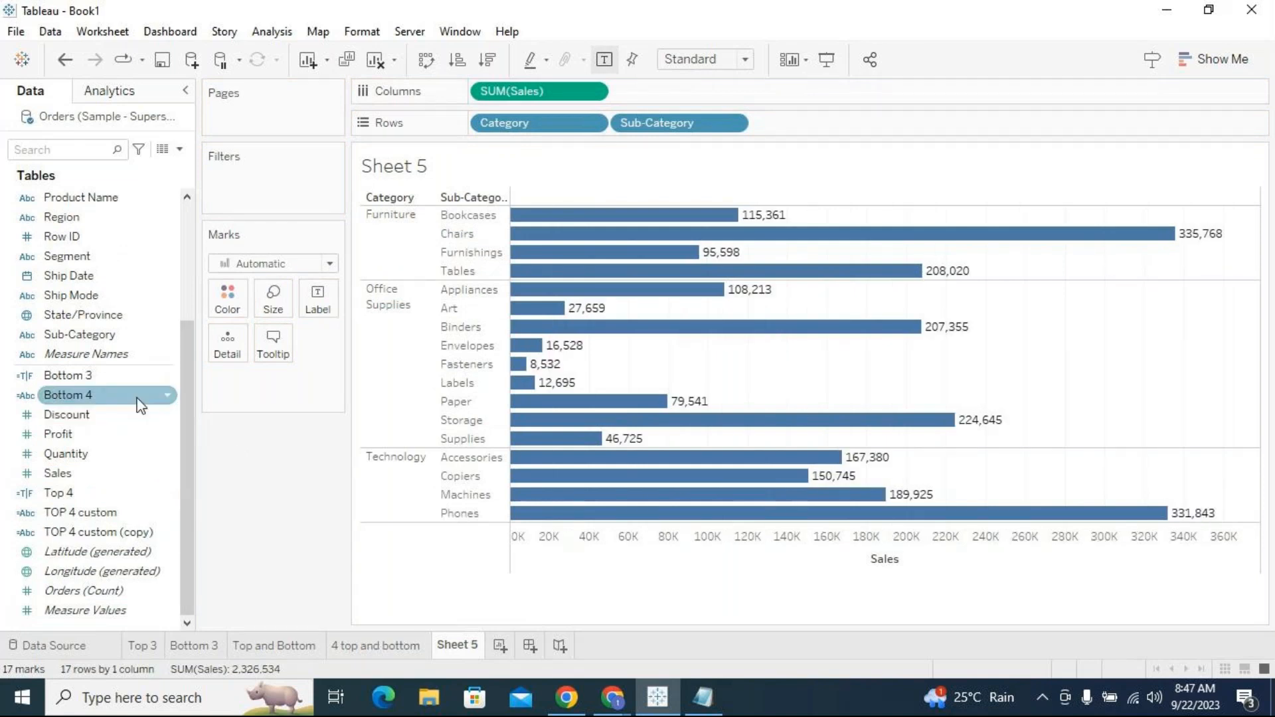
Add Top 4 and TOP 4 custom to Rows after Sub-Category, and widen the TOP 4 custom column.
{"action": "left_click_drag", "start_coordinate": [63, 492], "coordinate": [860, 128]}
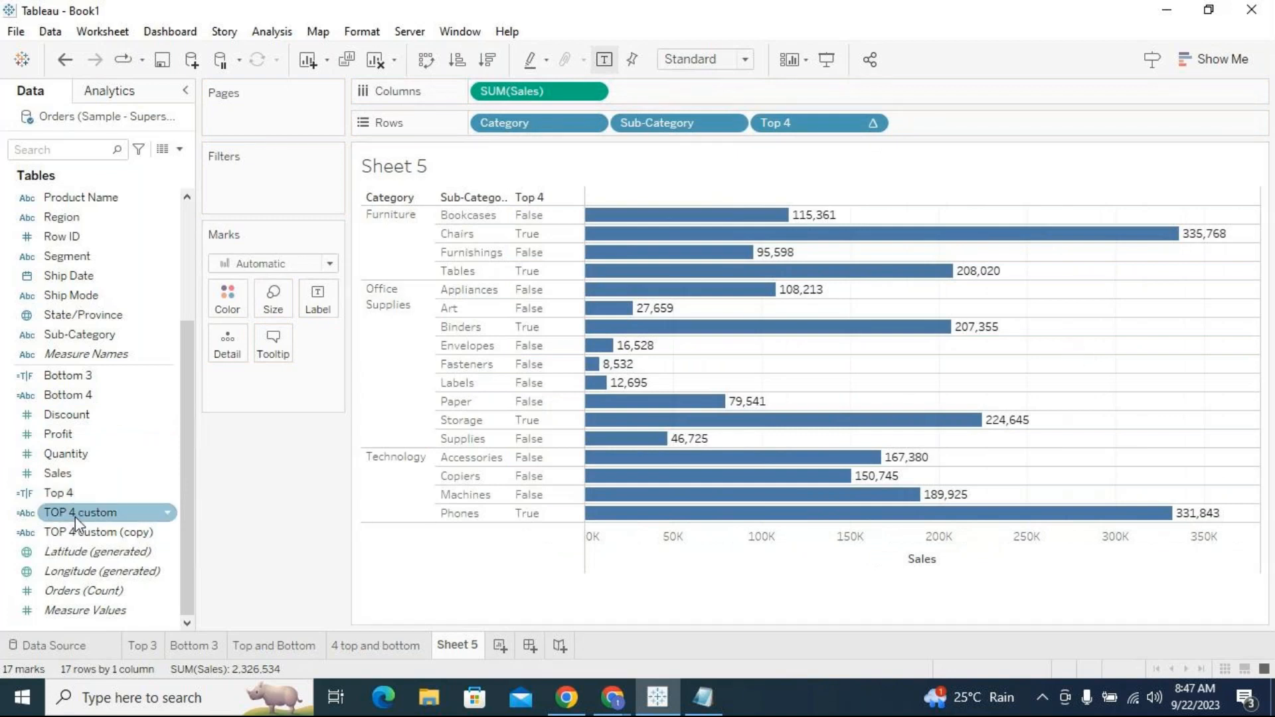
{"action": "left_click_drag", "start_coordinate": [75, 515], "coordinate": [970, 120]}
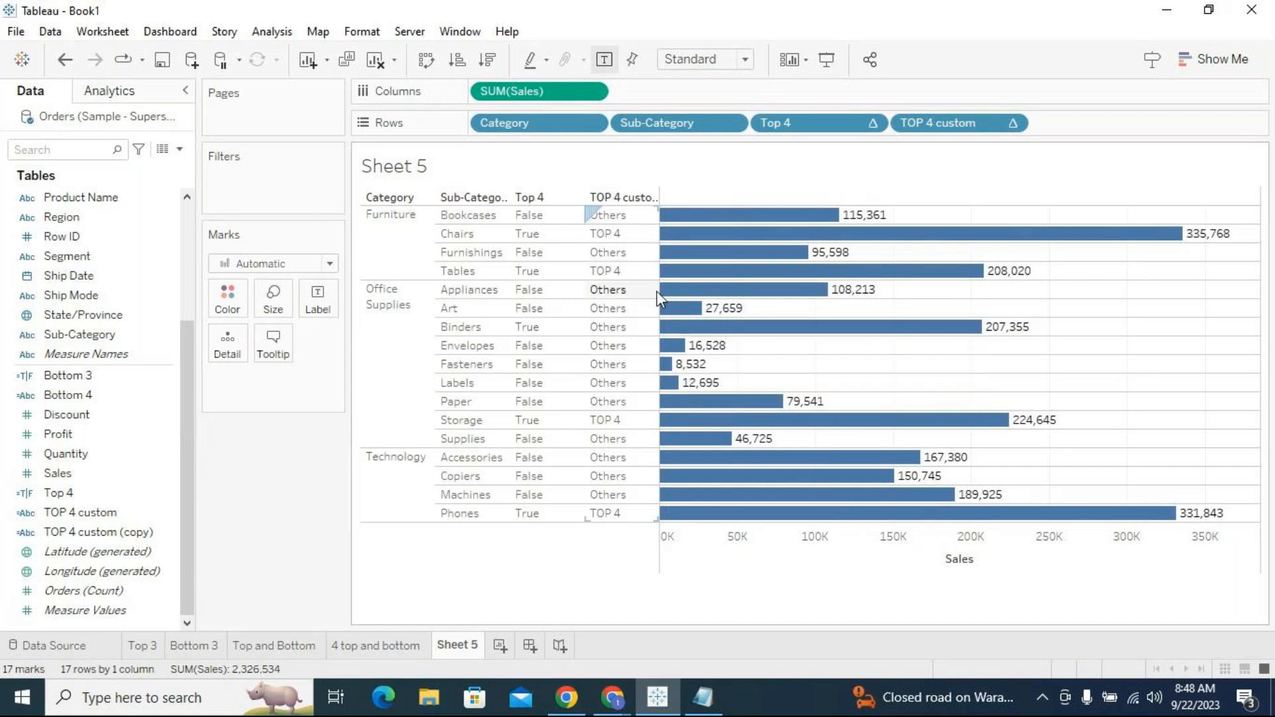
{"action": "left_click_drag", "start_coordinate": [659, 302], "coordinate": [705, 303]}
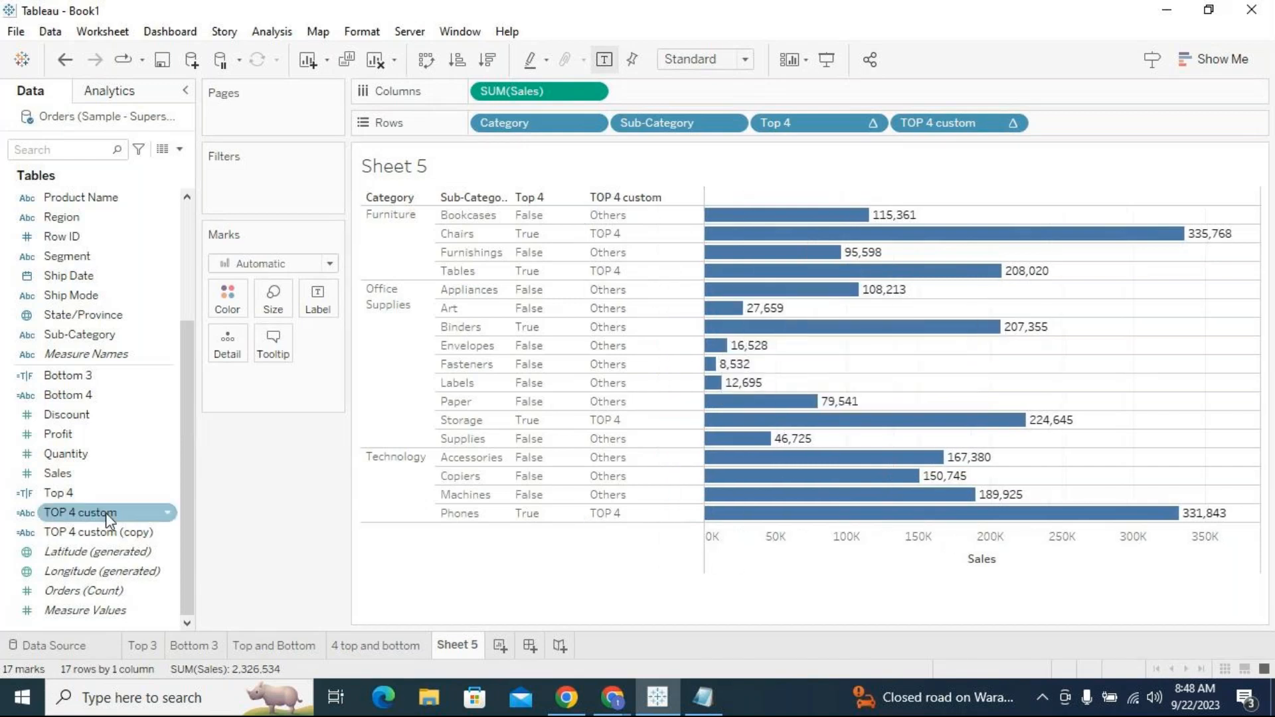
Examine the options offered for the Top 4 field, its Rows pill and its False labels beside Bookcases and Art.
{"action": "right_click", "coordinate": [97, 495]}
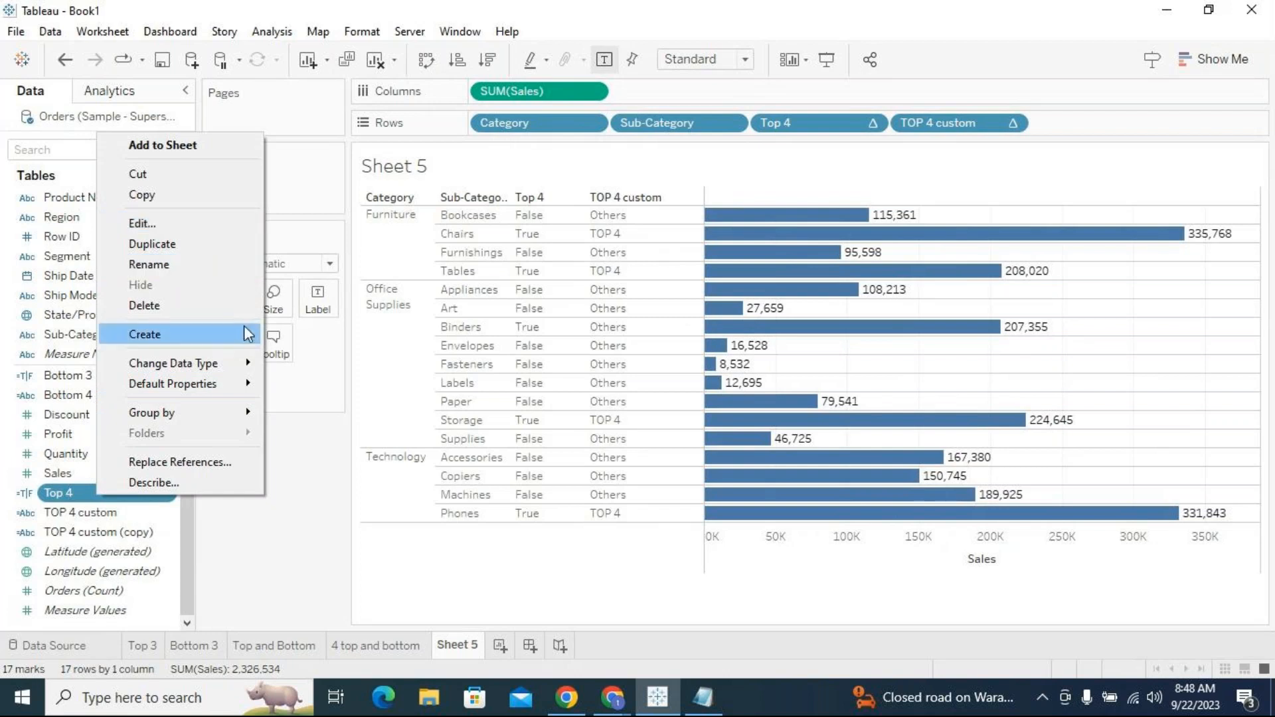
{"action": "mouse_move", "coordinate": [246, 335]}
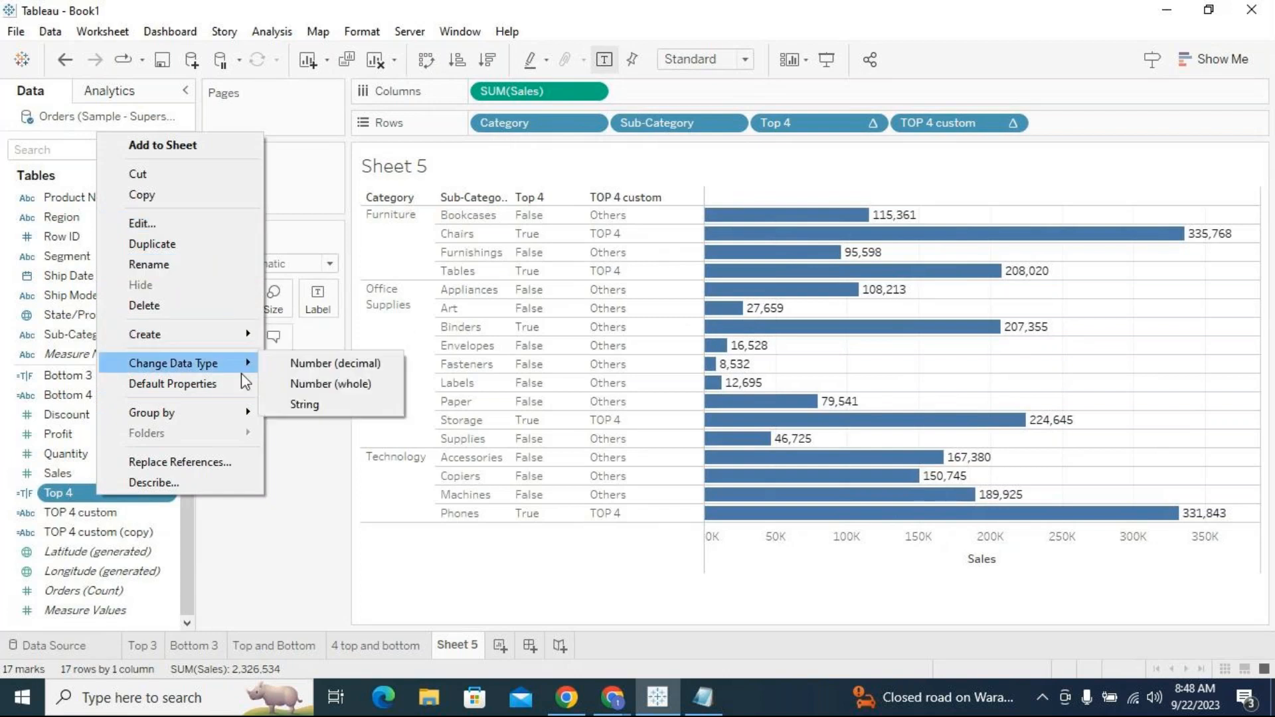
{"action": "mouse_move", "coordinate": [245, 392]}
{"action": "left_click", "coordinate": [243, 568]}
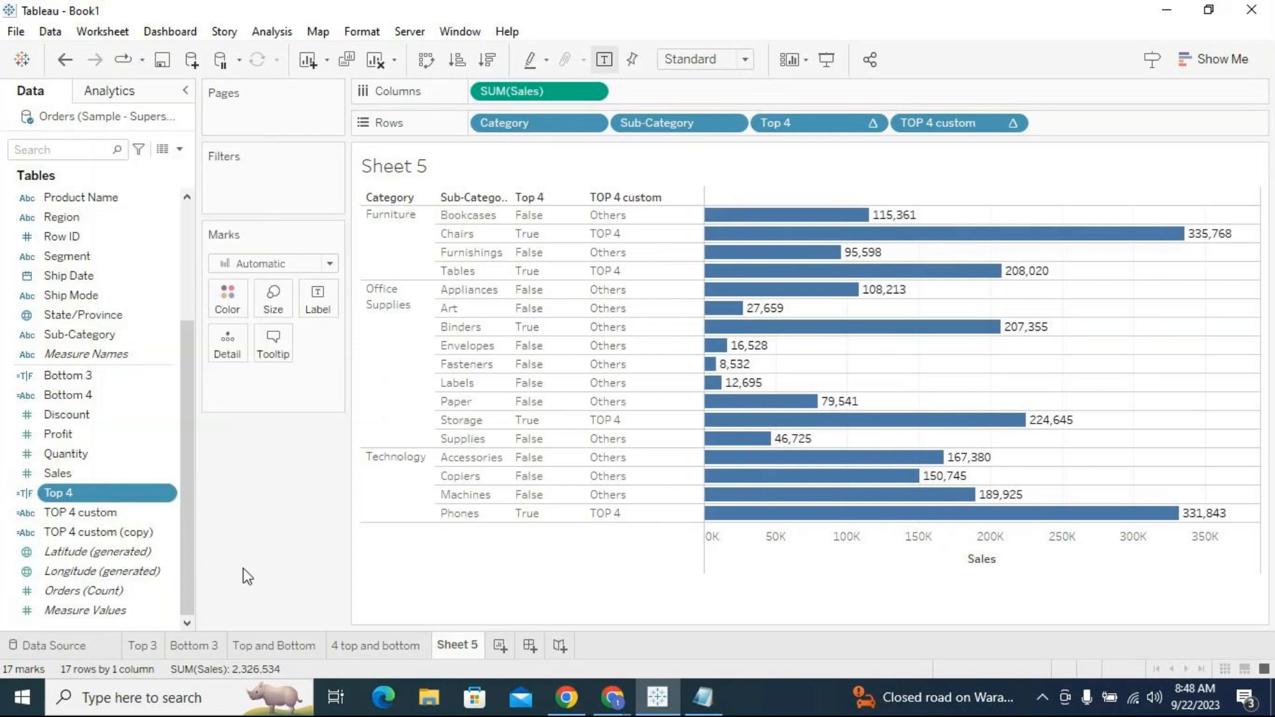
{"action": "right_click", "coordinate": [534, 217]}
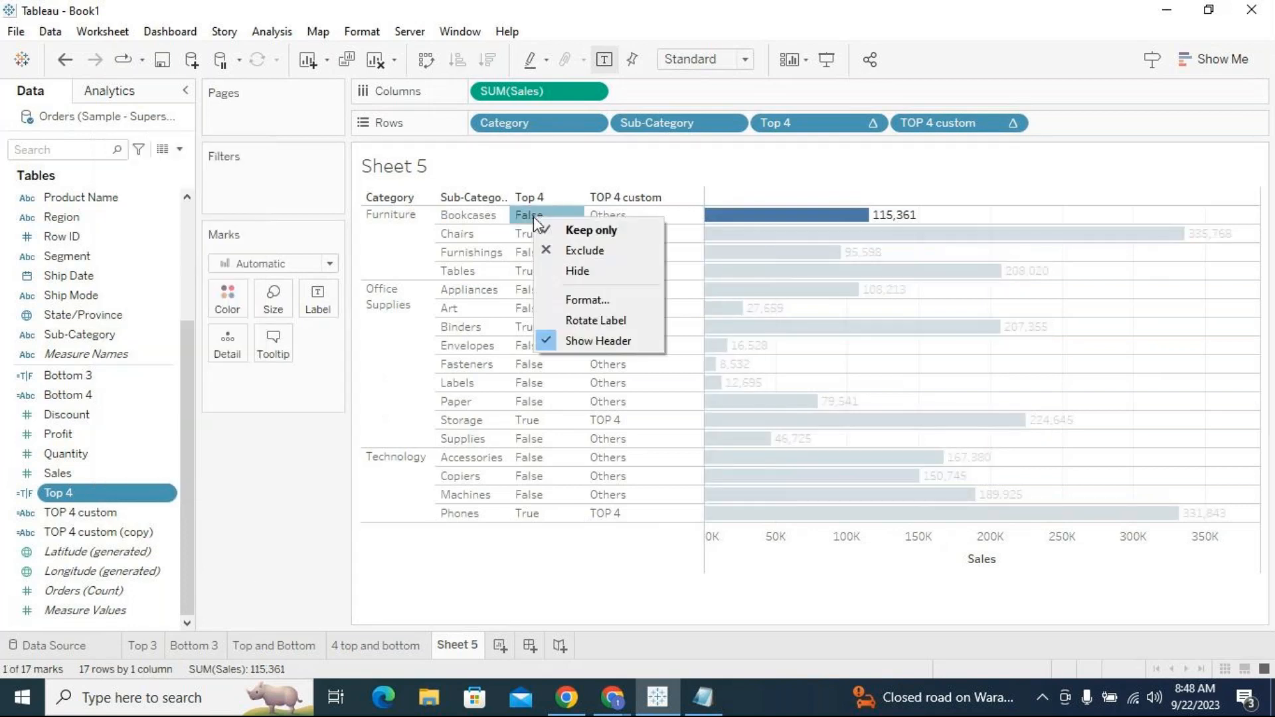
{"action": "left_click", "coordinate": [525, 573]}
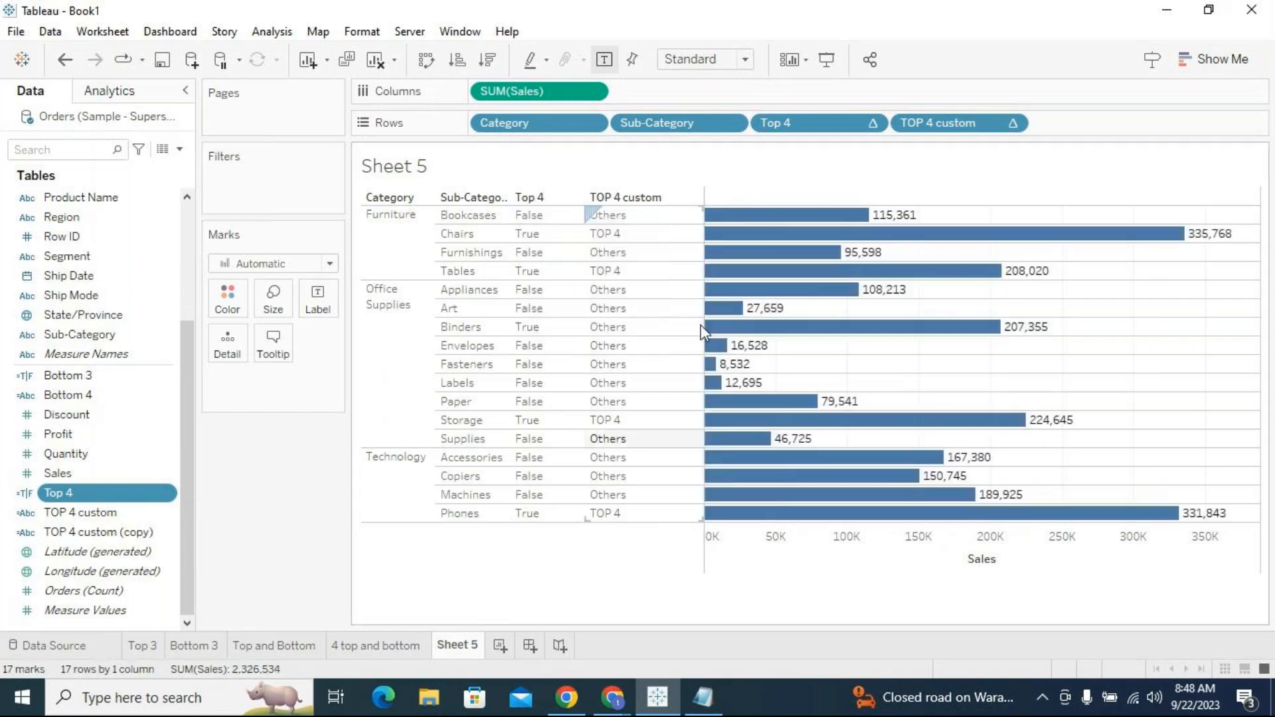
{"action": "left_click", "coordinate": [872, 124]}
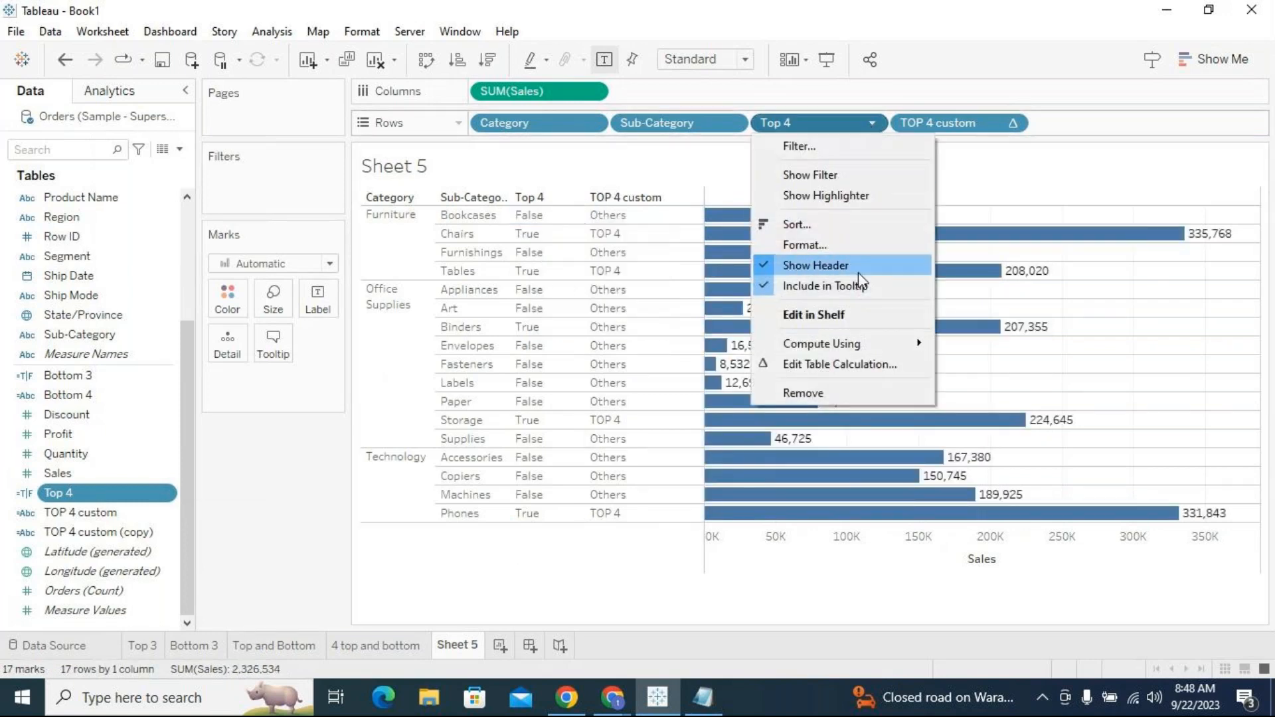
{"action": "left_click", "coordinate": [1116, 399]}
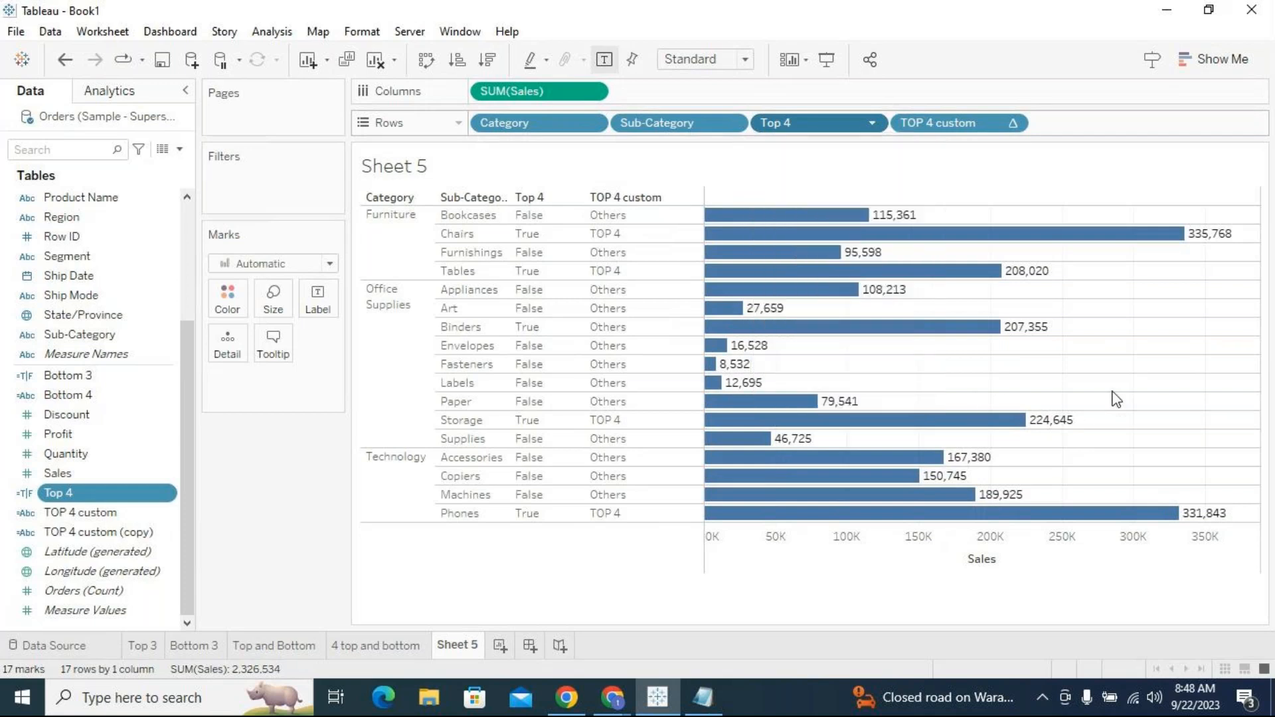
{"action": "left_click", "coordinate": [547, 216]}
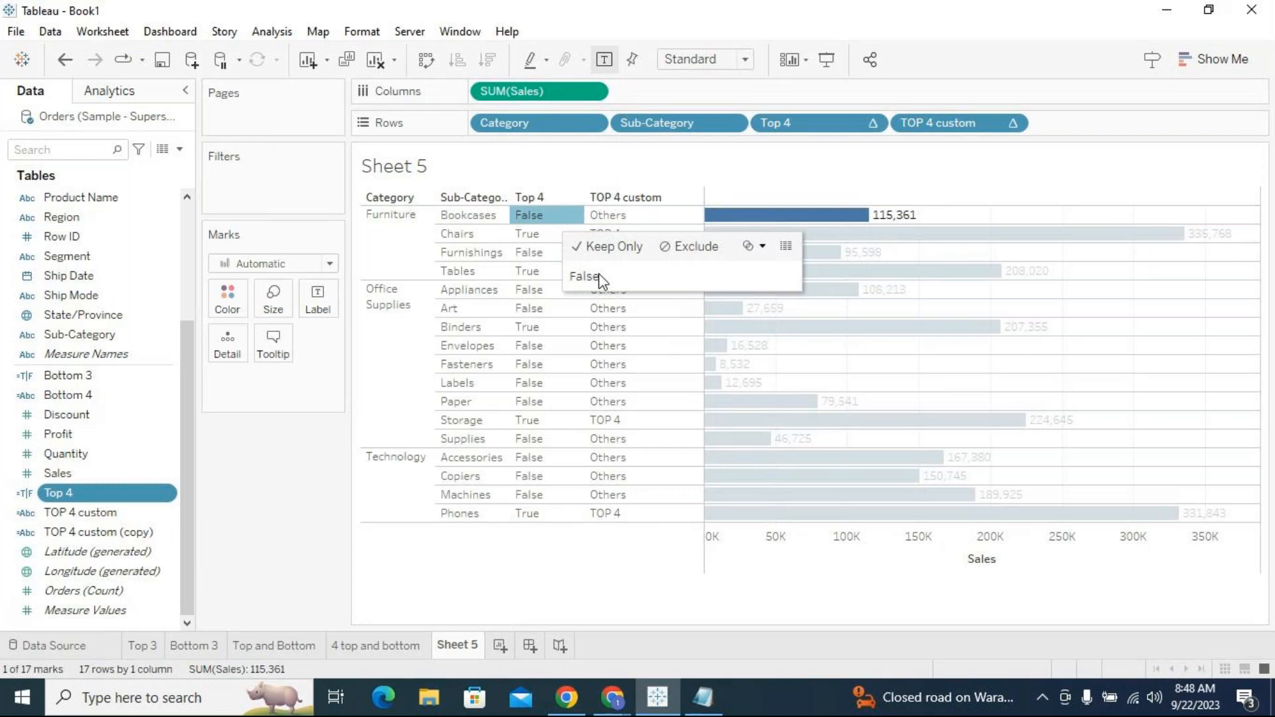
{"action": "right_click", "coordinate": [558, 219]}
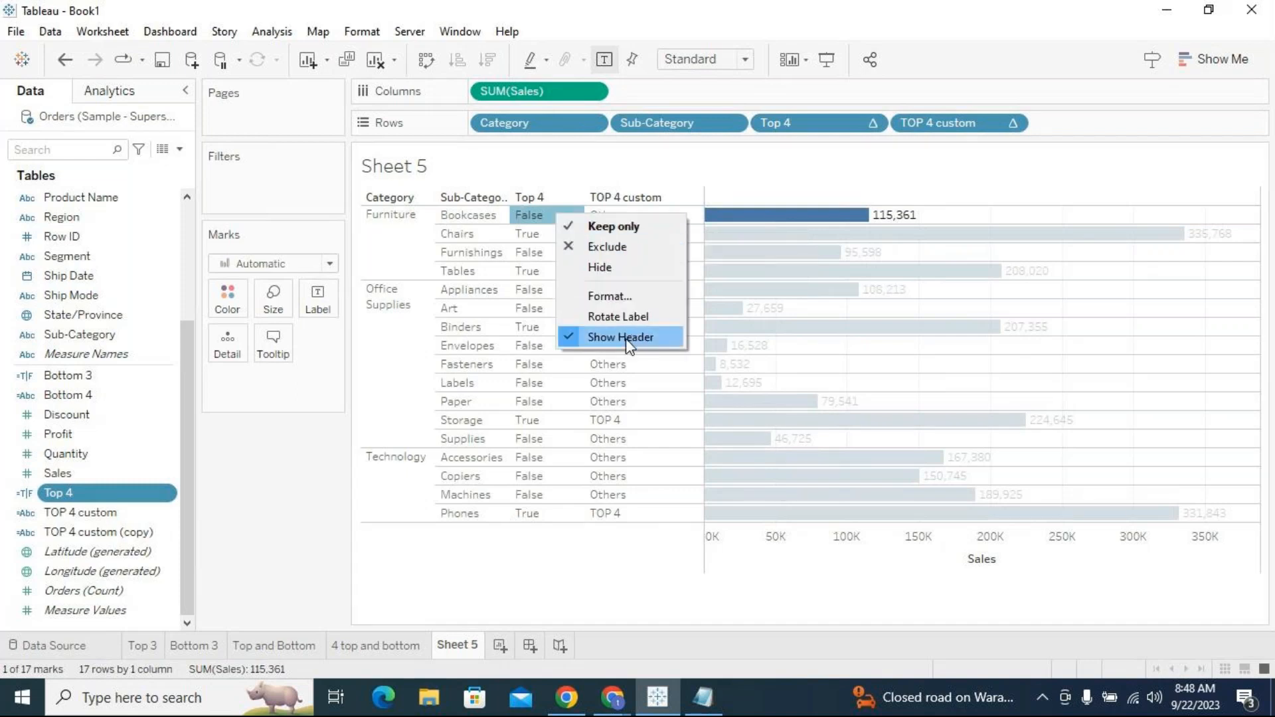
{"action": "left_click", "coordinate": [265, 492]}
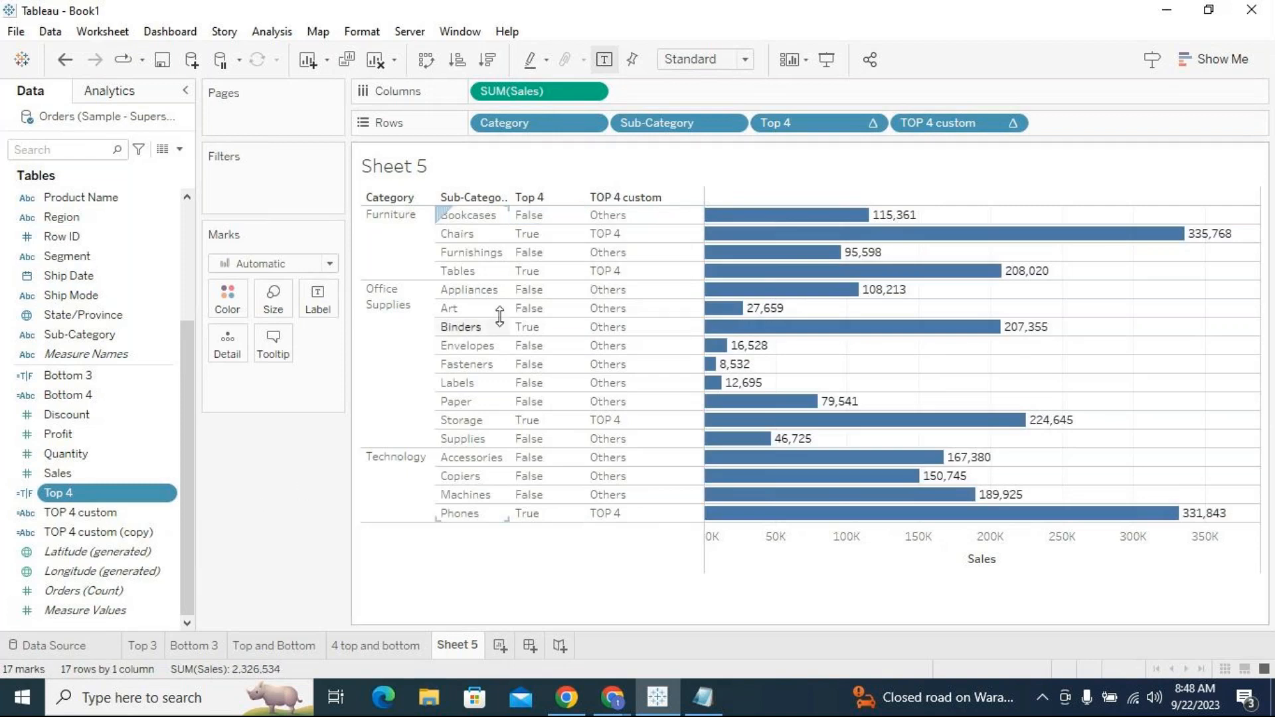
{"action": "left_click", "coordinate": [527, 309]}
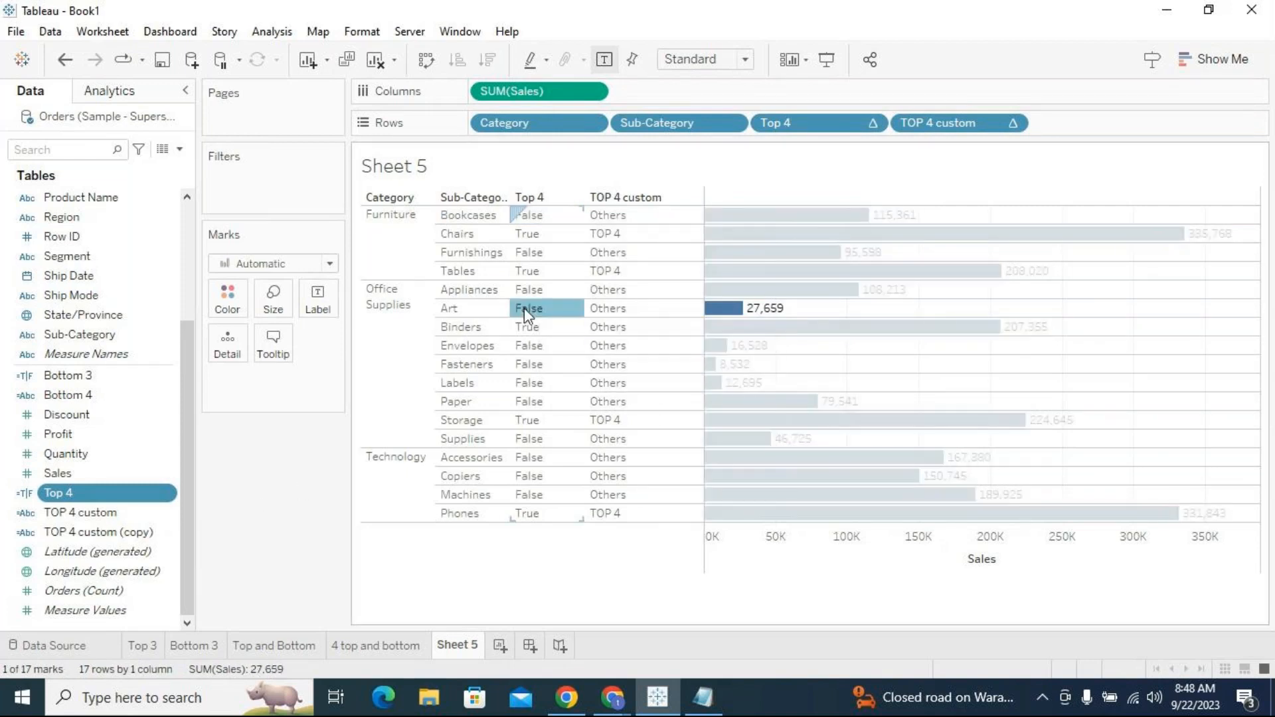
{"action": "right_click", "coordinate": [523, 308]}
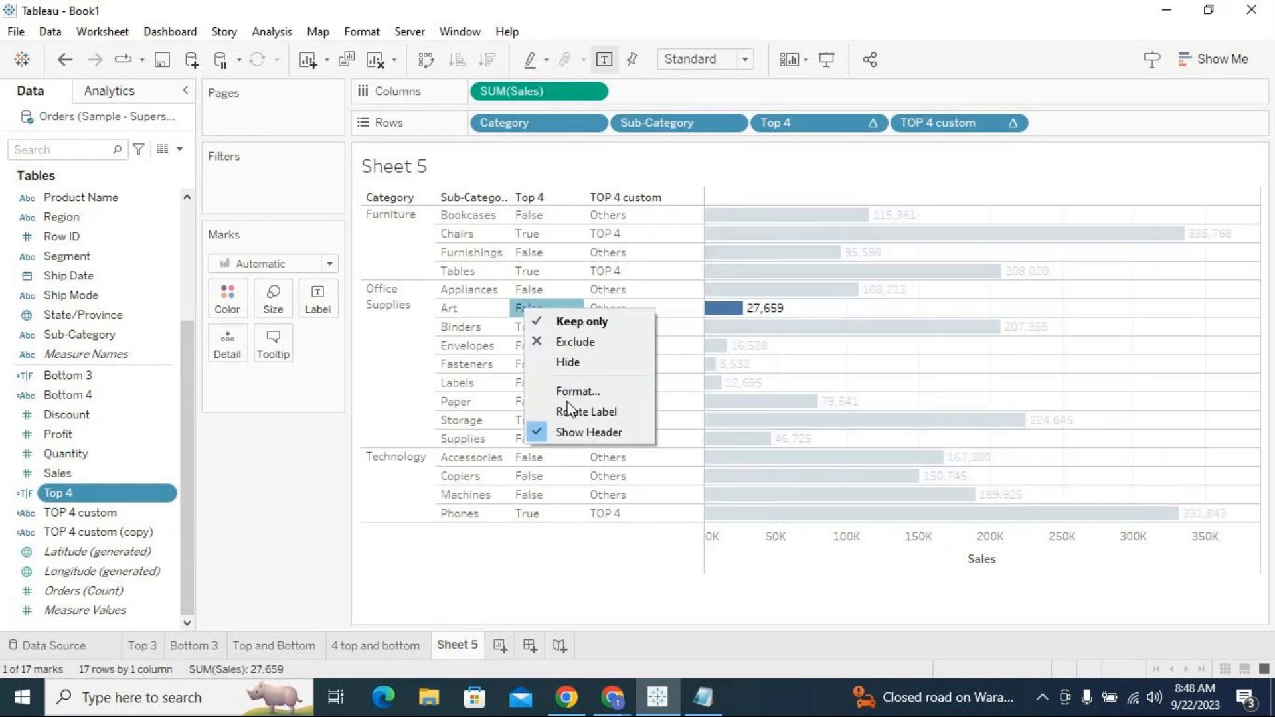
{"action": "left_click", "coordinate": [312, 480]}
{"action": "left_click", "coordinate": [312, 481]}
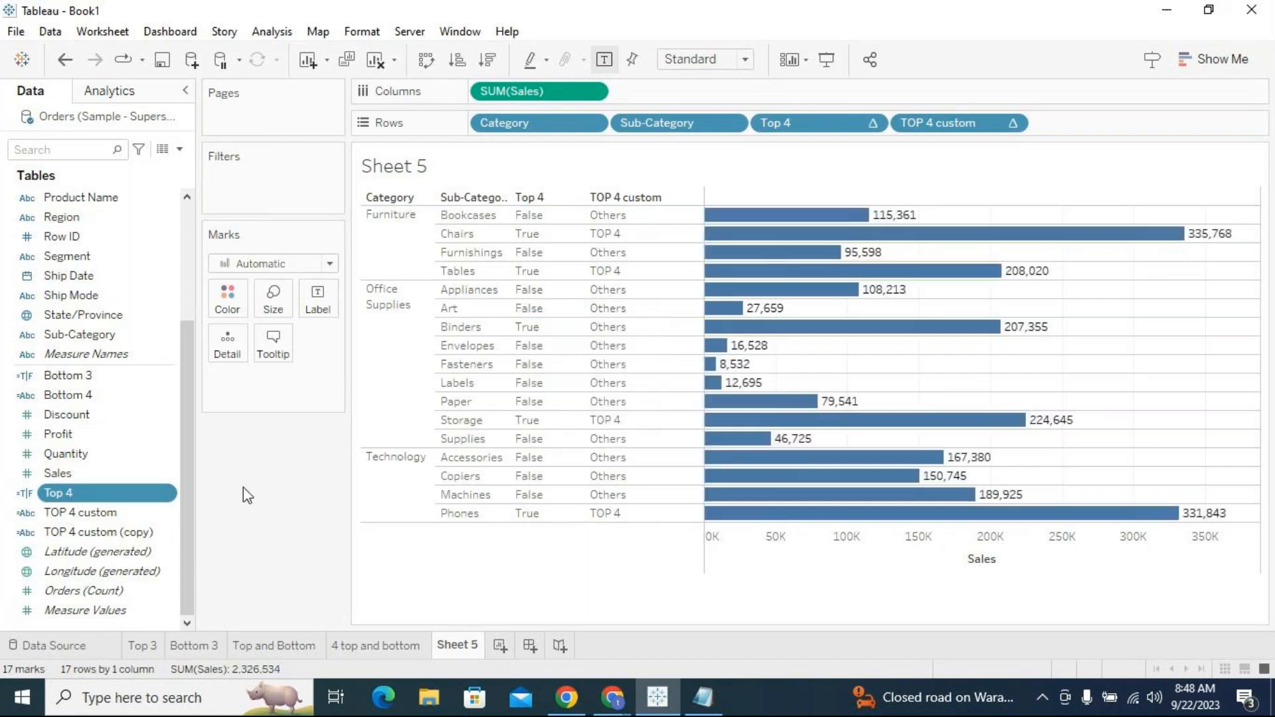
Check the Top 4 field's Create, Change Data Type and Default Properties options, and inspect its labels for Bookcases and Chairs.
{"action": "right_click", "coordinate": [173, 494]}
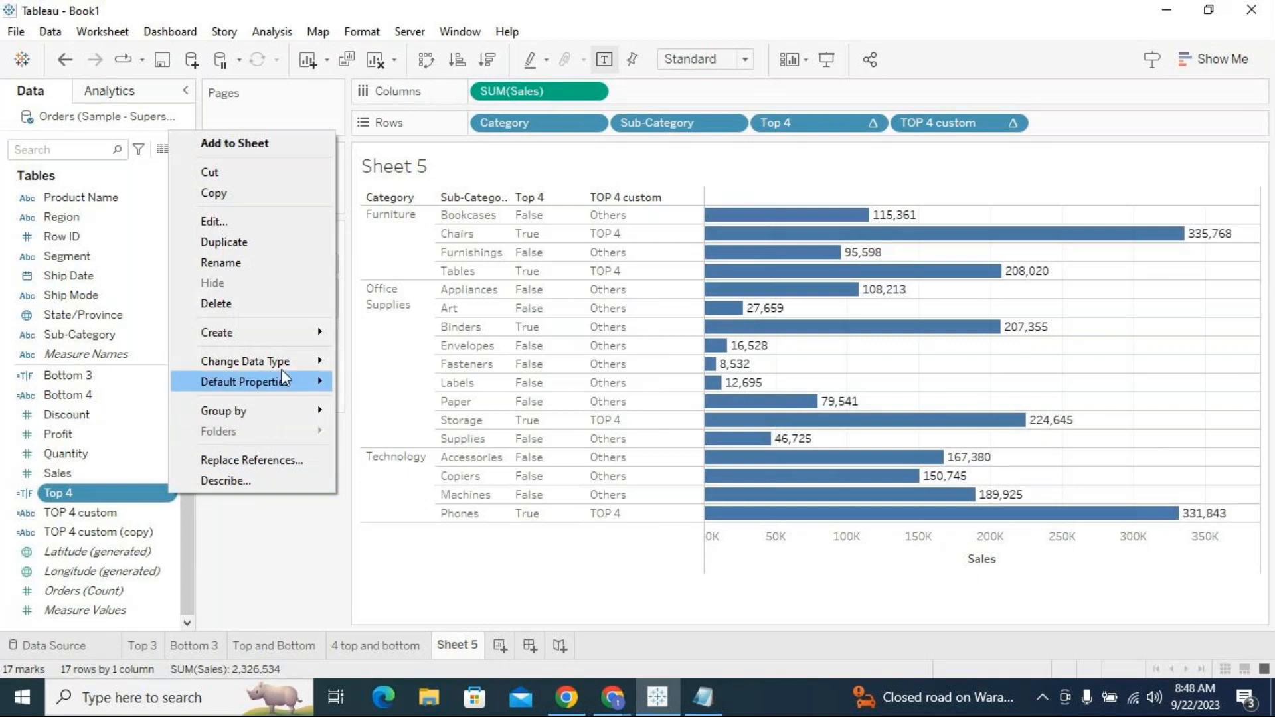
{"action": "mouse_move", "coordinate": [301, 336]}
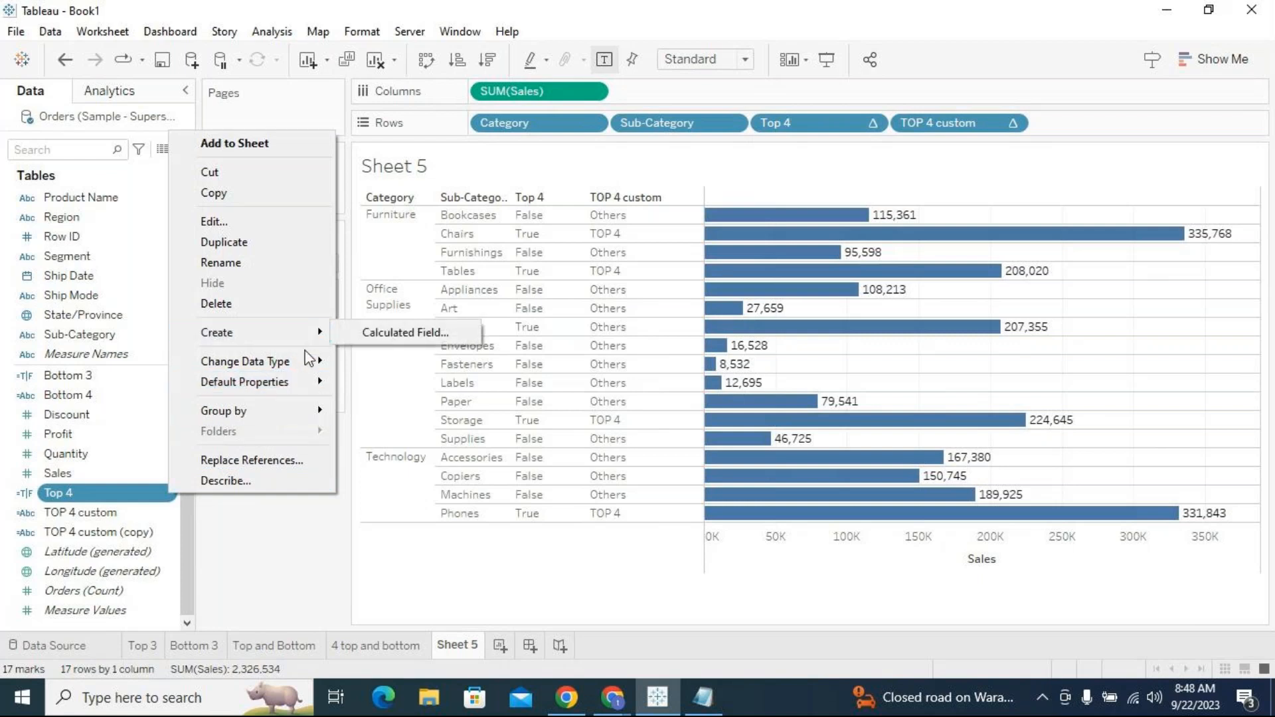
{"action": "mouse_move", "coordinate": [320, 387]}
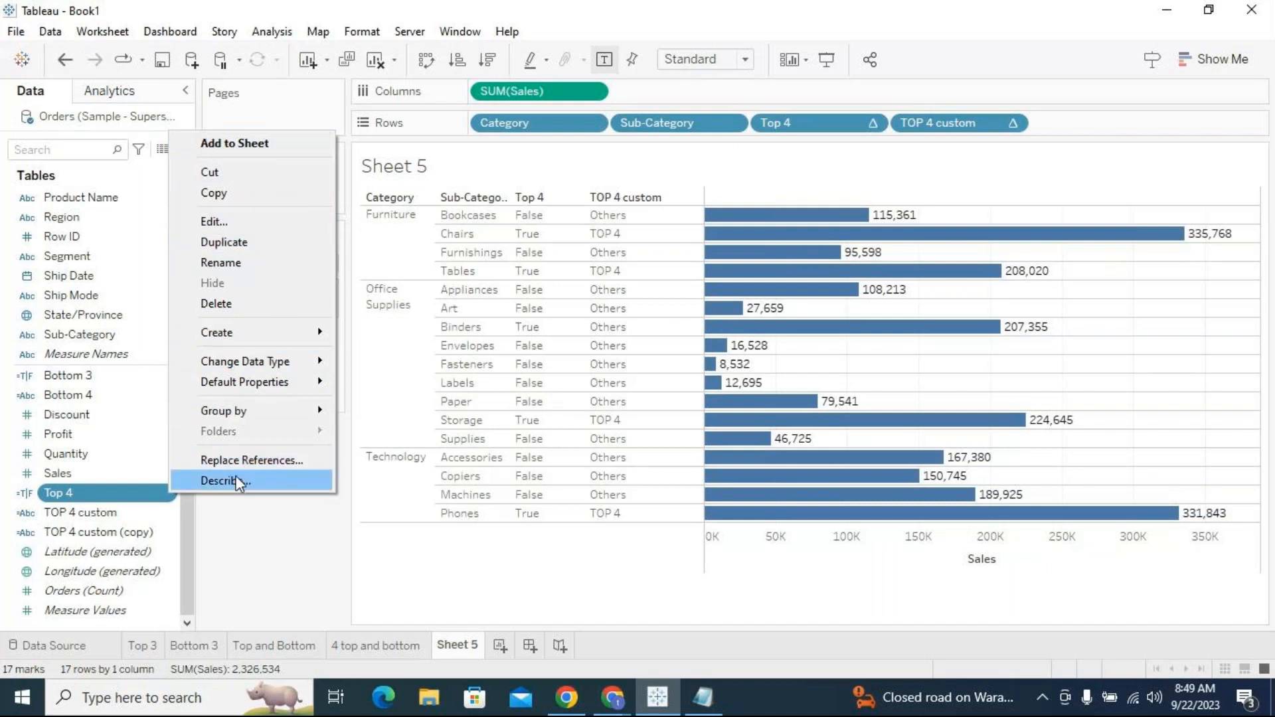
{"action": "left_click", "coordinate": [263, 556]}
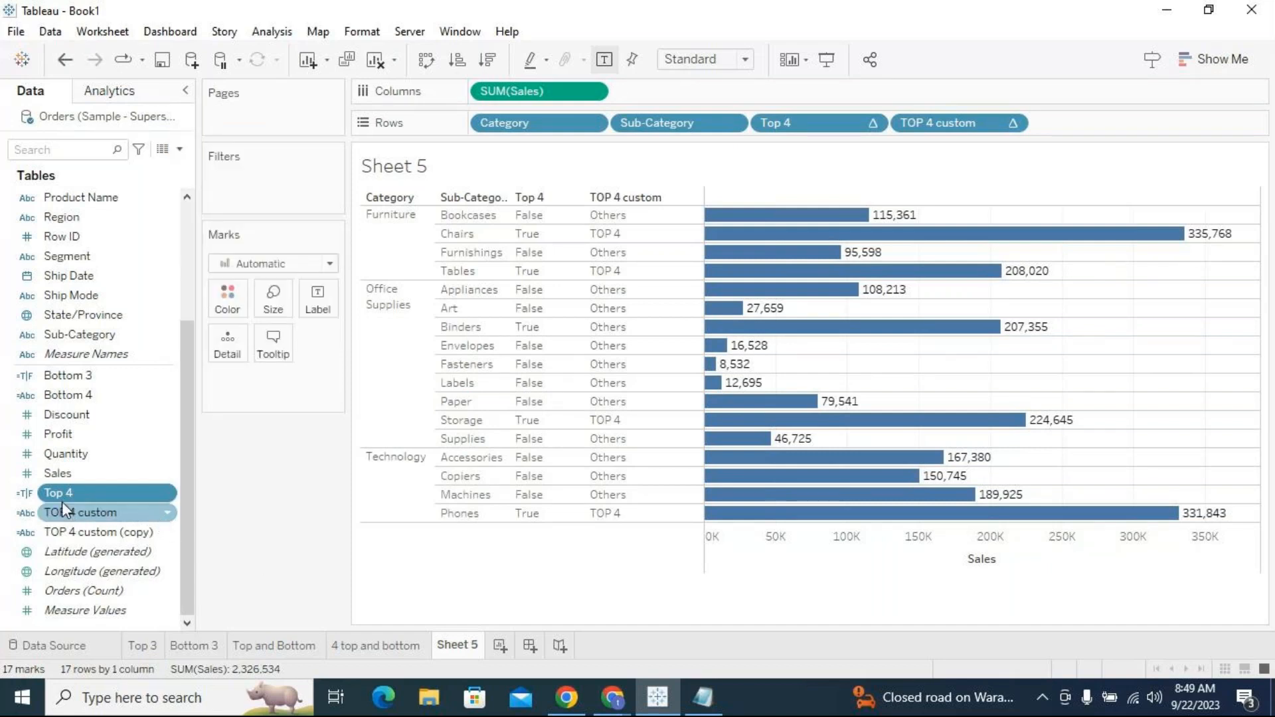
{"action": "left_click_drag", "start_coordinate": [192, 475], "coordinate": [189, 475]}
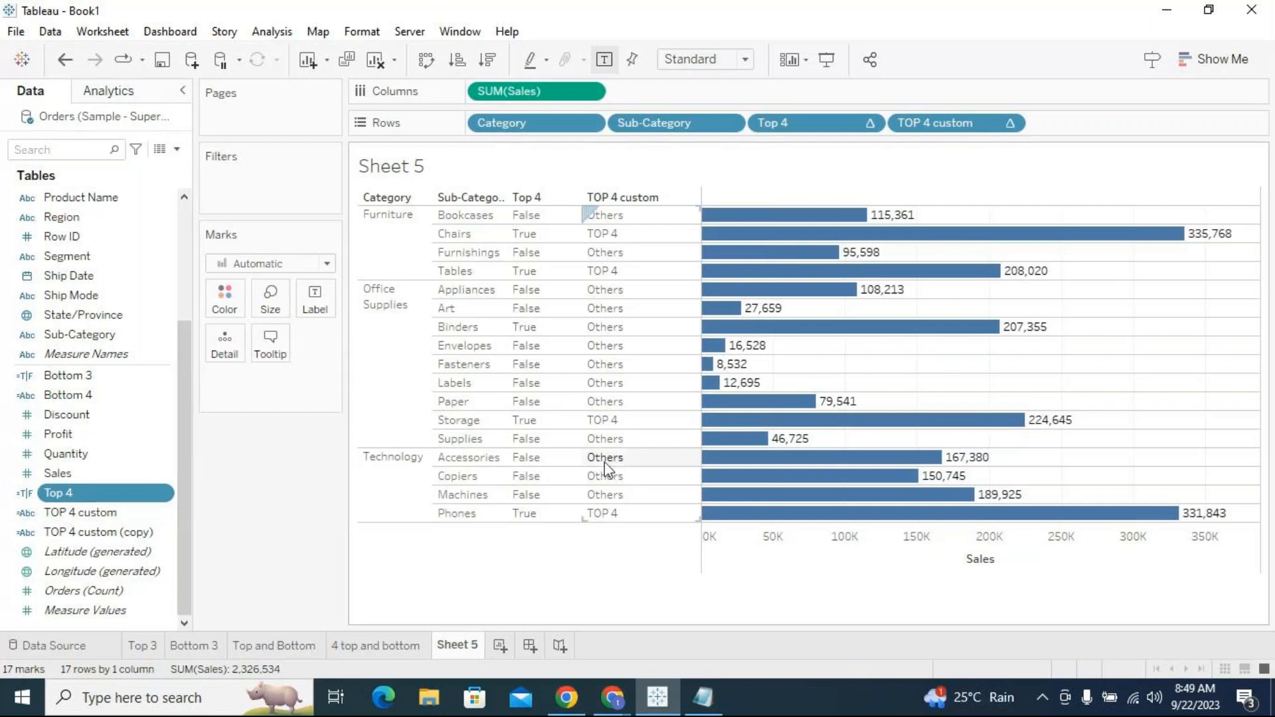
{"action": "left_click", "coordinate": [540, 218]}
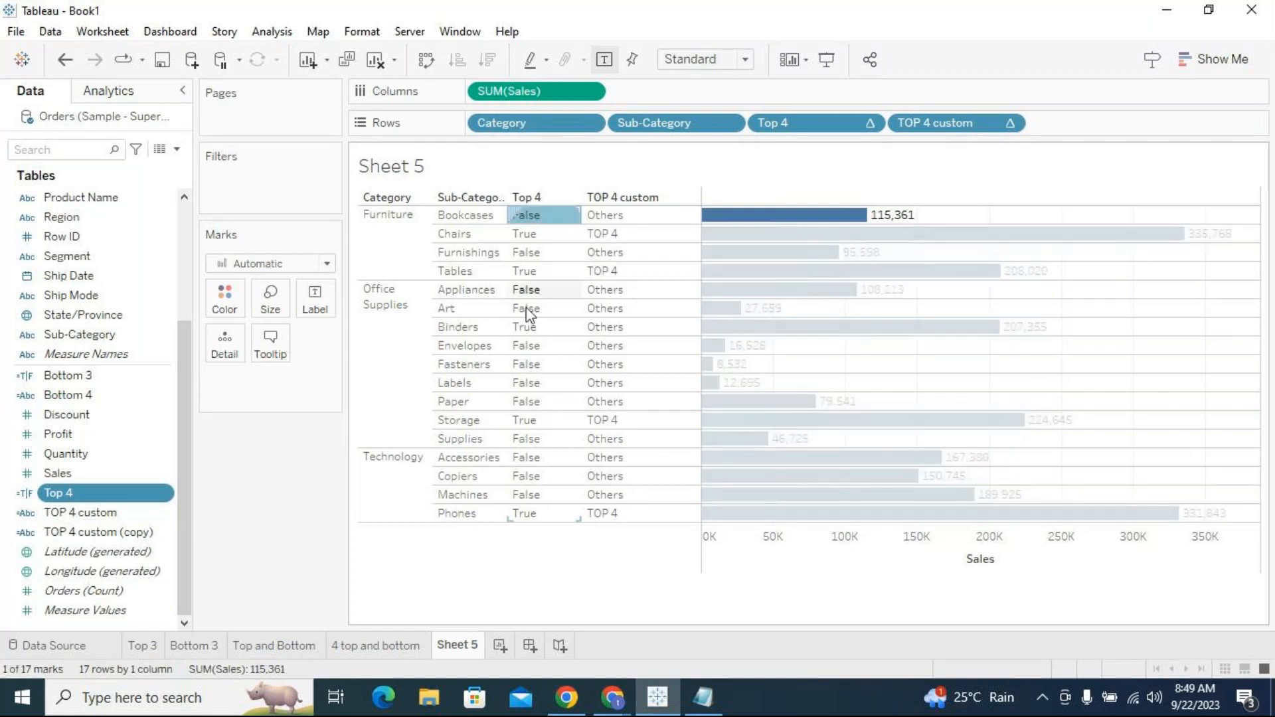
{"action": "left_click", "coordinate": [524, 237], "text": "ctrl"}
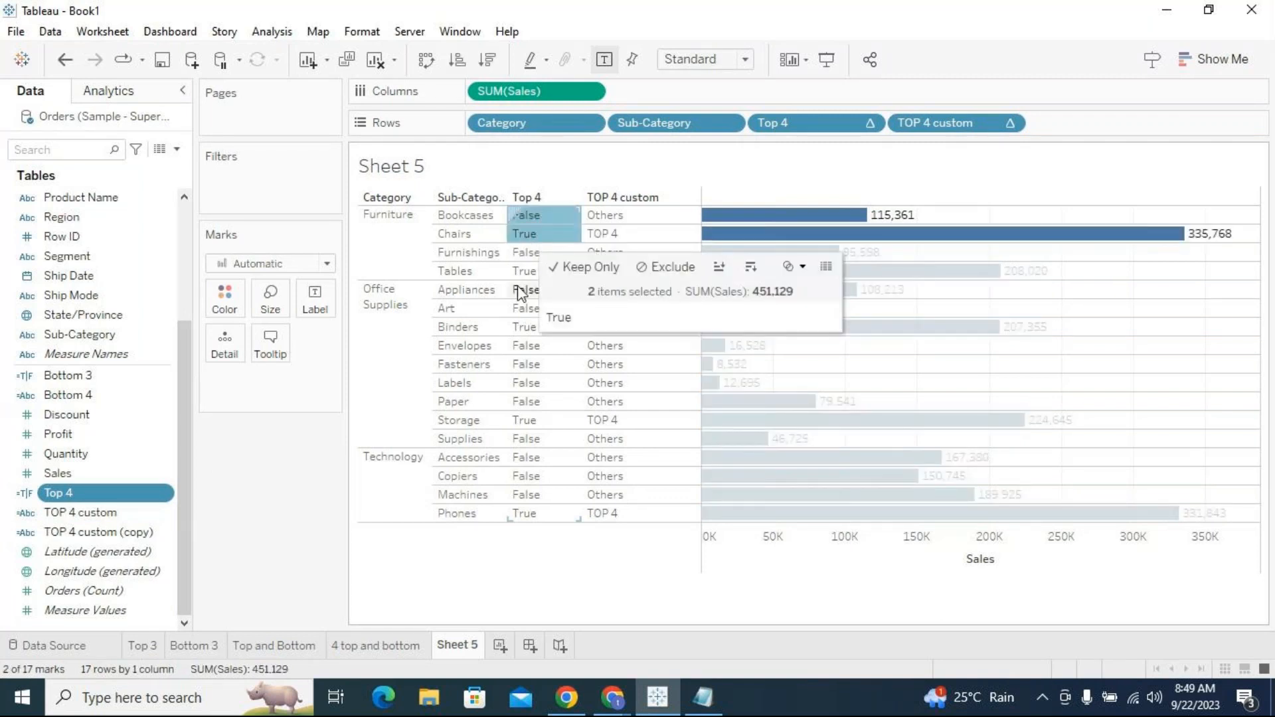
{"action": "left_click", "coordinate": [538, 238]}
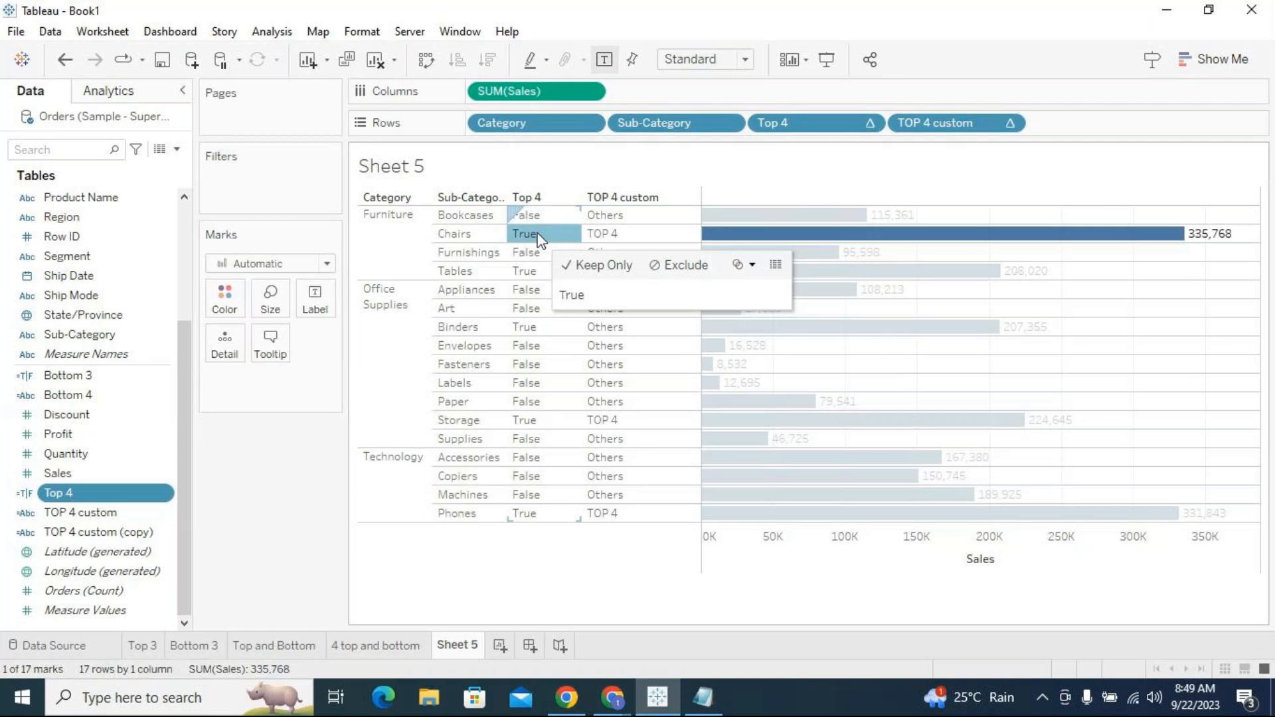
{"action": "right_click", "coordinate": [167, 495]}
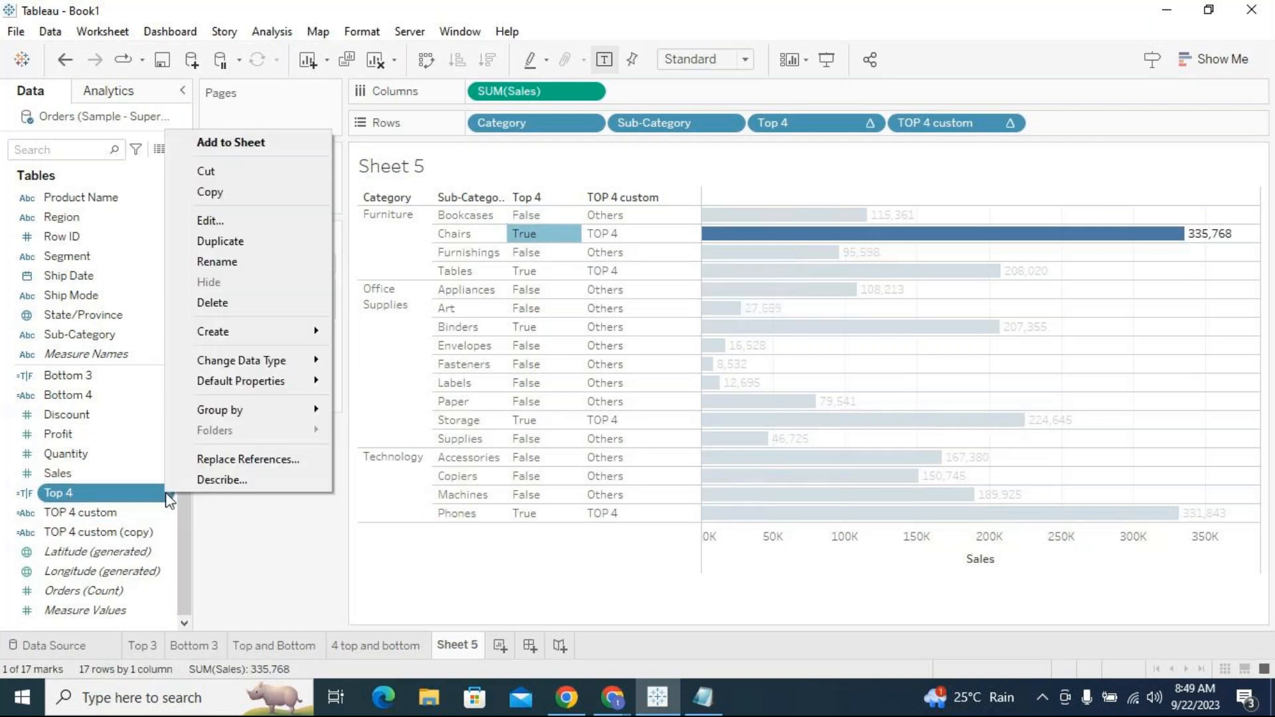
{"action": "left_click", "coordinate": [217, 261]}
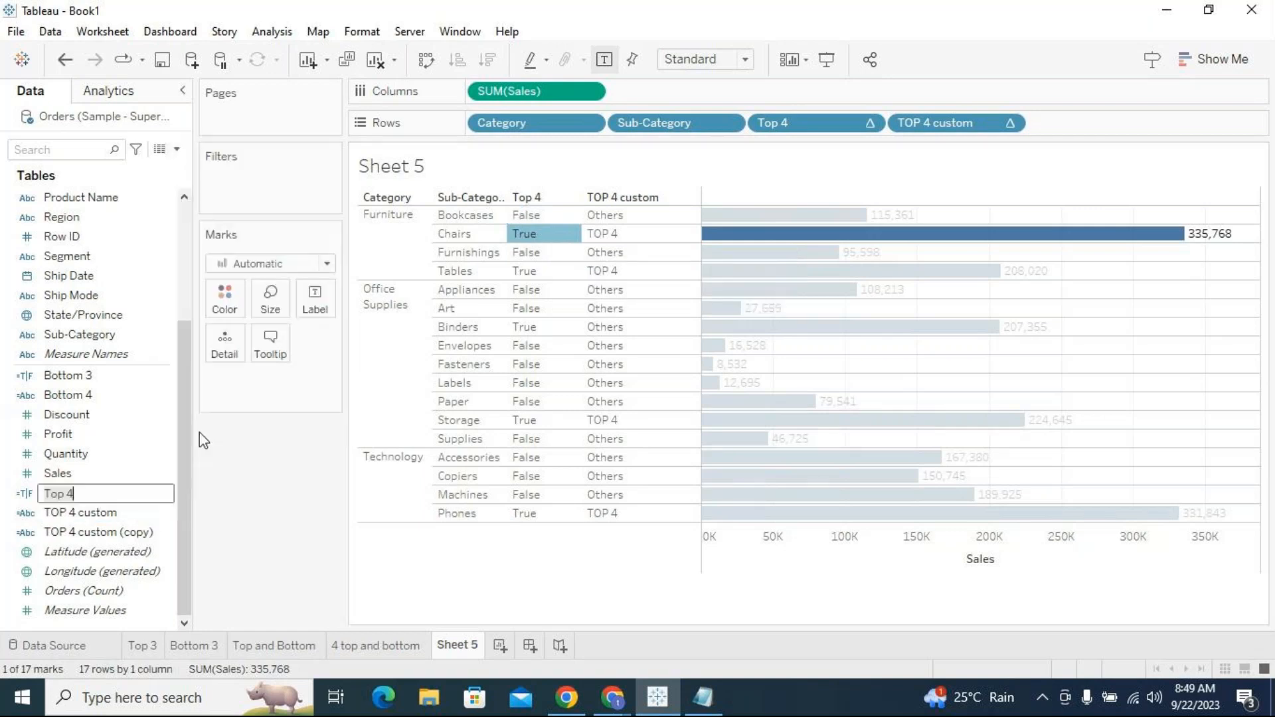
{"action": "left_click", "coordinate": [80, 496]}
{"action": "key", "text": "Return"}
{"action": "left_click", "coordinate": [268, 478]}
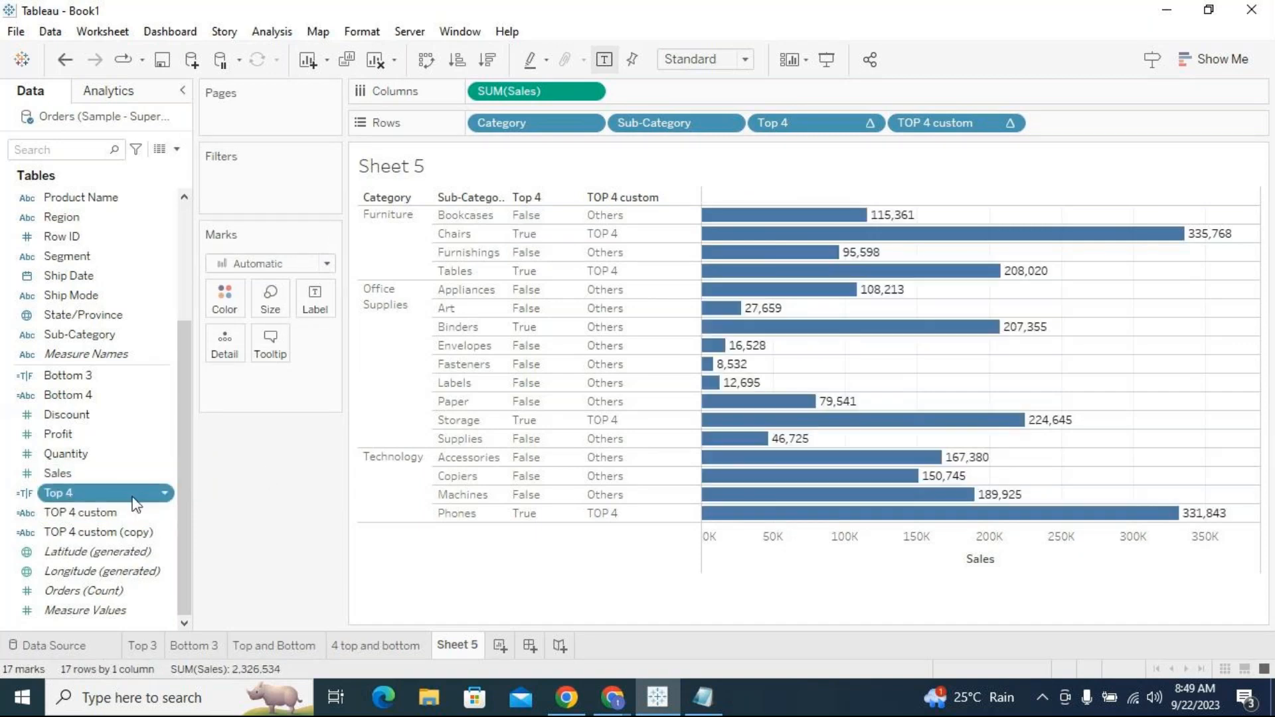
{"action": "right_click", "coordinate": [166, 495]}
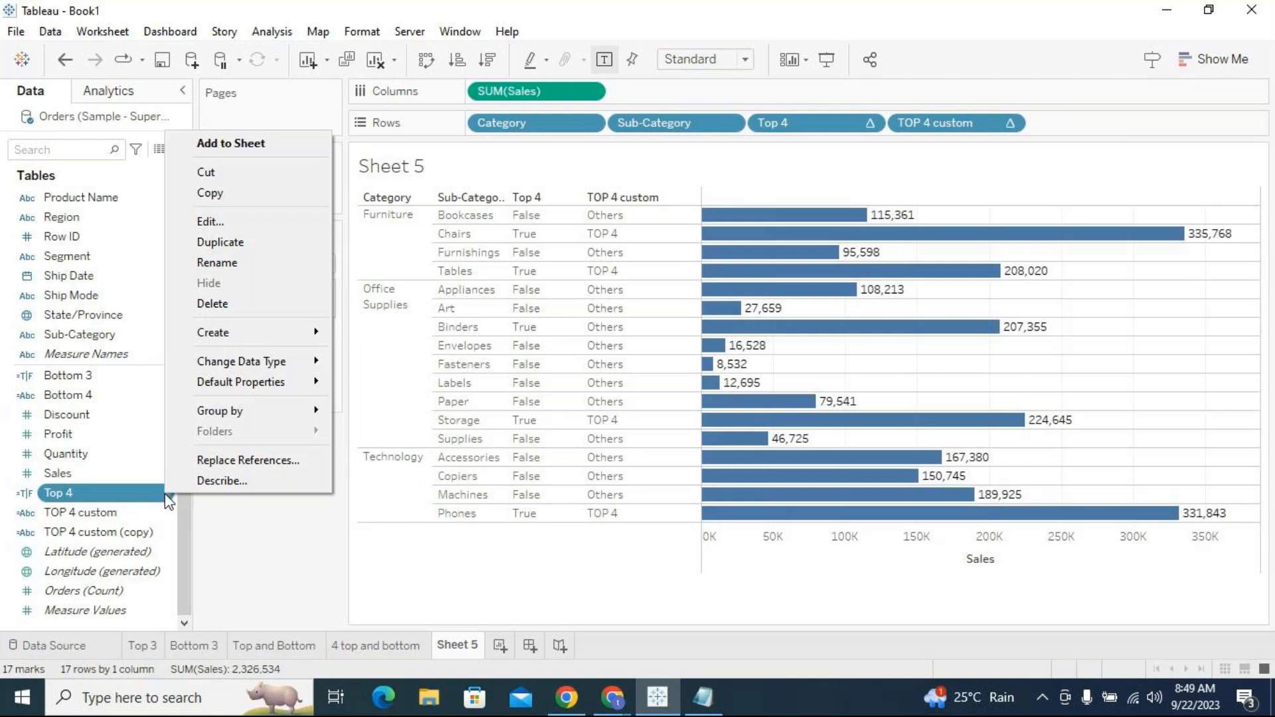
{"action": "left_click", "coordinate": [218, 529]}
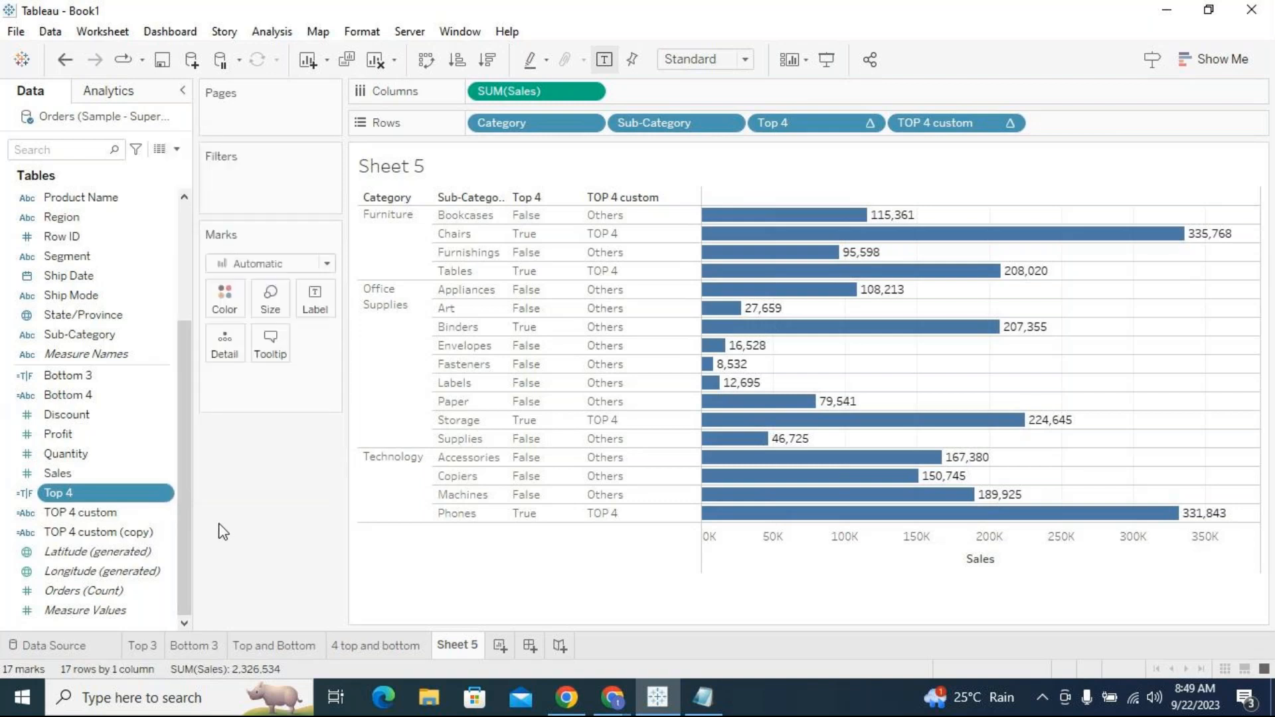
Add a new blank worksheet after Sheet 5 and make it the active sheet.
{"action": "left_click_drag", "start_coordinate": [185, 352], "coordinate": [185, 220]}
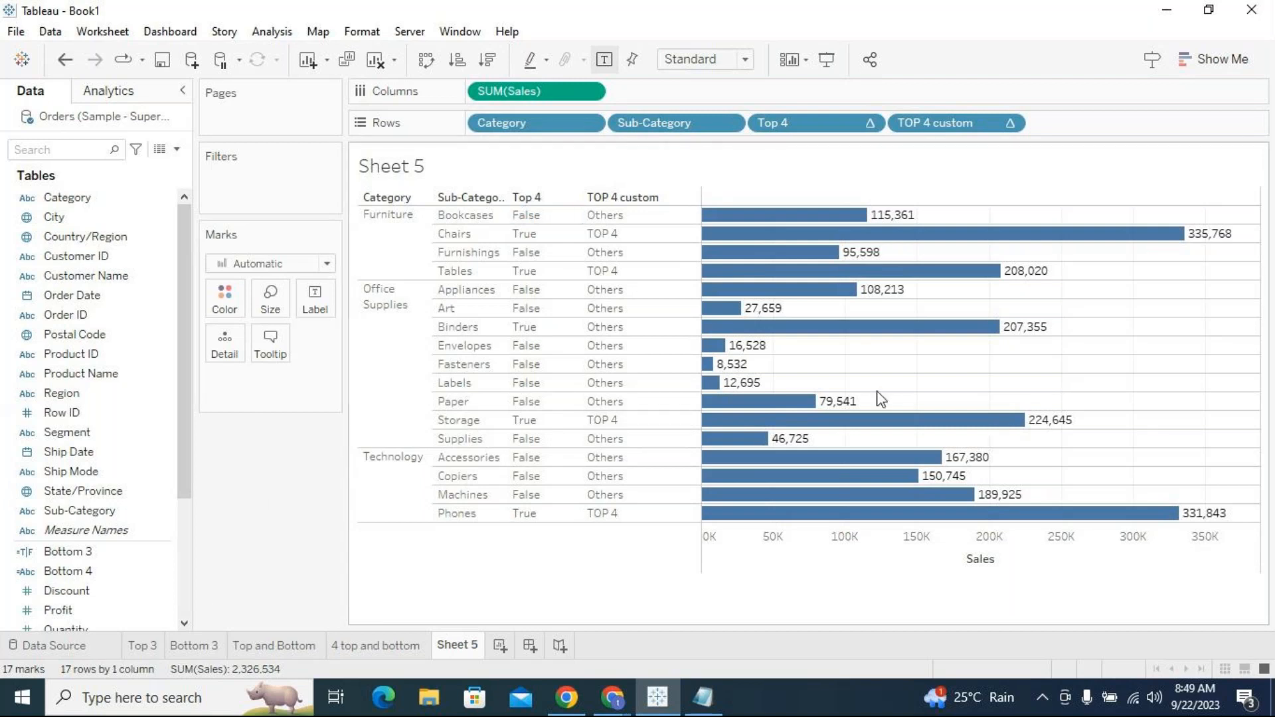
{"action": "double_click", "coordinate": [462, 646]}
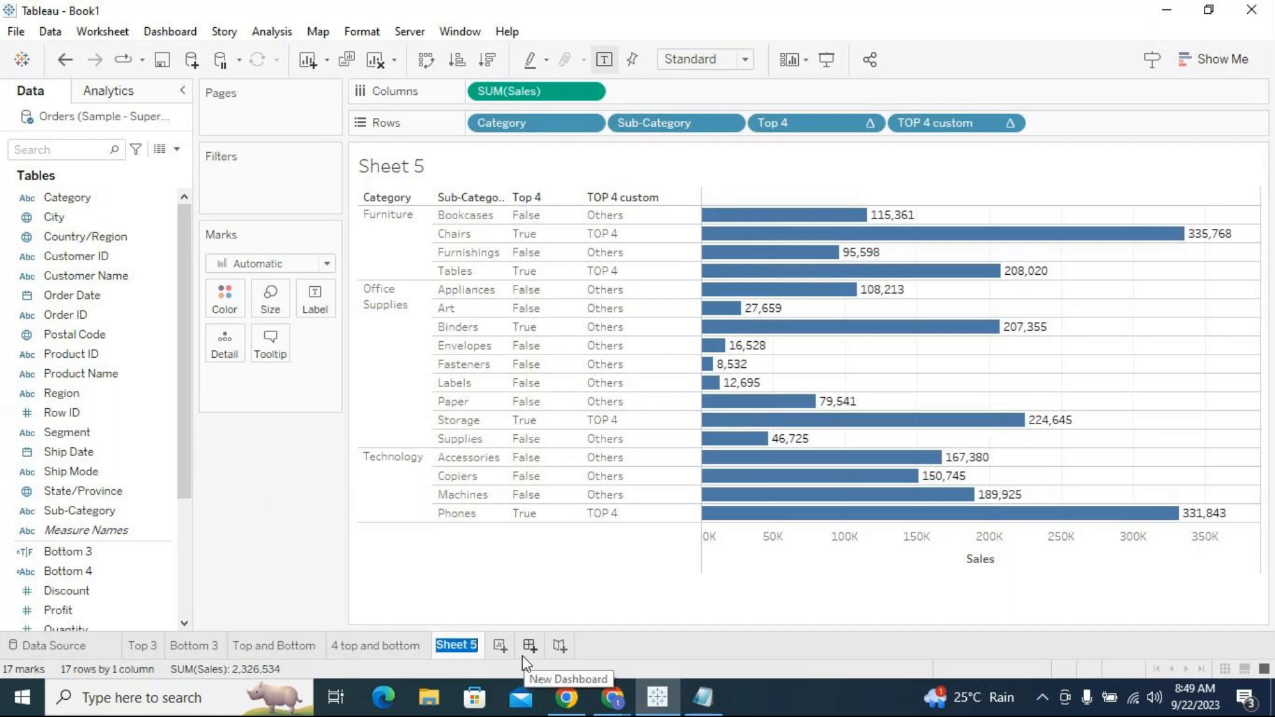
{"action": "left_click", "coordinate": [305, 560]}
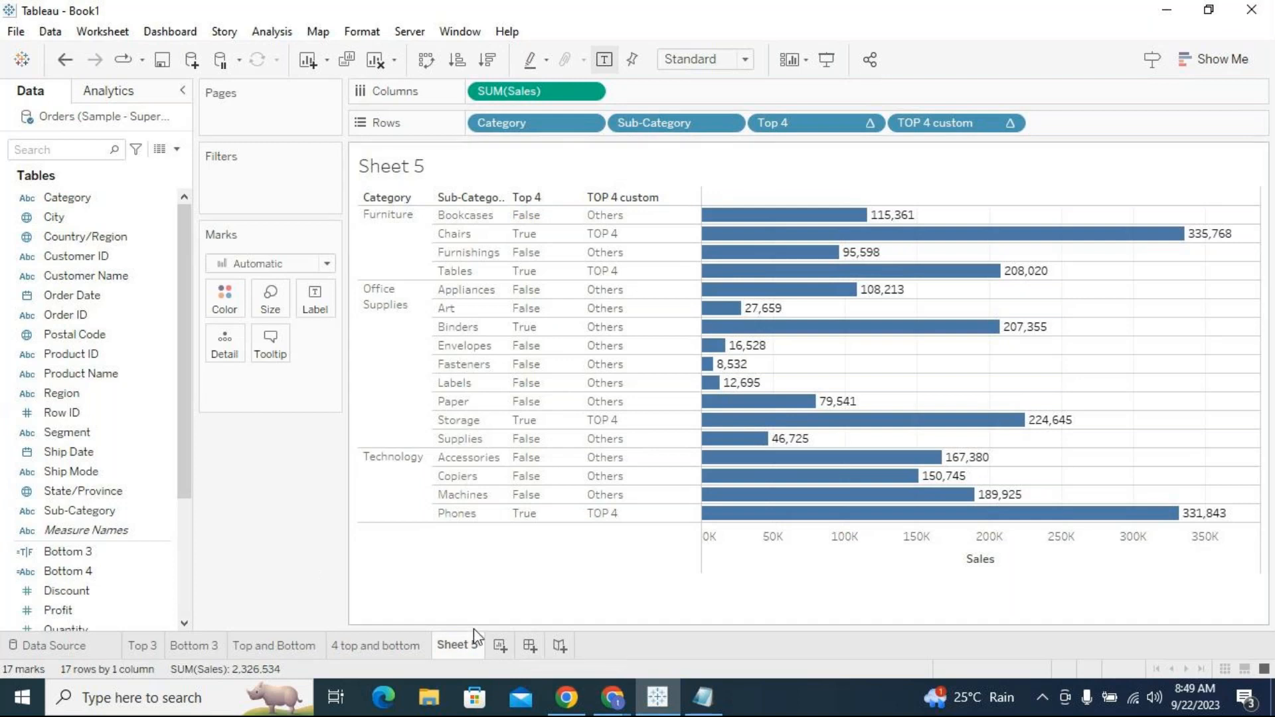
{"action": "left_click", "coordinate": [501, 646]}
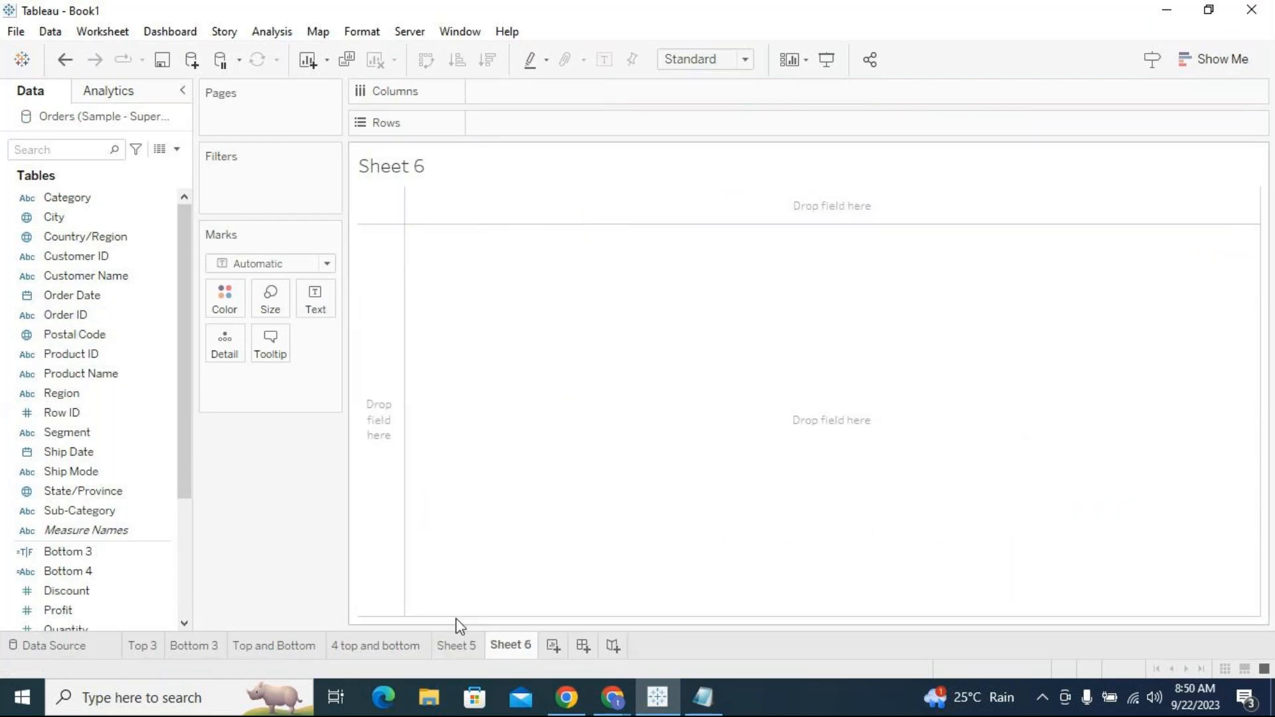
{"action": "left_click", "coordinate": [458, 646]}
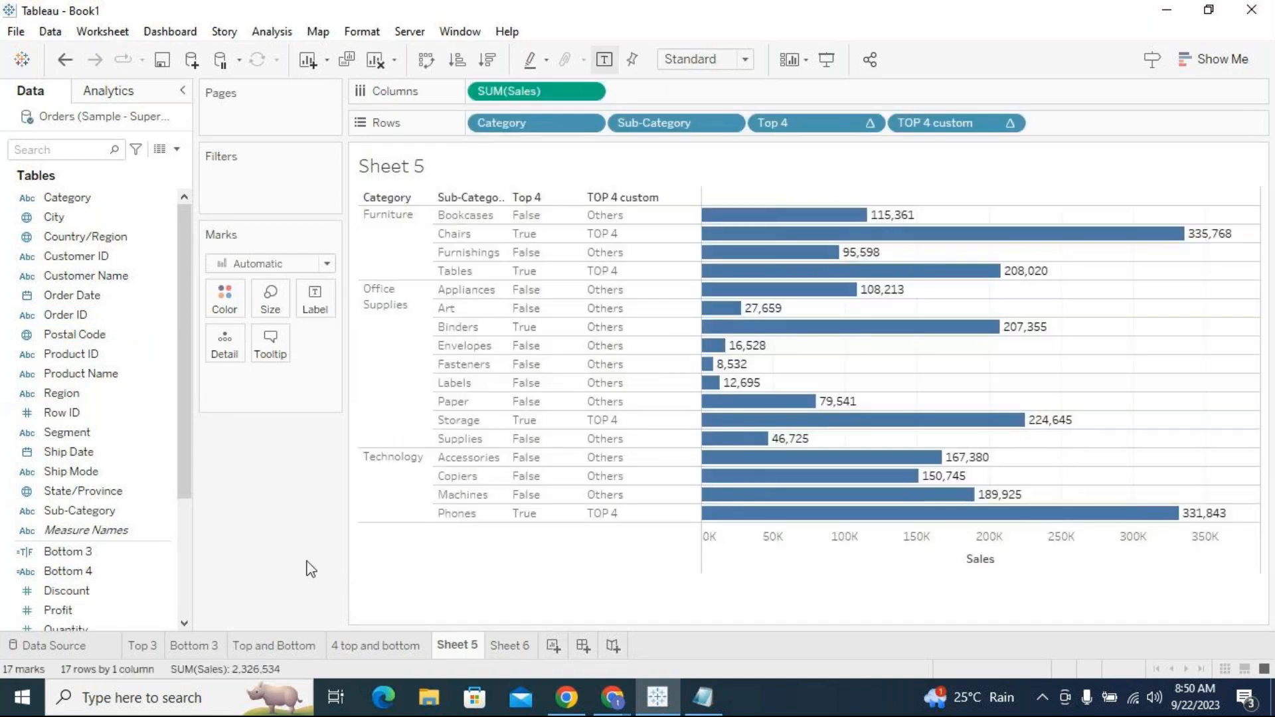
{"action": "left_click", "coordinate": [510, 645]}
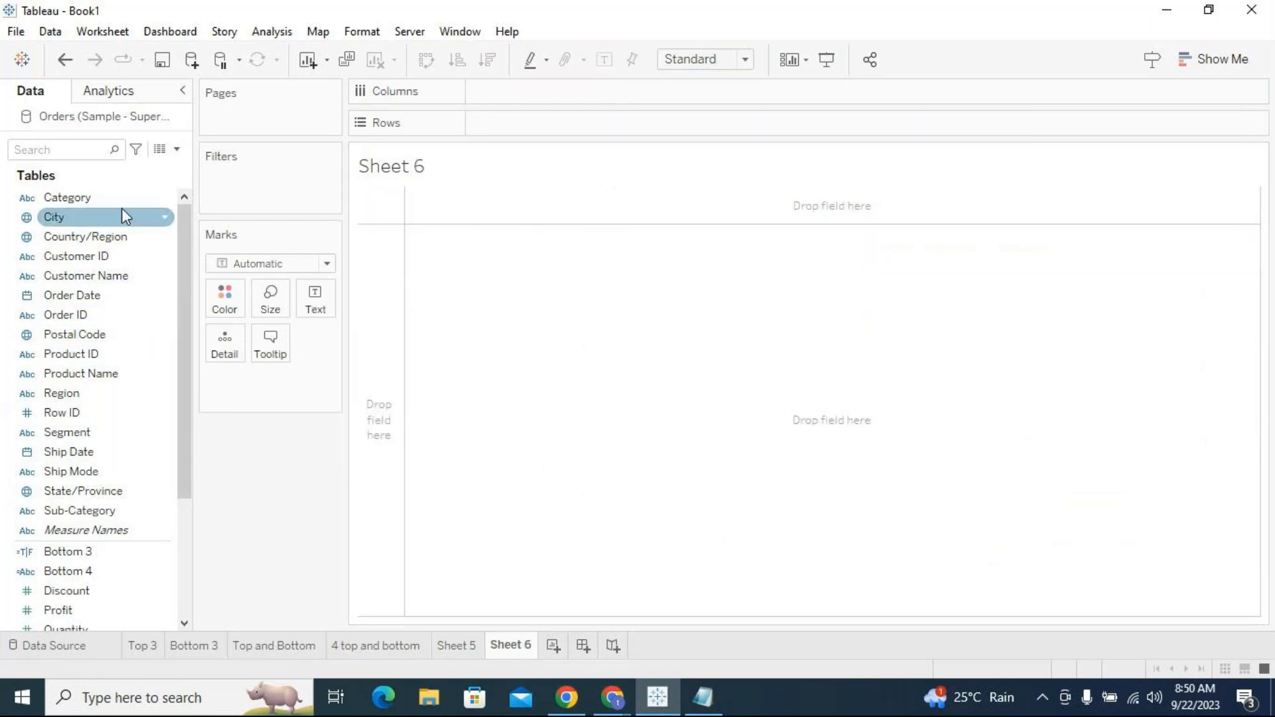
Build a bar chart with Category and Sub-Category on rows and Sales on columns, with mark labels shown.
{"action": "mouse_move", "coordinate": [121, 202]}
{"action": "left_mouse_down"}
{"action": "mouse_move", "coordinate": [400, 182]}
{"action": "mouse_move", "coordinate": [564, 133]}
{"action": "left_mouse_up"}
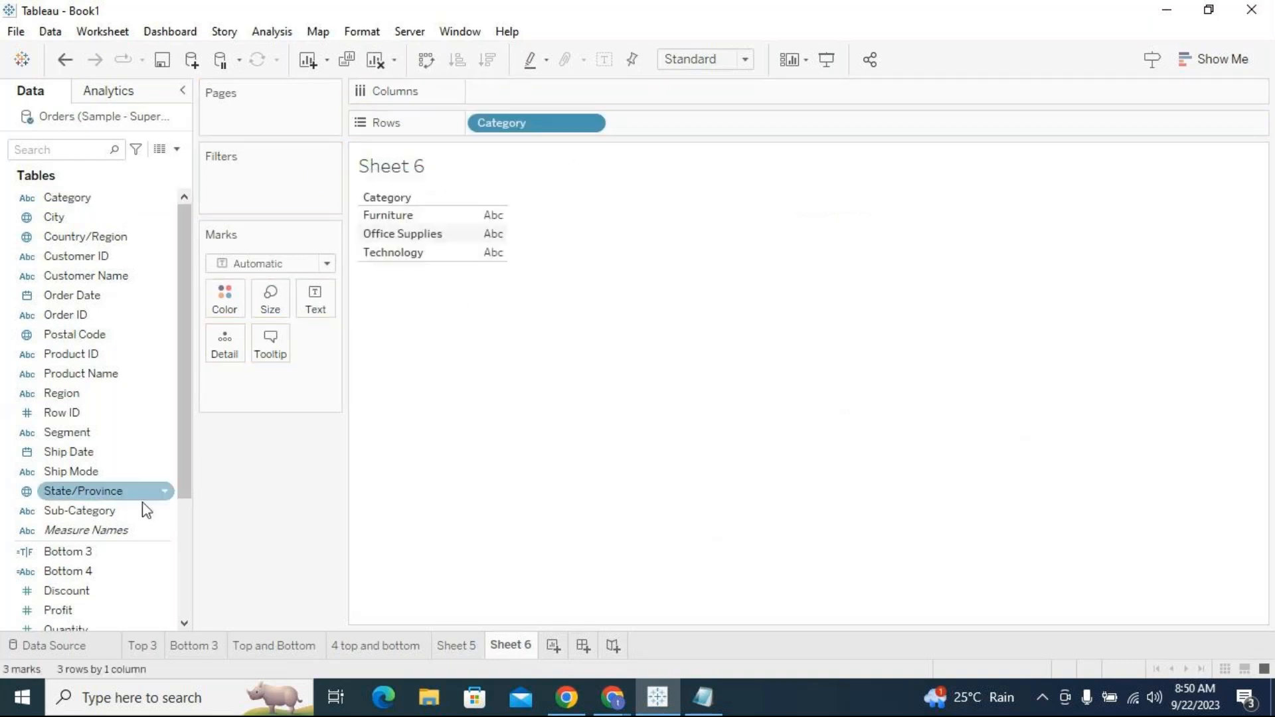
{"action": "left_click_drag", "start_coordinate": [128, 509], "coordinate": [704, 129]}
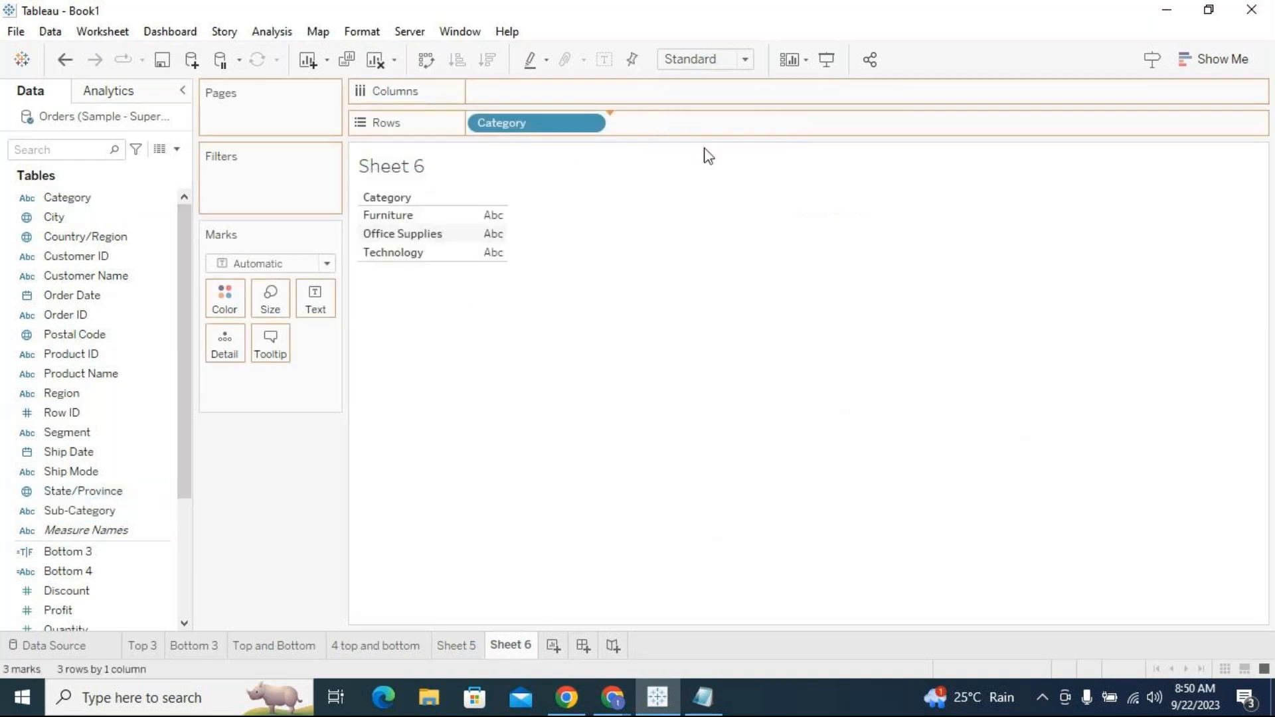
{"action": "scroll", "coordinate": [126, 597], "scroll_direction": "down", "scroll_amount": 1}
{"action": "scroll", "coordinate": [127, 597], "scroll_direction": "down", "scroll_amount": 1}
{"action": "left_click_drag", "start_coordinate": [98, 532], "coordinate": [563, 88]}
{"action": "left_click_drag", "start_coordinate": [507, 265], "coordinate": [560, 266]}
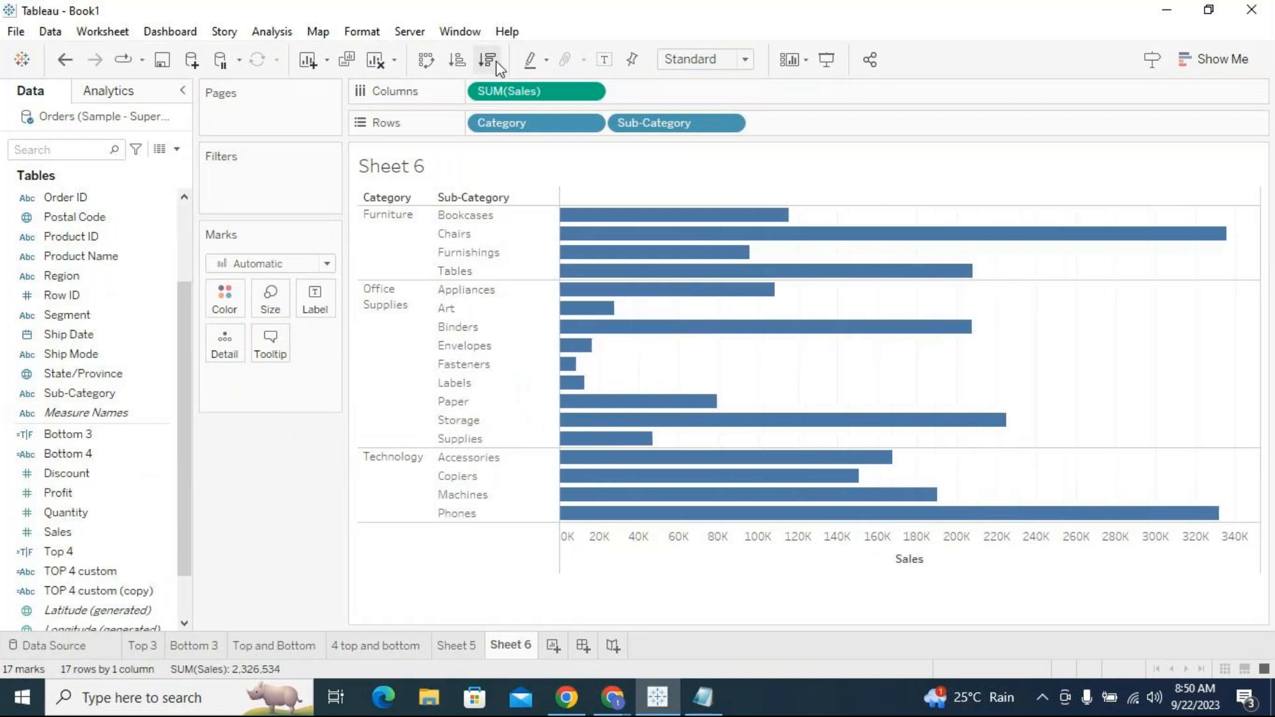
{"action": "left_click", "coordinate": [604, 59]}
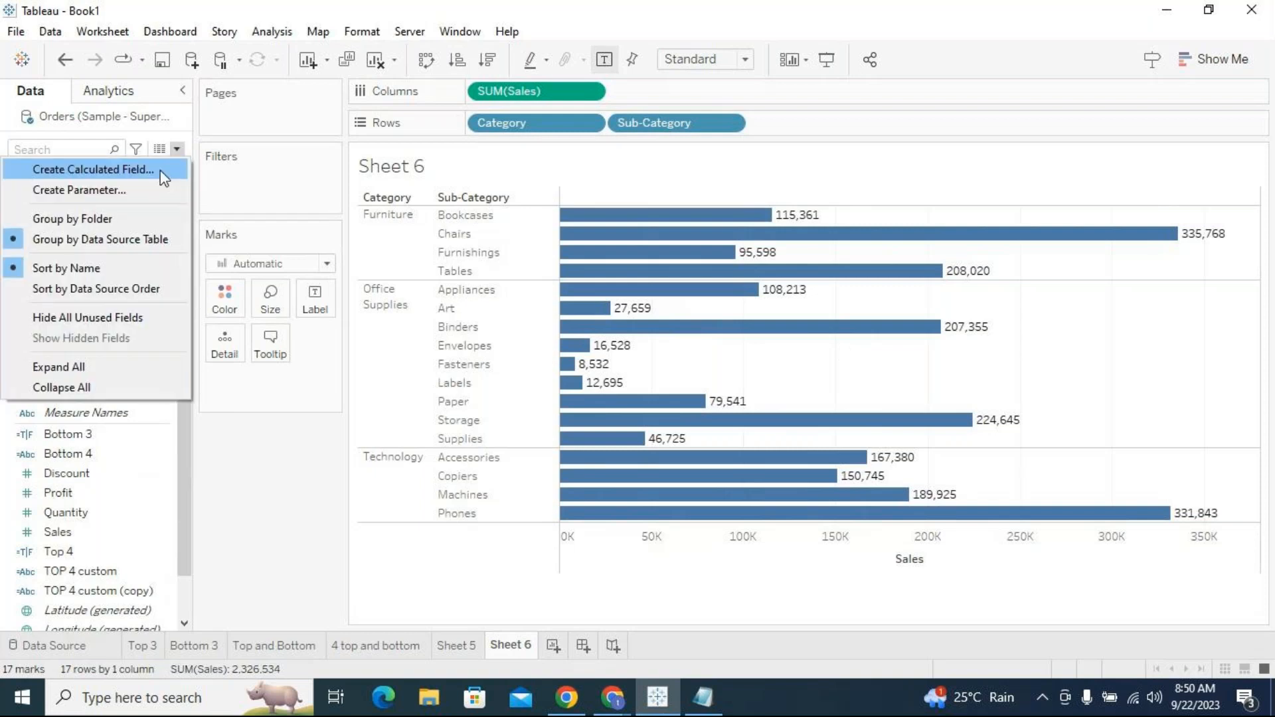
{"action": "left_click", "coordinate": [161, 174]}
{"action": "left_click_drag", "start_coordinate": [558, 227], "coordinate": [593, 388]}
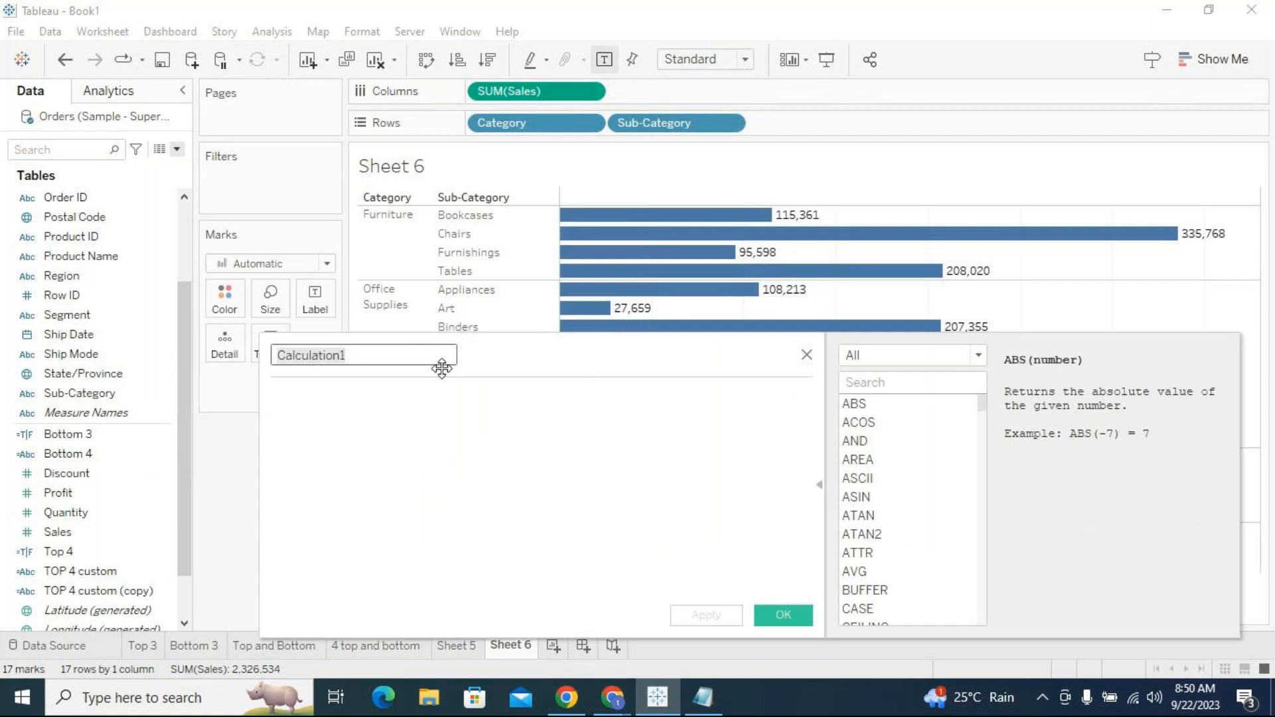
{"action": "type", "text": "sales c"}
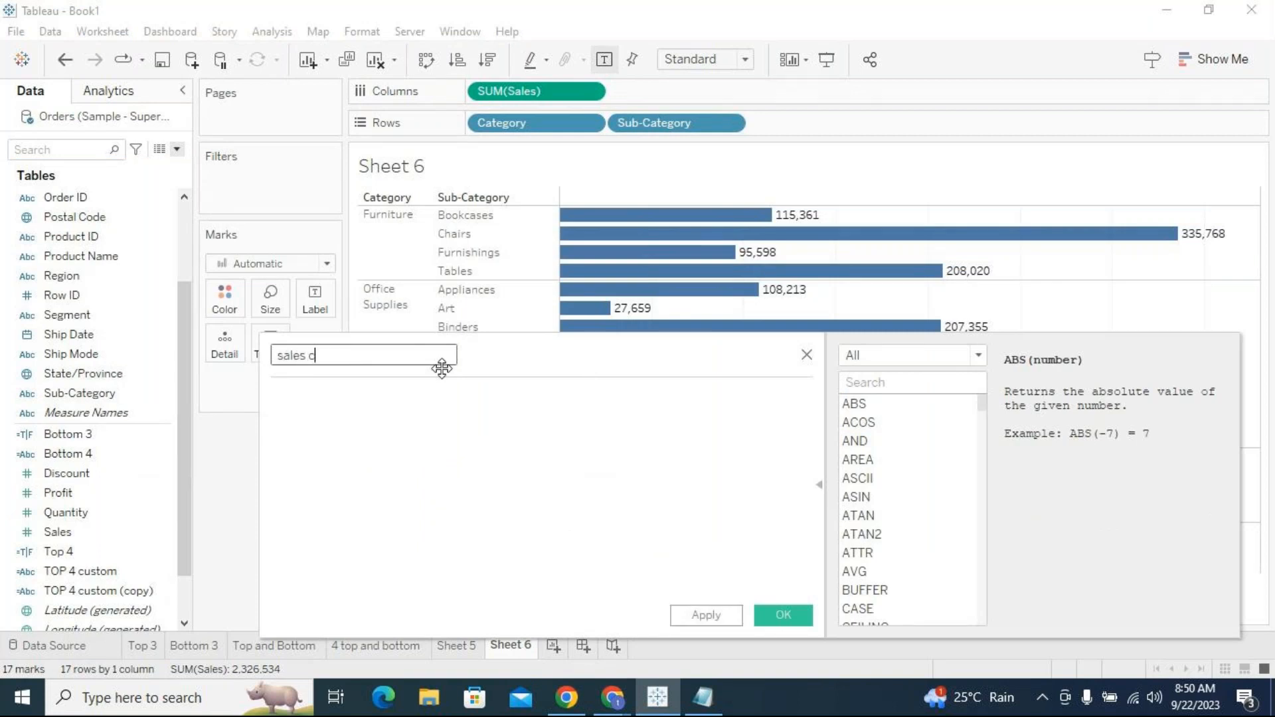
{"action": "type", "text": "ategorization"}
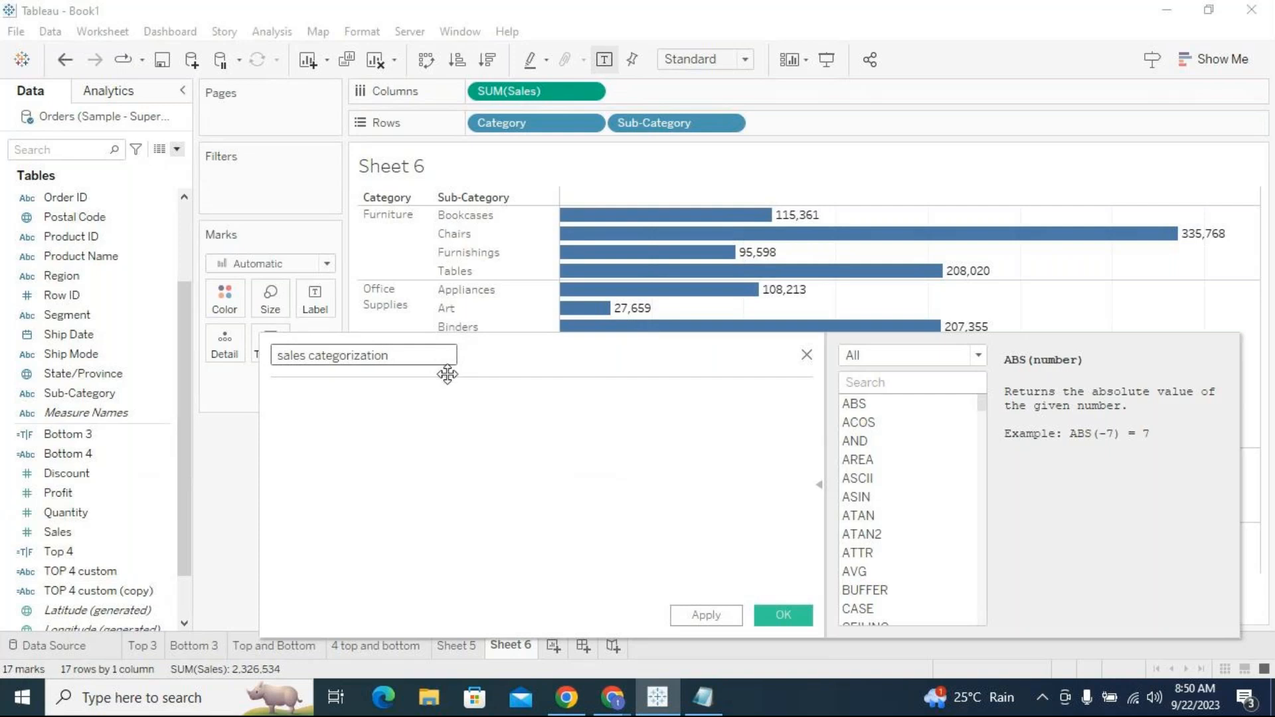
{"action": "left_click", "coordinate": [820, 489]}
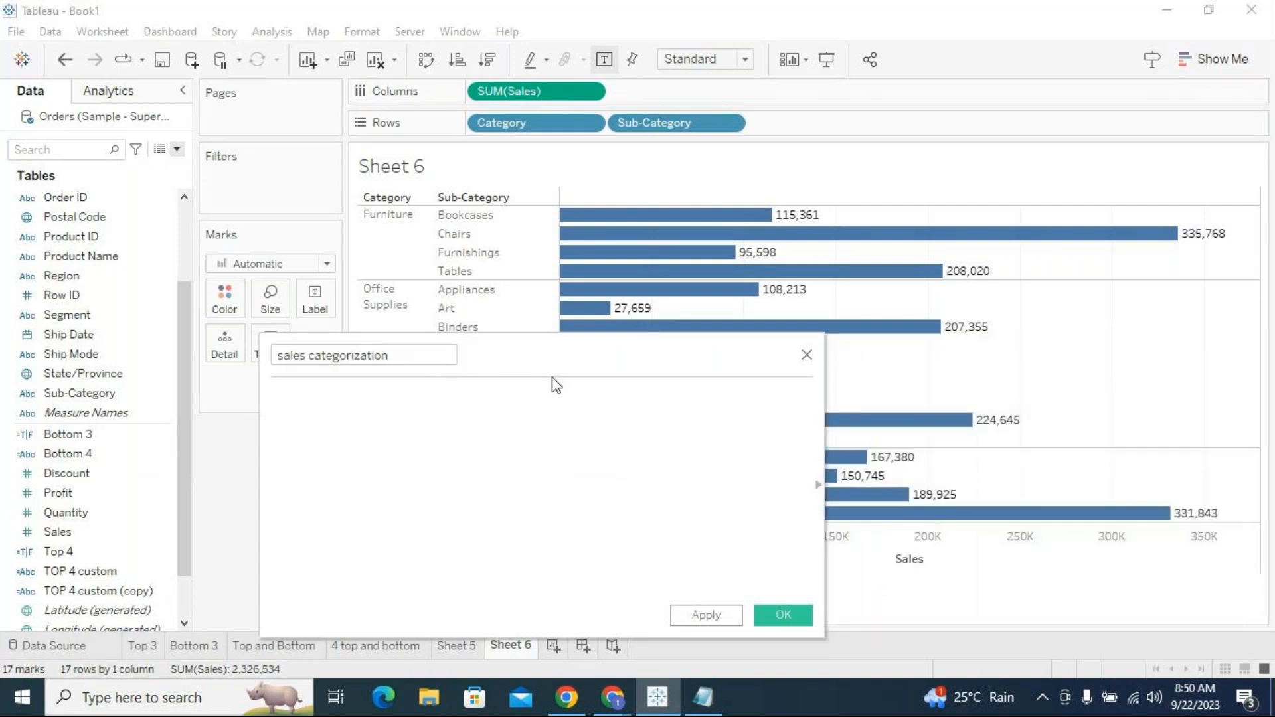
{"action": "left_click_drag", "start_coordinate": [541, 356], "coordinate": [637, 353]}
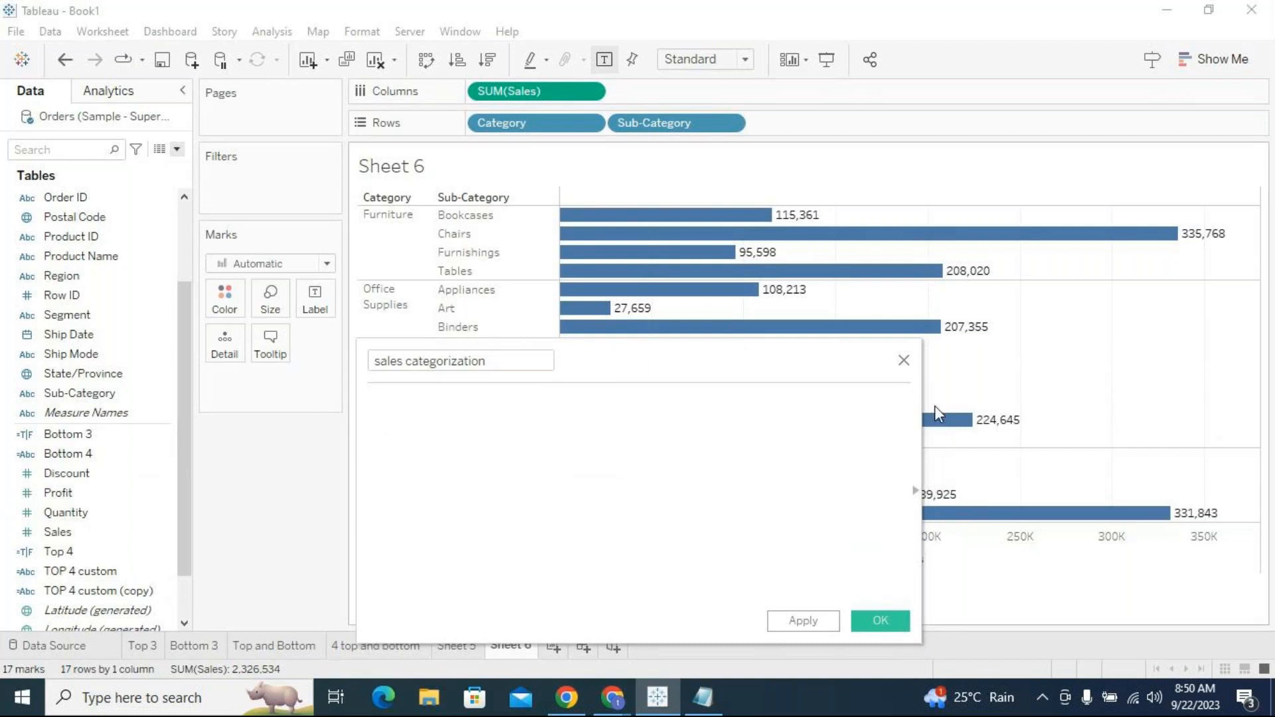
{"action": "left_click", "coordinate": [904, 360]}
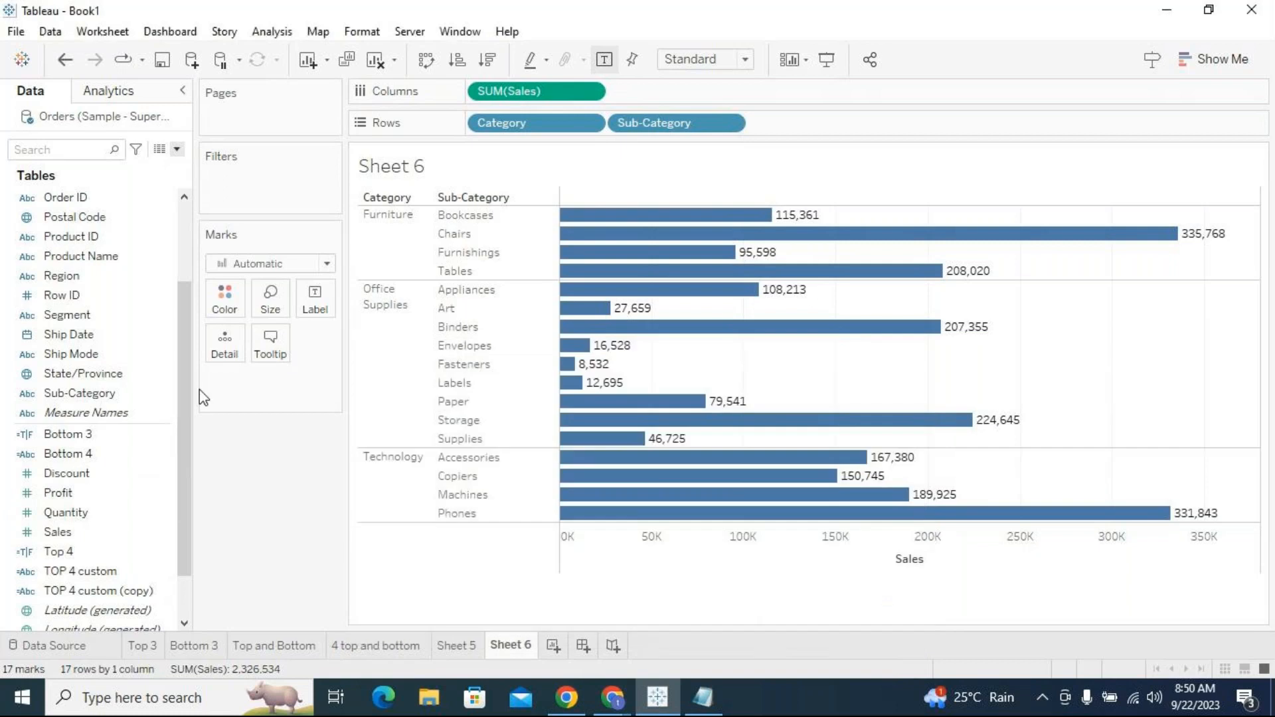
{"action": "left_click", "coordinate": [177, 150]}
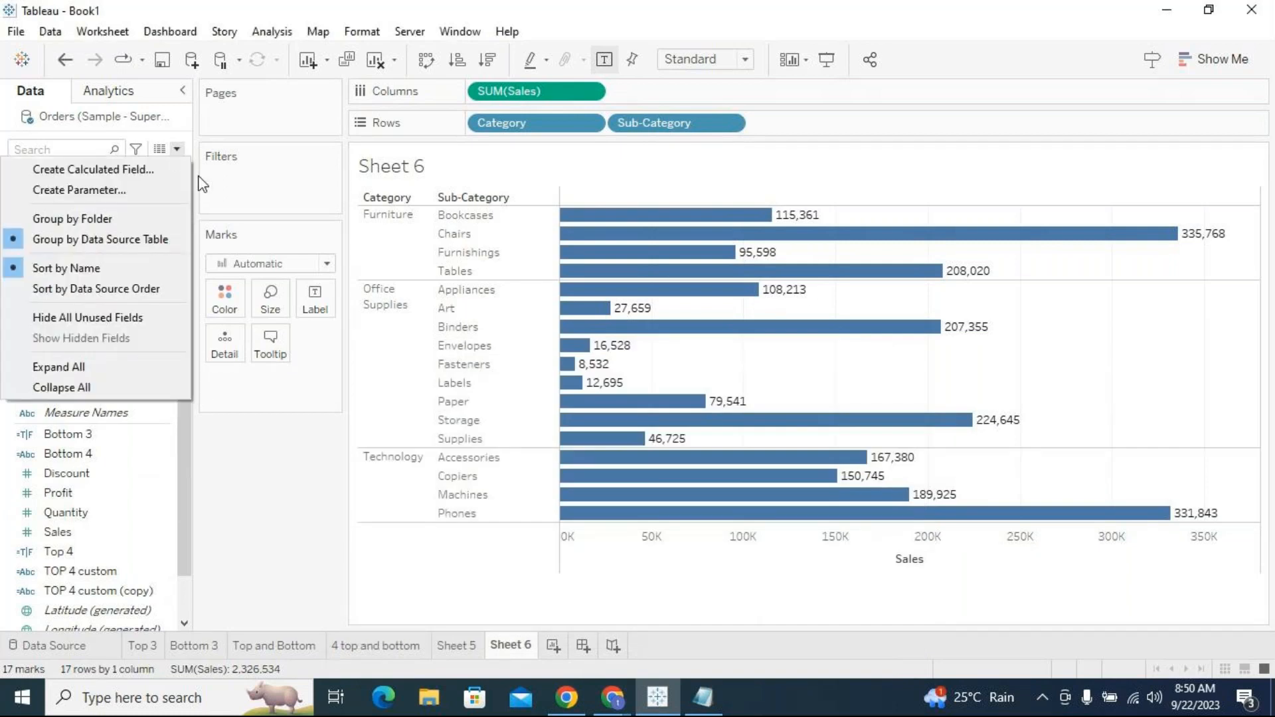
{"action": "left_click", "coordinate": [262, 443]}
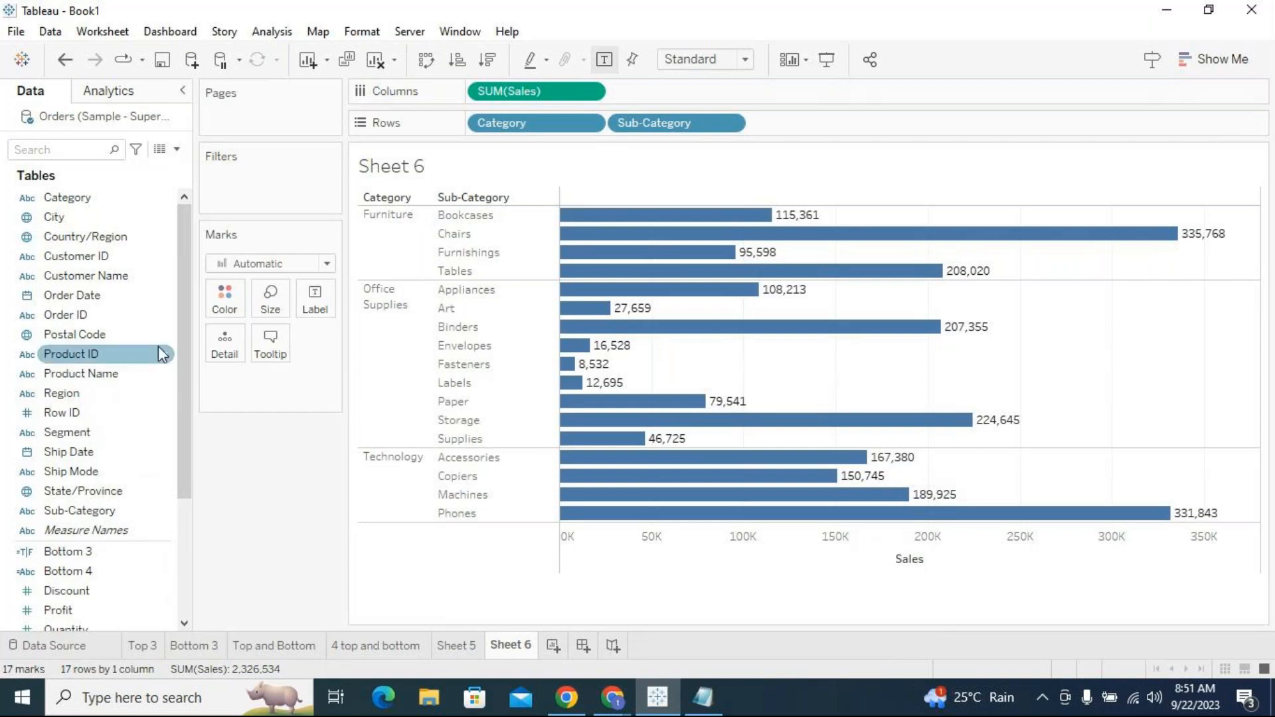
Create a parameter named Sub cat para with the String data type and all values allowed.
{"action": "left_click", "coordinate": [179, 153]}
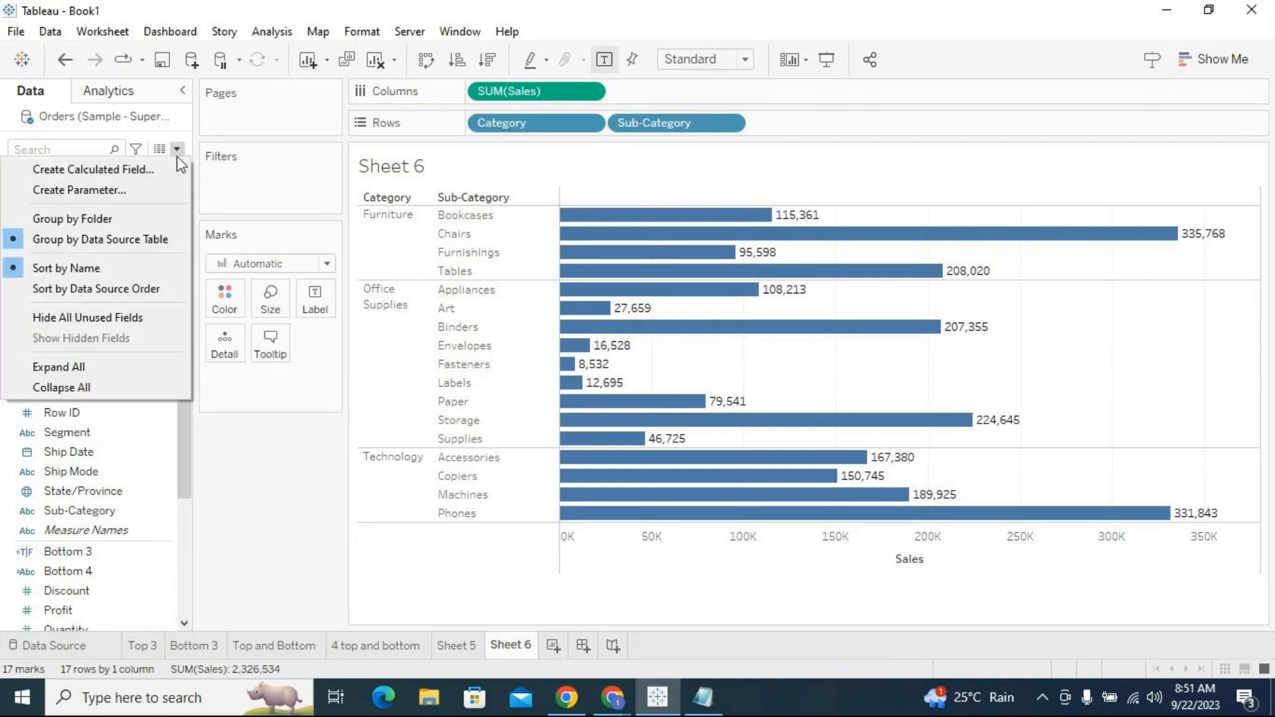
{"action": "left_click", "coordinate": [151, 190]}
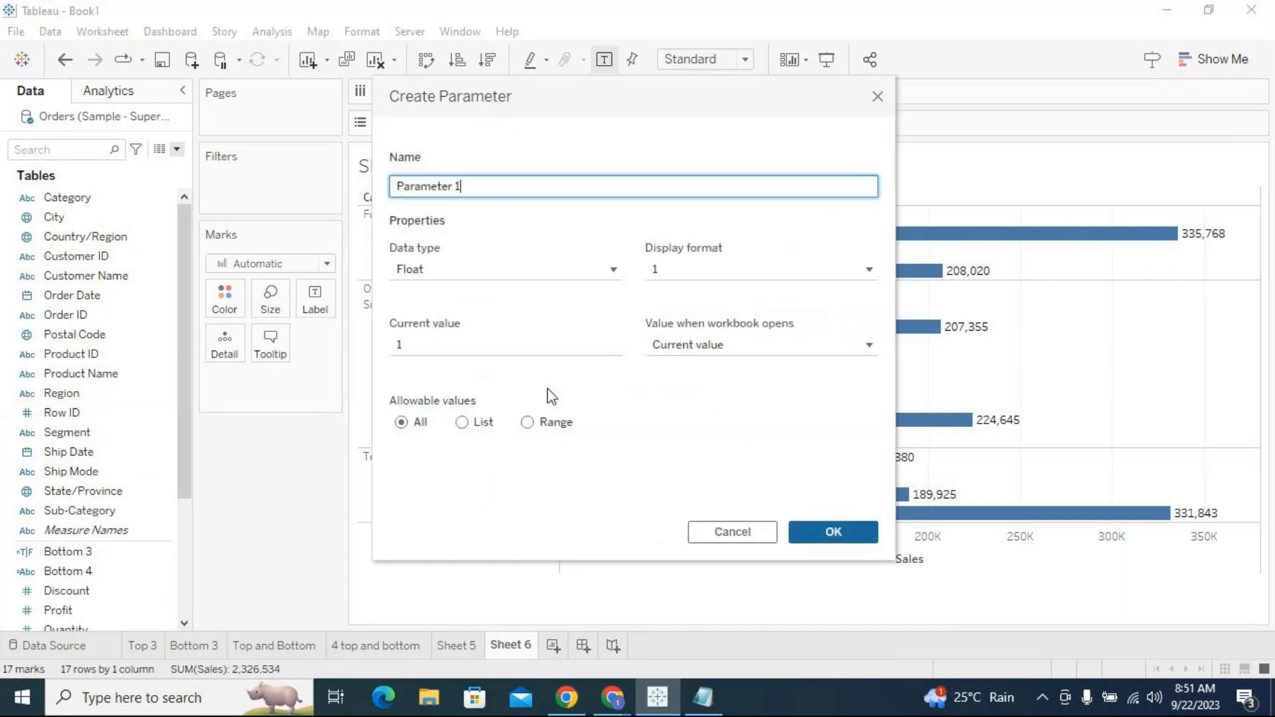
{"action": "key", "text": "ctrl+a"}
{"action": "type", "text": "Sub cat par"}
{"action": "left_click", "coordinate": [408, 275]}
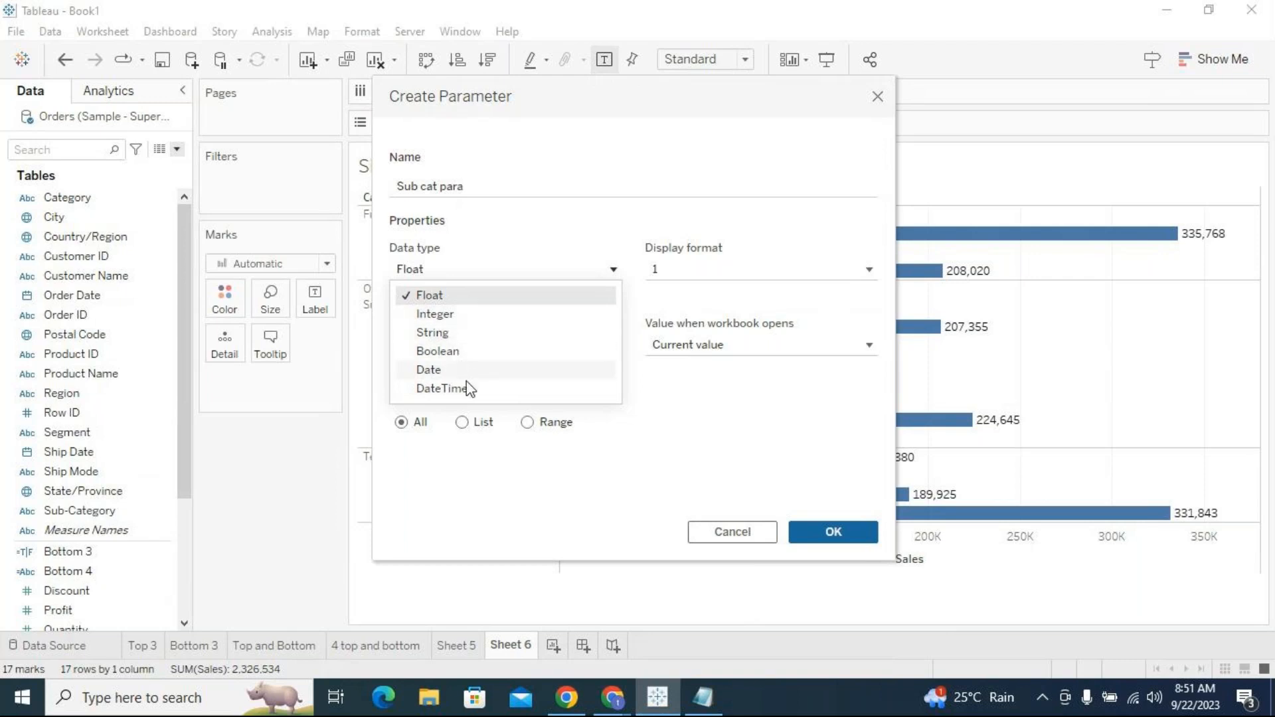
{"action": "left_click", "coordinate": [445, 334]}
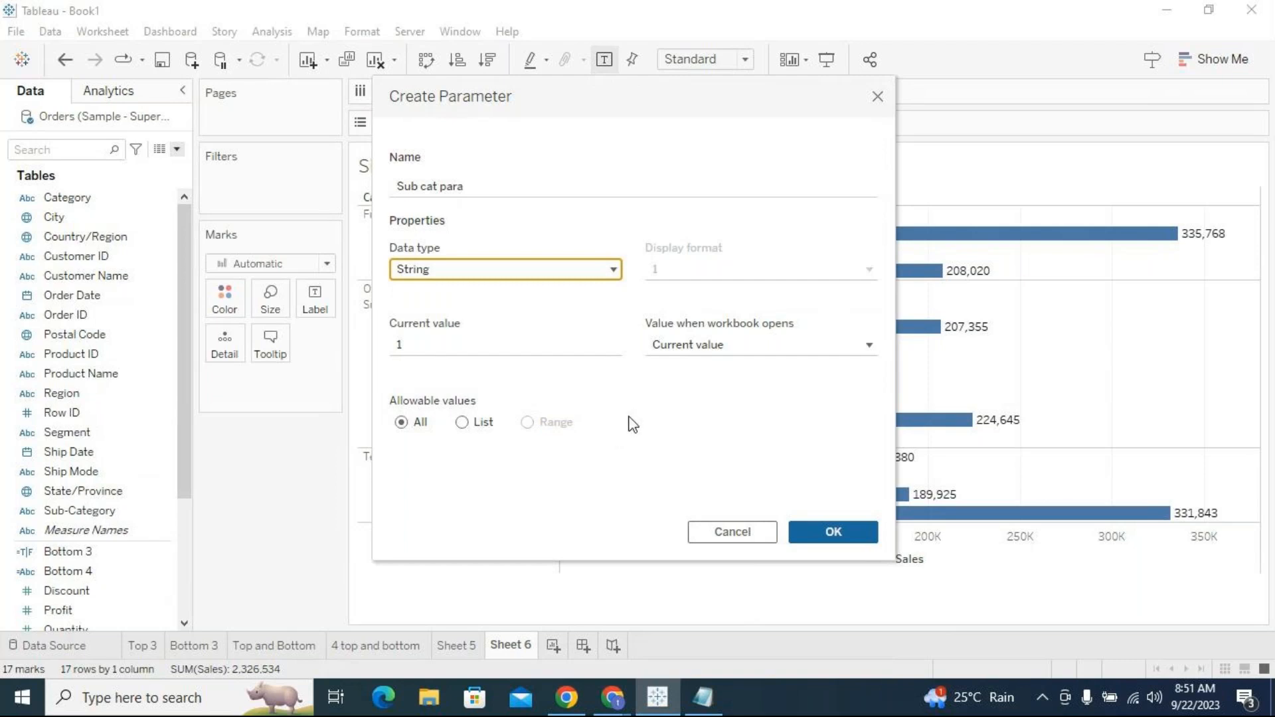
{"action": "left_click_drag", "start_coordinate": [580, 104], "coordinate": [513, 90]}
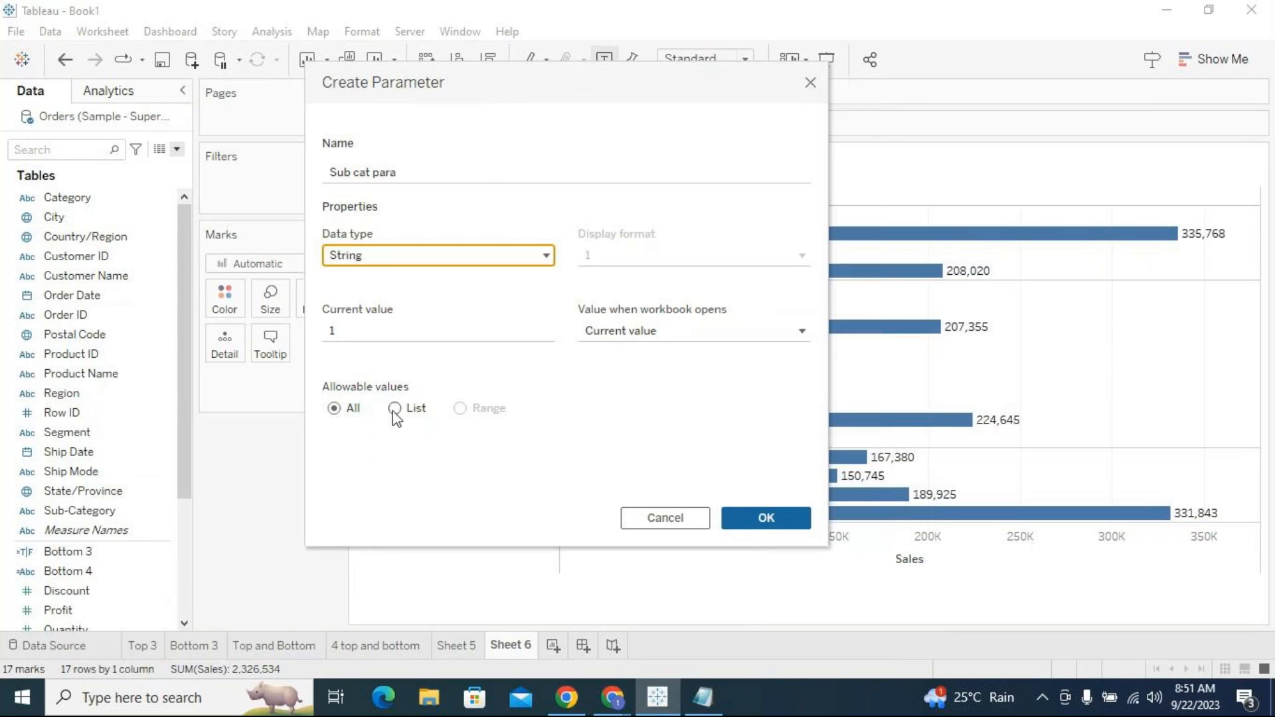
{"action": "left_click", "coordinate": [765, 519]}
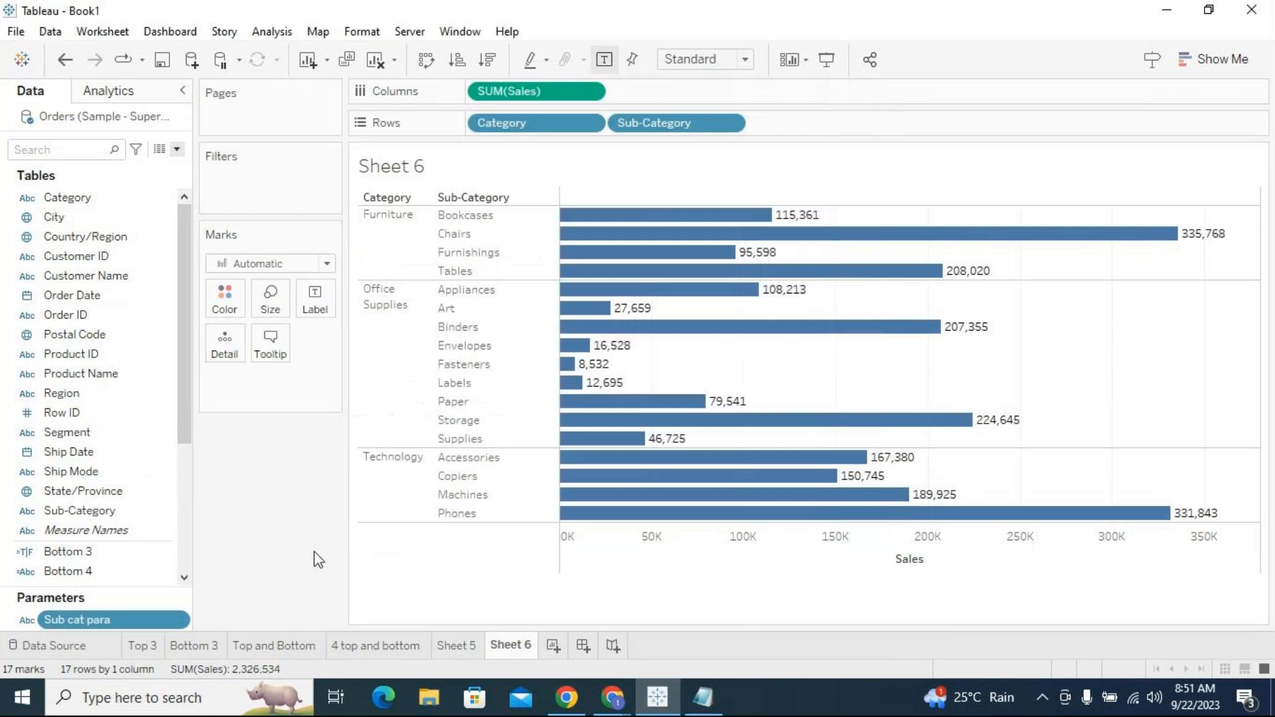
Show the Sub cat para parameter control on the sheet and set its value to Bookcases.
{"action": "left_click", "coordinate": [182, 622]}
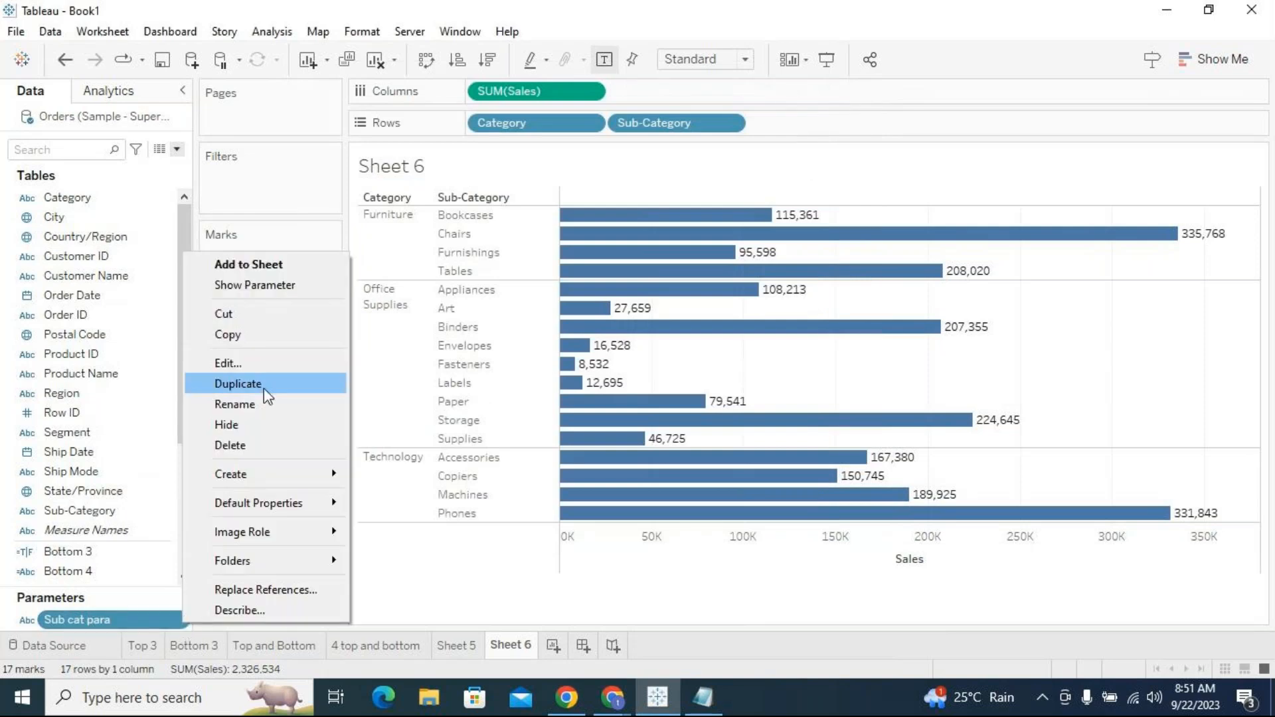
{"action": "left_click", "coordinate": [260, 289]}
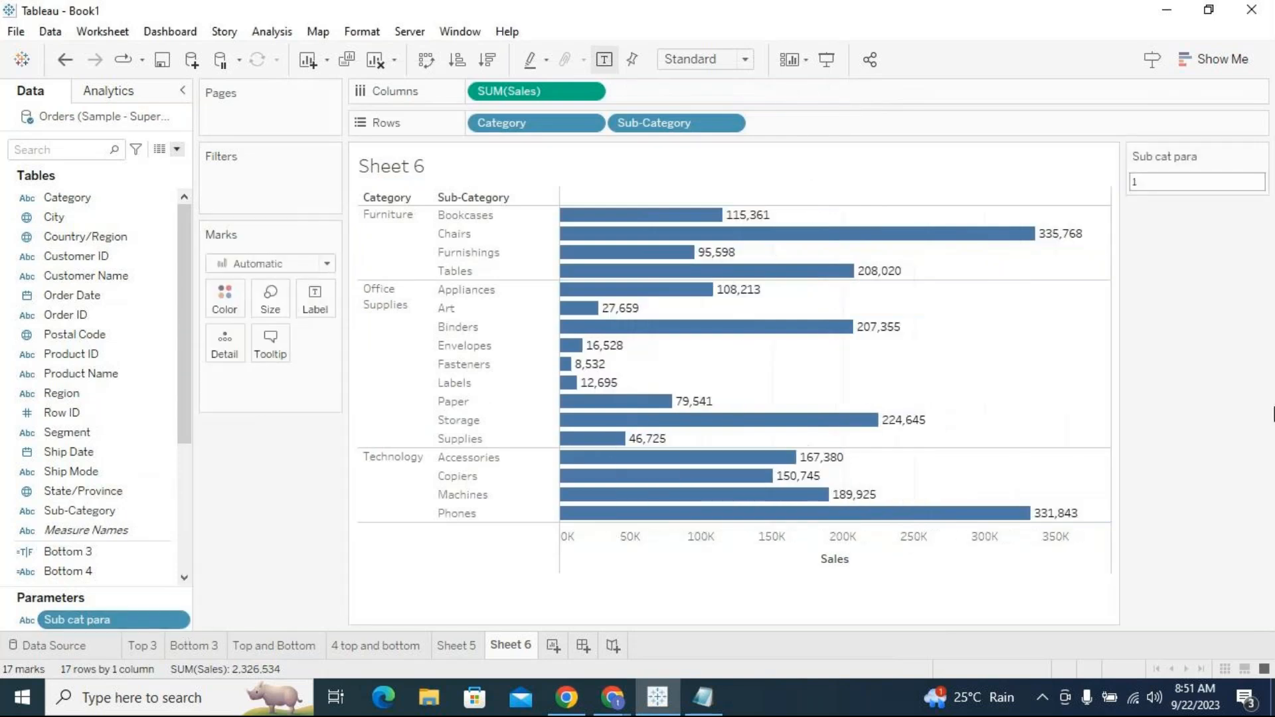
{"action": "left_click", "coordinate": [1176, 183]}
{"action": "key", "text": "BackSpace"}
{"action": "type", "text": "Bookcases"}
{"action": "key", "text": "Return"}
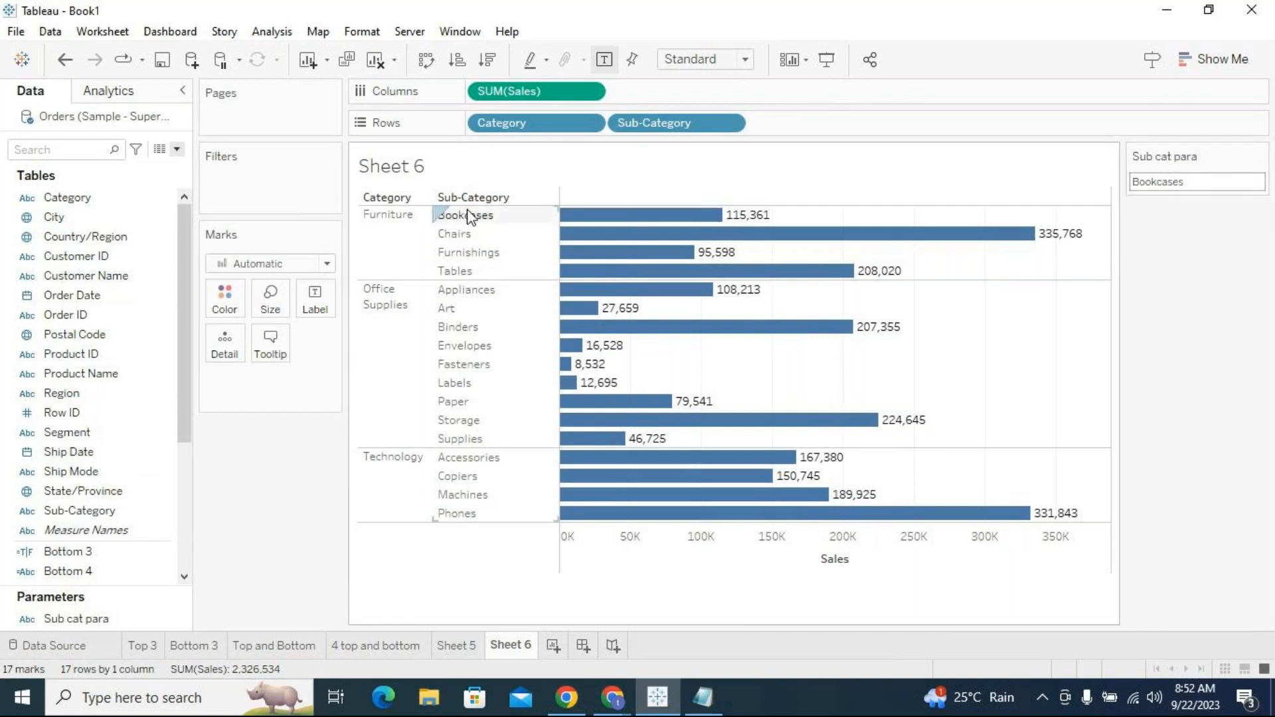
{"action": "left_click", "coordinate": [1194, 181]}
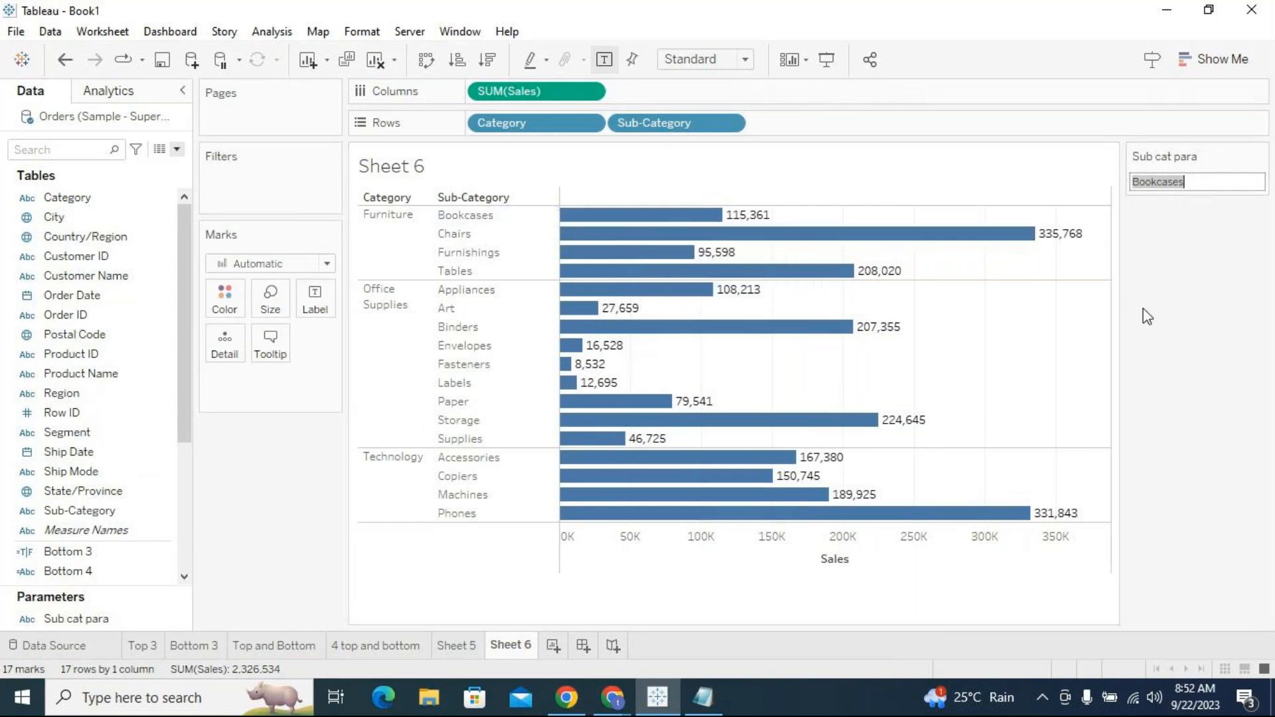
{"action": "left_click", "coordinate": [1210, 186]}
{"action": "left_click_drag", "start_coordinate": [181, 431], "coordinate": [178, 325]}
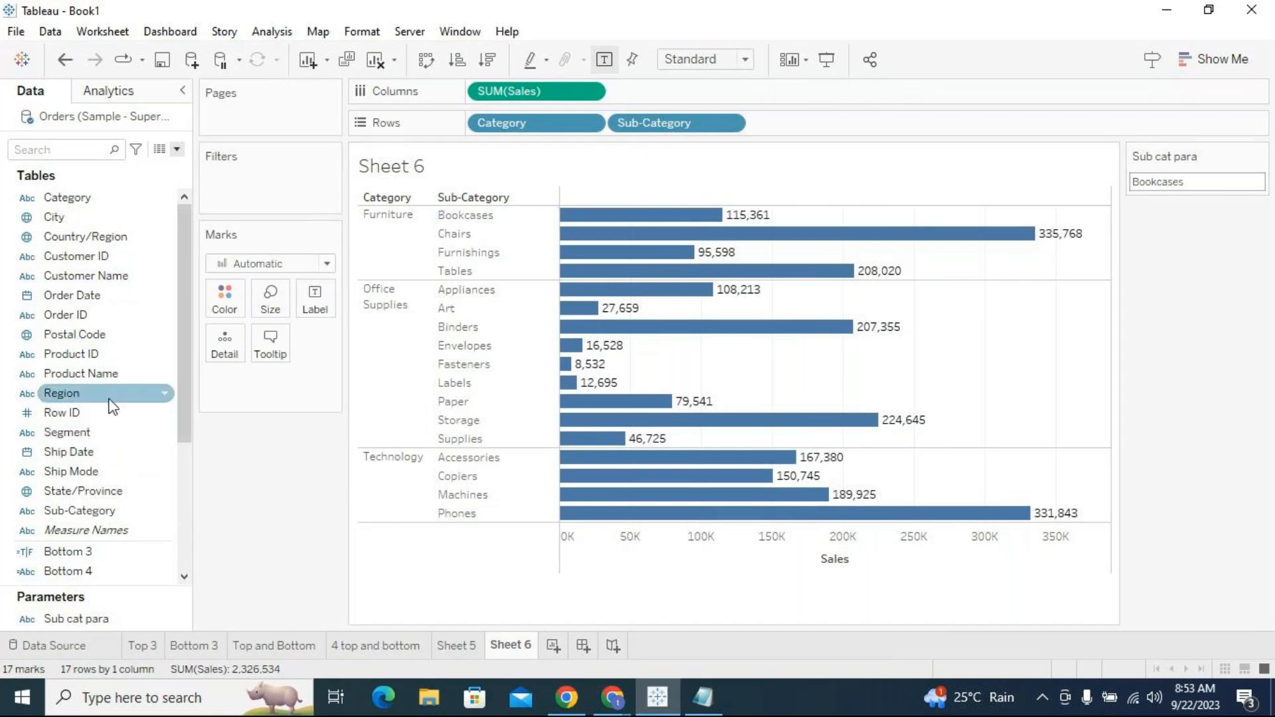
{"action": "left_click_drag", "start_coordinate": [79, 510], "coordinate": [279, 196]}
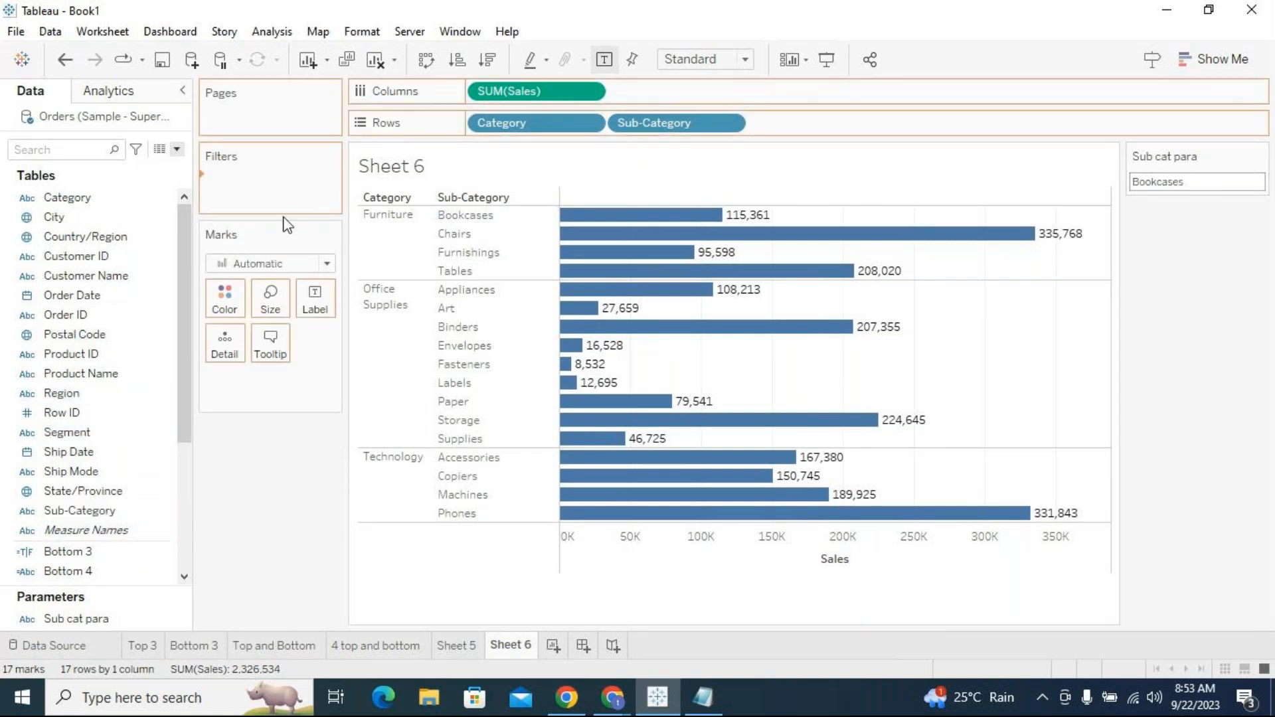
{"action": "left_click", "coordinate": [637, 123]}
{"action": "left_click", "coordinate": [454, 171]}
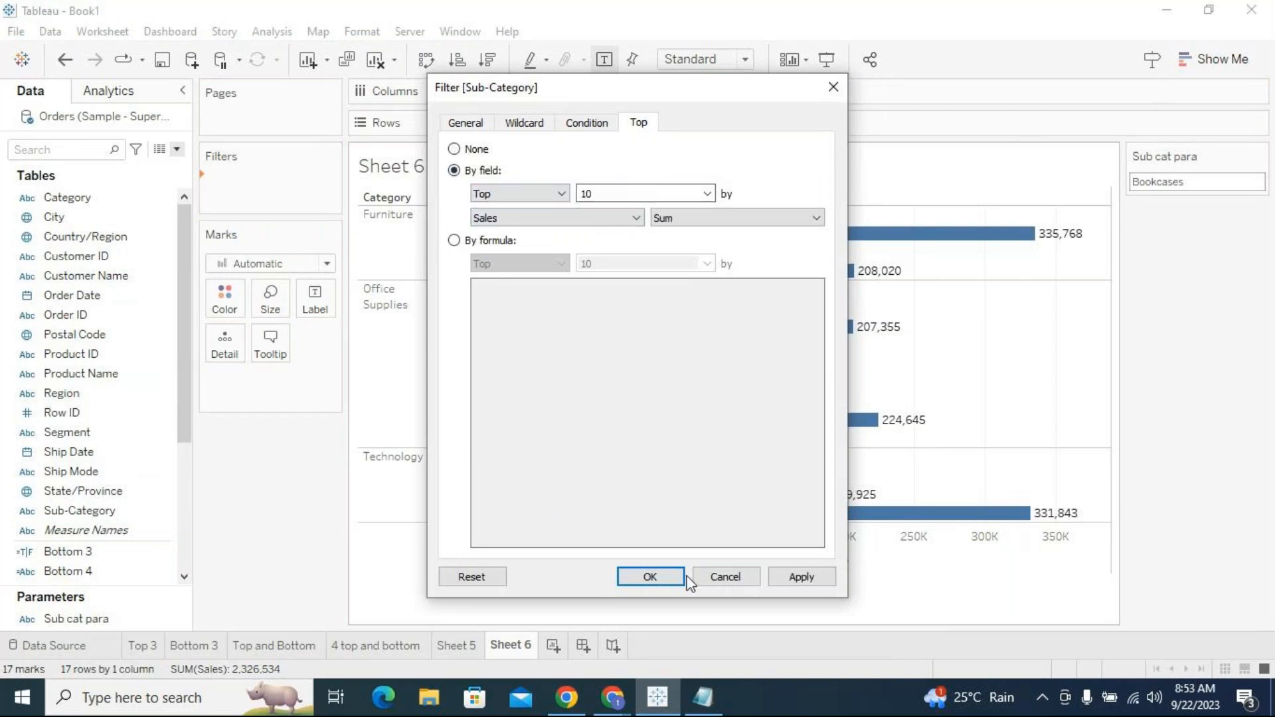
{"action": "left_click", "coordinate": [714, 580]}
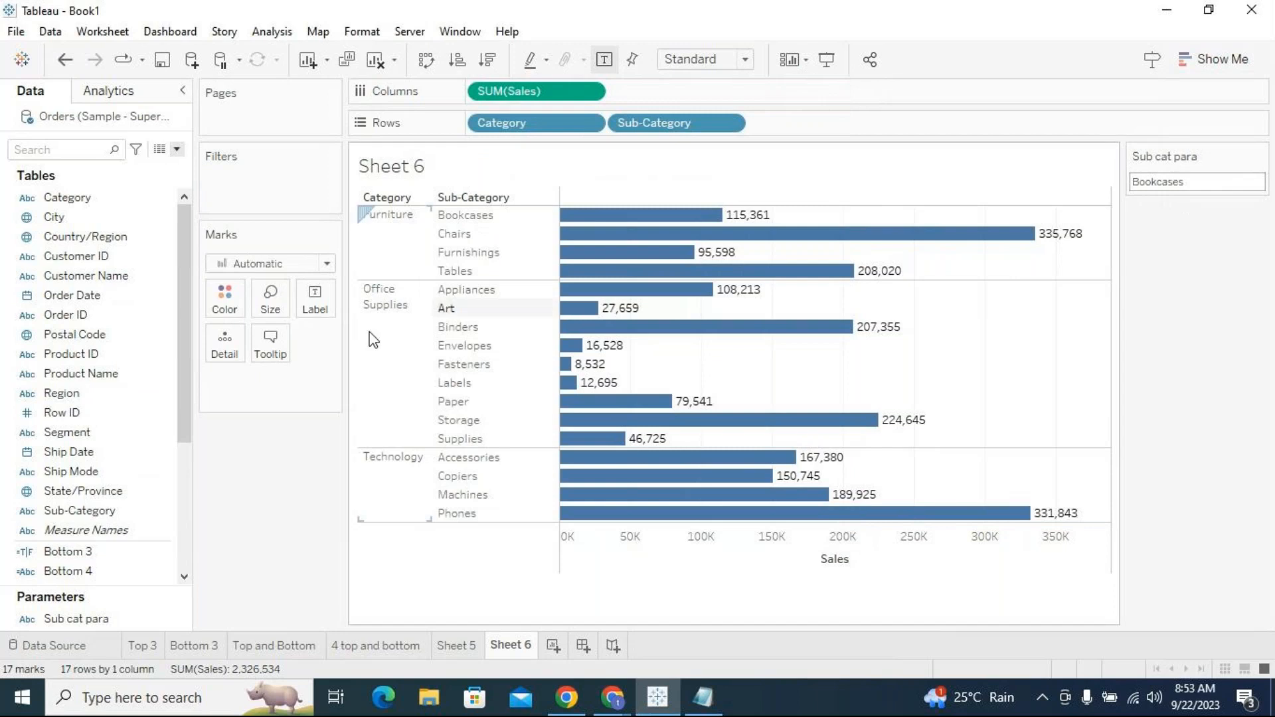
Start a new calculated field and name it Sub cat result.
{"action": "left_click", "coordinate": [176, 149]}
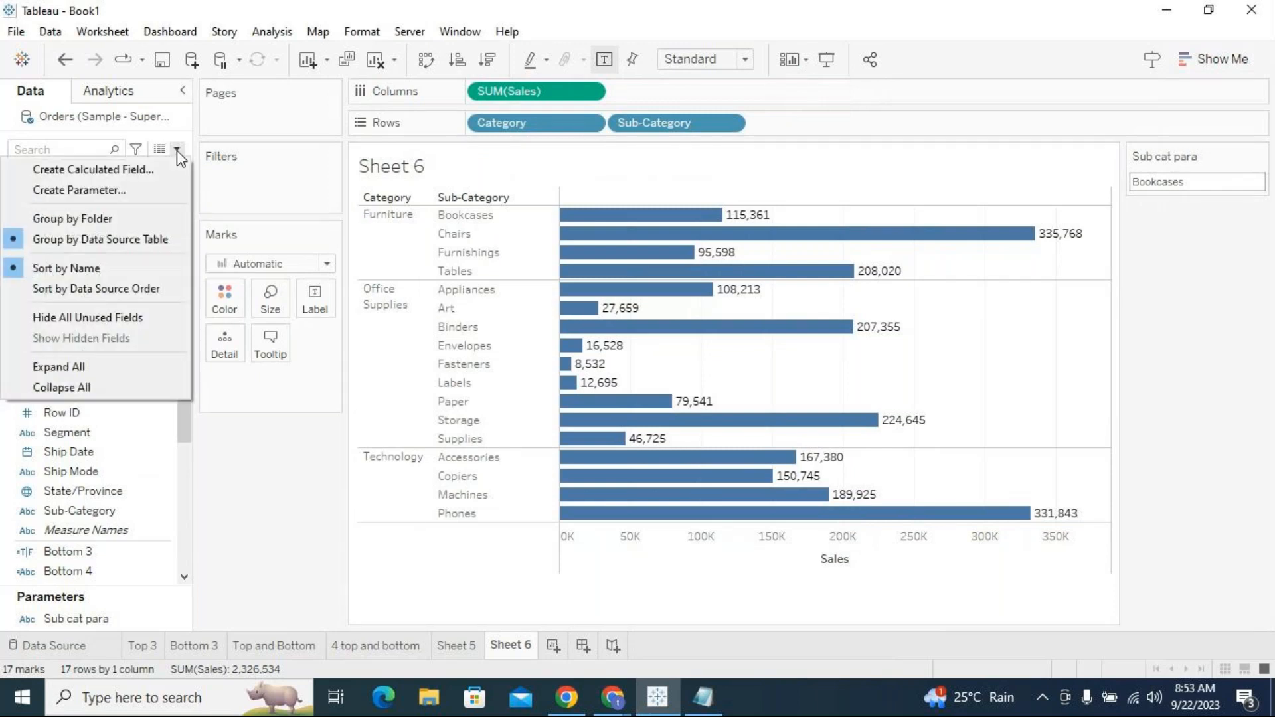
{"action": "left_click", "coordinate": [140, 169]}
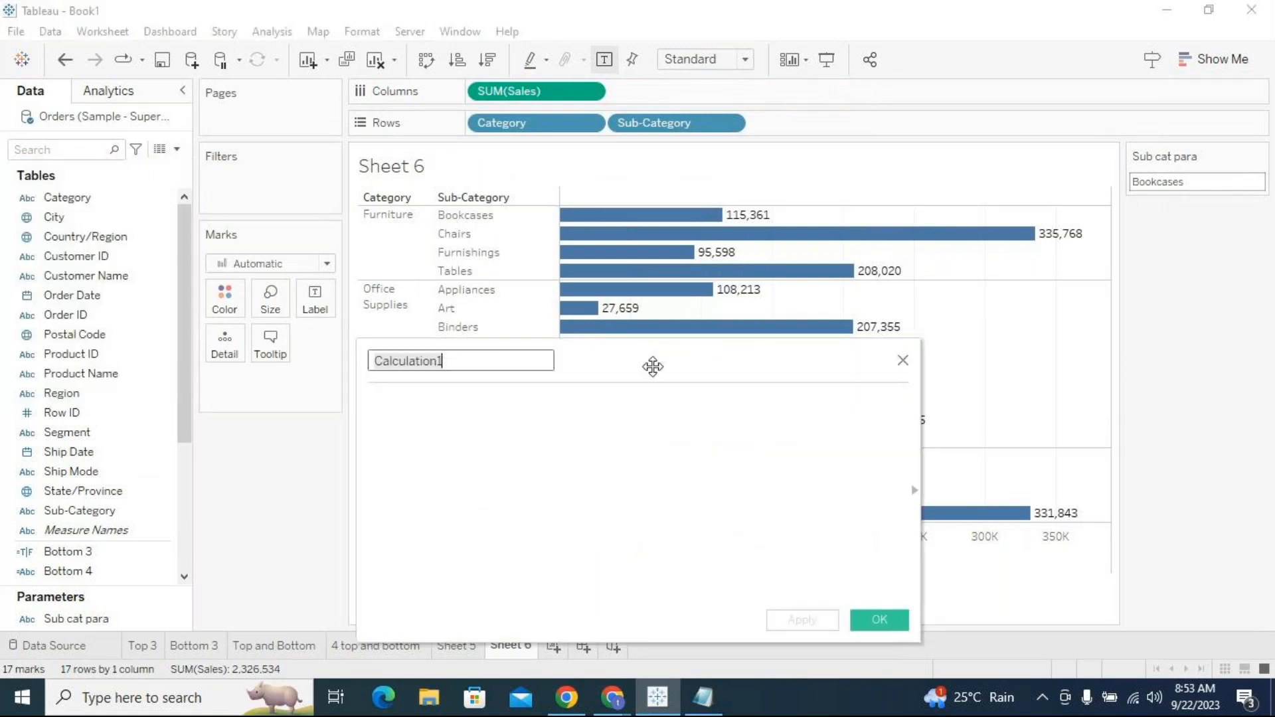
{"action": "left_click_drag", "start_coordinate": [651, 364], "coordinate": [678, 414]}
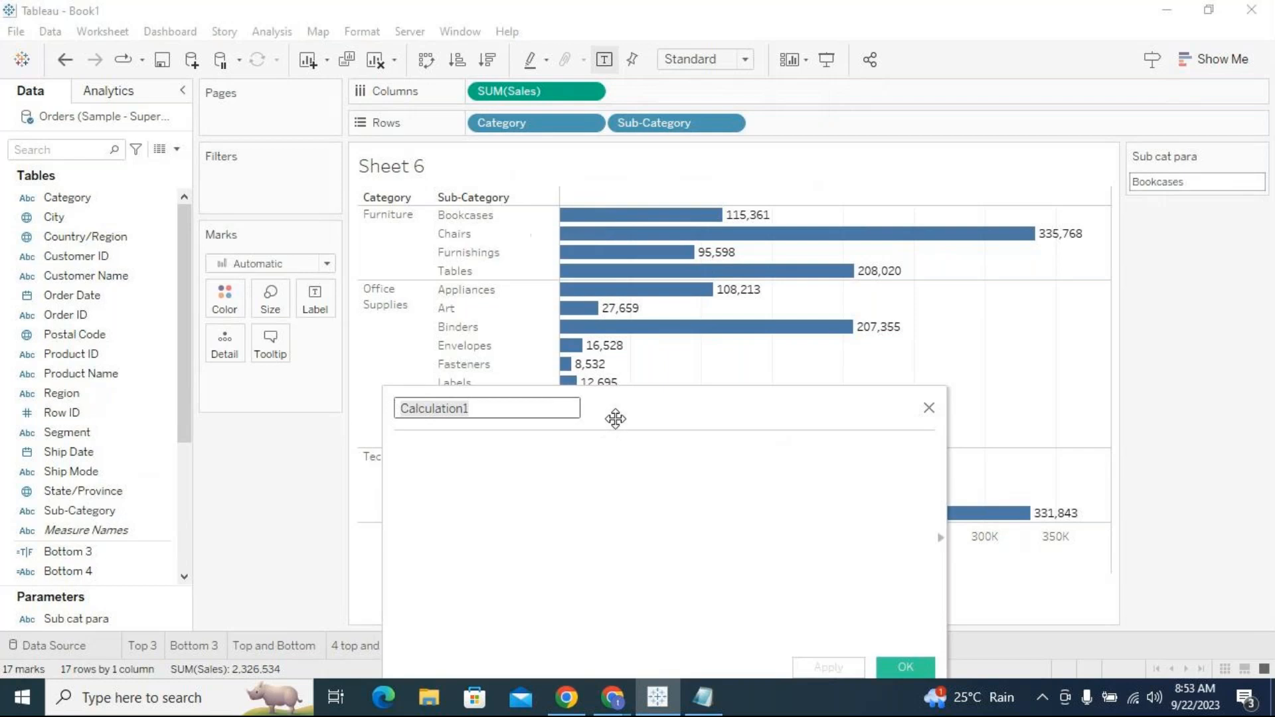
{"action": "left_click_drag", "start_coordinate": [620, 418], "coordinate": [600, 249]}
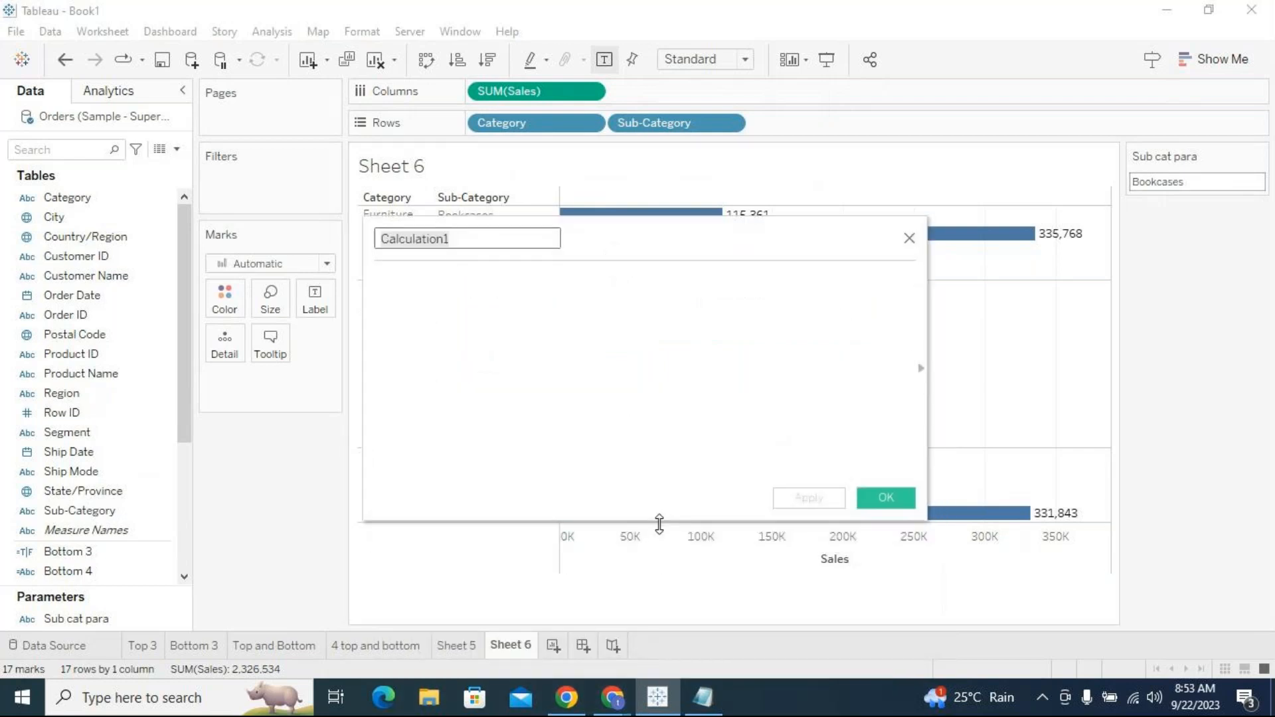
{"action": "left_click_drag", "start_coordinate": [658, 524], "coordinate": [646, 461]}
{"action": "left_click_drag", "start_coordinate": [615, 241], "coordinate": [653, 317]}
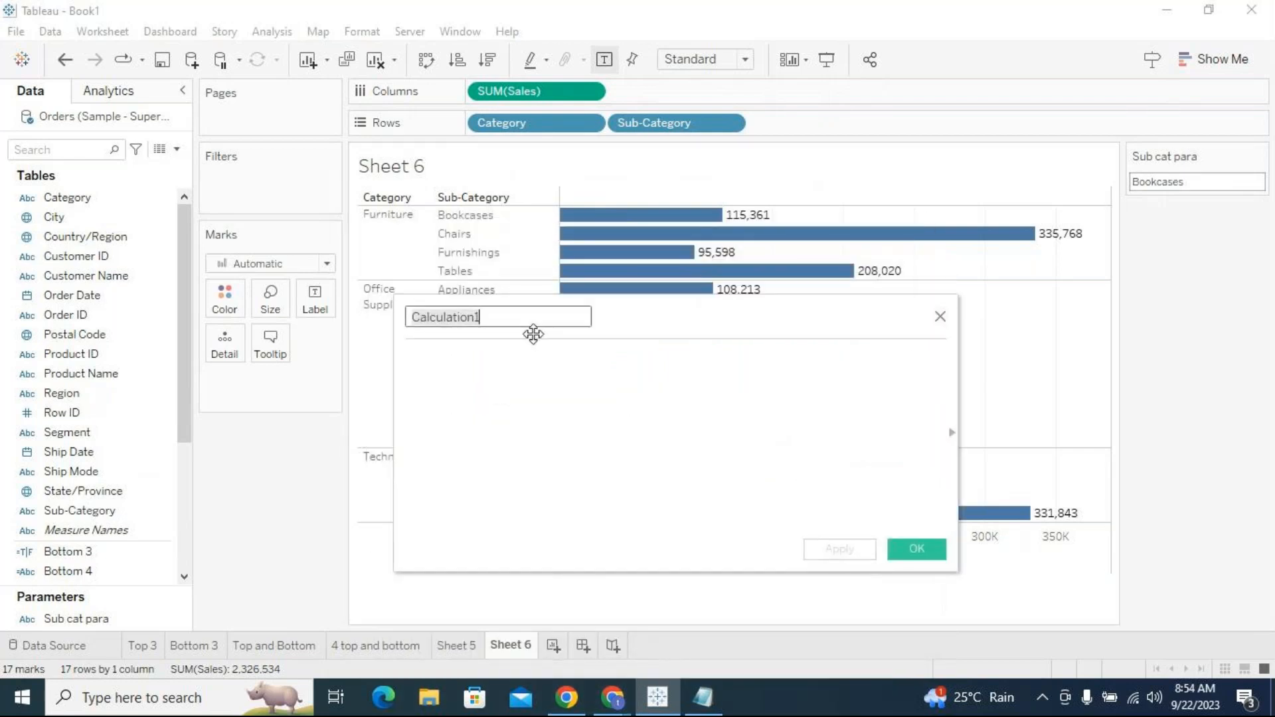
{"action": "key", "text": "BackSpace"}
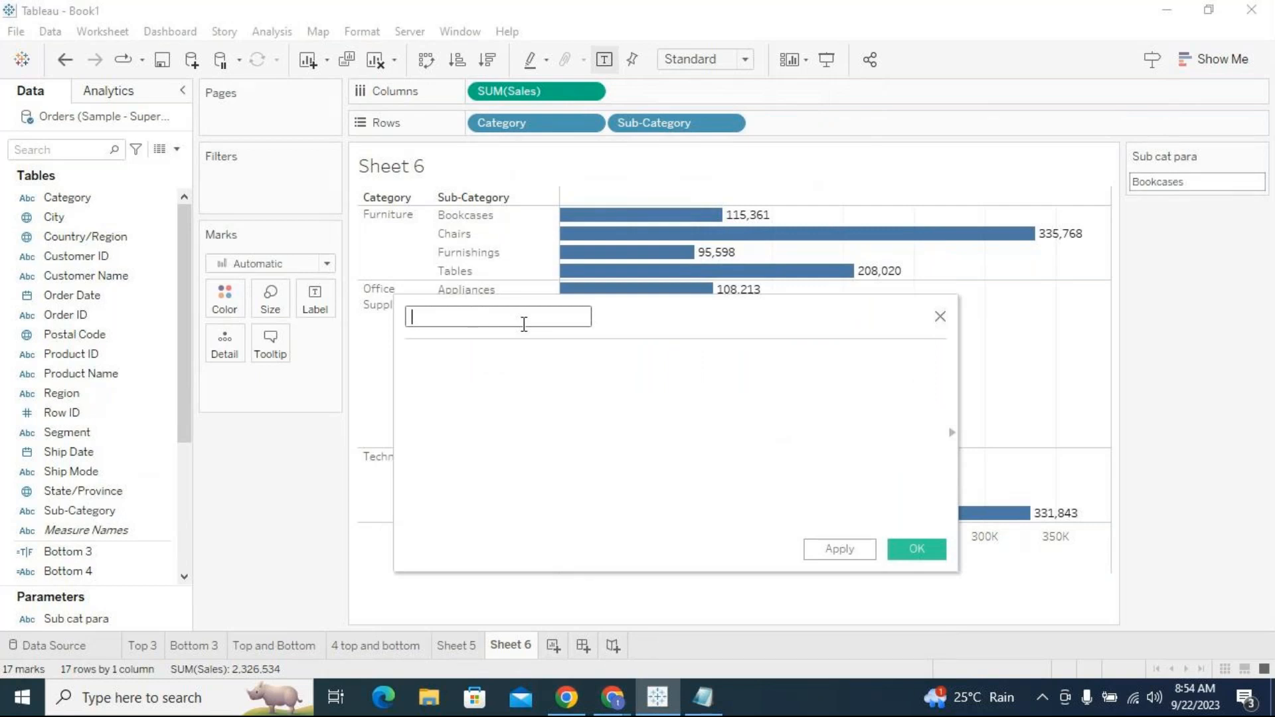
{"action": "type", "text": "Sub cat result"}
{"action": "left_click", "coordinate": [611, 440]}
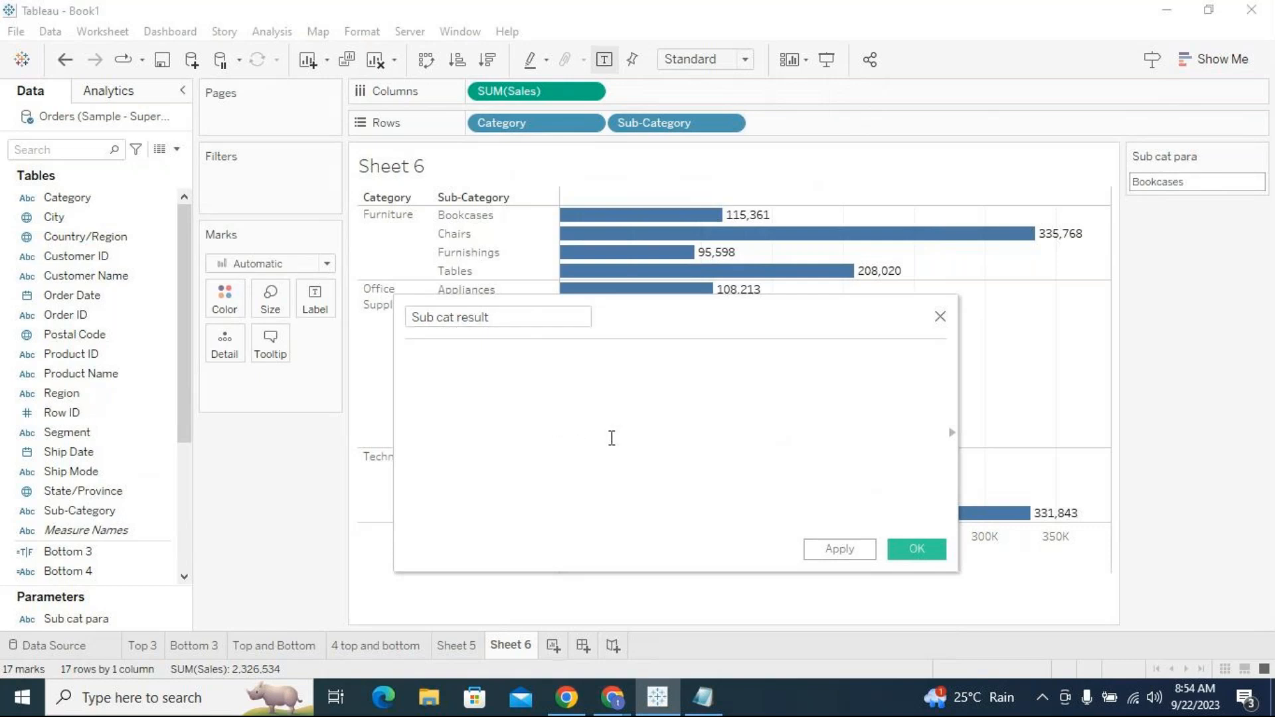
{"action": "left_click_drag", "start_coordinate": [683, 322], "coordinate": [678, 361]}
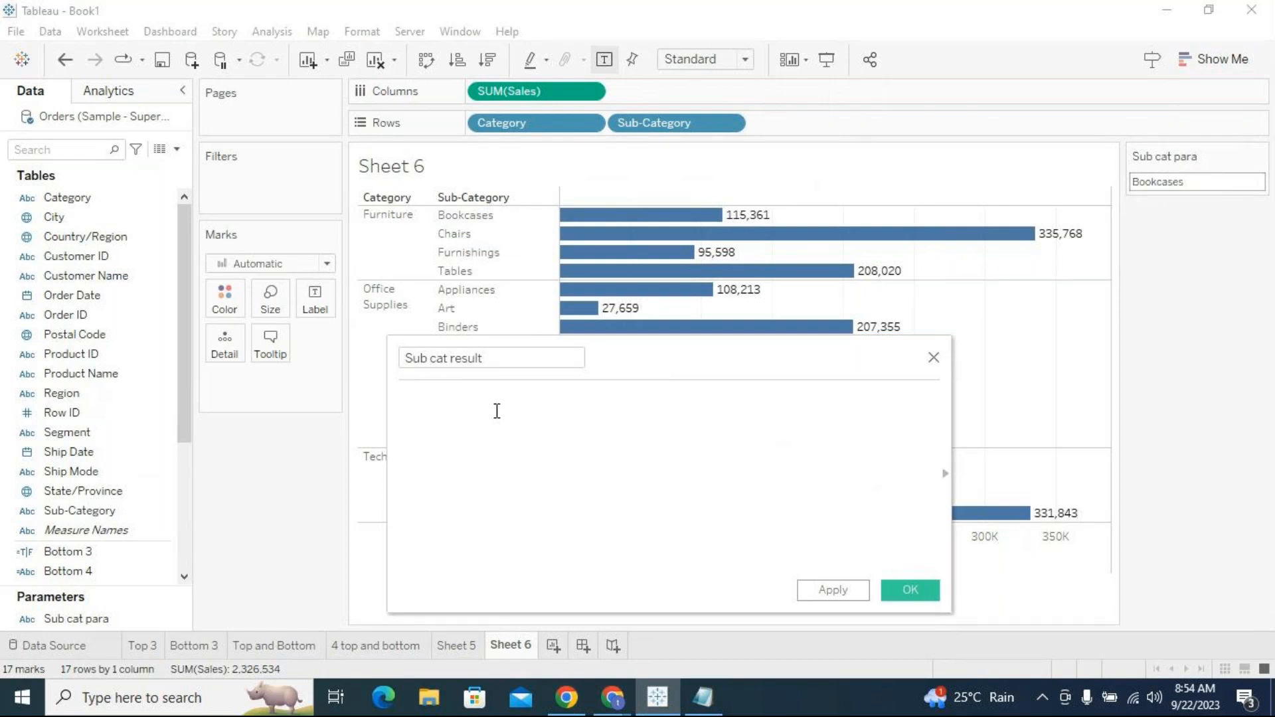
Enter the formula [Sub cat para]=[Sub-Category] for the Sub cat result calculation.
{"action": "type", "text": "sub"}
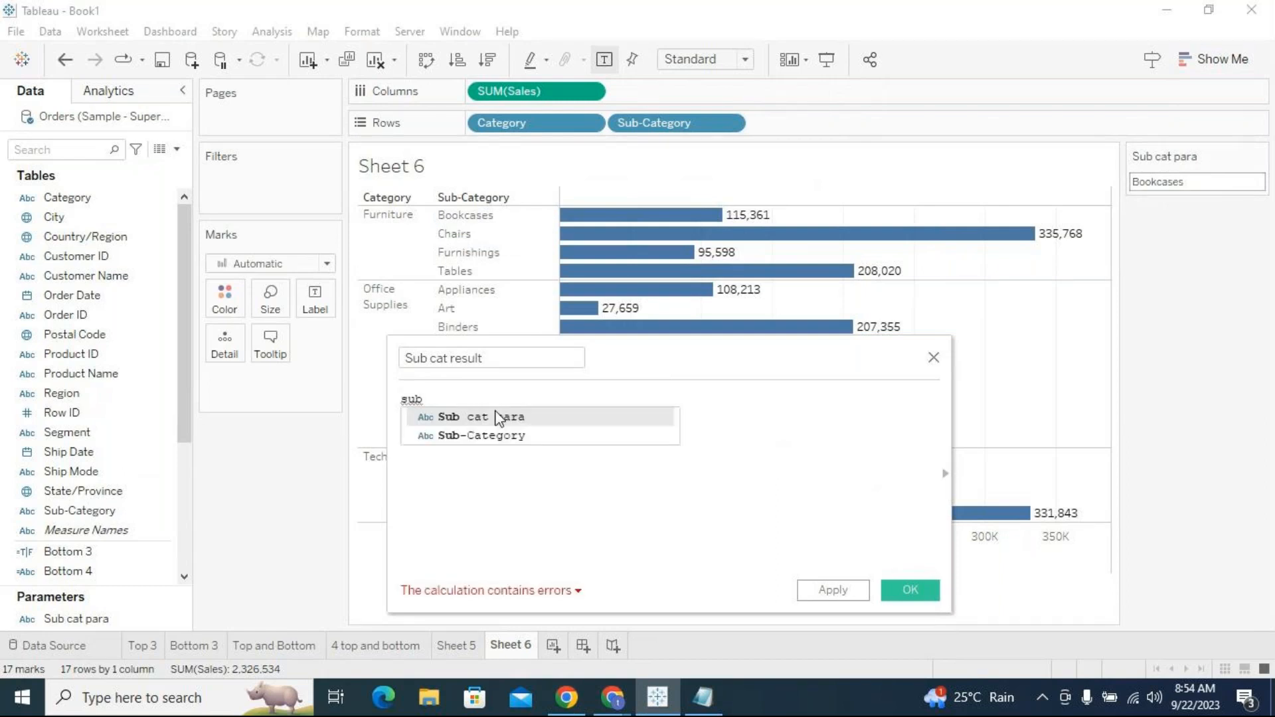
{"action": "double_click", "coordinate": [528, 417]}
{"action": "type", "text": "="}
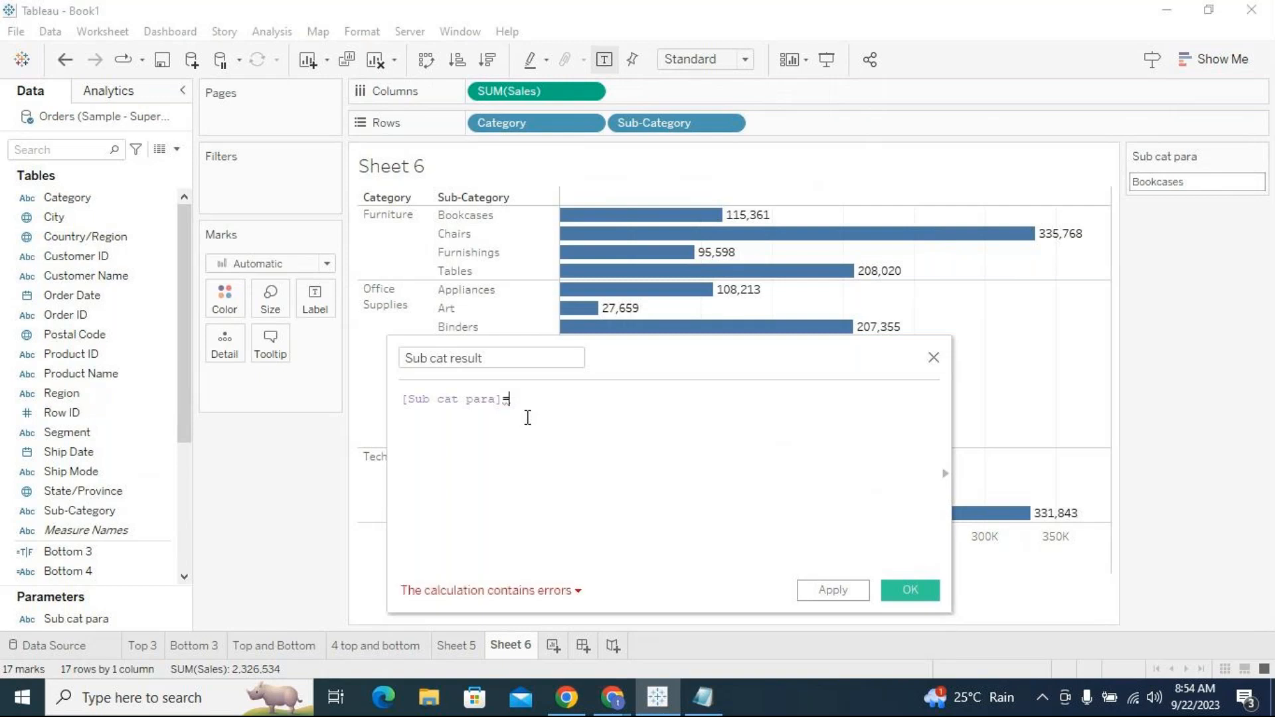
{"action": "type", "text": "sub"}
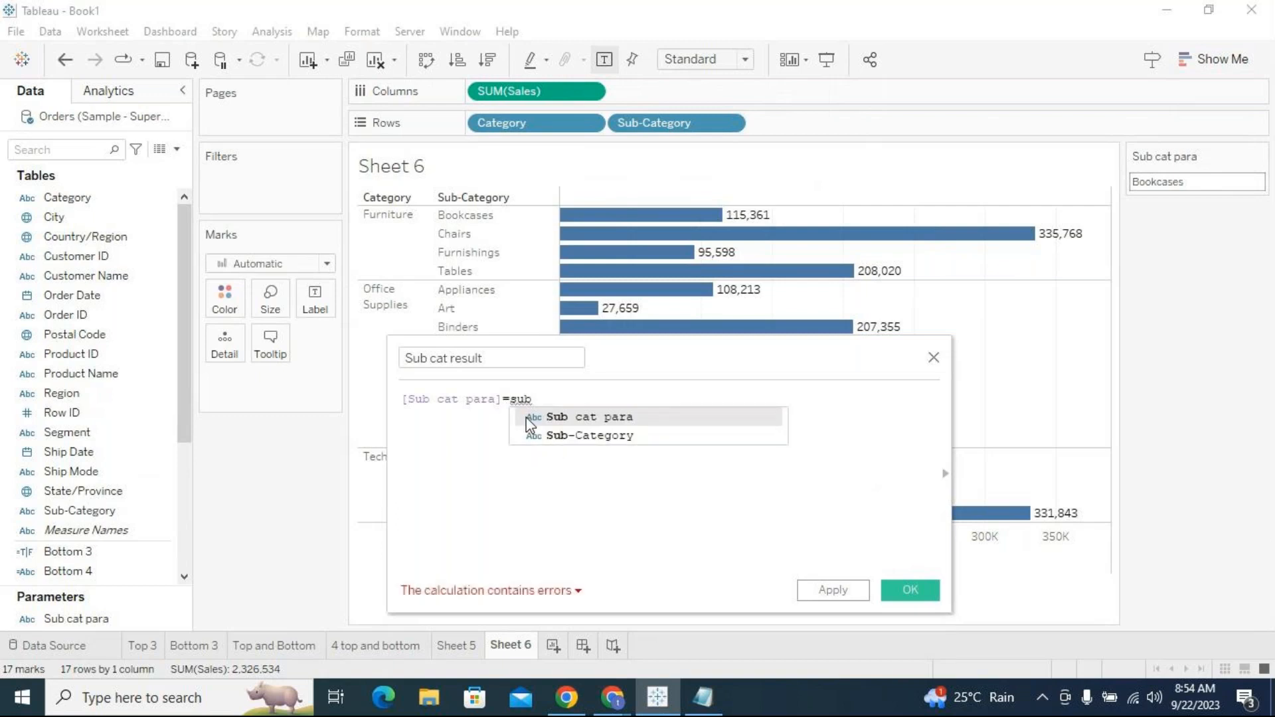
{"action": "key", "text": "Down"}
{"action": "key", "text": "Return"}
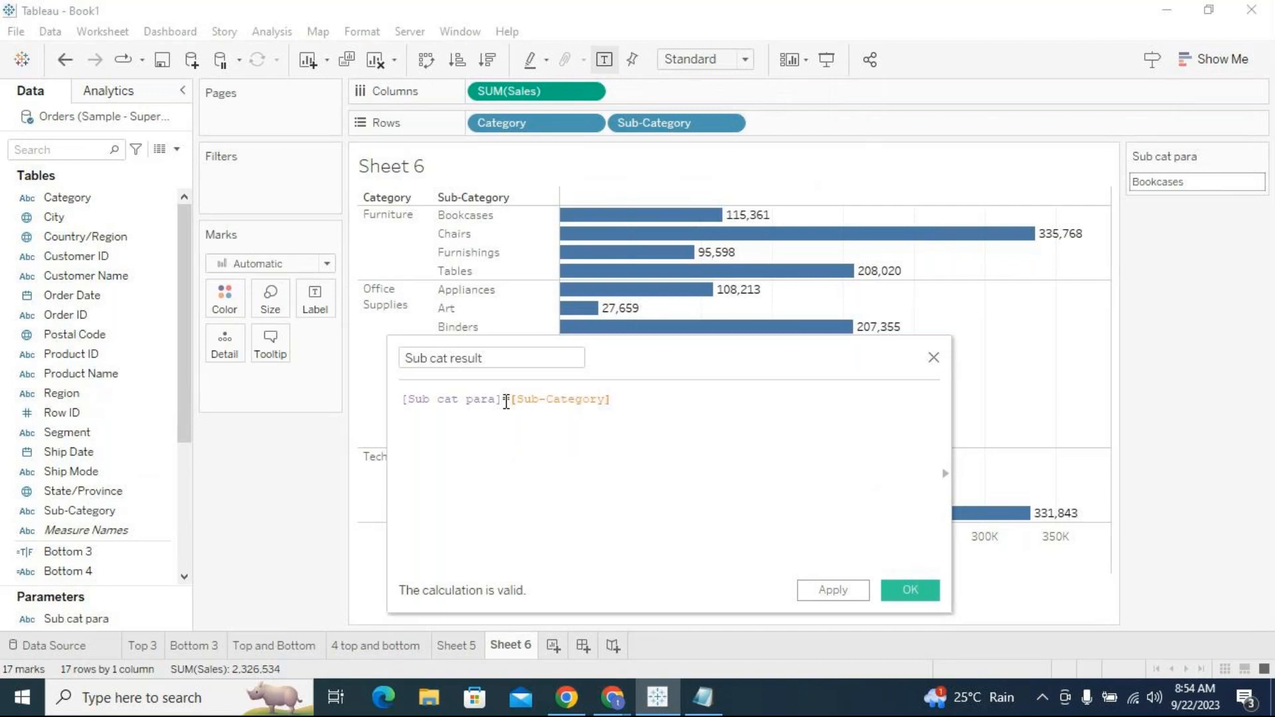
{"action": "left_click_drag", "start_coordinate": [503, 399], "coordinate": [401, 399]}
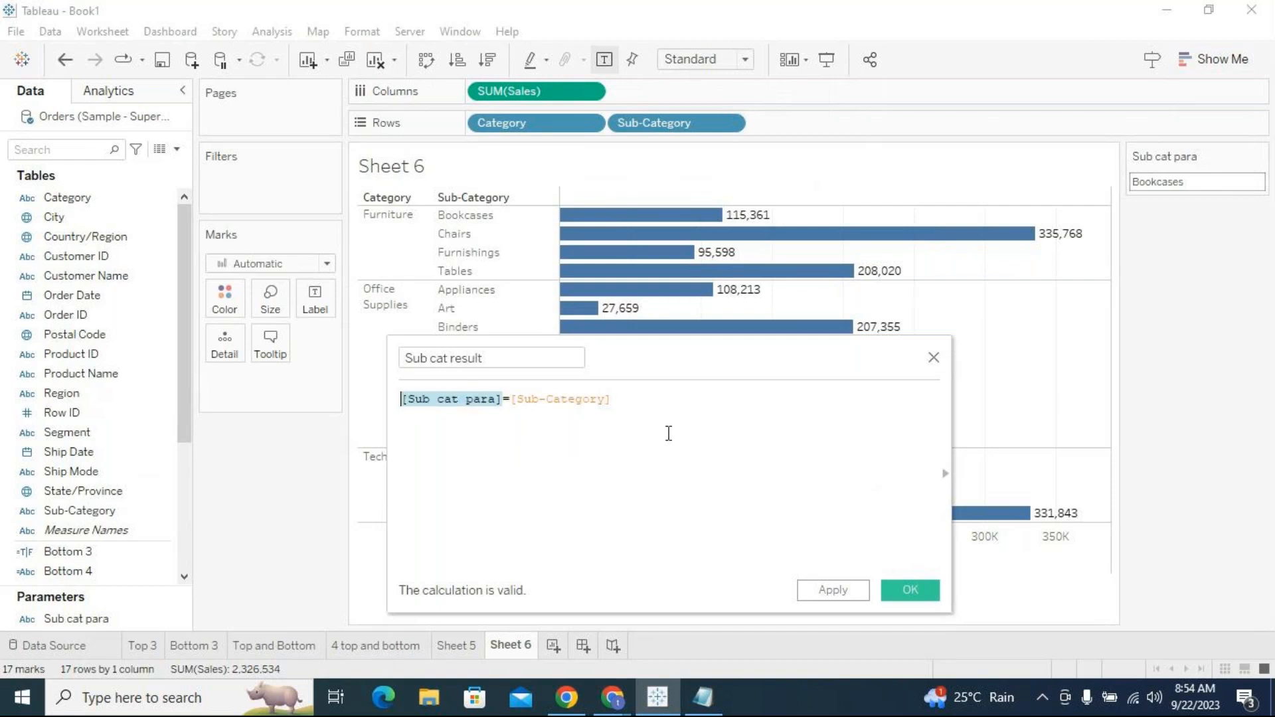
{"action": "left_click_drag", "start_coordinate": [611, 399], "coordinate": [510, 398]}
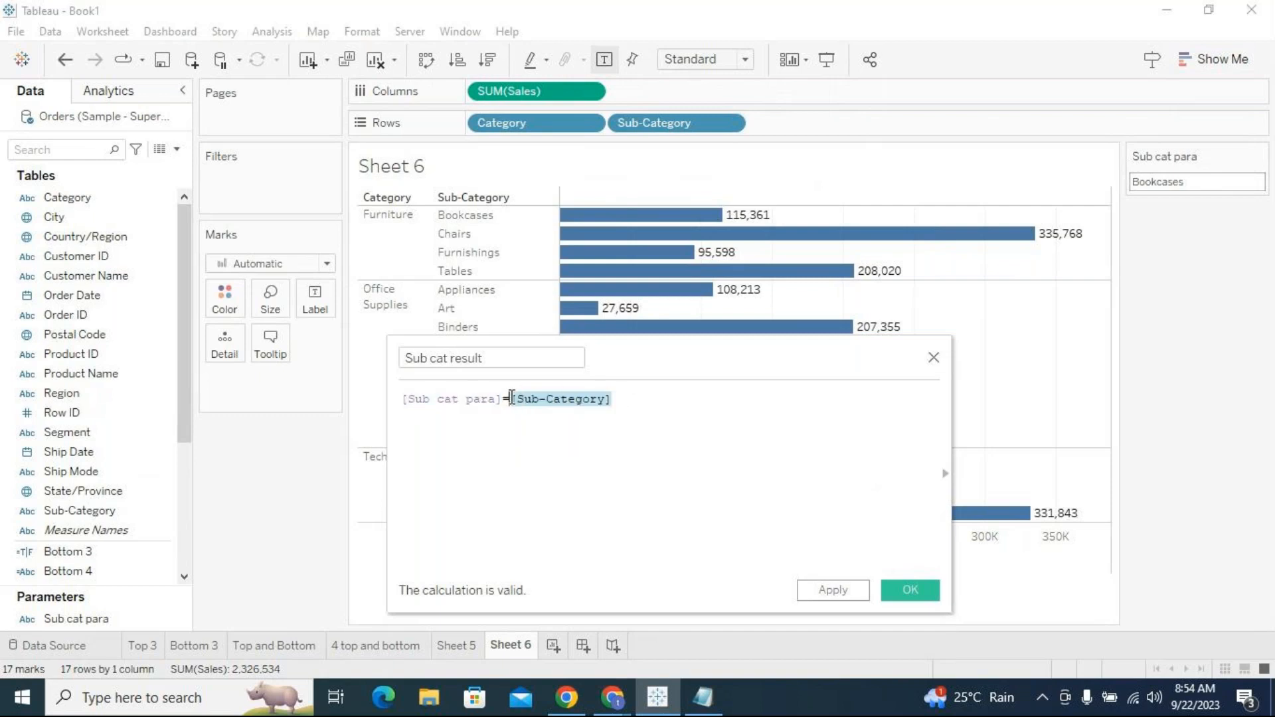
{"action": "left_click", "coordinate": [511, 399]}
{"action": "left_click_drag", "start_coordinate": [612, 399], "coordinate": [399, 406]}
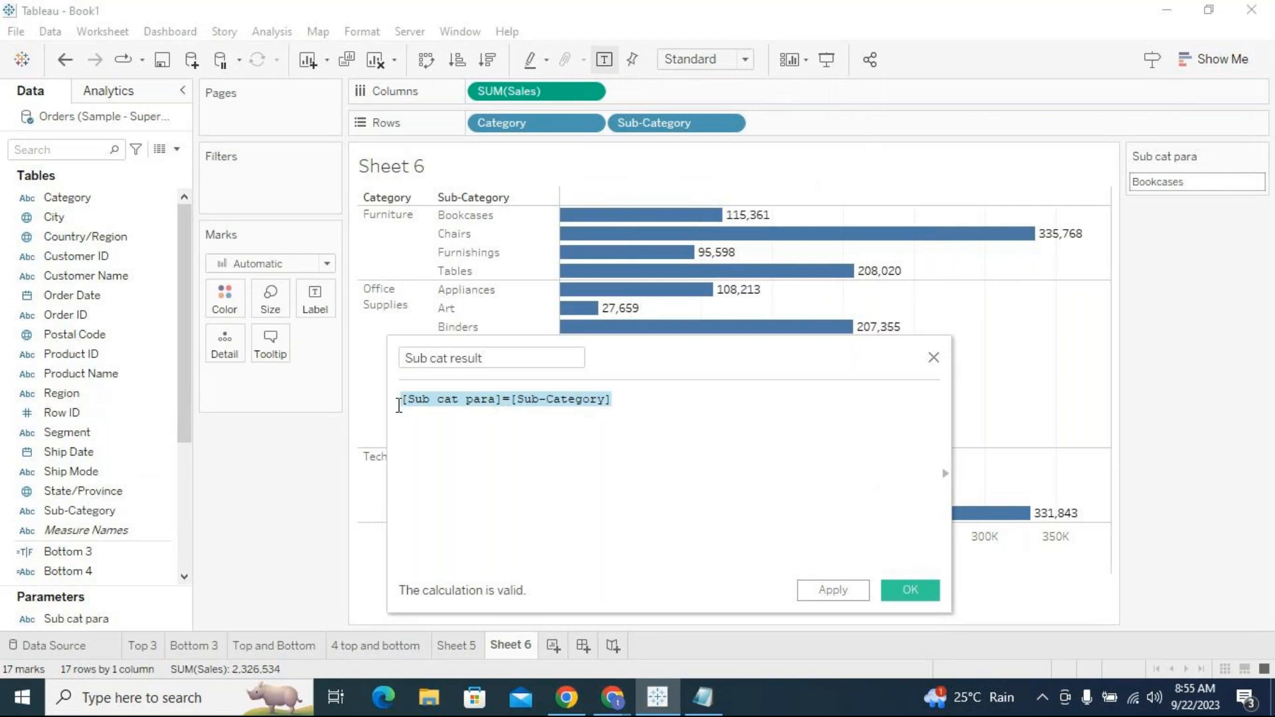
{"action": "left_click", "coordinate": [493, 445]}
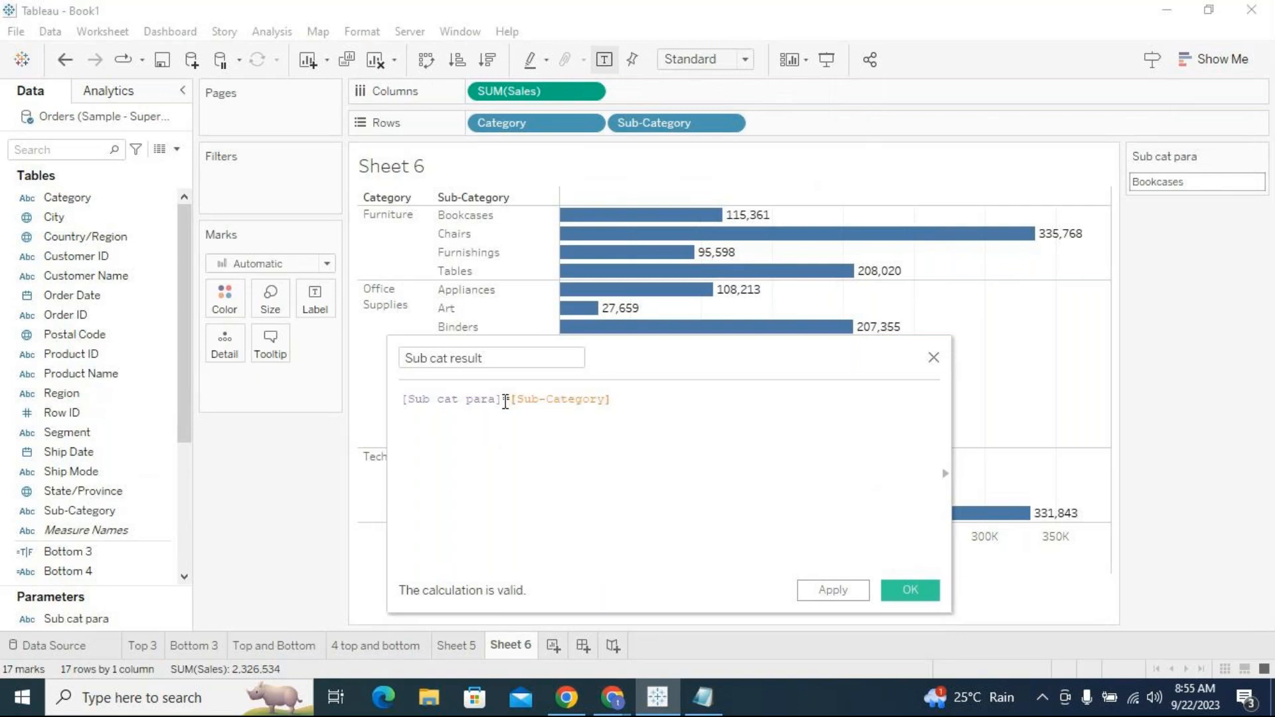
{"action": "left_click_drag", "start_coordinate": [498, 400], "coordinate": [422, 400]}
{"action": "left_click", "coordinate": [530, 408]}
{"action": "left_click_drag", "start_coordinate": [639, 363], "coordinate": [589, 256]}
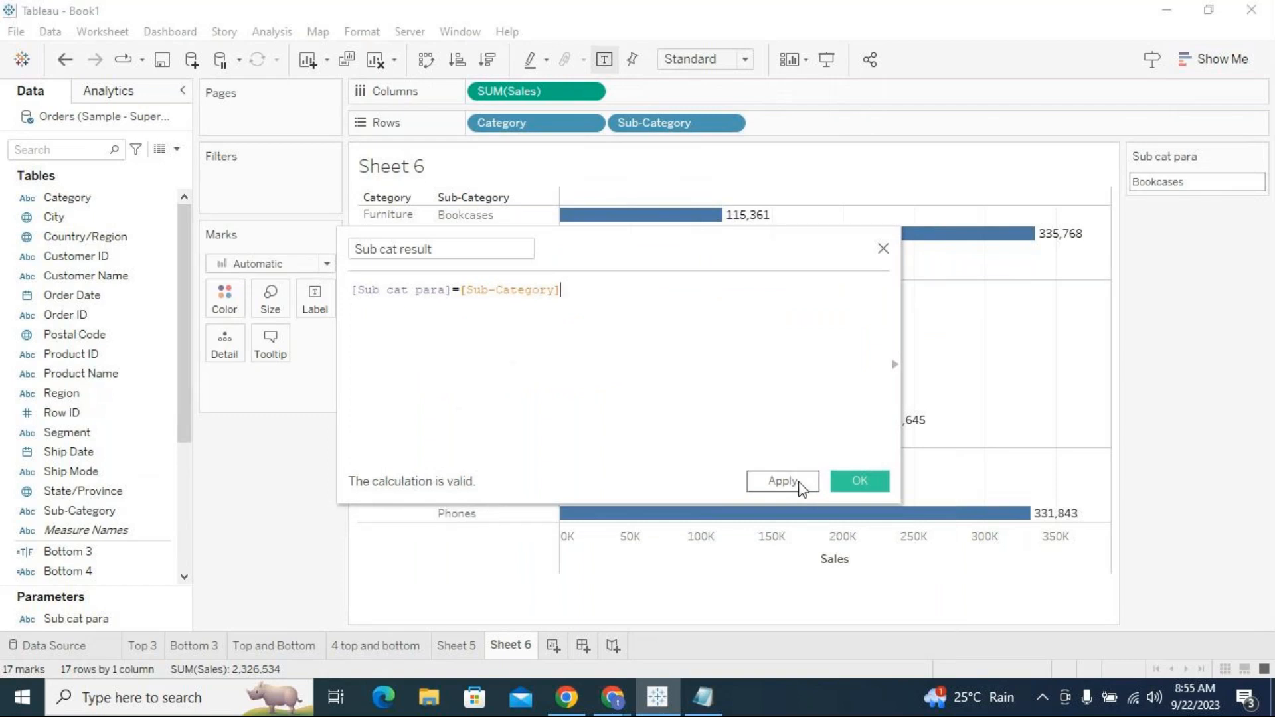
{"action": "left_click_drag", "start_coordinate": [655, 253], "coordinate": [701, 332]}
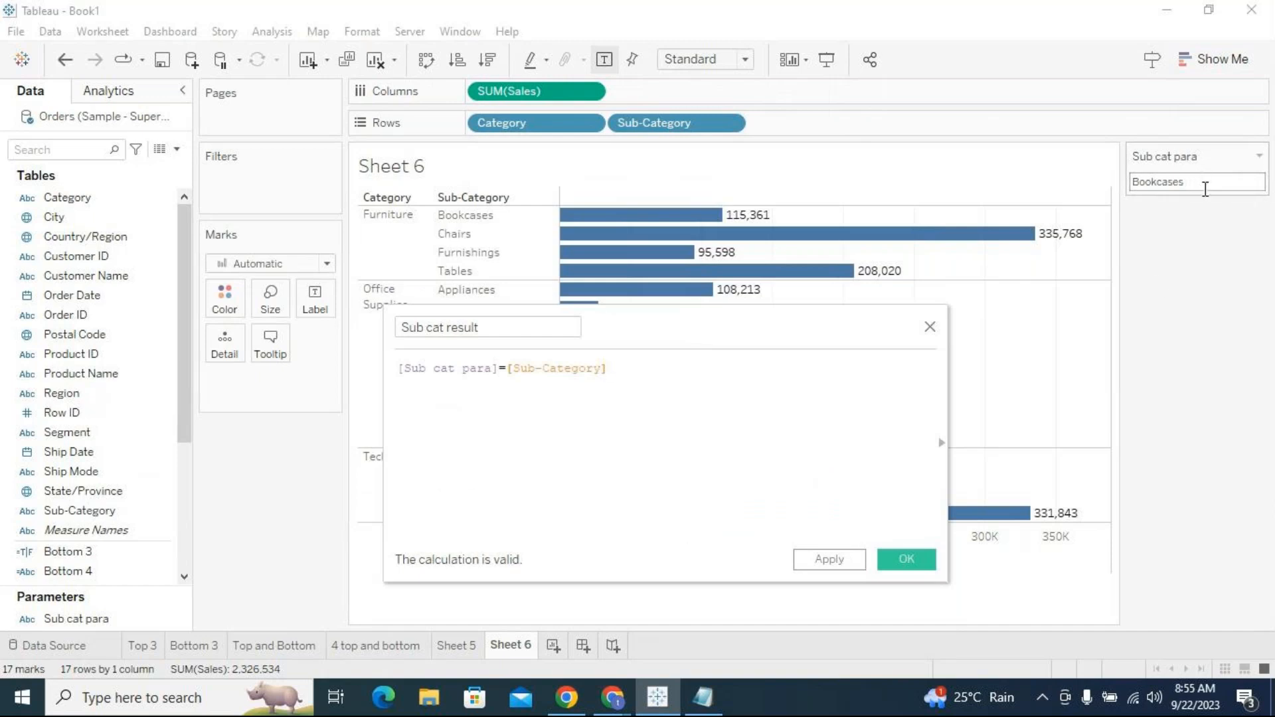
Save the Sub cat result calculated field and filter the sheet by it, keeping only True.
{"action": "left_click", "coordinate": [830, 562]}
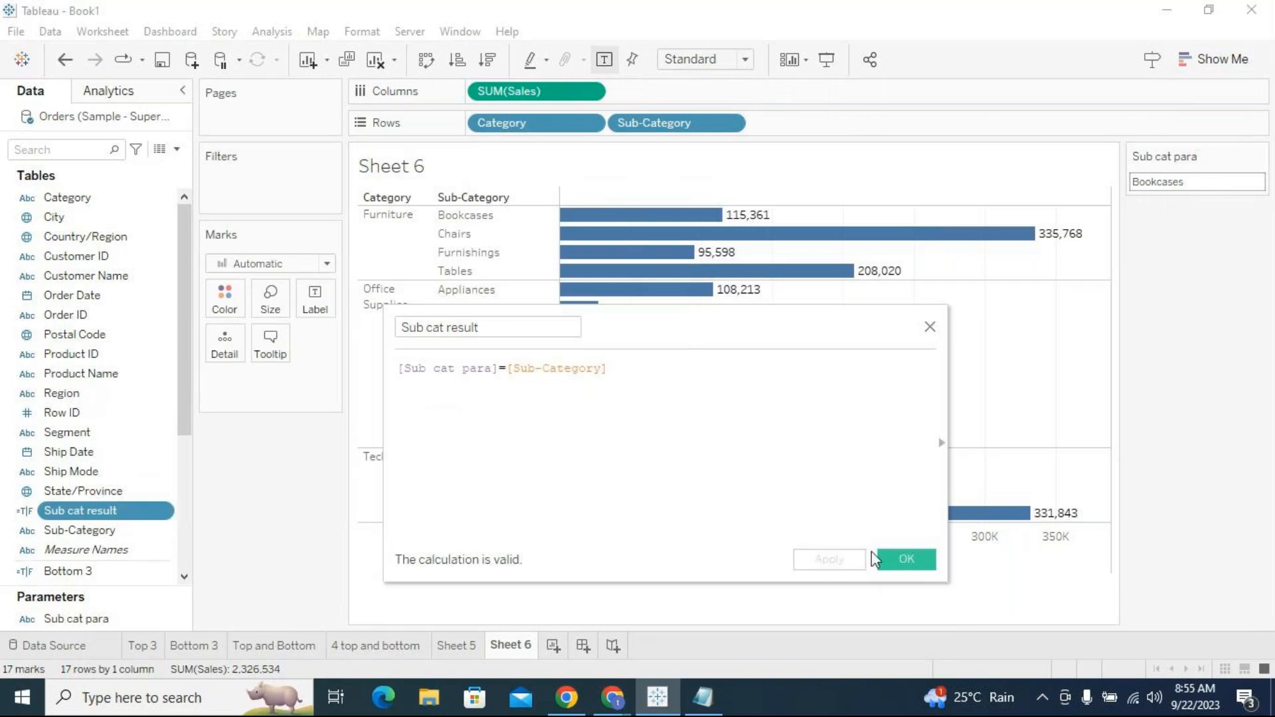
{"action": "left_click", "coordinate": [907, 560]}
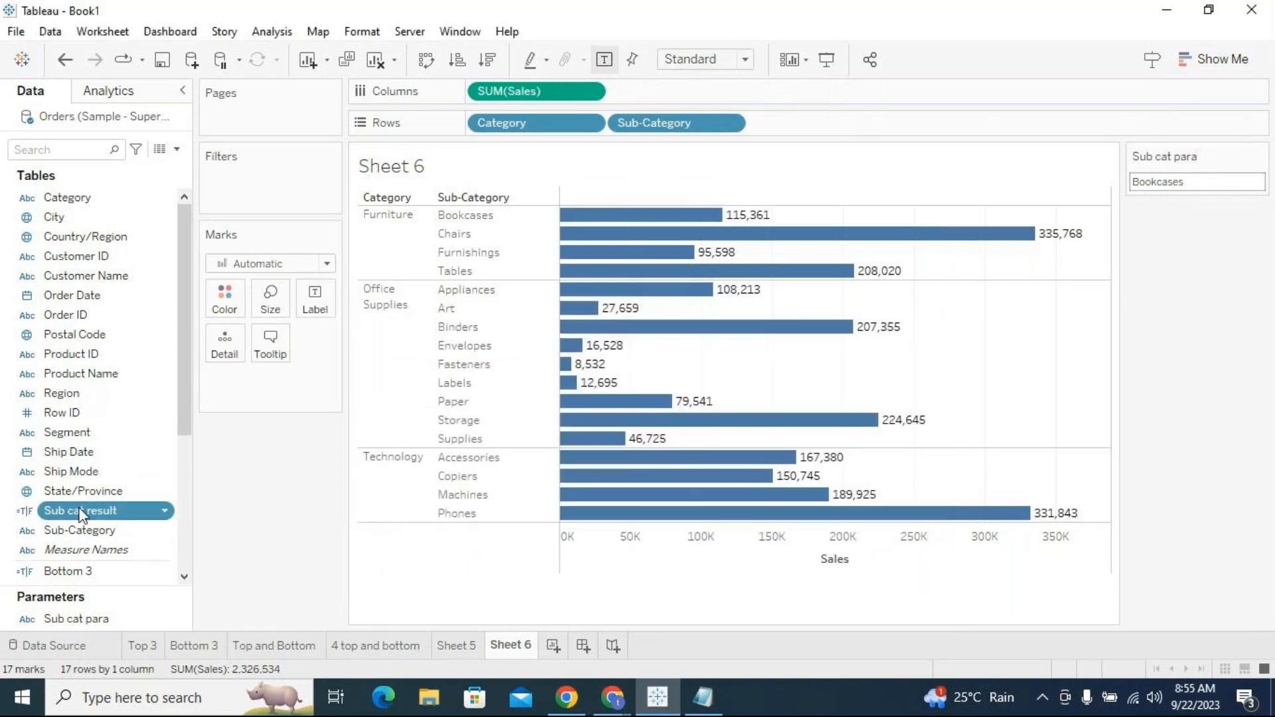
{"action": "left_click_drag", "start_coordinate": [79, 516], "coordinate": [266, 187]}
{"action": "left_click", "coordinate": [463, 225]}
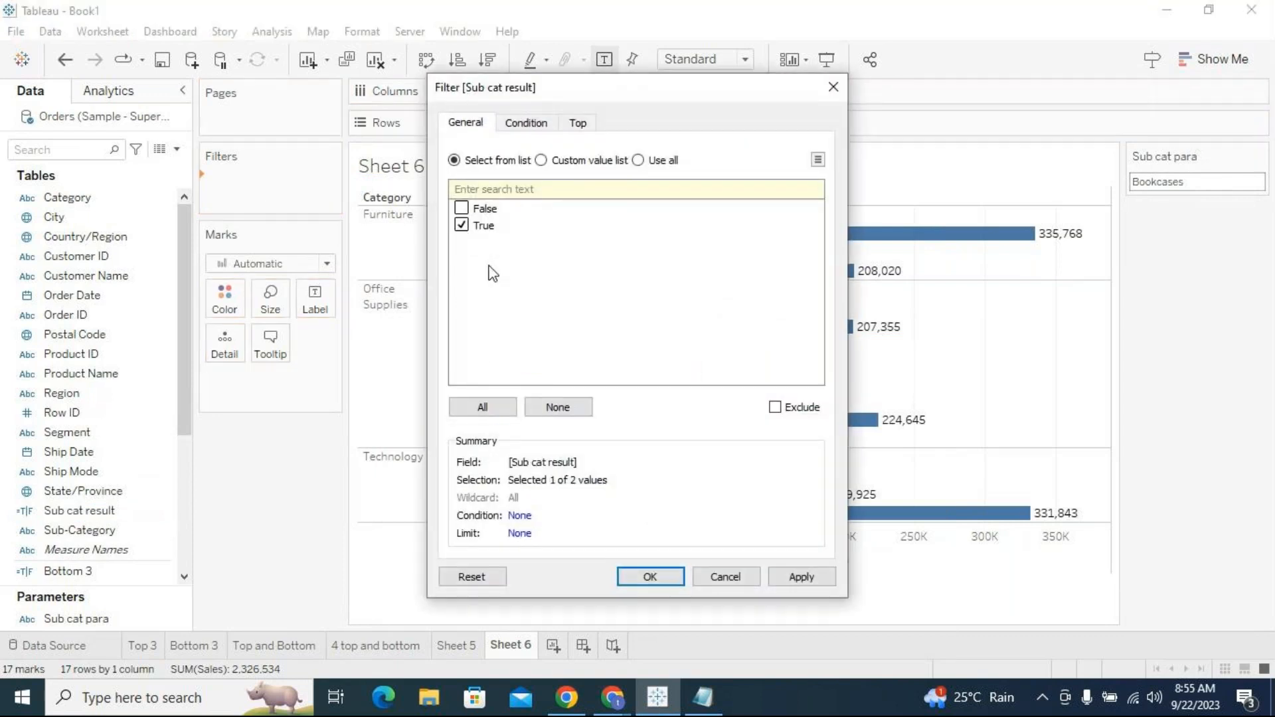
{"action": "key", "text": "Return"}
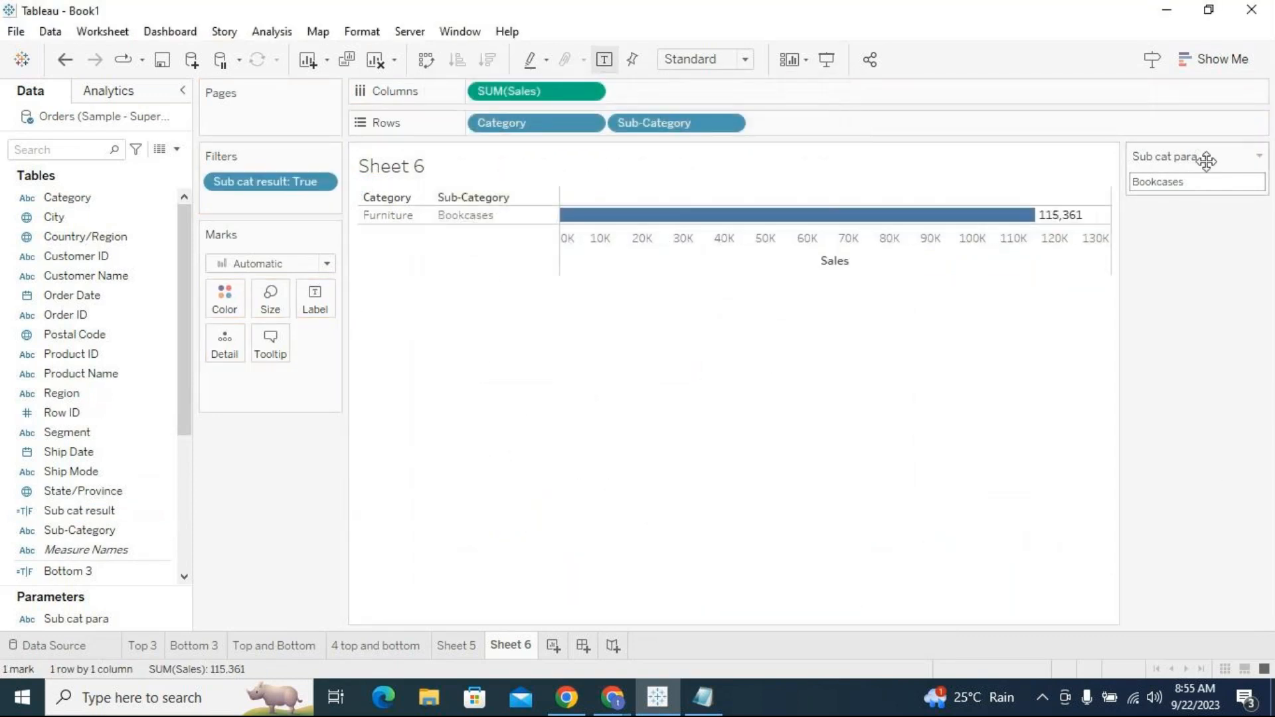
Set the Sub cat para parameter value to Storage.
{"action": "left_click", "coordinate": [1208, 183]}
{"action": "key", "text": "BackSpace"}
{"action": "type", "text": "Paper"}
{"action": "key", "text": "BackSpace"}
{"action": "key", "text": "BackSpace"}
{"action": "key", "text": "BackSpace"}
{"action": "key", "text": "BackSpace"}
{"action": "key", "text": "BackSpace"}
{"action": "type", "text": "Storage"}
{"action": "key", "text": "Return"}
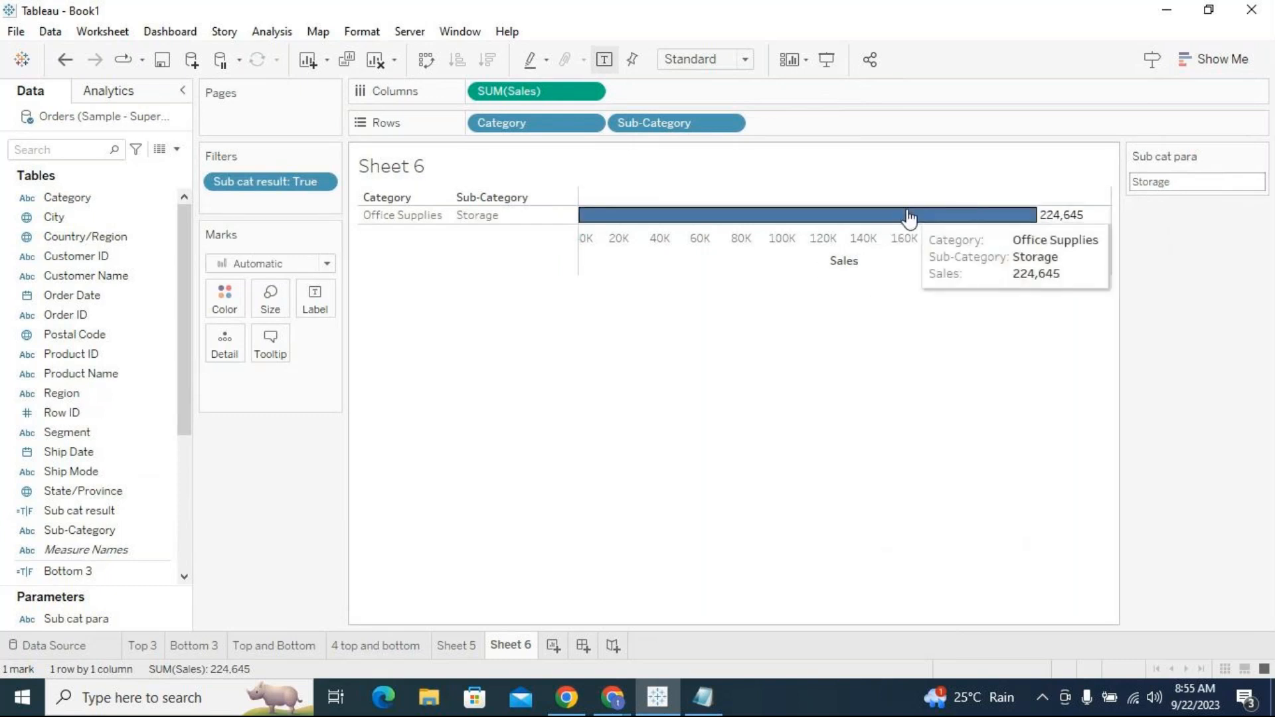
Remove the Sub cat result filter from the sheet.
{"action": "left_click_drag", "start_coordinate": [265, 182], "coordinate": [236, 491]}
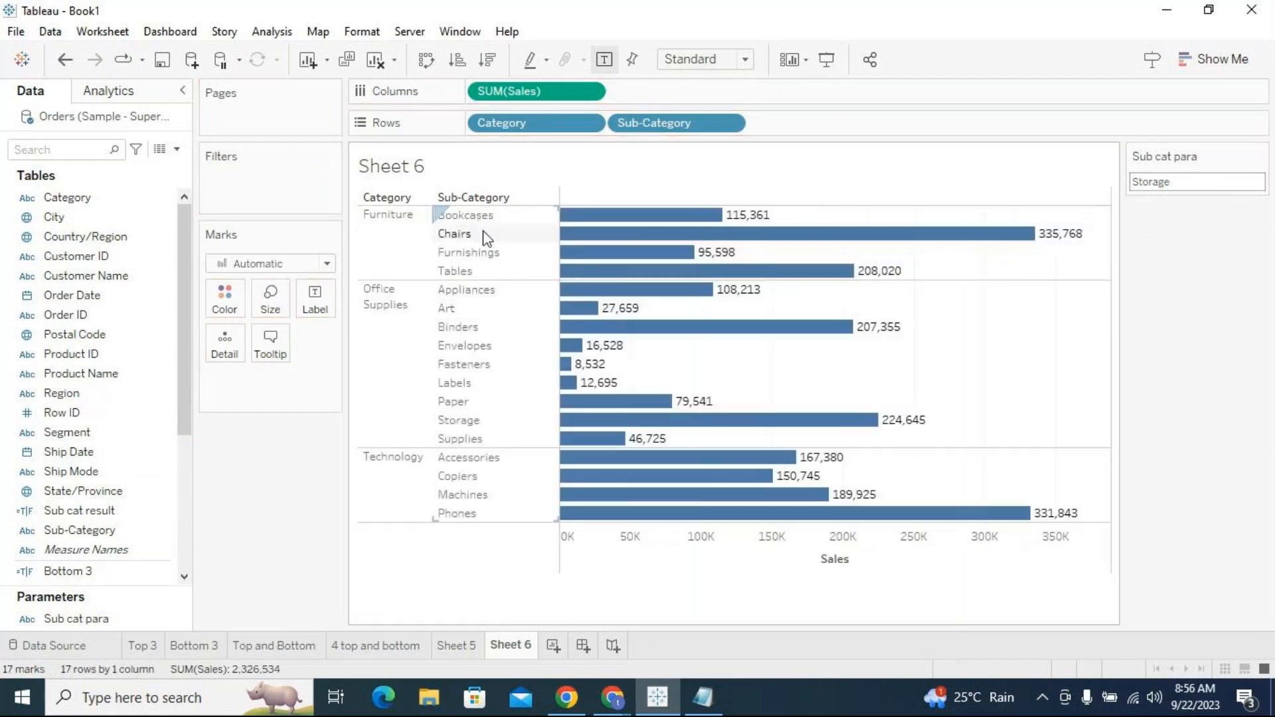
{"action": "left_click", "coordinate": [1183, 182]}
{"action": "left_click", "coordinate": [1199, 225]}
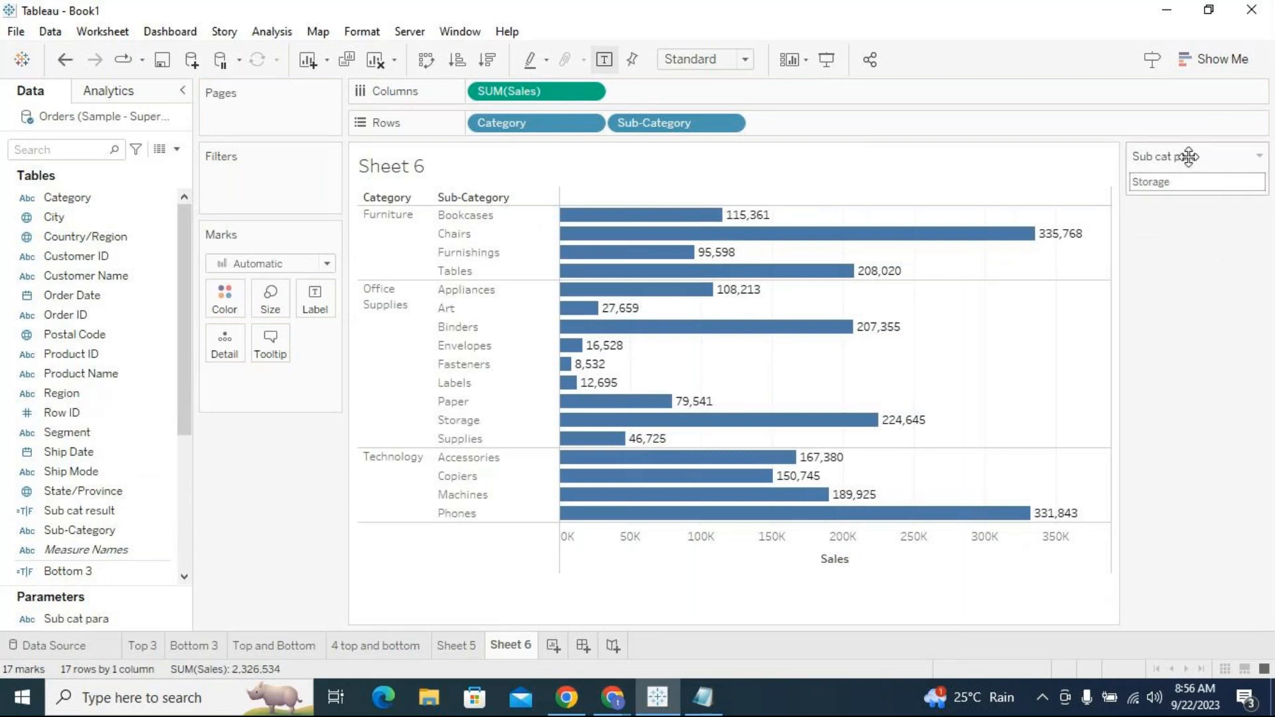
Open the Sub cat para parameter for editing and switch its allowable values to List.
{"action": "left_click", "coordinate": [1259, 156]}
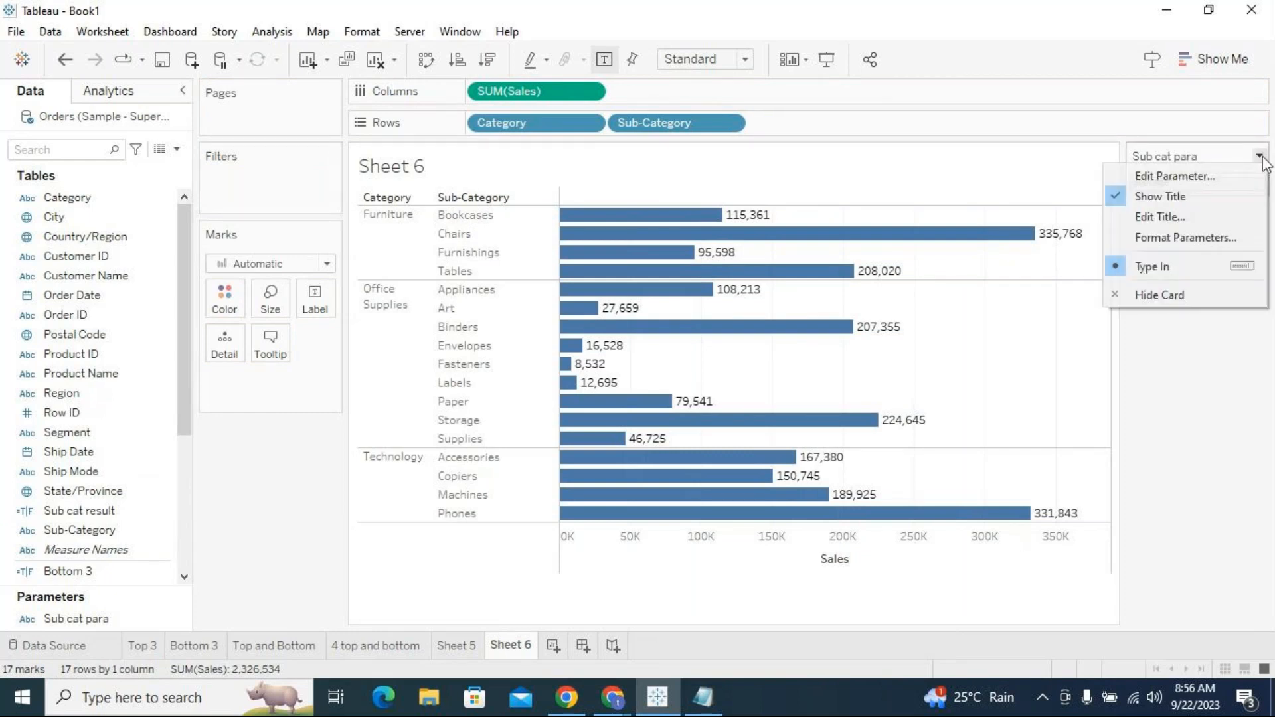
{"action": "left_click", "coordinate": [1198, 174]}
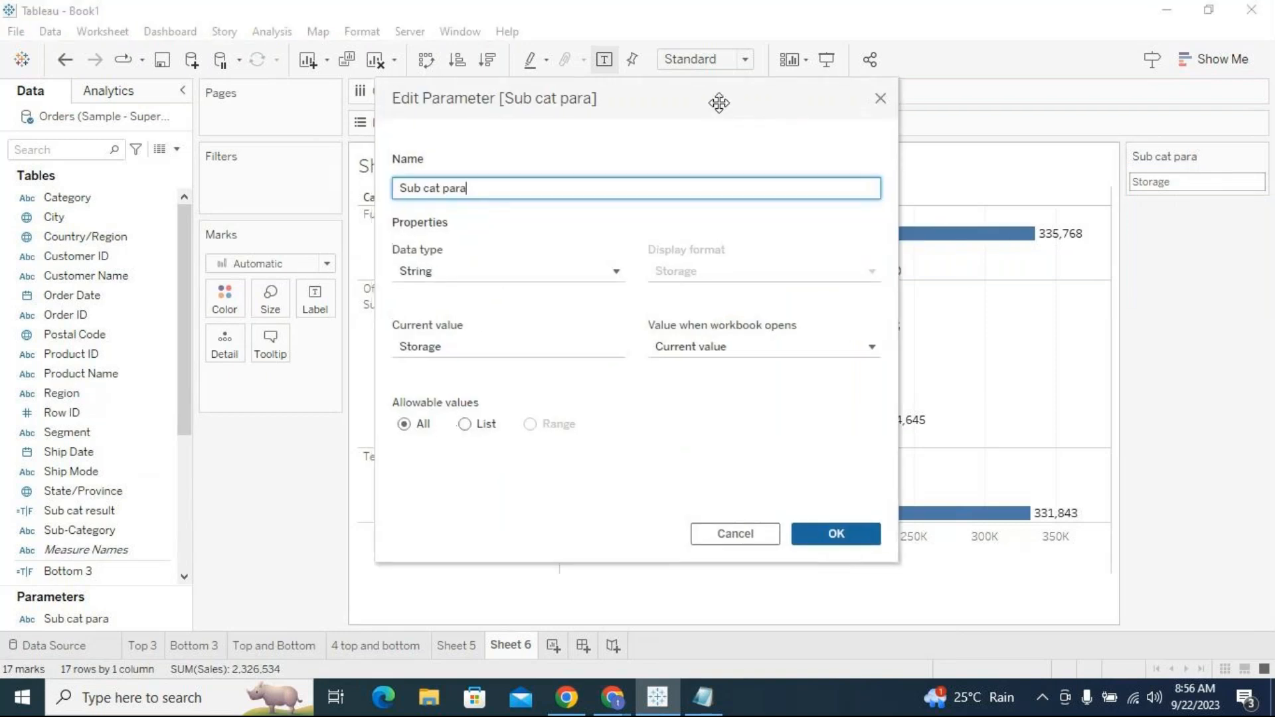
{"action": "left_click_drag", "start_coordinate": [719, 102], "coordinate": [728, 107]}
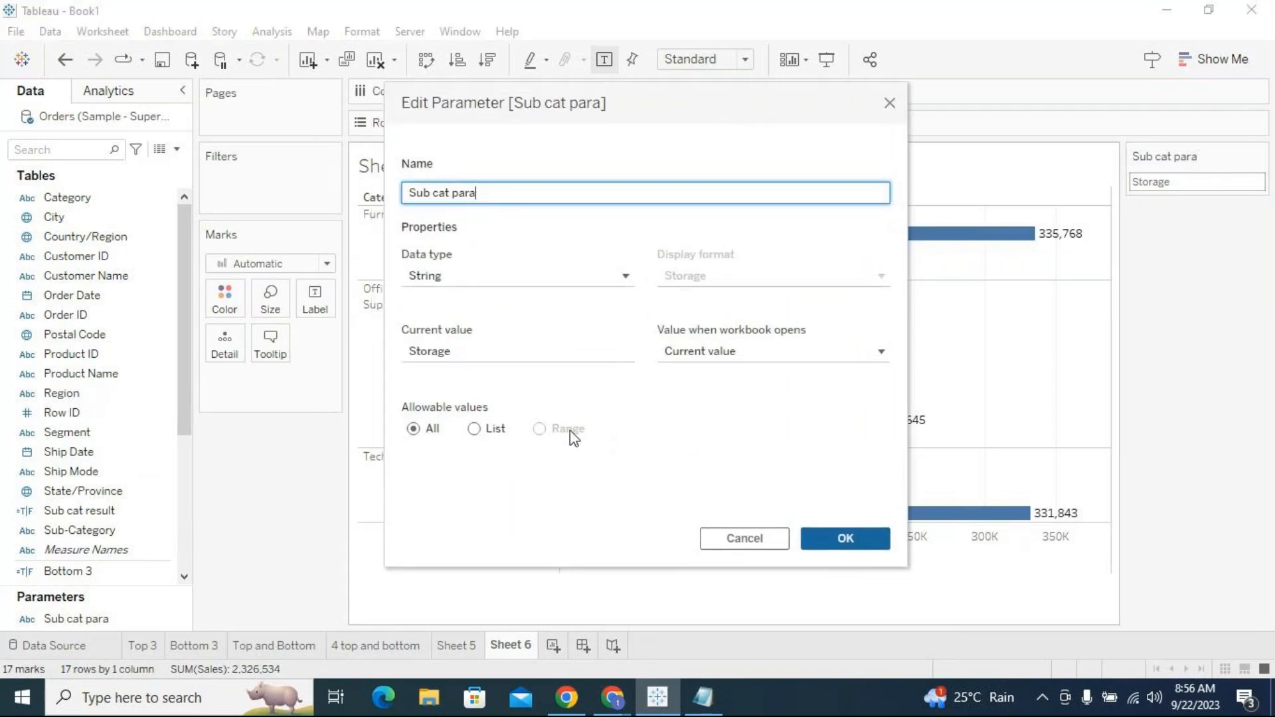
{"action": "left_click", "coordinate": [475, 430]}
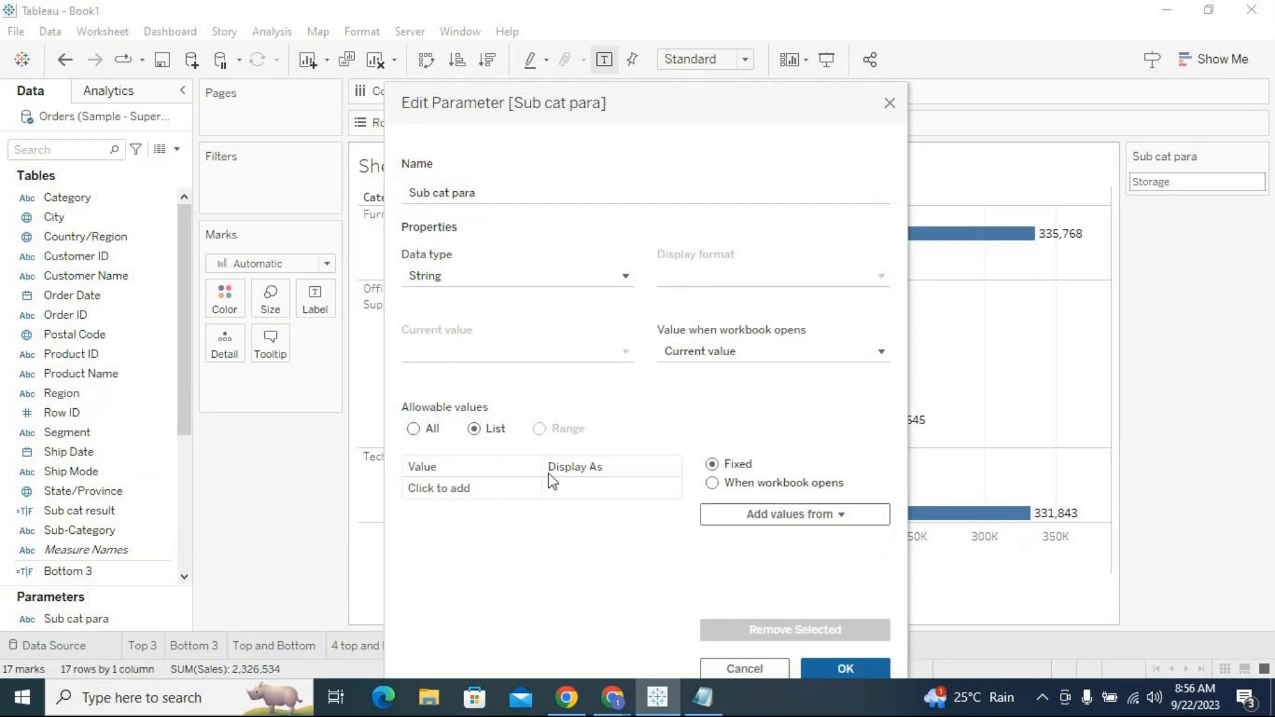
{"action": "left_click_drag", "start_coordinate": [639, 97], "coordinate": [626, 42]}
Add Bookcases as a value in the parameter's list of allowable values.
{"action": "left_click", "coordinate": [421, 432]}
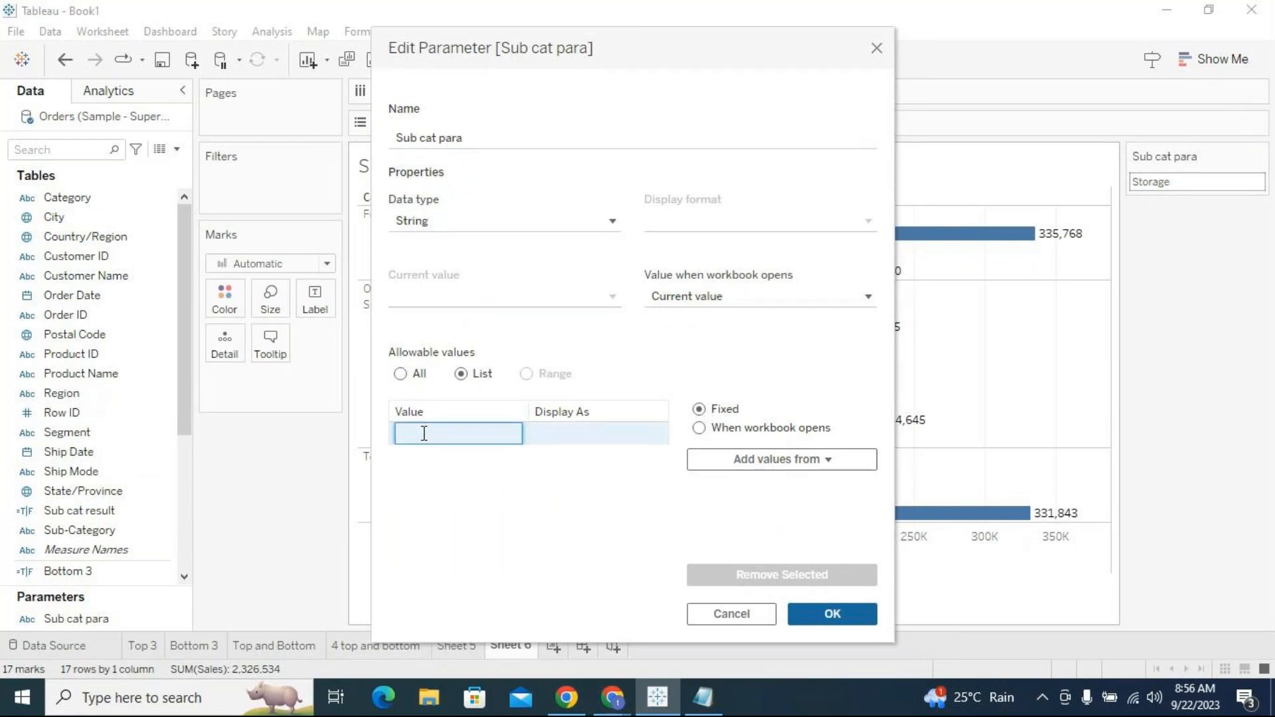
{"action": "type", "text": "Bok"}
{"action": "type", "text": "ook"}
{"action": "type", "text": "cases"}
{"action": "left_click", "coordinate": [456, 464]}
{"action": "left_click", "coordinate": [476, 440]}
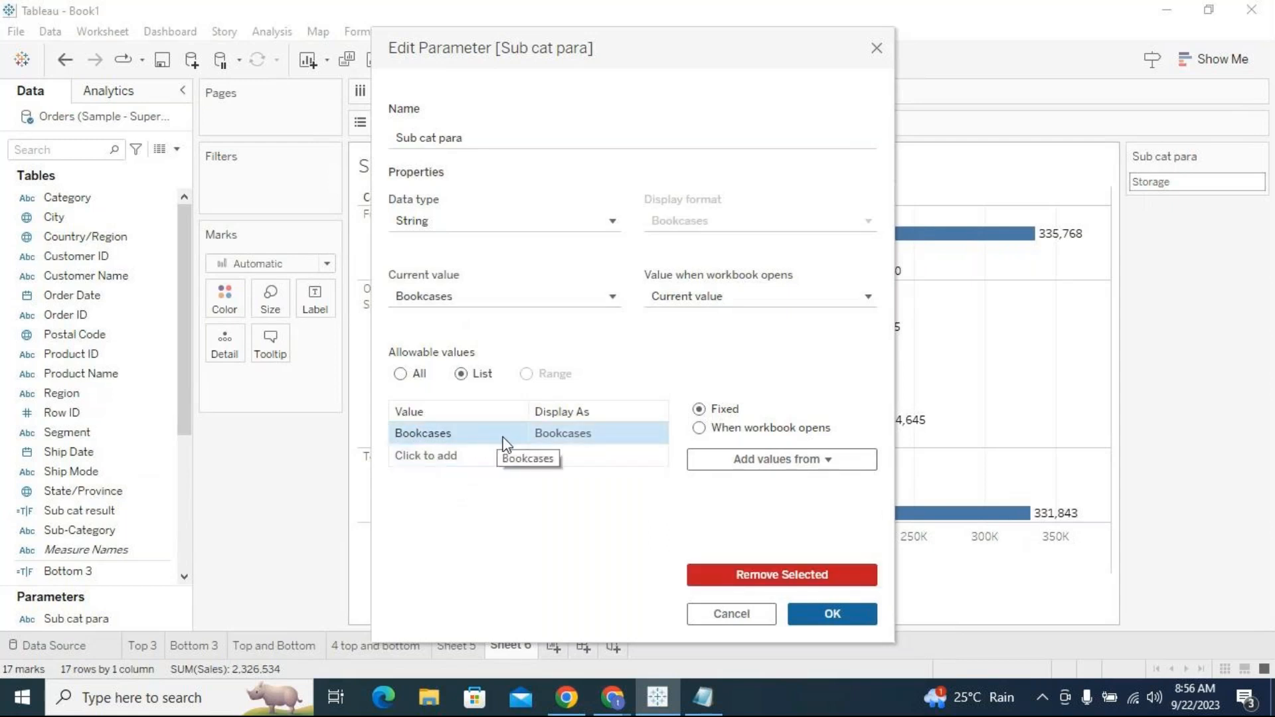
Delete the Bookcases entry from the parameter's list of allowable values.
{"action": "left_click", "coordinate": [595, 433]}
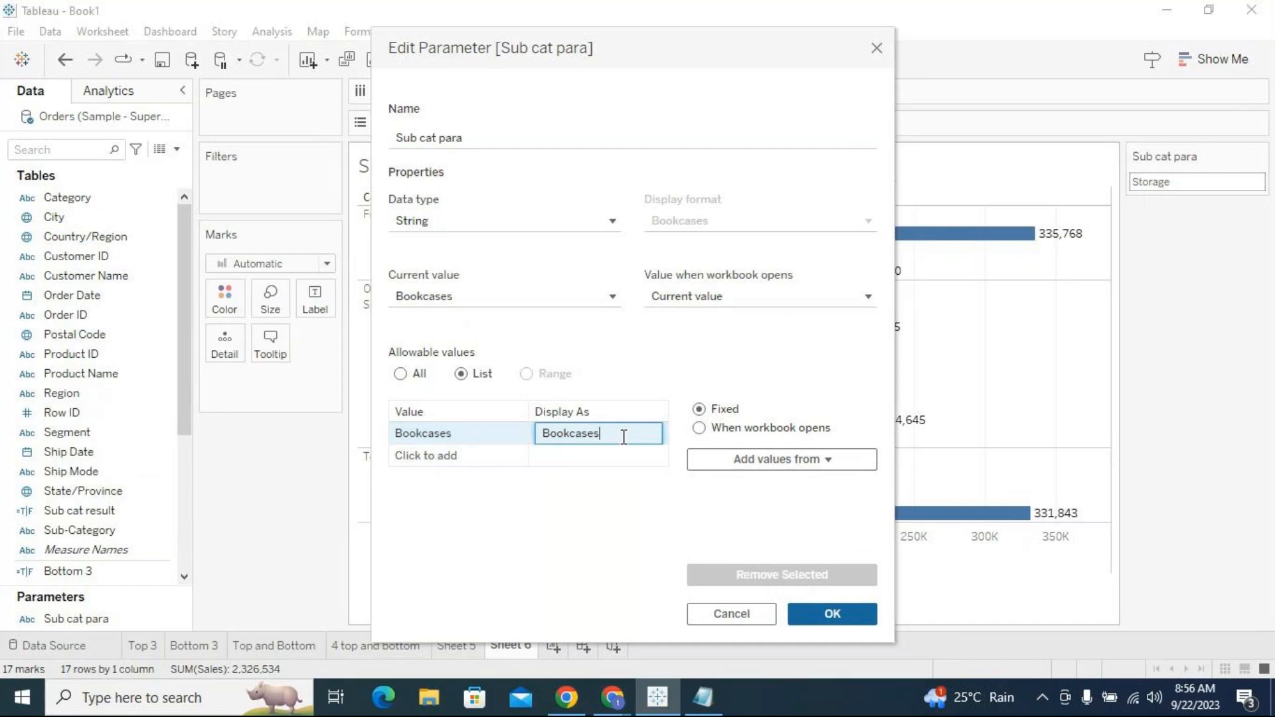
{"action": "left_click", "coordinate": [623, 436]}
{"action": "key", "text": "Delete"}
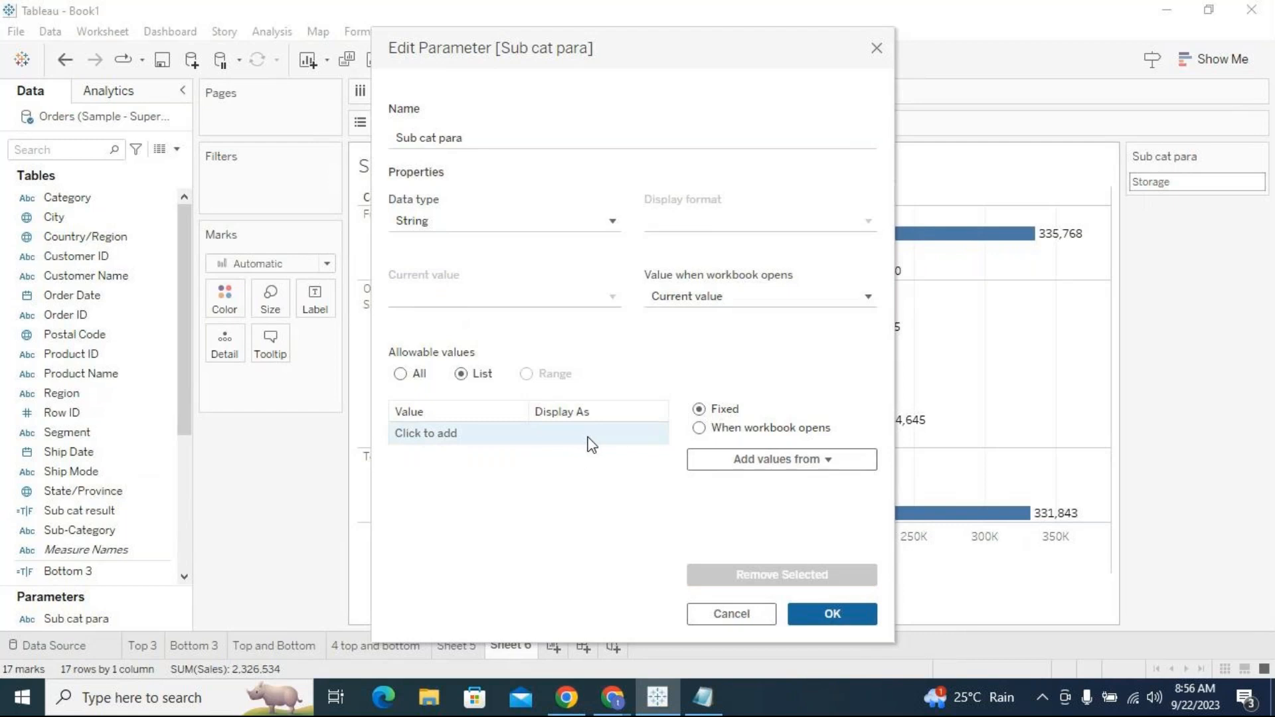
Fill the parameter's list of allowable values from the Sub-Category field and apply the change.
{"action": "left_click_drag", "start_coordinate": [706, 54], "coordinate": [852, 42]}
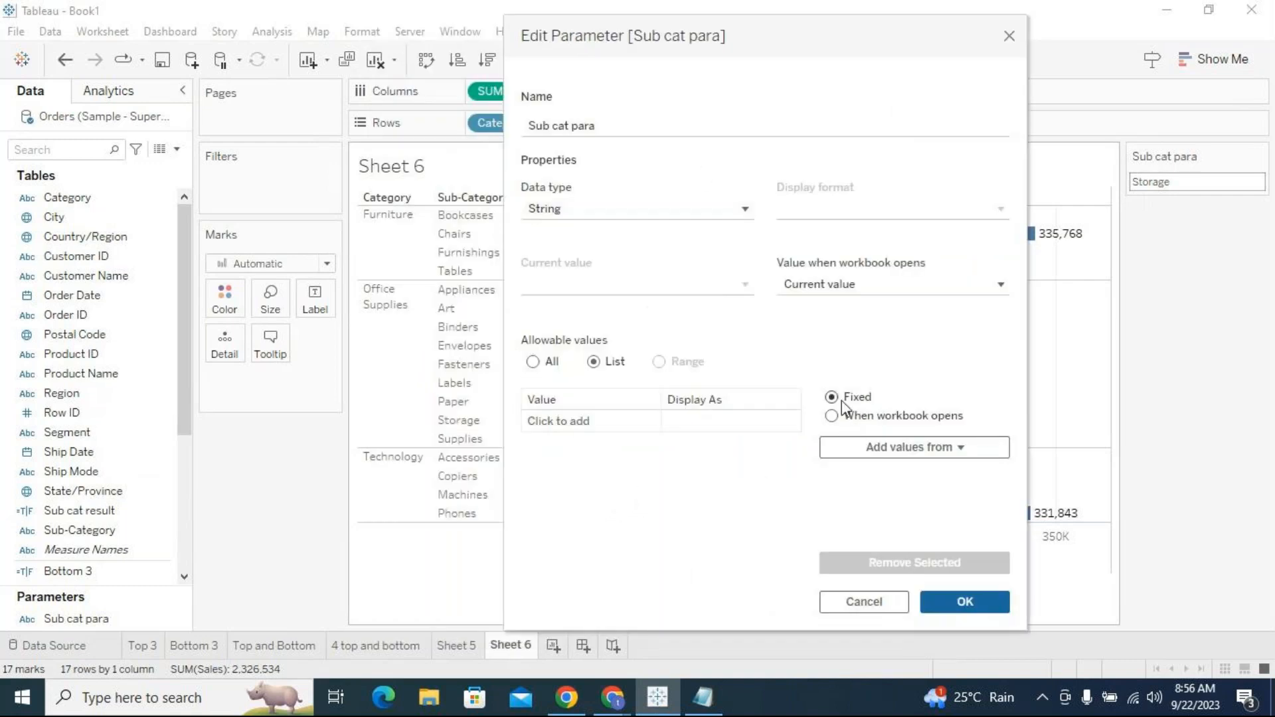
{"action": "left_click", "coordinate": [882, 452]}
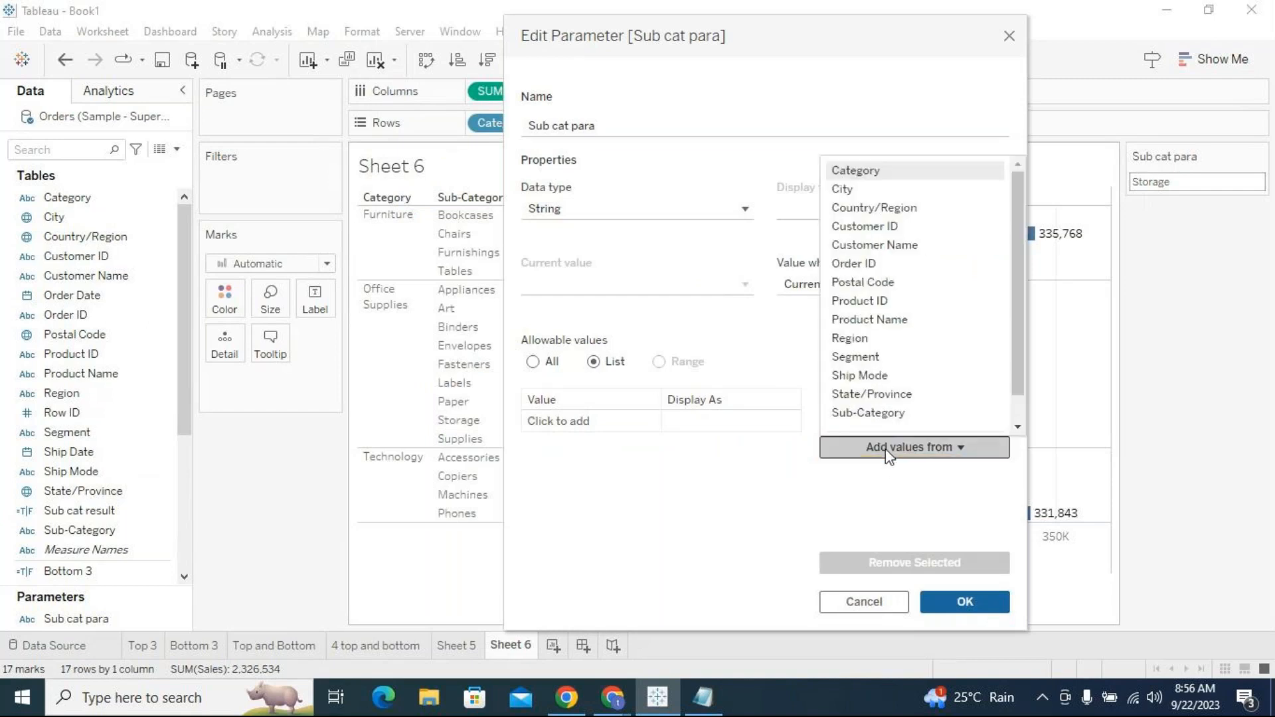
{"action": "left_click_drag", "start_coordinate": [1014, 328], "coordinate": [1014, 253]}
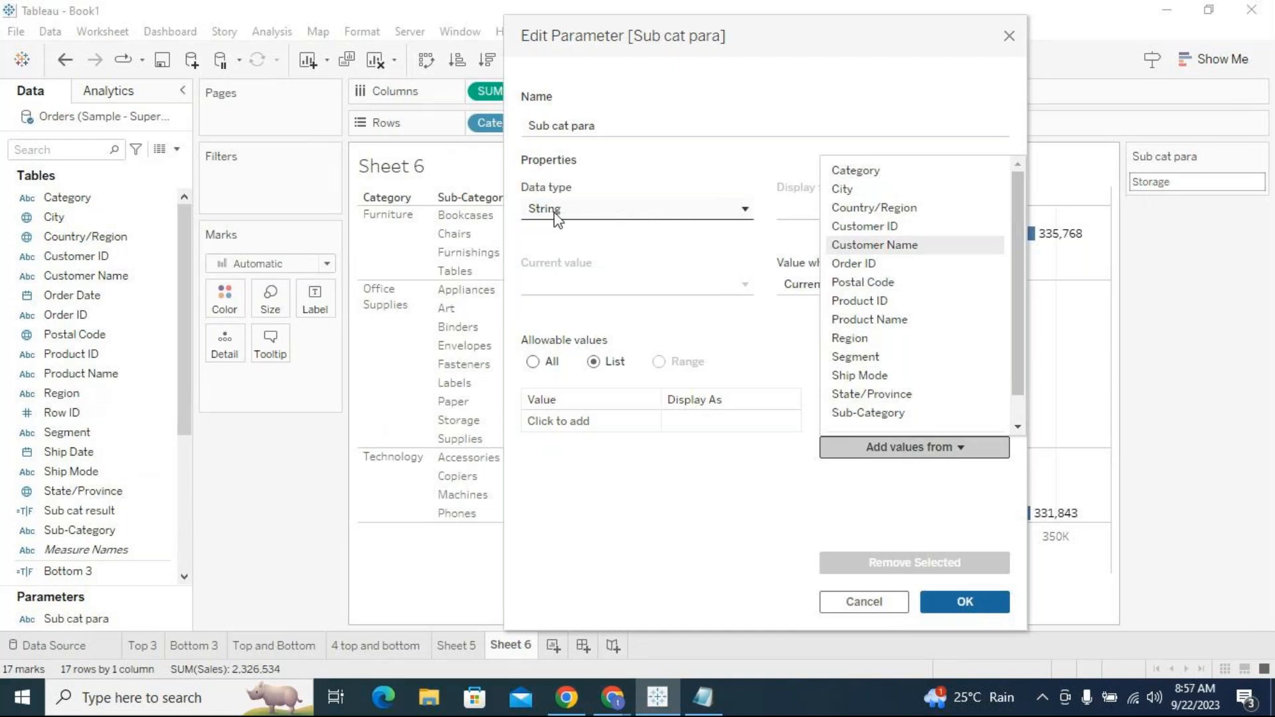
{"action": "left_click_drag", "start_coordinate": [1013, 229], "coordinate": [1023, 315]}
{"action": "mouse_move", "coordinate": [1019, 313]}
{"action": "left_mouse_down"}
{"action": "mouse_move", "coordinate": [1024, 248]}
{"action": "mouse_move", "coordinate": [1014, 297]}
{"action": "left_mouse_up"}
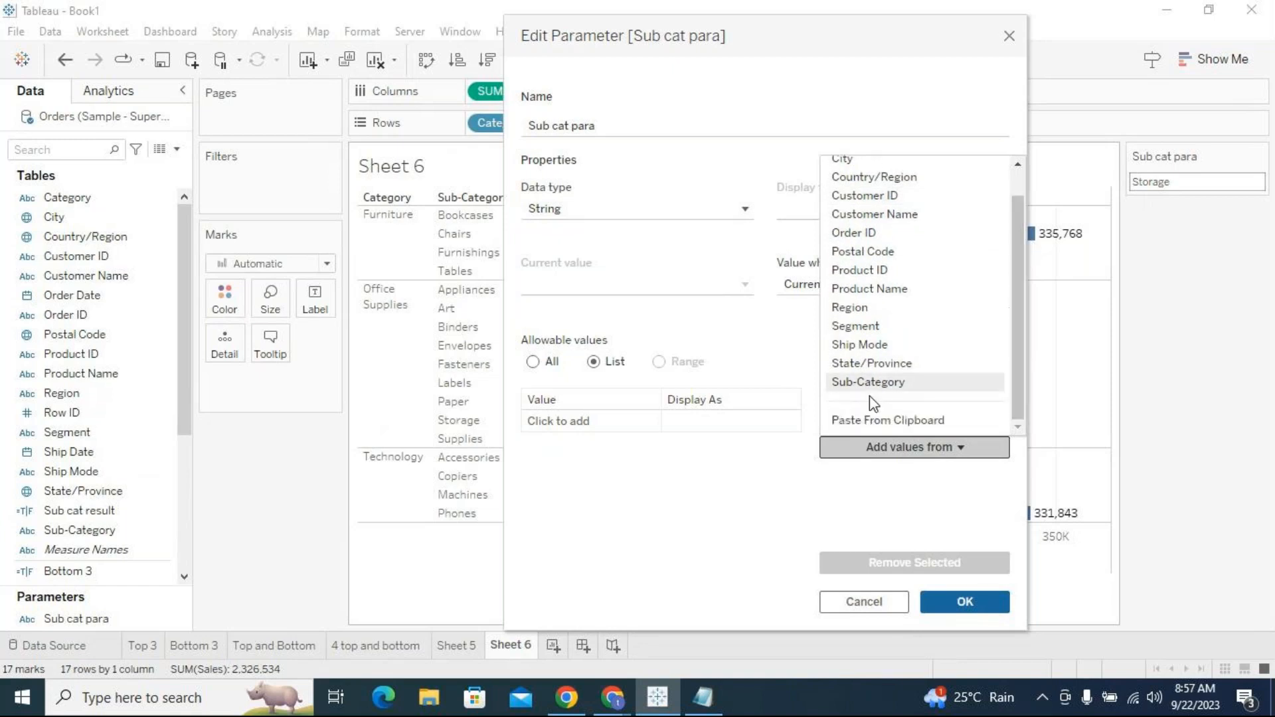
{"action": "left_click", "coordinate": [856, 382]}
{"action": "left_click_drag", "start_coordinate": [803, 545], "coordinate": [807, 483]}
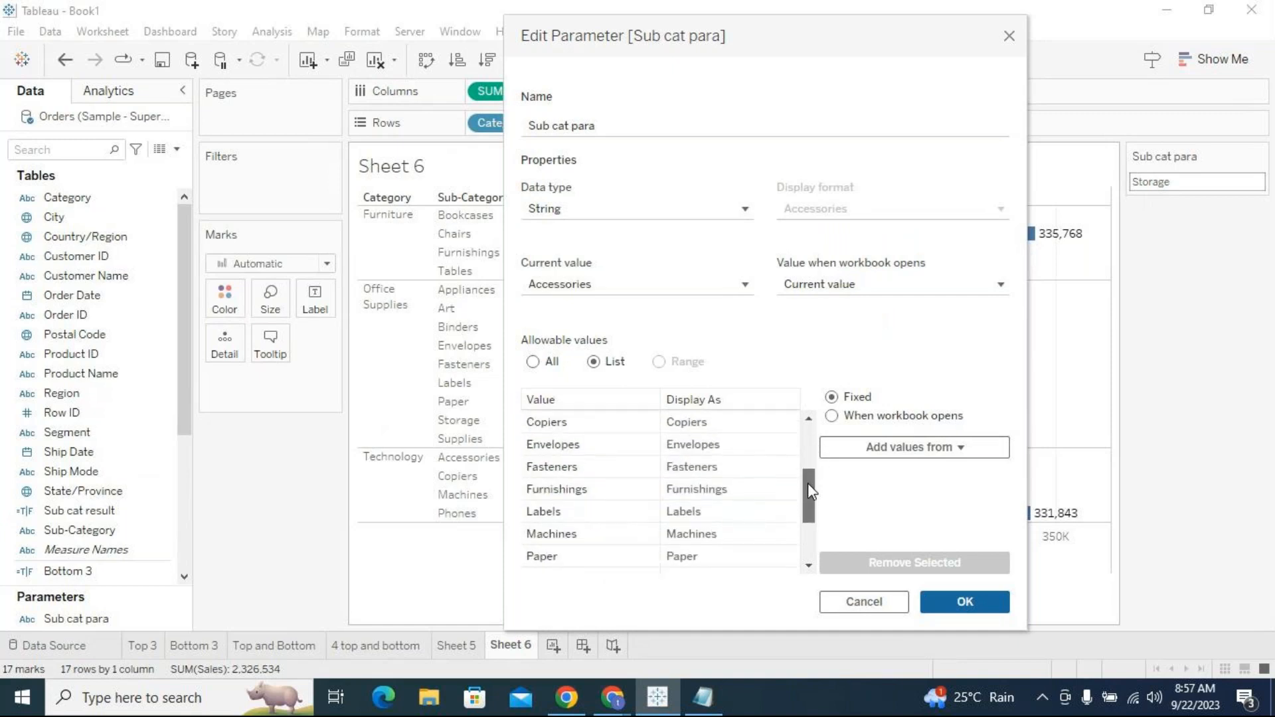
{"action": "left_click", "coordinate": [941, 598]}
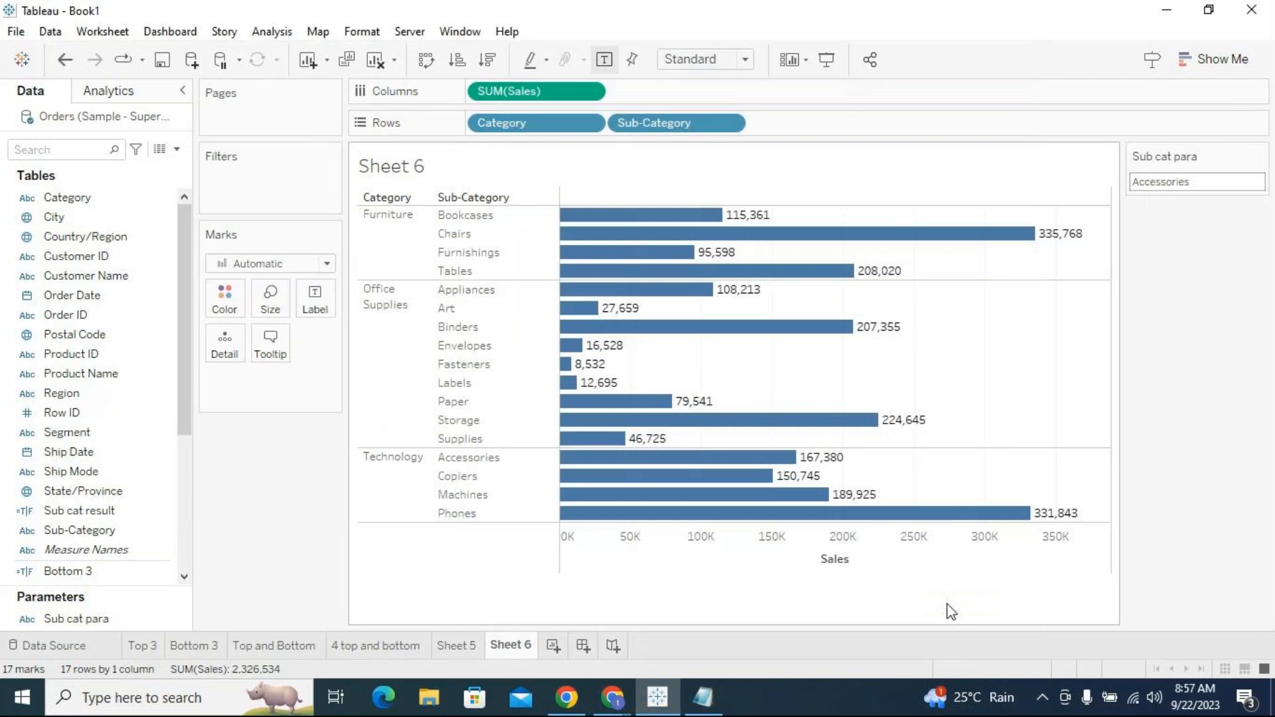
Hide the Sub cat para card and show the parameter again so it offers a selectable list.
{"action": "left_click", "coordinate": [1258, 155]}
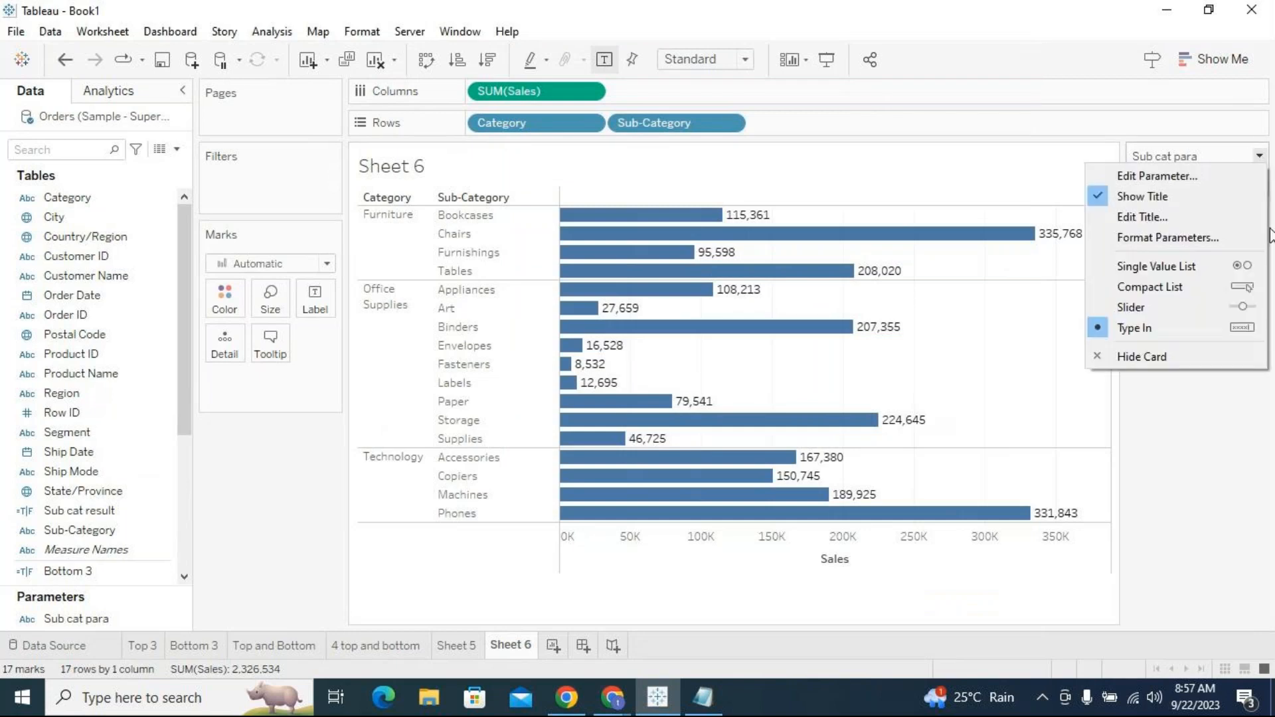
{"action": "left_click", "coordinate": [1146, 355]}
{"action": "right_click", "coordinate": [185, 619]}
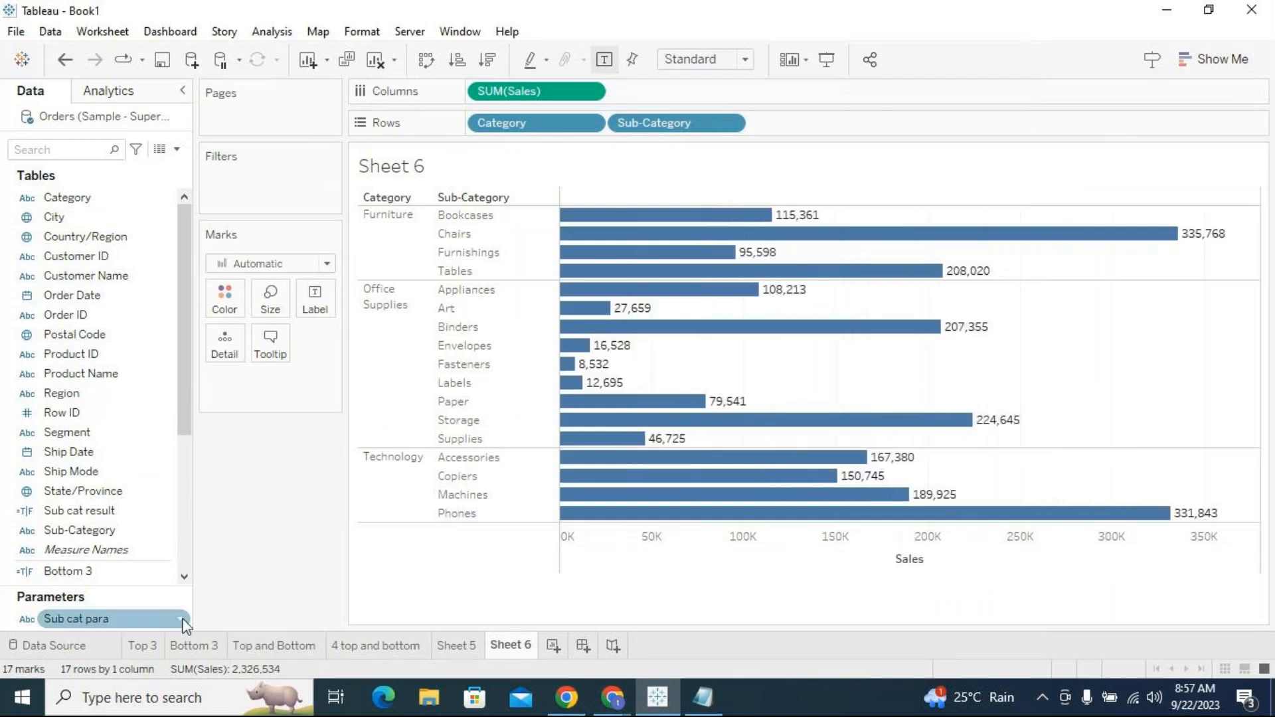
{"action": "left_click", "coordinate": [260, 281]}
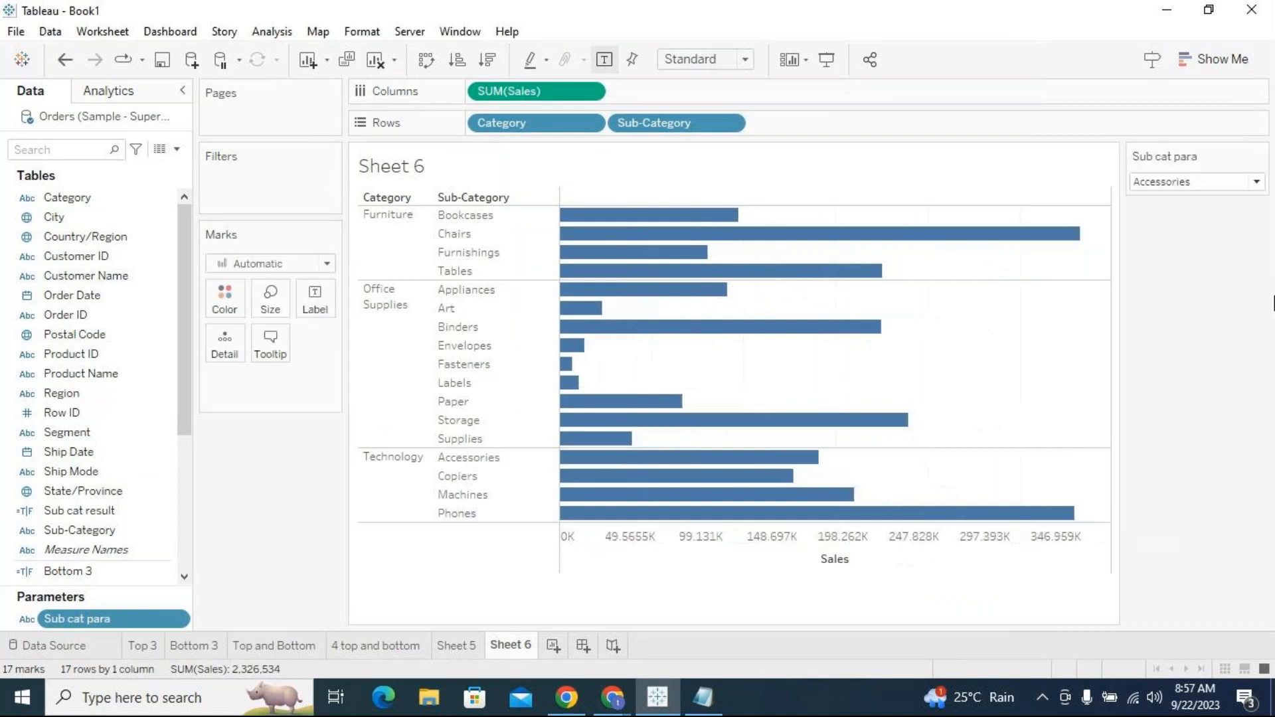
Switch the Sub cat para value through Appliances, Envelopes, Paper and Supplies, ending on Binders.
{"action": "left_click", "coordinate": [1257, 181]}
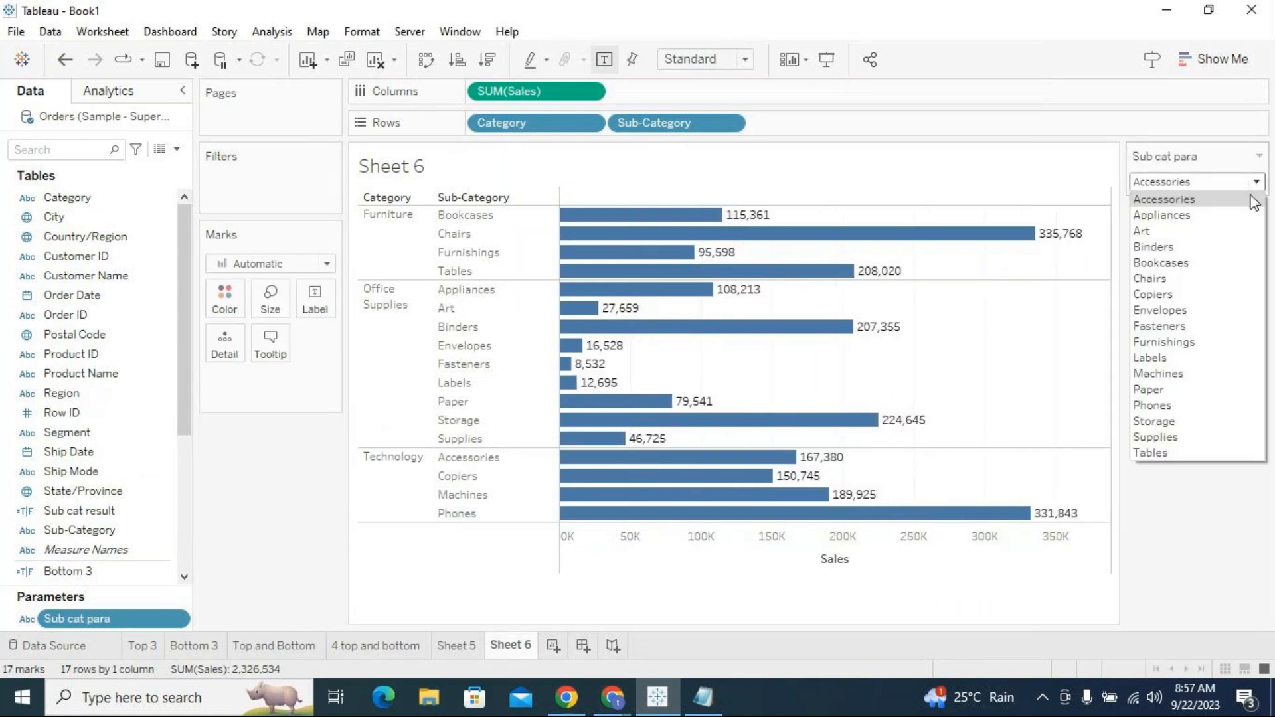
{"action": "left_click", "coordinate": [1186, 215]}
{"action": "left_click", "coordinate": [1181, 190]}
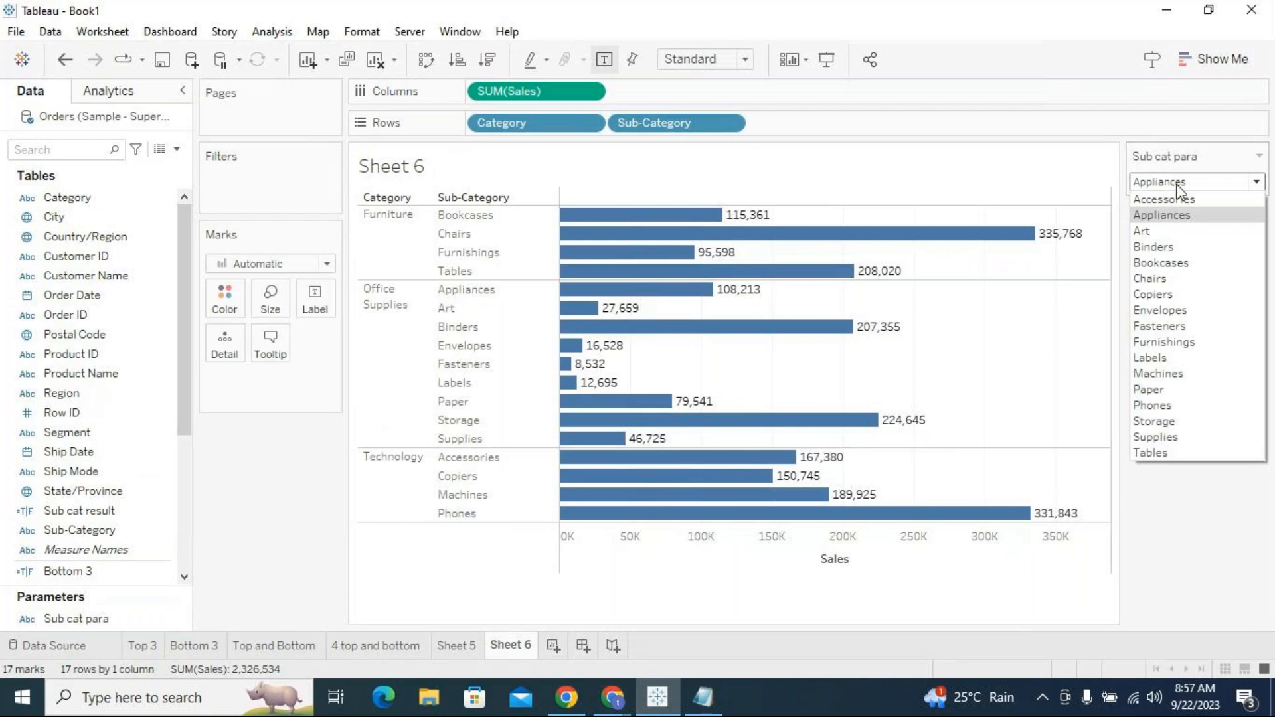
{"action": "left_click", "coordinate": [1176, 310]}
{"action": "left_click", "coordinate": [1175, 184]}
{"action": "left_click", "coordinate": [1179, 387]}
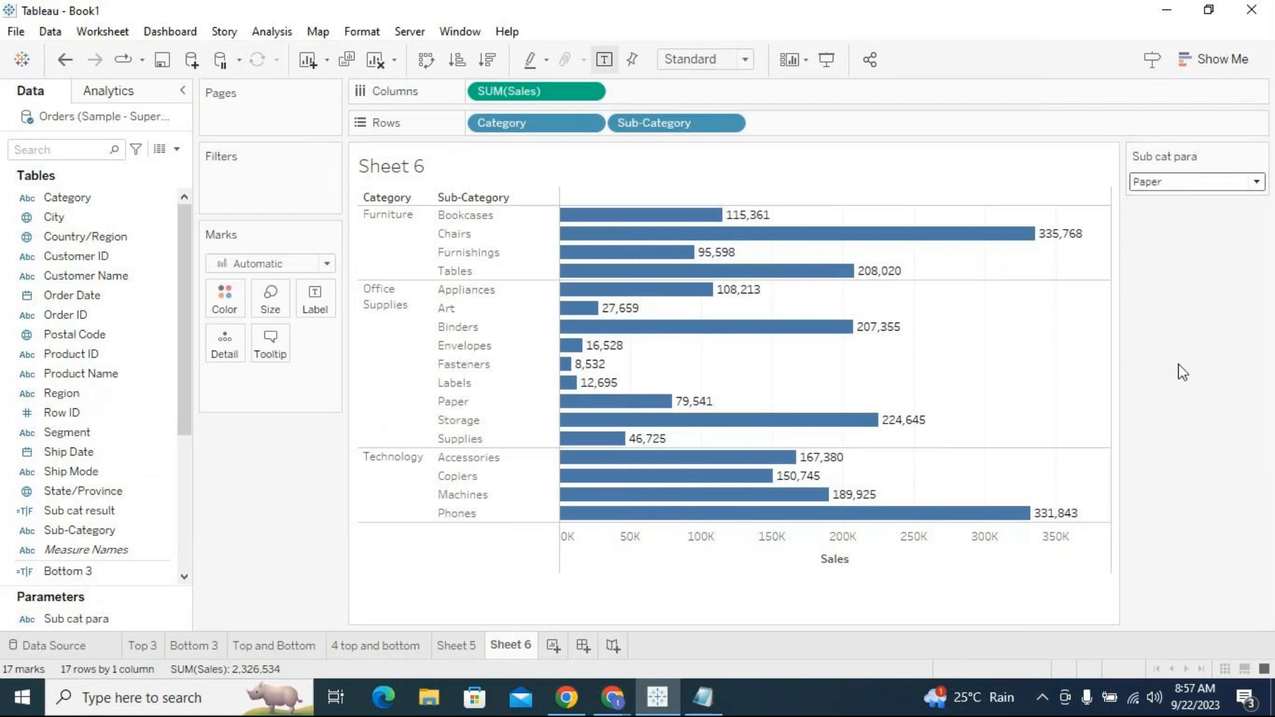
{"action": "left_click", "coordinate": [1185, 182]}
{"action": "left_click", "coordinate": [1156, 437]}
{"action": "left_click", "coordinate": [1173, 189]}
{"action": "left_click", "coordinate": [1169, 385]}
{"action": "left_click", "coordinate": [1205, 183]}
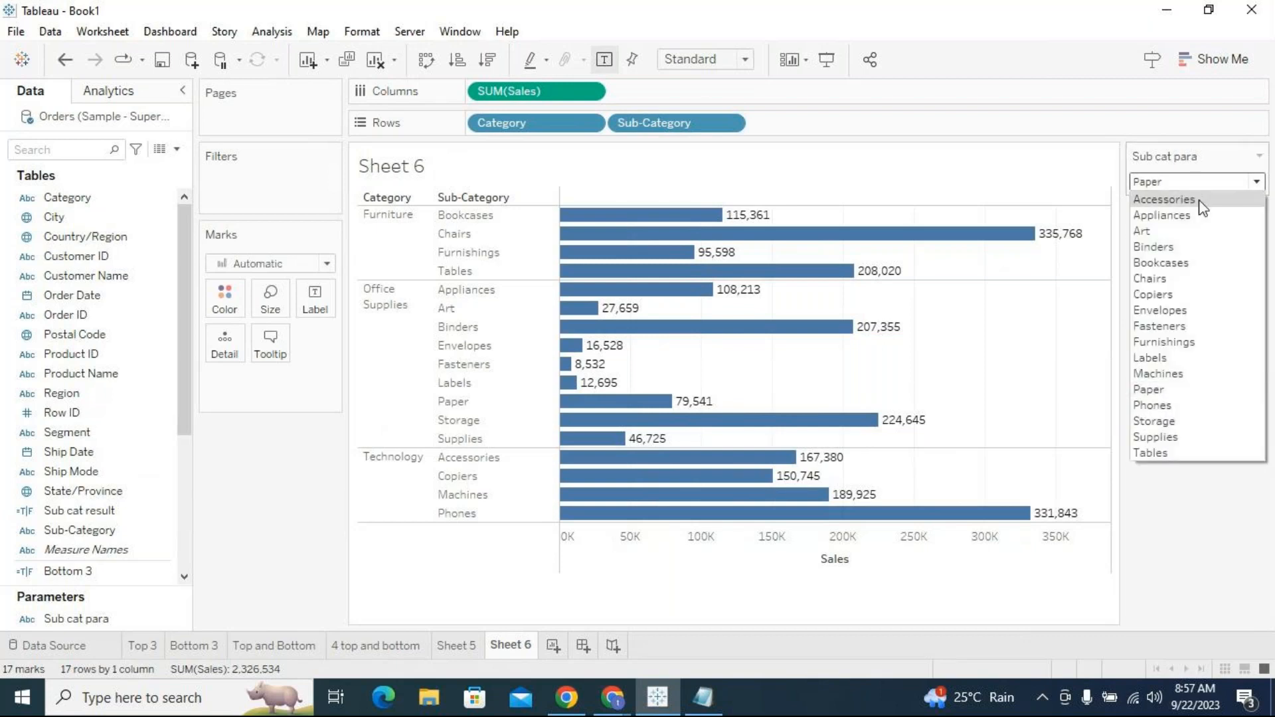
{"action": "left_click", "coordinate": [1183, 250]}
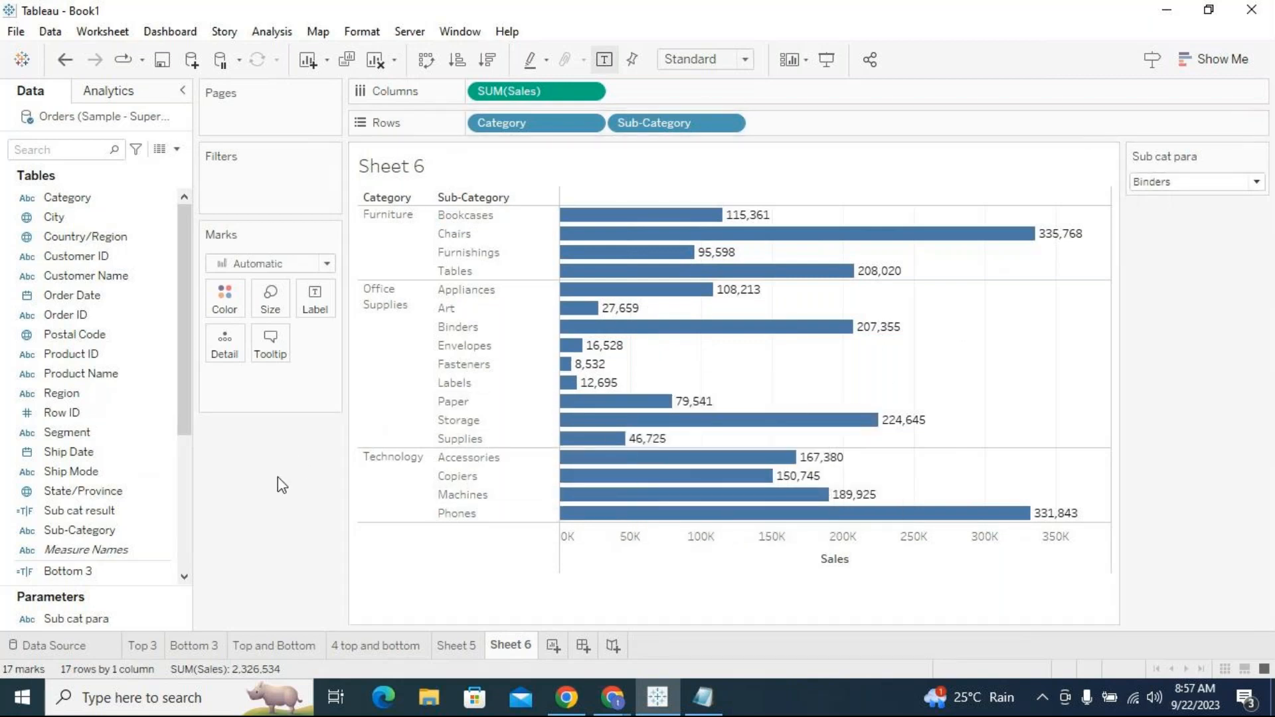
Examine how the Sub cat result formula compares the Sub cat para parameter with the Sub-Category field.
{"action": "right_click", "coordinate": [166, 515]}
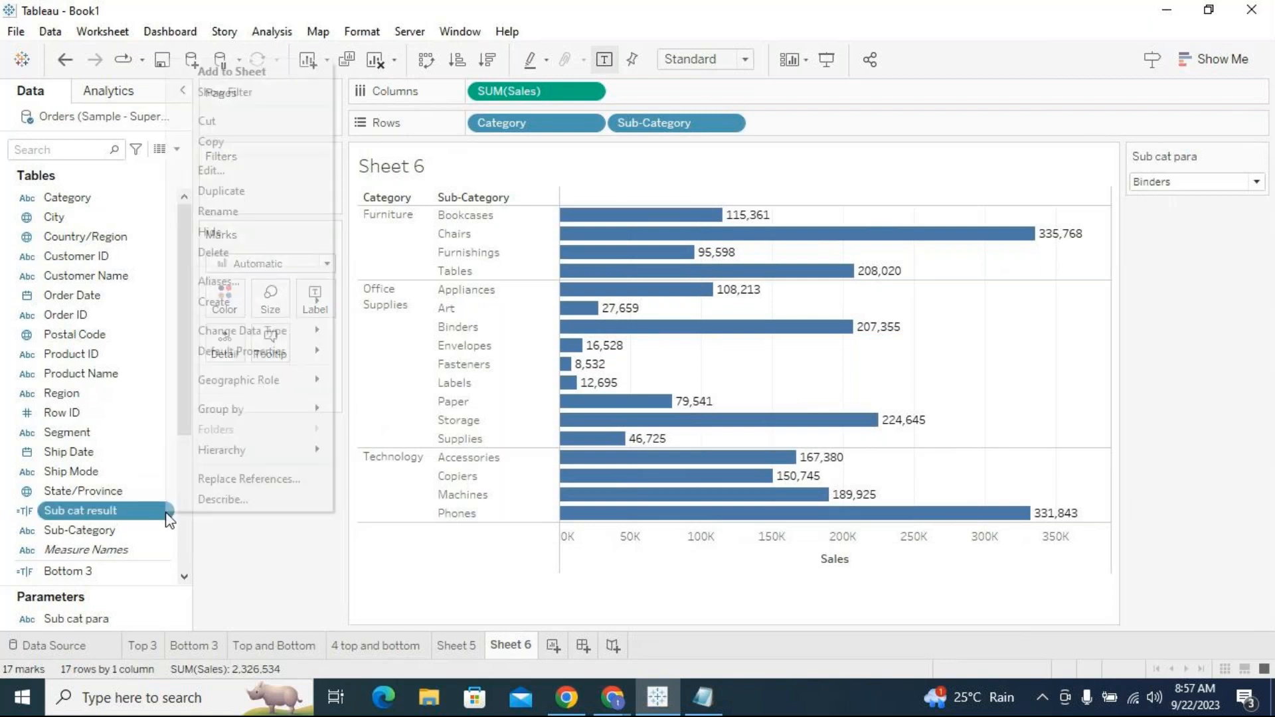
{"action": "left_click", "coordinate": [212, 170]}
{"action": "left_click_drag", "start_coordinate": [655, 350], "coordinate": [674, 394]}
{"action": "left_click_drag", "start_coordinate": [519, 423], "coordinate": [417, 423]}
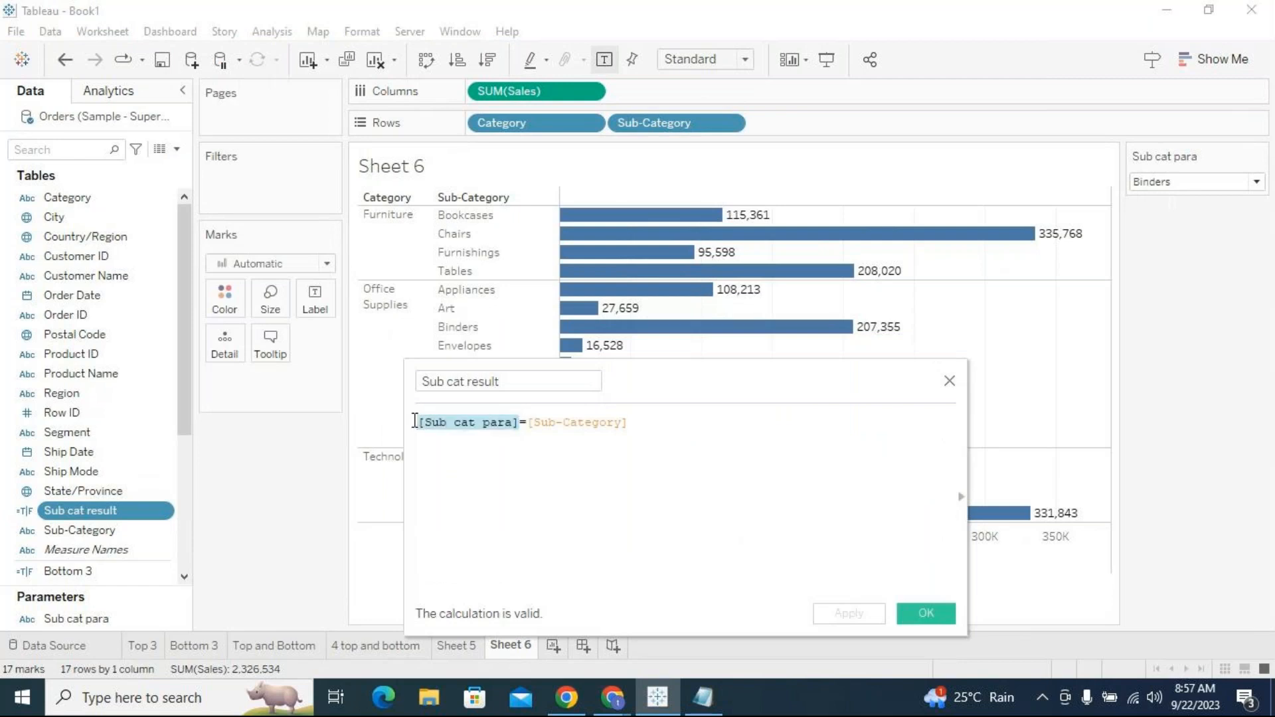
{"action": "left_click_drag", "start_coordinate": [643, 423], "coordinate": [530, 422]}
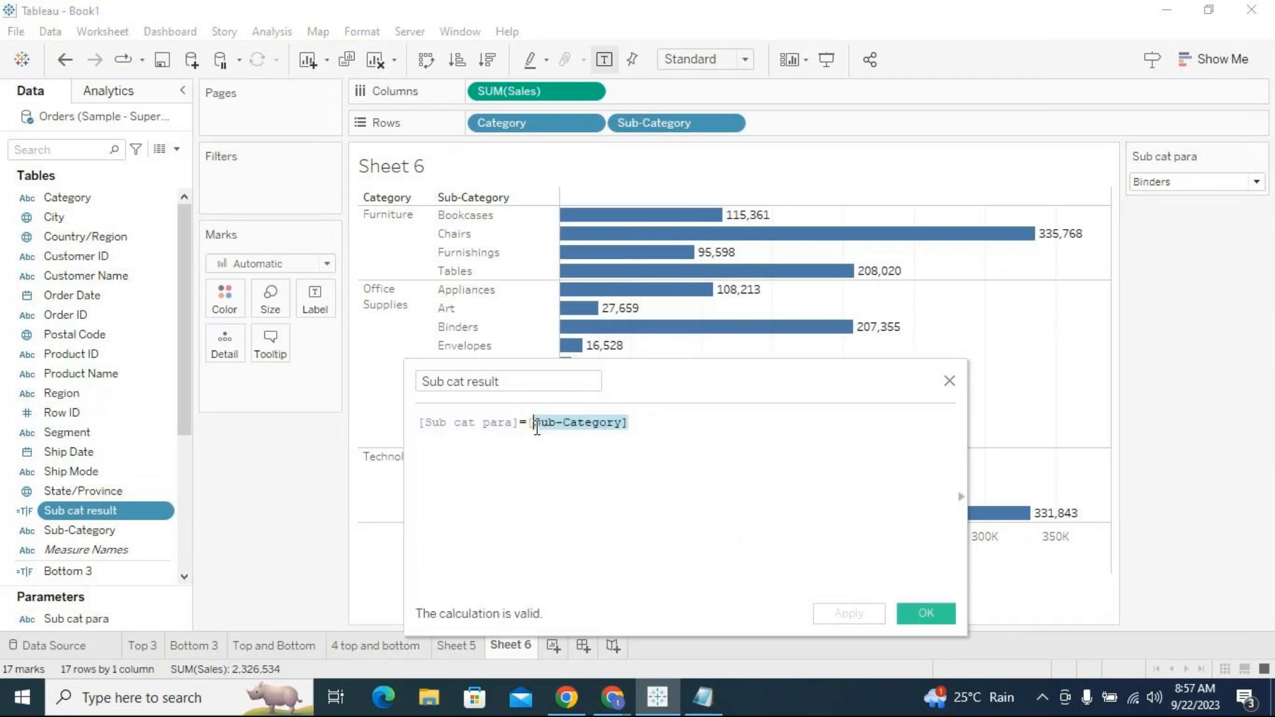
{"action": "left_click_drag", "start_coordinate": [691, 386], "coordinate": [724, 258]}
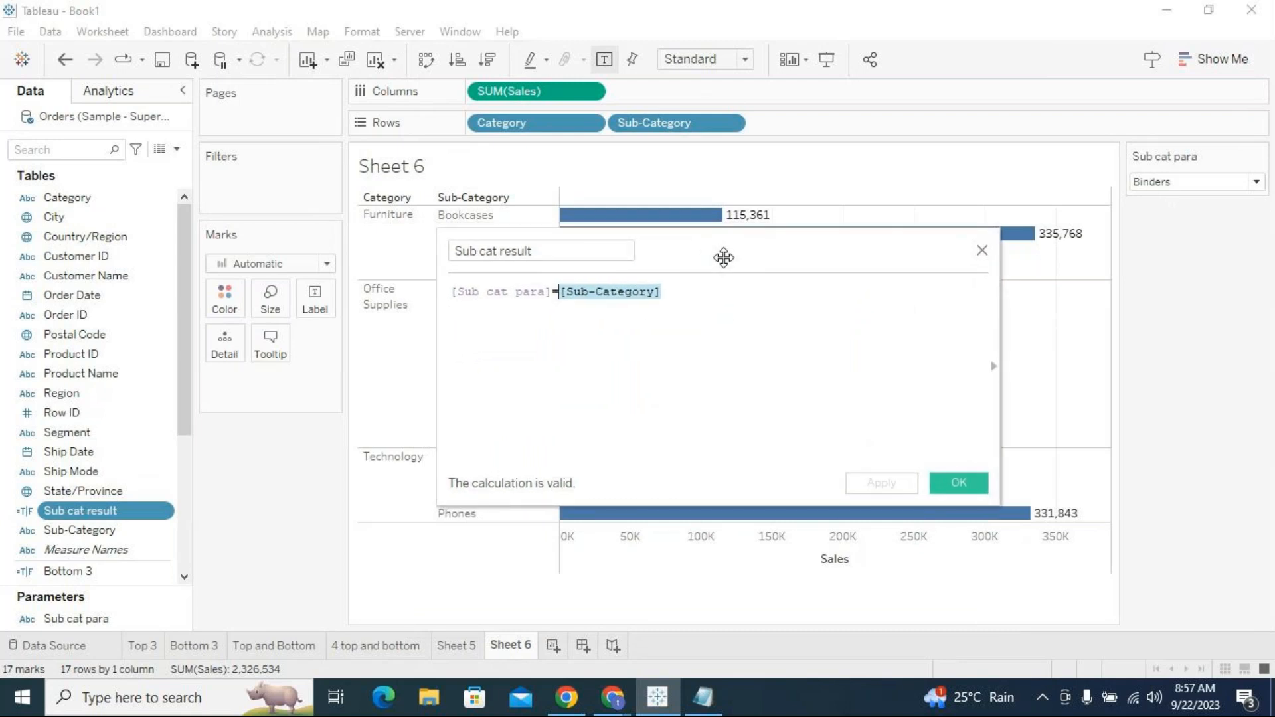
{"action": "left_click", "coordinate": [558, 332]}
{"action": "left_click_drag", "start_coordinate": [553, 295], "coordinate": [449, 292]}
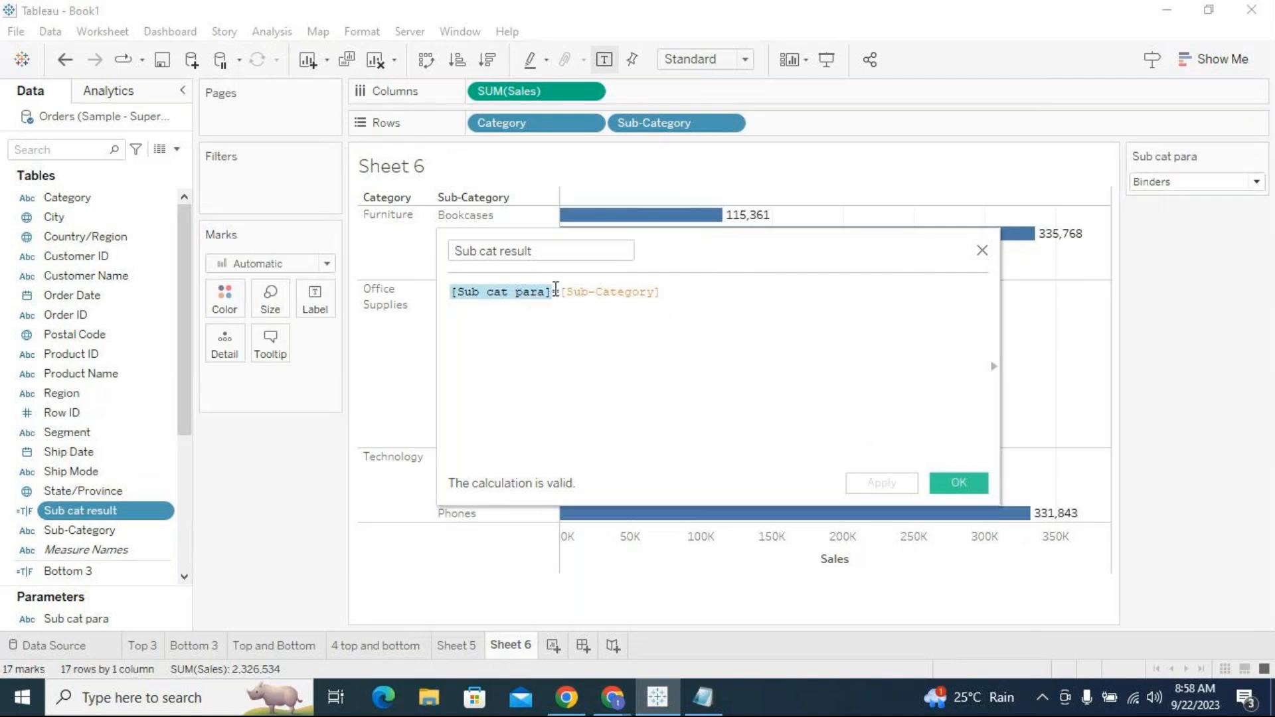
{"action": "left_click_drag", "start_coordinate": [561, 295], "coordinate": [666, 292]}
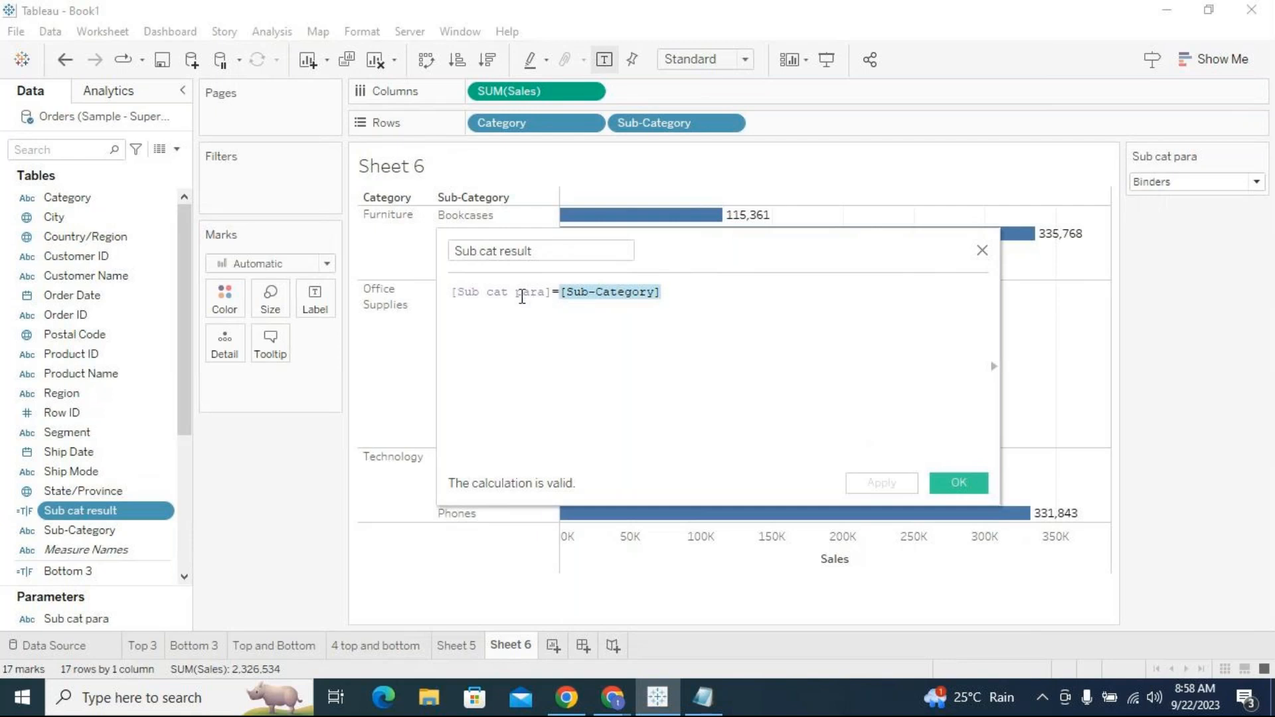
{"action": "left_click_drag", "start_coordinate": [656, 258], "coordinate": [656, 321]}
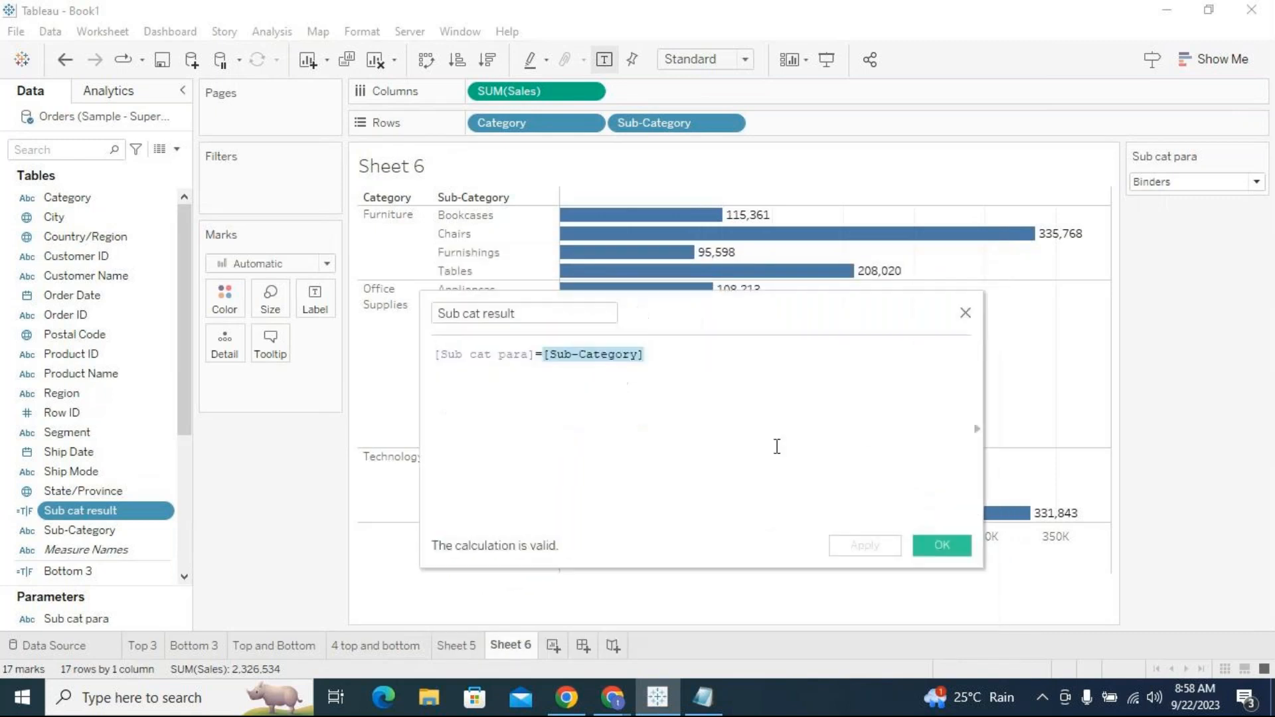
{"action": "left_click", "coordinate": [941, 546]}
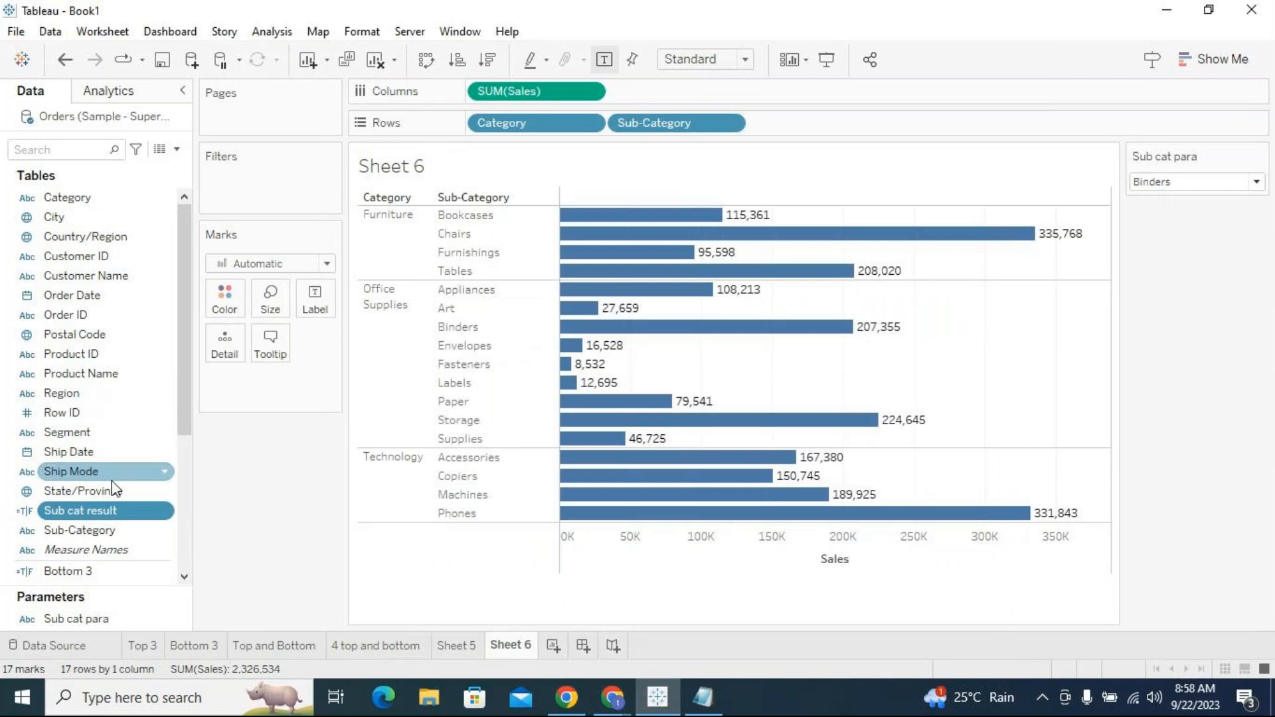
Filter the sheet by the Sub cat result field, keeping only True.
{"action": "mouse_move", "coordinate": [90, 508]}
{"action": "left_mouse_down"}
{"action": "mouse_move", "coordinate": [285, 205]}
{"action": "mouse_move", "coordinate": [279, 193]}
{"action": "left_mouse_up"}
{"action": "left_click", "coordinate": [467, 228]}
{"action": "left_click", "coordinate": [646, 568]}
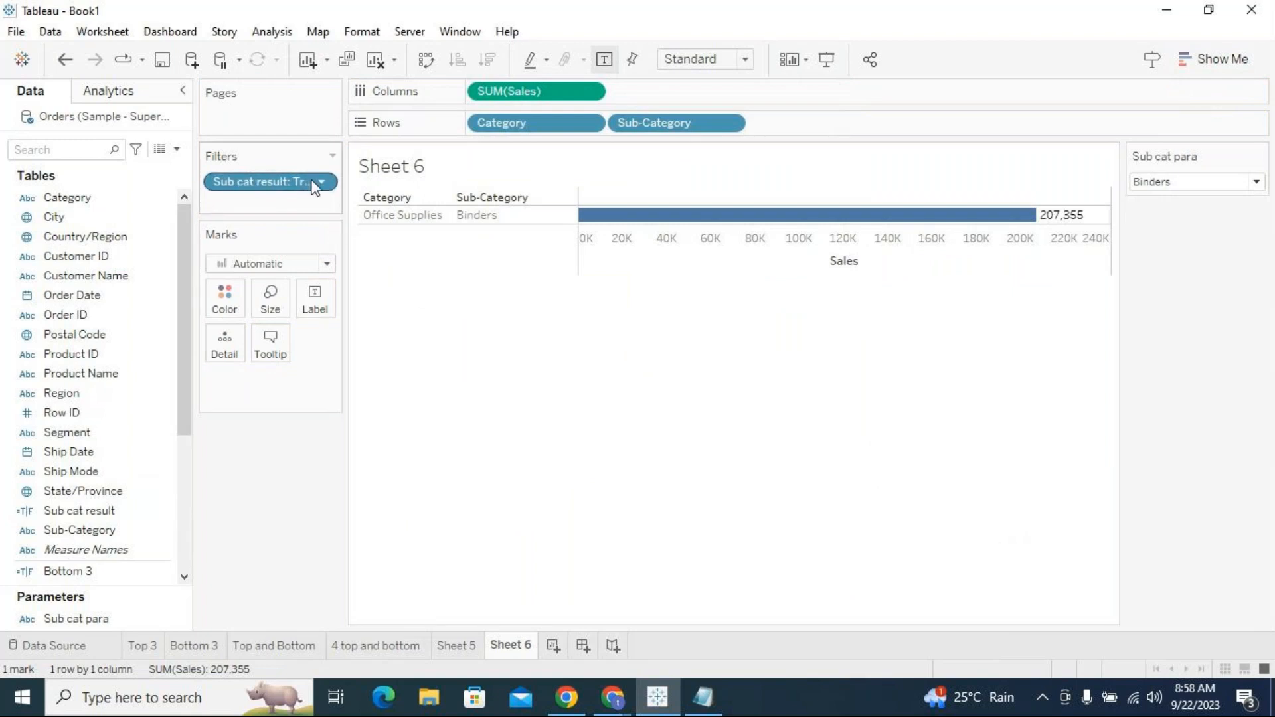
Test the filter by setting Sub cat para to Envelopes, Phones, Fasteners, Supplies, Appliances and finally Bookcases.
{"action": "left_click", "coordinate": [1159, 184]}
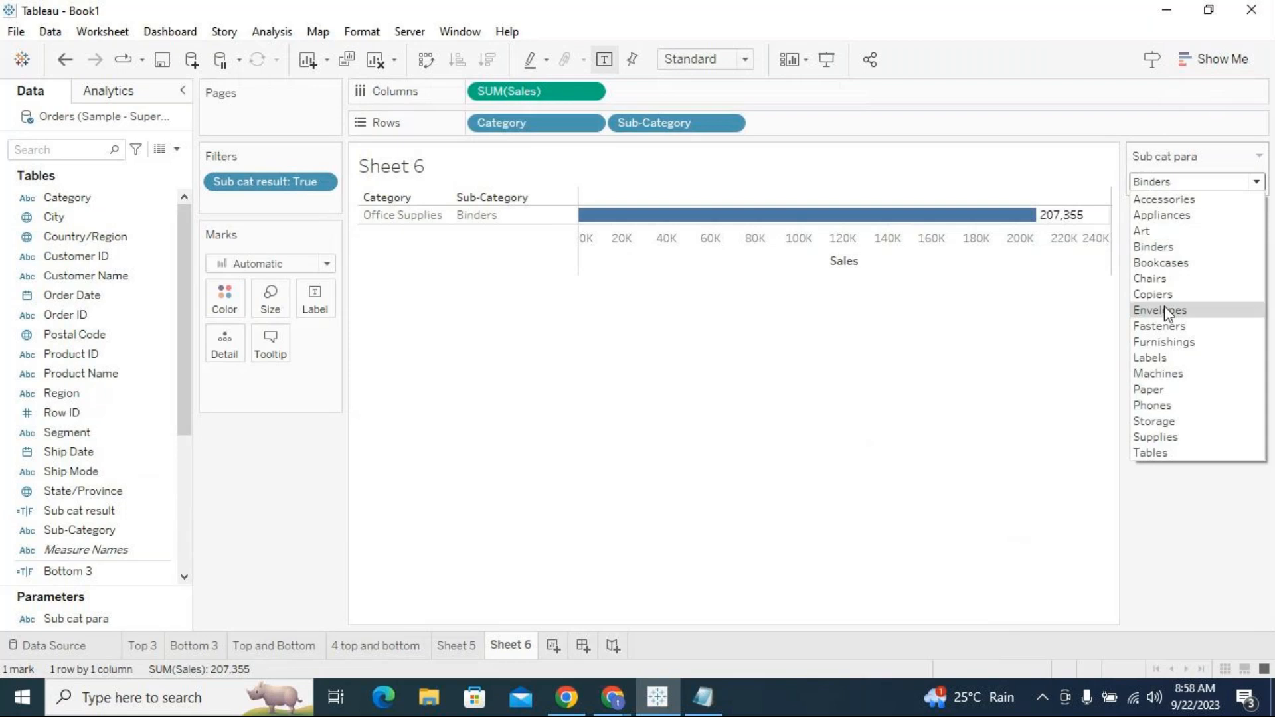
{"action": "left_click", "coordinate": [1166, 309]}
{"action": "left_click", "coordinate": [1161, 183]}
{"action": "left_click", "coordinate": [1207, 404]}
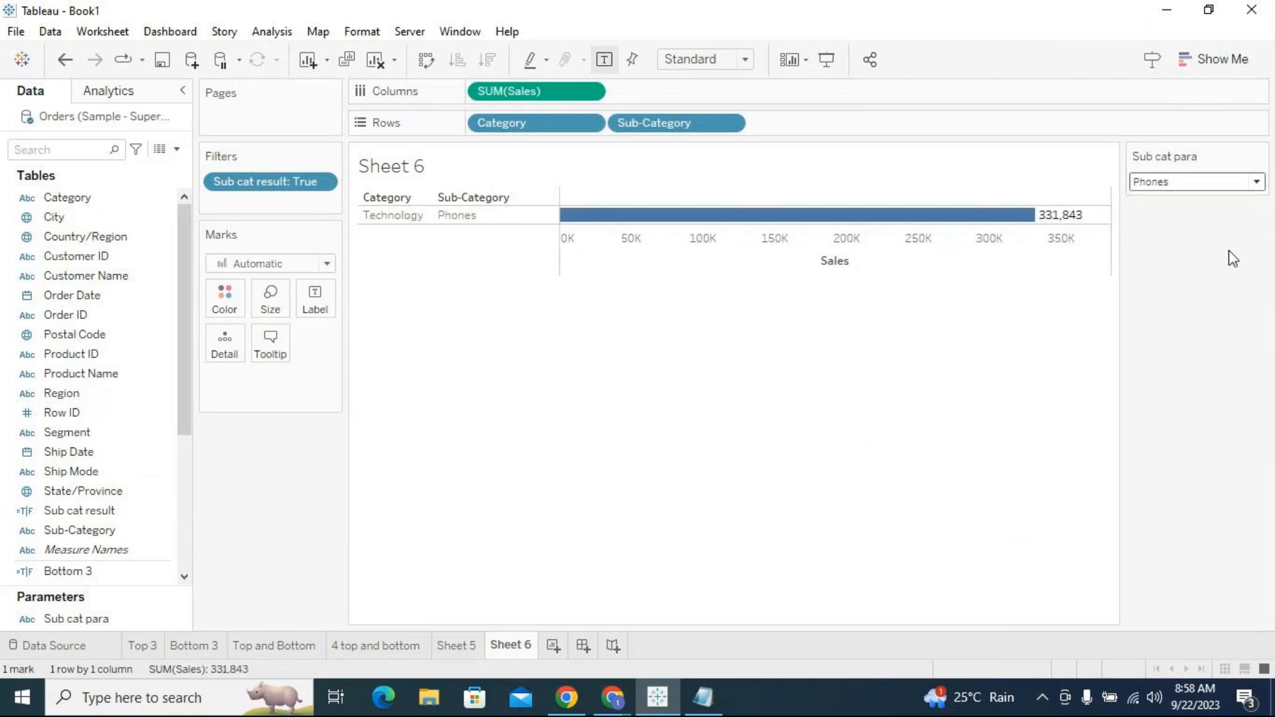
{"action": "left_click", "coordinate": [1196, 182]}
{"action": "left_click", "coordinate": [1202, 329]}
{"action": "left_click", "coordinate": [1163, 182]}
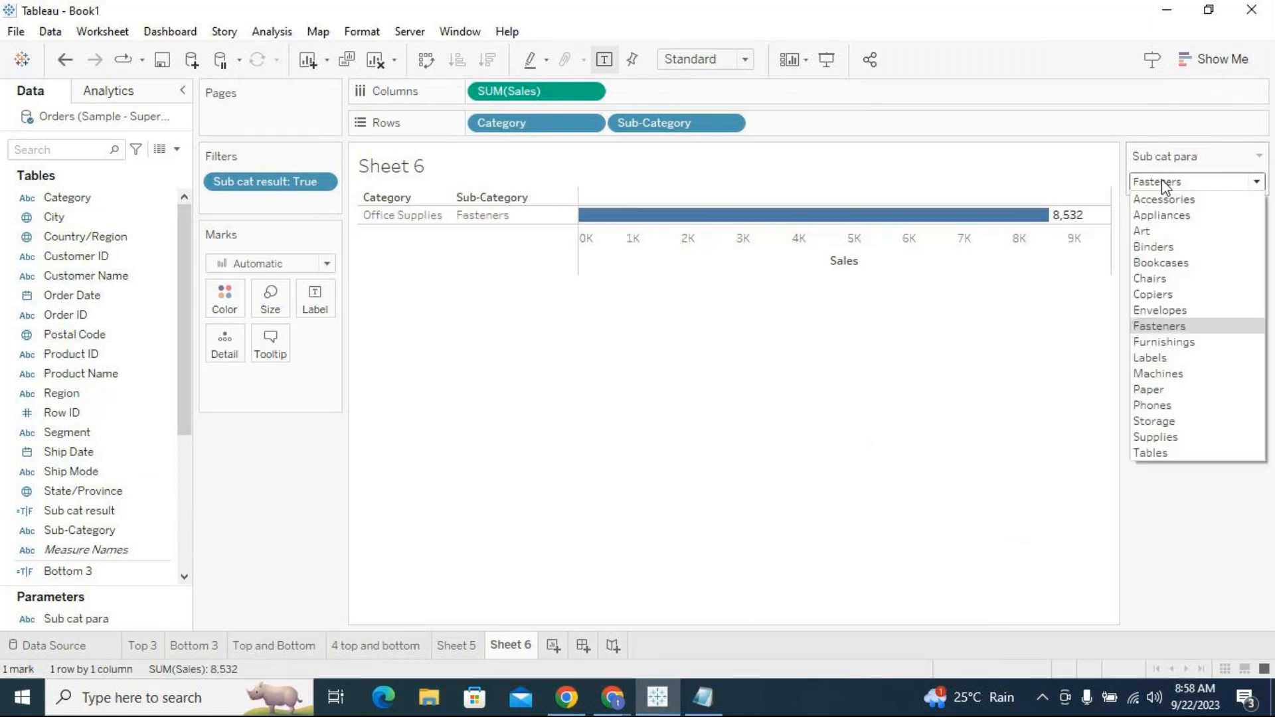
{"action": "left_click", "coordinate": [1201, 436]}
{"action": "left_click", "coordinate": [1185, 183]}
{"action": "left_click", "coordinate": [1186, 213]}
{"action": "left_click", "coordinate": [1187, 183]}
{"action": "left_click", "coordinate": [1188, 262]}
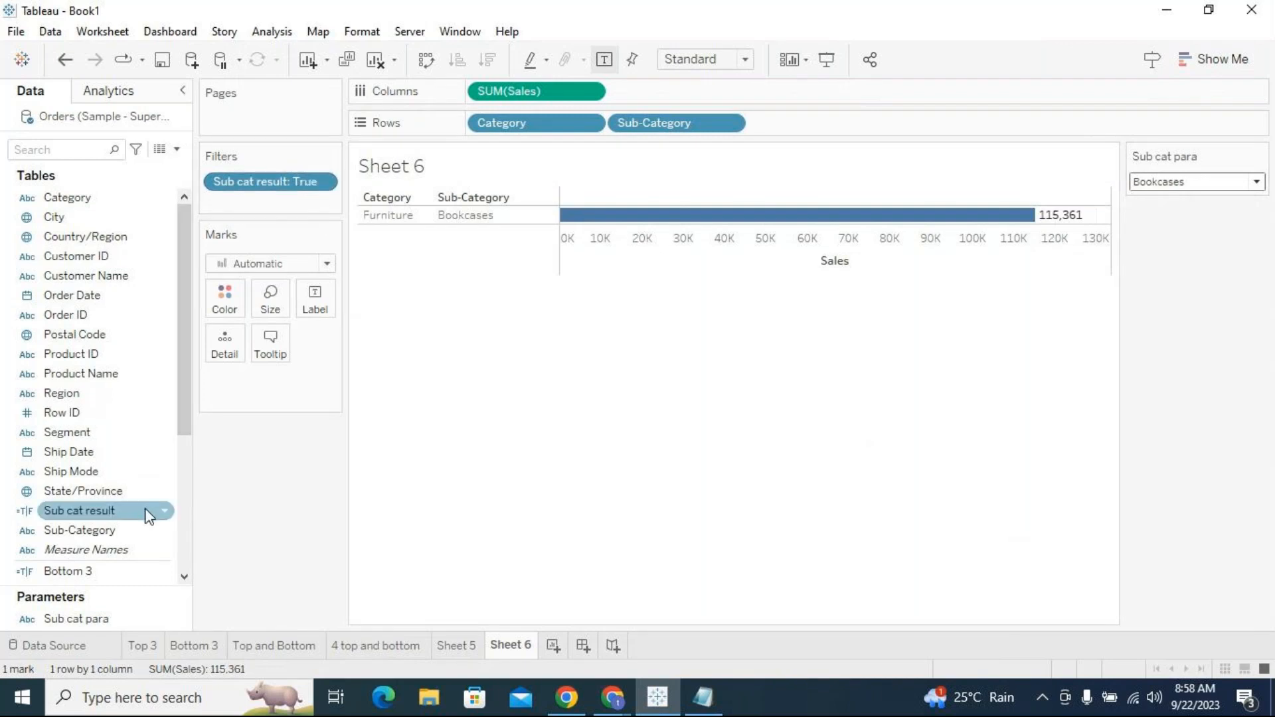
Remove the Sub cat result filter from the sheet and close the field's calculation without editing it.
{"action": "left_click", "coordinate": [167, 511]}
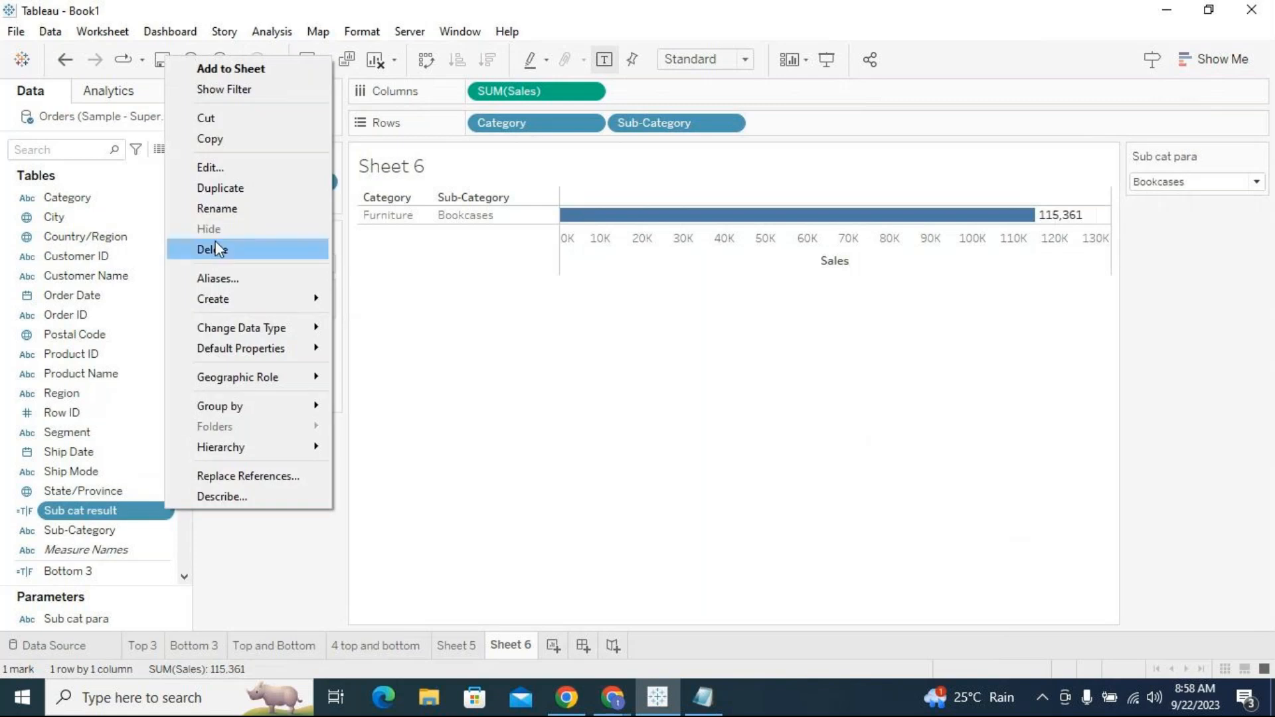
{"action": "left_click", "coordinate": [207, 171]}
{"action": "left_click_drag", "start_coordinate": [279, 182], "coordinate": [268, 451]}
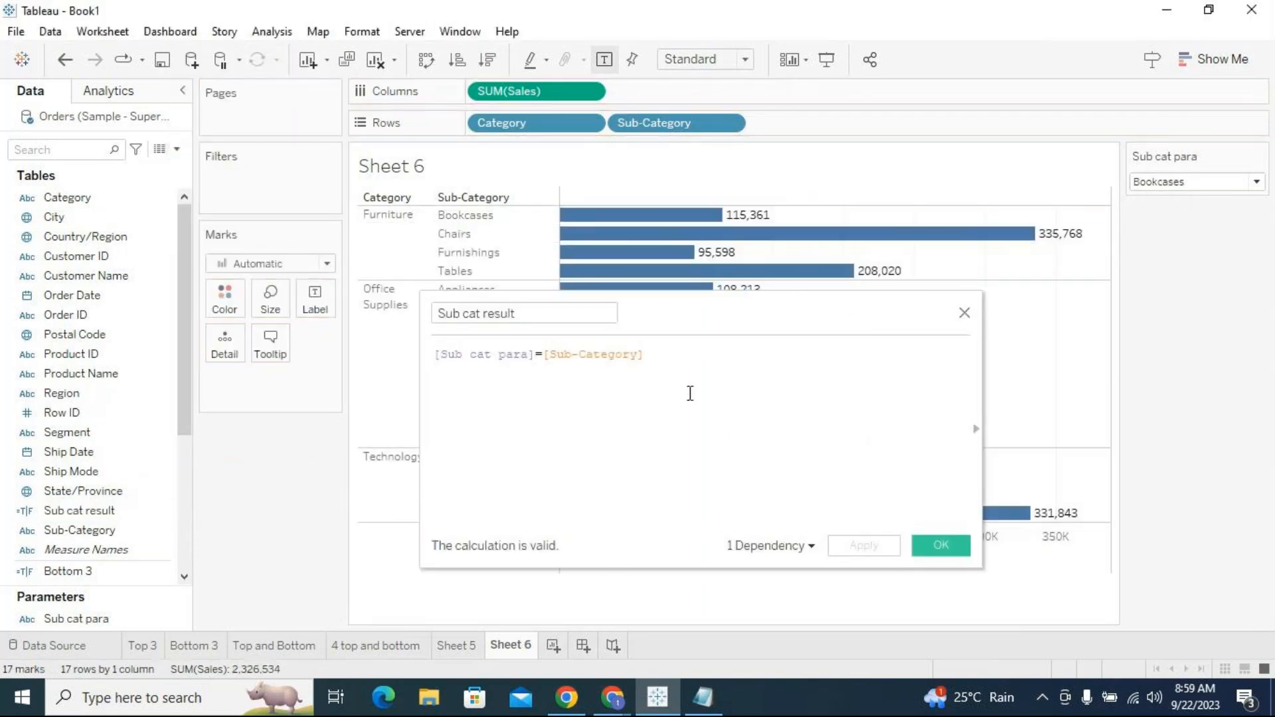
{"action": "left_click", "coordinate": [964, 312]}
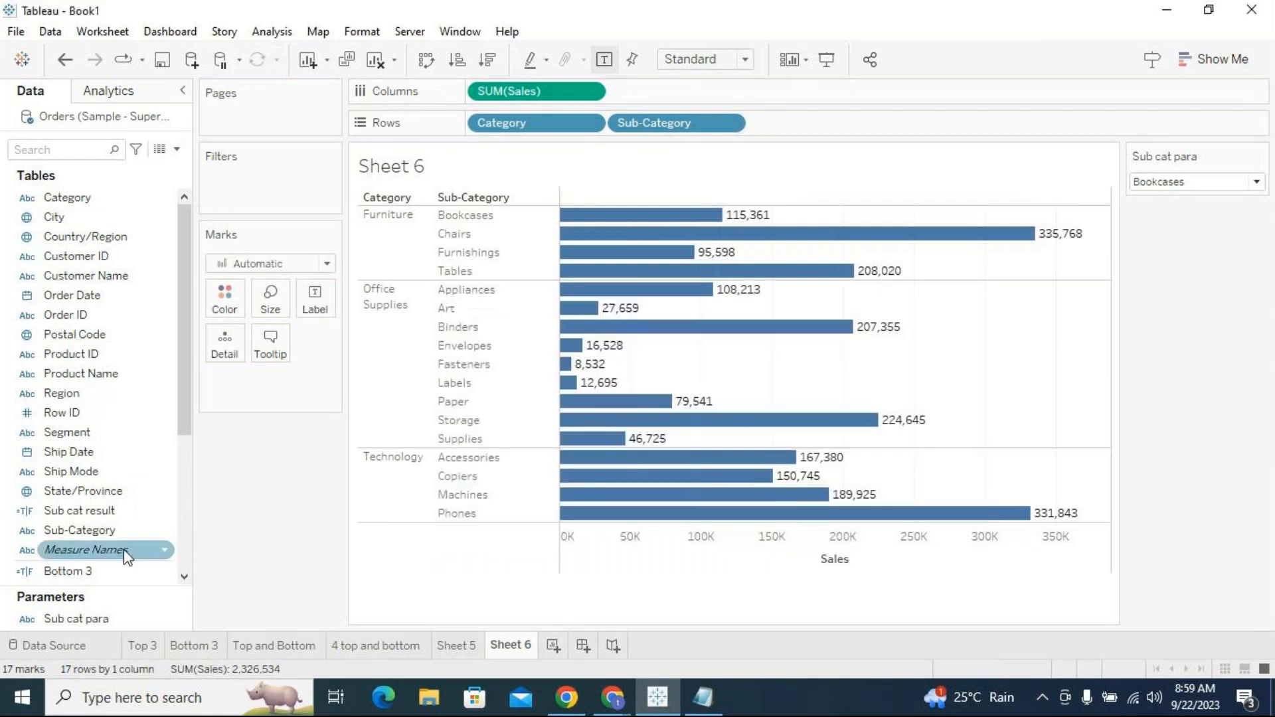
Duplicate the Sub cat result calculated field.
{"action": "left_click", "coordinate": [166, 515]}
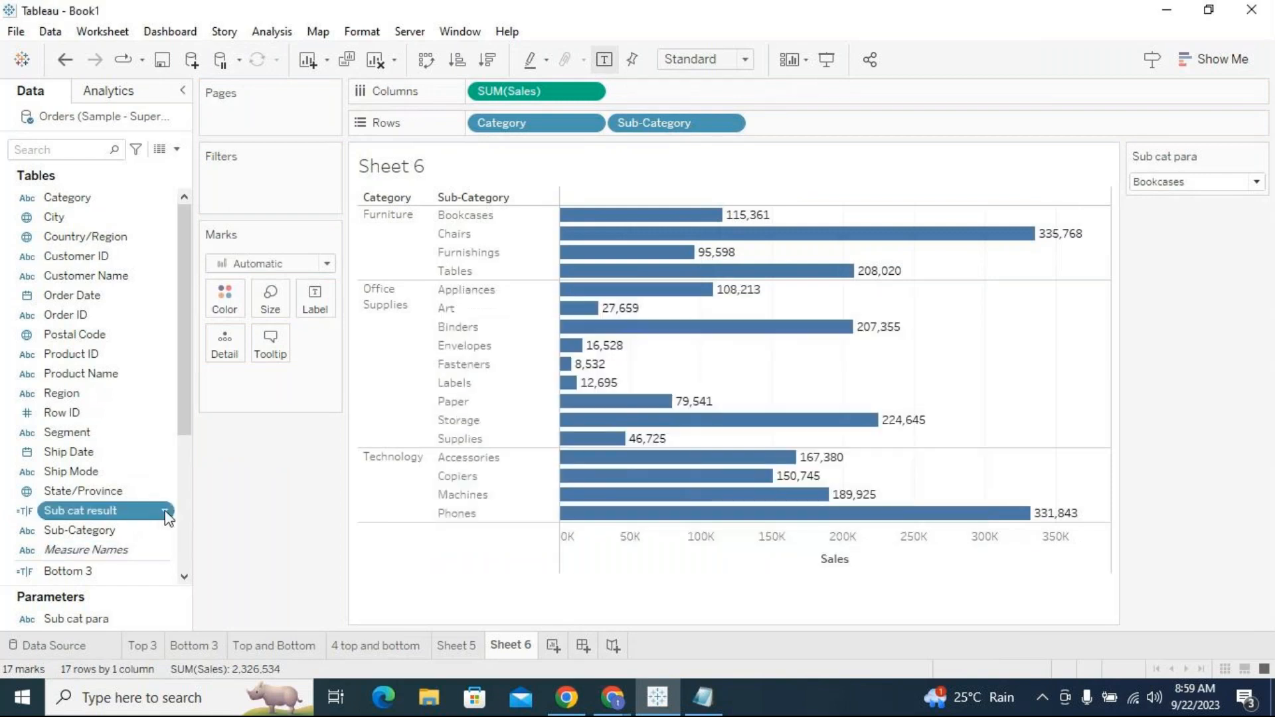
{"action": "left_click", "coordinate": [166, 516]}
{"action": "left_click", "coordinate": [243, 196]}
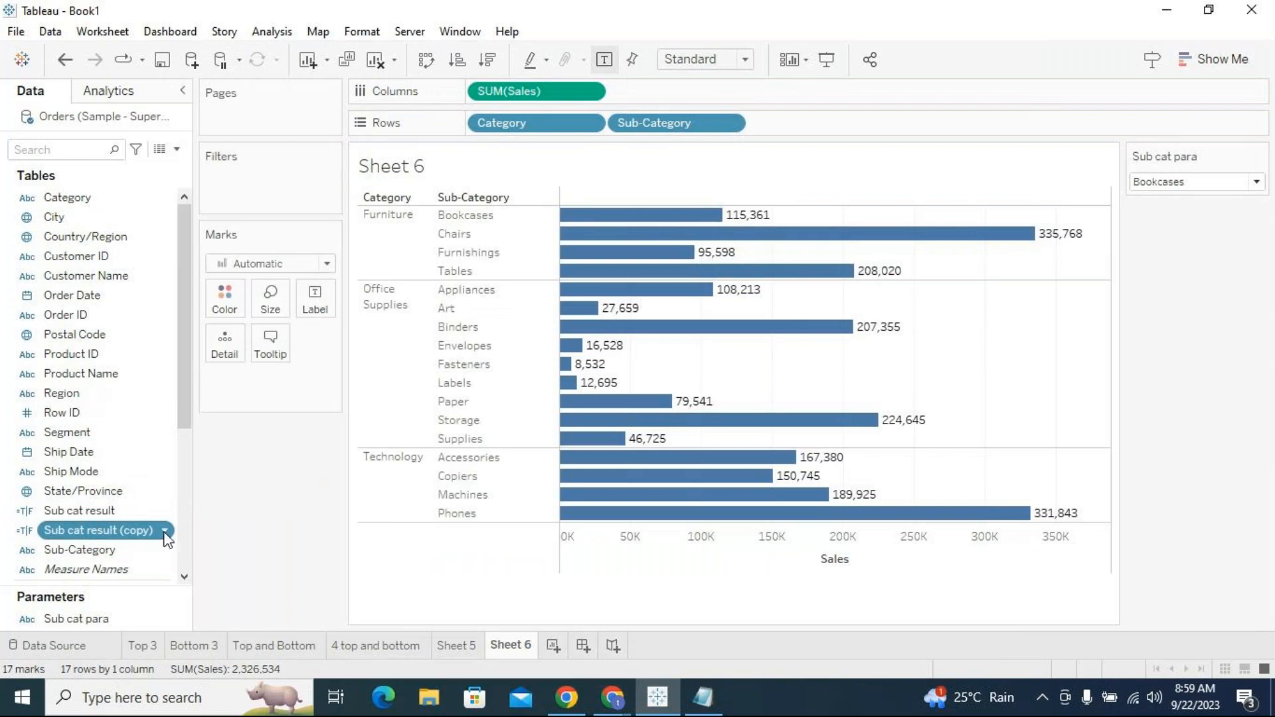
Open the calculation of the Sub cat result copy and rename the field as Sub cat show hide.
{"action": "left_click", "coordinate": [165, 532]}
{"action": "left_click", "coordinate": [216, 188]}
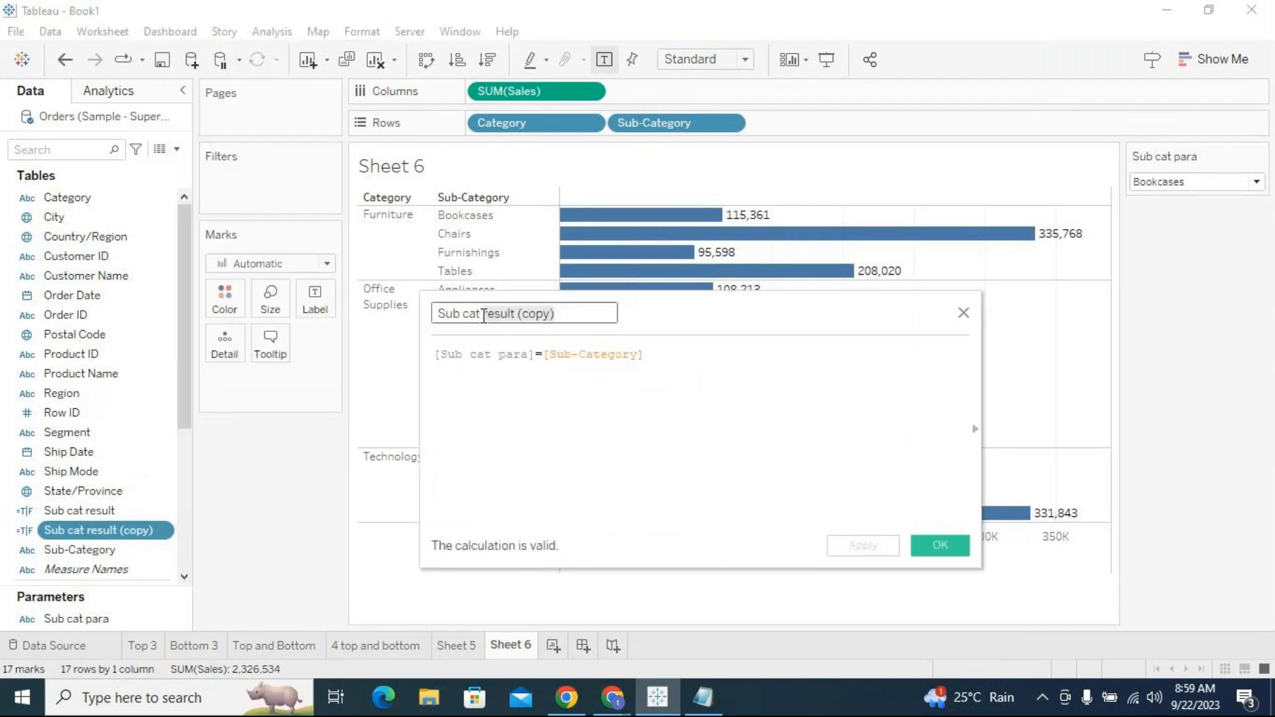
{"action": "type", "text": "Sh"}
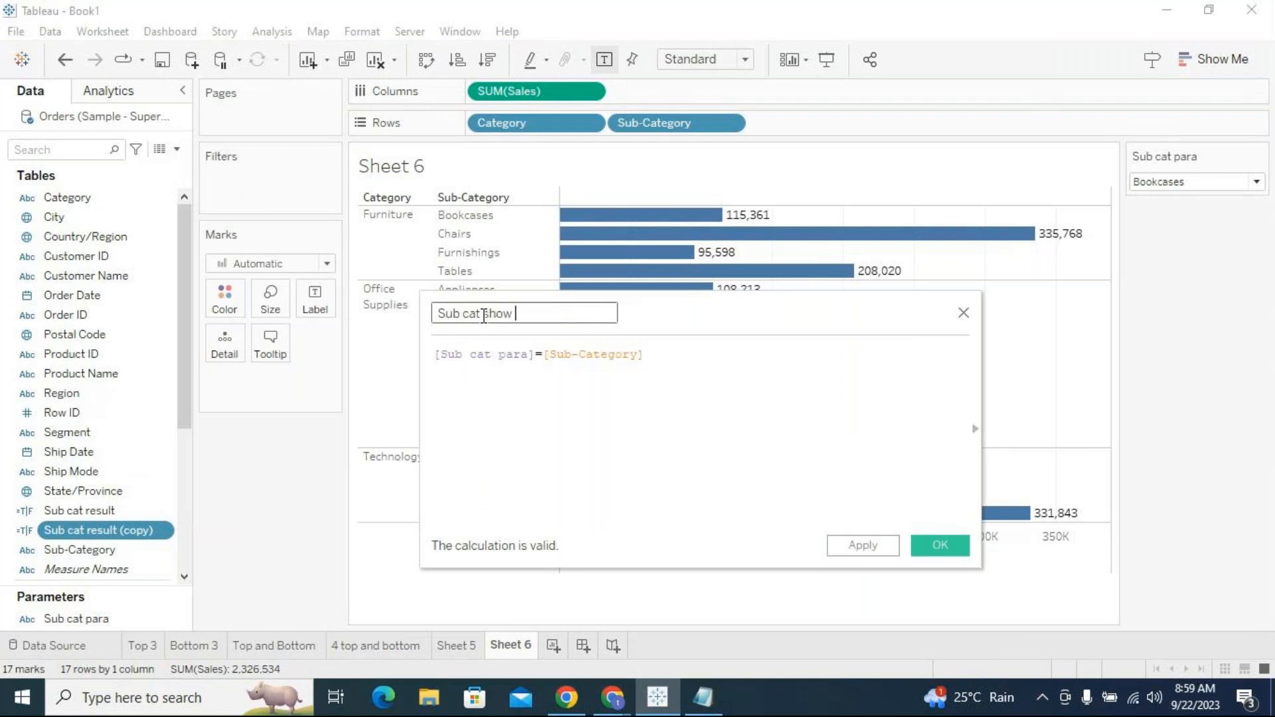
Extend the formula to: if [Sub cat para]=[Sub-Category] THEN "Show" ELSE "Hide" END.
{"action": "left_click", "coordinate": [514, 387]}
{"action": "left_click", "coordinate": [433, 354]}
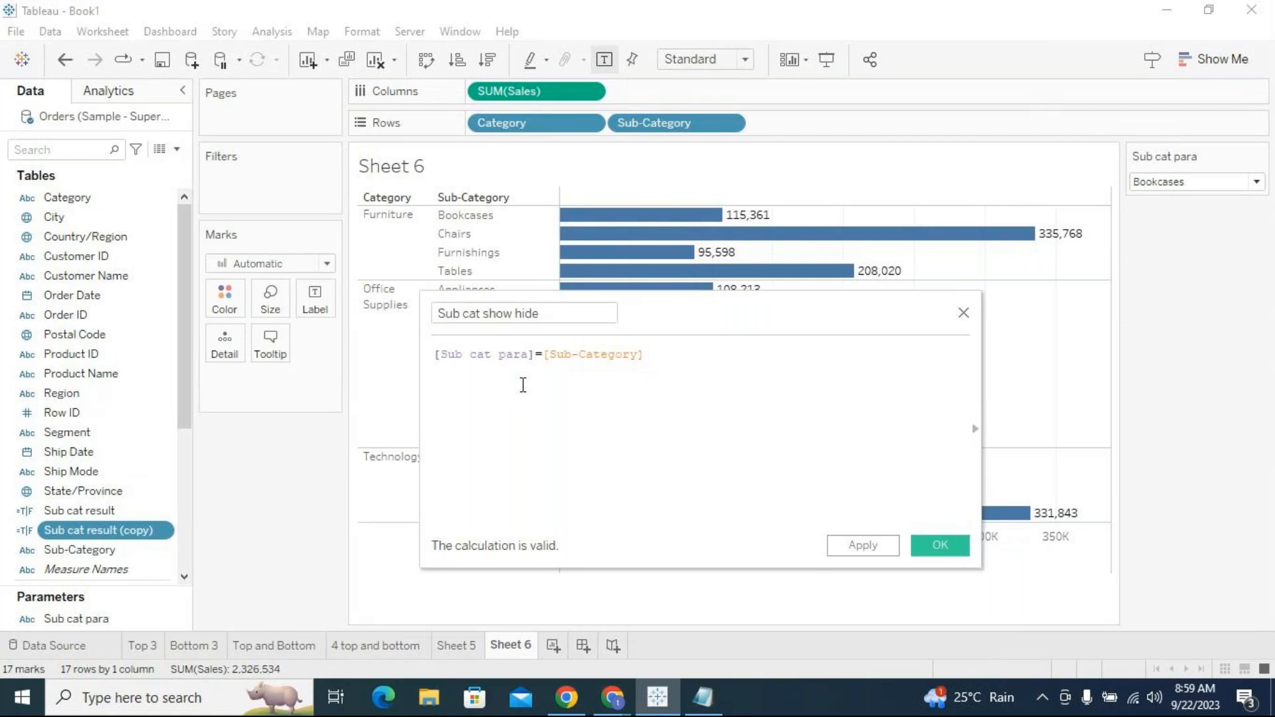
{"action": "type", "text": "if"}
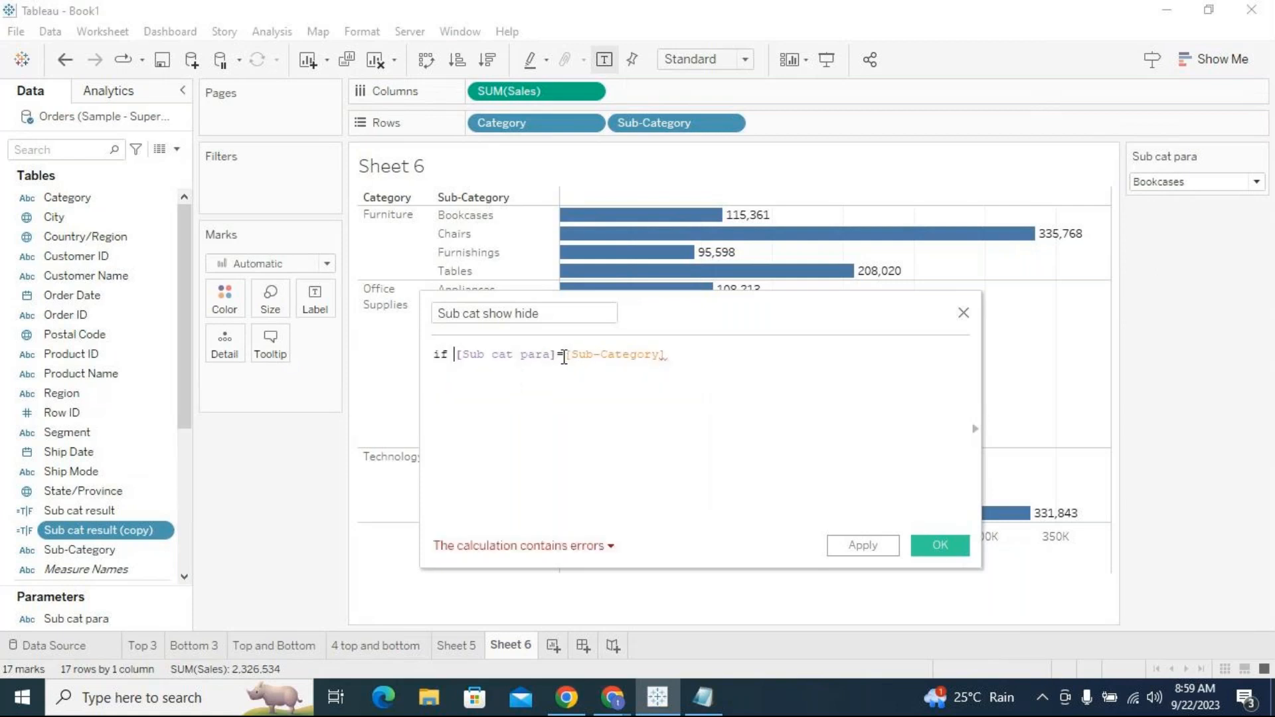
{"action": "left_click", "coordinate": [681, 359]}
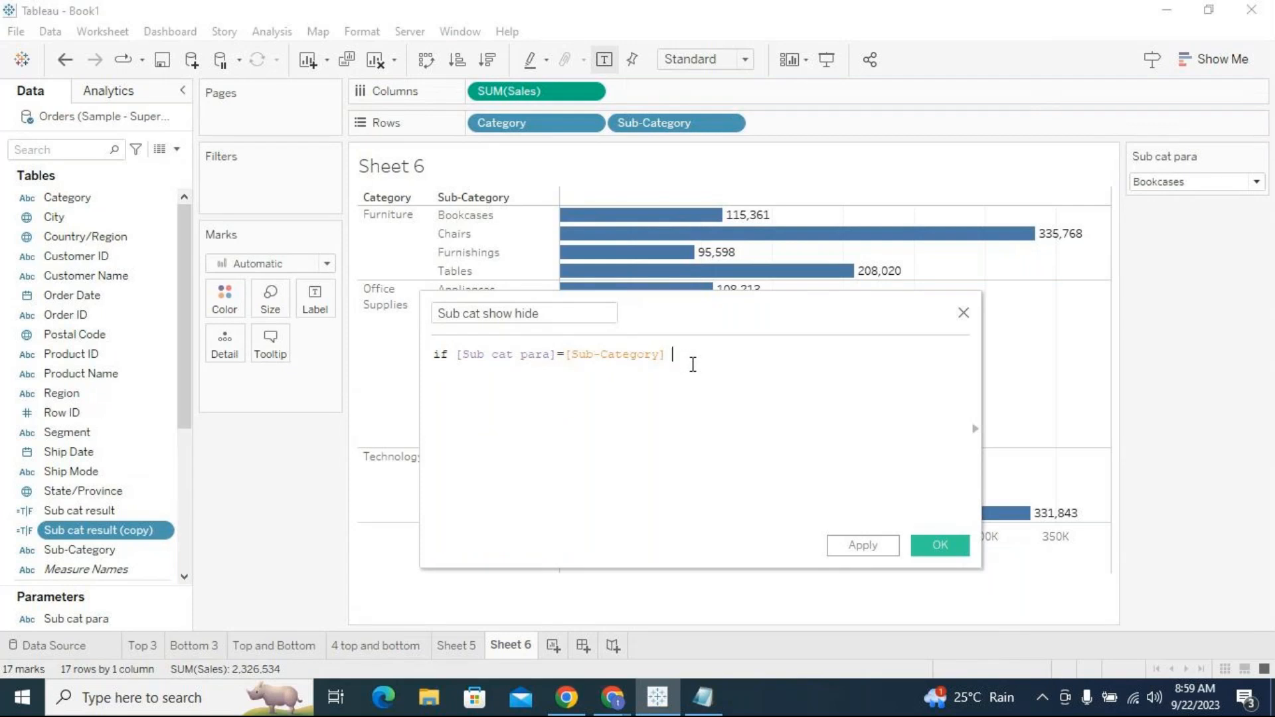
{"action": "type", "text": "THEN"}
{"action": "type", "text": " \"\""}
{"action": "type", "text": "Sh"}
{"action": "type", "text": "ow"}
{"action": "key", "text": "Return"}
{"action": "type", "text": "ELSE"}
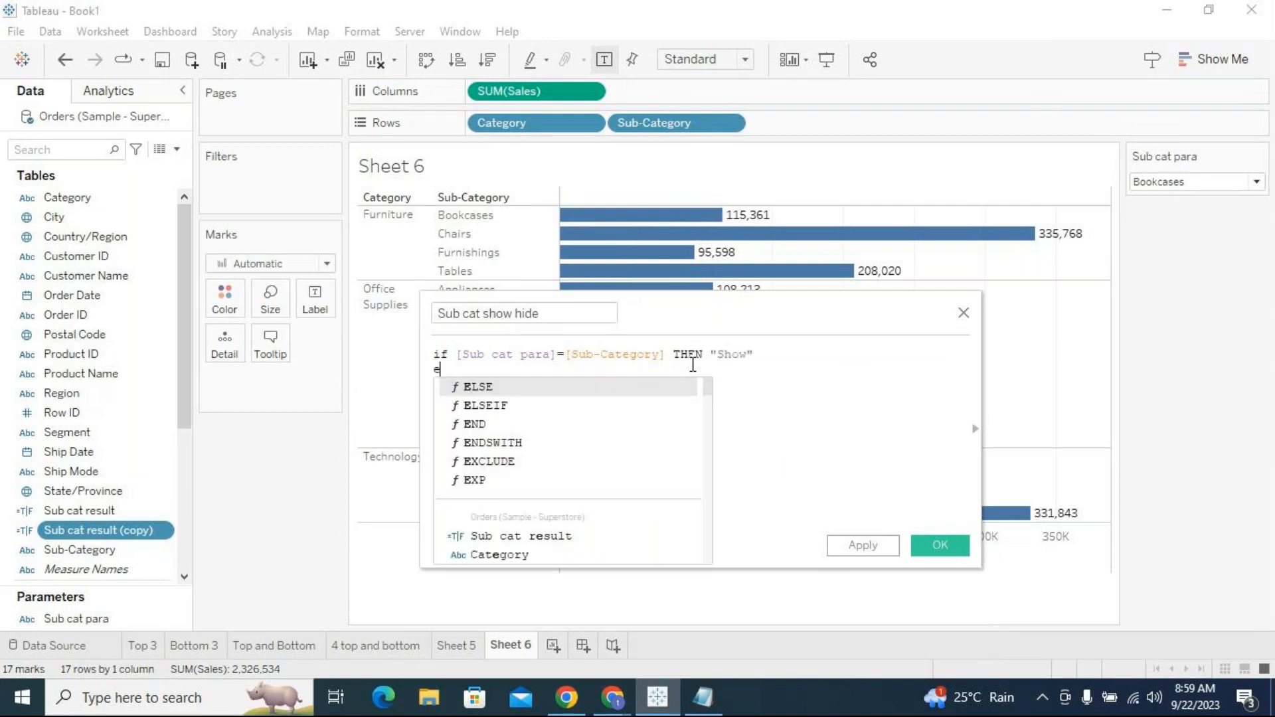
{"action": "type", "text": " \"\""}
{"action": "type", "text": "Hide"}
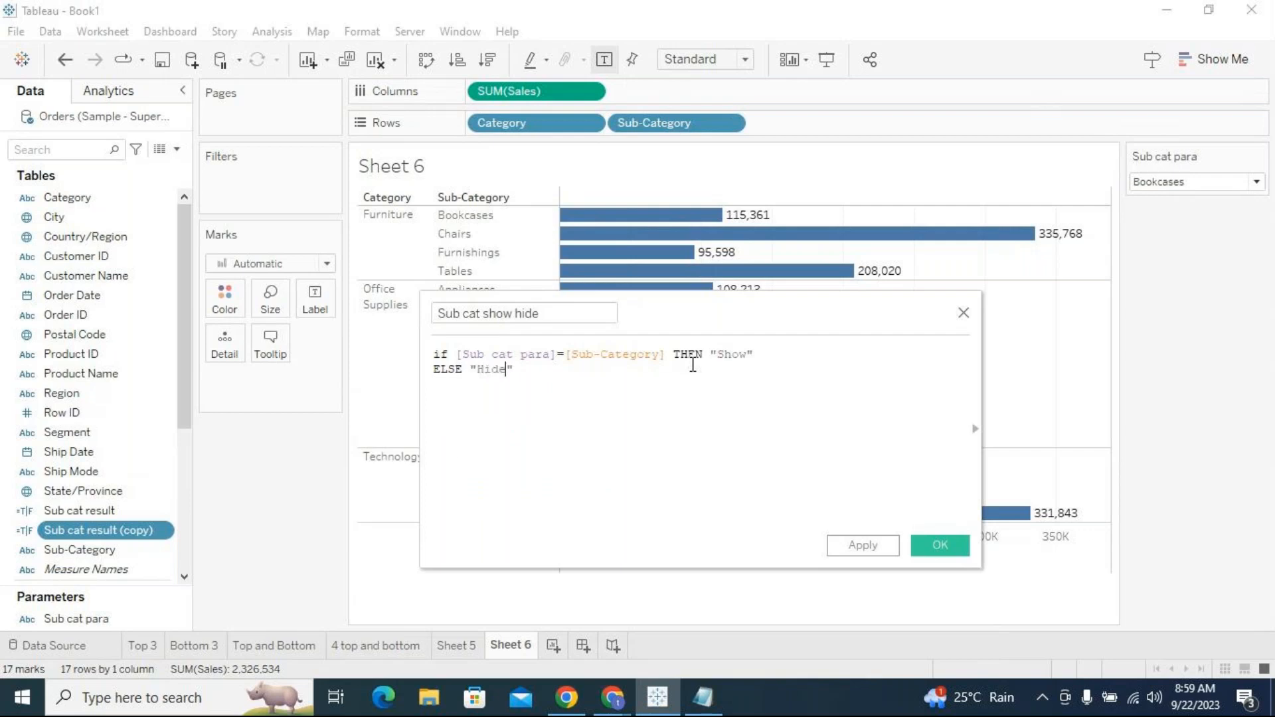
{"action": "key", "text": "Return"}
{"action": "type", "text": "END"}
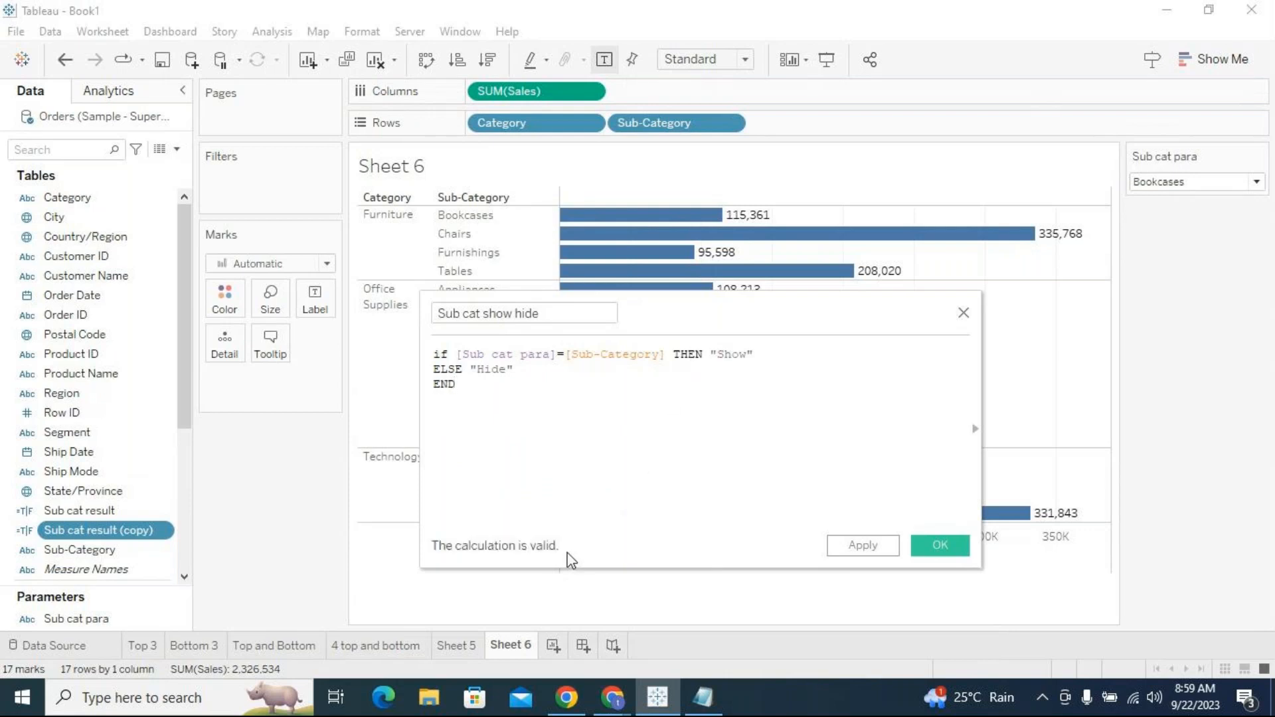
Remove the double quotes around Show and Hide and the D of END, and list the calculation errors.
{"action": "left_click", "coordinate": [718, 354]}
{"action": "key", "text": "BackSpace"}
{"action": "left_click", "coordinate": [769, 355]}
{"action": "key", "text": "BackSpace"}
{"action": "left_click", "coordinate": [489, 389]}
{"action": "key", "text": "BackSpace"}
{"action": "left_click", "coordinate": [476, 367]}
{"action": "key", "text": "BackSpace"}
{"action": "left_click", "coordinate": [537, 367]}
{"action": "key", "text": "BackSpace"}
{"action": "left_click", "coordinate": [584, 461]}
{"action": "left_click_drag", "start_coordinate": [648, 333], "coordinate": [632, 217]}
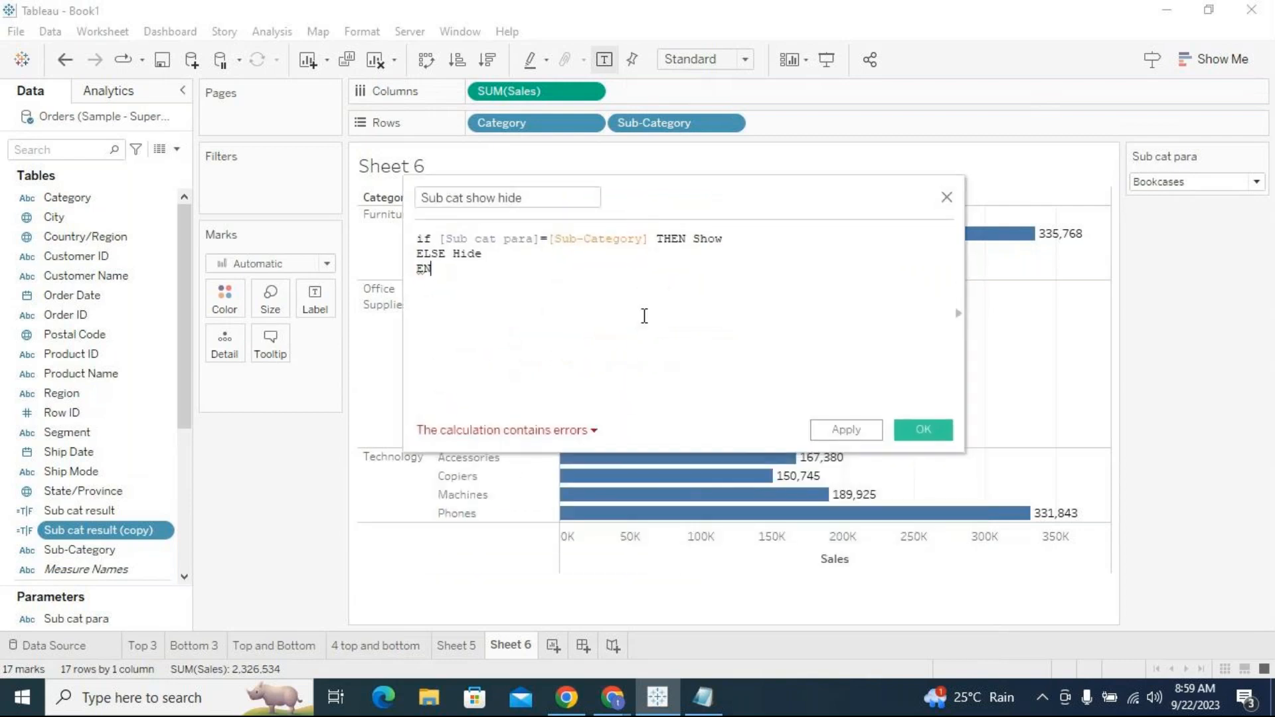
{"action": "left_click", "coordinate": [579, 436]}
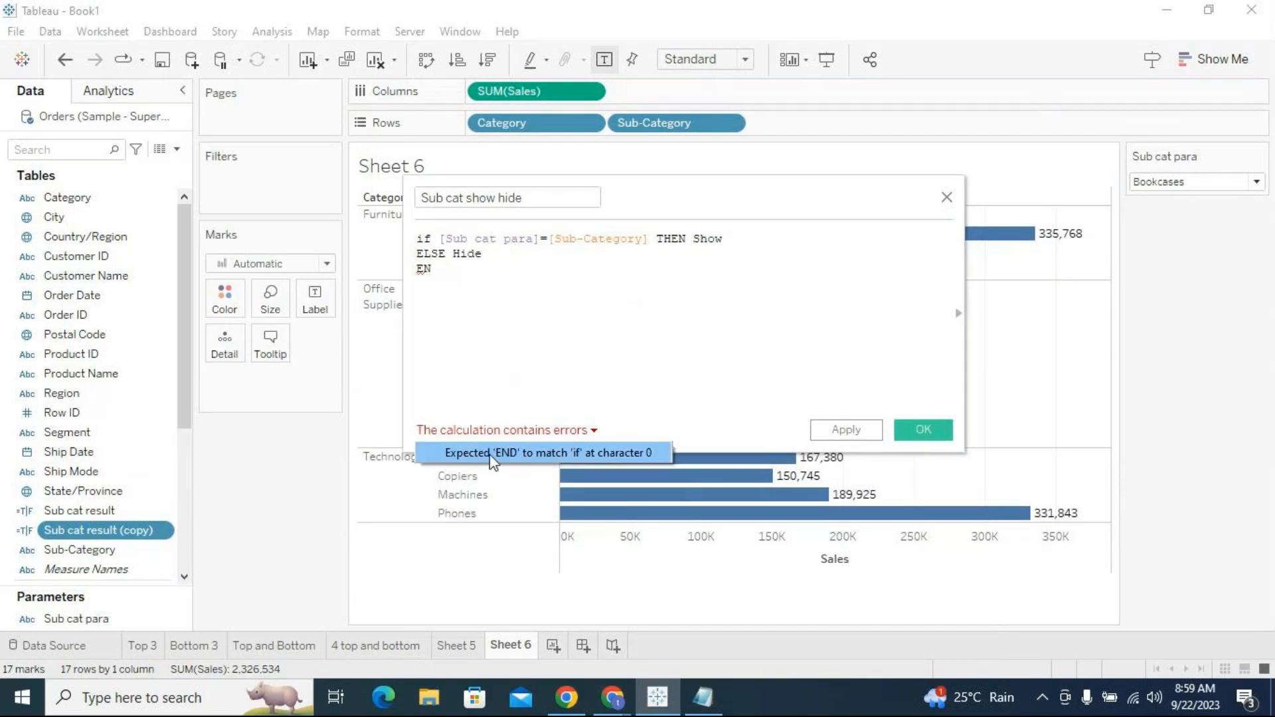
Complete the END keyword again and list the remaining errors of the calculation.
{"action": "left_click", "coordinate": [453, 278]}
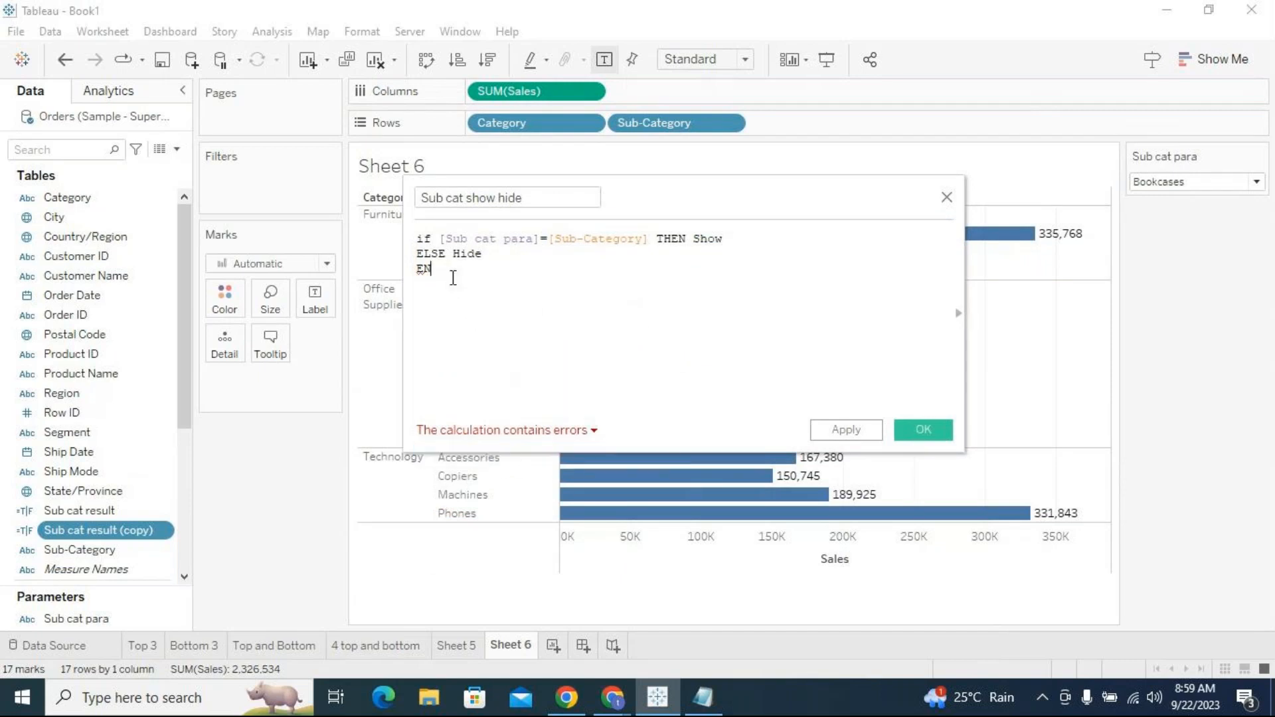
{"action": "type", "text": "d"}
{"action": "left_click", "coordinate": [519, 293]}
{"action": "left_click", "coordinate": [563, 433]}
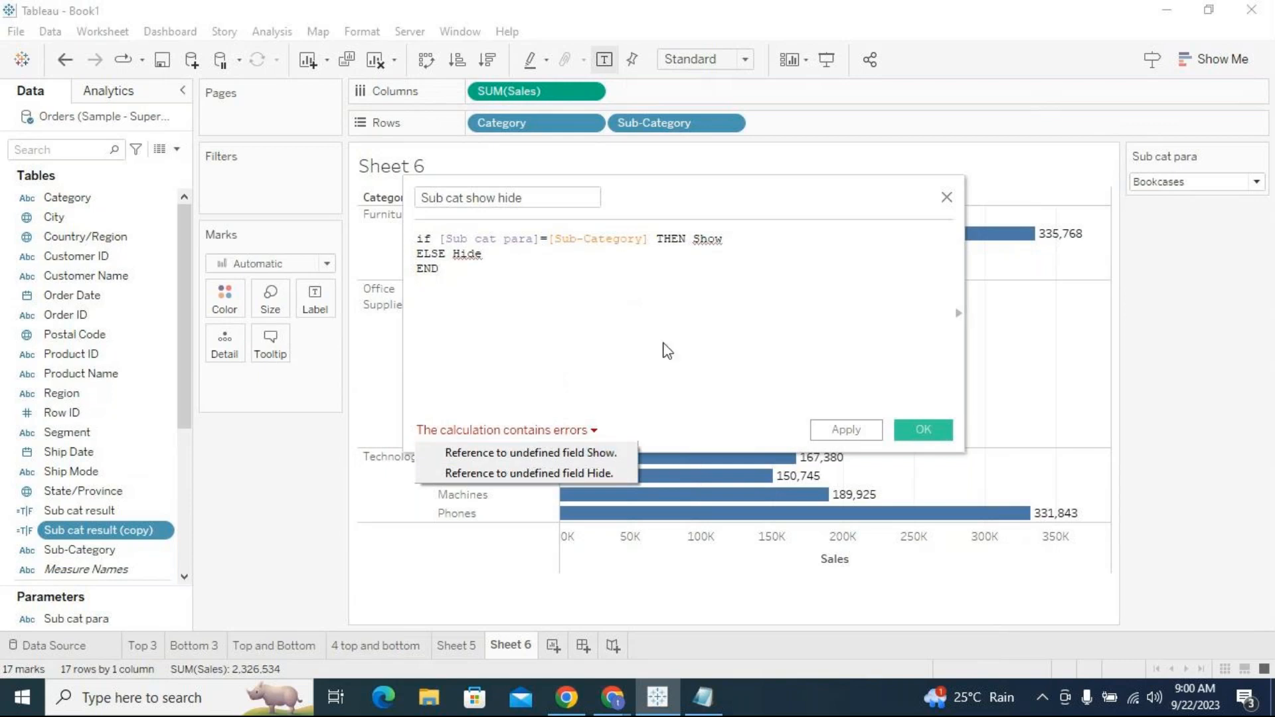
{"action": "left_click", "coordinate": [663, 350]}
Examine the Show value, the Sub-Category field and the Sub cat para reference in the formula.
{"action": "left_click_drag", "start_coordinate": [694, 240], "coordinate": [715, 242]}
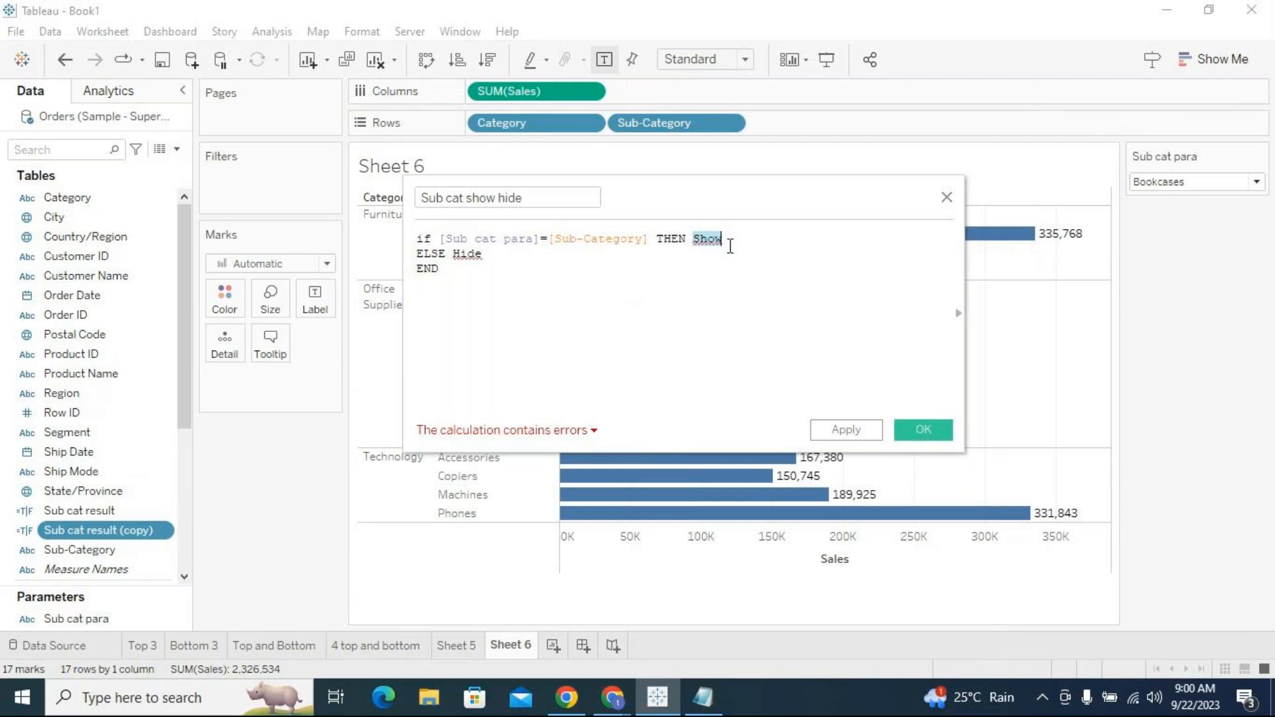
{"action": "left_click_drag", "start_coordinate": [732, 241], "coordinate": [697, 240]}
{"action": "left_click", "coordinate": [651, 305]}
{"action": "left_click_drag", "start_coordinate": [649, 240], "coordinate": [564, 240]}
{"action": "left_click_drag", "start_coordinate": [553, 240], "coordinate": [549, 240]}
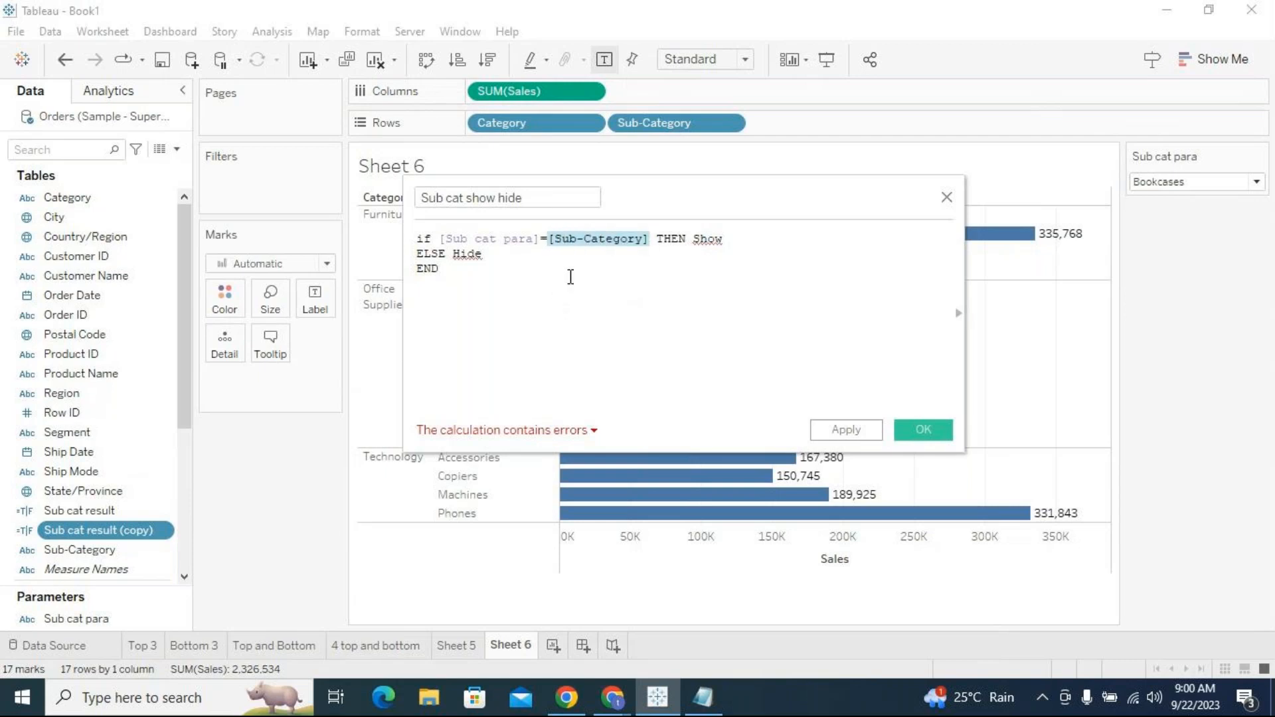
{"action": "left_click_drag", "start_coordinate": [554, 244], "coordinate": [644, 240]}
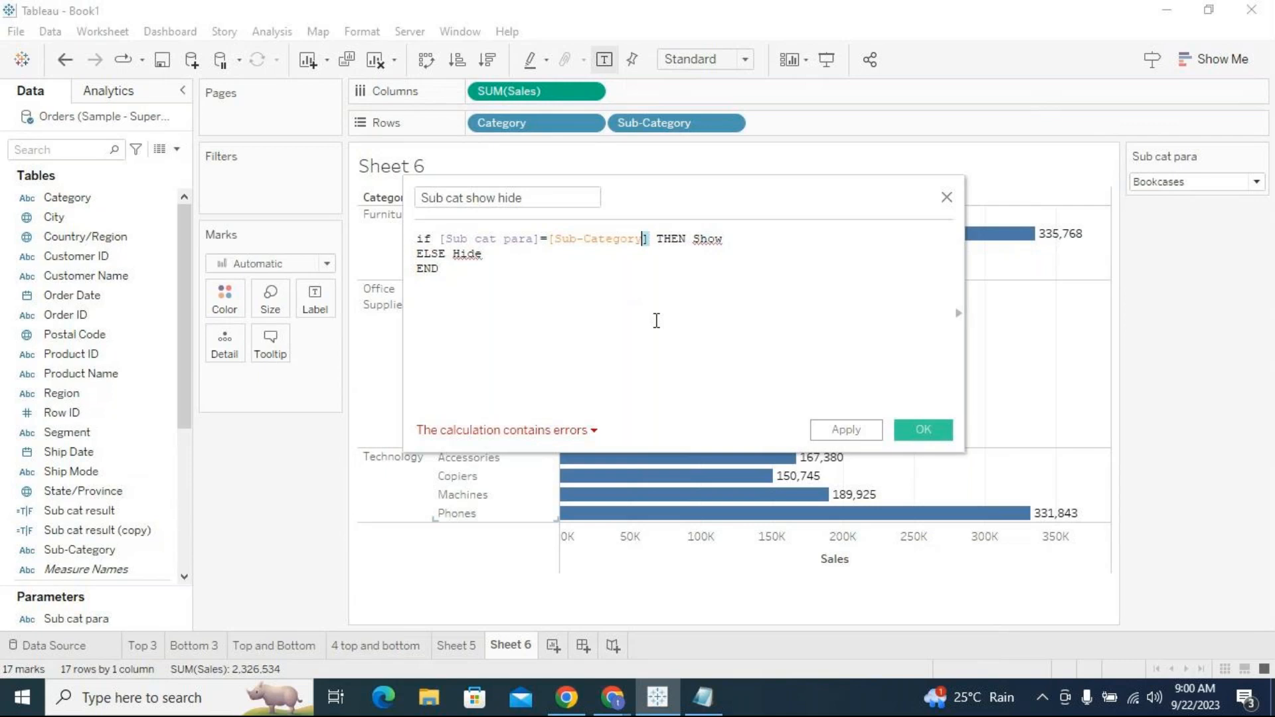
{"action": "left_click_drag", "start_coordinate": [534, 239], "coordinate": [450, 240]}
{"action": "left_click", "coordinate": [481, 284]}
Enclose Show and Hide in single quotes and save the Sub cat show hide calculation.
{"action": "double_click", "coordinate": [710, 239]}
{"action": "key", "text": "Left"}
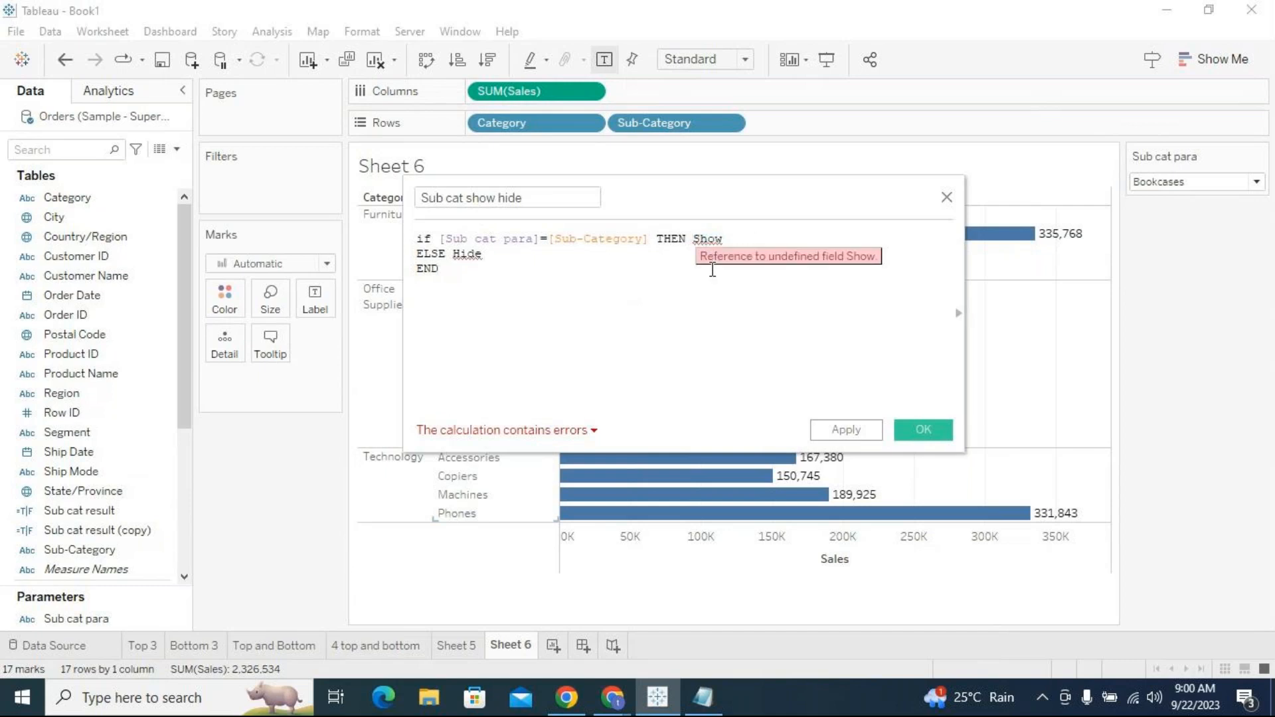
{"action": "type", "text": "'"}
{"action": "key", "text": "End"}
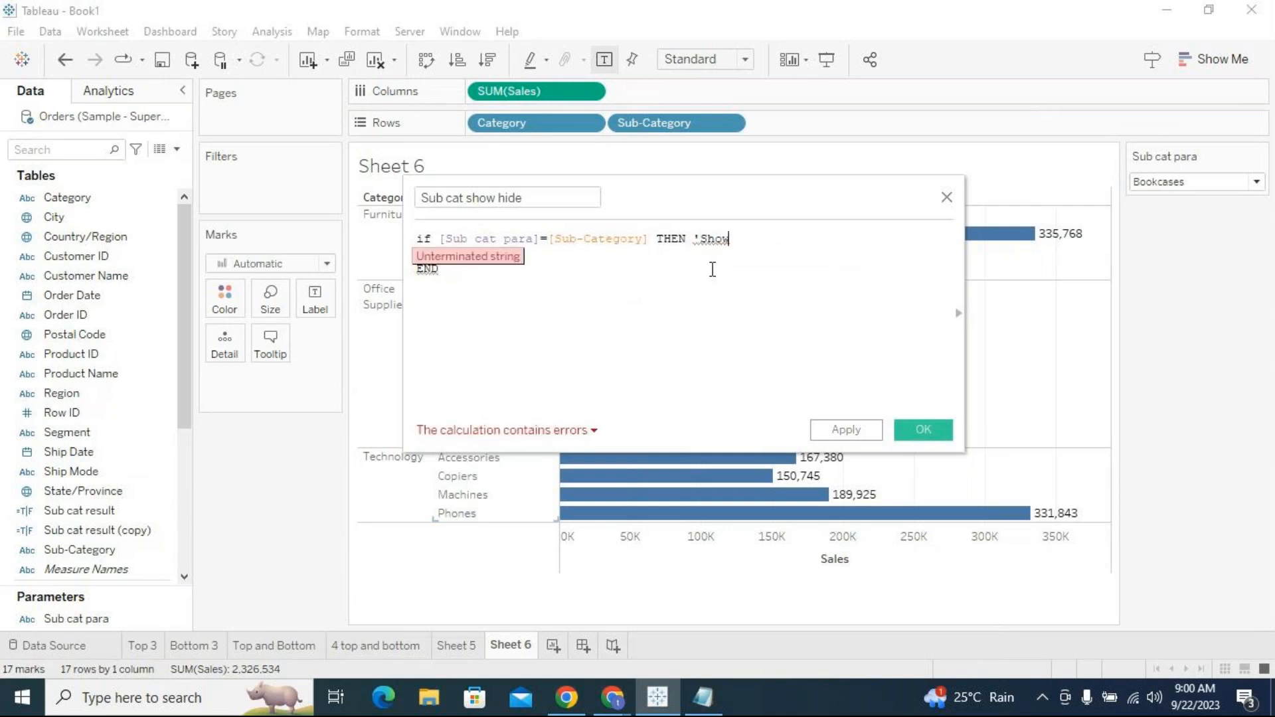
{"action": "type", "text": "'"}
{"action": "left_click", "coordinate": [447, 253]}
{"action": "type", "text": "'"}
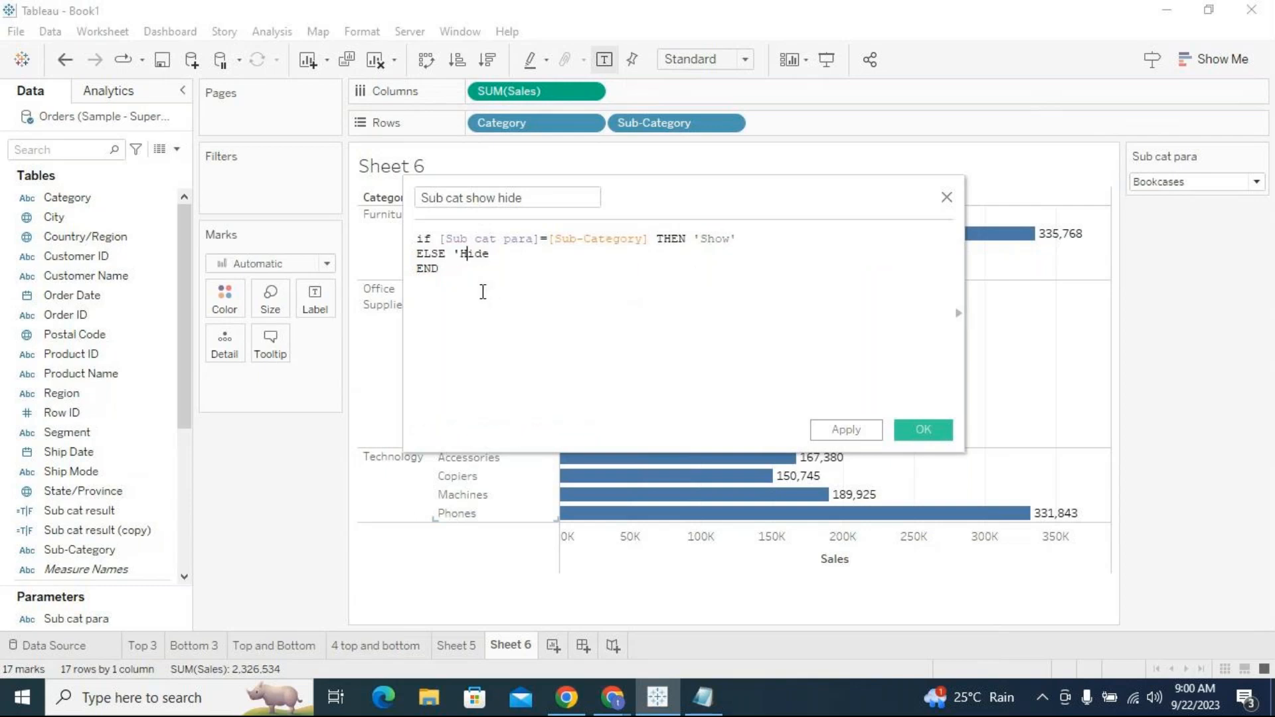
{"action": "key", "text": "End"}
{"action": "type", "text": "'"}
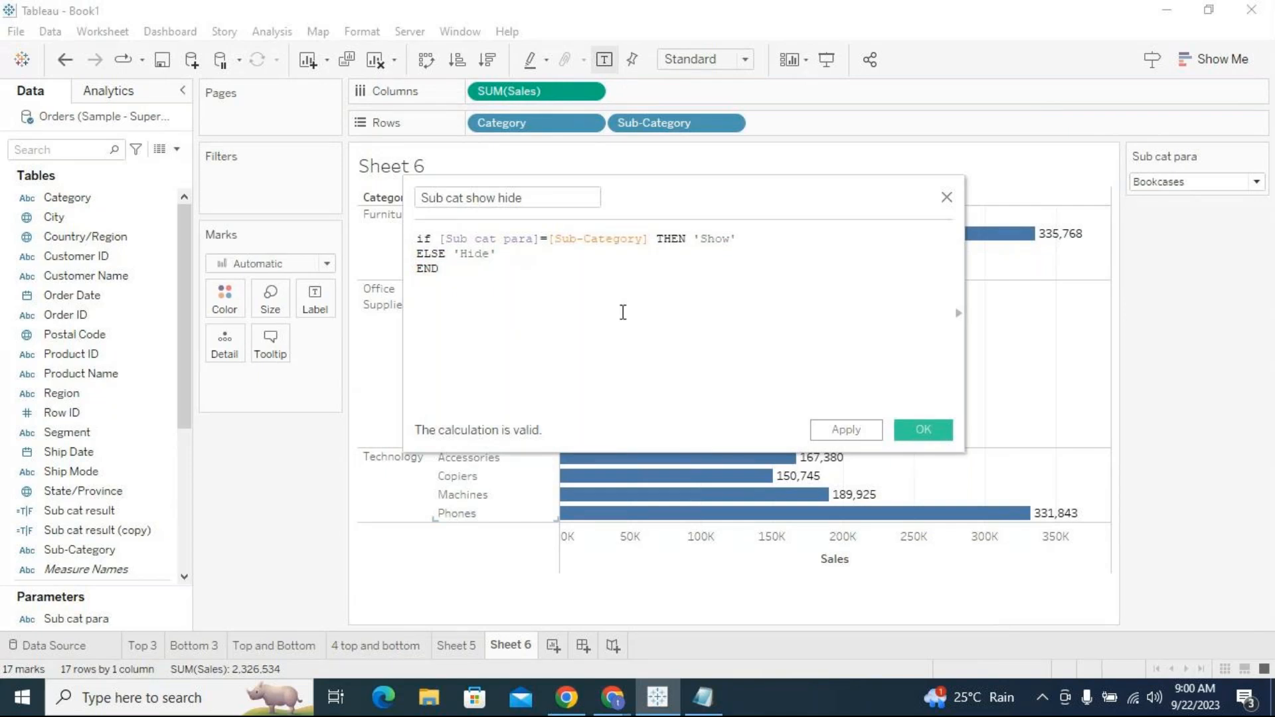
{"action": "left_click", "coordinate": [694, 239]}
{"action": "left_click", "coordinate": [521, 257]}
{"action": "left_click", "coordinate": [857, 431]}
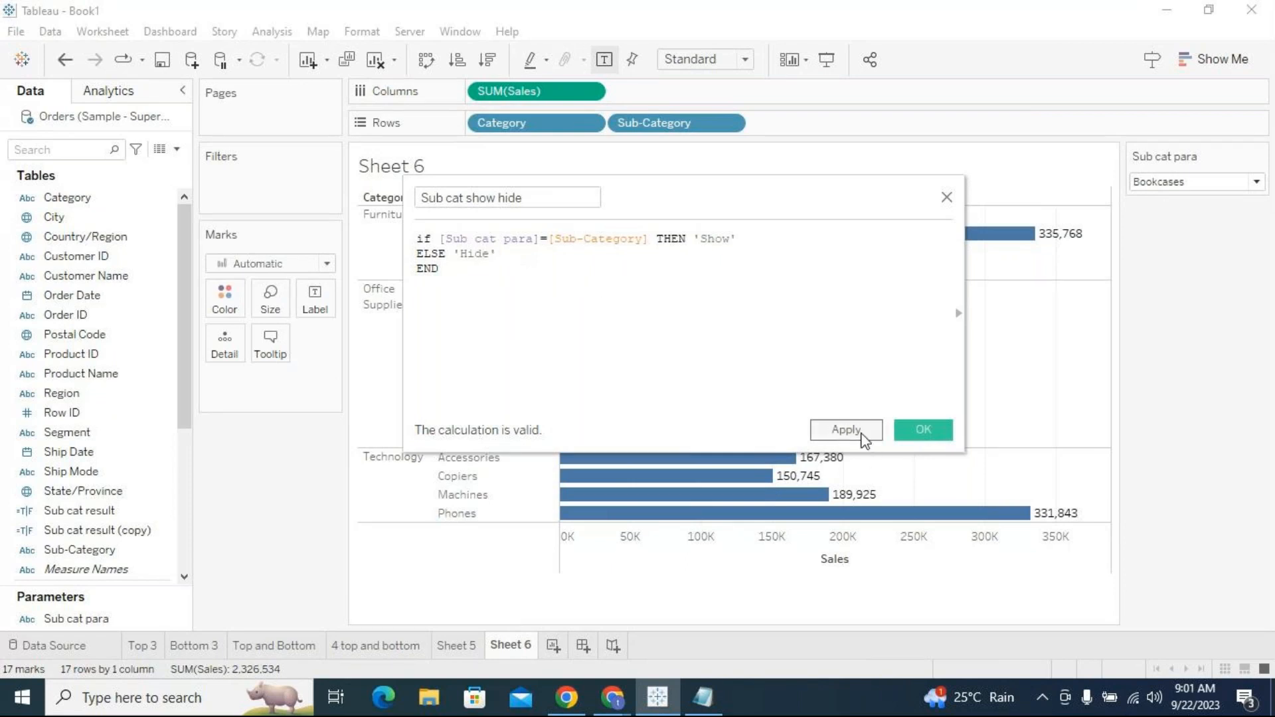
{"action": "left_click", "coordinate": [922, 430]}
Add the Sub cat show hide field to the rows after Sub-Category.
{"action": "left_click", "coordinate": [110, 535]}
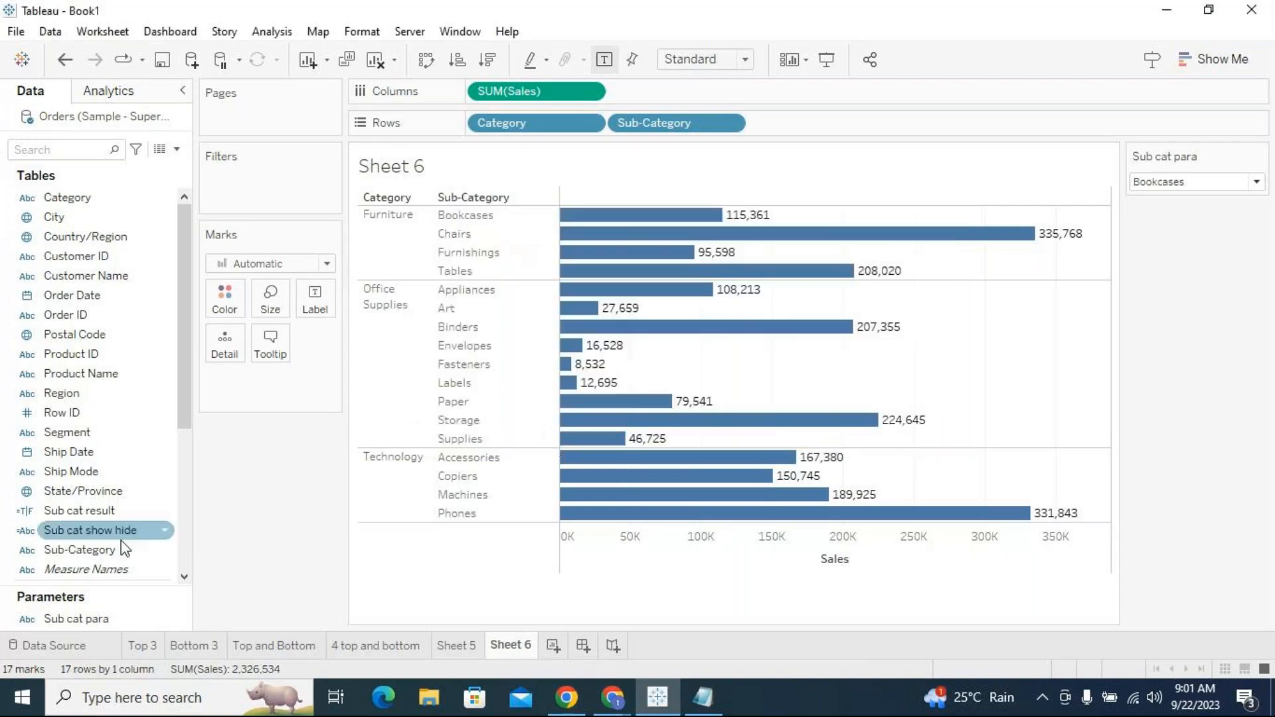
{"action": "left_click_drag", "start_coordinate": [110, 537], "coordinate": [816, 126]}
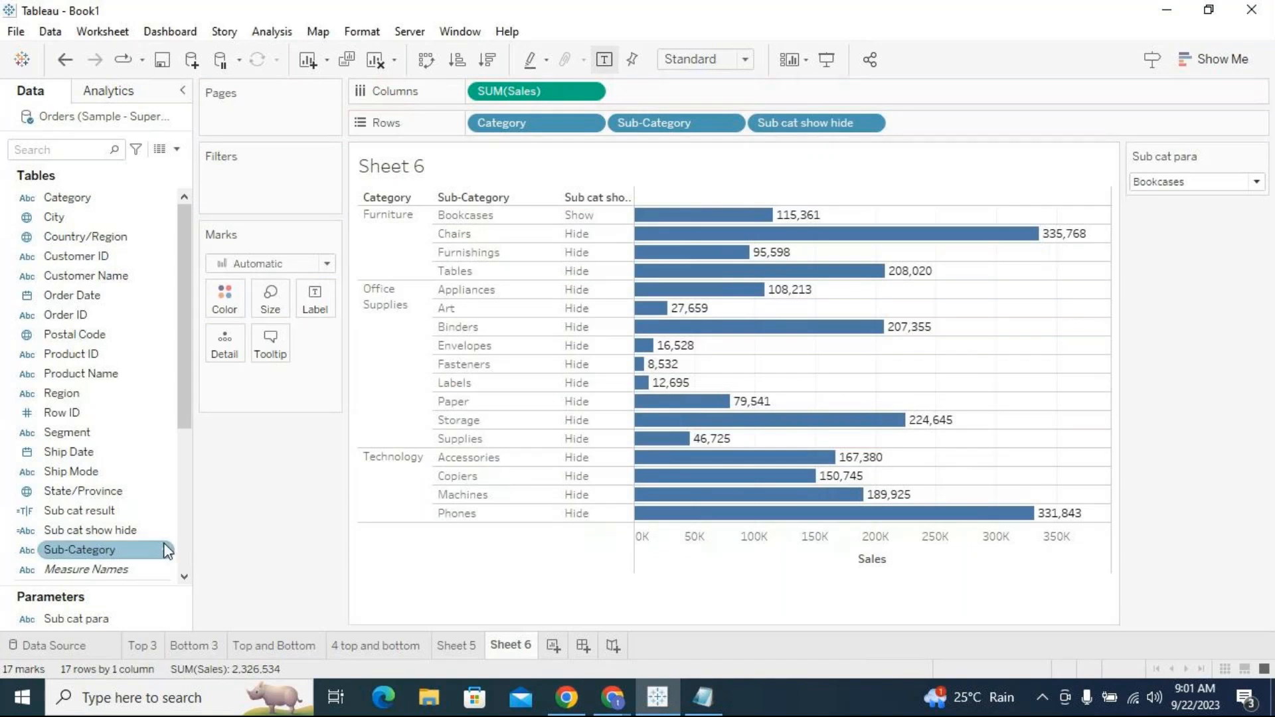
{"action": "left_click_drag", "start_coordinate": [178, 424], "coordinate": [185, 466]}
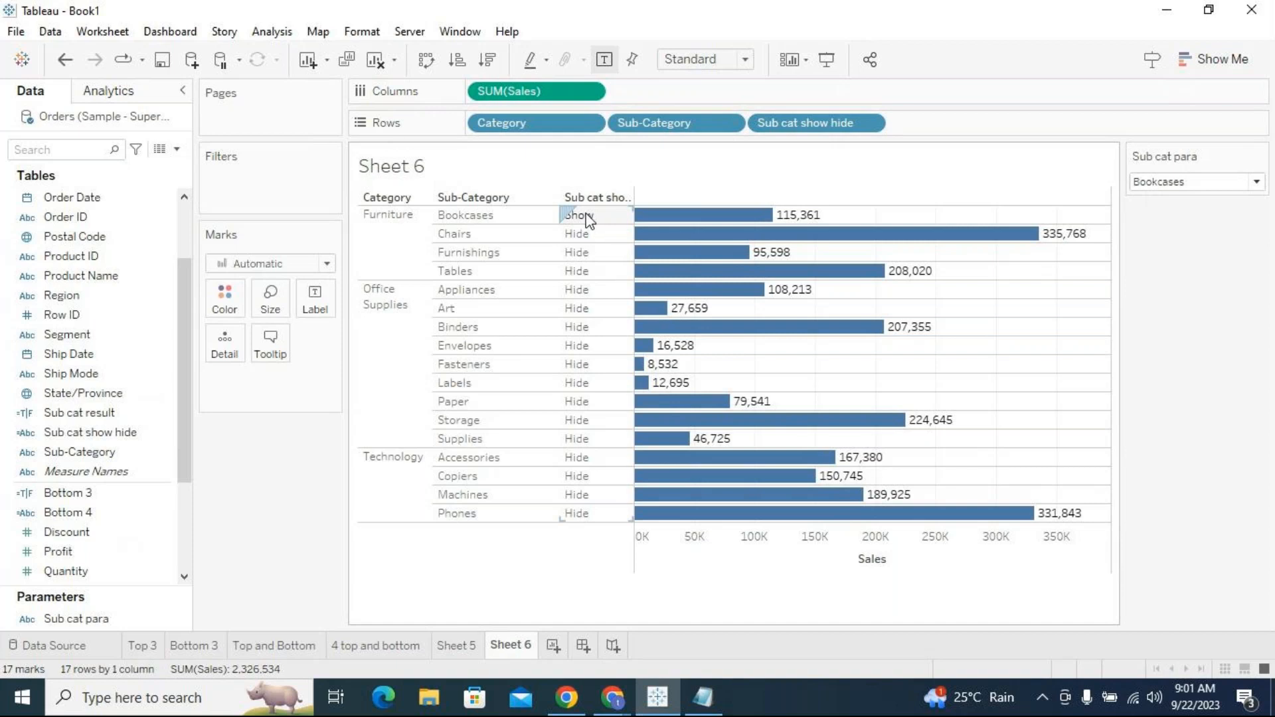
Move Sub cat show hide from the rows to the filters, keeping only Show.
{"action": "left_click_drag", "start_coordinate": [797, 124], "coordinate": [266, 183]}
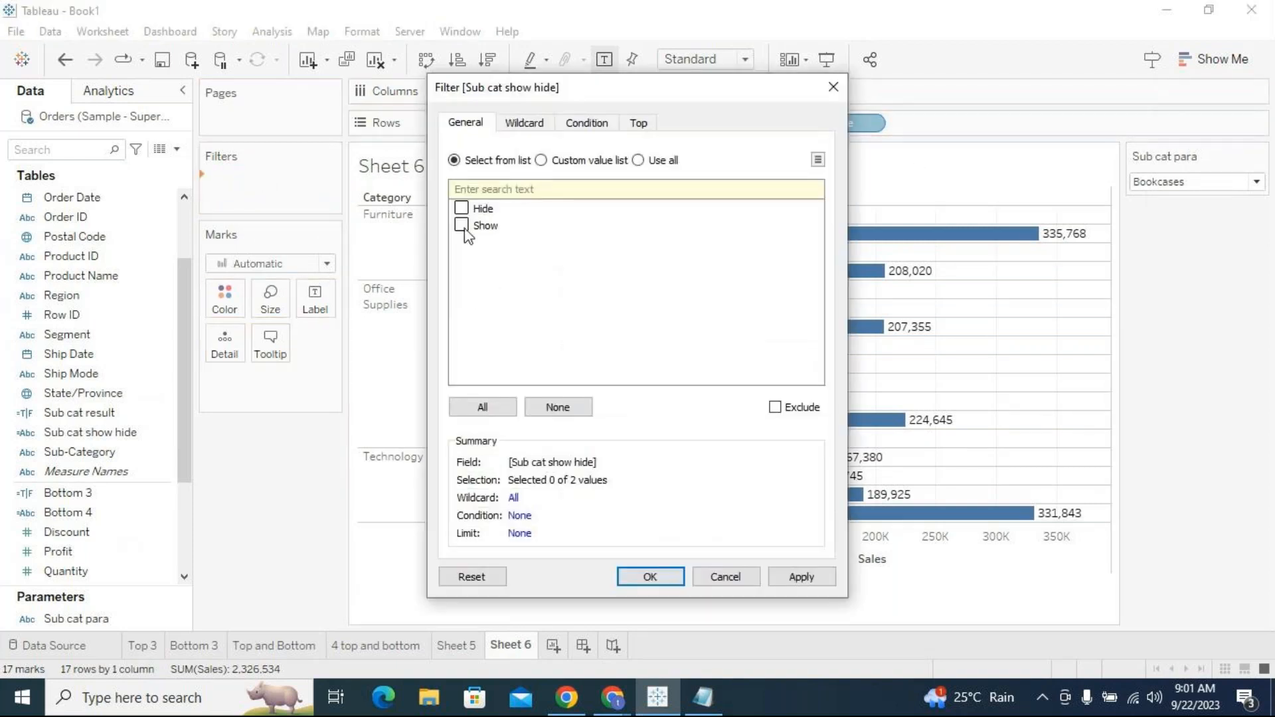
{"action": "left_click", "coordinate": [461, 225]}
{"action": "left_click", "coordinate": [649, 577]}
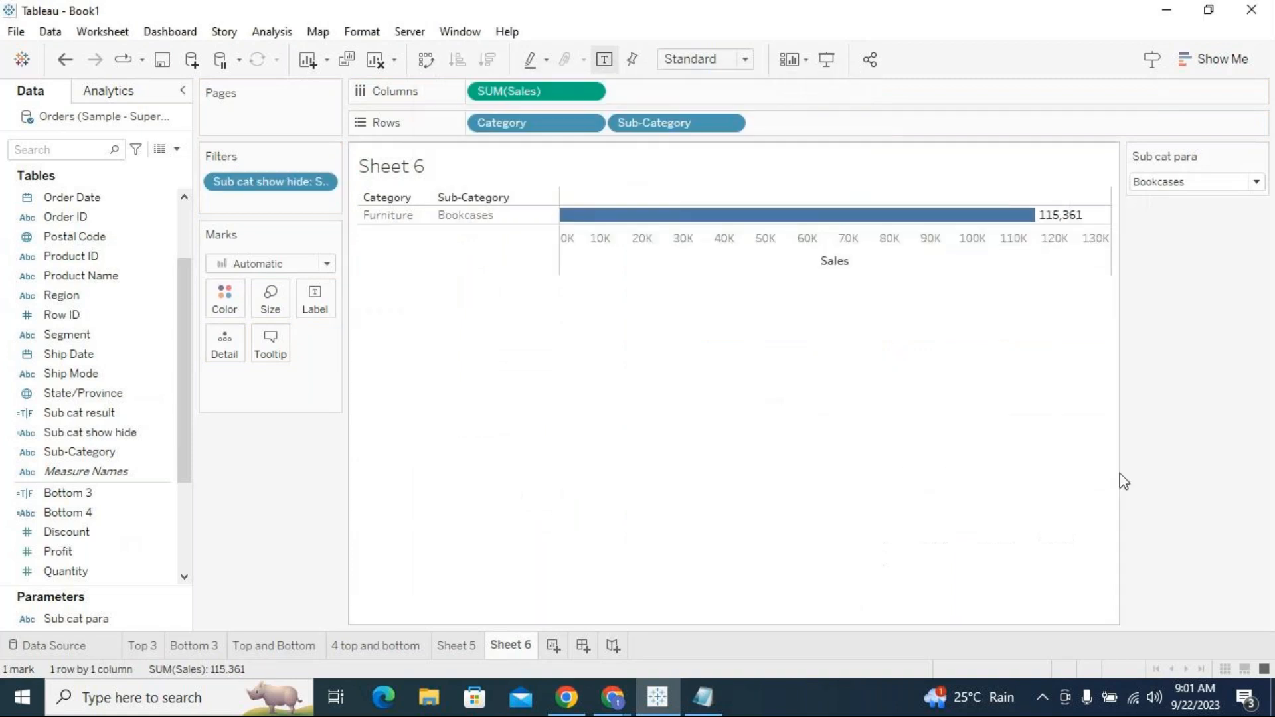
Test the filter by switching Sub cat para between sub-categories, ending with Machines.
{"action": "left_click", "coordinate": [1175, 186]}
{"action": "left_click", "coordinate": [1186, 279]}
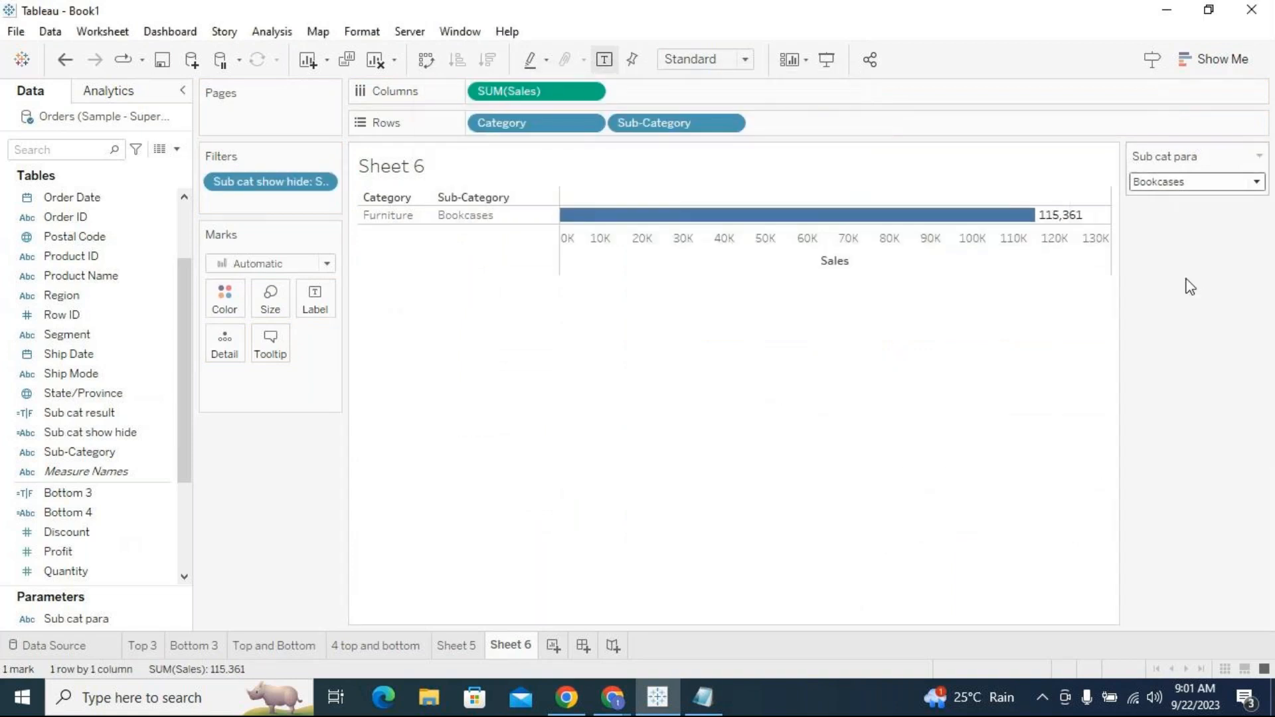
{"action": "left_click", "coordinate": [1174, 186]}
{"action": "left_click", "coordinate": [1181, 359]}
{"action": "left_click", "coordinate": [1184, 184]}
{"action": "left_click", "coordinate": [1176, 374]}
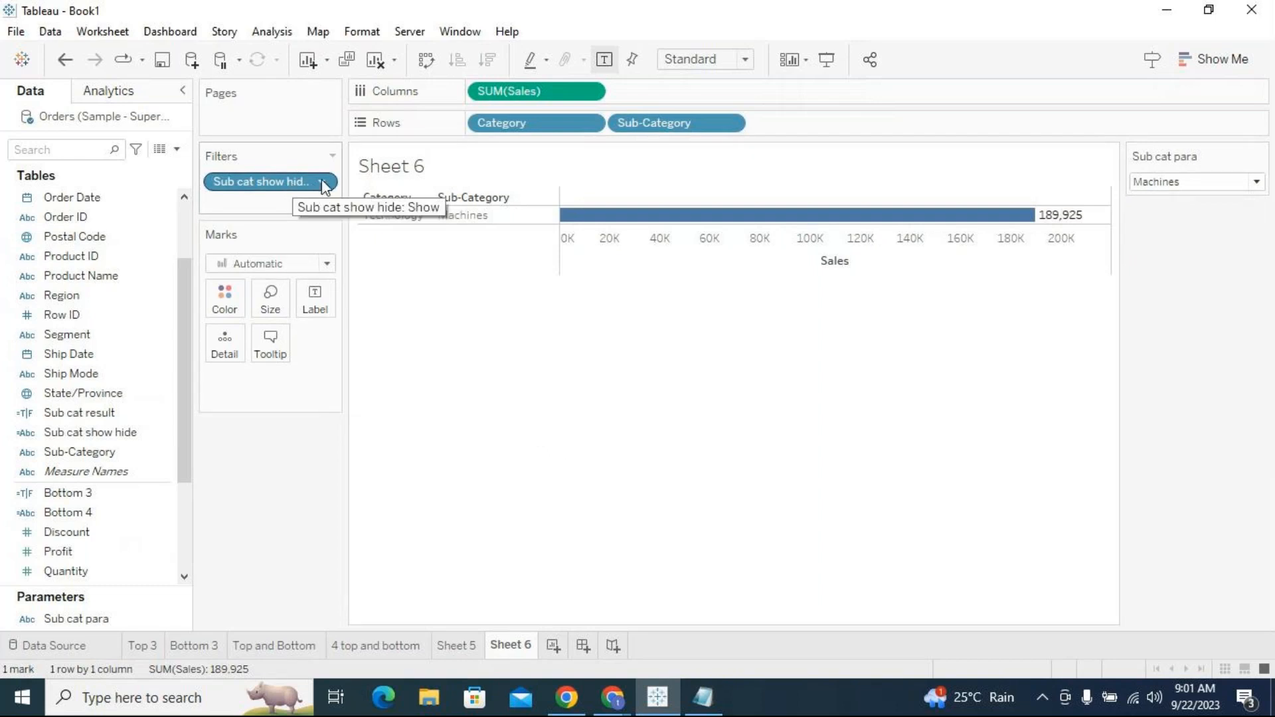
Duplicate Sheet 6 and remove the Sub cat show hide filter from the copy.
{"action": "right_click", "coordinate": [523, 647]}
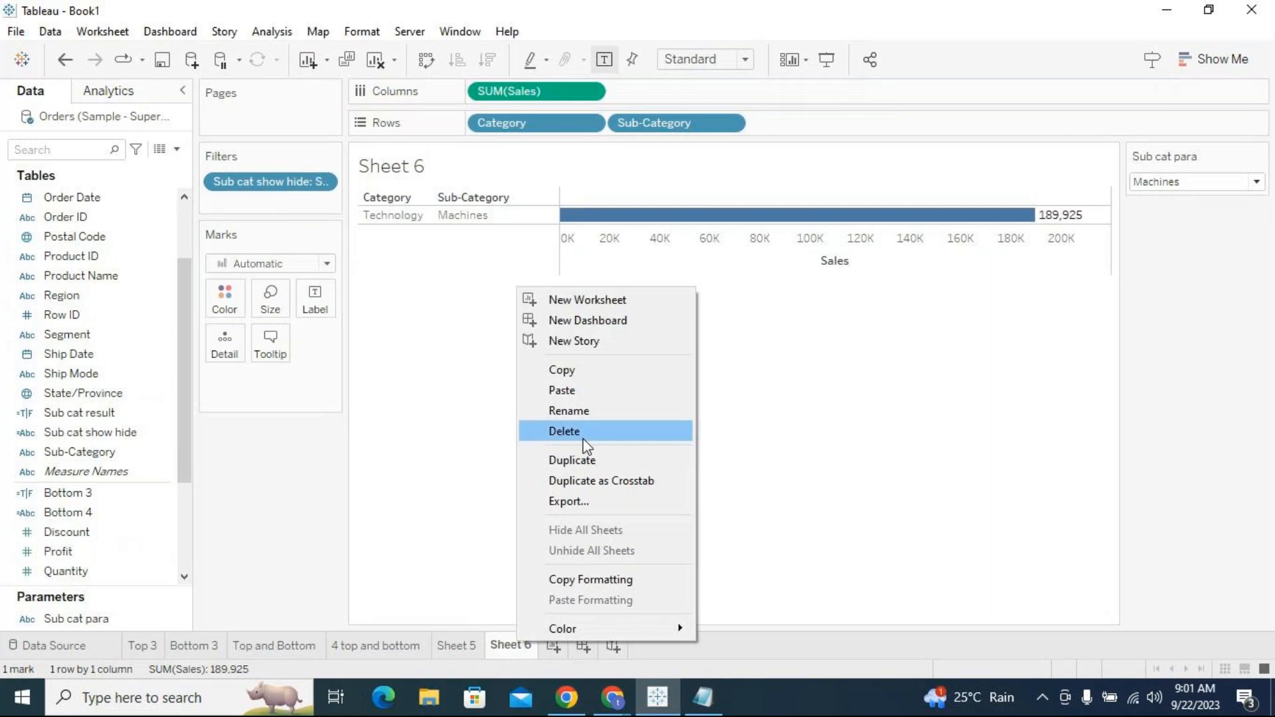
{"action": "left_click", "coordinate": [585, 461]}
{"action": "left_click_drag", "start_coordinate": [266, 181], "coordinate": [296, 518]}
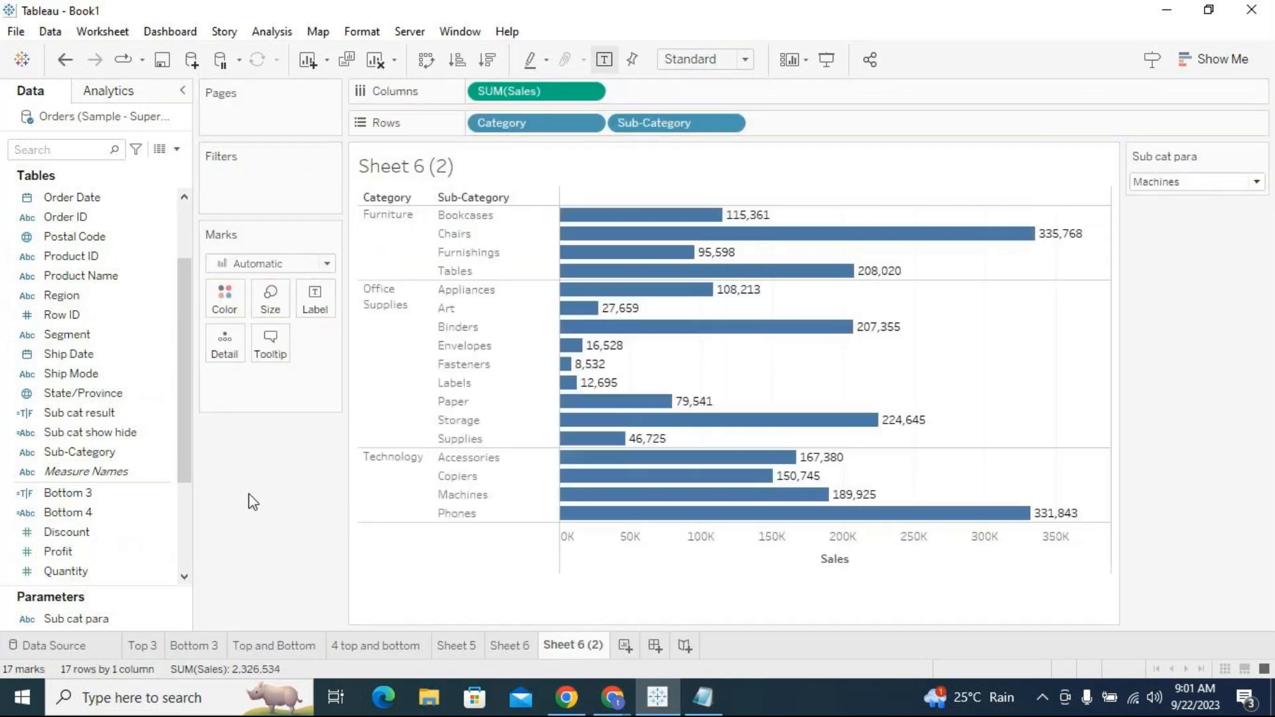
Duplicate the Sub cat show hide calculated field.
{"action": "left_click", "coordinate": [159, 416]}
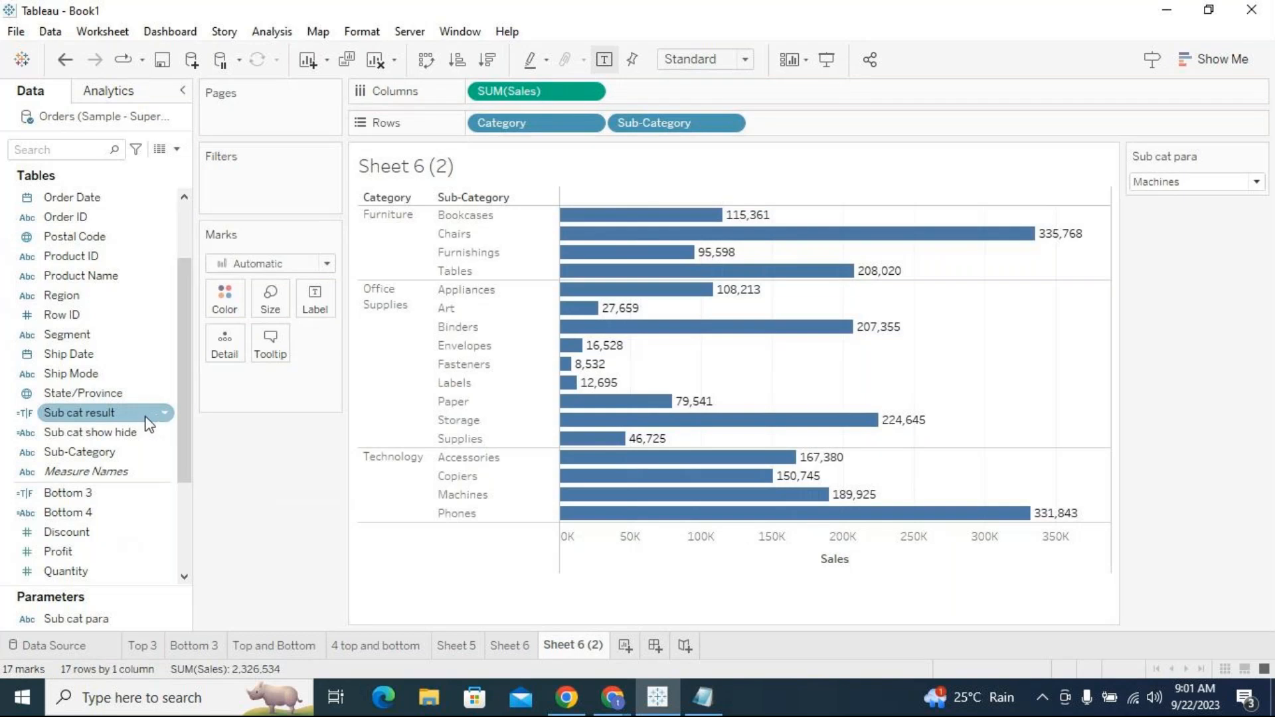
{"action": "left_click", "coordinate": [103, 437]}
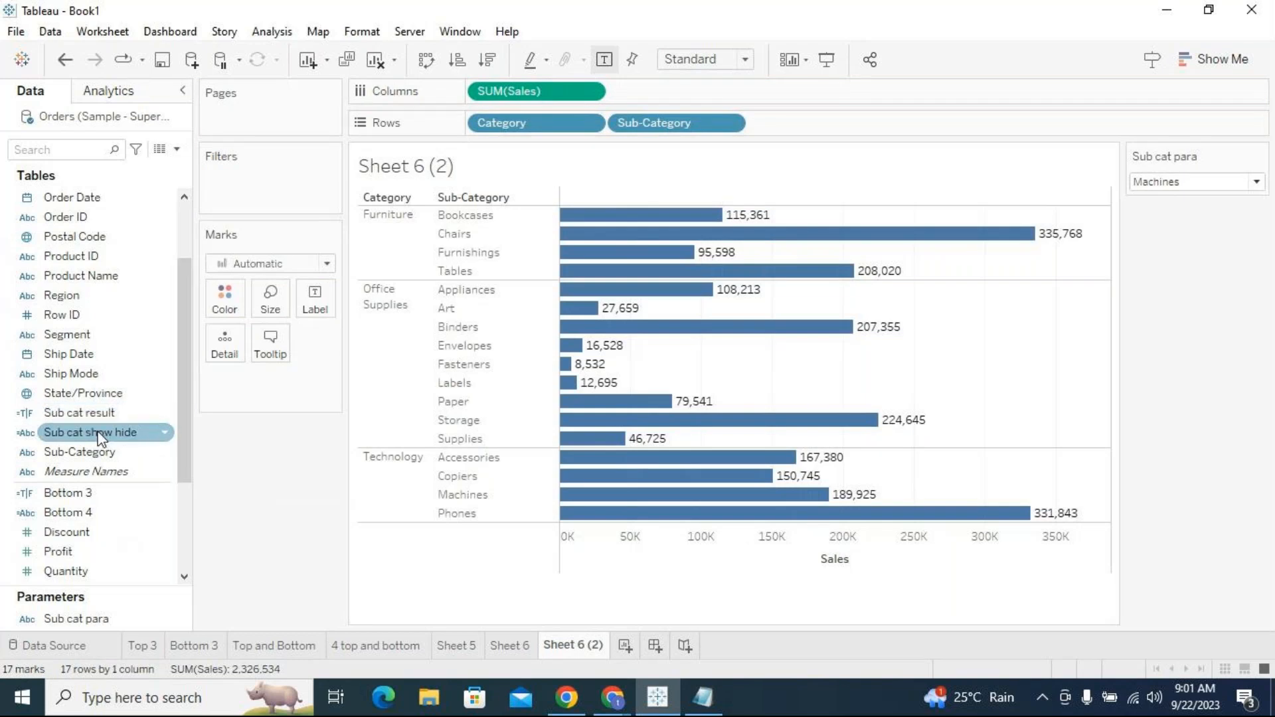
{"action": "left_click", "coordinate": [165, 433]}
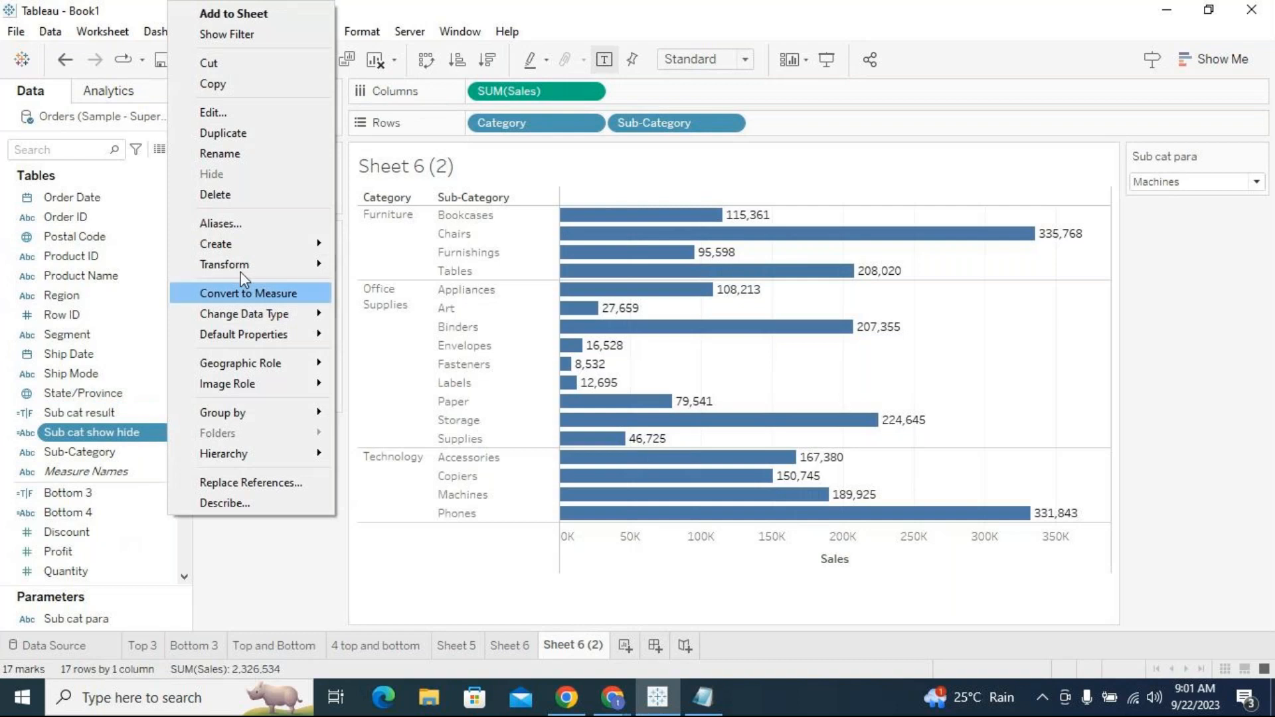
{"action": "left_click", "coordinate": [213, 140]}
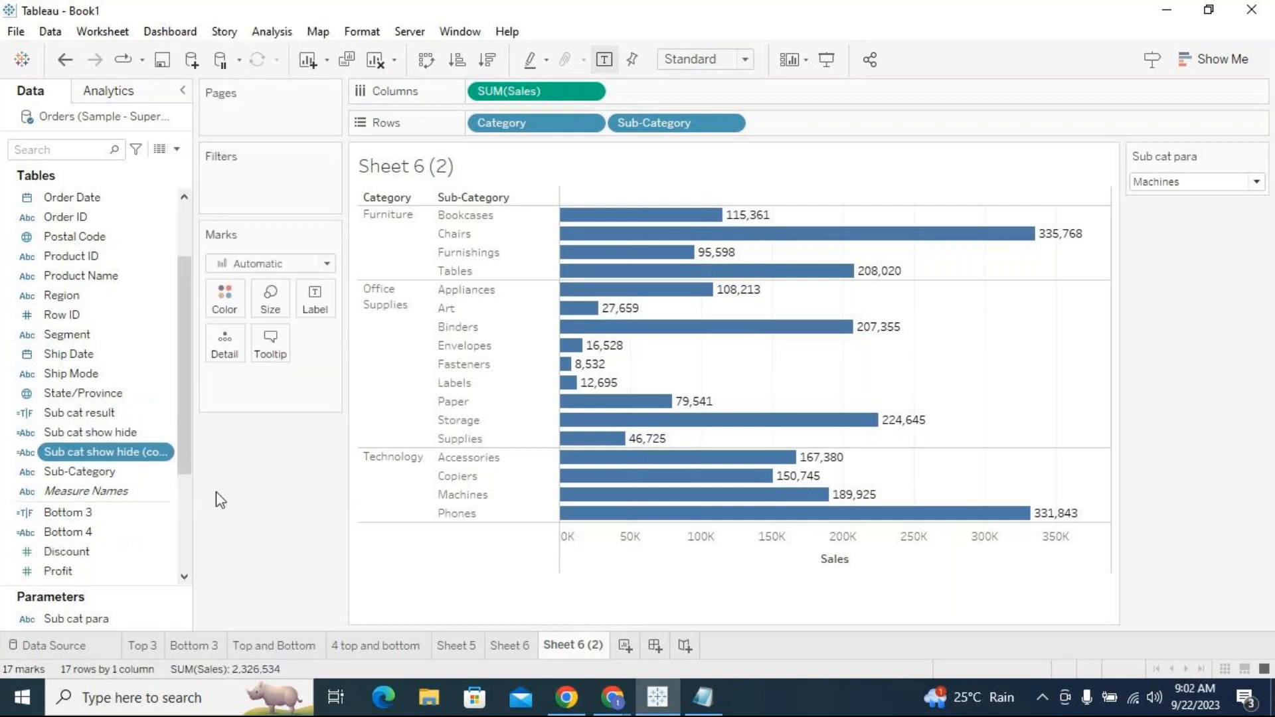
Open the copied Sub cat show hide calculation for editing and rename it as Sub cat custom result.
{"action": "left_click", "coordinate": [165, 453]}
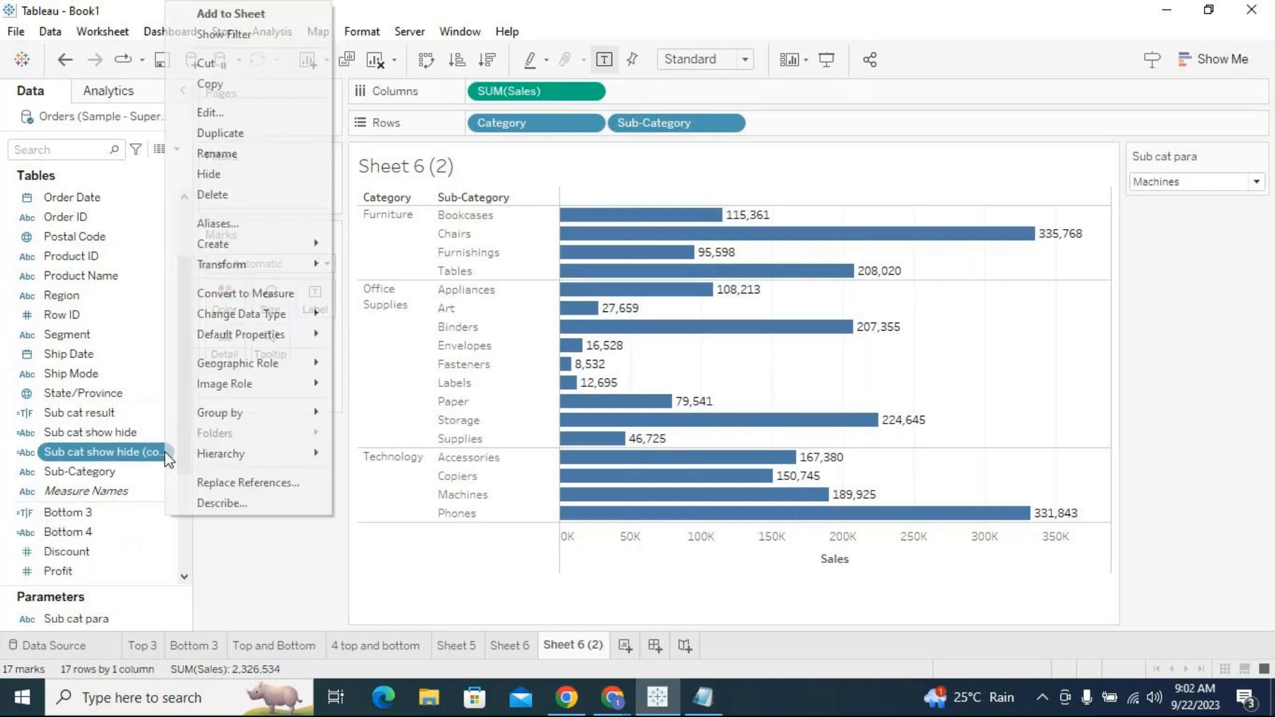
{"action": "left_click", "coordinate": [233, 110]}
{"action": "left_click_drag", "start_coordinate": [683, 191], "coordinate": [734, 332]}
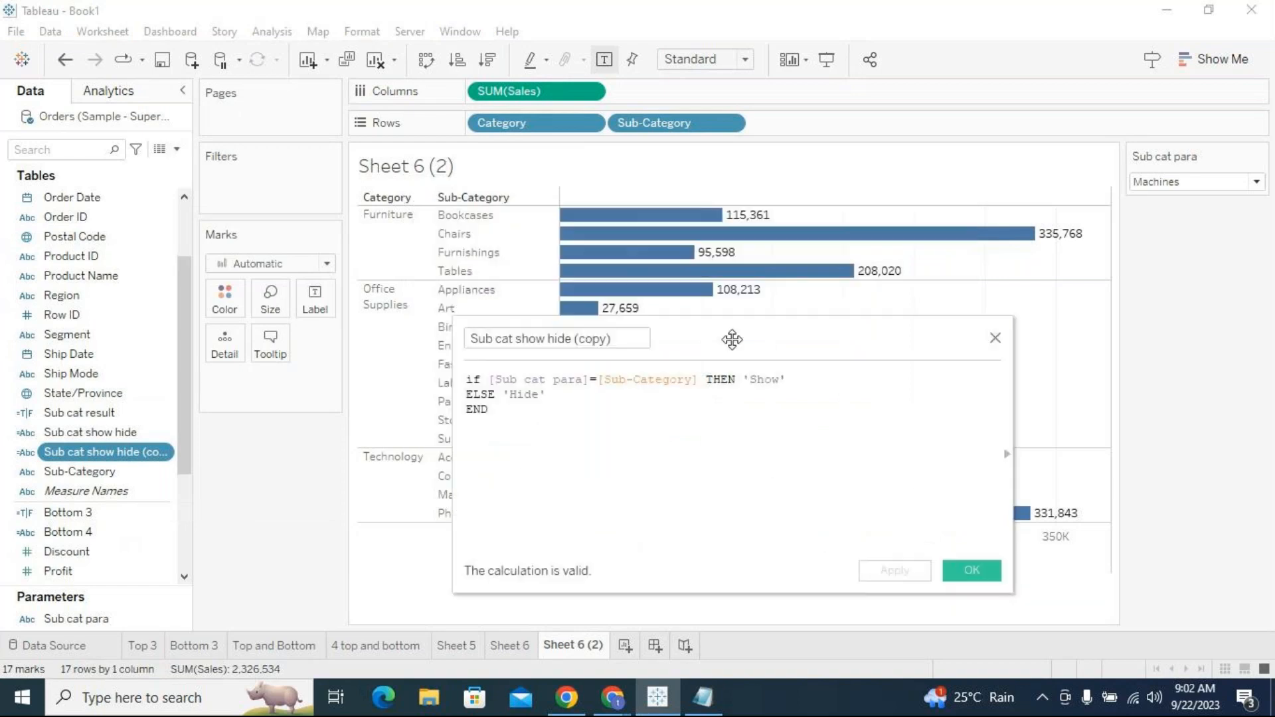
{"action": "left_click_drag", "start_coordinate": [629, 335], "coordinate": [520, 338]}
{"action": "key", "text": "BackSpace"}
{"action": "type", "text": "custom result"}
Change the formula's THEN output to 'Prem' and its ELSE output to 'Tableau', and save the calculation.
{"action": "left_click", "coordinate": [686, 458]}
{"action": "double_click", "coordinate": [765, 379]}
{"action": "type", "text": "Prem"}
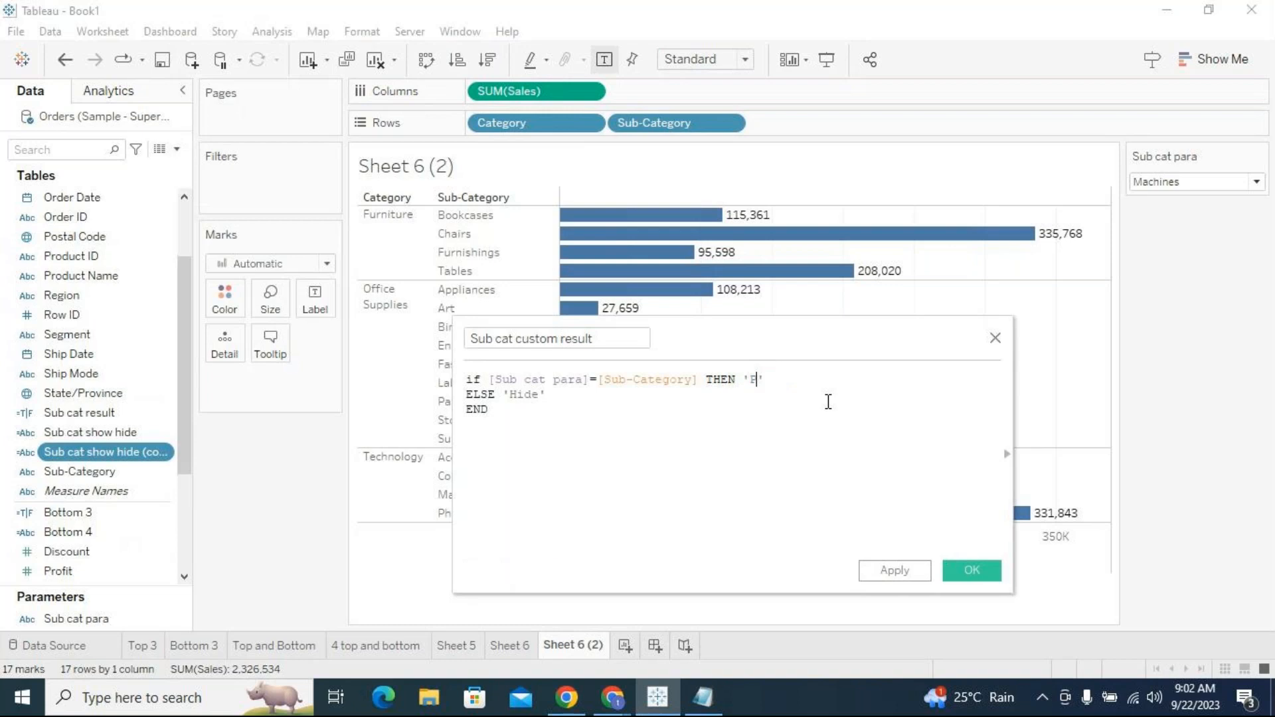
{"action": "double_click", "coordinate": [523, 393]}
{"action": "type", "text": "Iableau"}
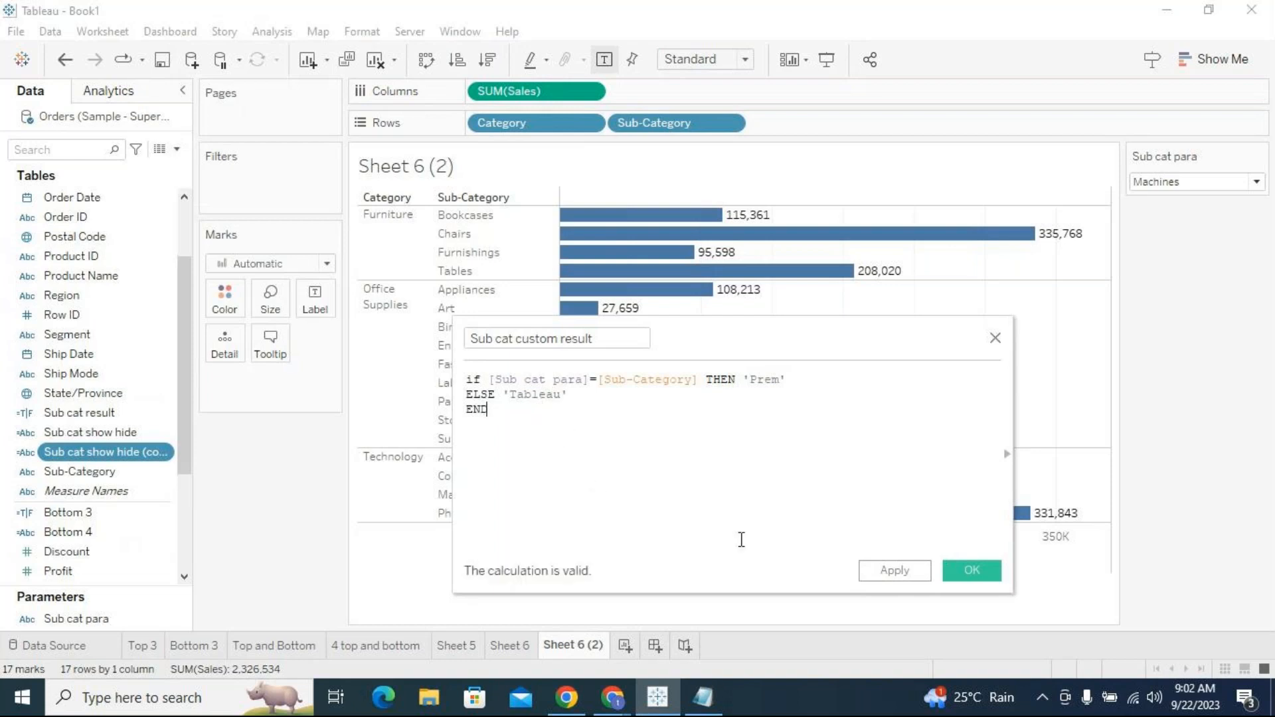
{"action": "left_click", "coordinate": [890, 573]}
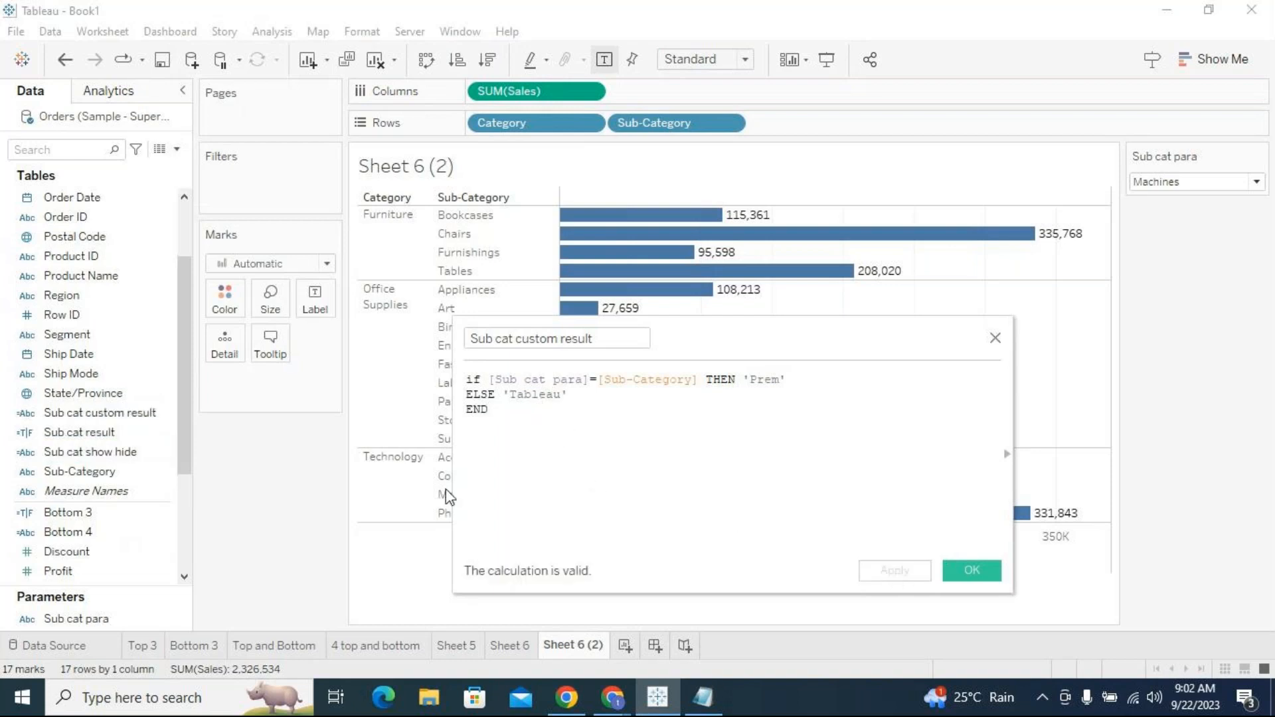
{"action": "left_click", "coordinate": [958, 572]}
Add Sub cat custom result to the rows after Sub-Category and check its label for Machines.
{"action": "left_click_drag", "start_coordinate": [133, 453], "coordinate": [652, 271]}
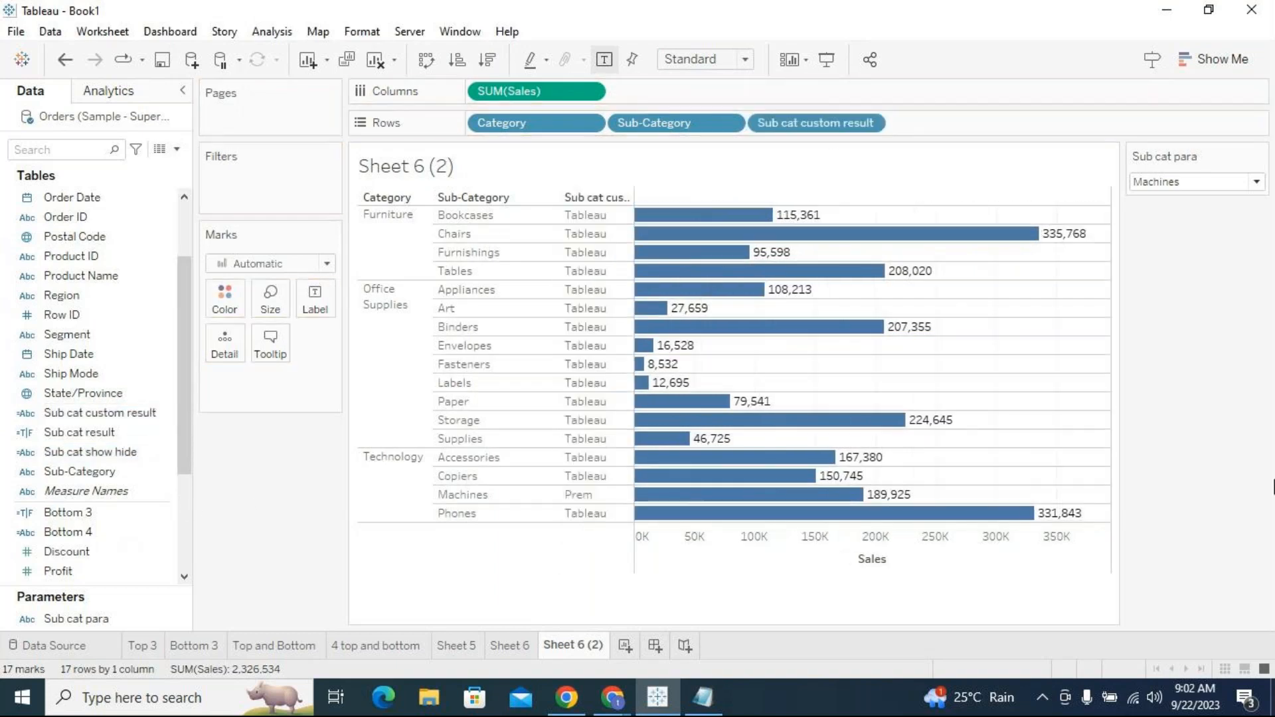
{"action": "left_click", "coordinate": [595, 498]}
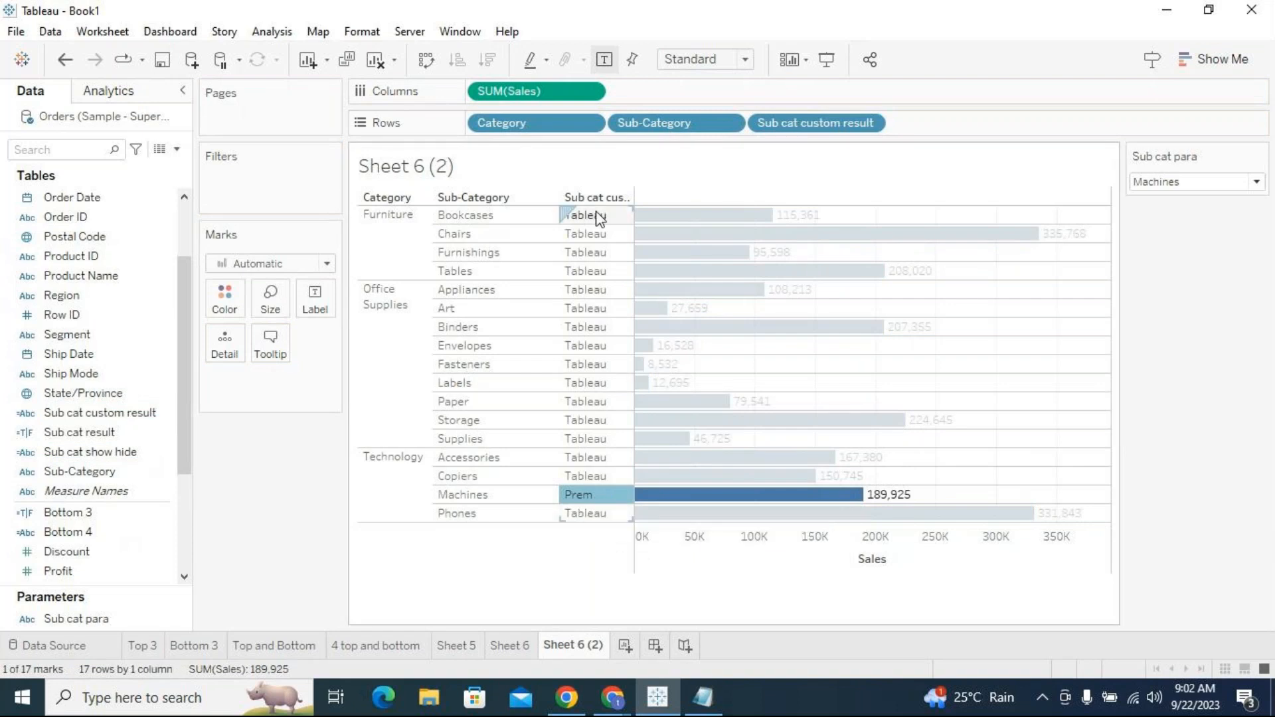
{"action": "left_click", "coordinate": [971, 361]}
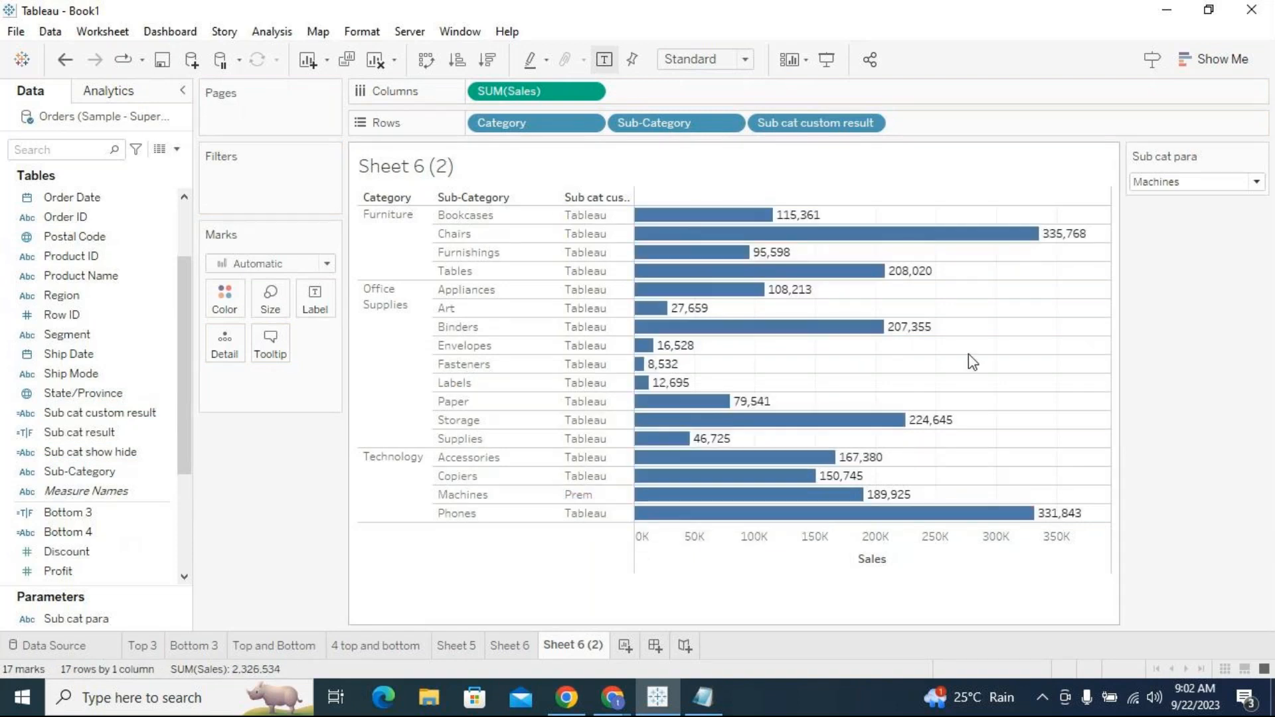
Reopen the Sub cat custom result calculation and review its parameter condition and its THEN and ELSE outputs.
{"action": "left_click", "coordinate": [165, 457]}
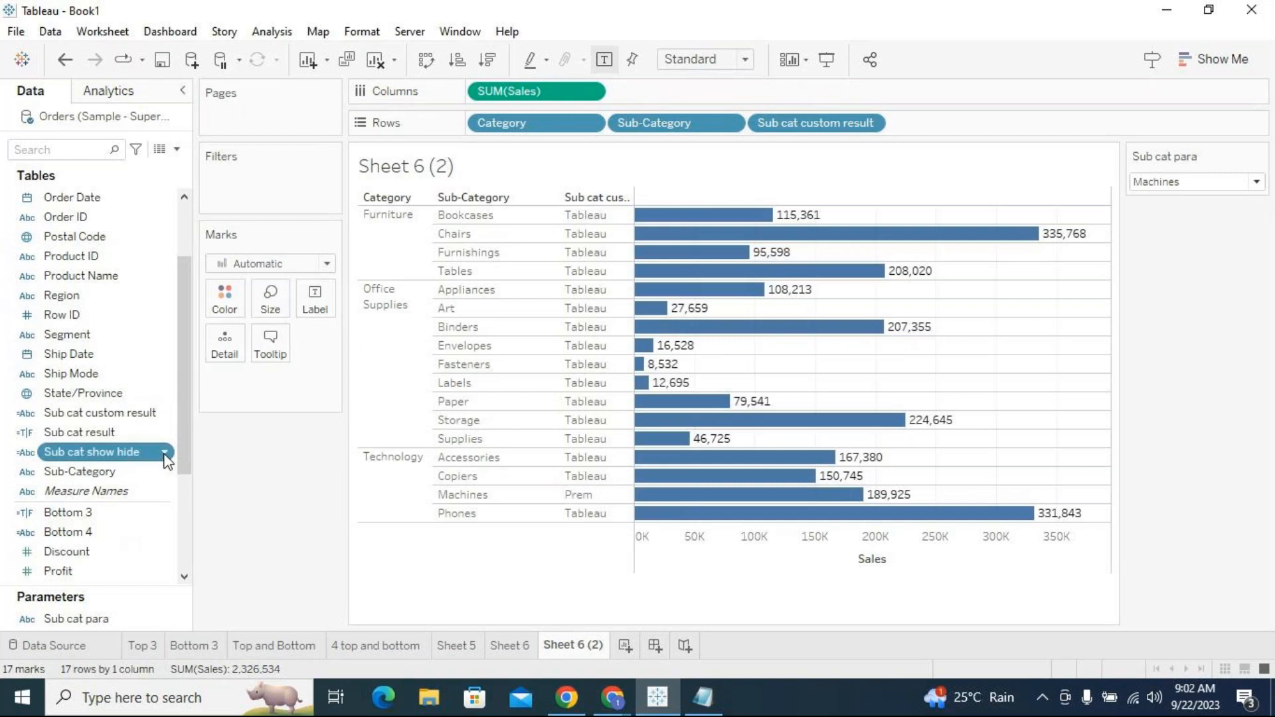
{"action": "left_click", "coordinate": [164, 453]}
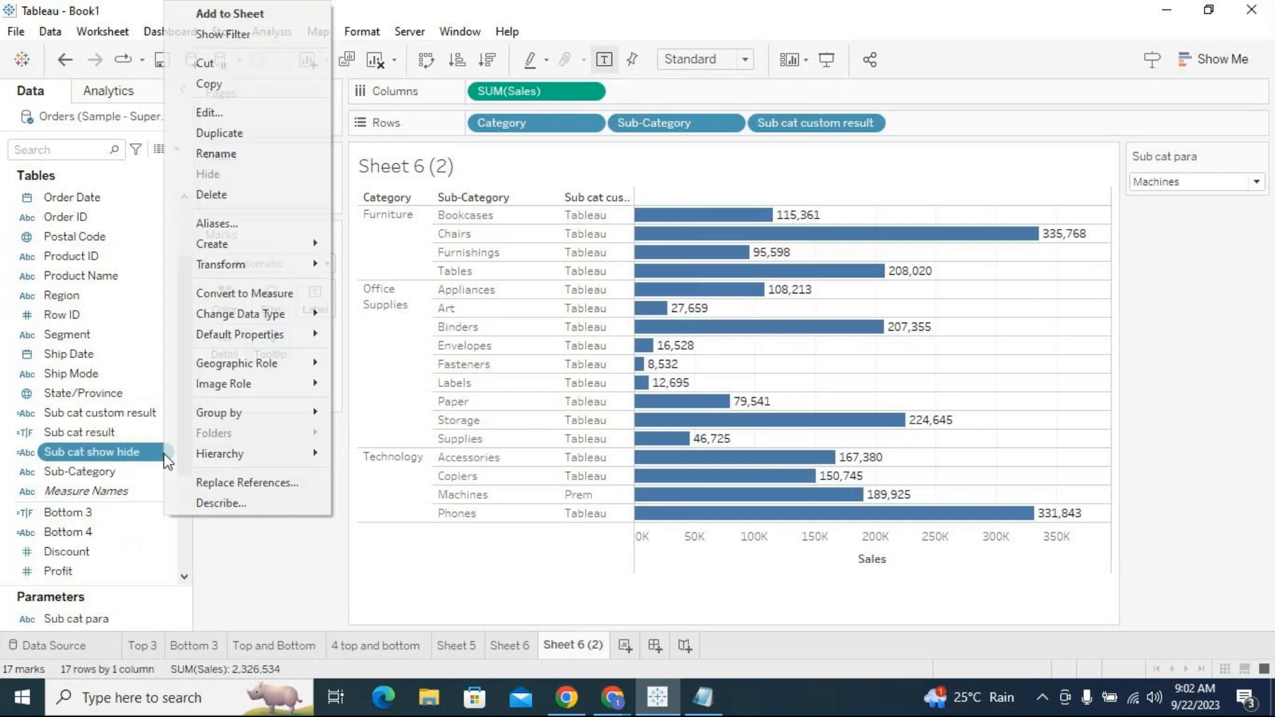
{"action": "left_click", "coordinate": [148, 419]}
{"action": "left_click", "coordinate": [163, 417]}
{"action": "left_click", "coordinate": [164, 417]}
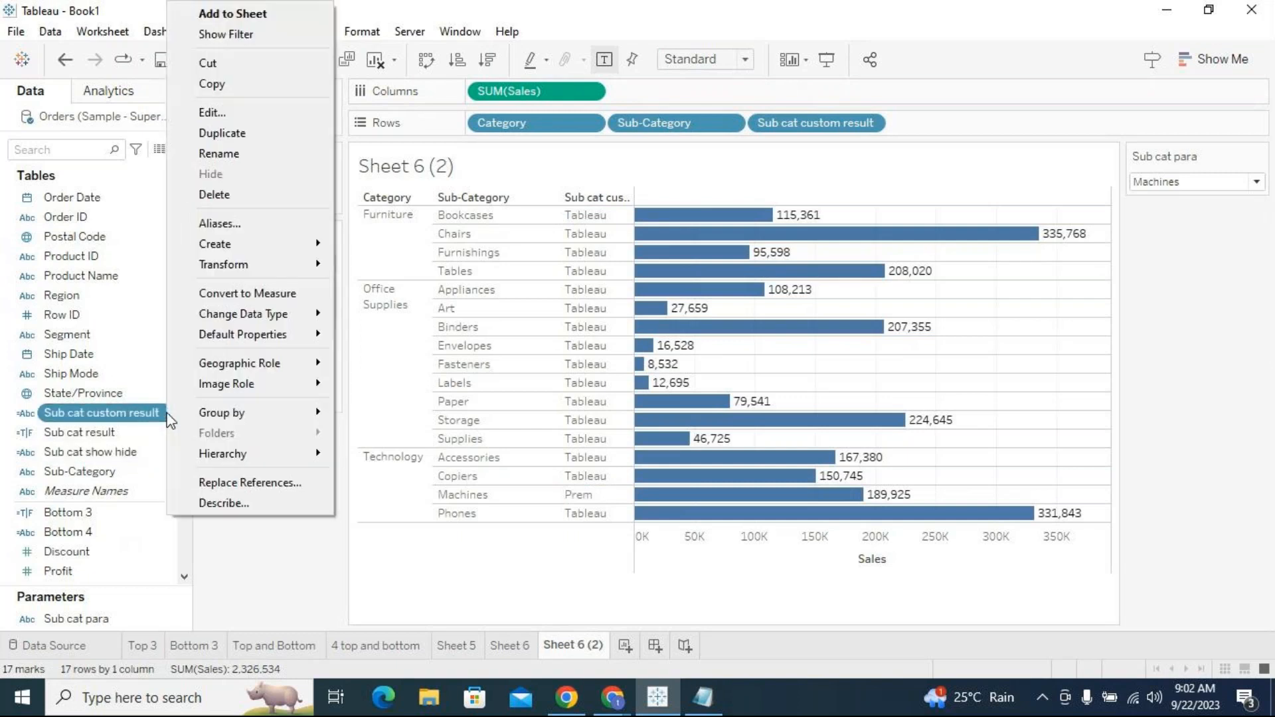
{"action": "left_click", "coordinate": [222, 109]}
{"action": "left_click_drag", "start_coordinate": [785, 379], "coordinate": [745, 378]}
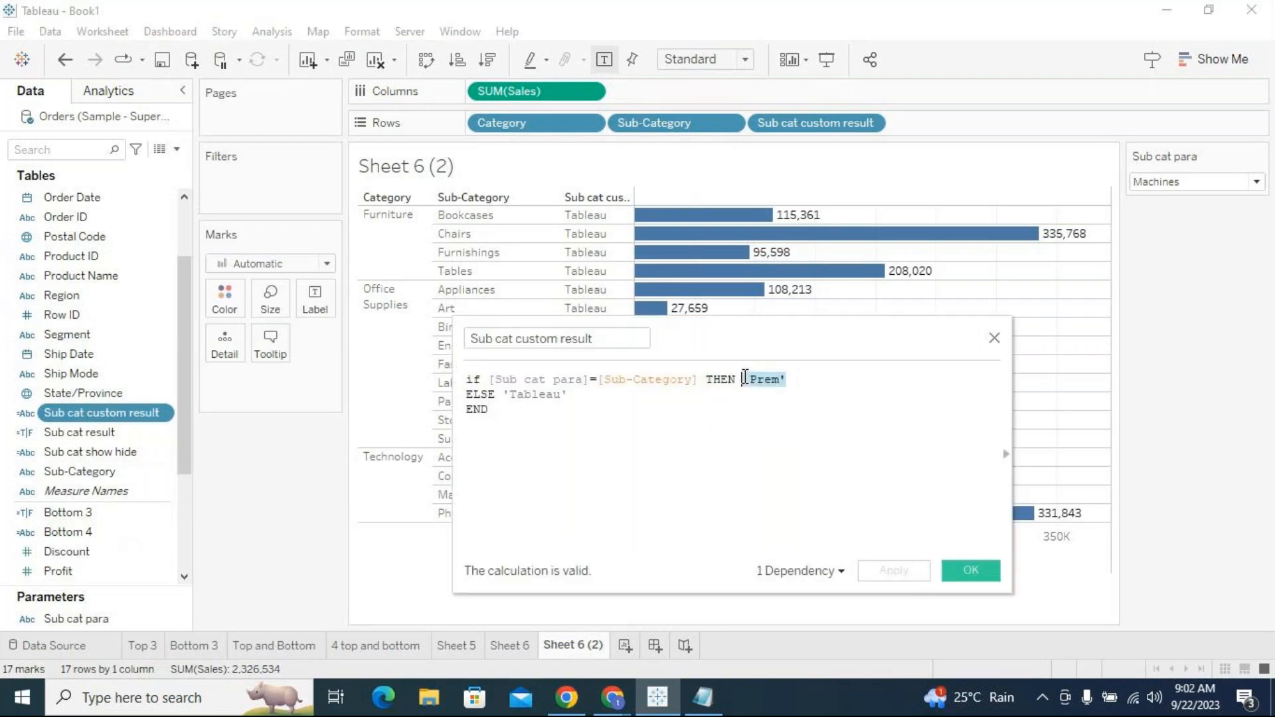
{"action": "left_click", "coordinate": [554, 394]}
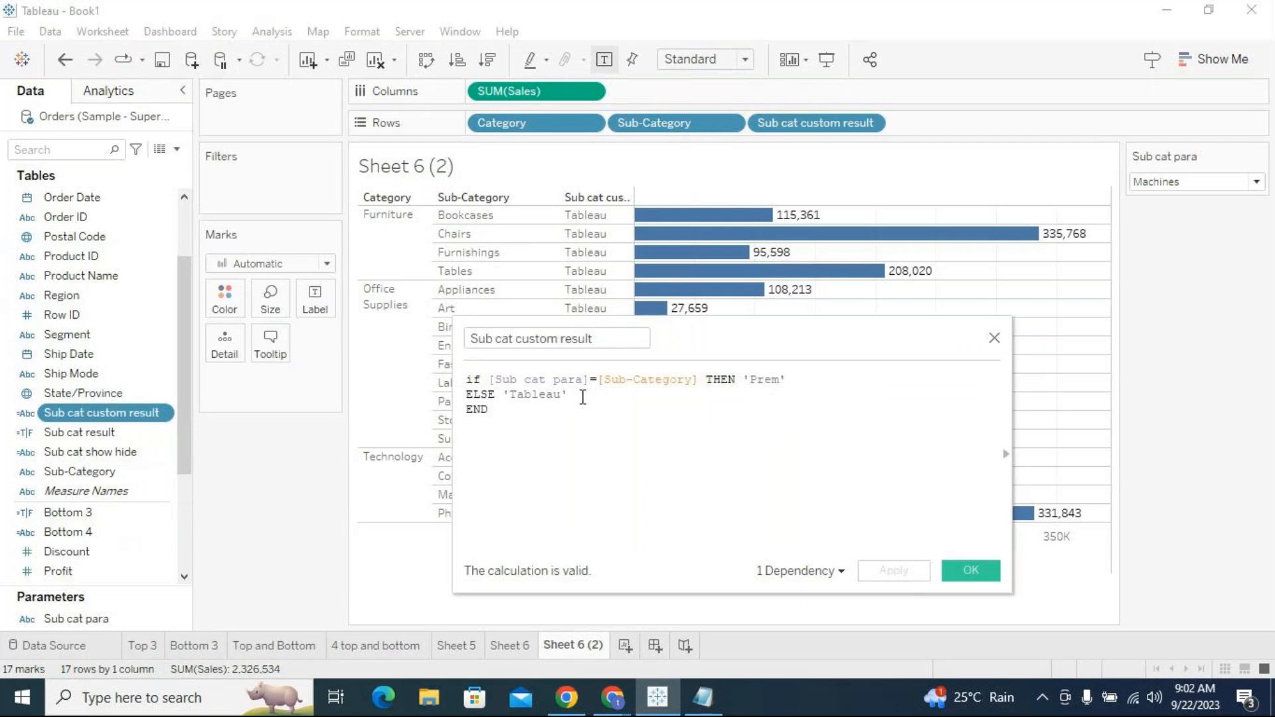
{"action": "left_click_drag", "start_coordinate": [488, 380], "coordinate": [699, 385]}
{"action": "left_click", "coordinate": [717, 447]}
{"action": "left_click_drag", "start_coordinate": [680, 339], "coordinate": [483, 308]}
{"action": "left_click", "coordinate": [508, 343]}
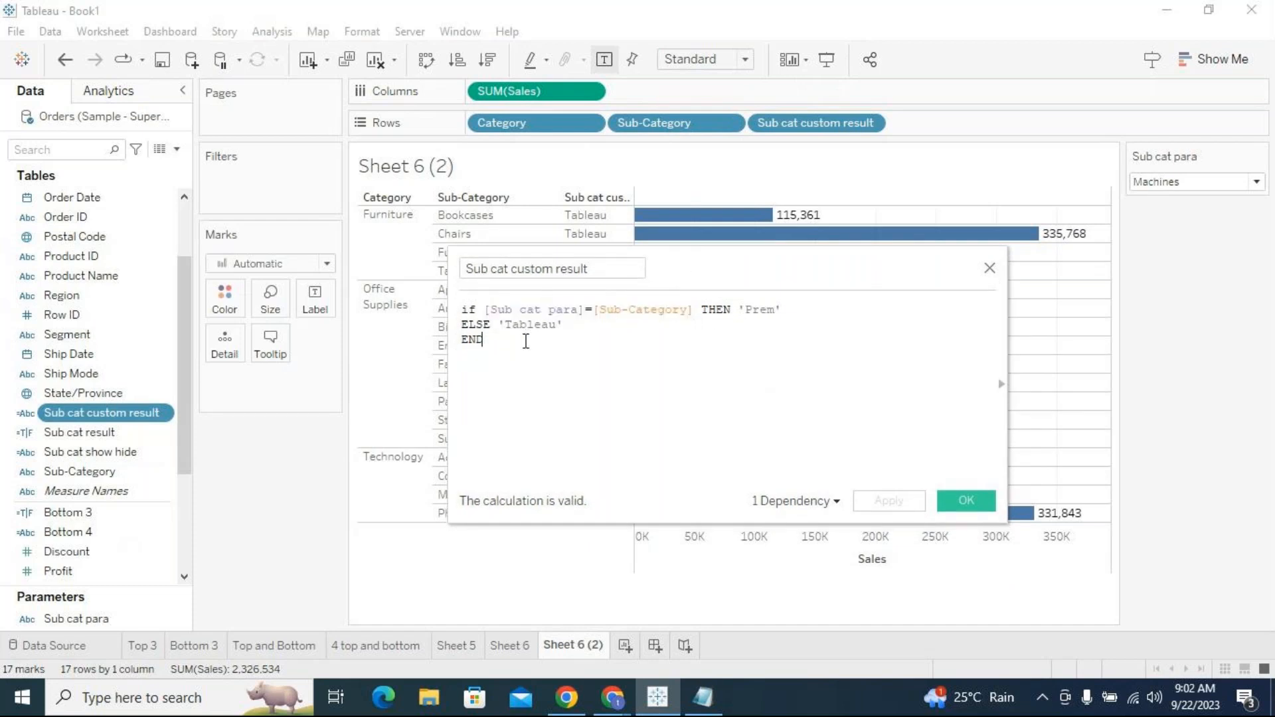
{"action": "left_click_drag", "start_coordinate": [579, 325], "coordinate": [498, 327]}
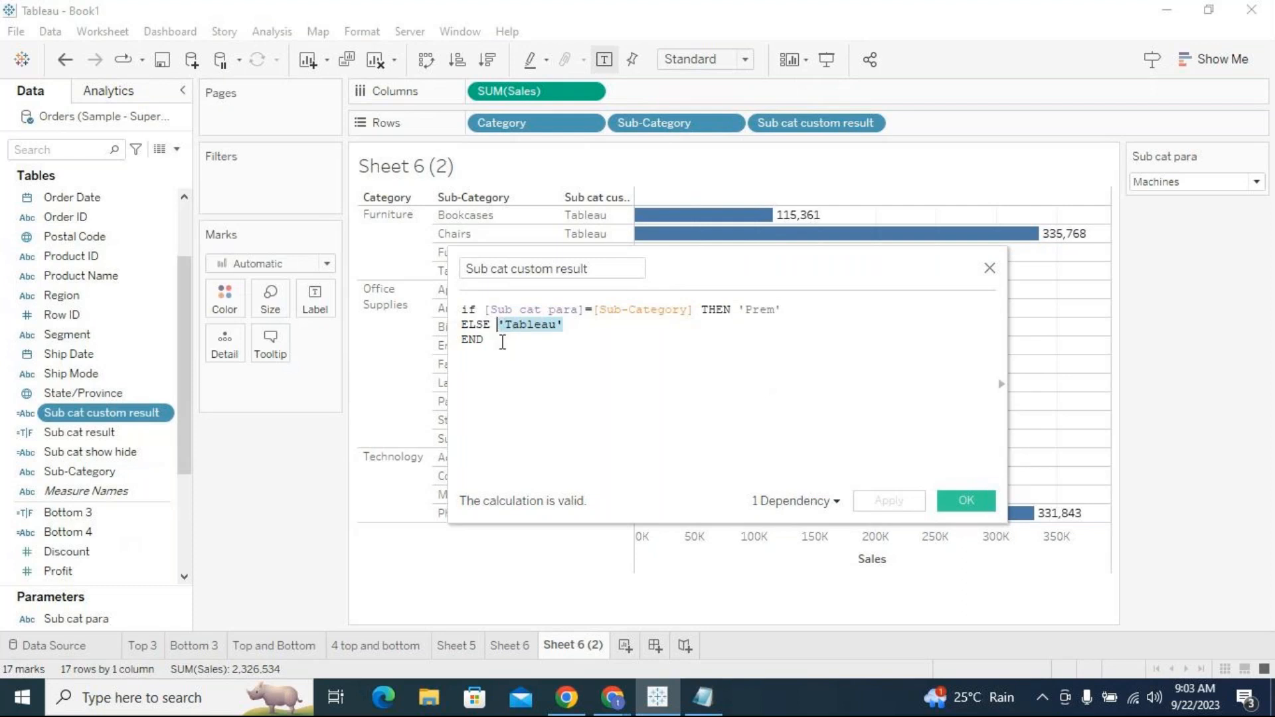
{"action": "left_click", "coordinate": [519, 401]}
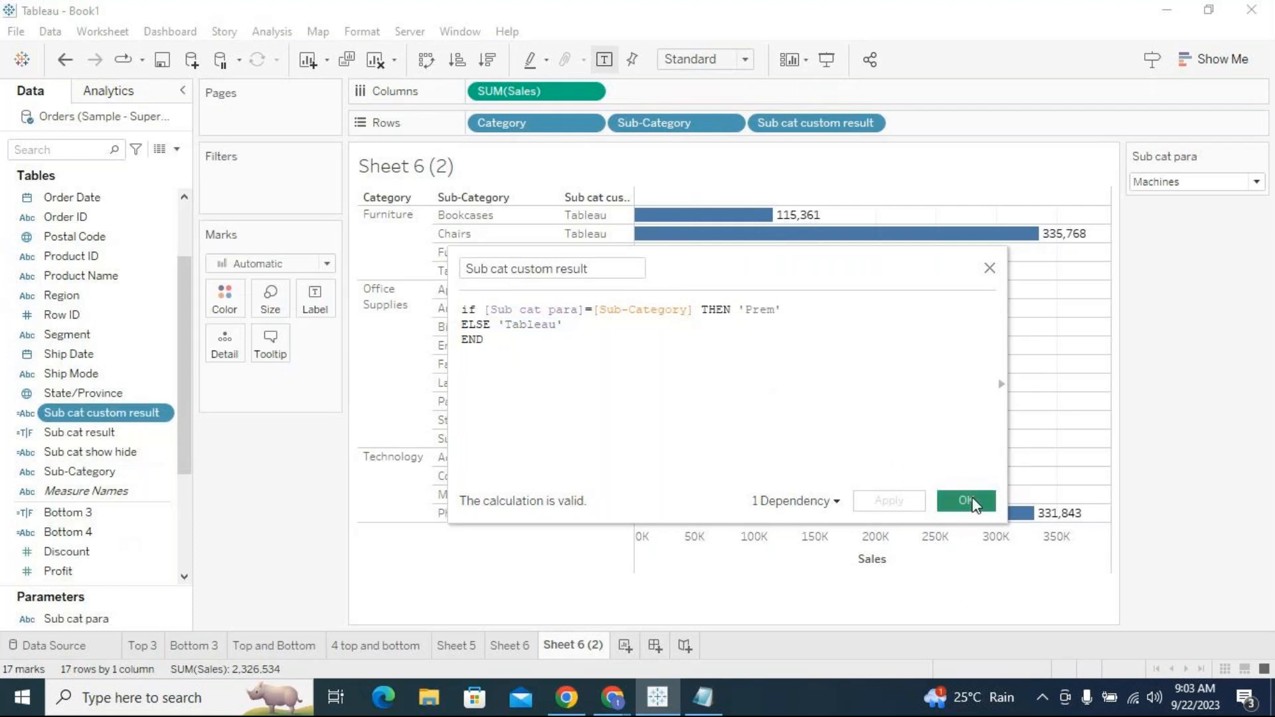
{"action": "left_click", "coordinate": [968, 502]}
Duplicate Sub cat custom result and name the copy Sub cat custom result Para in its calculation editor.
{"action": "right_click", "coordinate": [170, 413]}
{"action": "left_click", "coordinate": [222, 133]}
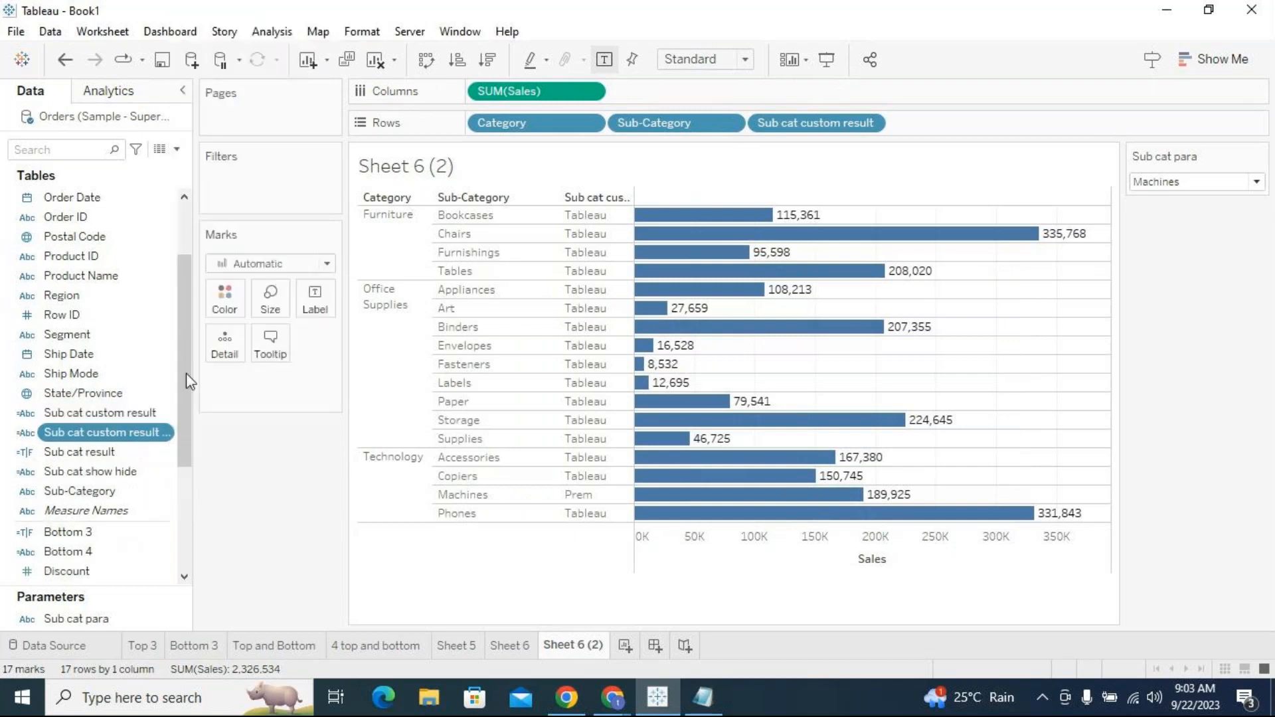
{"action": "right_click", "coordinate": [170, 432]}
{"action": "left_click", "coordinate": [229, 133]}
{"action": "left_click_drag", "start_coordinate": [590, 269], "coordinate": [641, 269]}
{"action": "type", "text": "Para"}
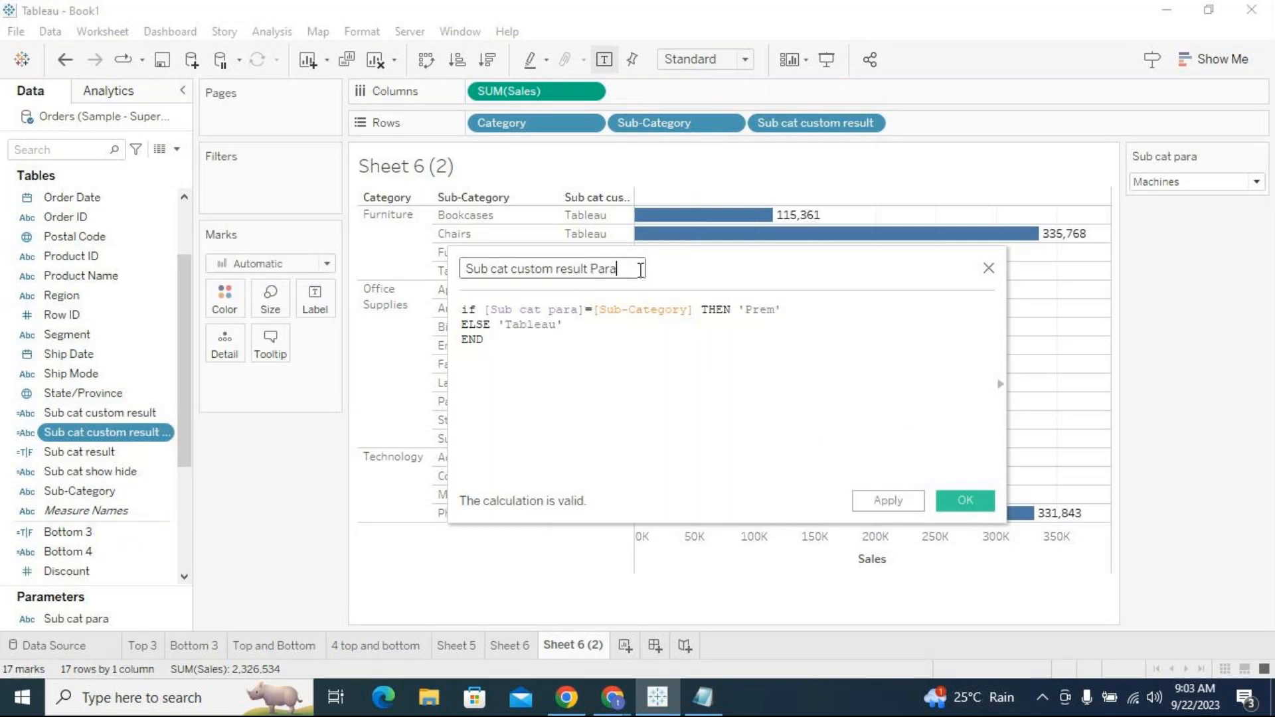
{"action": "left_click", "coordinate": [663, 372]}
{"action": "left_click_drag", "start_coordinate": [734, 268], "coordinate": [766, 321]}
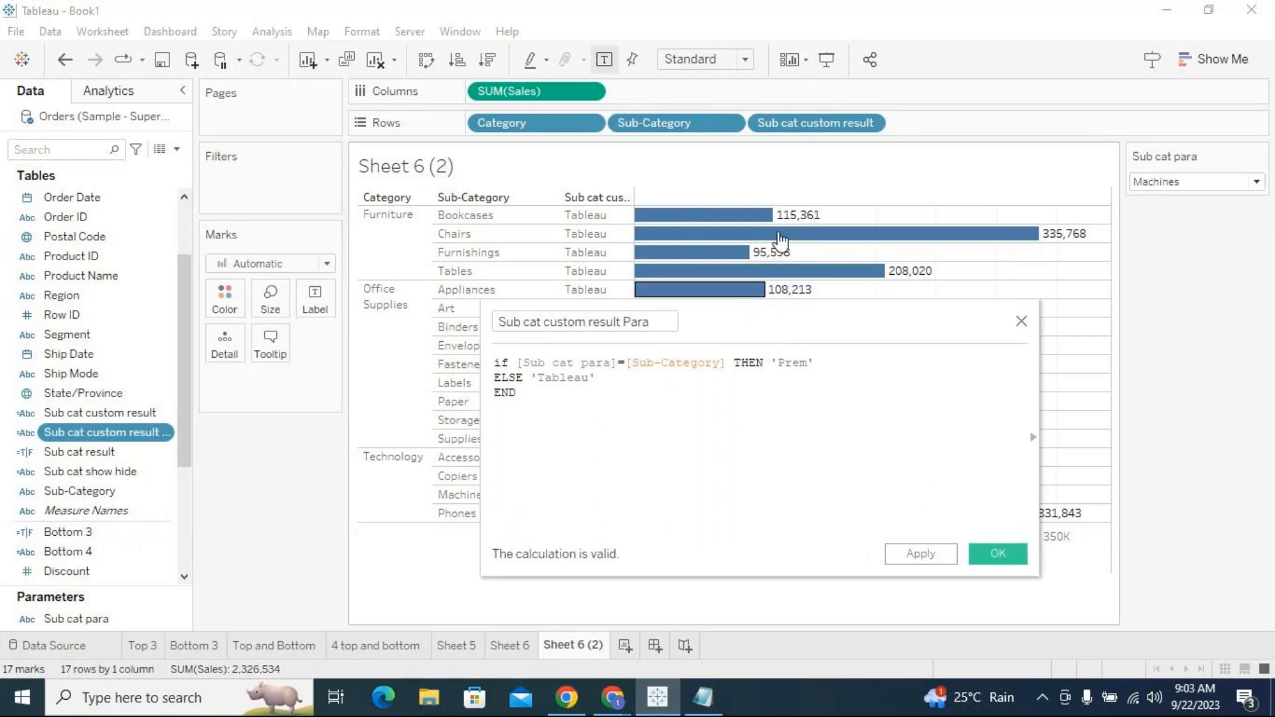
Remove Sub-Category from the rows and add Sub cat custom result Para after Sub cat custom result.
{"action": "left_click_drag", "start_coordinate": [692, 126], "coordinate": [1264, 410]}
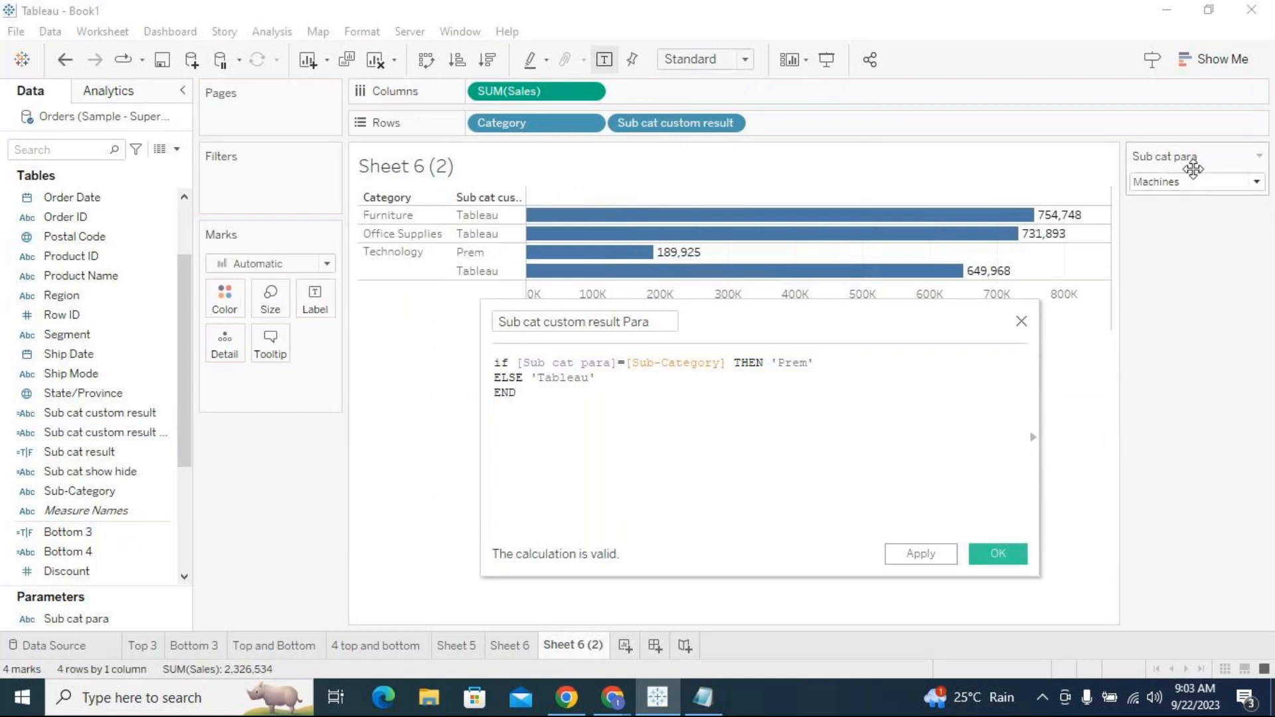
{"action": "left_click_drag", "start_coordinate": [727, 362], "coordinate": [523, 363]}
{"action": "left_click_drag", "start_coordinate": [858, 365], "coordinate": [774, 362]}
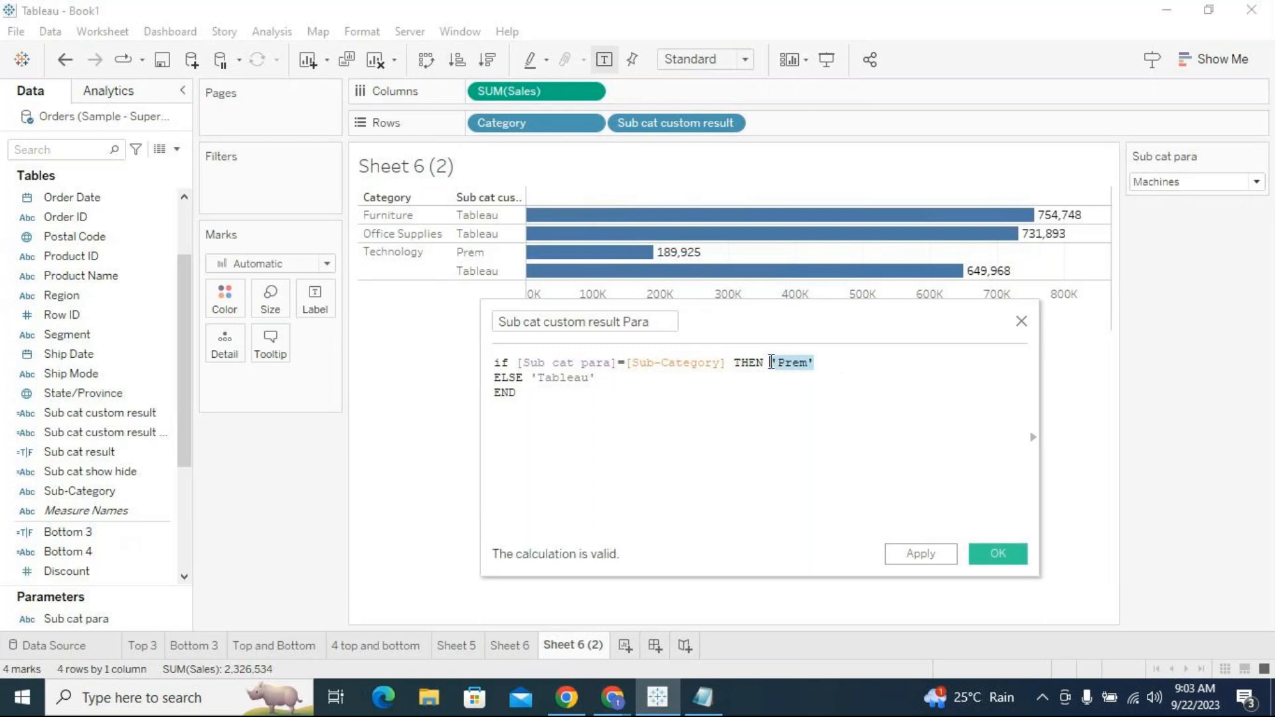
{"action": "left_click", "coordinate": [140, 435]}
{"action": "left_click_drag", "start_coordinate": [140, 435], "coordinate": [787, 126]}
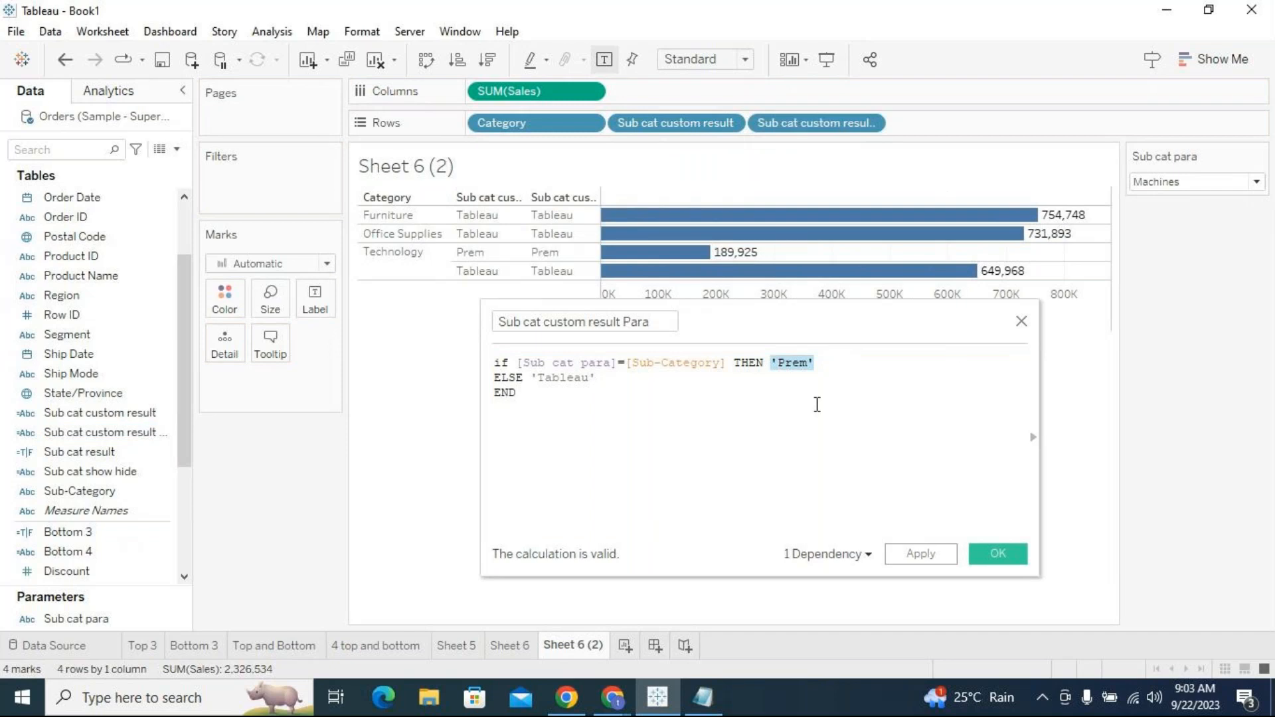
Review the THEN and ELSE outputs of Sub cat custom result Para and save the calculation.
{"action": "left_click", "coordinate": [777, 365]}
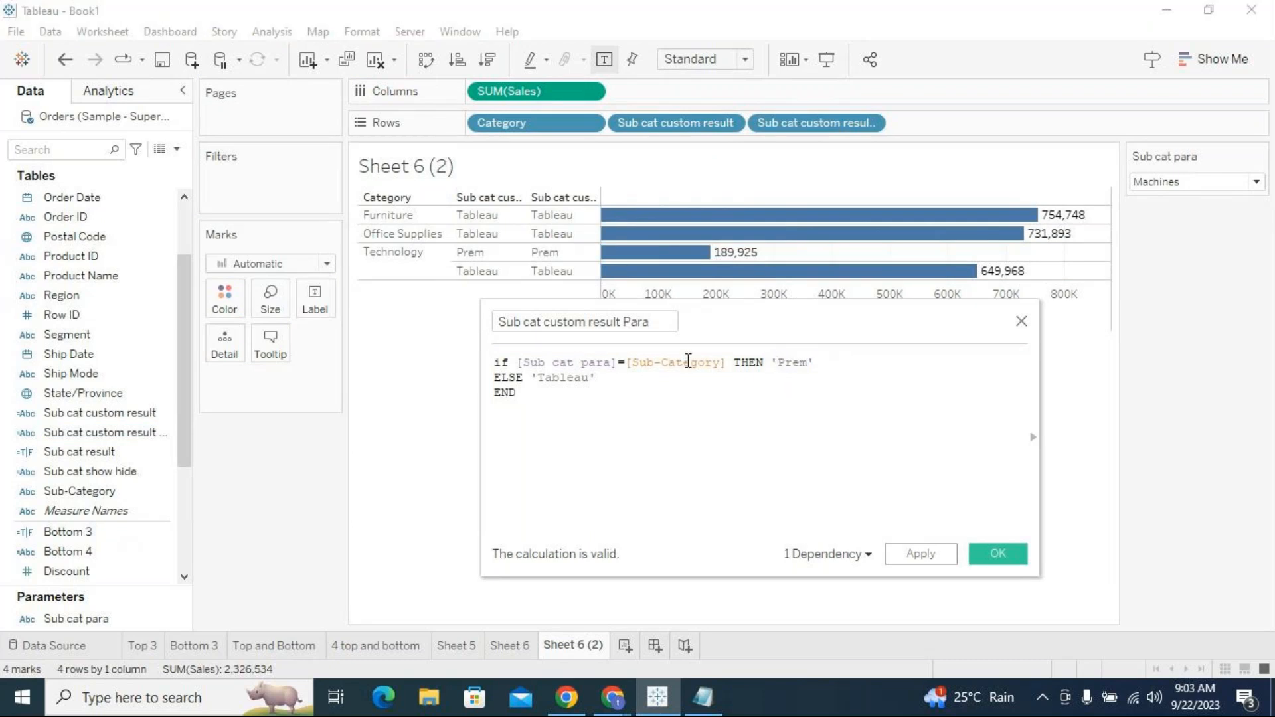
{"action": "left_click_drag", "start_coordinate": [783, 362], "coordinate": [828, 362]}
{"action": "left_click", "coordinate": [644, 374]}
{"action": "left_click_drag", "start_coordinate": [772, 362], "coordinate": [816, 365]}
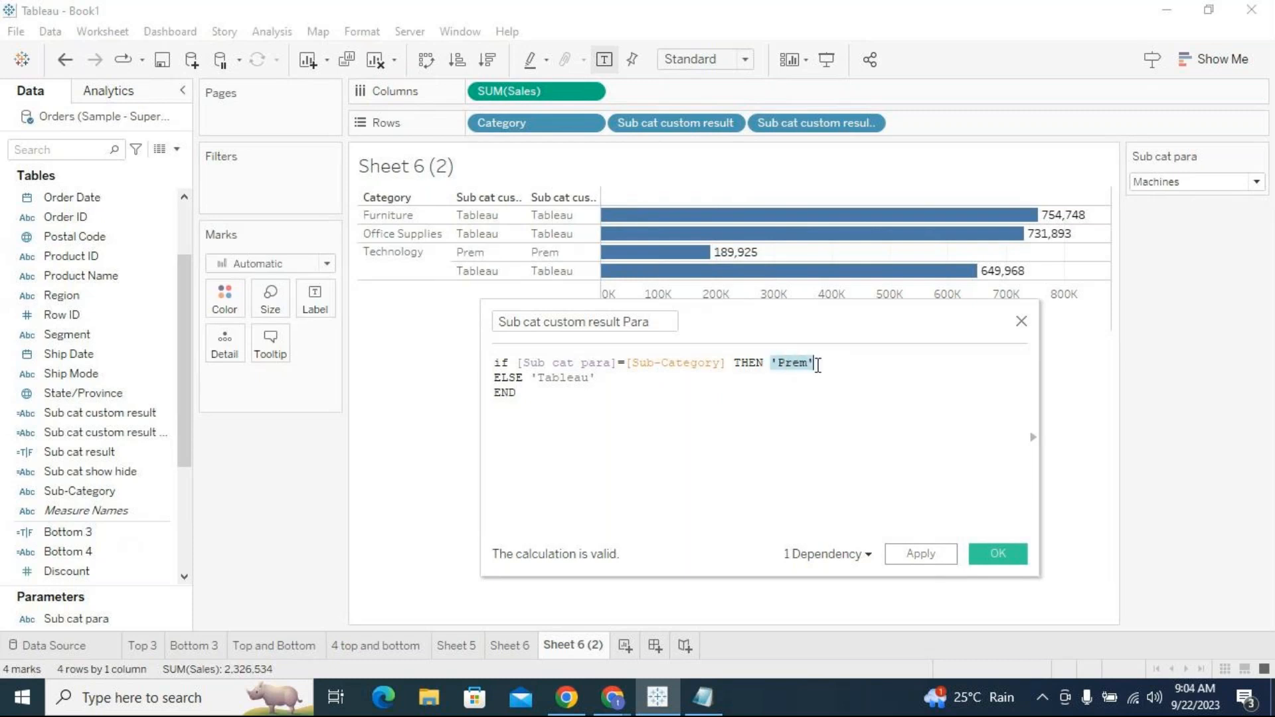
{"action": "left_click_drag", "start_coordinate": [617, 379], "coordinate": [530, 378]}
{"action": "left_click_drag", "start_coordinate": [771, 362], "coordinate": [821, 367]}
{"action": "left_click_drag", "start_coordinate": [631, 376], "coordinate": [532, 384]}
{"action": "left_click", "coordinate": [916, 557]}
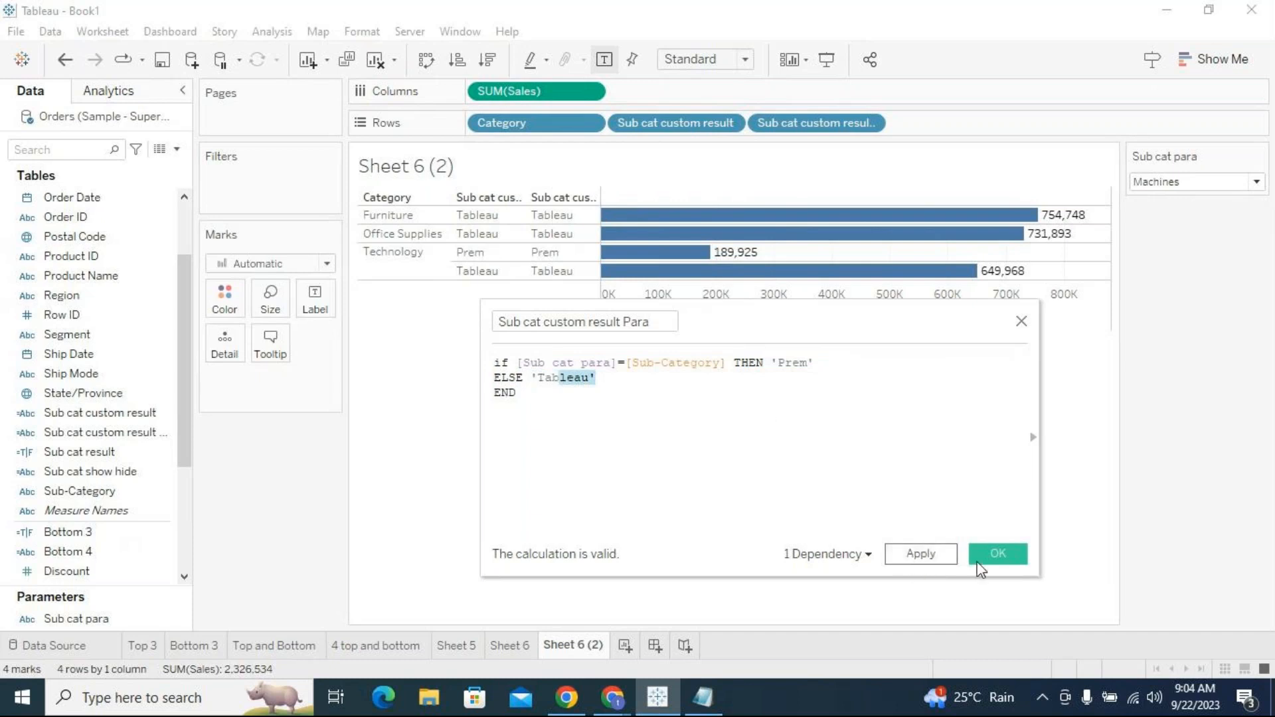
{"action": "left_click", "coordinate": [998, 561]}
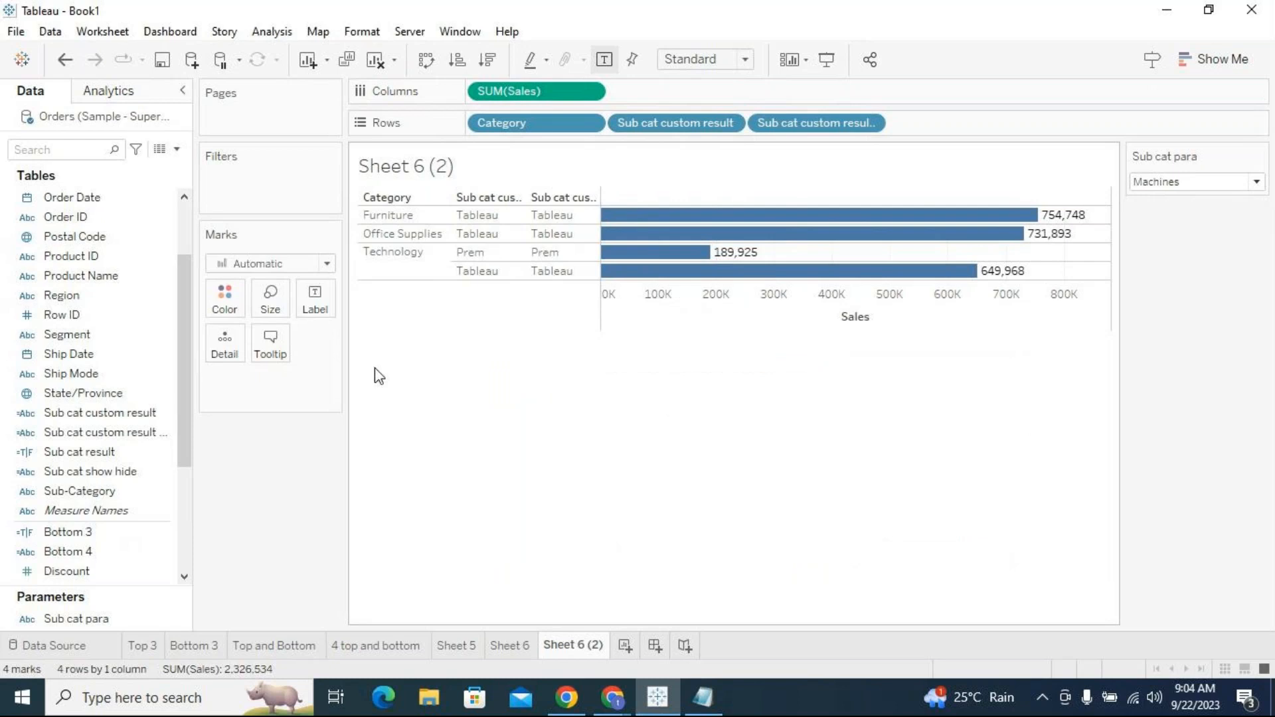
Remove Sub cat custom result and Sub cat custom result Para from the rows, leaving only Category.
{"action": "left_click", "coordinate": [332, 155]}
{"action": "left_click", "coordinate": [297, 416]}
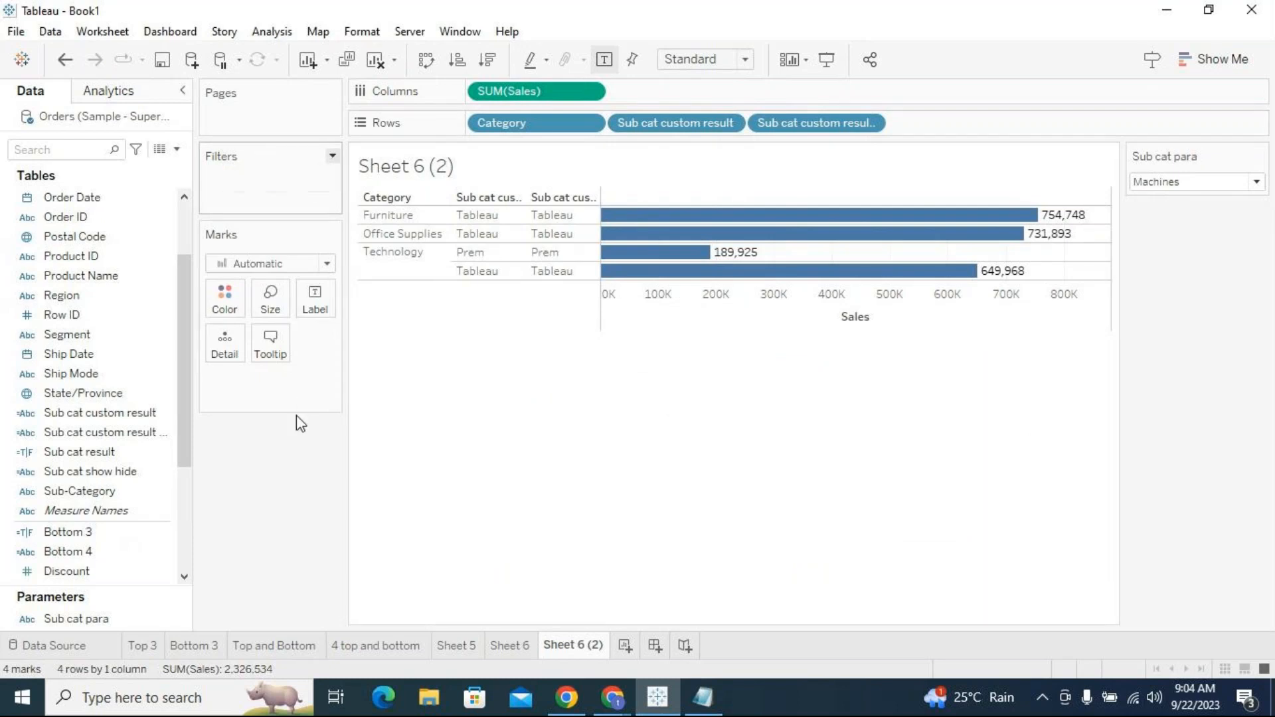
{"action": "left_click_drag", "start_coordinate": [687, 126], "coordinate": [1224, 397]}
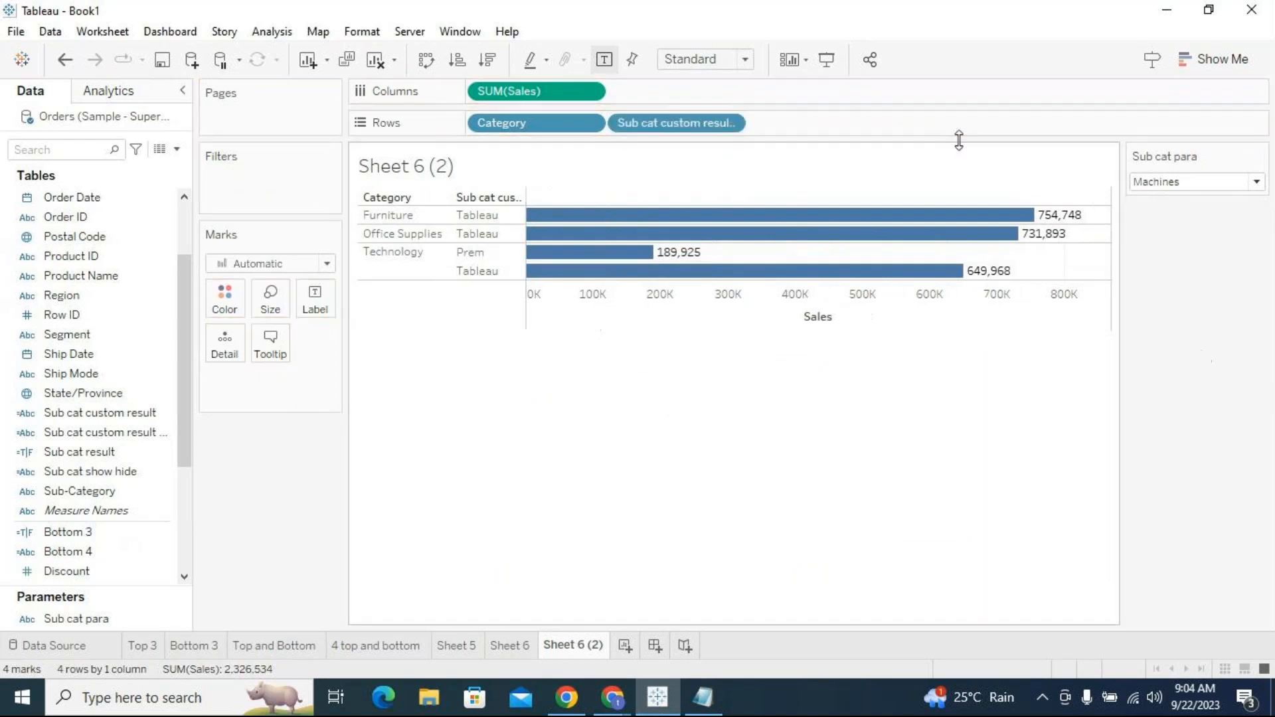
{"action": "left_click_drag", "start_coordinate": [717, 133], "coordinate": [1226, 416]}
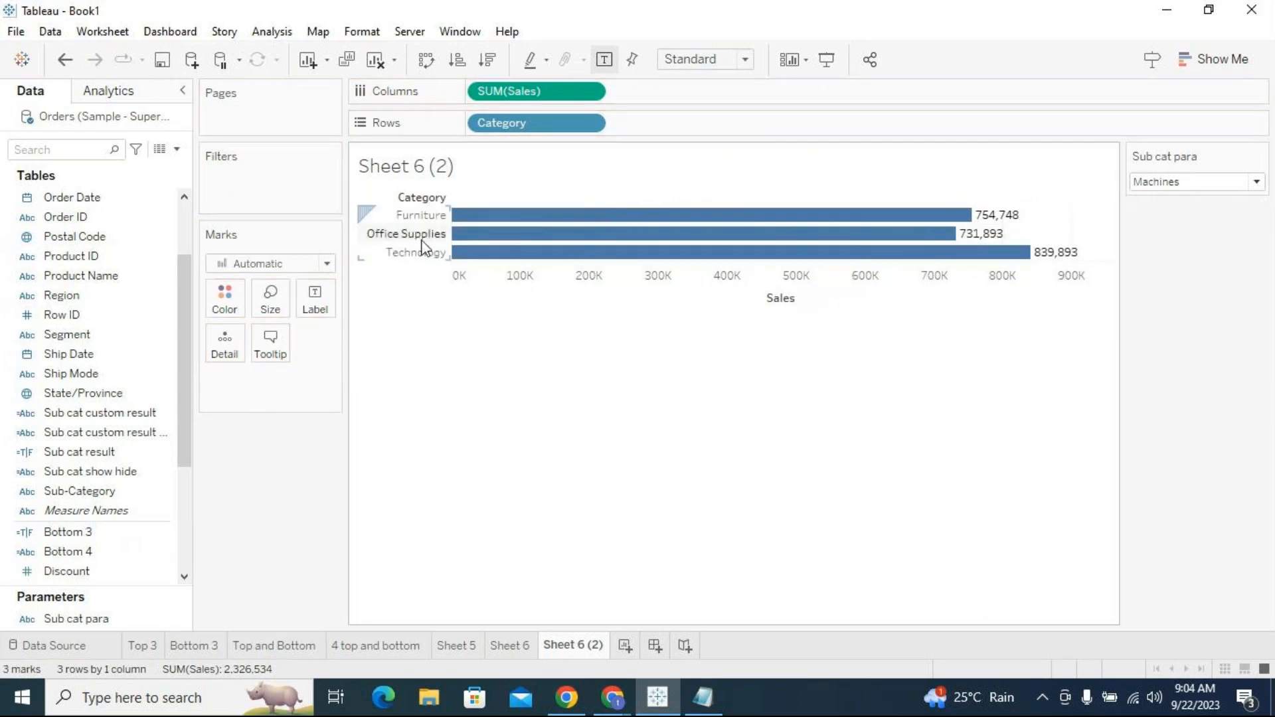
Add Sub cat custom result back to the rows after Category.
{"action": "left_click", "coordinate": [59, 454]}
{"action": "left_click_drag", "start_coordinate": [85, 413], "coordinate": [647, 133]}
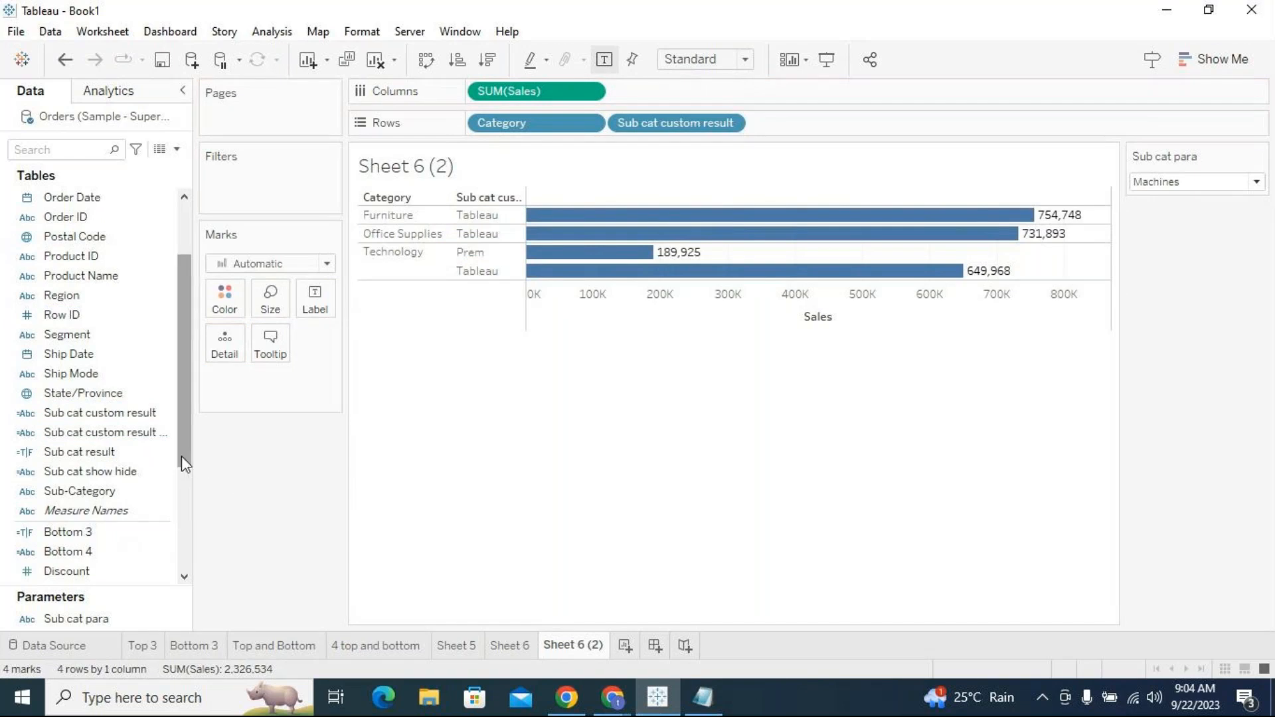
{"action": "scroll", "coordinate": [183, 465], "scroll_direction": "down", "scroll_amount": 1}
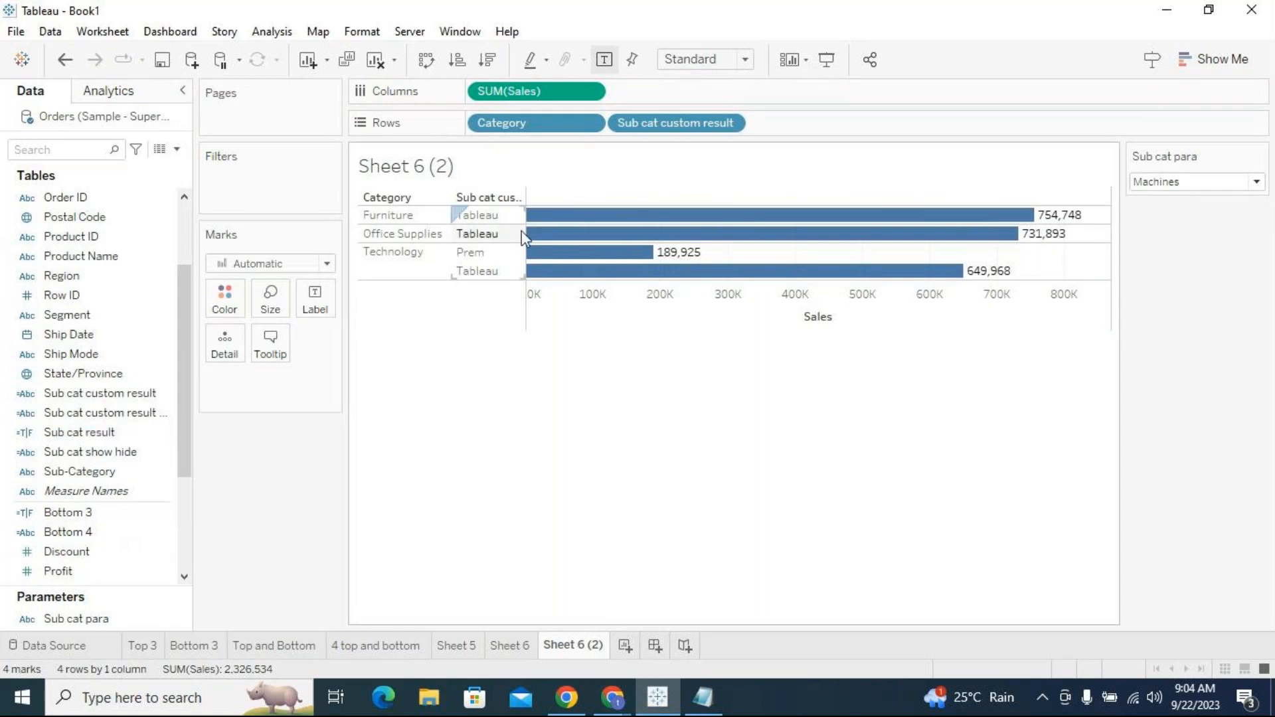
Widen the data pane and open the Sub cat custom result calculation to compare its formula with the chart.
{"action": "left_click_drag", "start_coordinate": [194, 462], "coordinate": [249, 457]}
{"action": "right_click", "coordinate": [205, 387]}
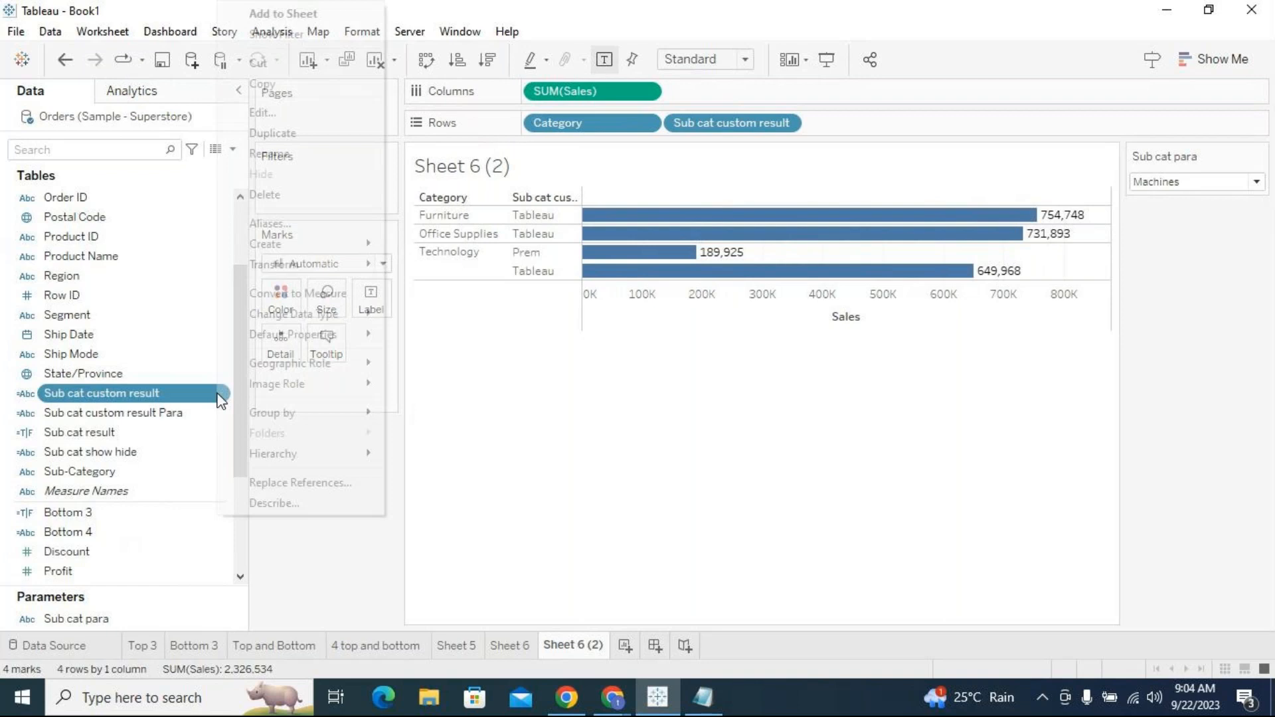
{"action": "left_click", "coordinate": [286, 119]}
{"action": "left_click_drag", "start_coordinate": [729, 333], "coordinate": [680, 279]}
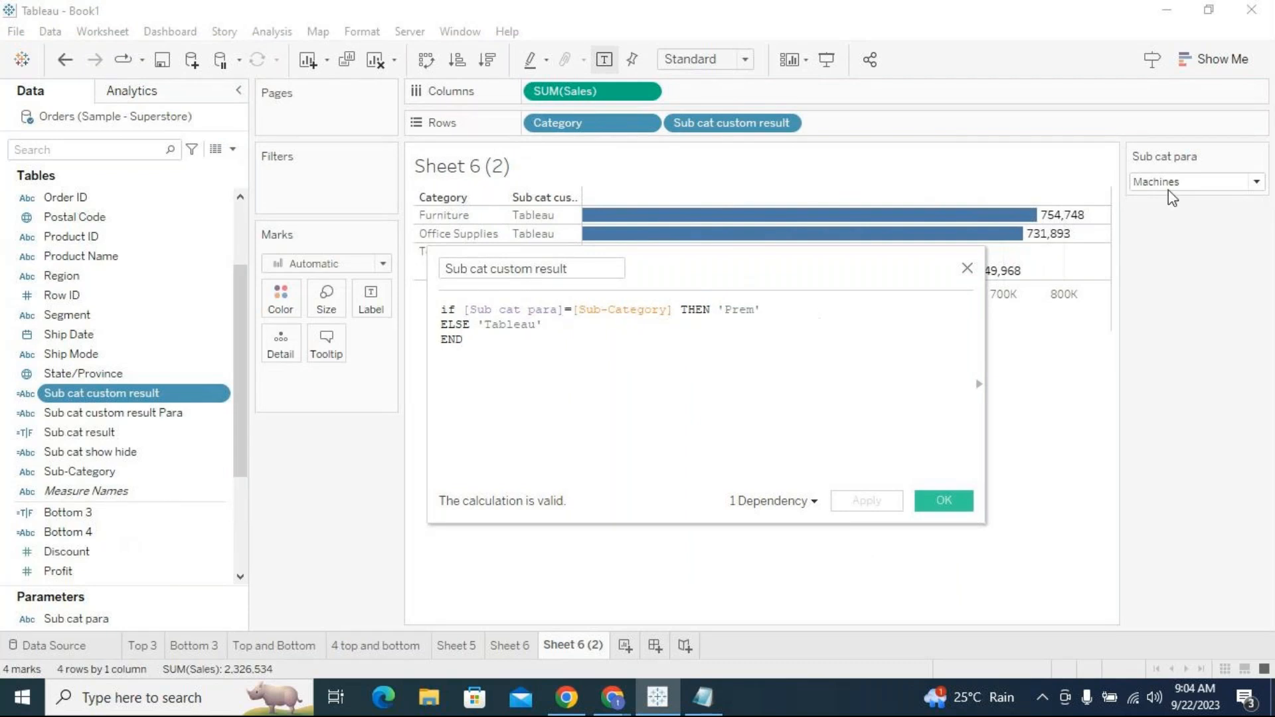
{"action": "left_click_drag", "start_coordinate": [843, 281], "coordinate": [837, 308]}
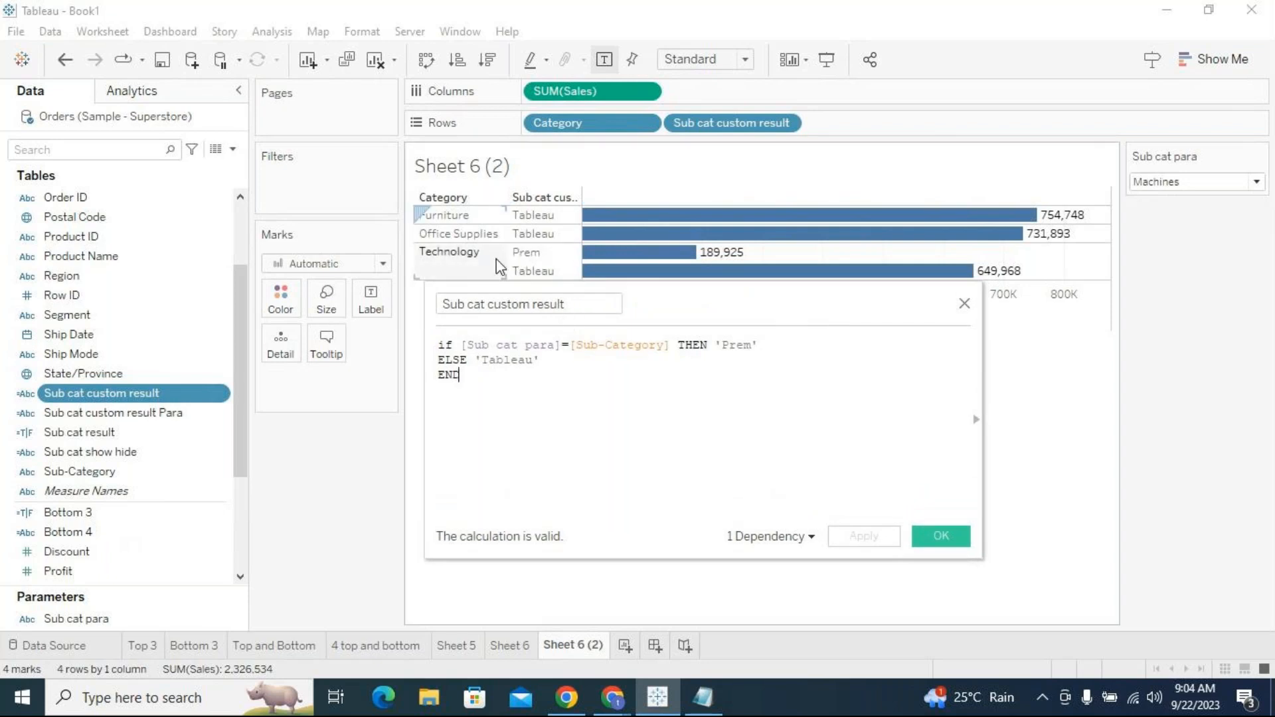
{"action": "left_click_drag", "start_coordinate": [638, 296], "coordinate": [632, 244]}
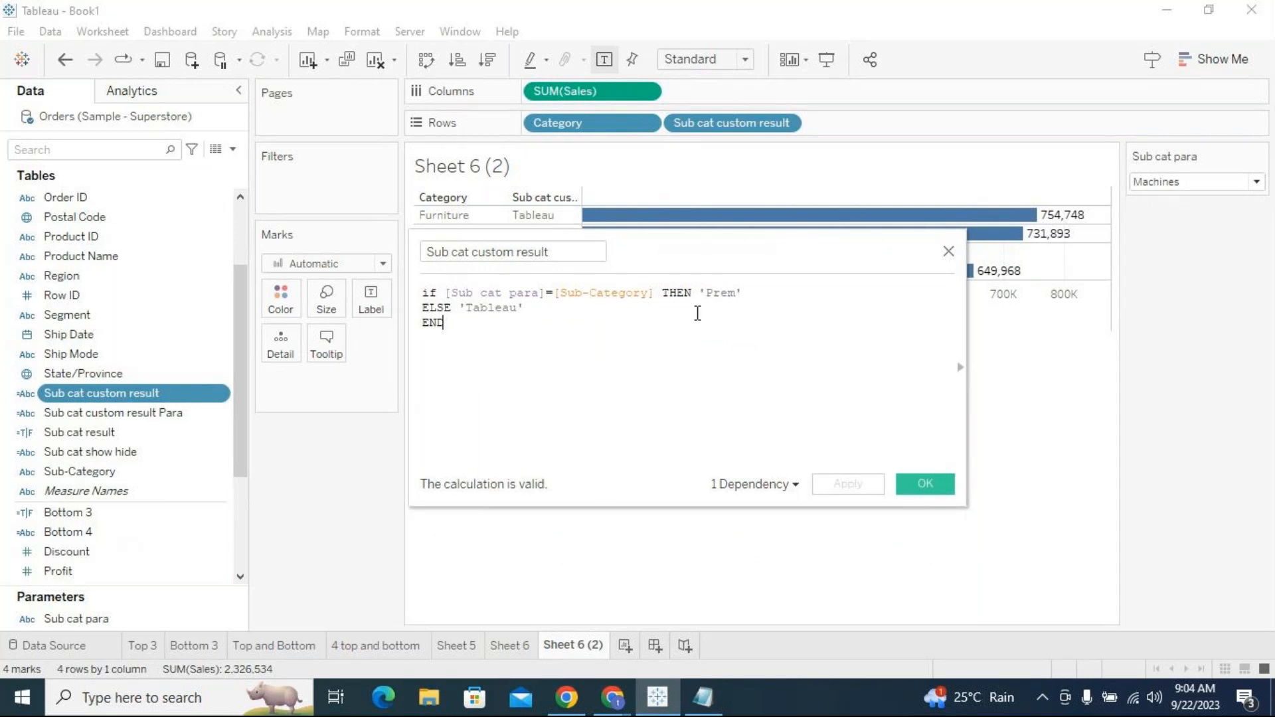
Check the ELSE output of Sub cat custom result against the Technology rows, and close the calculation.
{"action": "left_click_drag", "start_coordinate": [543, 309], "coordinate": [458, 309]}
{"action": "left_click_drag", "start_coordinate": [657, 251], "coordinate": [670, 307]}
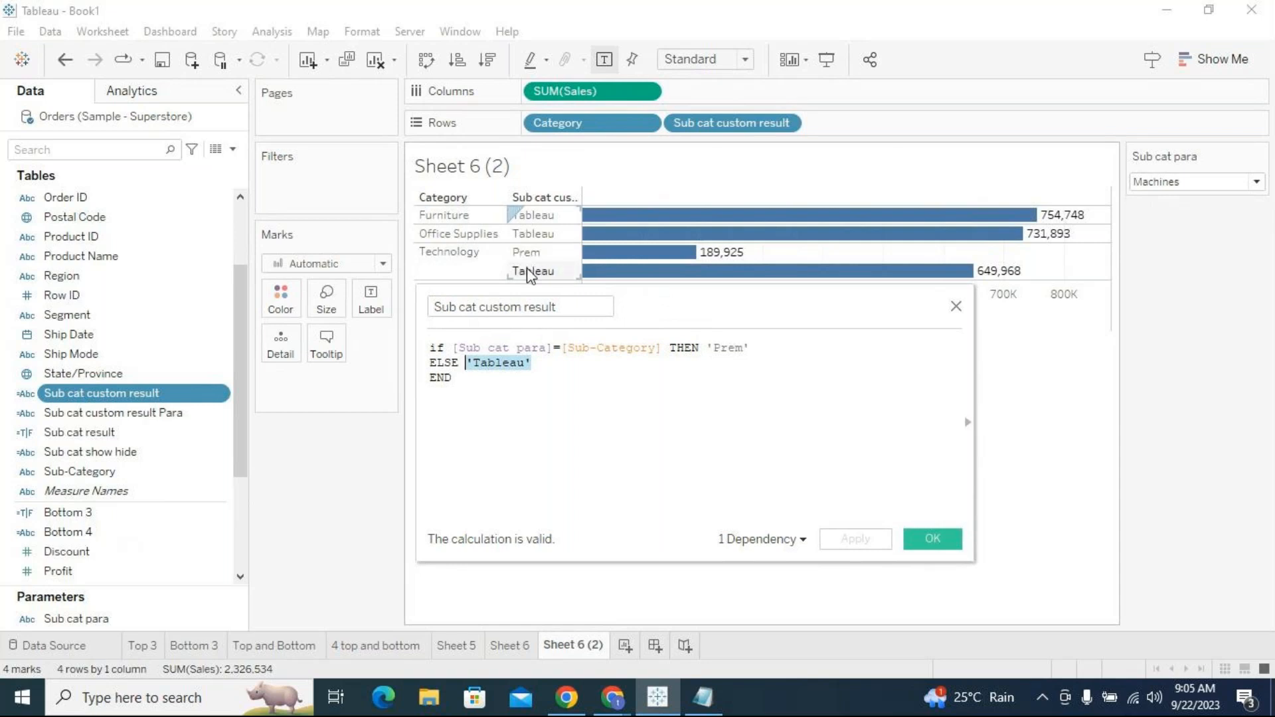
{"action": "key", "text": "Right"}
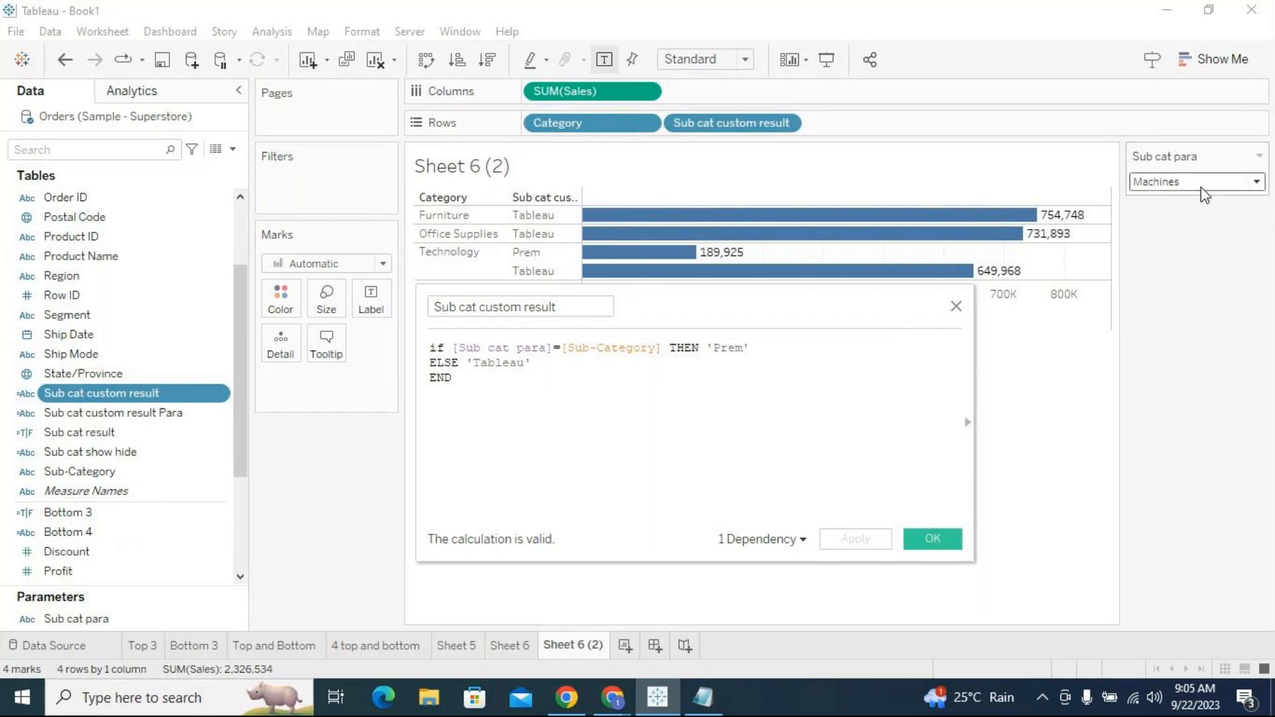
{"action": "left_click", "coordinate": [649, 347]}
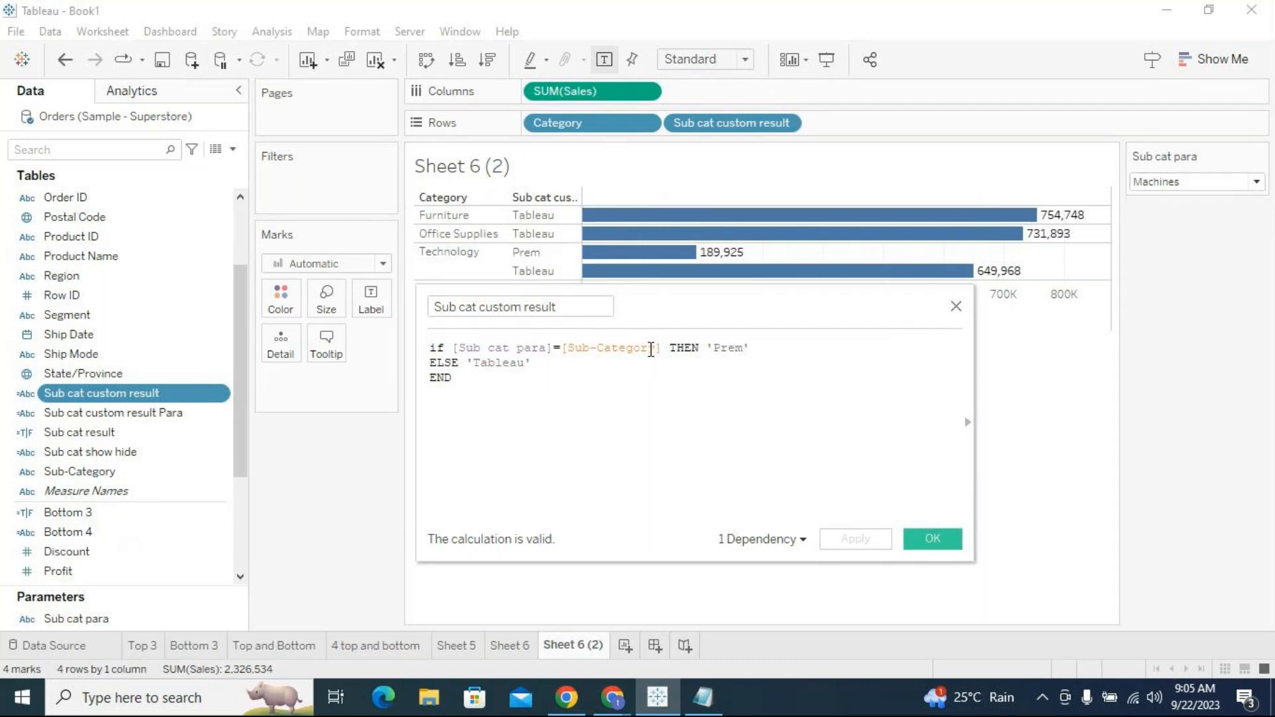
{"action": "left_click", "coordinate": [471, 264]}
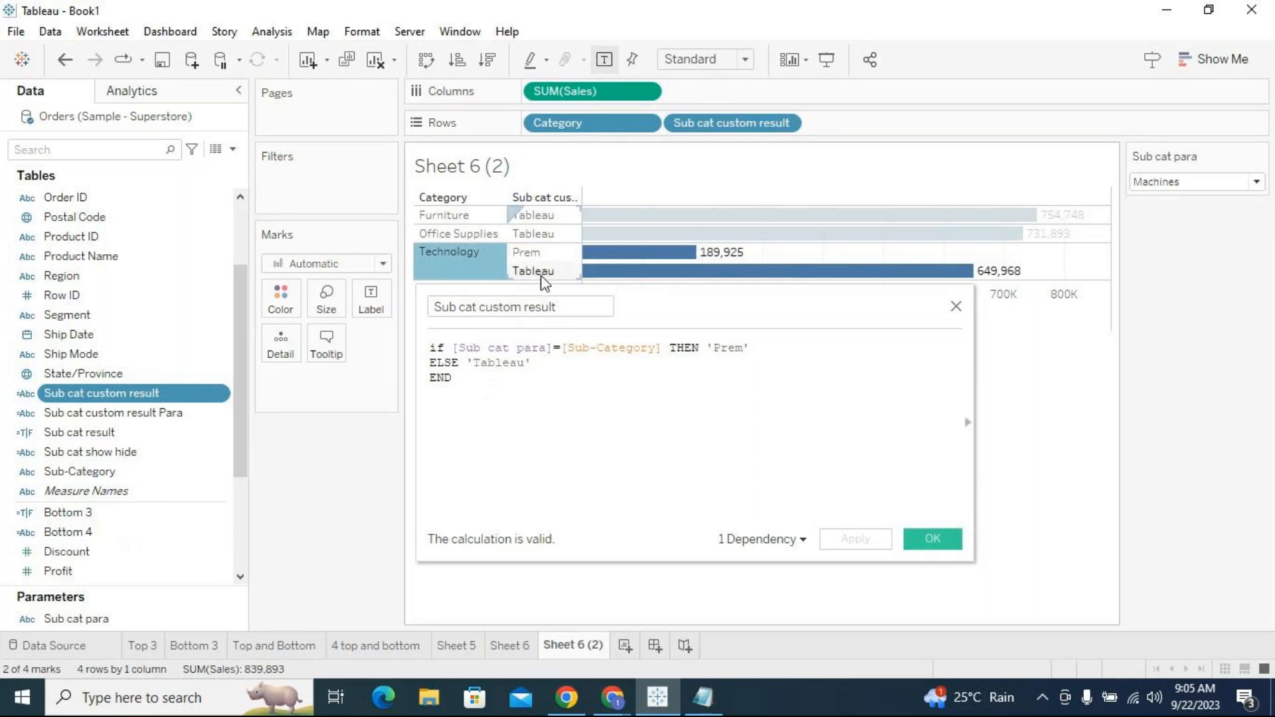
{"action": "left_click_drag", "start_coordinate": [640, 314], "coordinate": [668, 263]}
{"action": "left_click", "coordinate": [936, 499]}
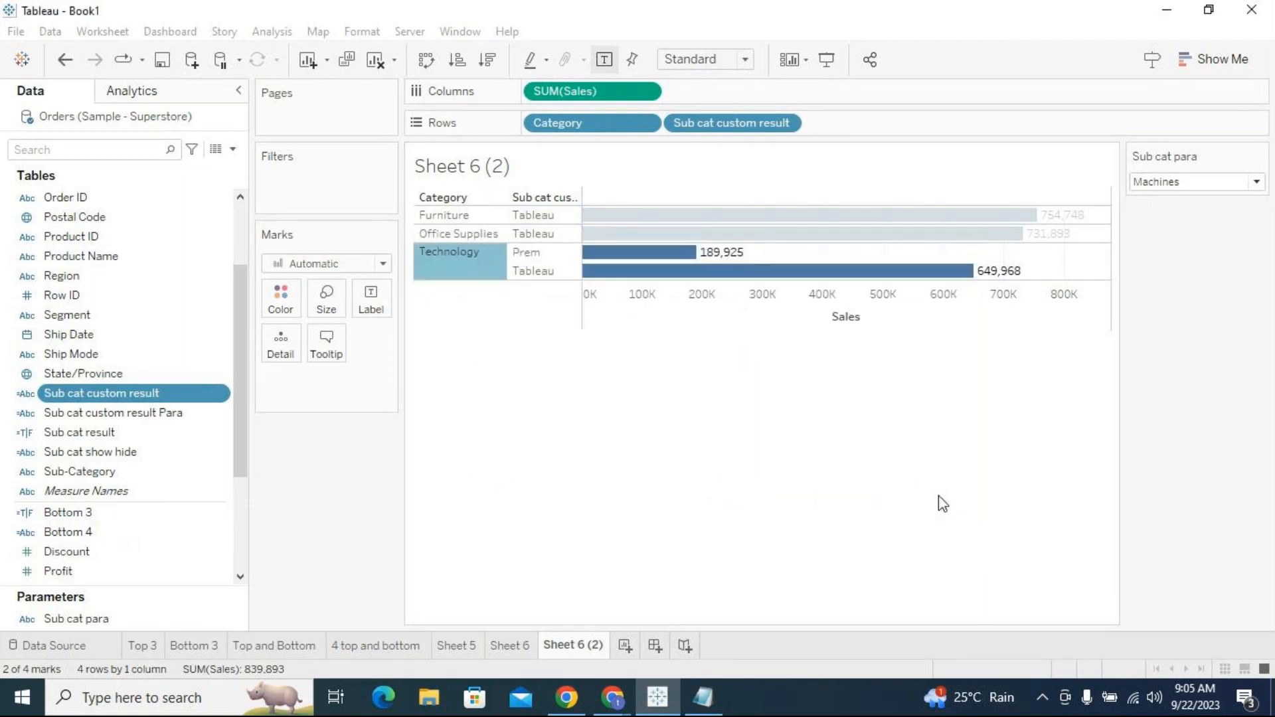
{"action": "left_click", "coordinate": [486, 271]}
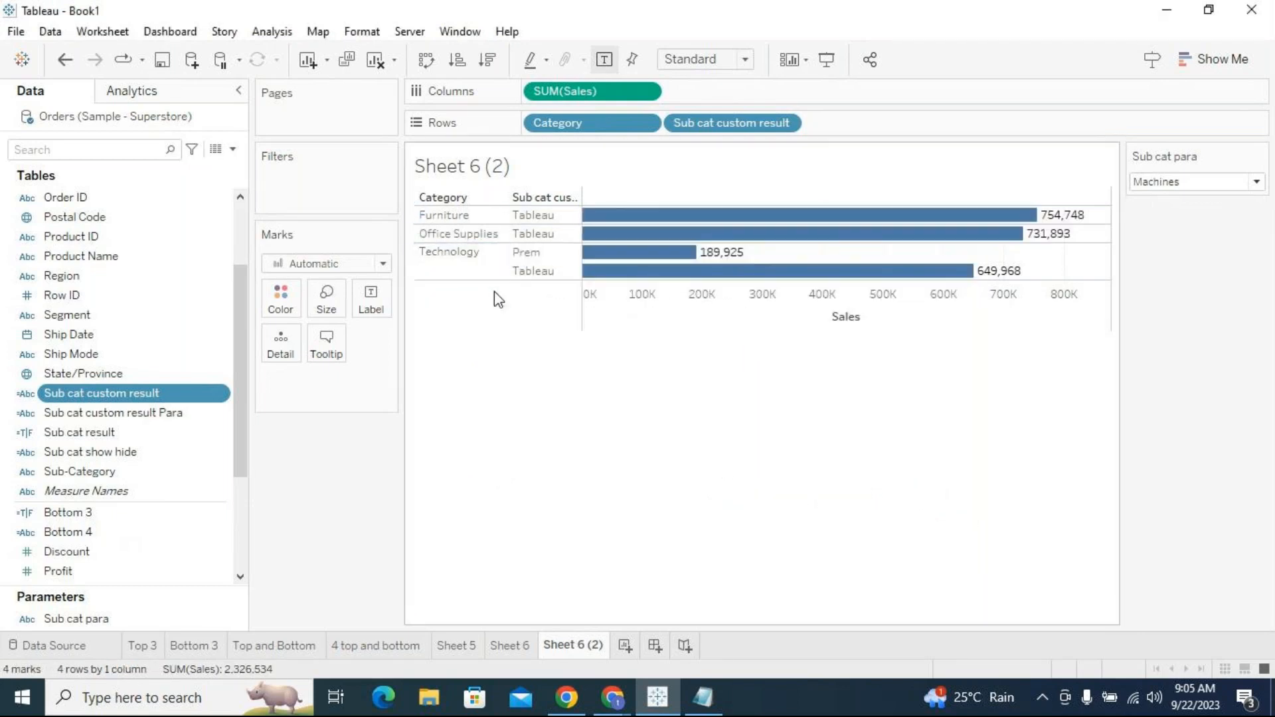
Change the THEN output of Sub cat custom result Para to 'Machine' and save the calculation.
{"action": "right_click", "coordinate": [218, 413]}
{"action": "left_click", "coordinate": [273, 116]}
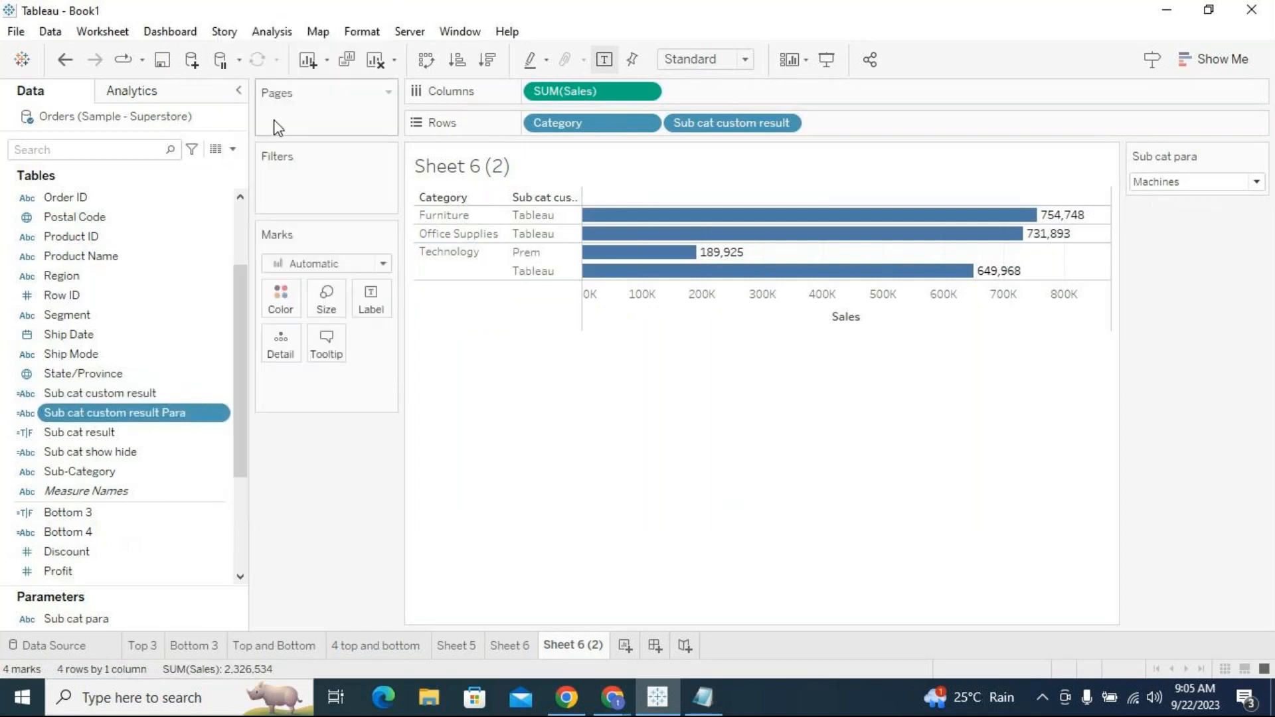
{"action": "left_click_drag", "start_coordinate": [688, 265], "coordinate": [678, 314]}
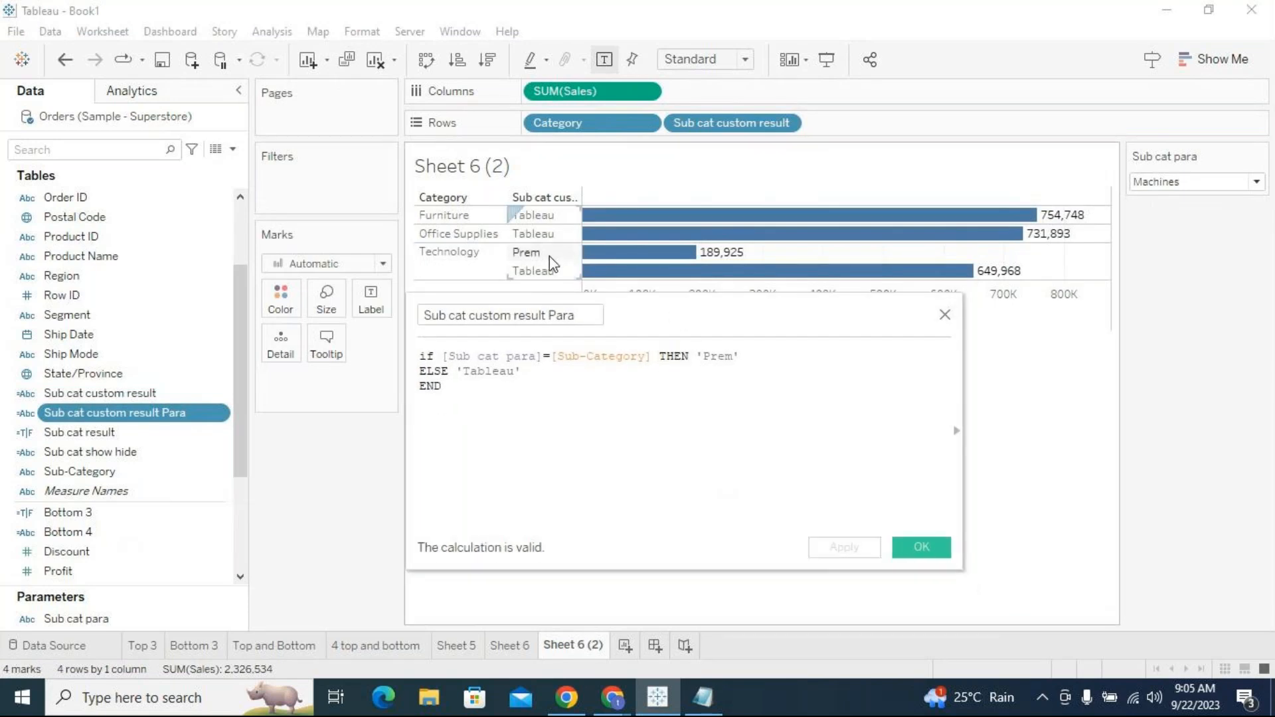
{"action": "left_click_drag", "start_coordinate": [740, 357], "coordinate": [699, 363]}
{"action": "key", "text": "BackSpace"}
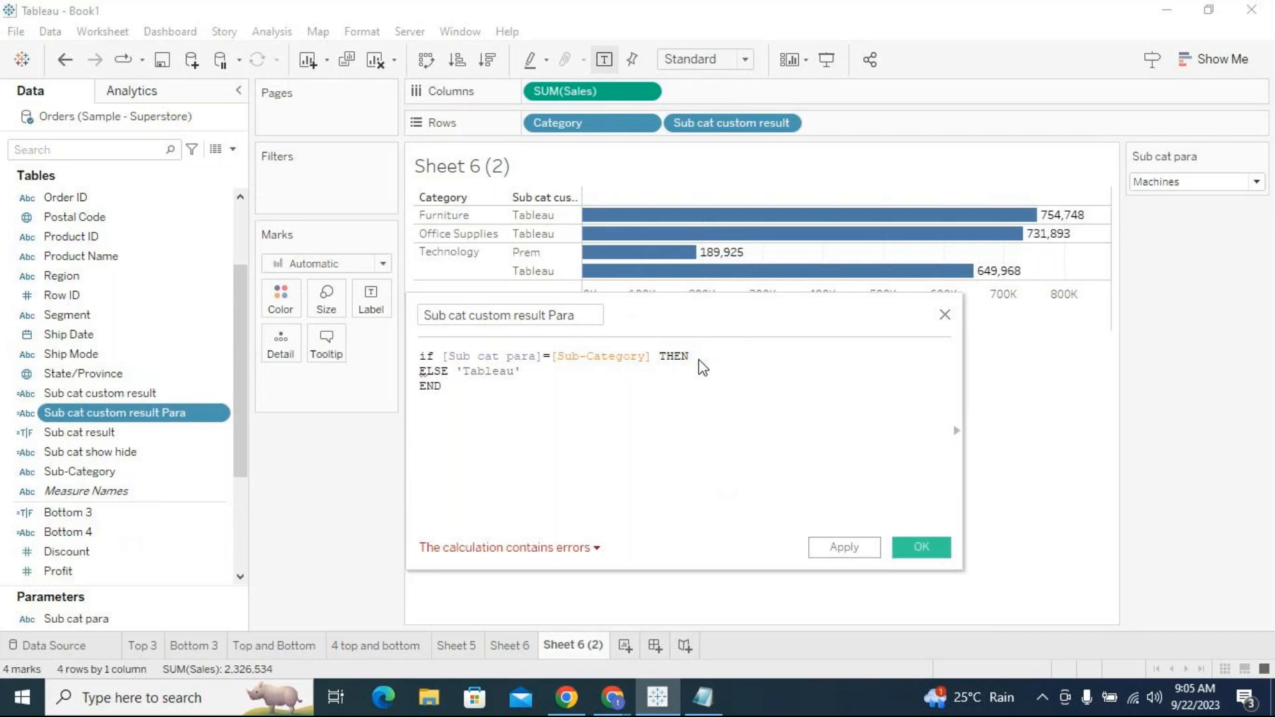
{"action": "type", "text": "'Machine'"}
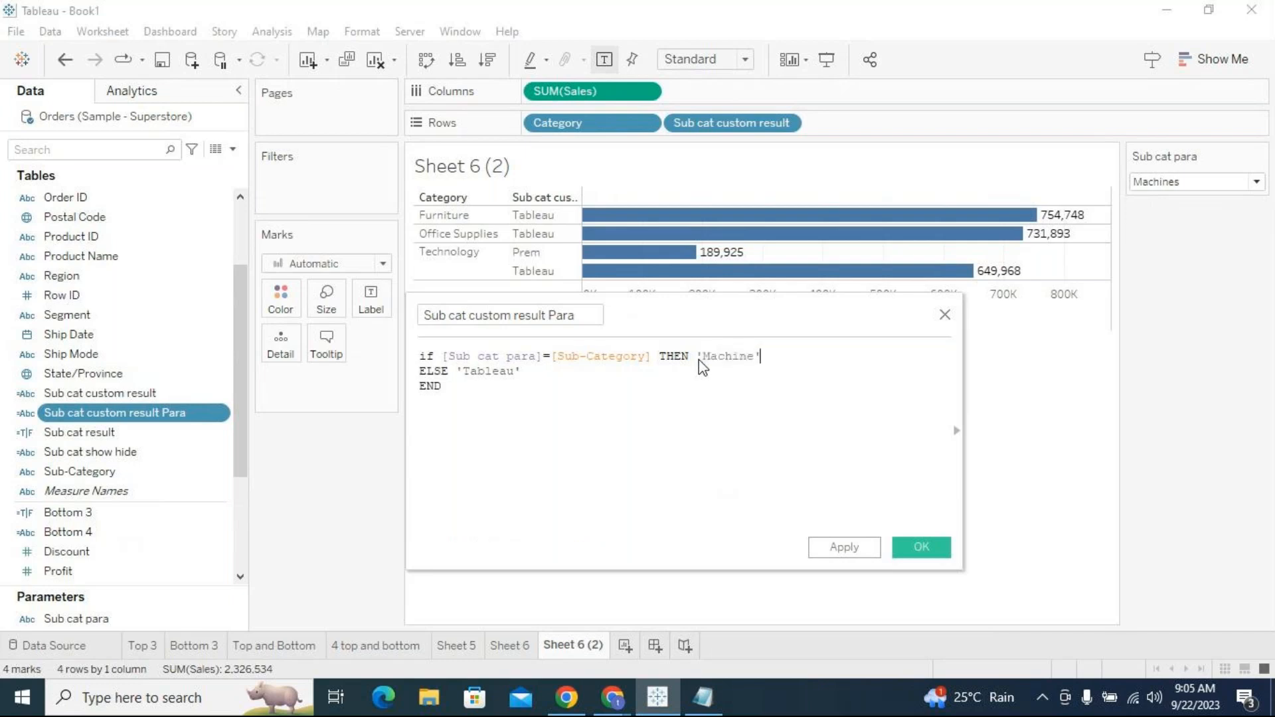
{"action": "left_click", "coordinate": [845, 552]}
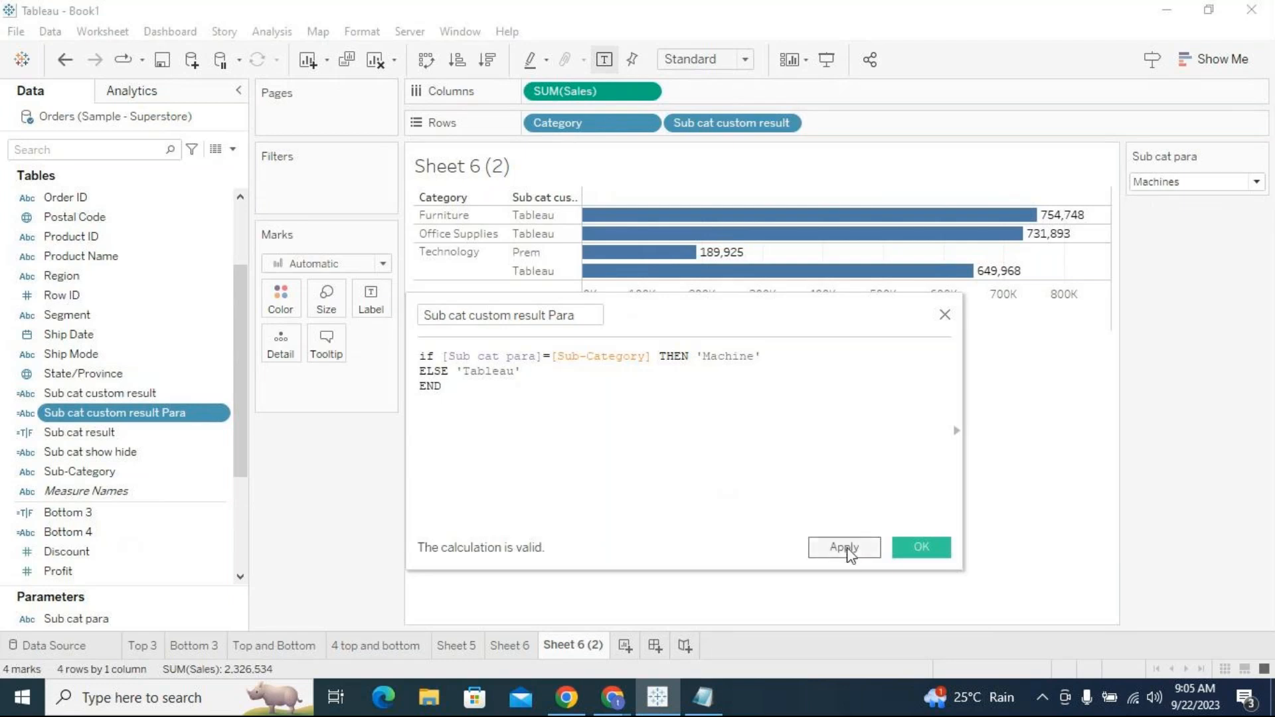
{"action": "left_click", "coordinate": [923, 553]}
Add Sub cat custom result Para to the rows after Sub cat custom result, and set Sub cat para to Bookcases.
{"action": "left_click_drag", "start_coordinate": [174, 417], "coordinate": [902, 128]}
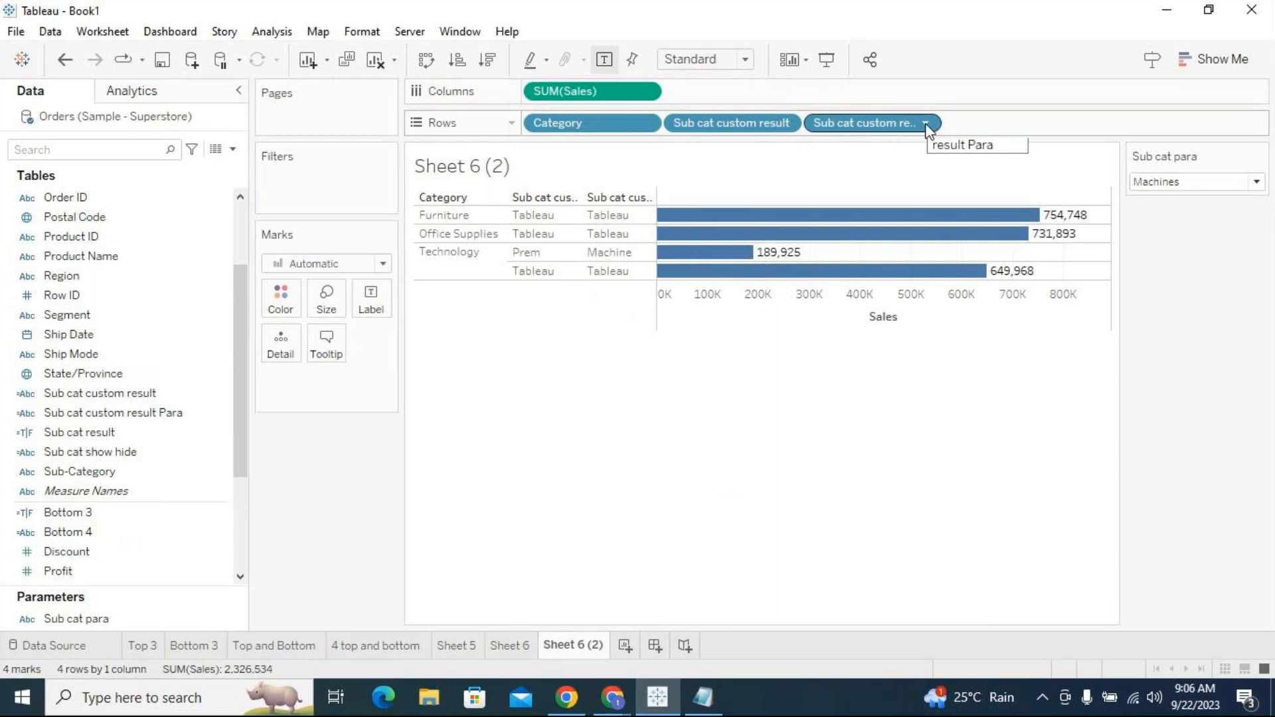
{"action": "left_click", "coordinate": [1144, 182]}
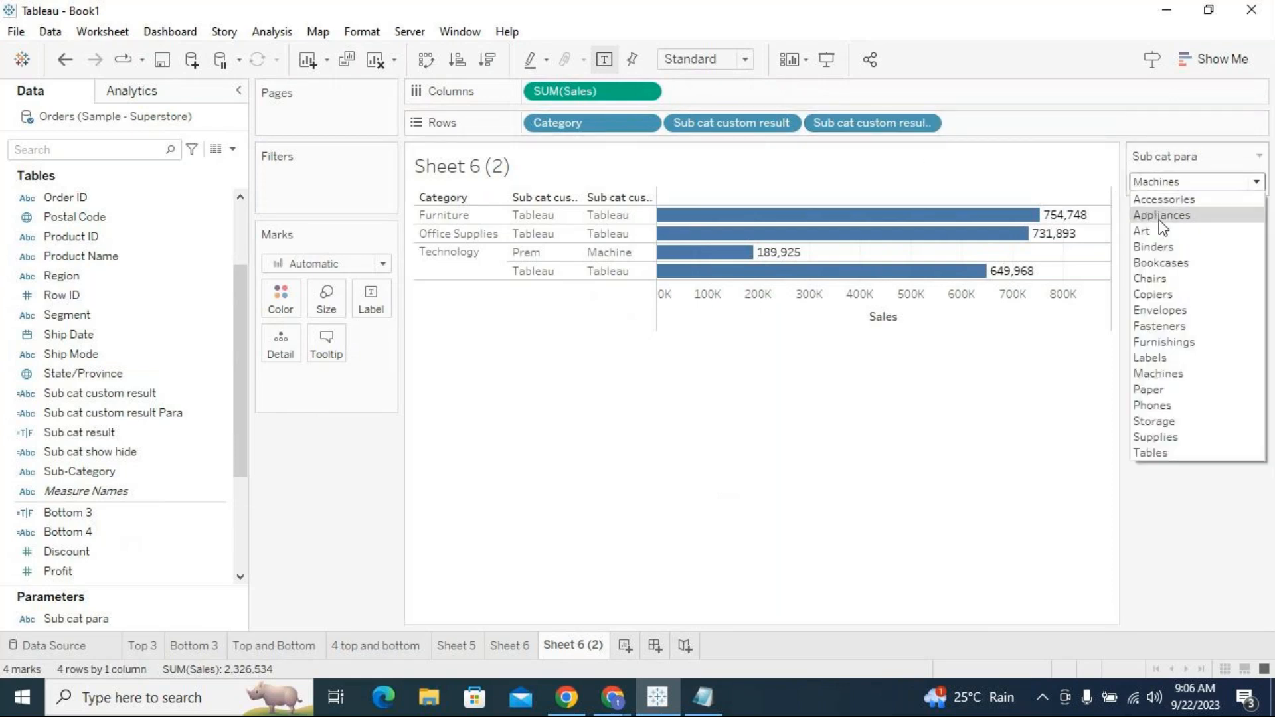
{"action": "left_click", "coordinate": [1030, 444]}
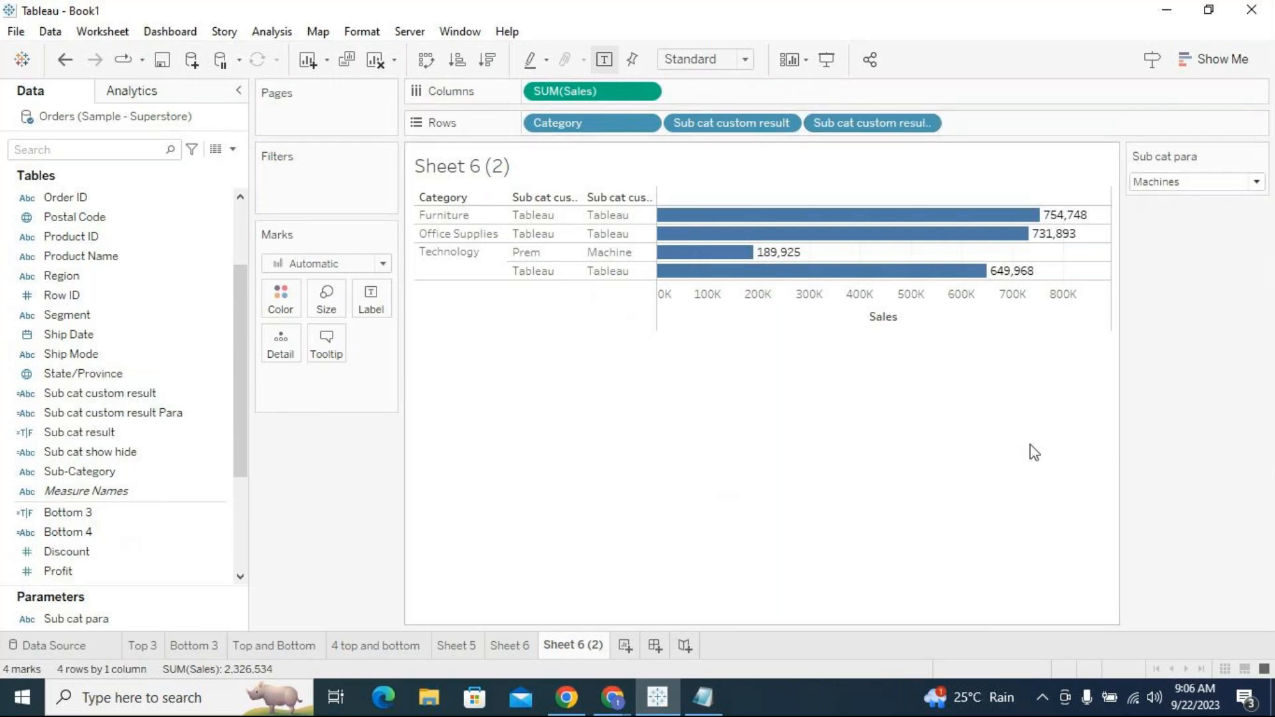
{"action": "left_click", "coordinate": [1182, 189]}
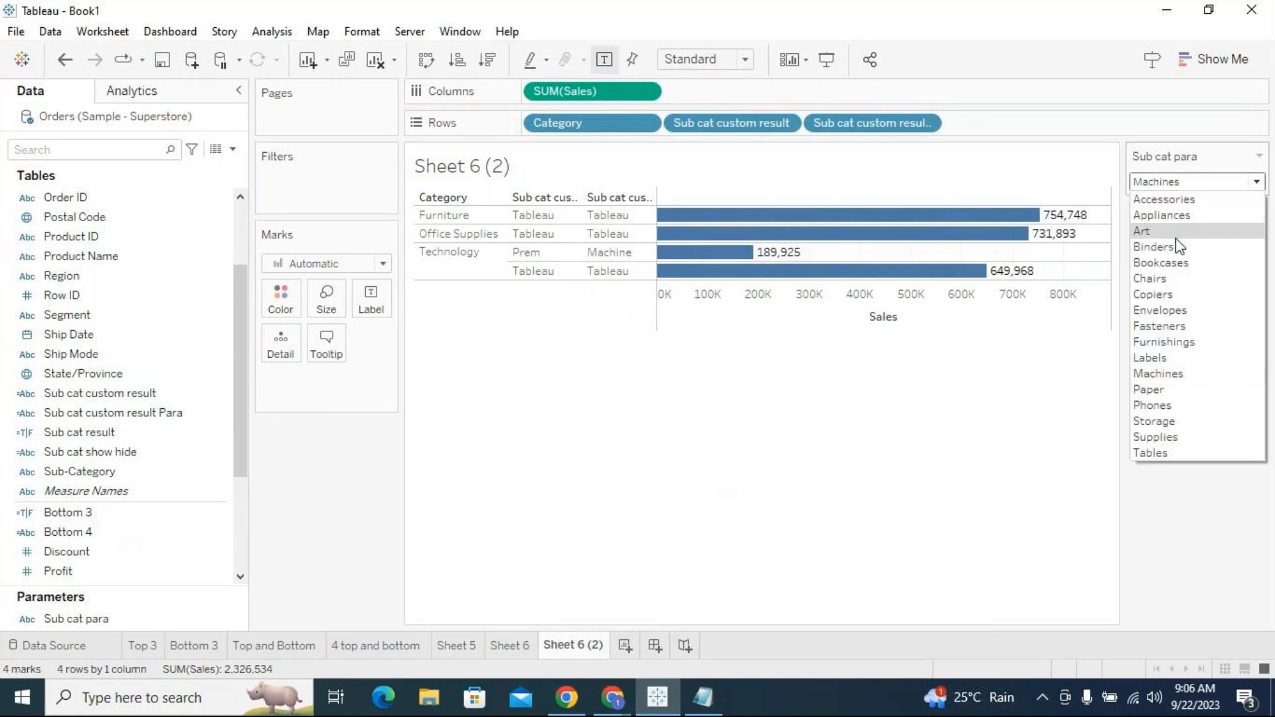
{"action": "left_click", "coordinate": [1184, 264]}
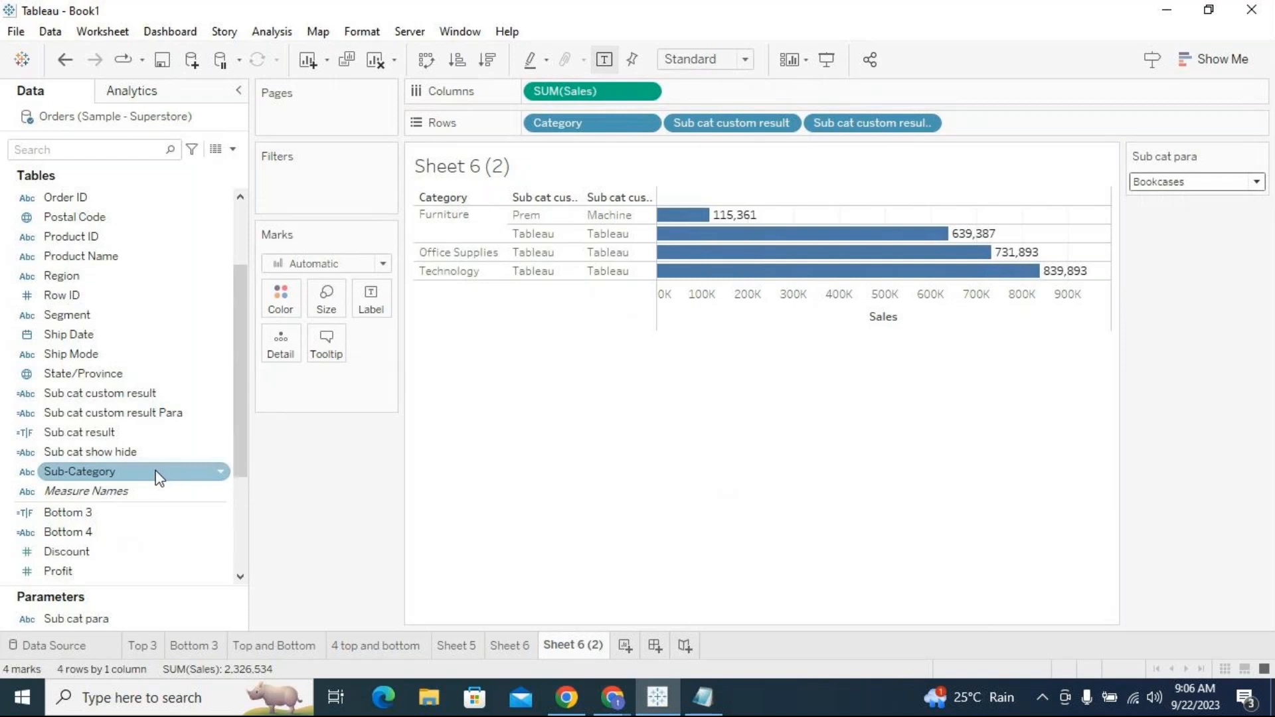
Edit Sub cat custom result Para so its THEN output returns the [Sub cat para] parameter.
{"action": "left_click", "coordinate": [222, 415]}
{"action": "left_click", "coordinate": [221, 416]}
{"action": "left_click", "coordinate": [285, 132]}
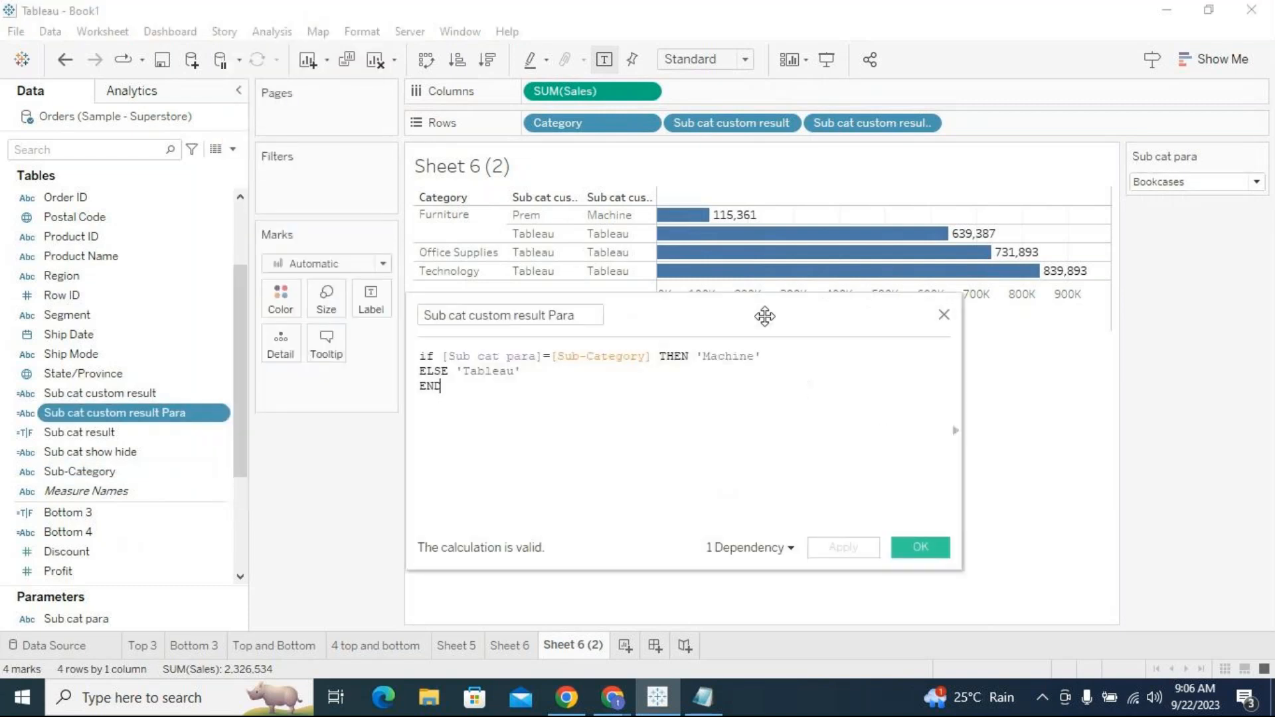
{"action": "left_click_drag", "start_coordinate": [804, 393], "coordinate": [732, 391]}
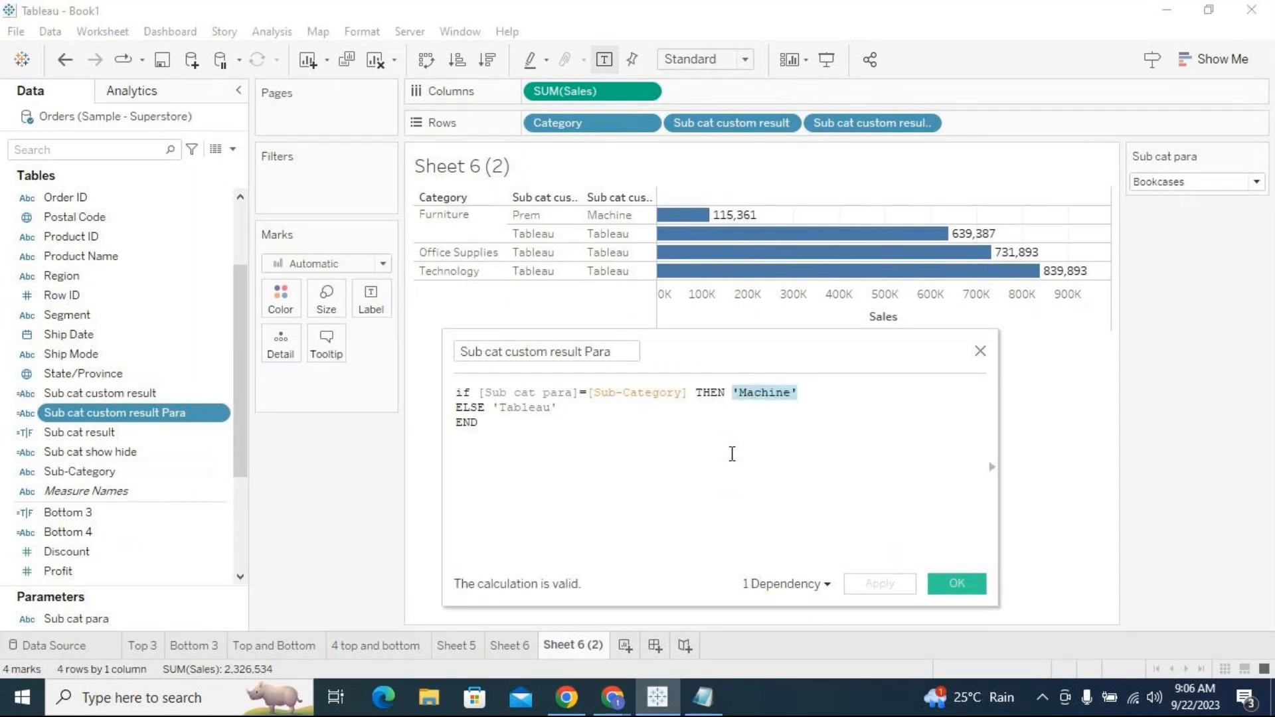
{"action": "key", "text": "BackSpace"}
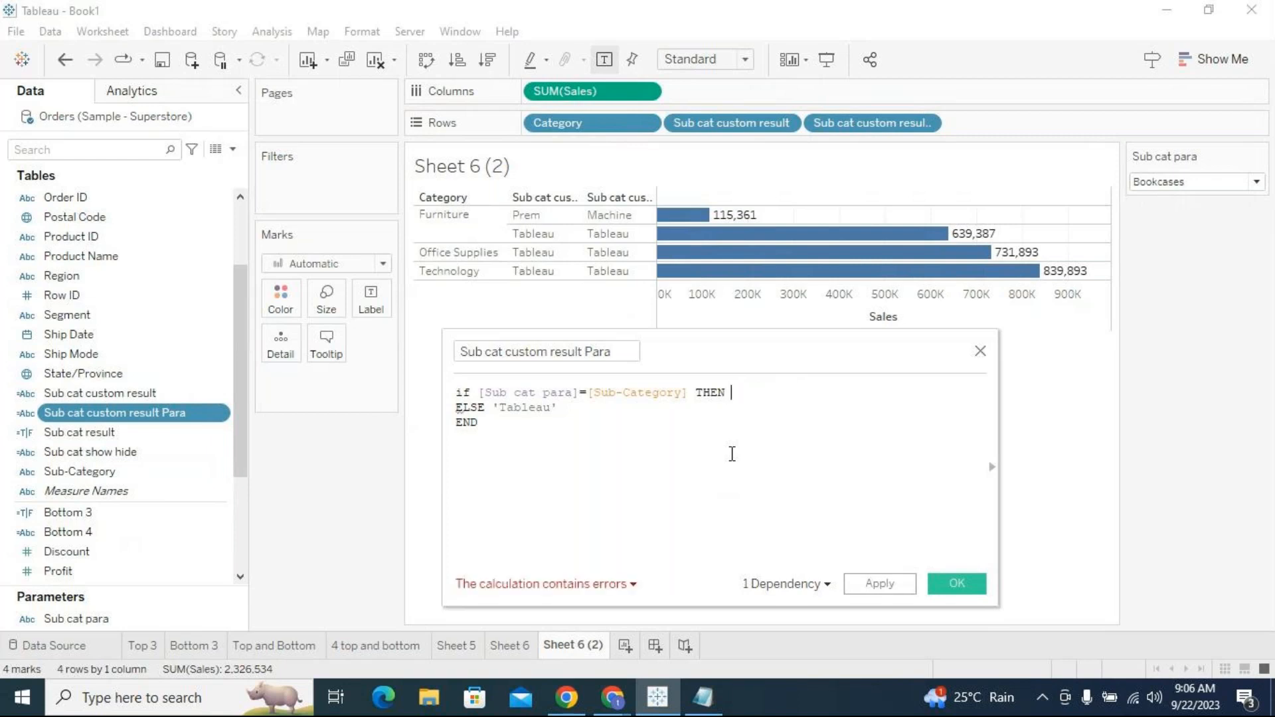
{"action": "type", "text": "sub"}
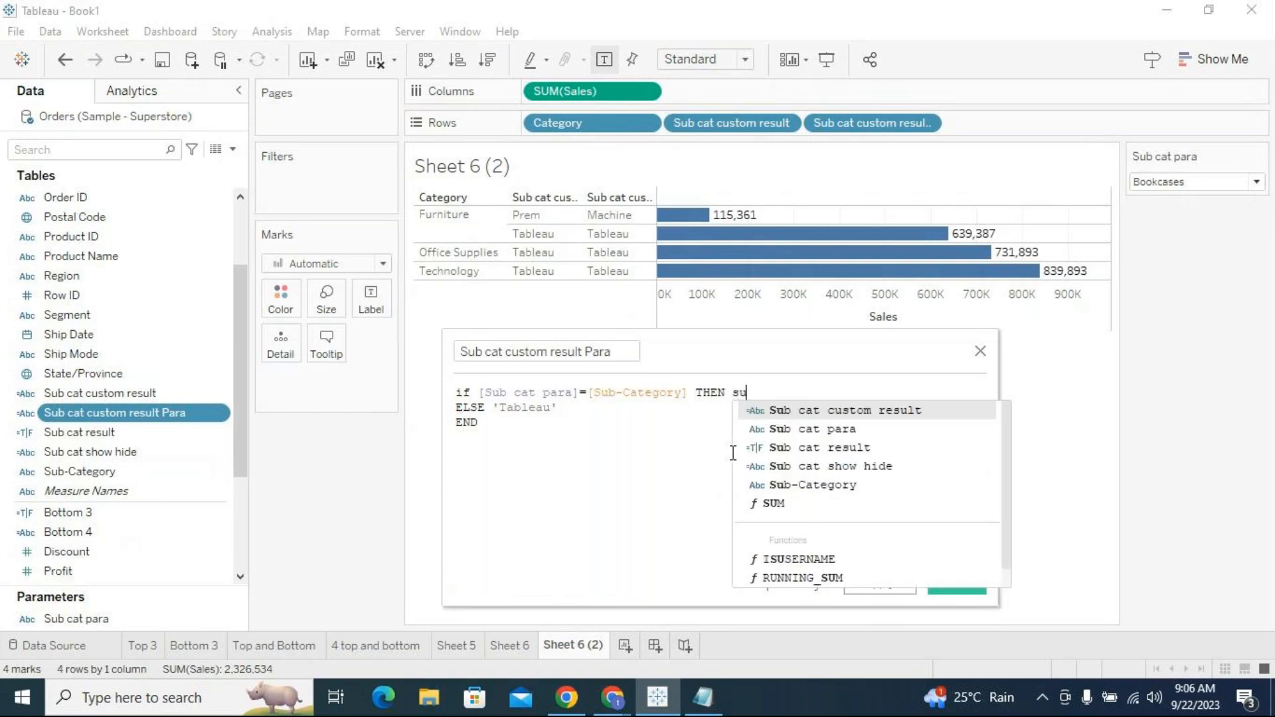
{"action": "left_click", "coordinate": [773, 435]}
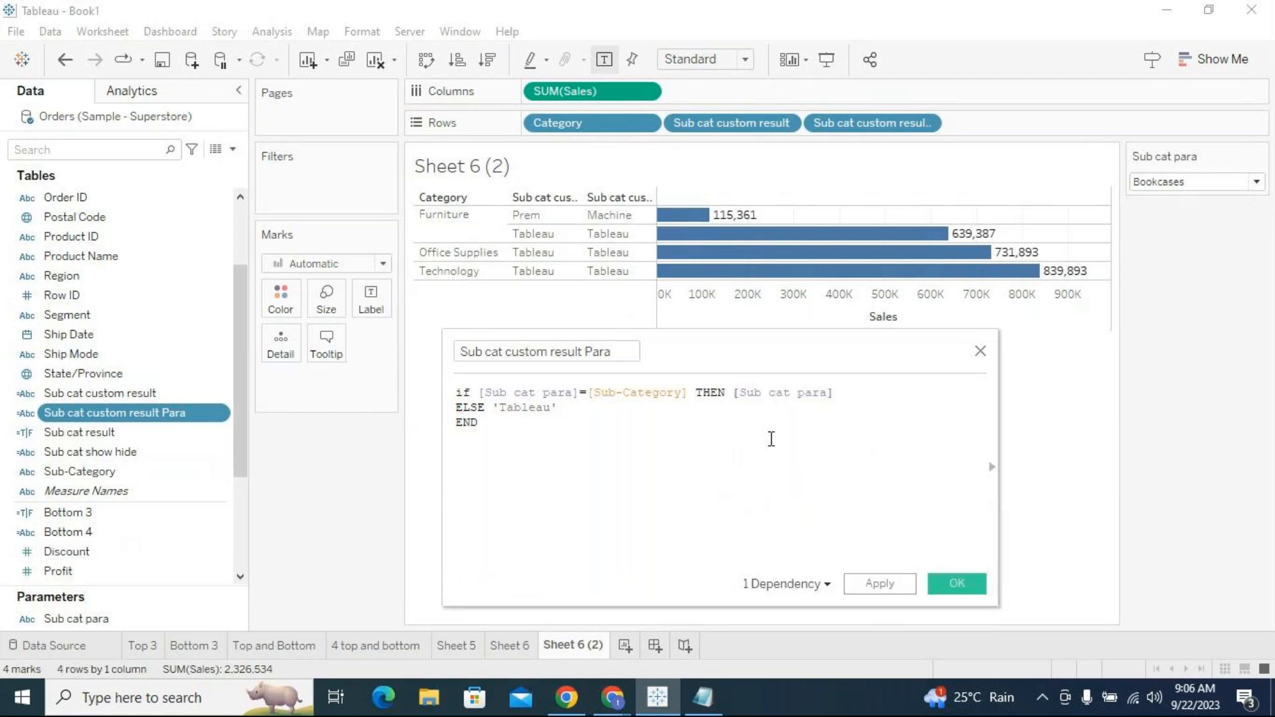
Examine how [Sub cat para] and [Sub-Category] are used in the Sub cat custom result Para formula, comparing it with the chart.
{"action": "left_click_drag", "start_coordinate": [841, 396], "coordinate": [733, 392]}
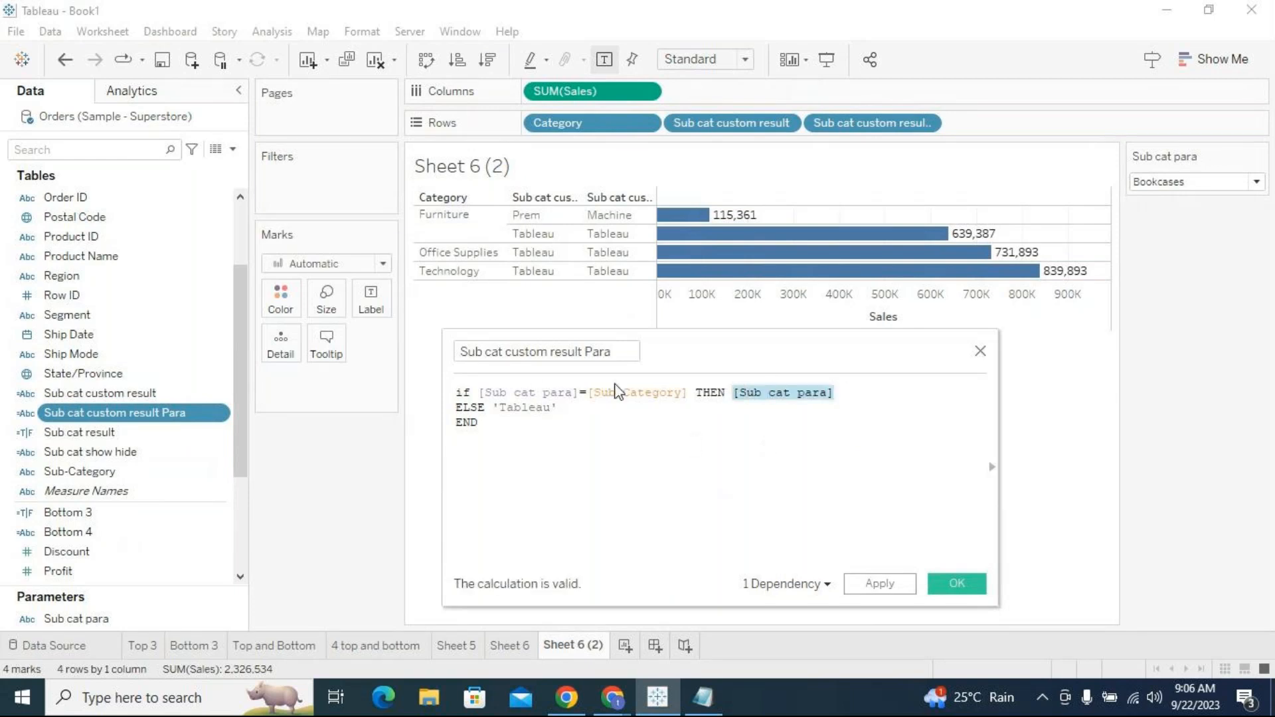
{"action": "left_click_drag", "start_coordinate": [476, 393], "coordinate": [835, 395]}
{"action": "left_click", "coordinate": [778, 458]}
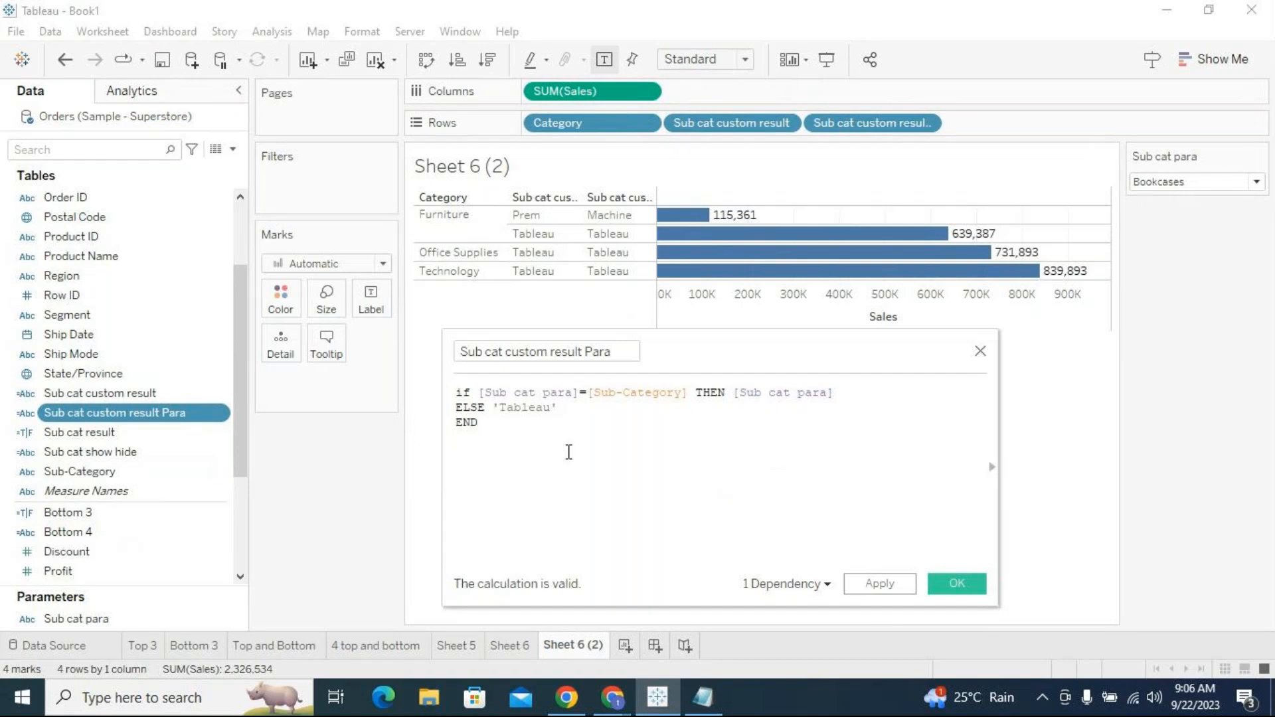
{"action": "left_click_drag", "start_coordinate": [646, 353], "coordinate": [674, 251]}
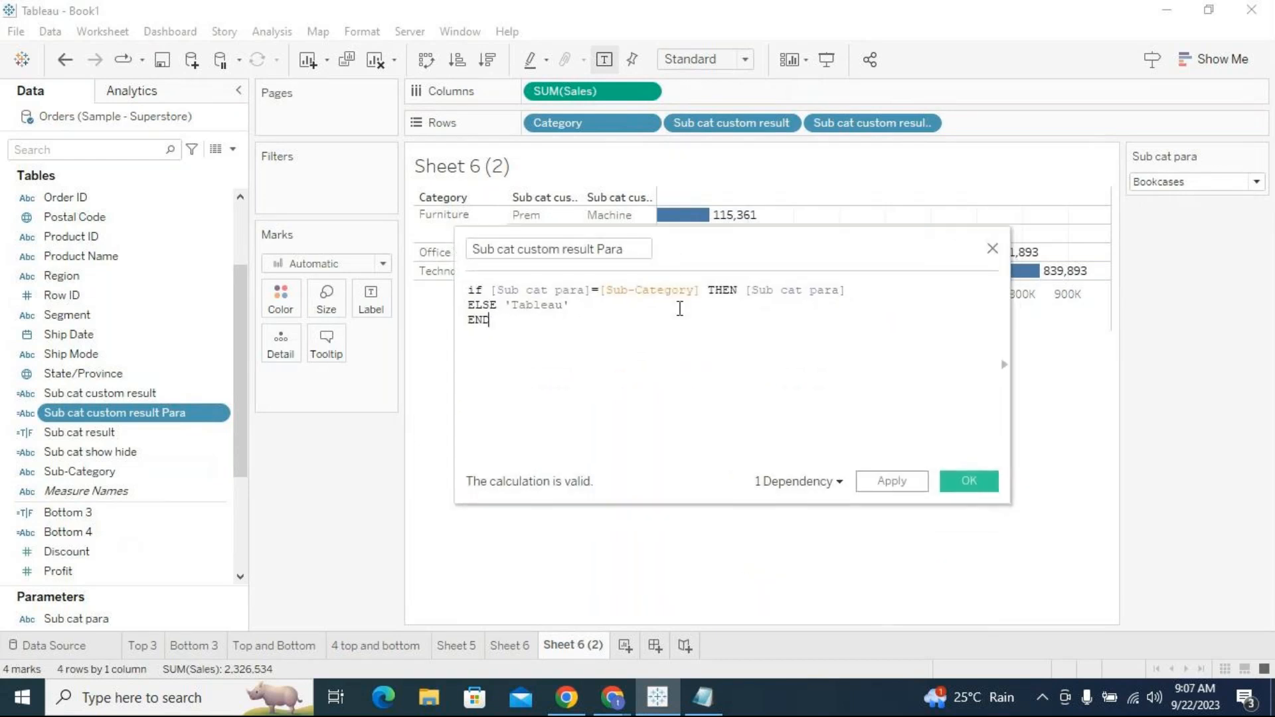
{"action": "left_click_drag", "start_coordinate": [700, 292], "coordinate": [623, 292]}
{"action": "left_click_drag", "start_coordinate": [698, 235], "coordinate": [651, 363]}
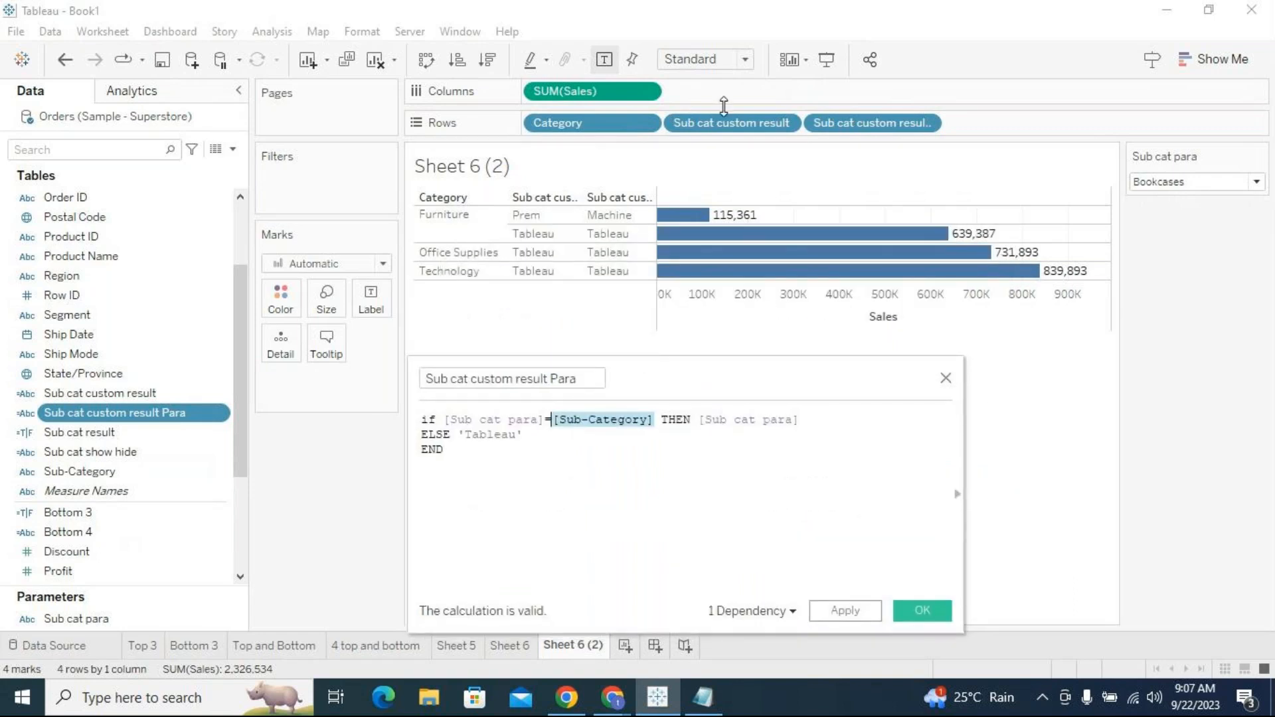
{"action": "left_click_drag", "start_coordinate": [659, 420], "coordinate": [553, 422]}
{"action": "left_click", "coordinate": [540, 435]}
{"action": "left_click_drag", "start_coordinate": [556, 417], "coordinate": [655, 420]}
Replace [Sub cat para] in the formula's IF condition with the text 'Bookcases'.
{"action": "left_click_drag", "start_coordinate": [545, 420], "coordinate": [442, 419]}
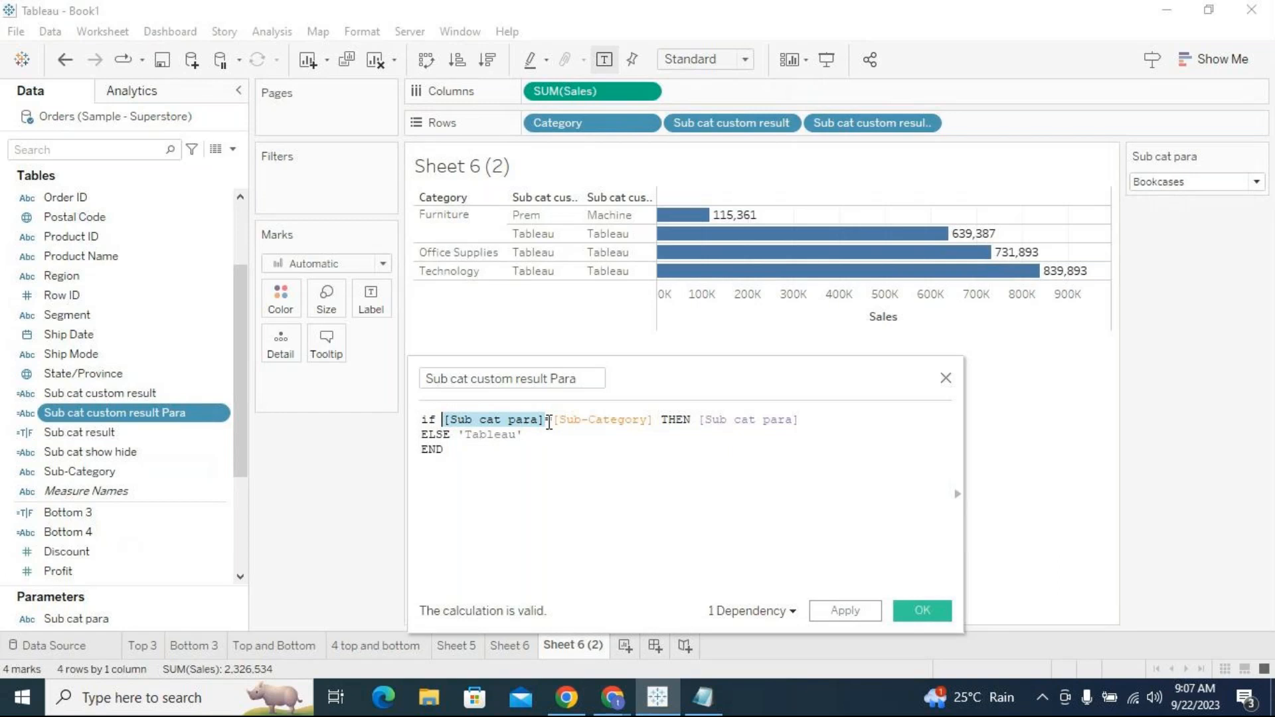
{"action": "type", "text": "'"}
{"action": "type", "text": "Bookc"}
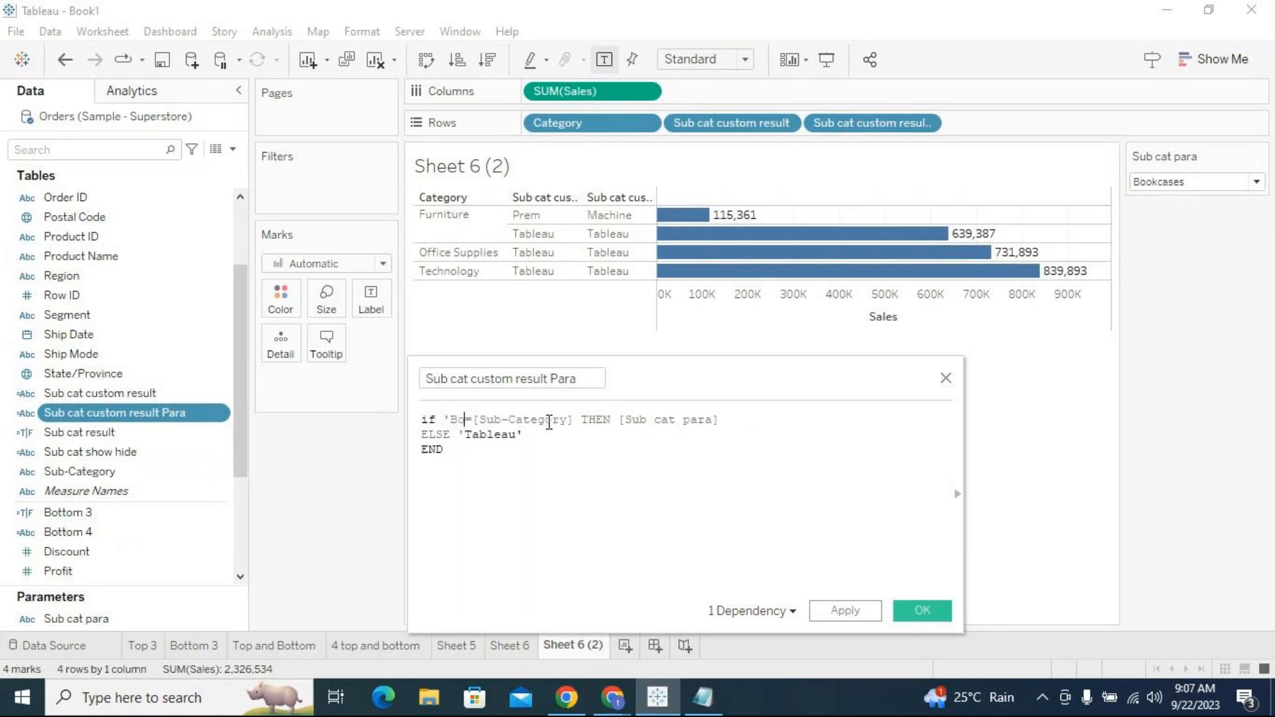
{"action": "type", "text": "ases'"}
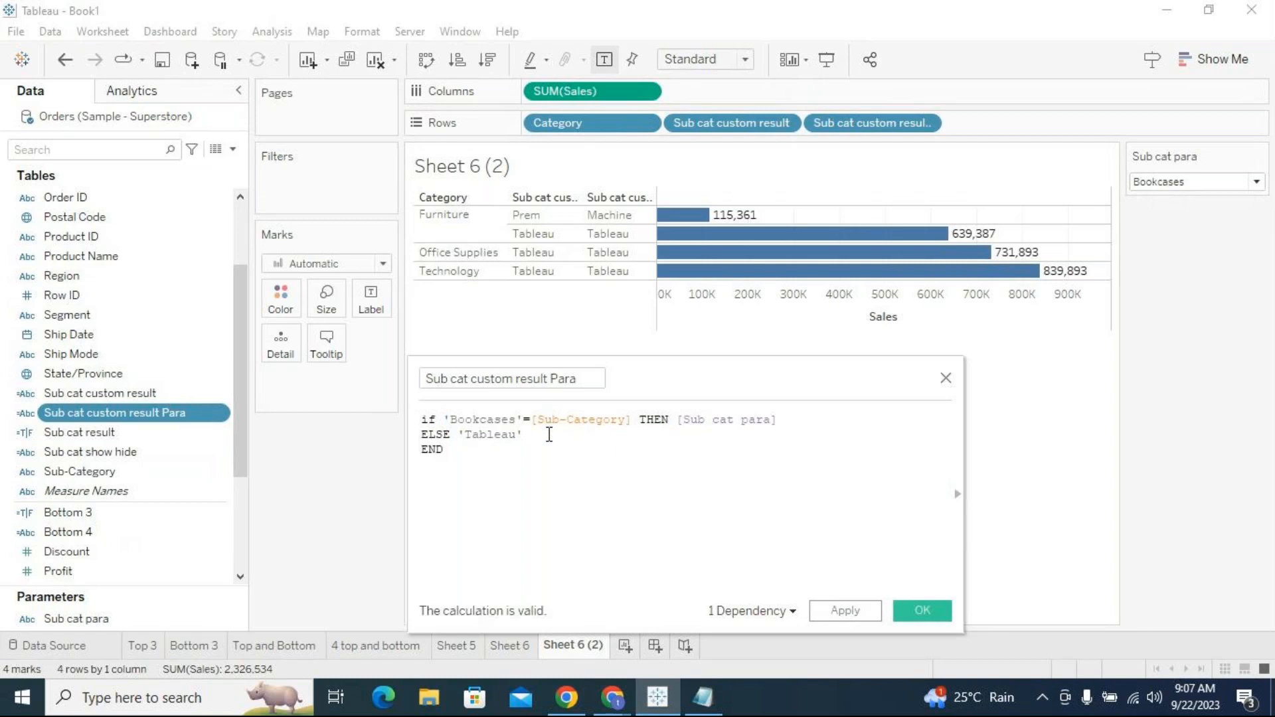
Replace 'Bookcases' in the Sub cat custom result Para formula's IF condition with [Sub cat para] and save the calculation.
{"action": "left_click_drag", "start_coordinate": [524, 420], "coordinate": [439, 422]}
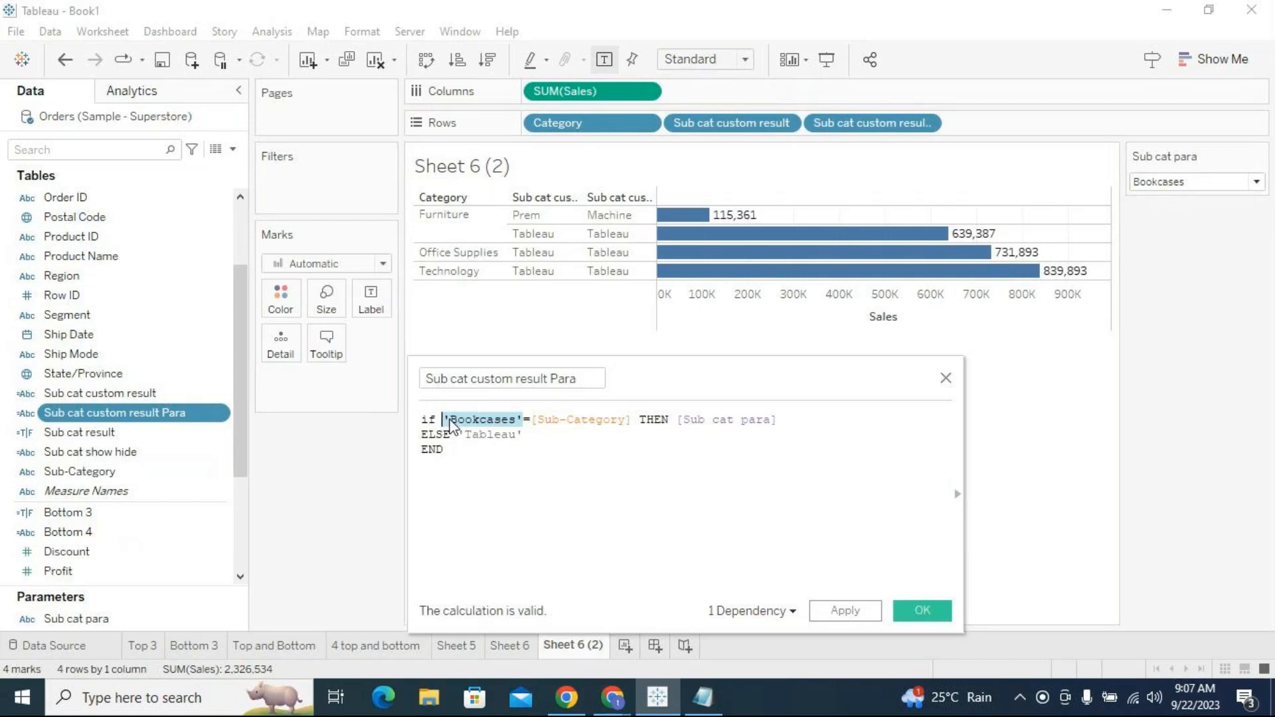
{"action": "type", "text": "sub"}
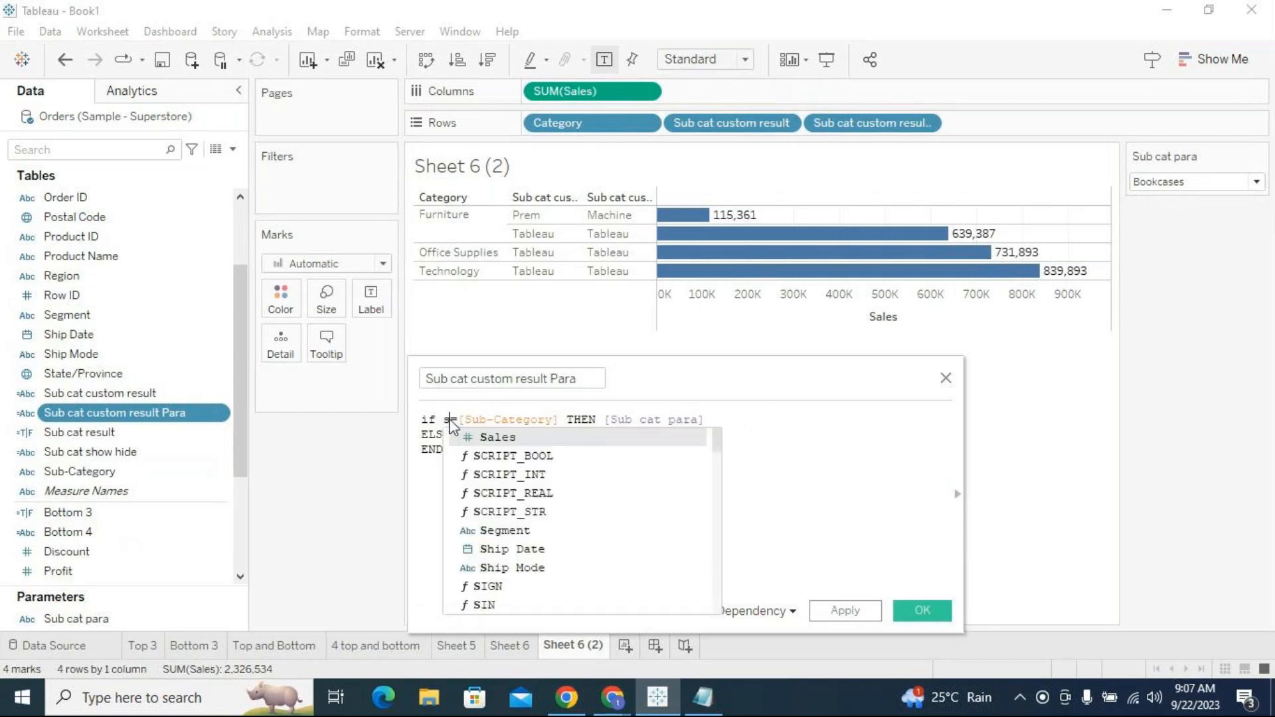
{"action": "key", "text": "Down"}
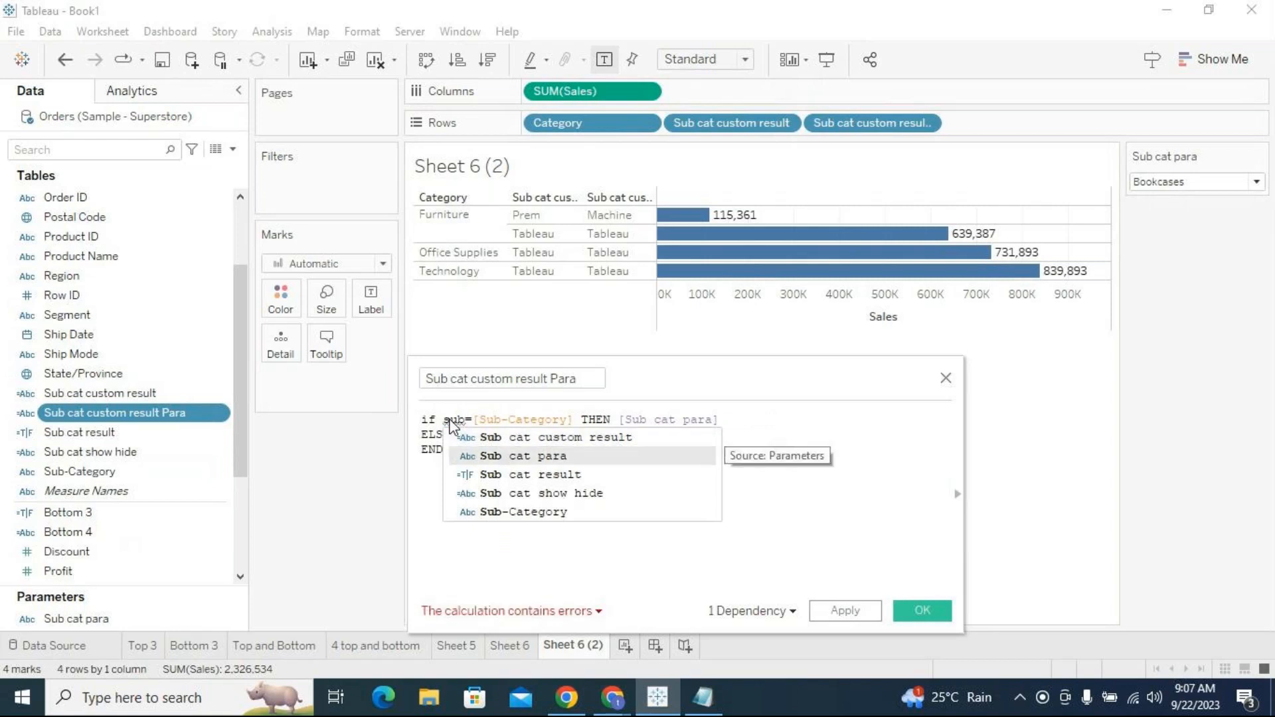
{"action": "key", "text": "Return"}
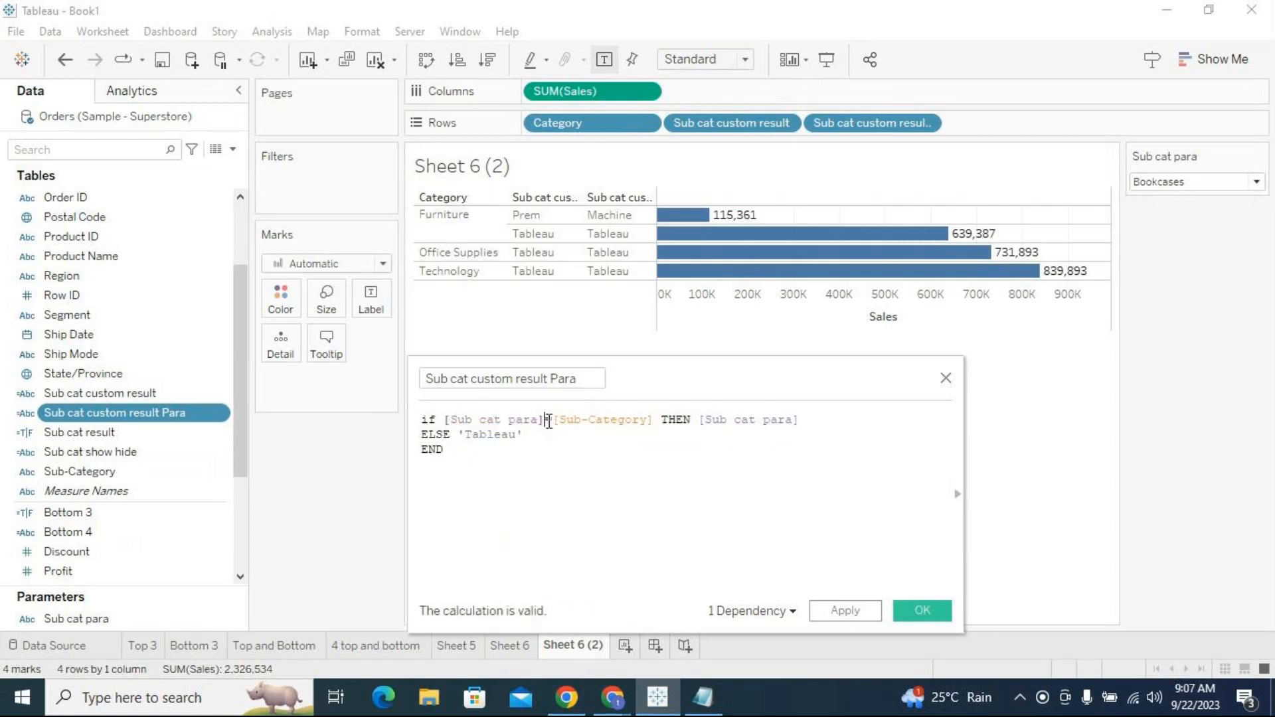
{"action": "left_click_drag", "start_coordinate": [799, 420], "coordinate": [699, 419]}
{"action": "left_click", "coordinate": [850, 610]}
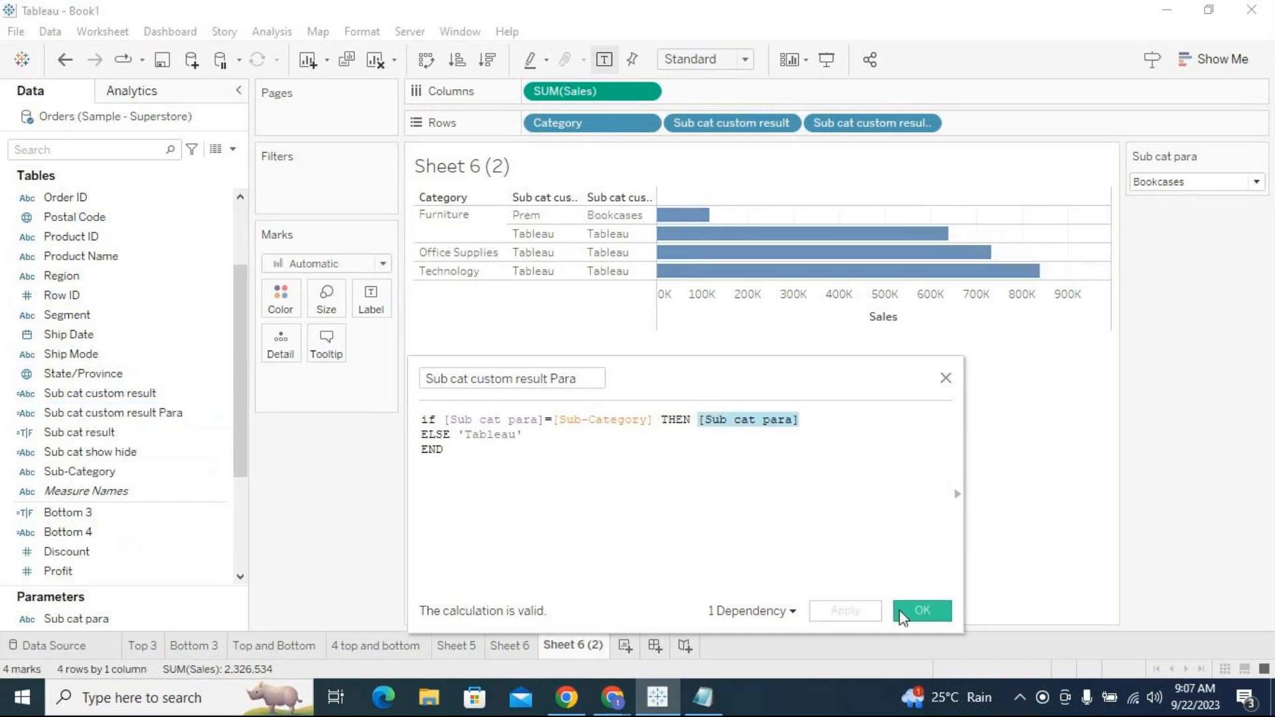
{"action": "left_click", "coordinate": [900, 611]}
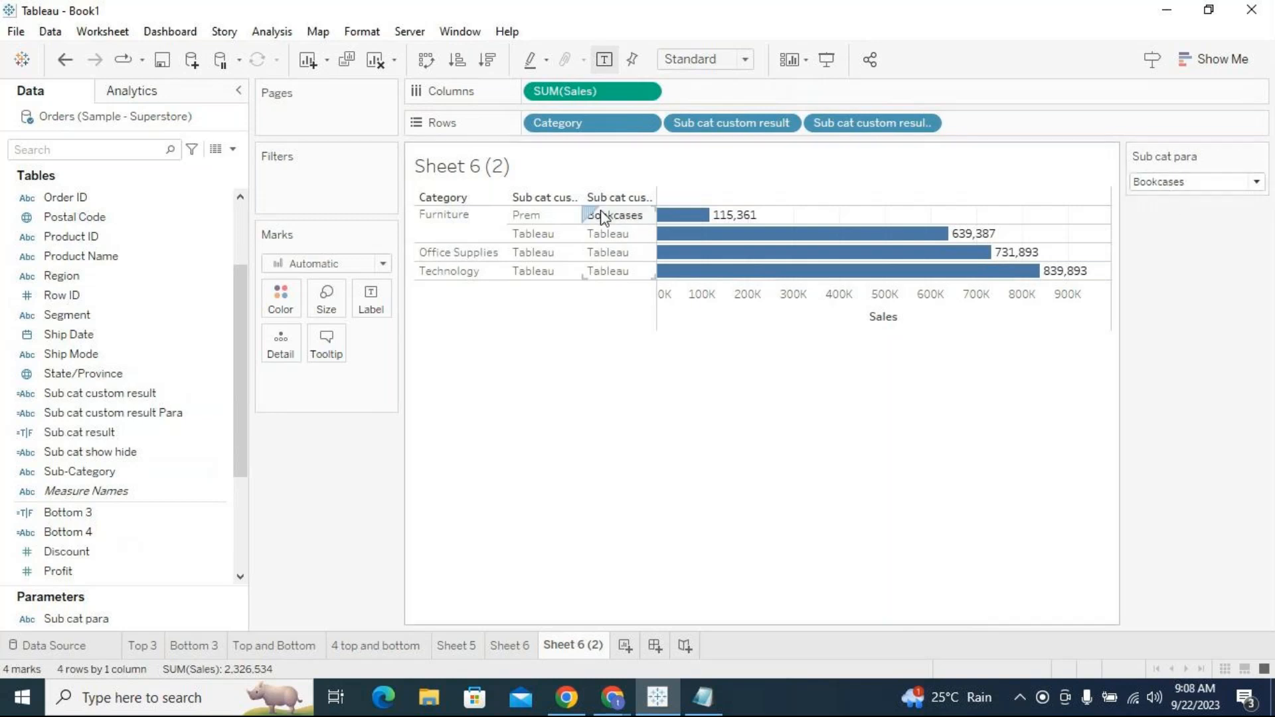
Switch Sub cat para to Labels, Storage and finally Supplies to test the updated calculation on the chart.
{"action": "left_click", "coordinate": [1195, 185]}
{"action": "left_click", "coordinate": [1154, 356]}
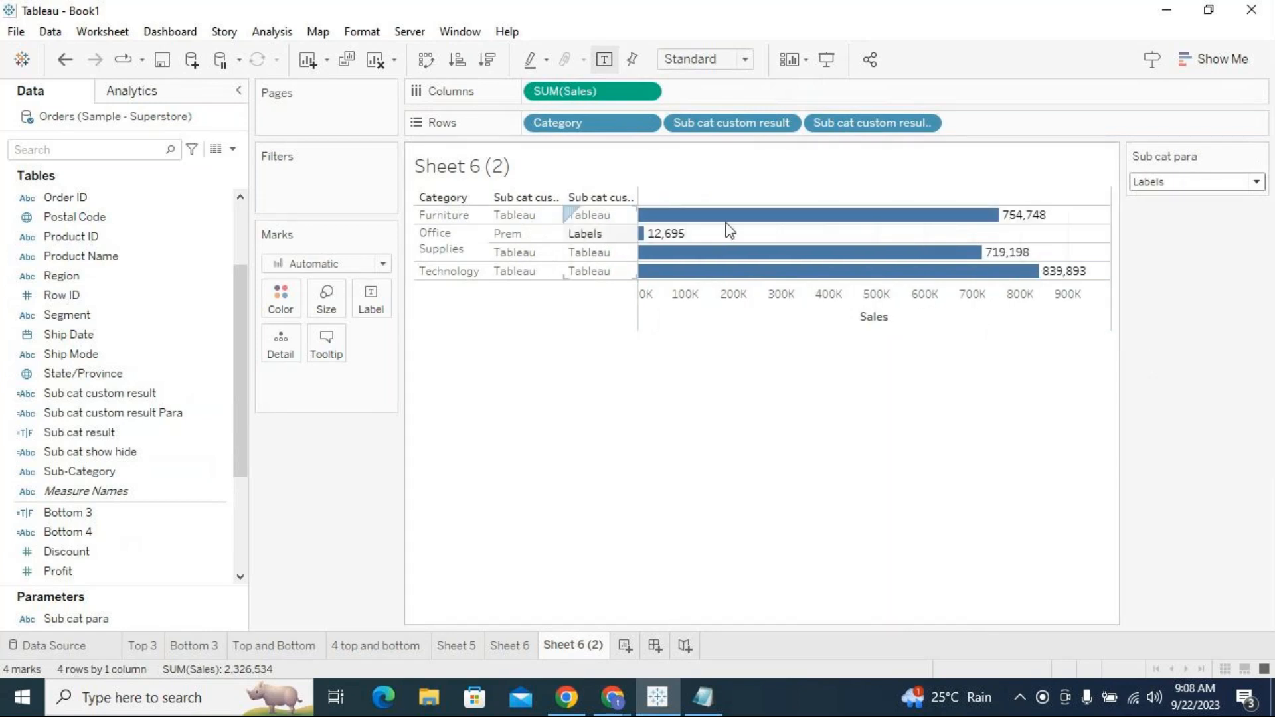
{"action": "left_click", "coordinate": [1246, 184]}
{"action": "left_click", "coordinate": [1223, 421]}
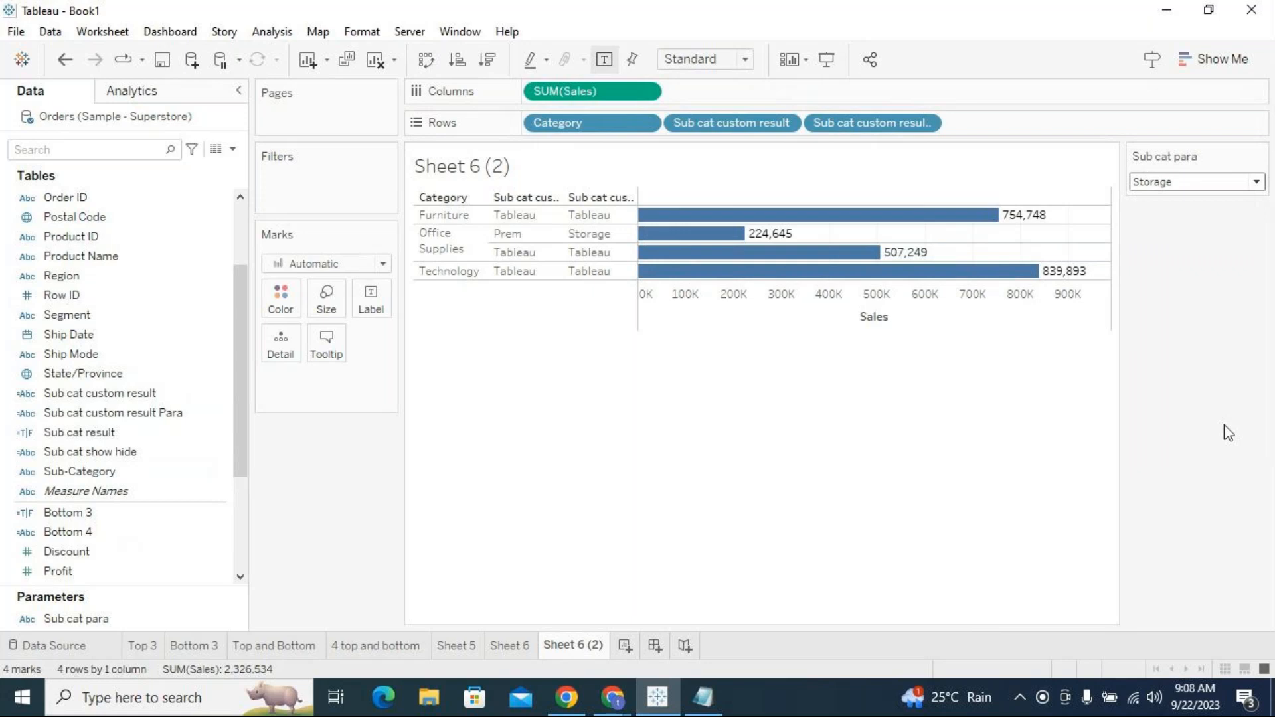
{"action": "left_click", "coordinate": [1204, 184]}
{"action": "left_click", "coordinate": [1175, 437]}
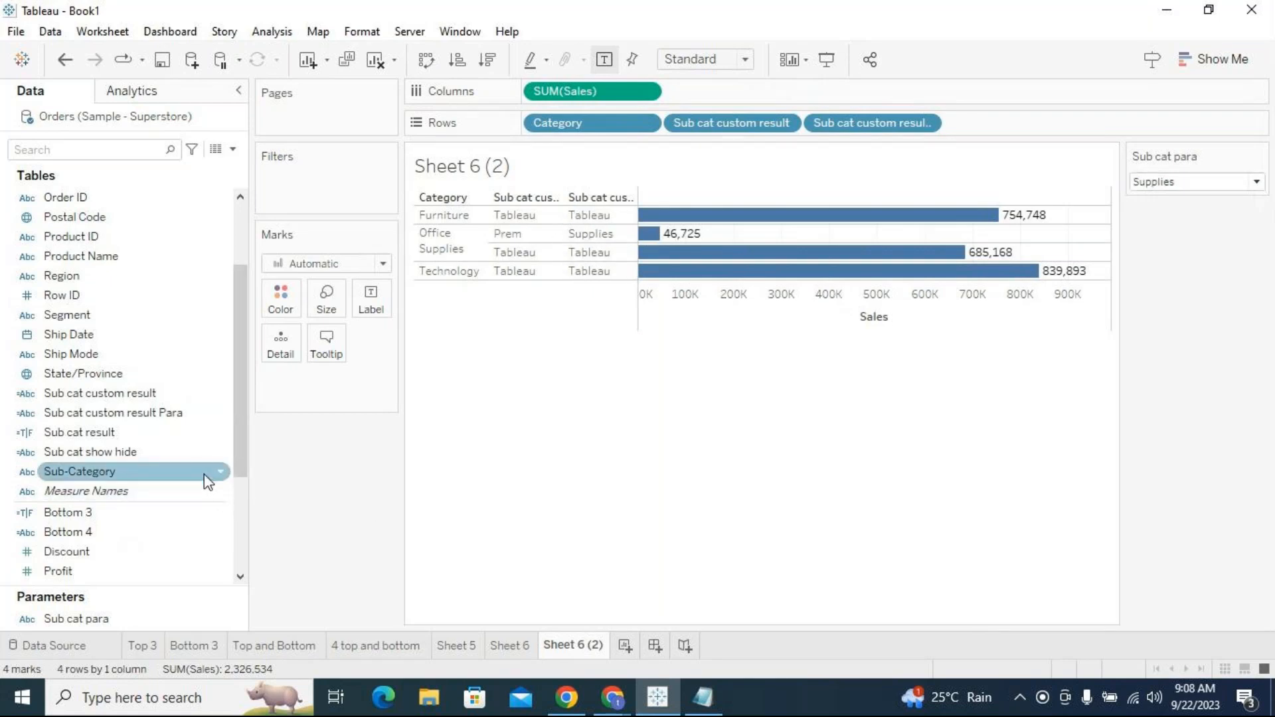
Replace the two custom result fields on Rows with Sub-Category followed by Sub cat custom result Para.
{"action": "left_click_drag", "start_coordinate": [693, 130], "coordinate": [755, 196]}
{"action": "left_click_drag", "start_coordinate": [734, 126], "coordinate": [756, 213]}
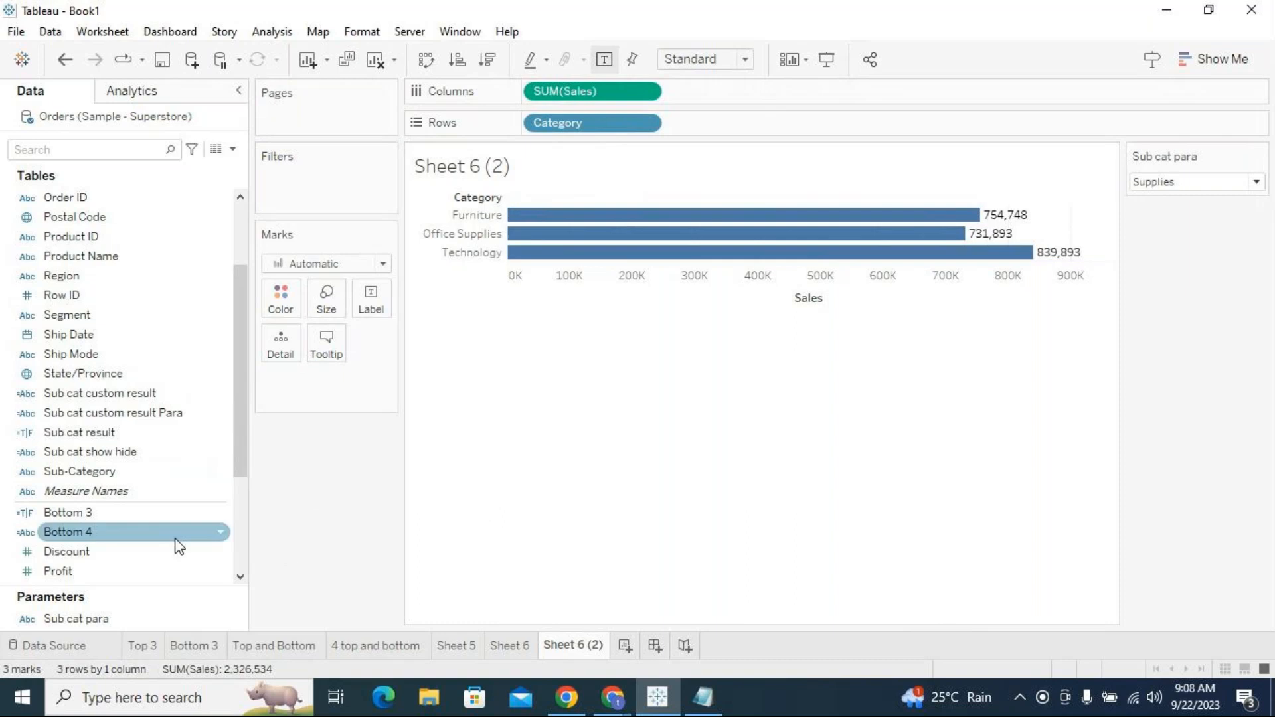
{"action": "left_click_drag", "start_coordinate": [106, 471], "coordinate": [714, 122]}
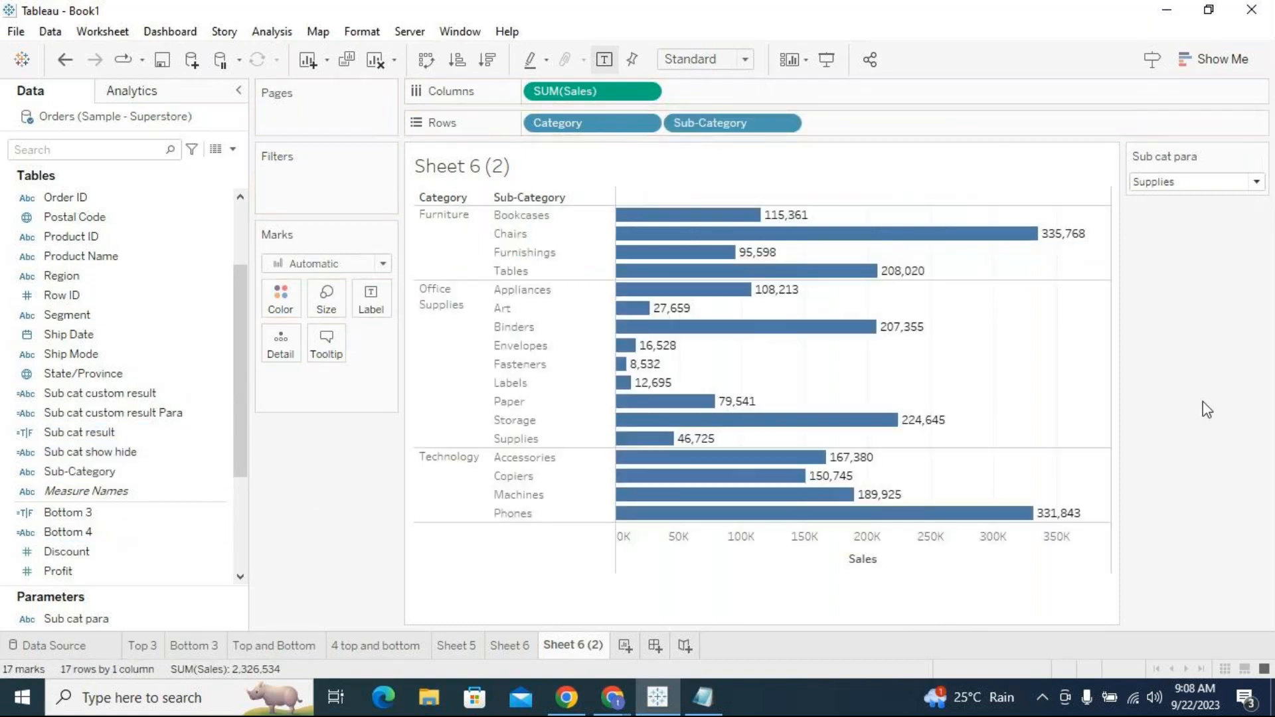
{"action": "left_click_drag", "start_coordinate": [119, 430], "coordinate": [909, 133]}
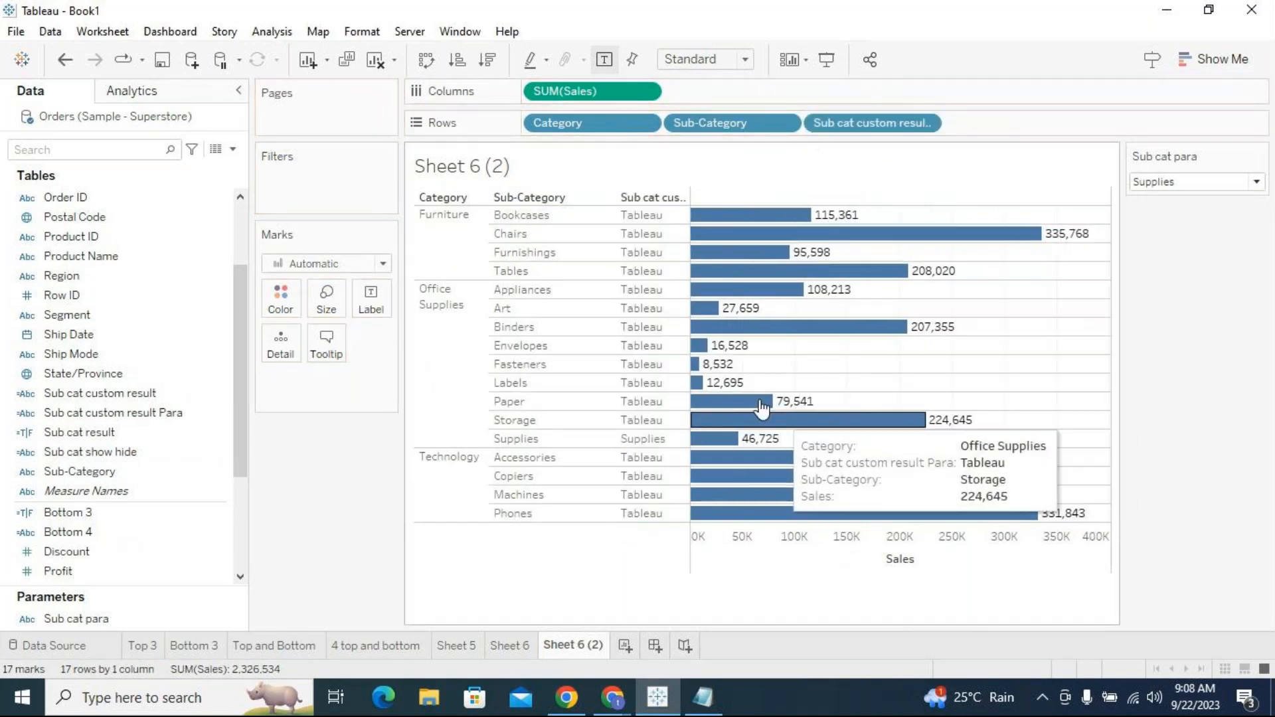
Highlight the Supplies label in the Sub cat custom result Para column to compare it with its sub-category, clearing the selection each time.
{"action": "left_click", "coordinate": [648, 440]}
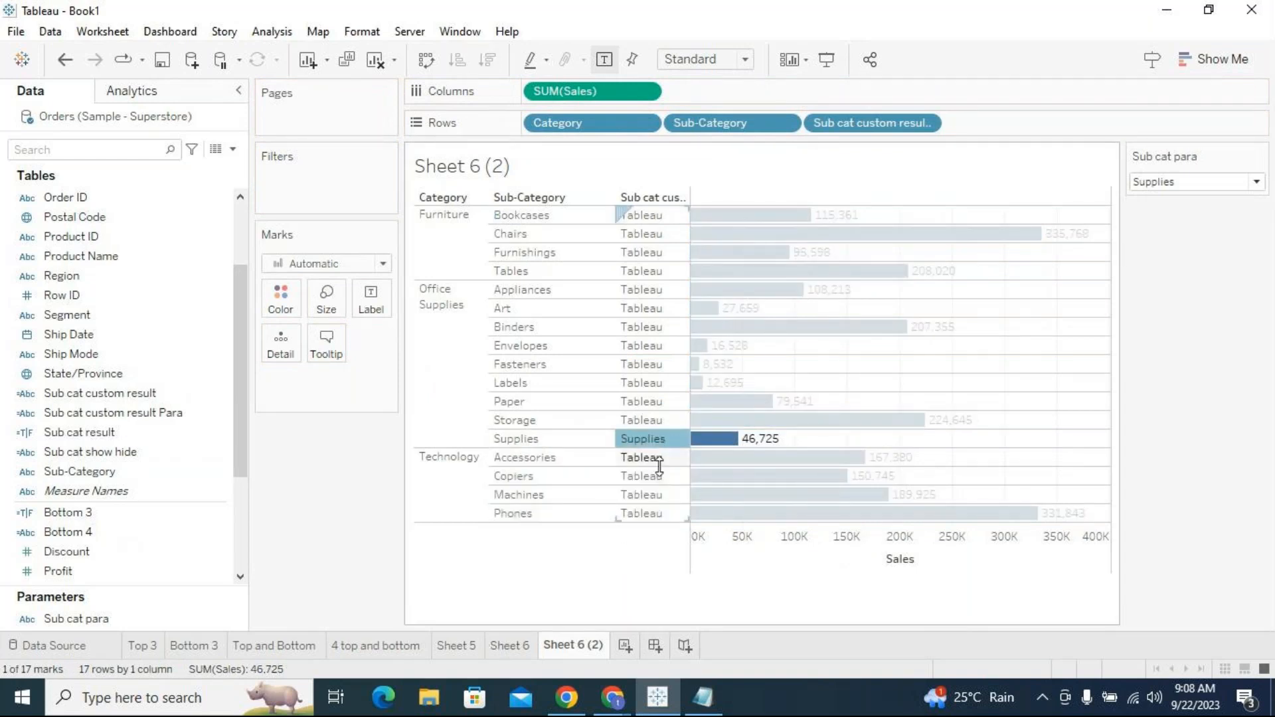
{"action": "key", "text": "Escape"}
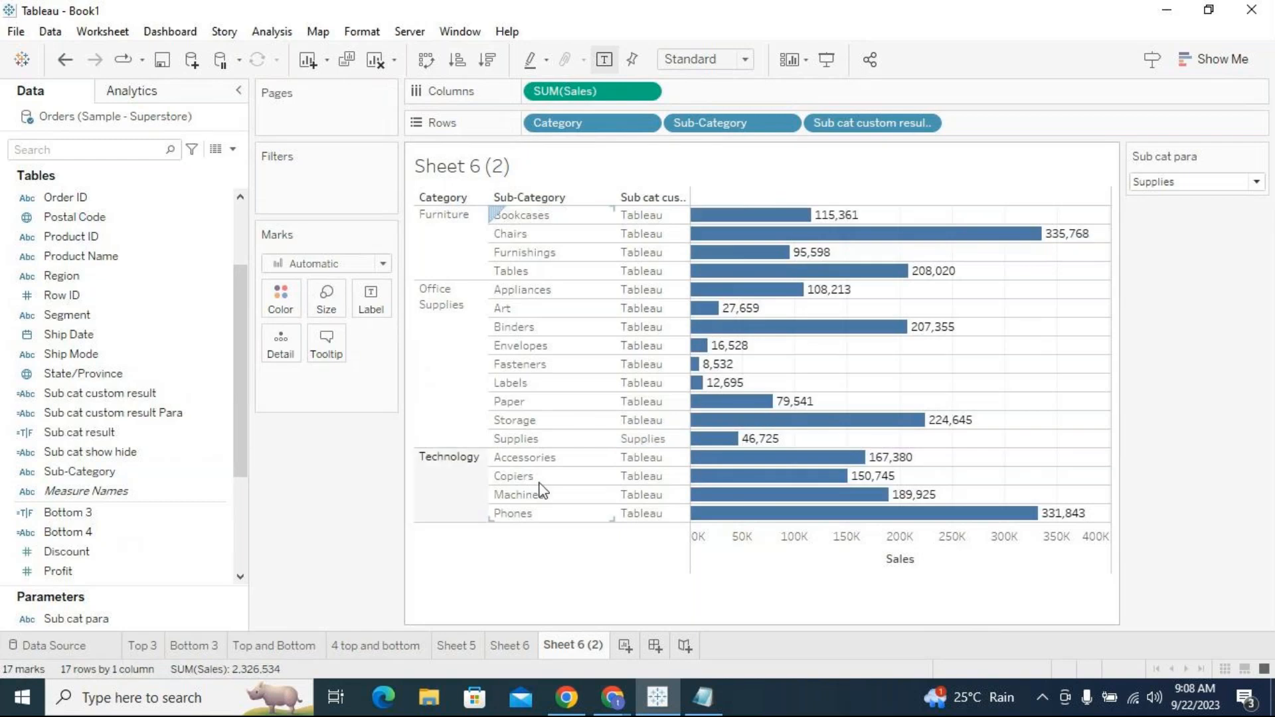
{"action": "left_click", "coordinate": [639, 439]}
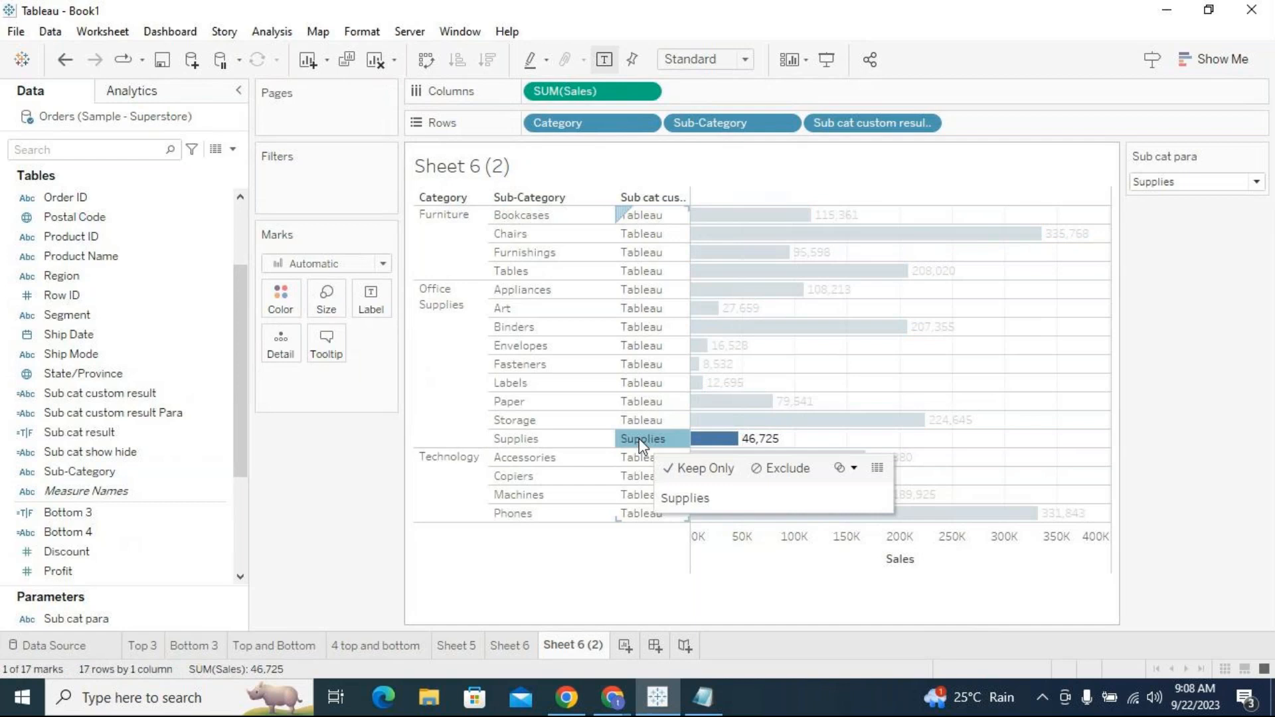
{"action": "key", "text": "Escape"}
Filter the chart by Sub cat custom result Para, keeping only the Supplies value.
{"action": "left_click_drag", "start_coordinate": [135, 422], "coordinate": [319, 196]}
{"action": "left_click", "coordinate": [584, 409]}
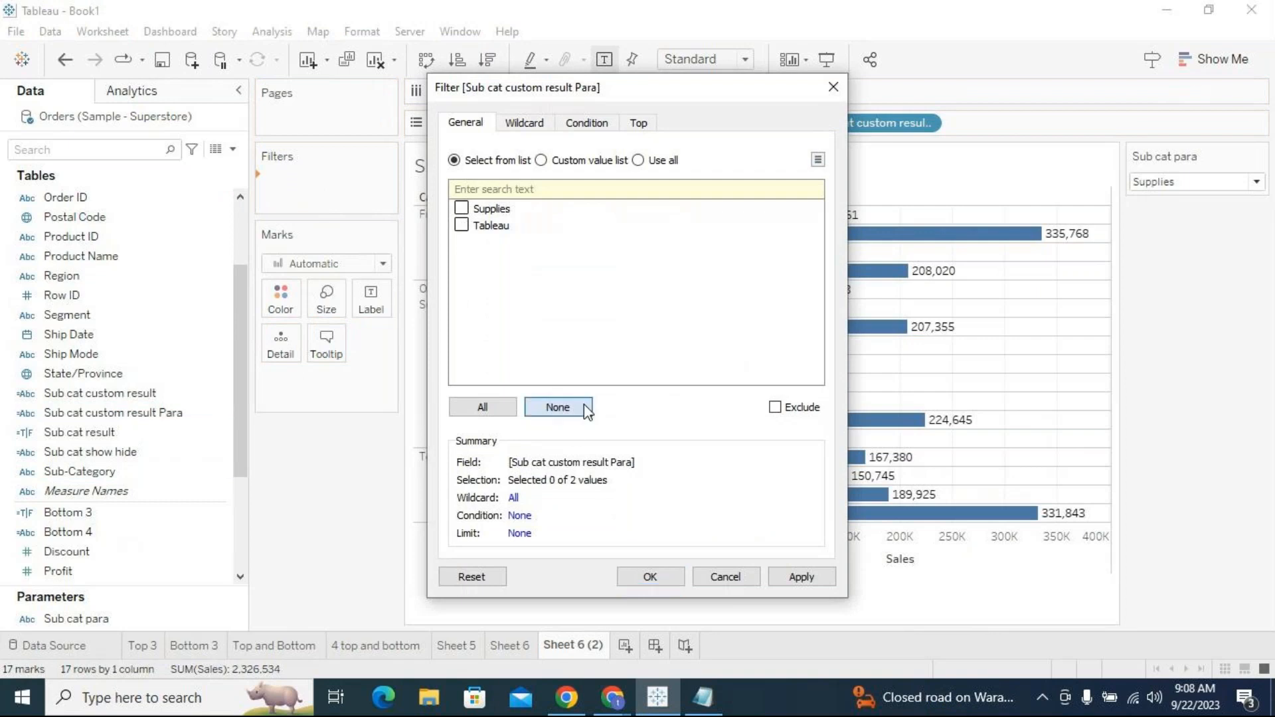
{"action": "left_click", "coordinate": [462, 209]}
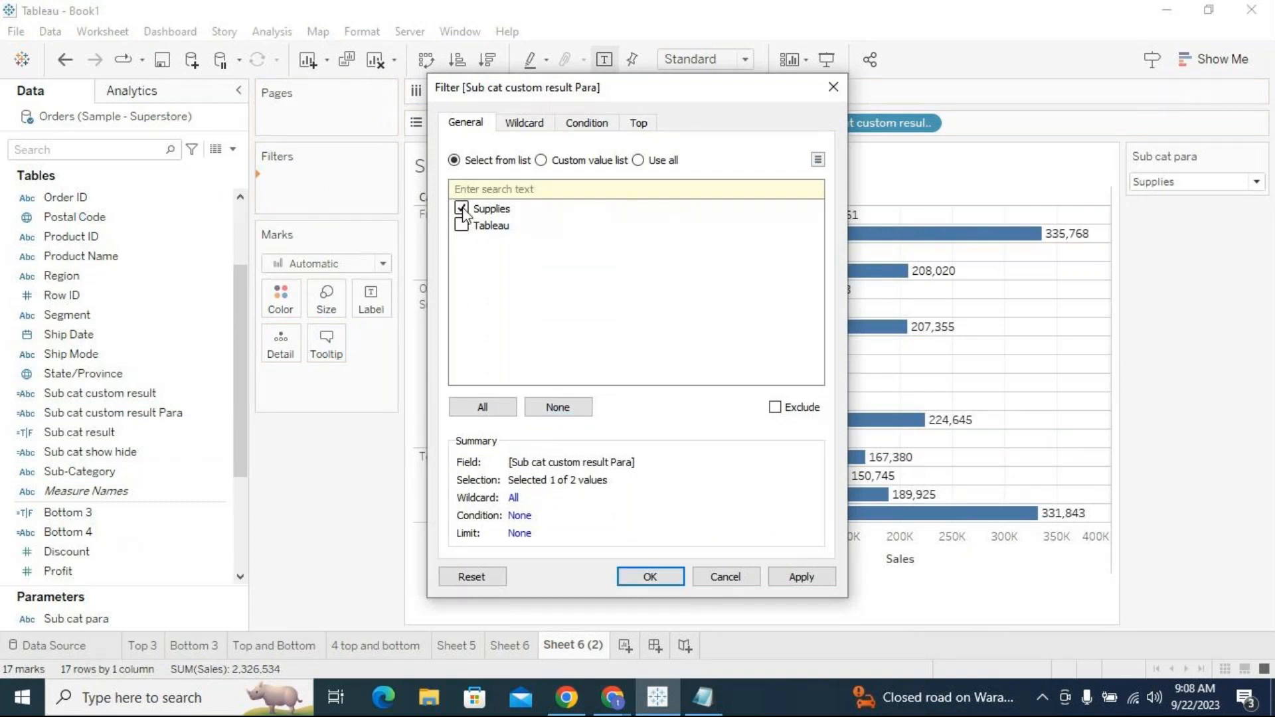
{"action": "left_click", "coordinate": [639, 577]}
Set Sub cat para to Chairs and check which values the Sub cat custom result Para filter has selected.
{"action": "left_click", "coordinate": [1227, 182]}
{"action": "left_click", "coordinate": [1195, 276]}
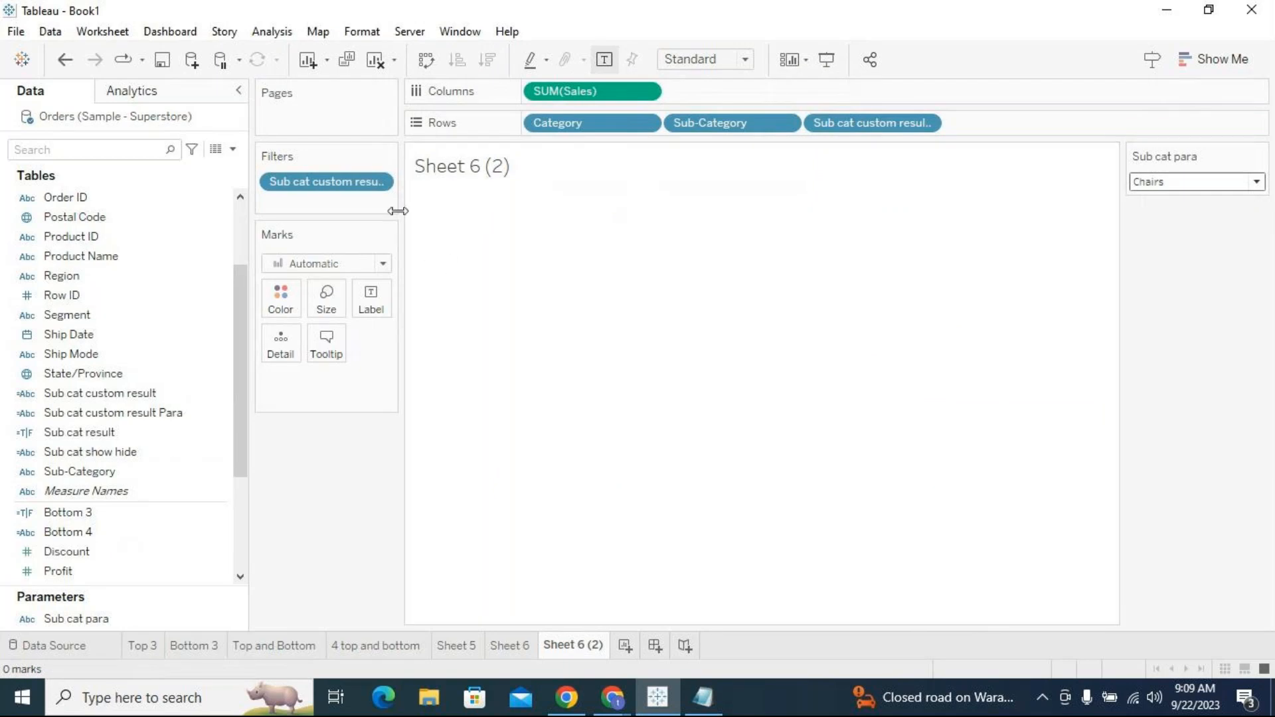
{"action": "left_click", "coordinate": [380, 187]}
{"action": "left_click", "coordinate": [379, 183]}
{"action": "left_click", "coordinate": [373, 205]}
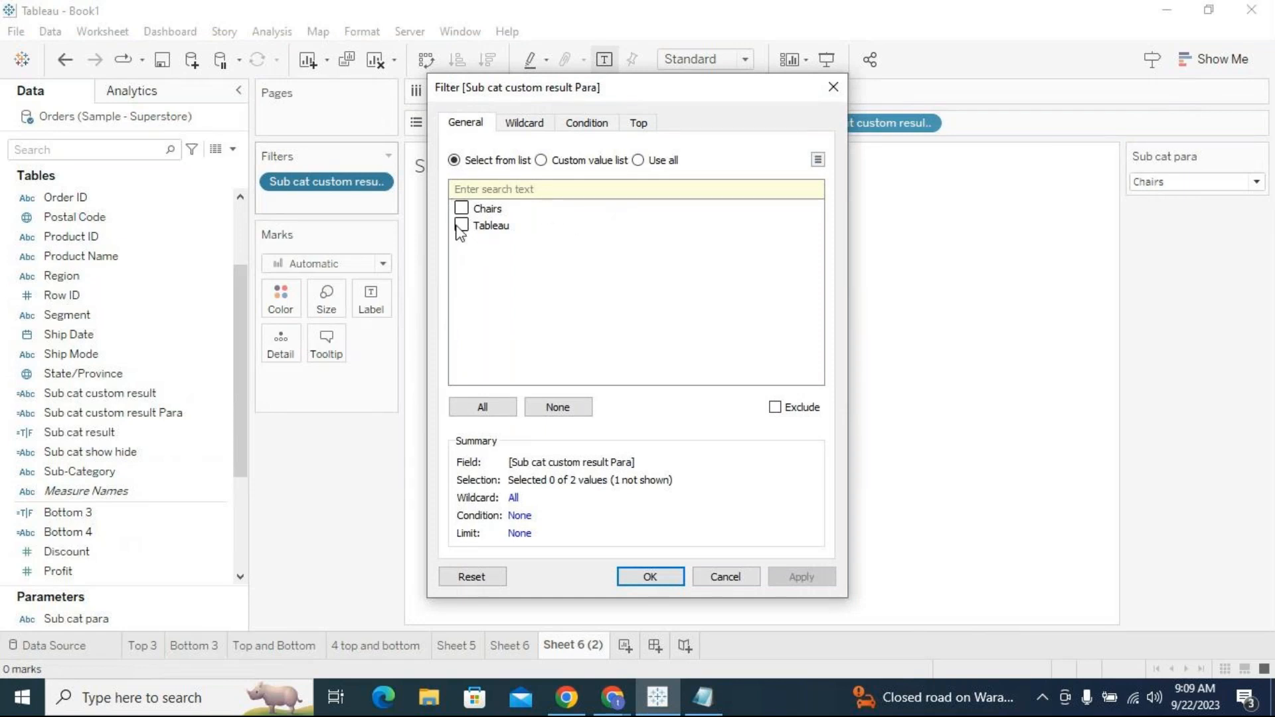
{"action": "left_click", "coordinate": [737, 576]}
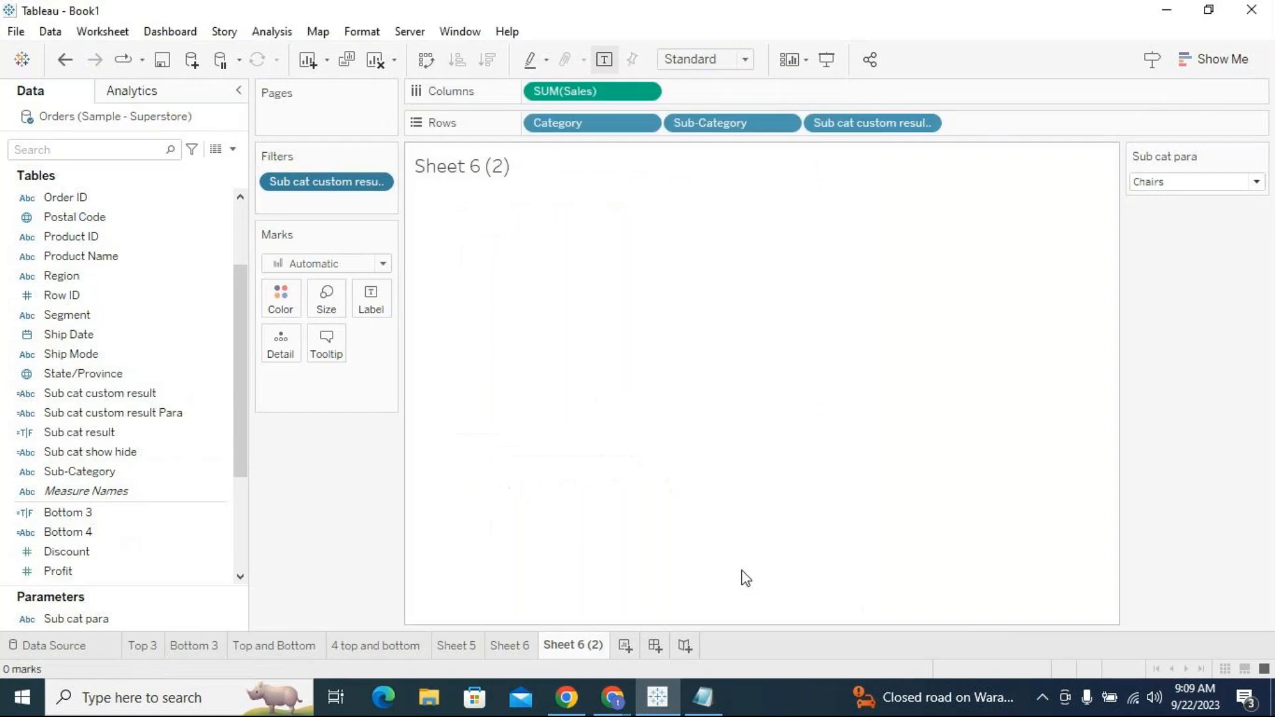
Set Sub cat para to Supplies and change the Sub cat custom result Para filter to exclude Tableau instead of including Supplies.
{"action": "left_click", "coordinate": [1252, 181]}
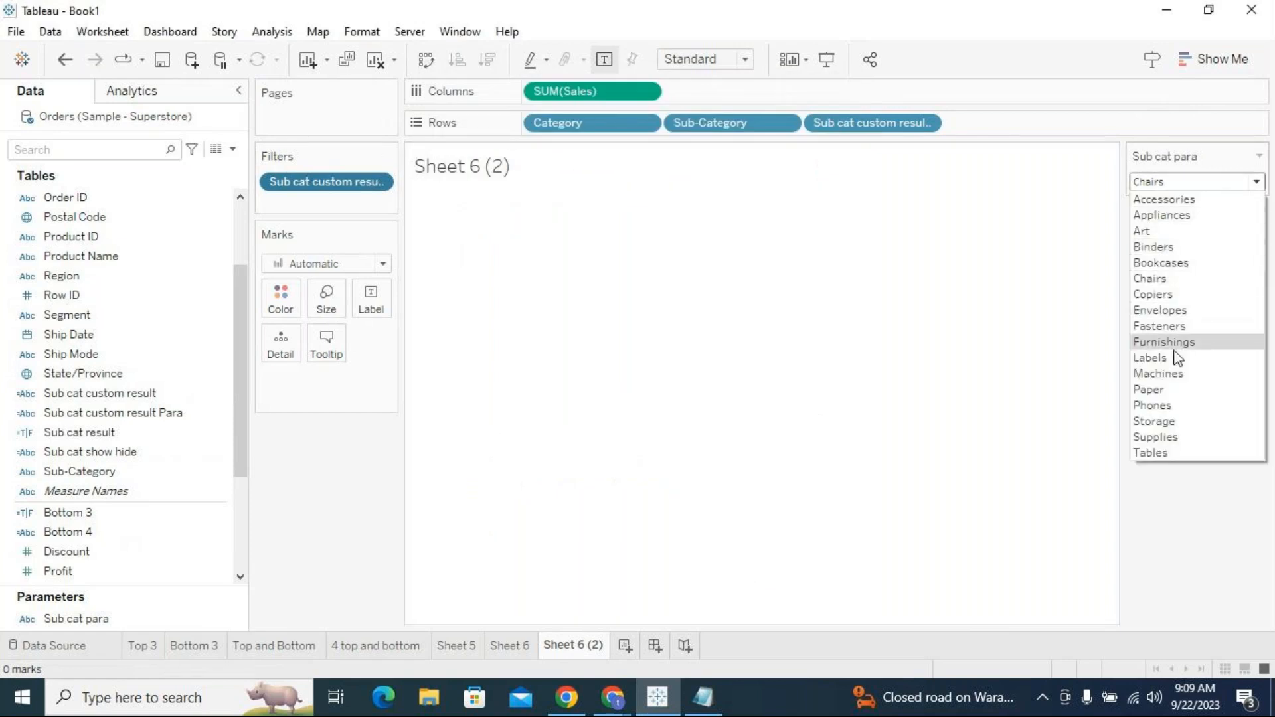
{"action": "left_click", "coordinate": [1173, 437]}
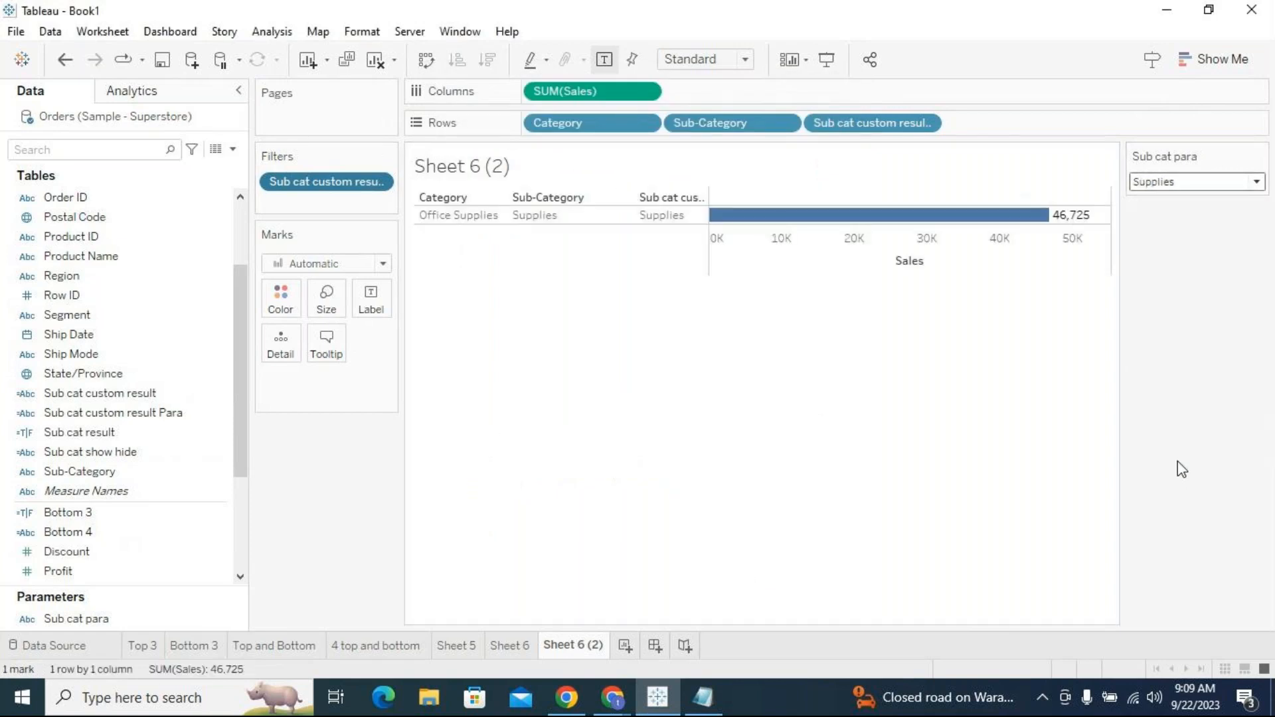
{"action": "left_click", "coordinate": [378, 182]}
{"action": "left_click", "coordinate": [367, 205]}
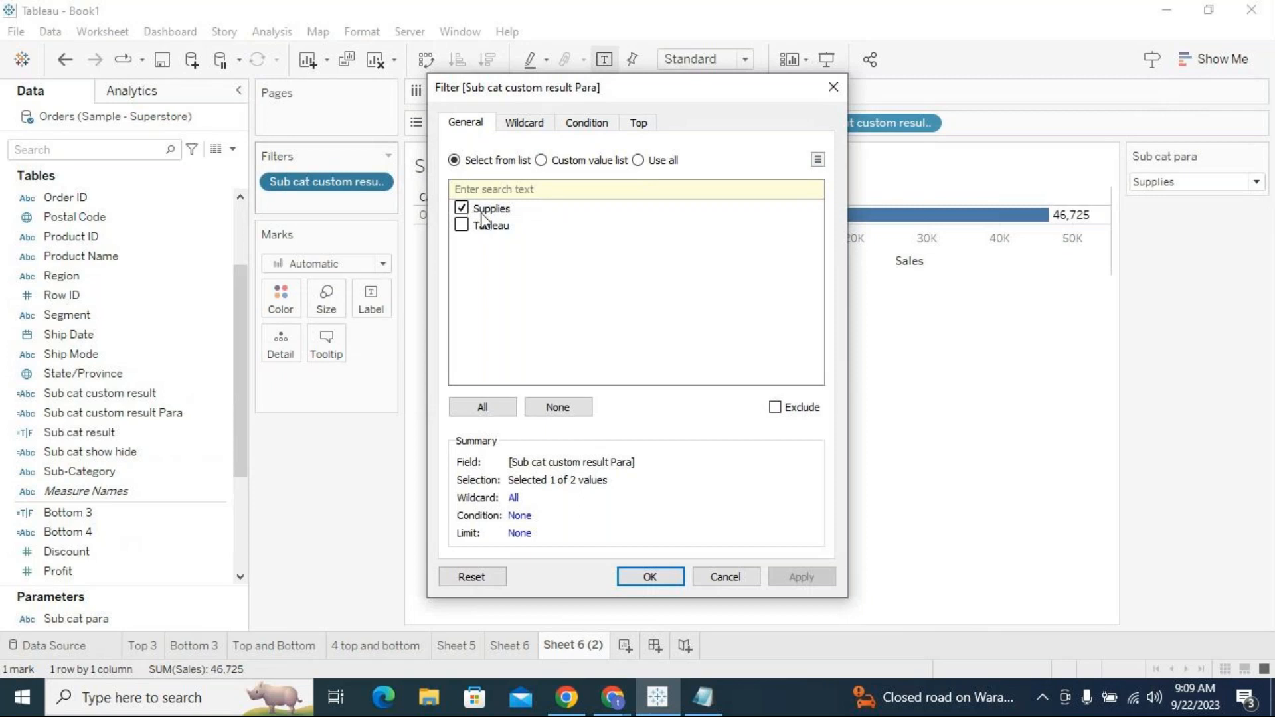
{"action": "left_click_drag", "start_coordinate": [606, 99], "coordinate": [937, 118]}
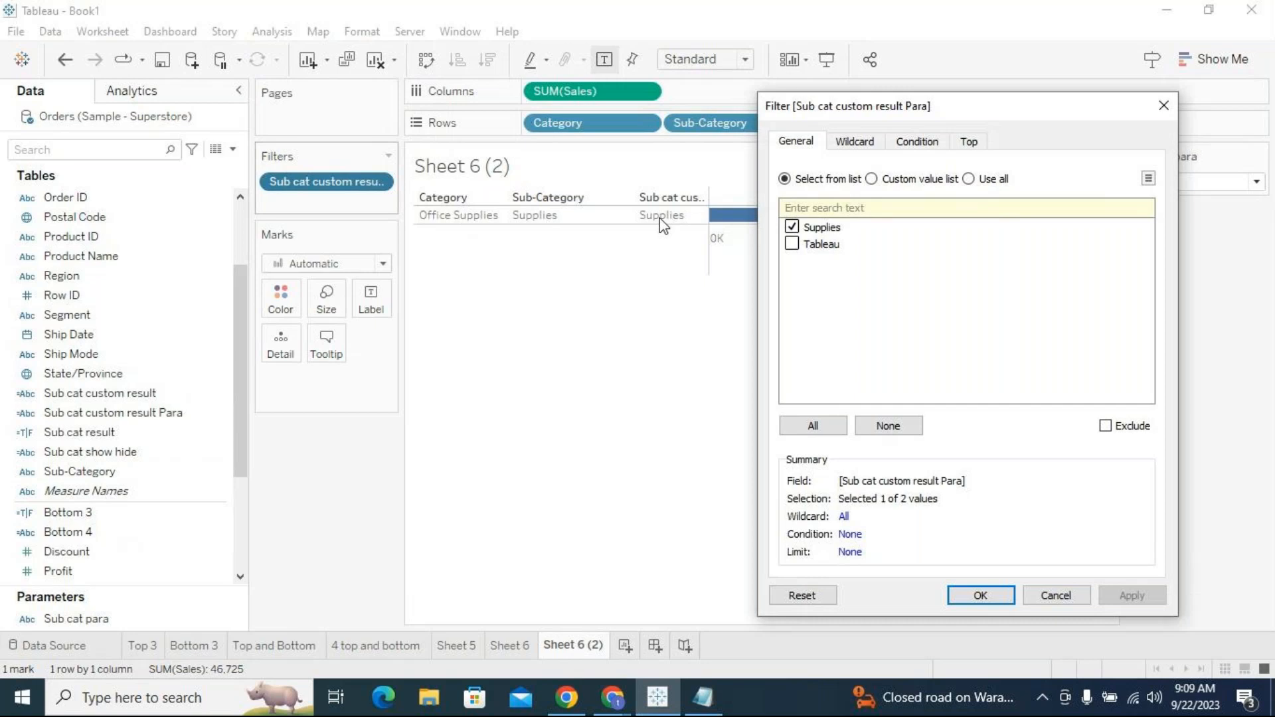
{"action": "left_click", "coordinate": [792, 227]}
{"action": "left_click", "coordinate": [792, 244]}
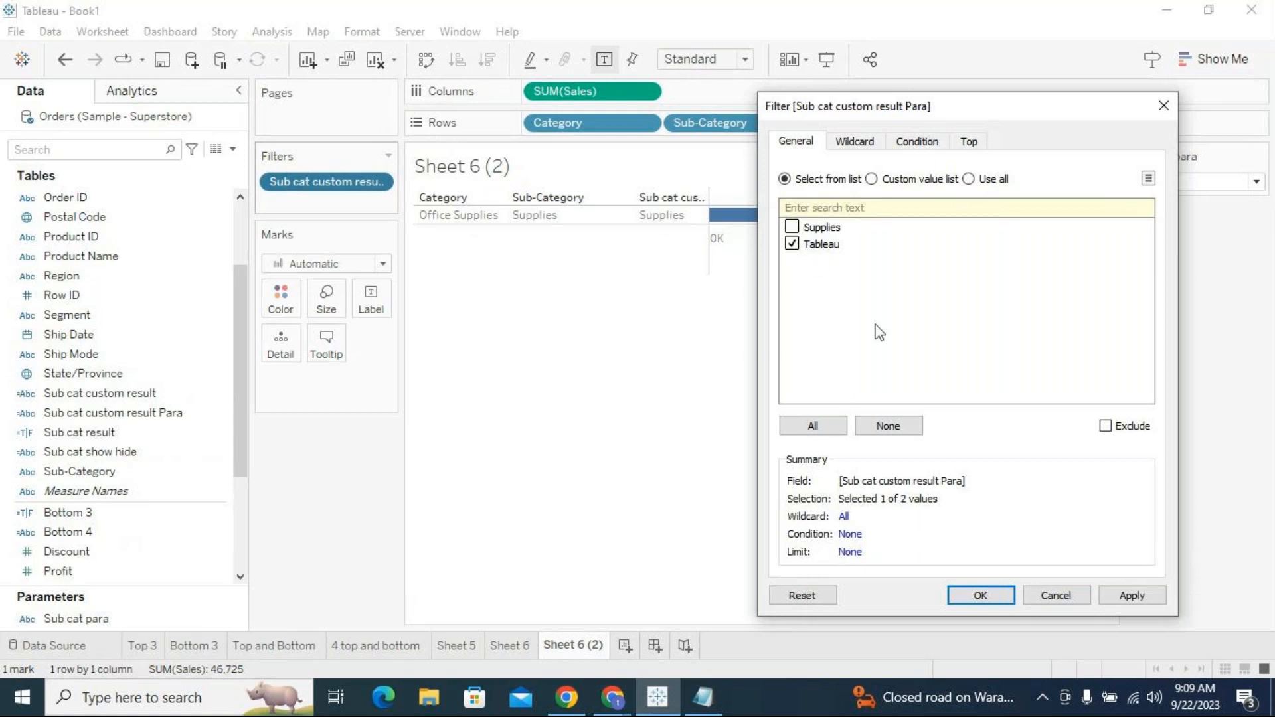
{"action": "left_click", "coordinate": [1106, 426]}
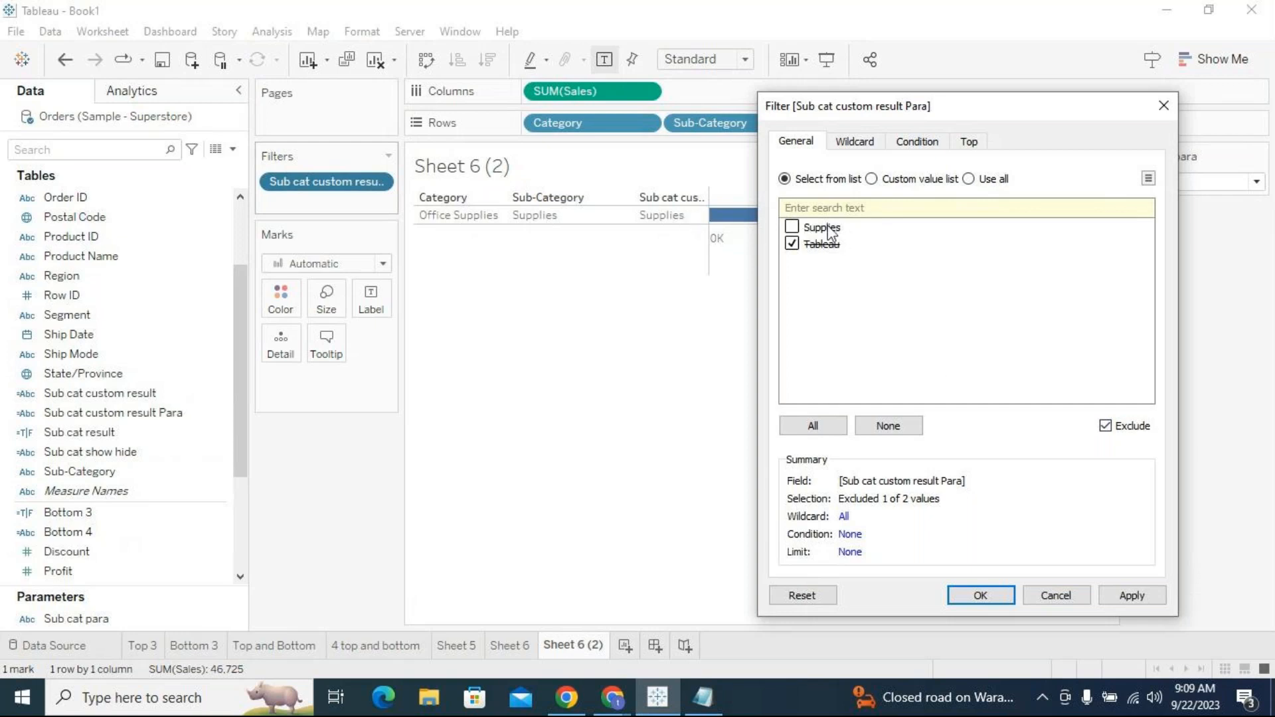
{"action": "left_click", "coordinate": [1132, 595]}
{"action": "left_click", "coordinate": [1013, 595]}
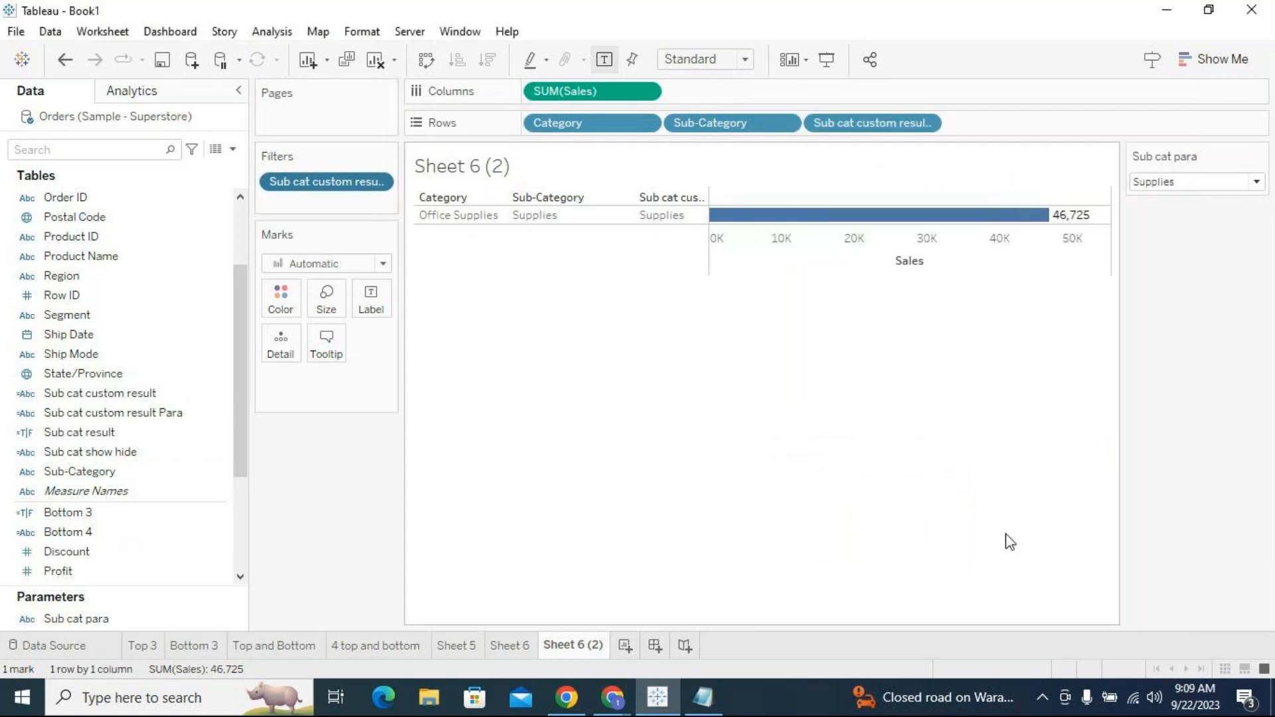
Test the exclude filter by setting Sub cat para to Bookcases, Machines, Phones and Supplies in turn.
{"action": "left_click", "coordinate": [1151, 183]}
{"action": "left_click", "coordinate": [1156, 266]}
{"action": "left_click", "coordinate": [1173, 182]}
{"action": "left_click", "coordinate": [1180, 373]}
{"action": "left_click", "coordinate": [1177, 189]}
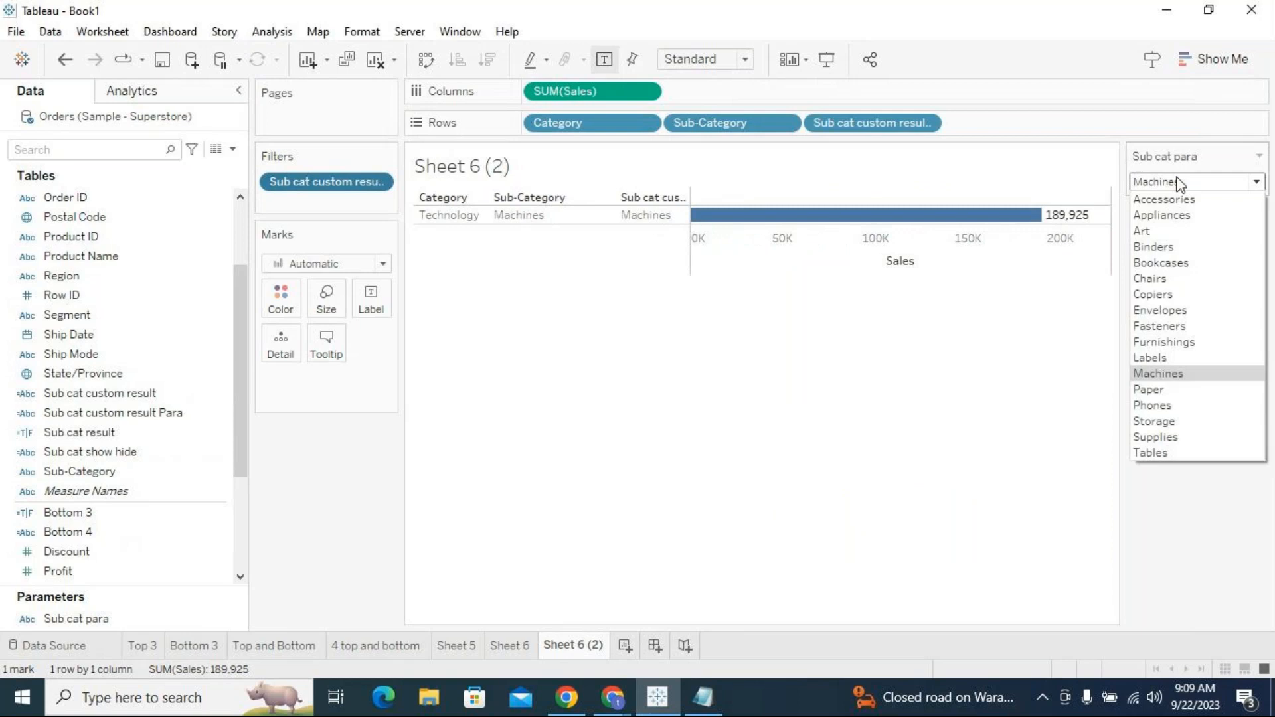
{"action": "left_click", "coordinate": [1198, 404]}
{"action": "left_click", "coordinate": [1203, 189]}
{"action": "left_click", "coordinate": [1189, 436]}
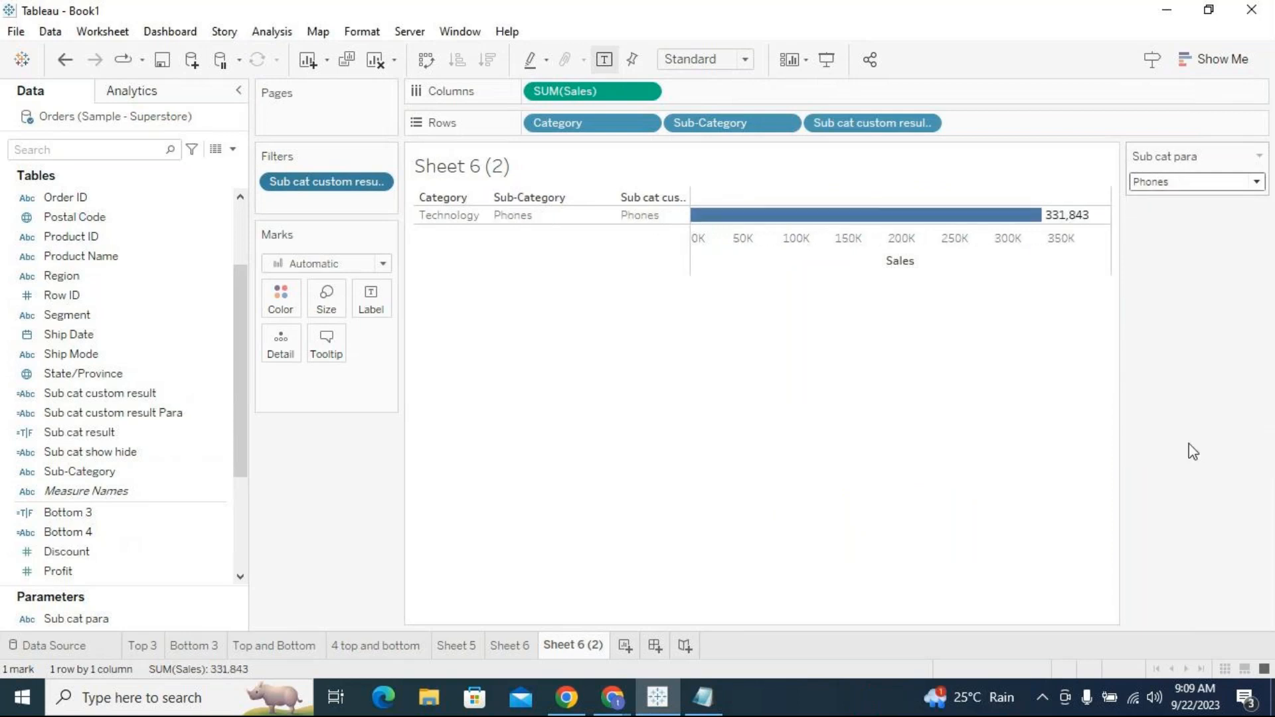
Review the exclusion settings of the Sub cat custom result Para filter.
{"action": "left_click", "coordinate": [382, 182]}
{"action": "left_click", "coordinate": [559, 286]}
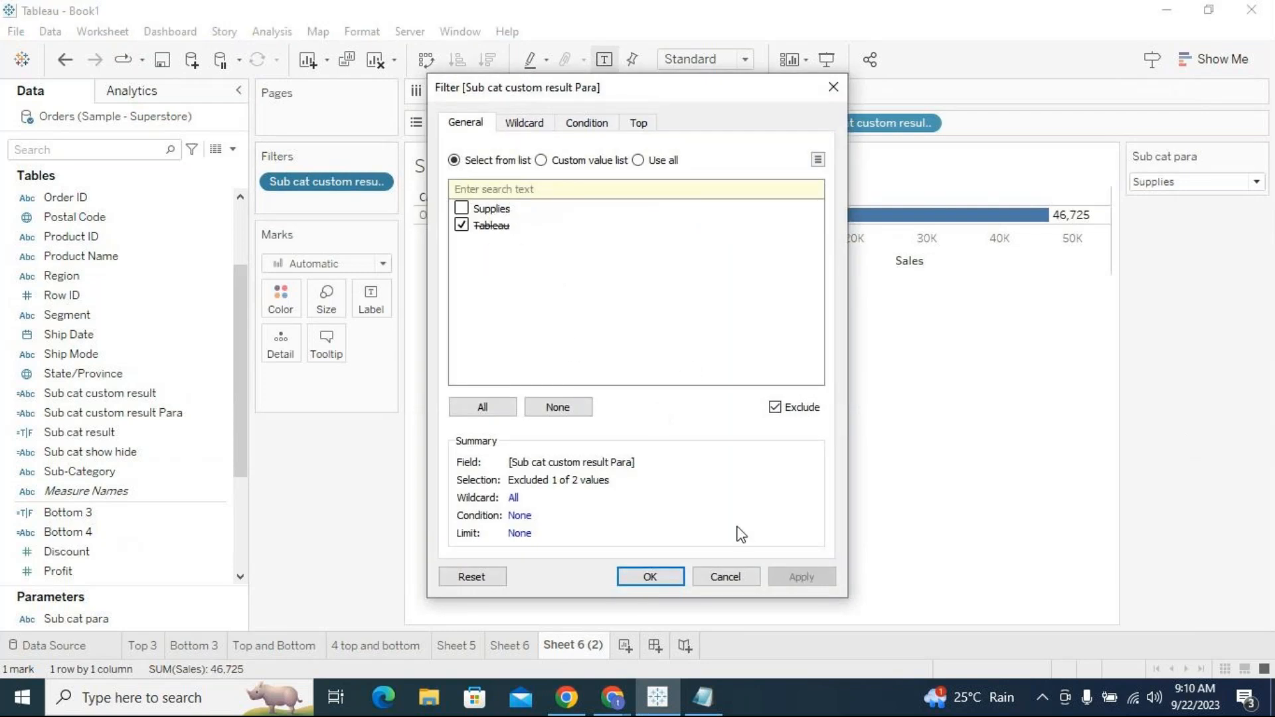
{"action": "left_click", "coordinate": [666, 584]}
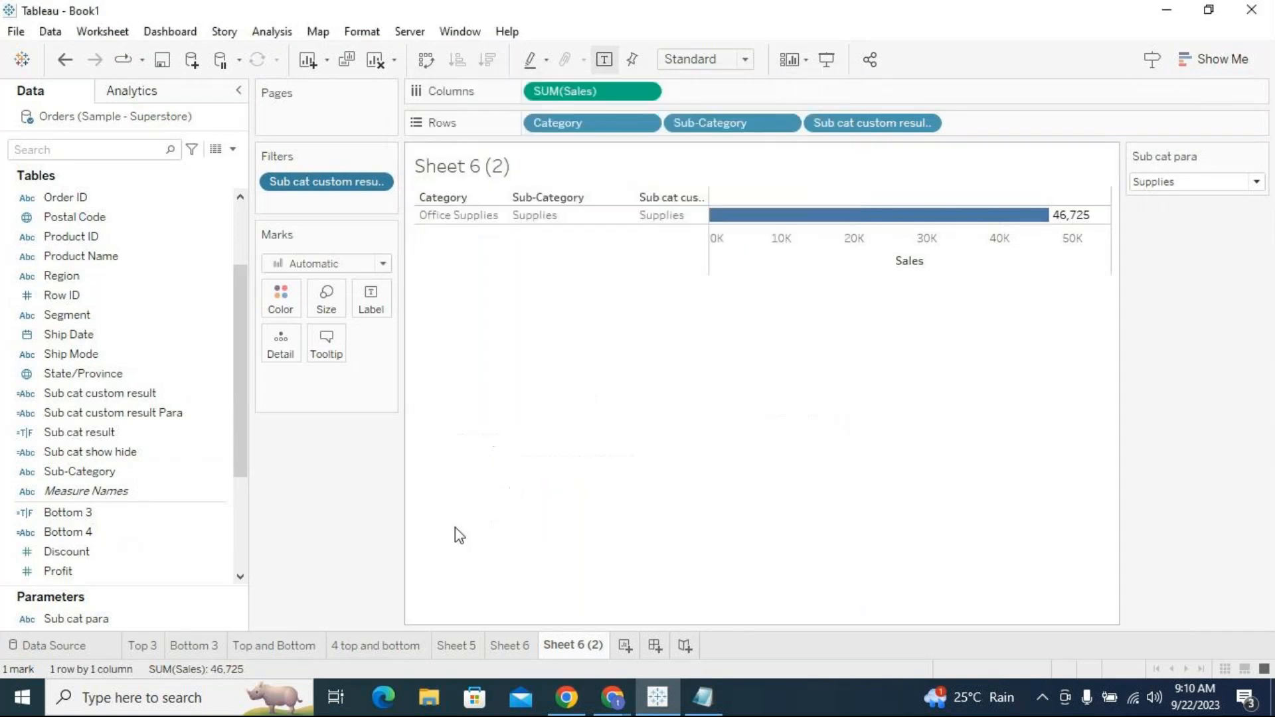
Rename the worksheet Sheet 6 (2) as Sub cat result para.
{"action": "double_click", "coordinate": [574, 648]}
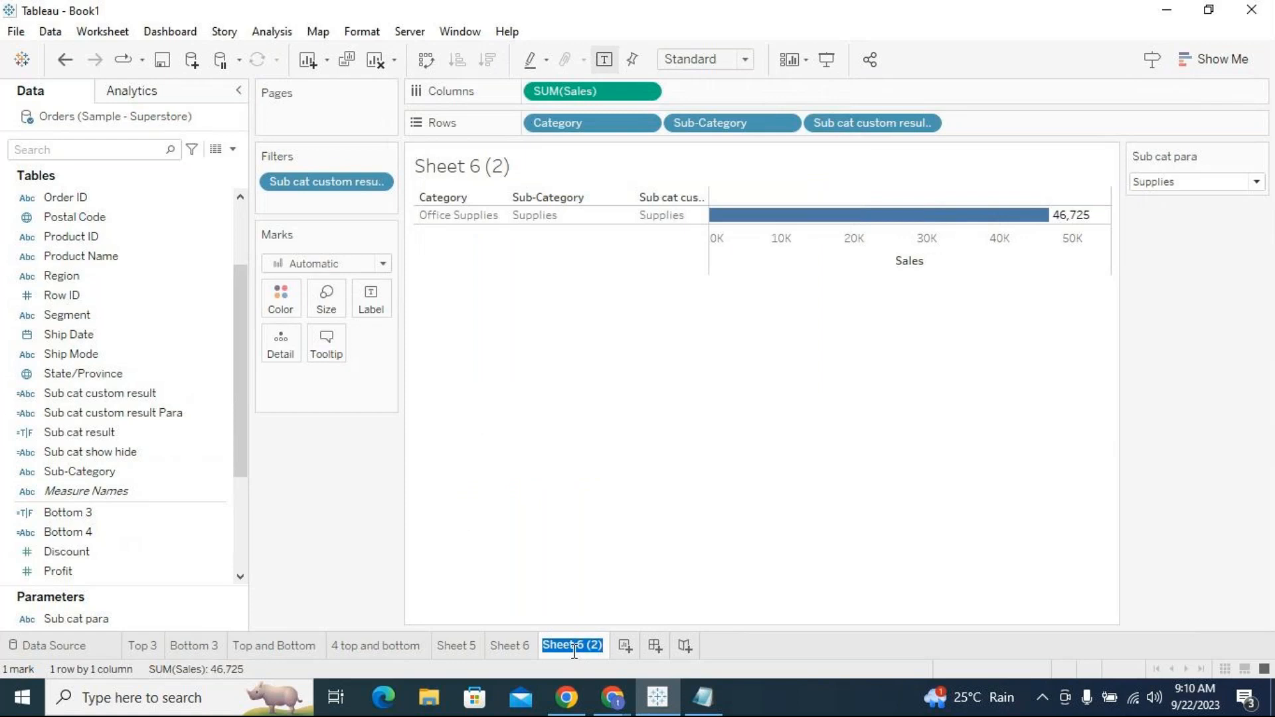
{"action": "type", "text": "Sub cat result para"}
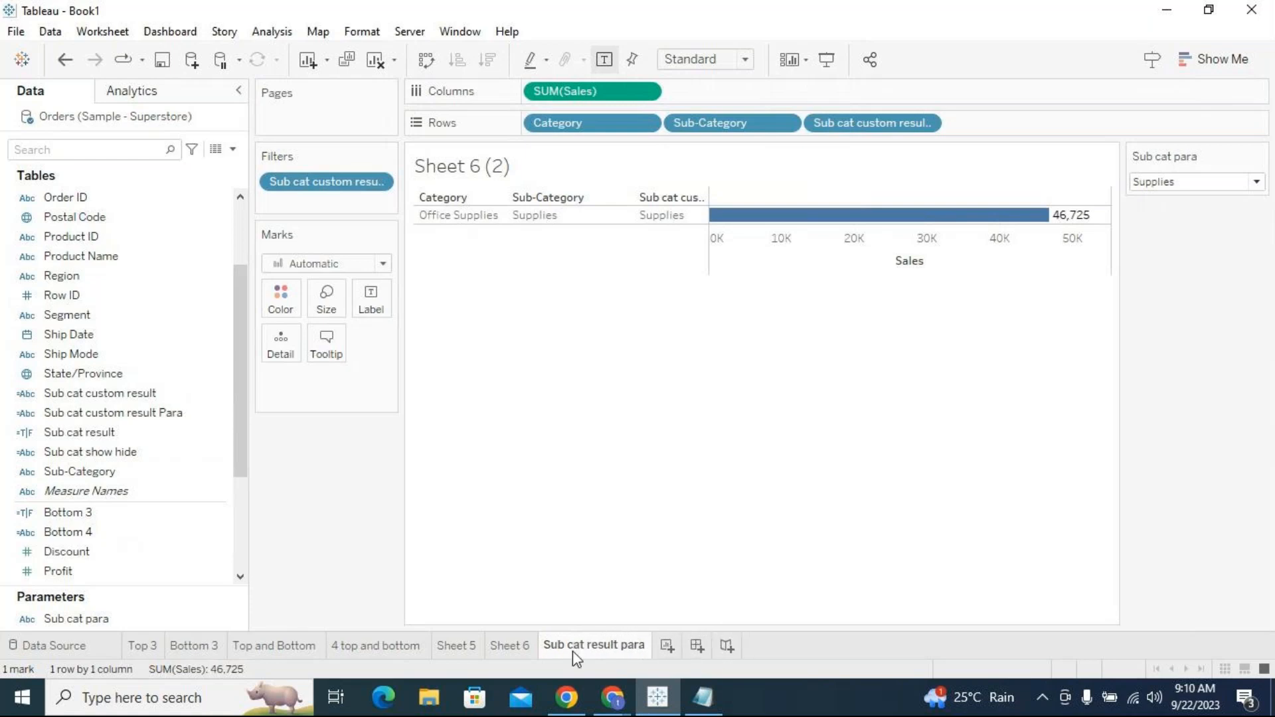
{"action": "key", "text": "Return"}
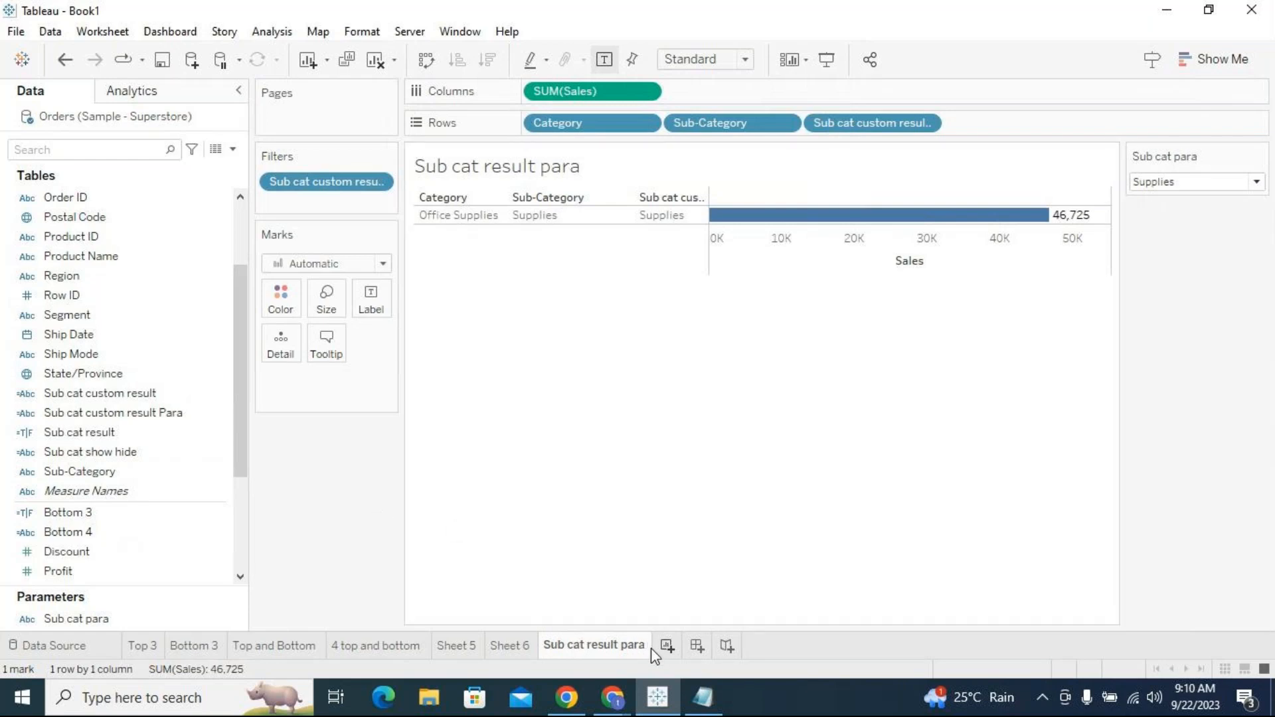
{"action": "mouse_move", "coordinate": [643, 657]}
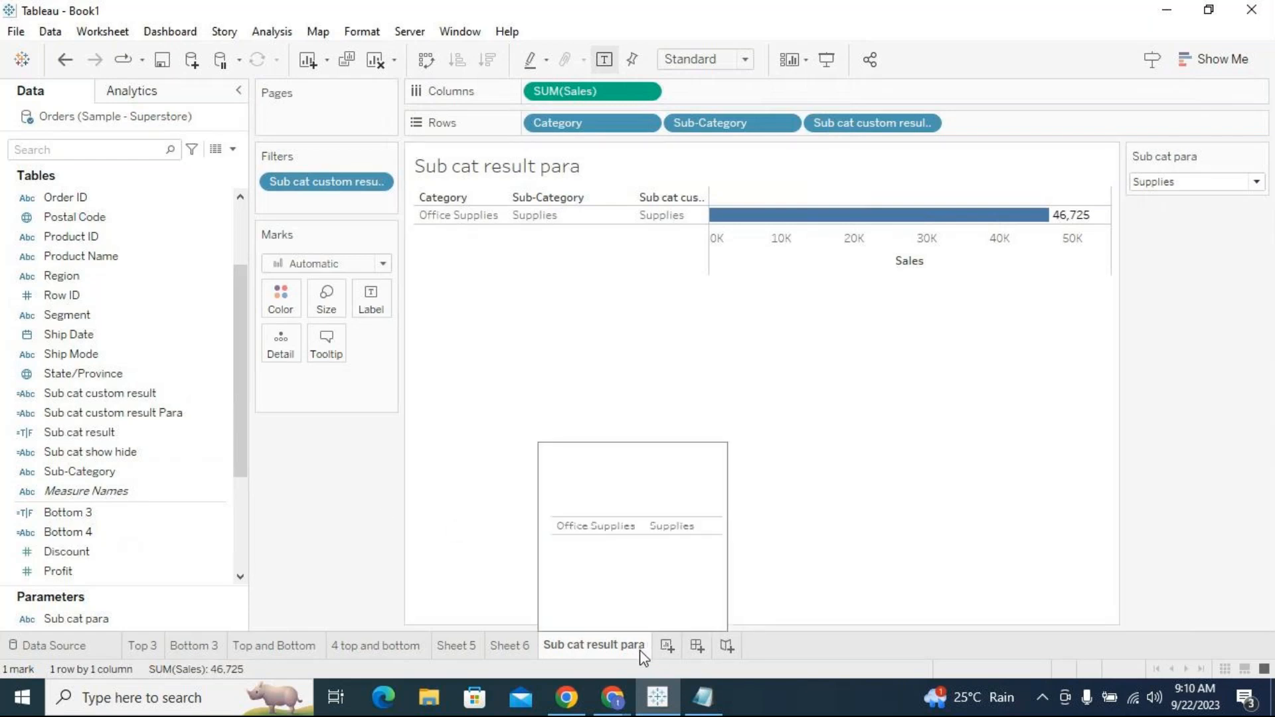
{"action": "left_click", "coordinate": [207, 417]}
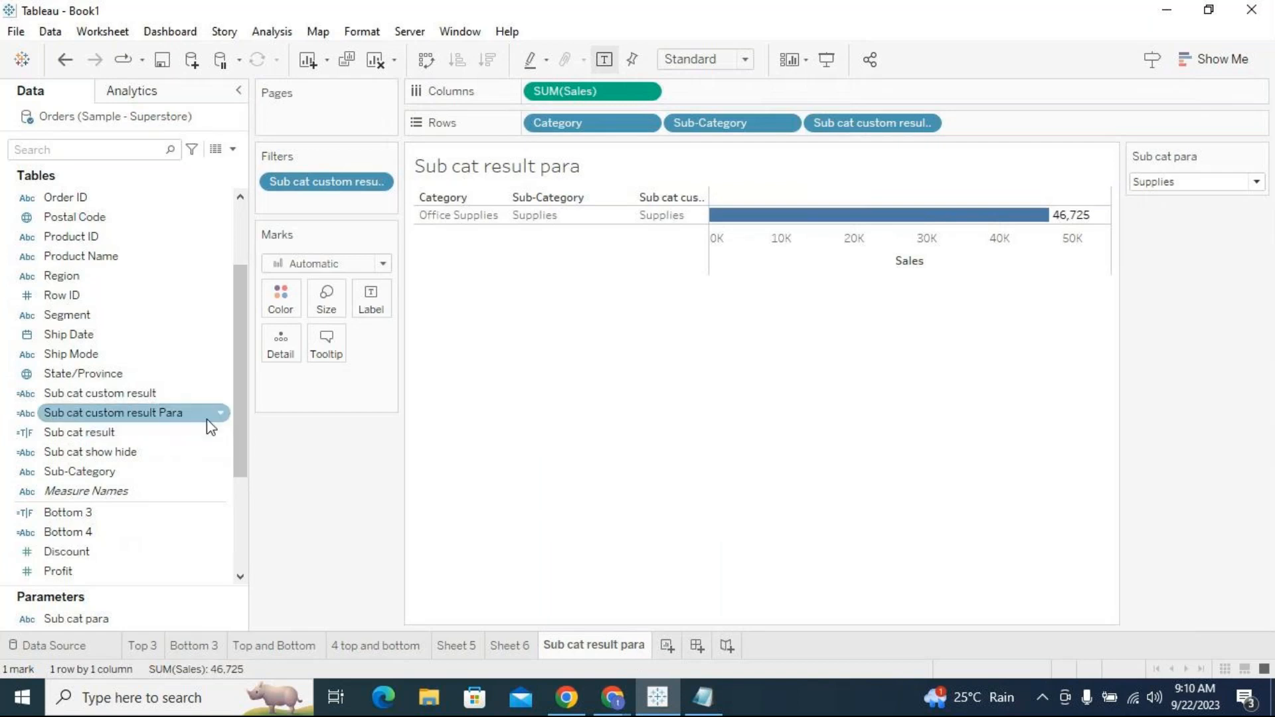
{"action": "left_click", "coordinate": [221, 413]}
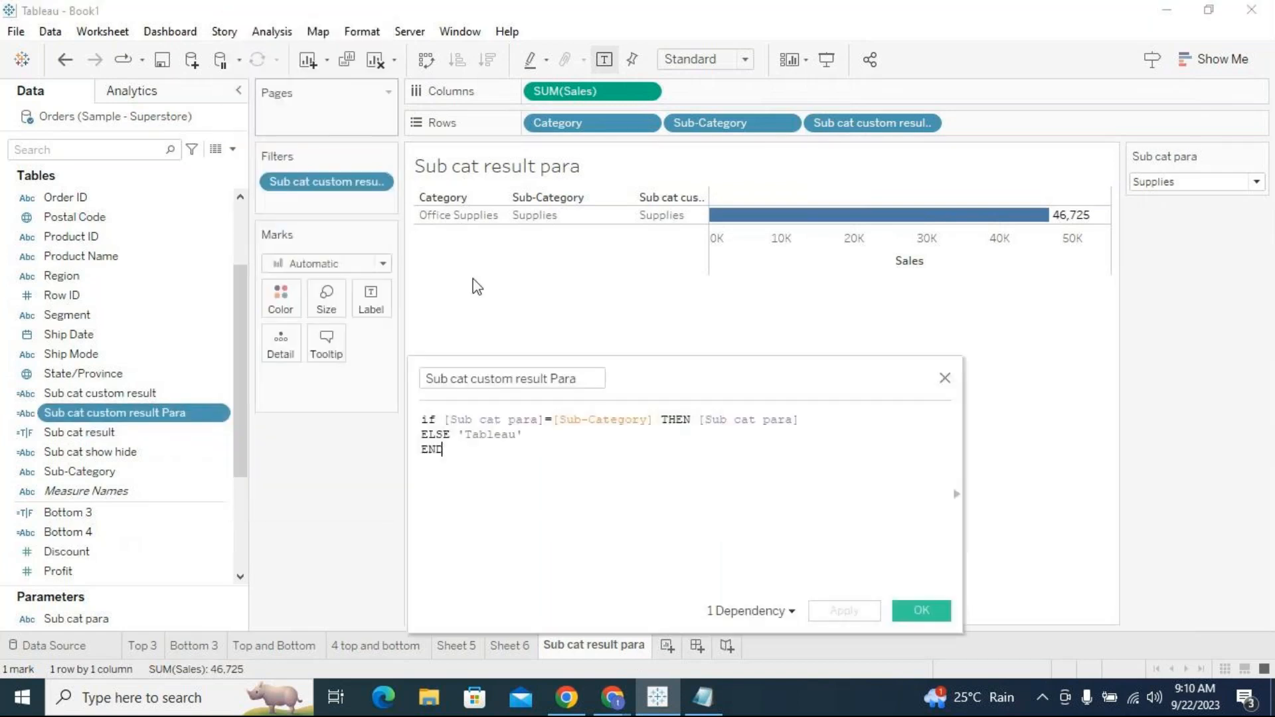
{"action": "left_click_drag", "start_coordinate": [799, 420], "coordinate": [702, 423]}
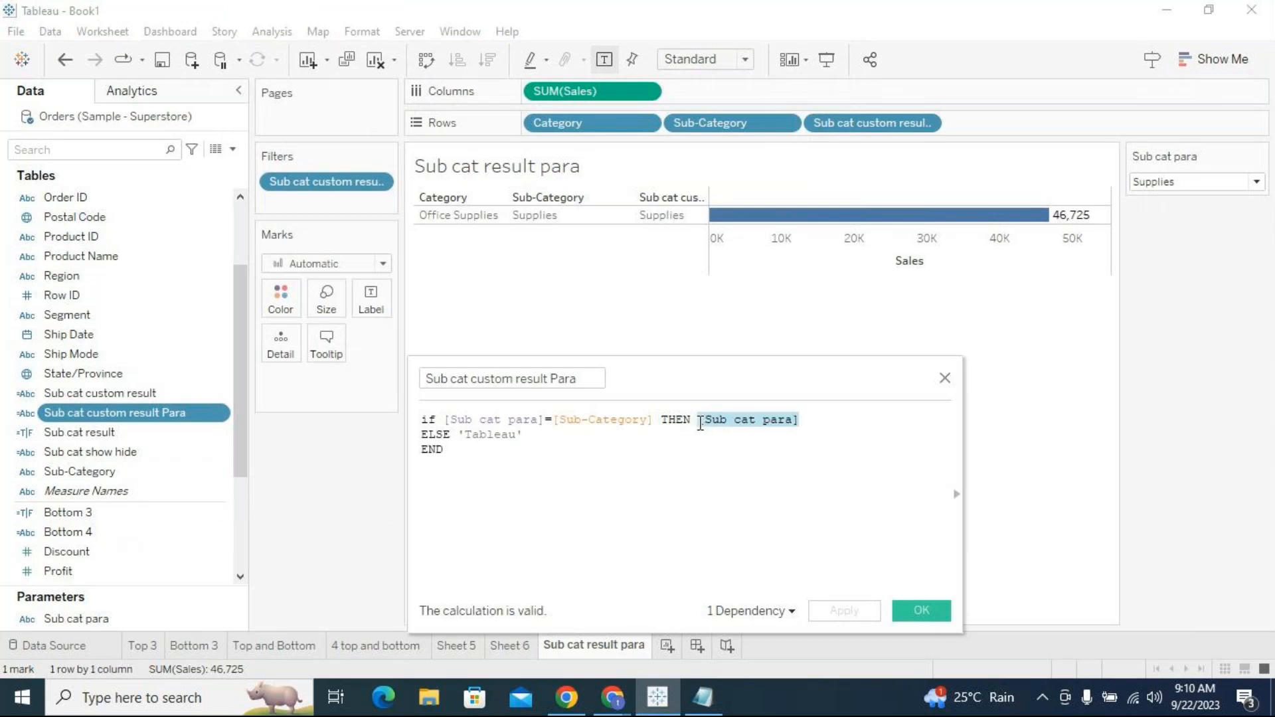
{"action": "left_click_drag", "start_coordinate": [652, 419], "coordinate": [550, 420]}
{"action": "left_click_drag", "start_coordinate": [799, 419], "coordinate": [695, 419]}
{"action": "type", "text": "sub"}
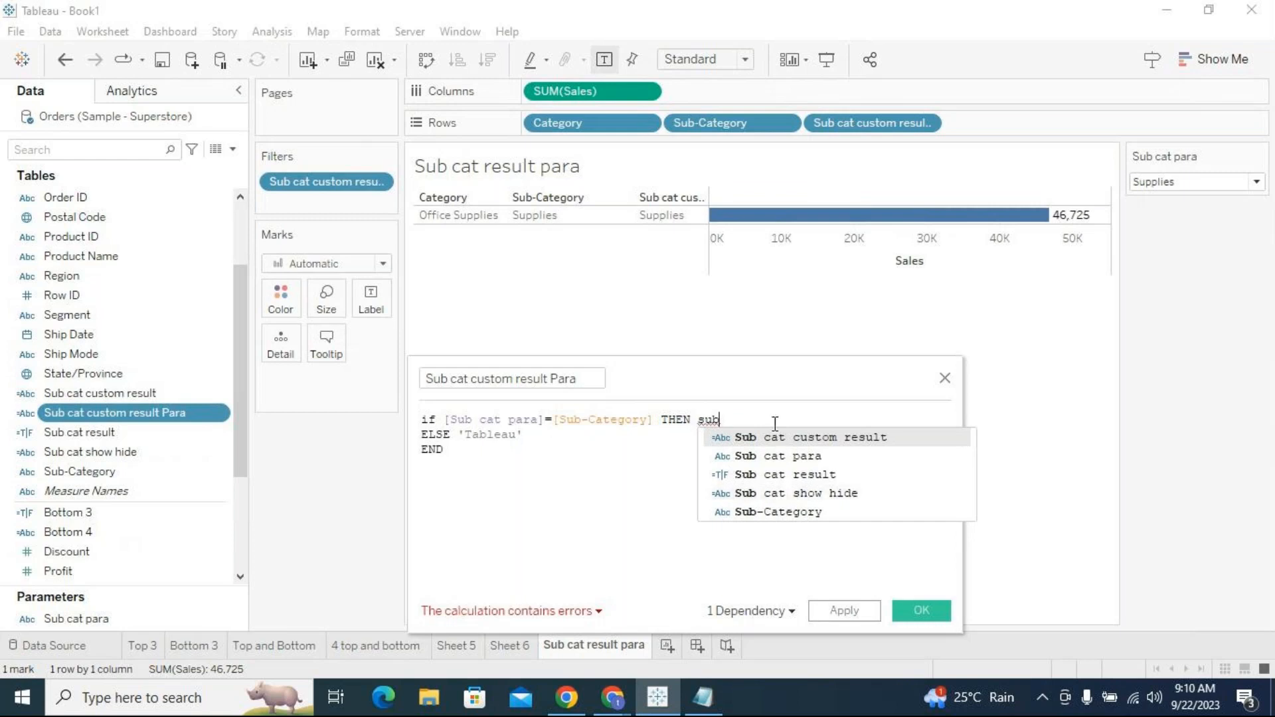
{"action": "left_click", "coordinate": [786, 512]}
{"action": "left_click", "coordinate": [769, 518]}
{"action": "left_click_drag", "start_coordinate": [735, 372], "coordinate": [846, 286]}
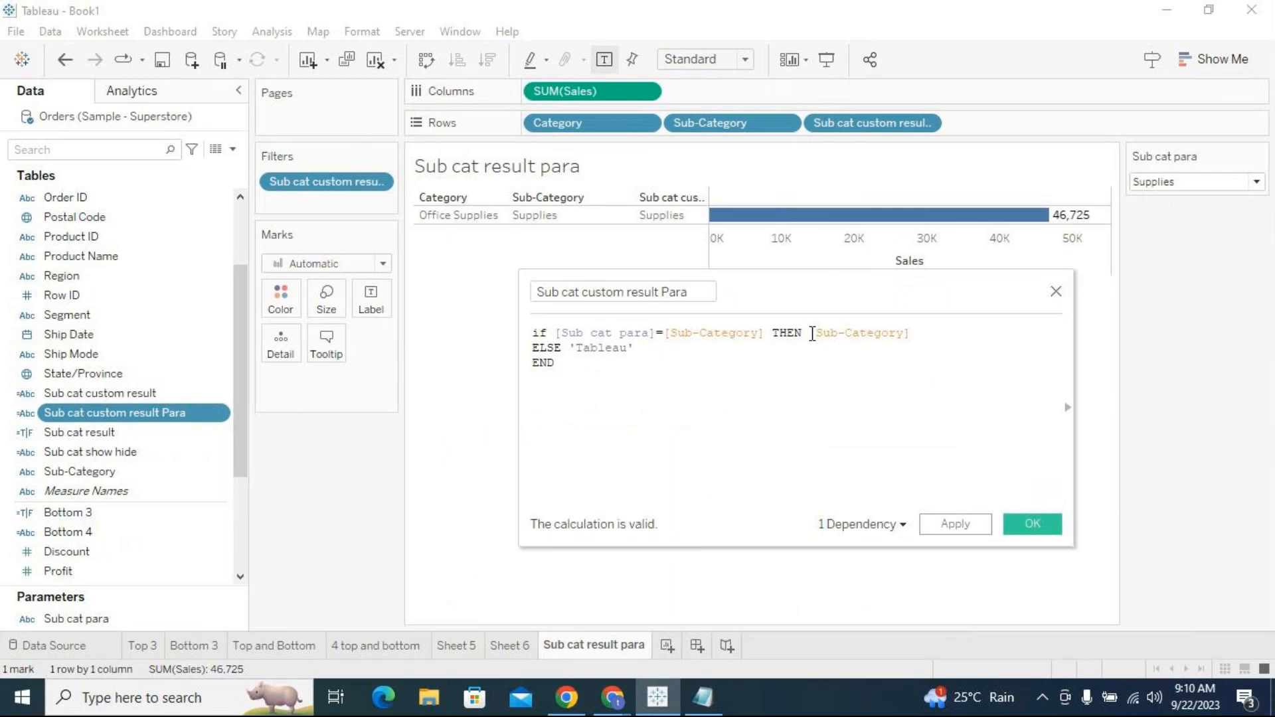
{"action": "left_click_drag", "start_coordinate": [810, 332], "coordinate": [920, 340]}
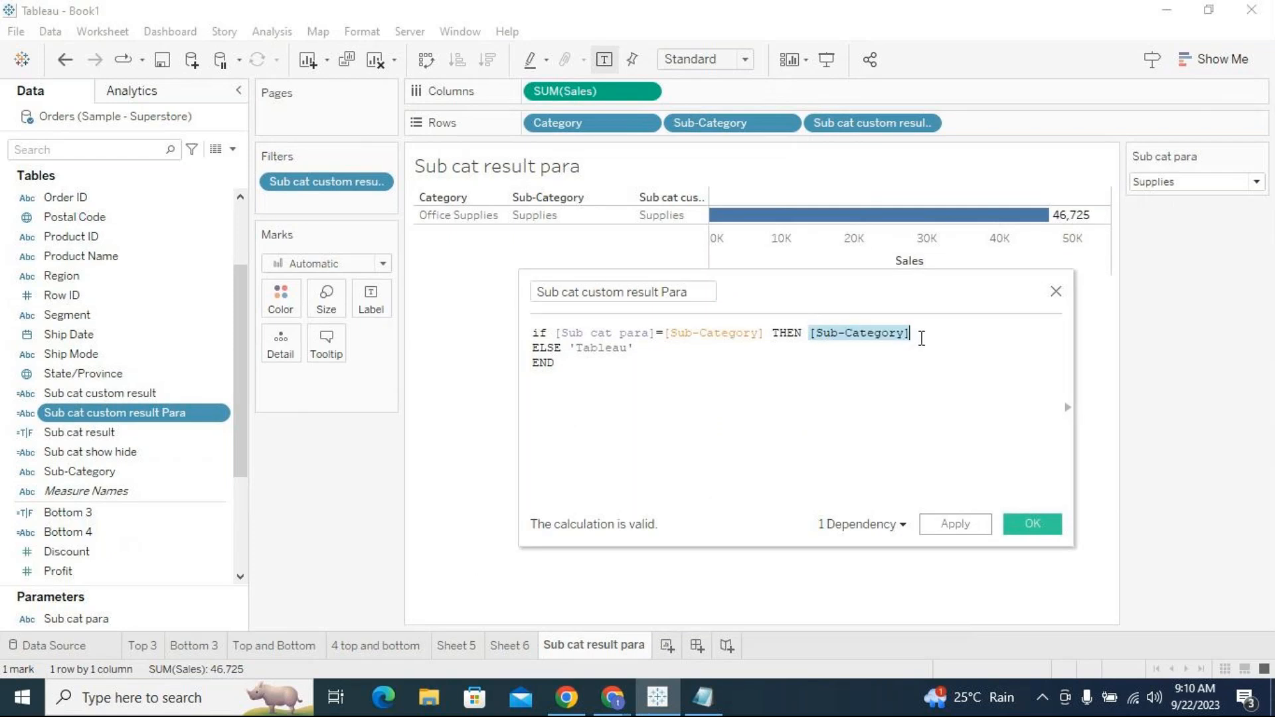
{"action": "left_click", "coordinate": [1057, 293]}
Duplicate the Sub cat result para worksheet and remove Sub cat custom result Para from Rows in the copy.
{"action": "right_click", "coordinate": [617, 647]}
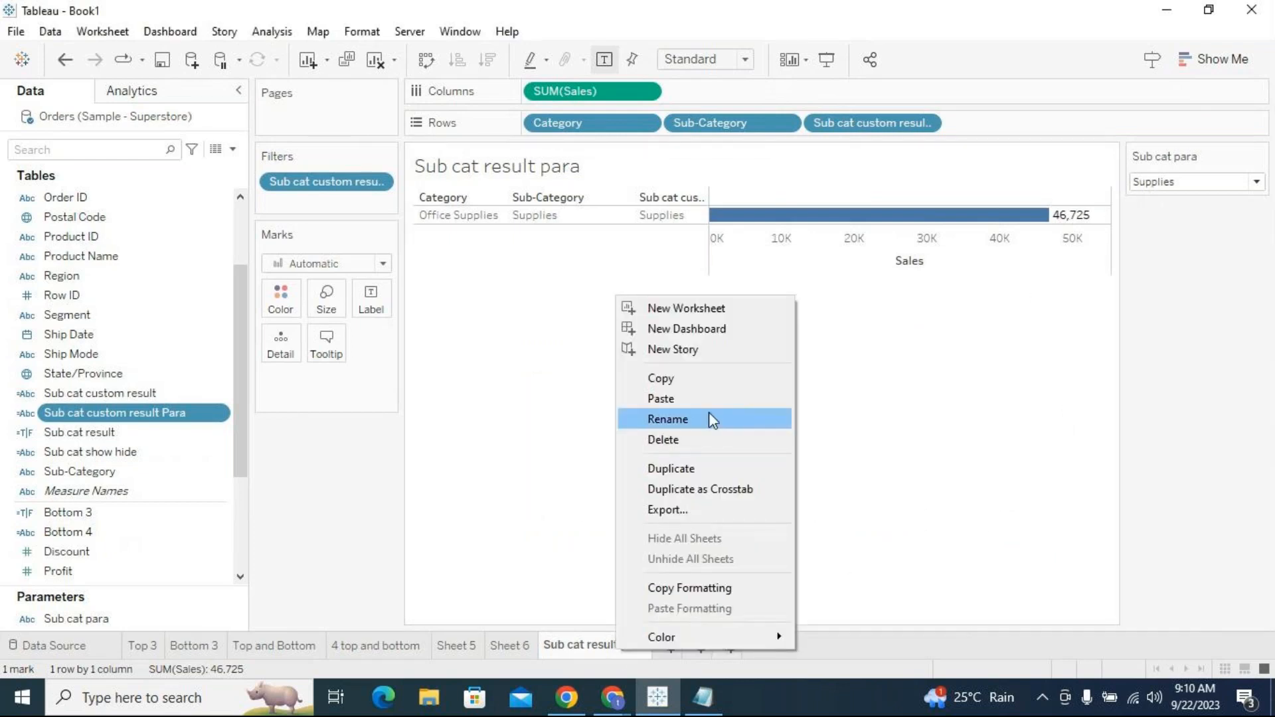
{"action": "left_click", "coordinate": [710, 469]}
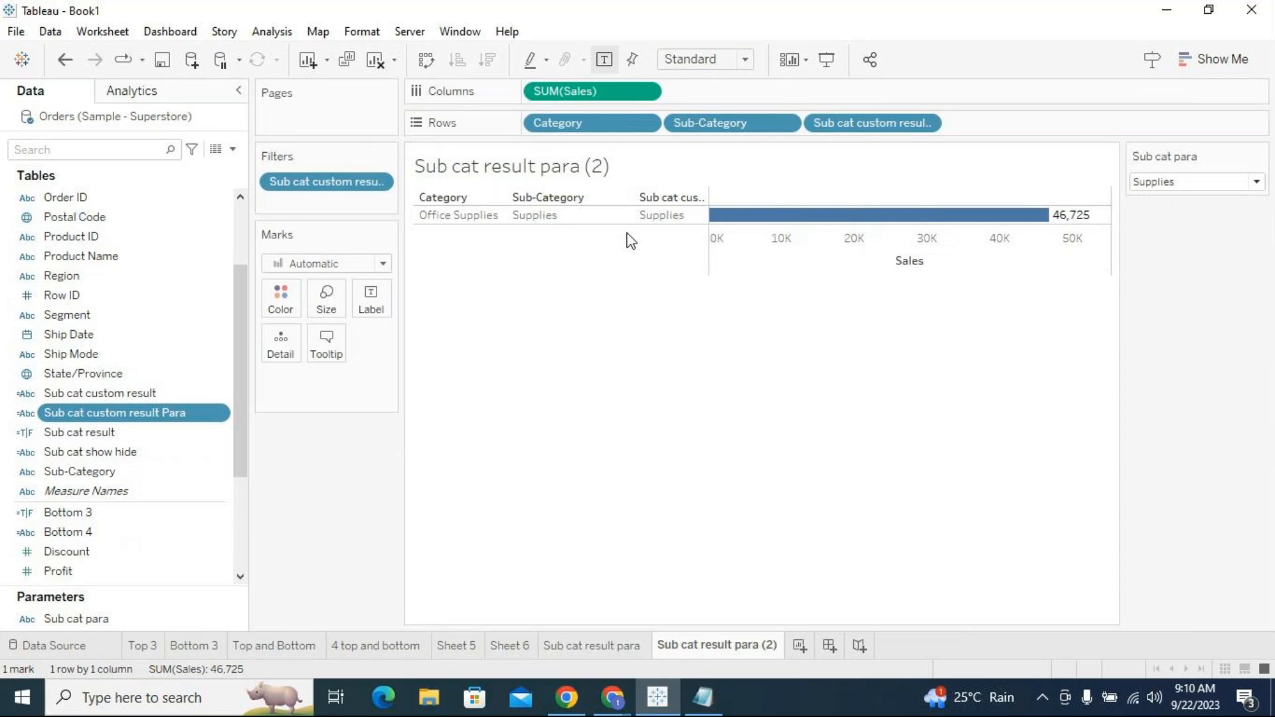
{"action": "left_click_drag", "start_coordinate": [872, 123], "coordinate": [1016, 412]}
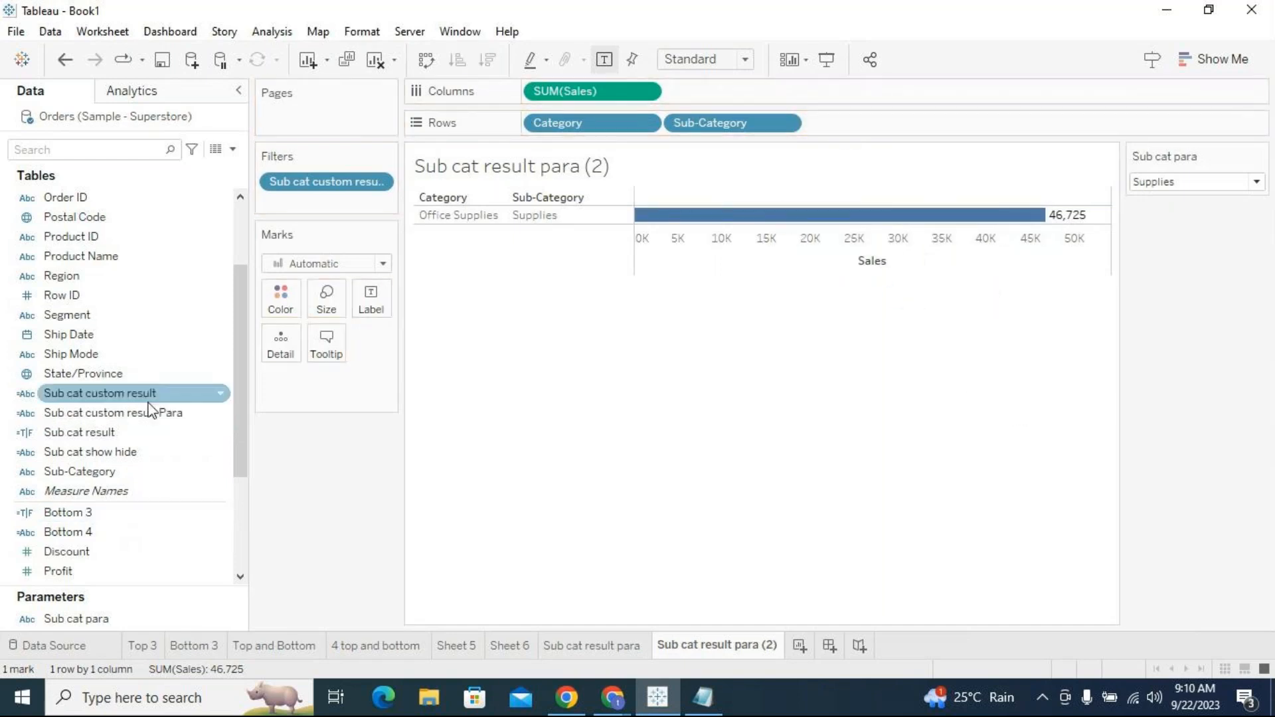
Add a duplicate of the Sub cat custom result Para field to Rows and remove the existing Sub cat custom result Para filter.
{"action": "left_click", "coordinate": [163, 413]}
{"action": "left_click", "coordinate": [222, 415]}
{"action": "left_click", "coordinate": [271, 133]}
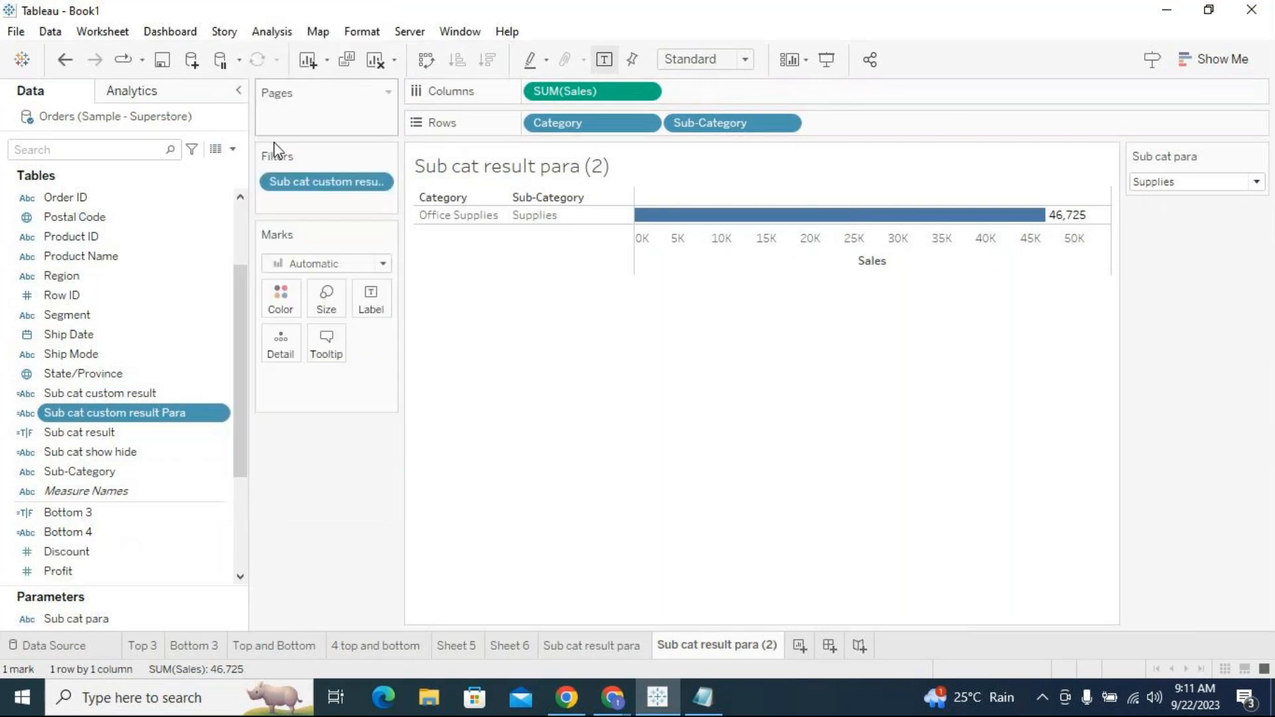
{"action": "left_click_drag", "start_coordinate": [202, 442], "coordinate": [963, 129]}
{"action": "left_click_drag", "start_coordinate": [318, 183], "coordinate": [312, 473]}
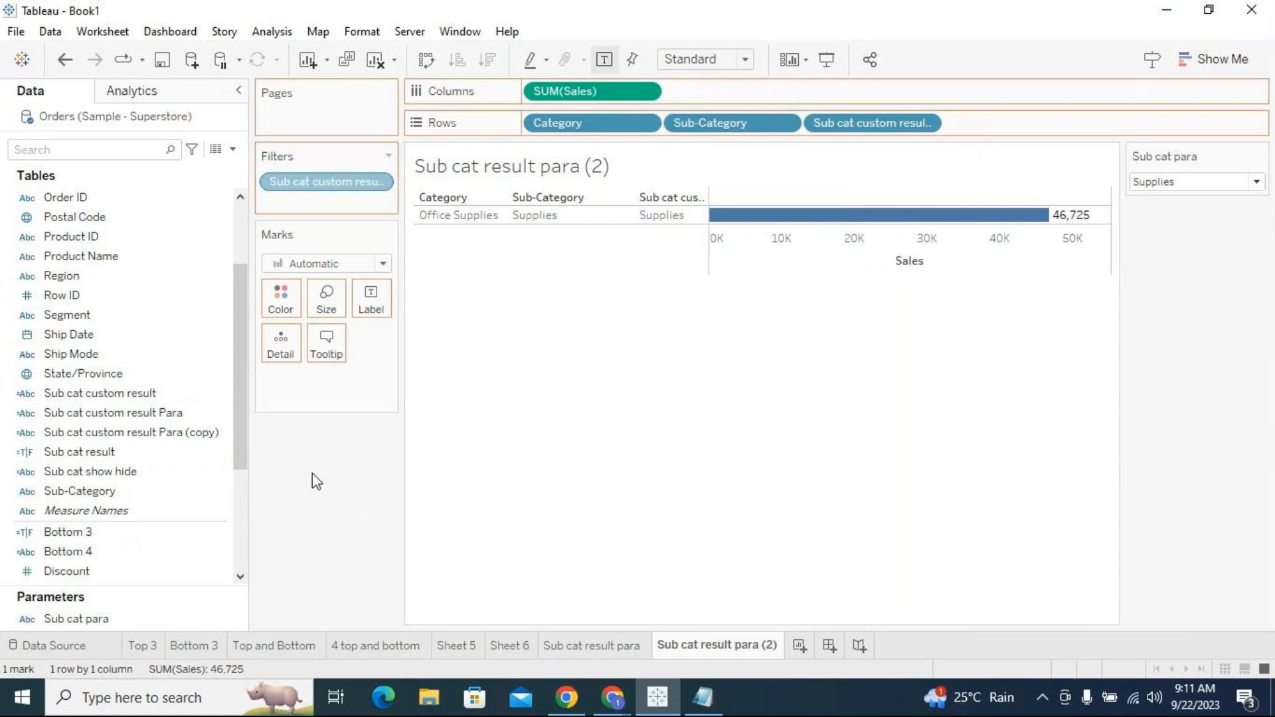
Open the duplicated calculated field for editing and rename it Sub cat custom result Para dim.
{"action": "left_click", "coordinate": [222, 433]}
{"action": "left_click", "coordinate": [279, 113]}
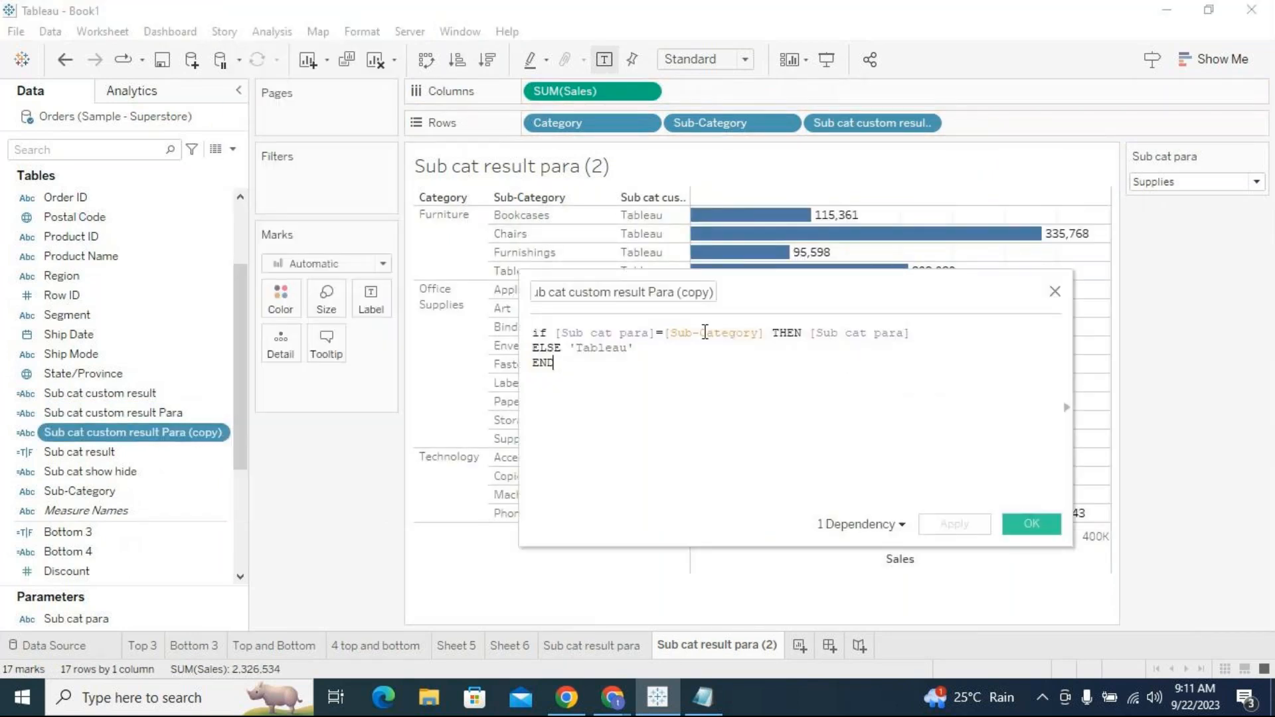
{"action": "left_click", "coordinate": [675, 290]}
{"action": "left_click_drag", "start_coordinate": [672, 292], "coordinate": [716, 292]}
{"action": "key", "text": "BackSpace"}
{"action": "type", "text": "dim"}
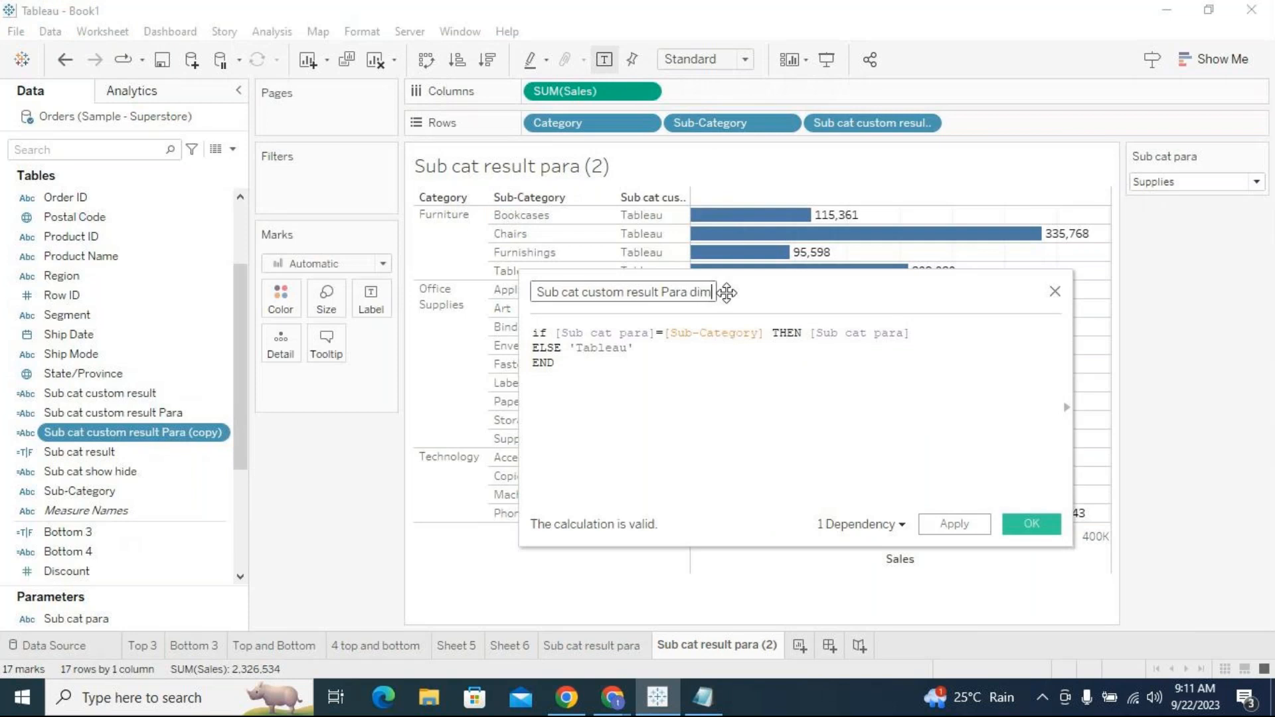
Change the THEN result of the Sub cat custom result Para dim formula to [Sub-Category].
{"action": "left_click_drag", "start_coordinate": [913, 332], "coordinate": [810, 333]}
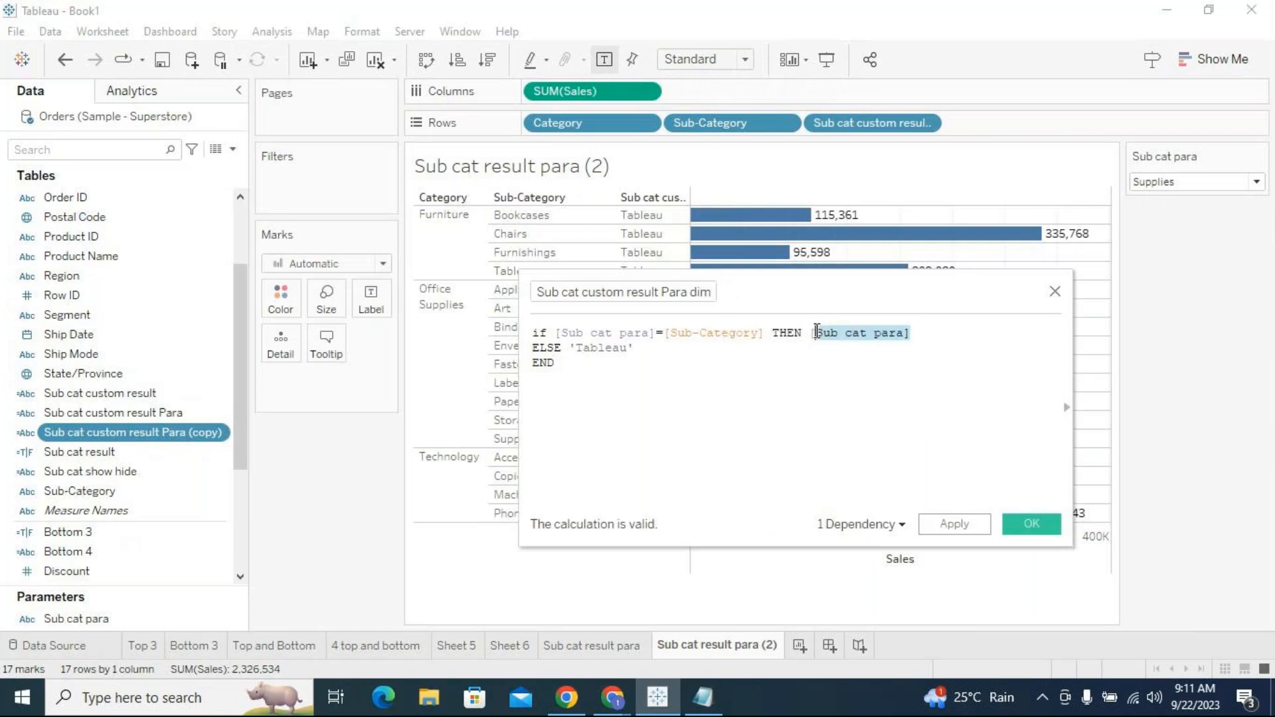
{"action": "type", "text": "sub"}
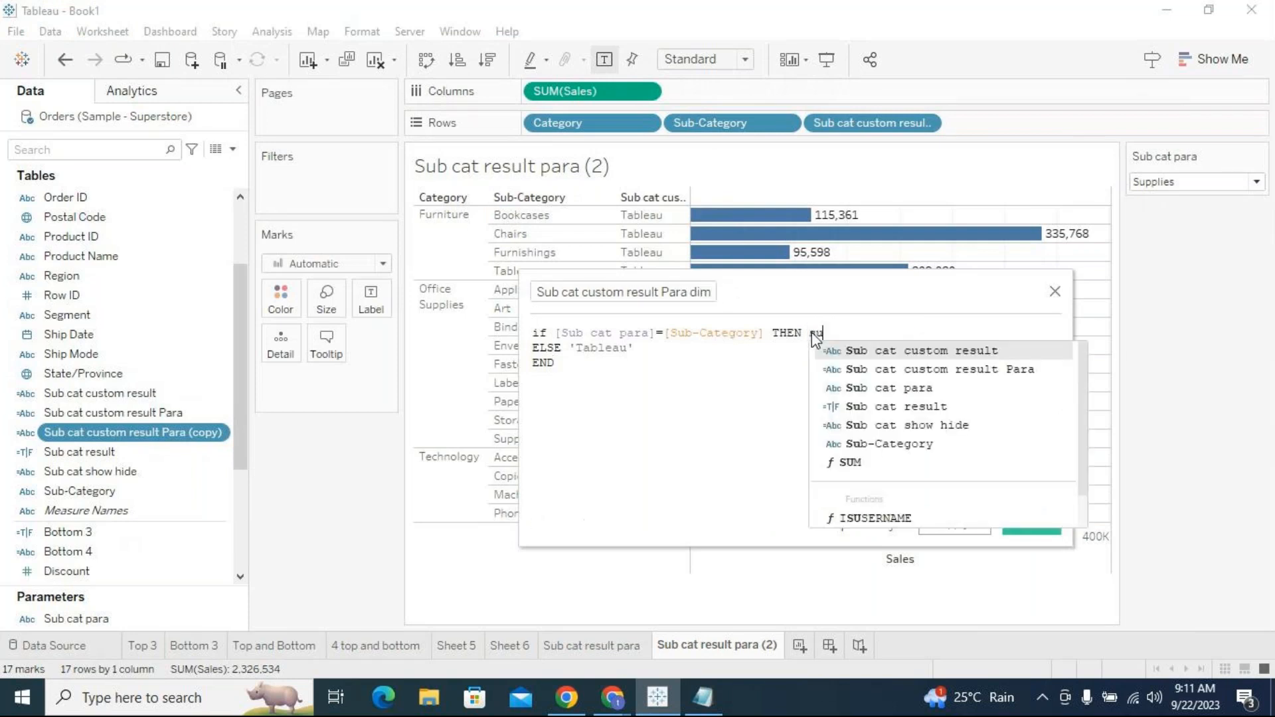
{"action": "left_click", "coordinate": [856, 444]}
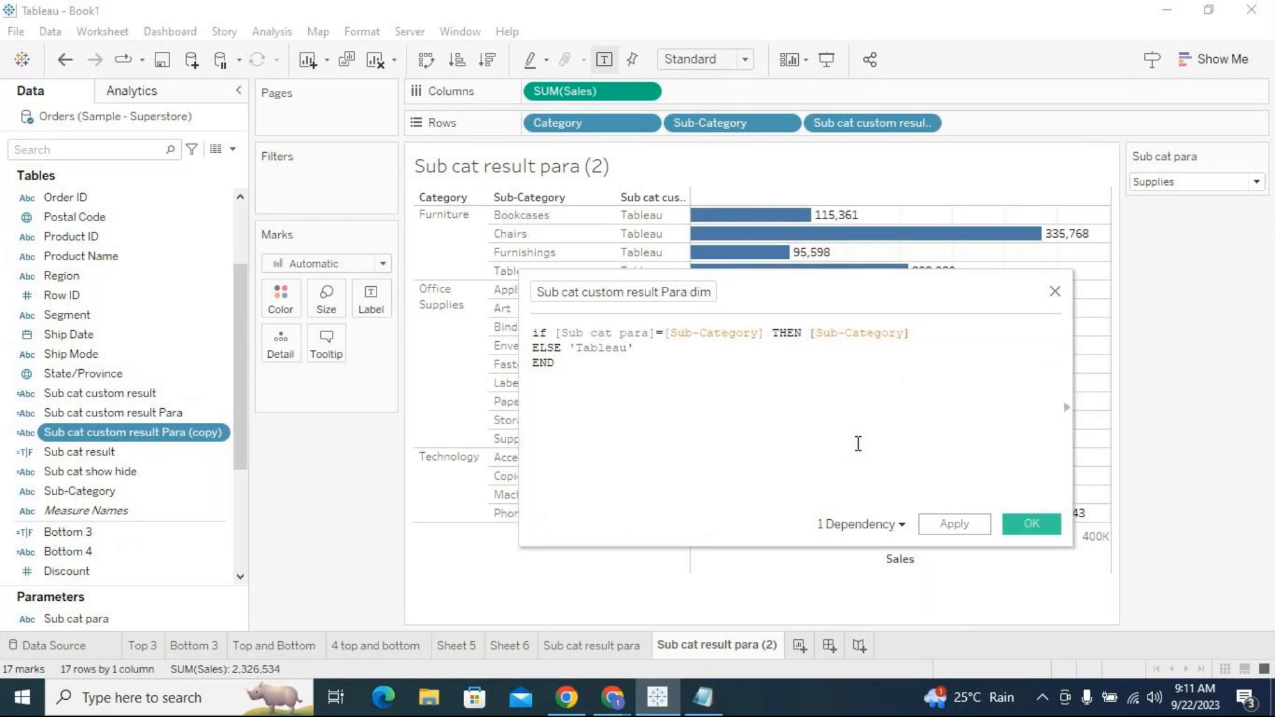
{"action": "left_click_drag", "start_coordinate": [854, 299], "coordinate": [819, 295]}
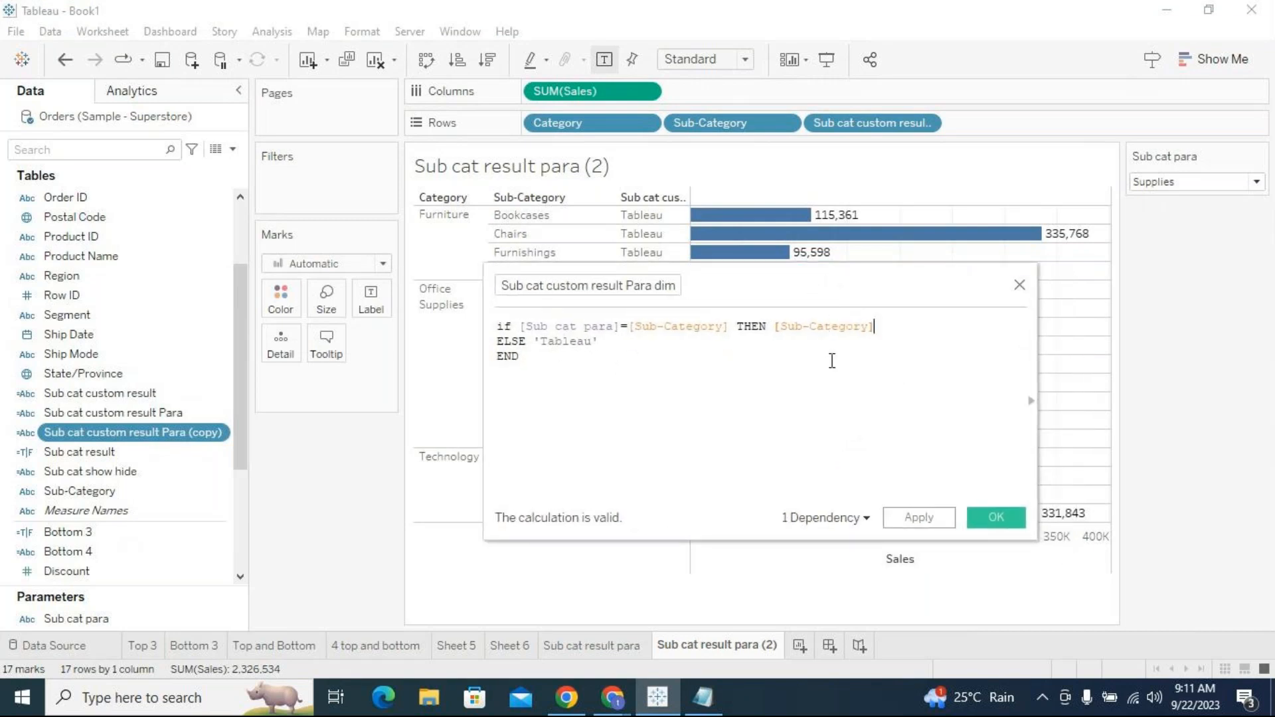
Check the formula's condition and its THEN and ELSE results, and save the calculated field.
{"action": "left_click_drag", "start_coordinate": [875, 326], "coordinate": [775, 328]}
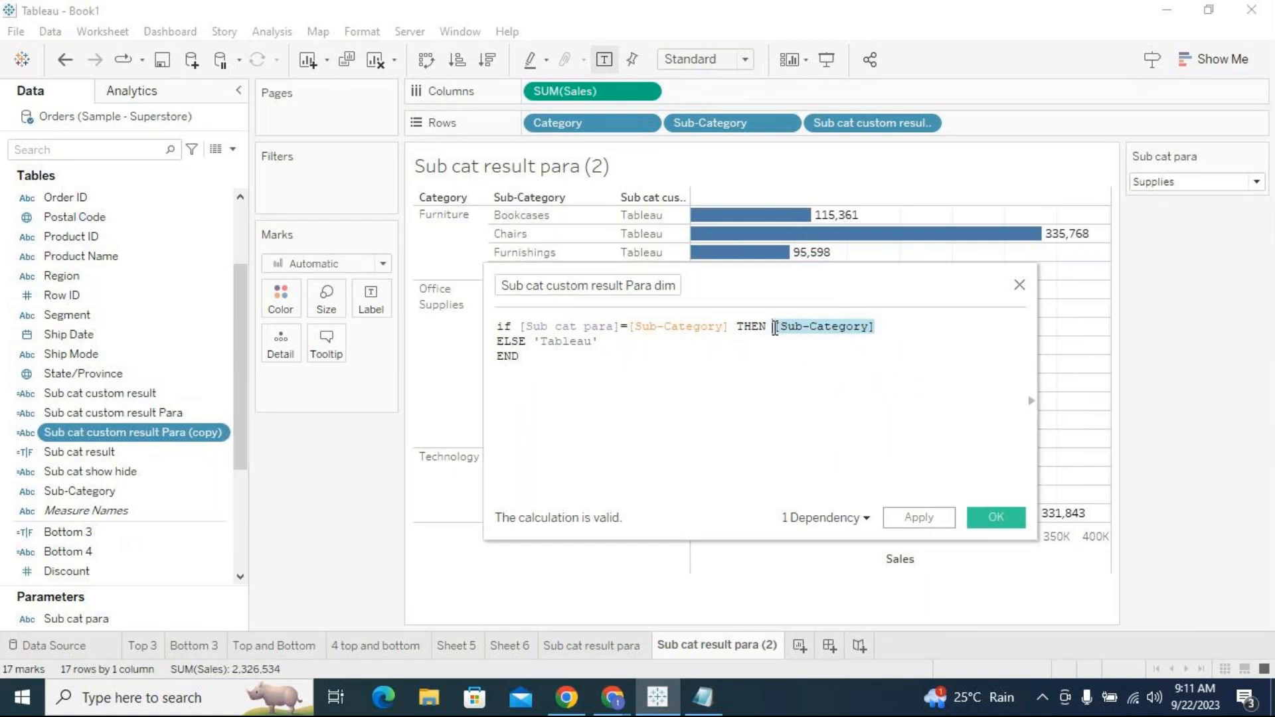
{"action": "left_click", "coordinate": [775, 327]}
{"action": "left_click_drag", "start_coordinate": [777, 327], "coordinate": [880, 325]}
{"action": "left_click", "coordinate": [791, 361]}
{"action": "left_click_drag", "start_coordinate": [729, 326], "coordinate": [521, 328]}
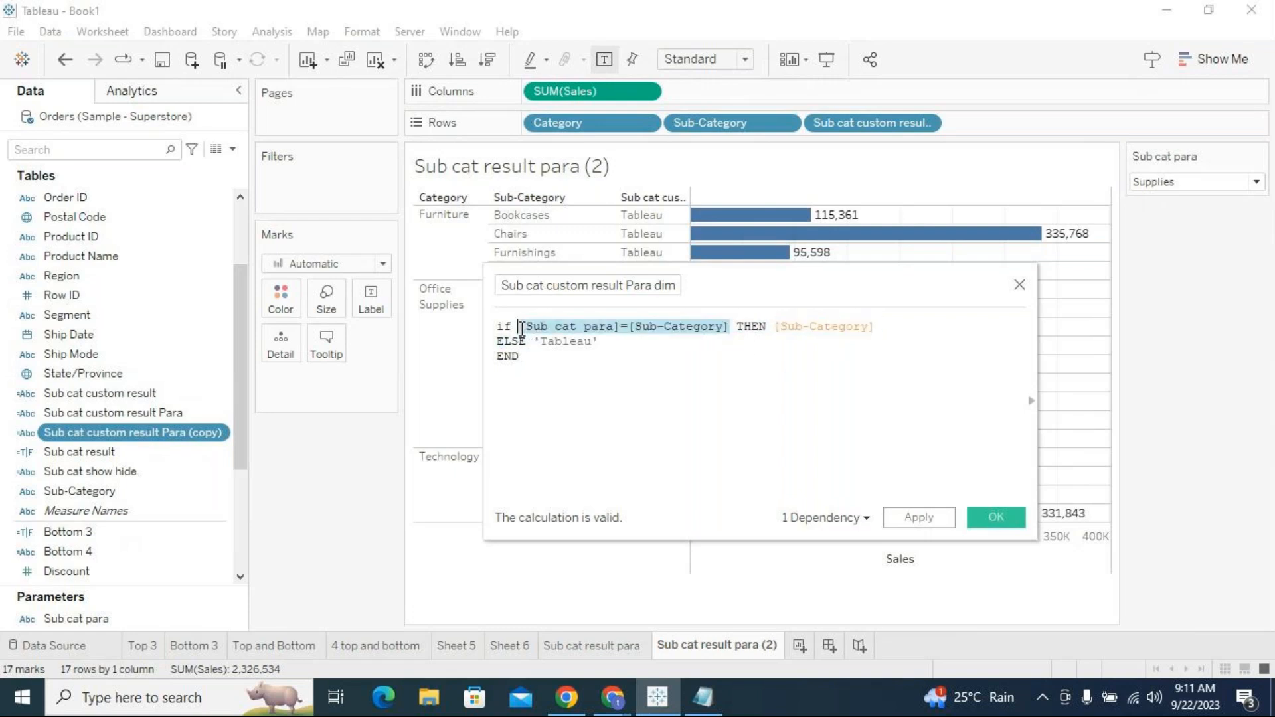
{"action": "left_click", "coordinate": [604, 397]}
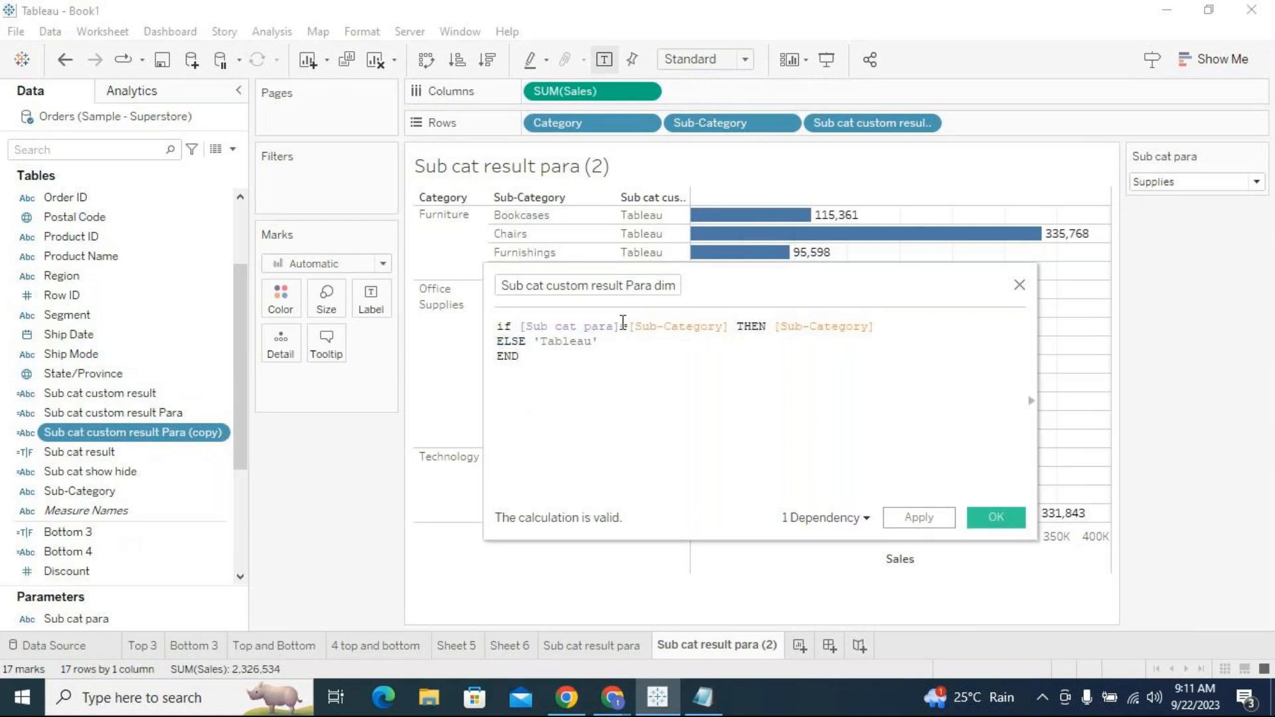
{"action": "left_click_drag", "start_coordinate": [621, 325], "coordinate": [522, 323]}
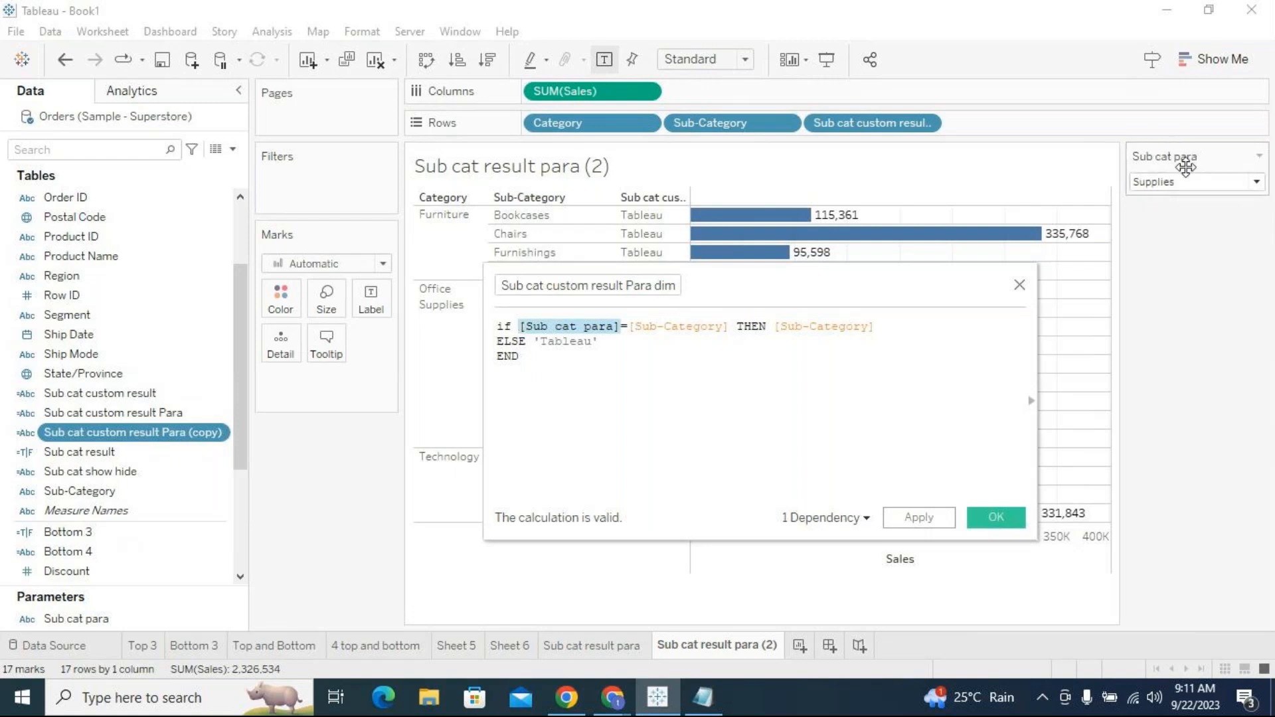
{"action": "left_click_drag", "start_coordinate": [630, 326], "coordinate": [876, 326]}
{"action": "left_click", "coordinate": [527, 363]}
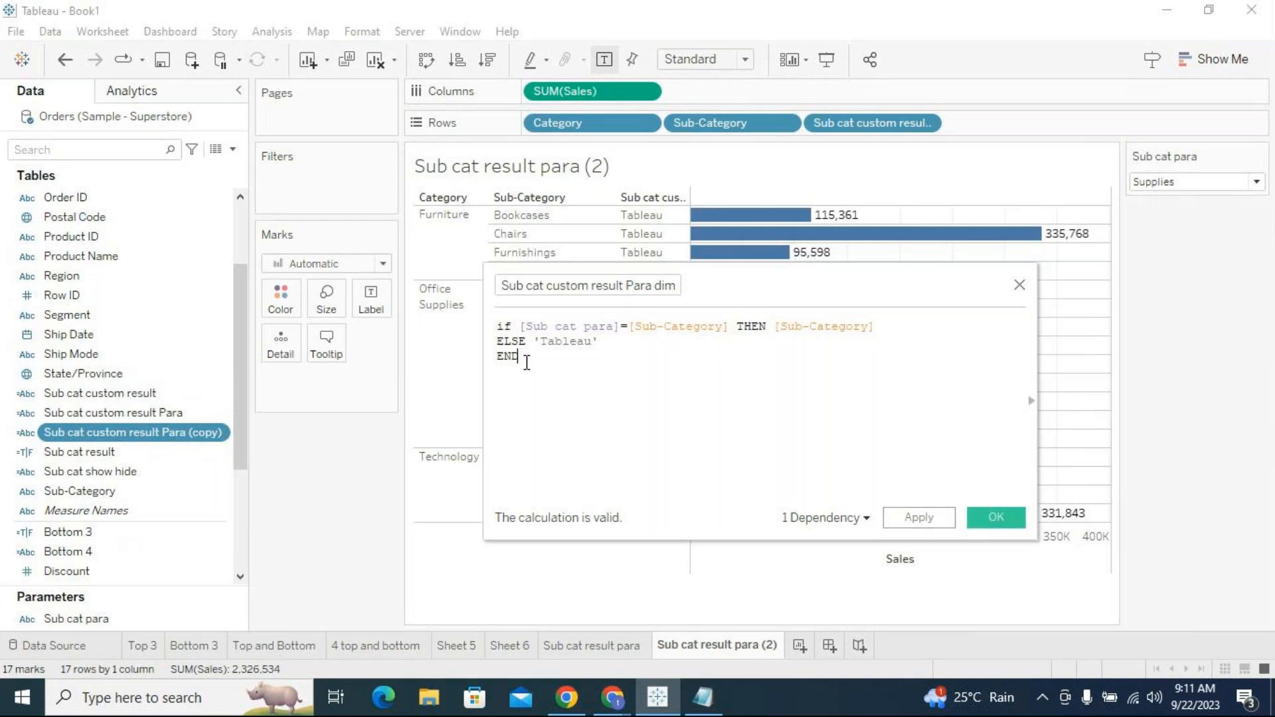
{"action": "left_click_drag", "start_coordinate": [534, 341], "coordinate": [619, 347]}
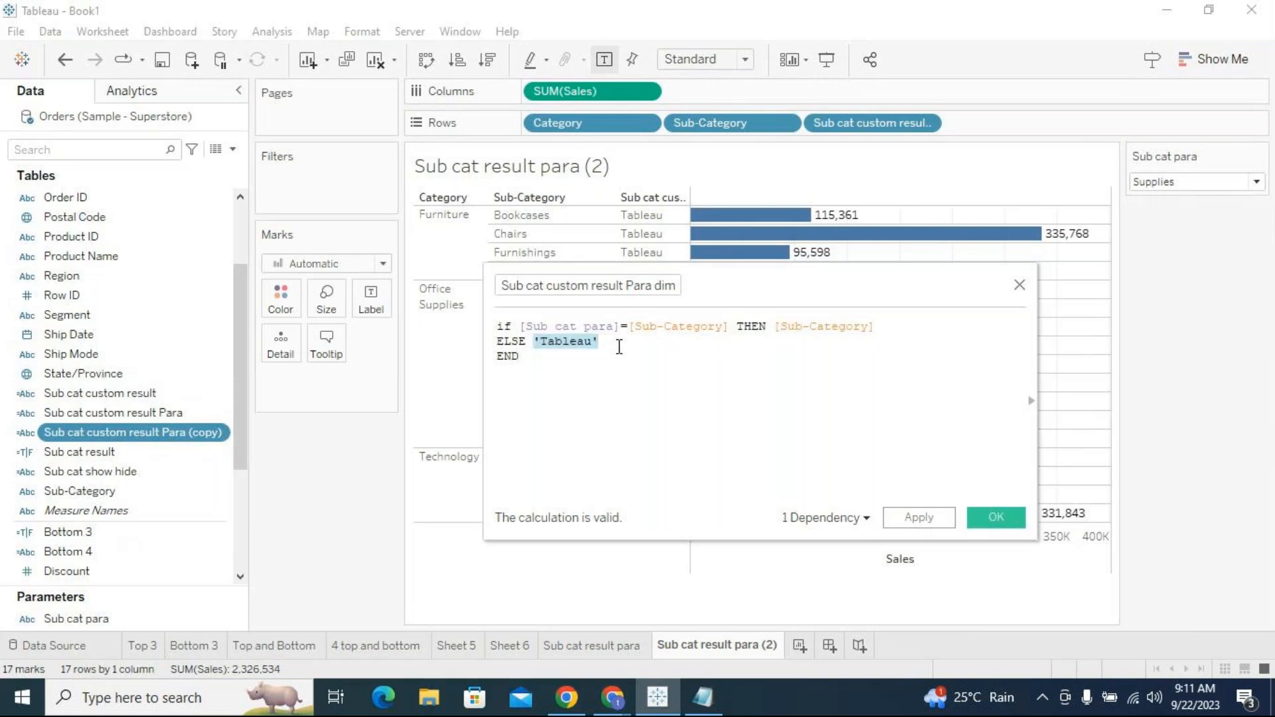
{"action": "left_click", "coordinate": [927, 519]}
{"action": "left_click", "coordinate": [996, 517]}
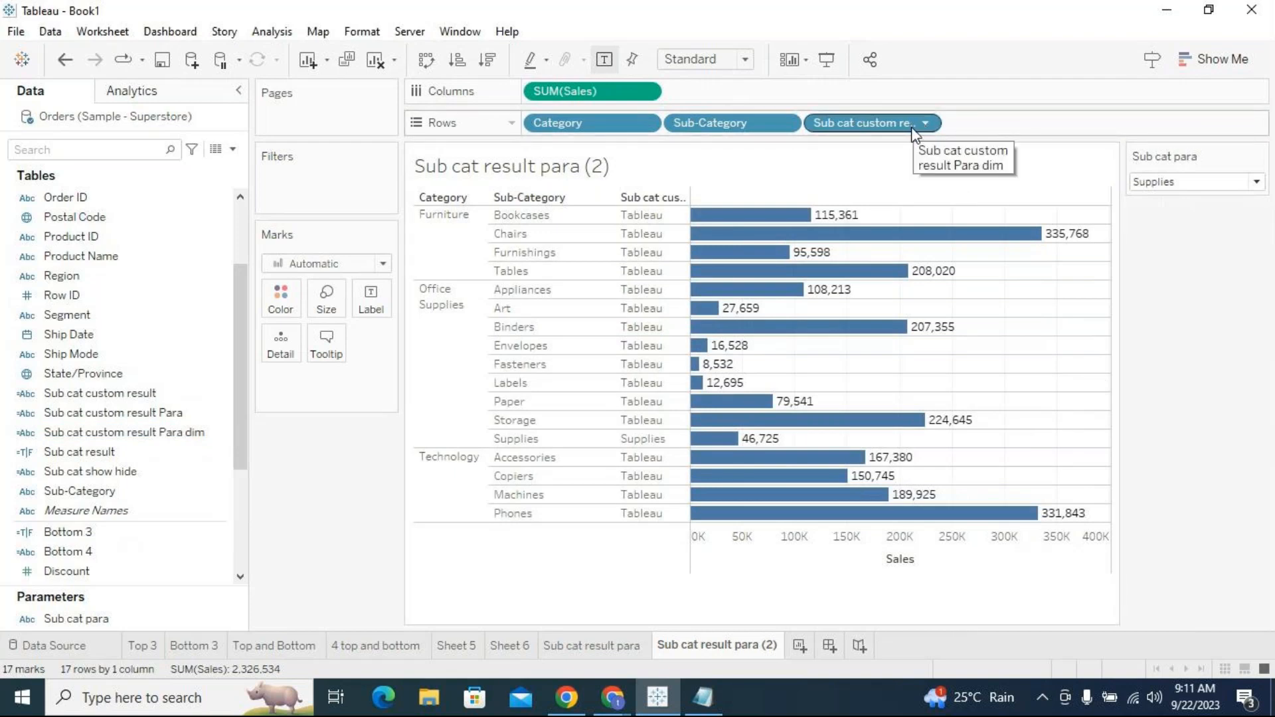
Set Sub cat para to Appliances and check the matching Sub cat custom result Para dim value in the chart.
{"action": "left_click", "coordinate": [660, 441]}
{"action": "left_click", "coordinate": [1252, 182]}
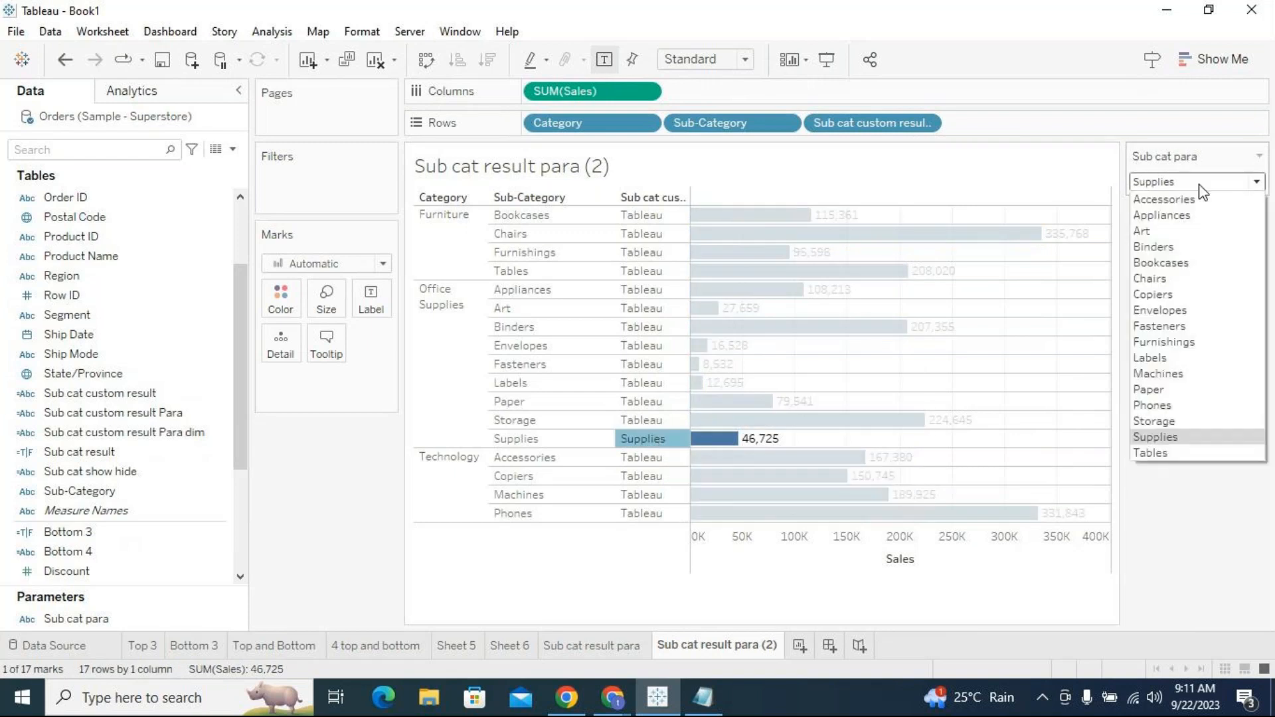
{"action": "left_click", "coordinate": [1164, 215]}
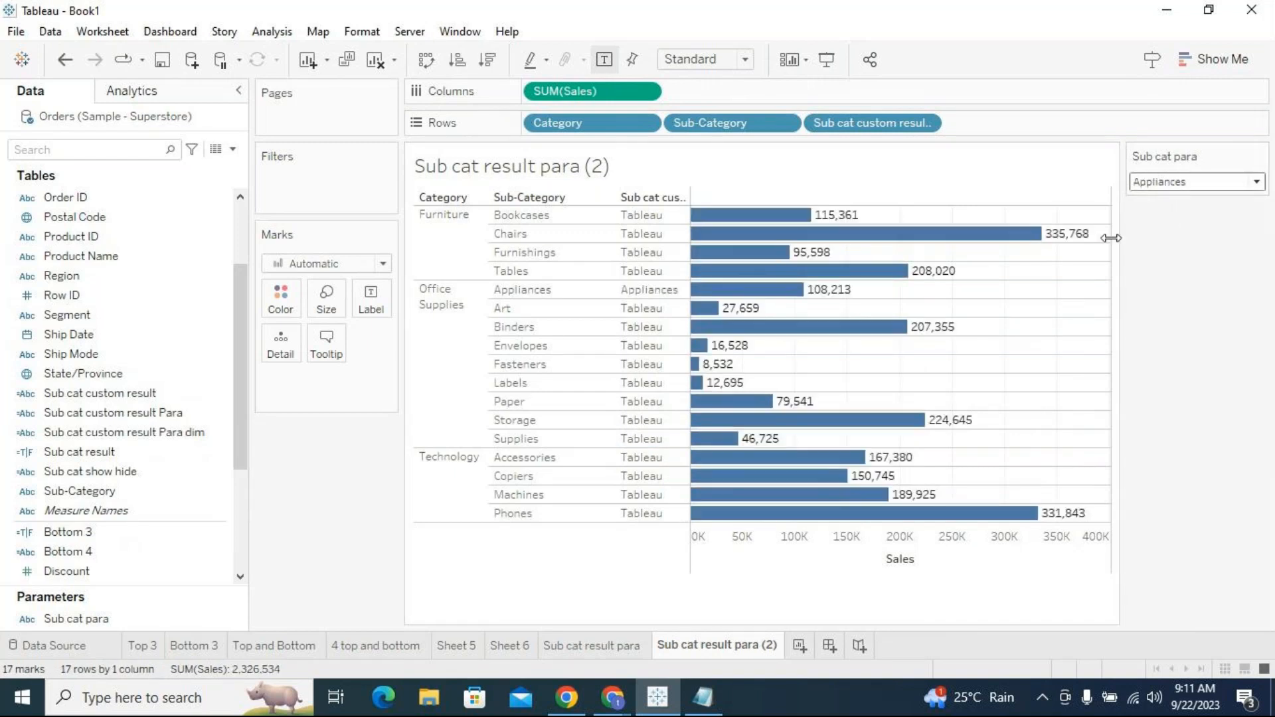
{"action": "left_click", "coordinate": [643, 291]}
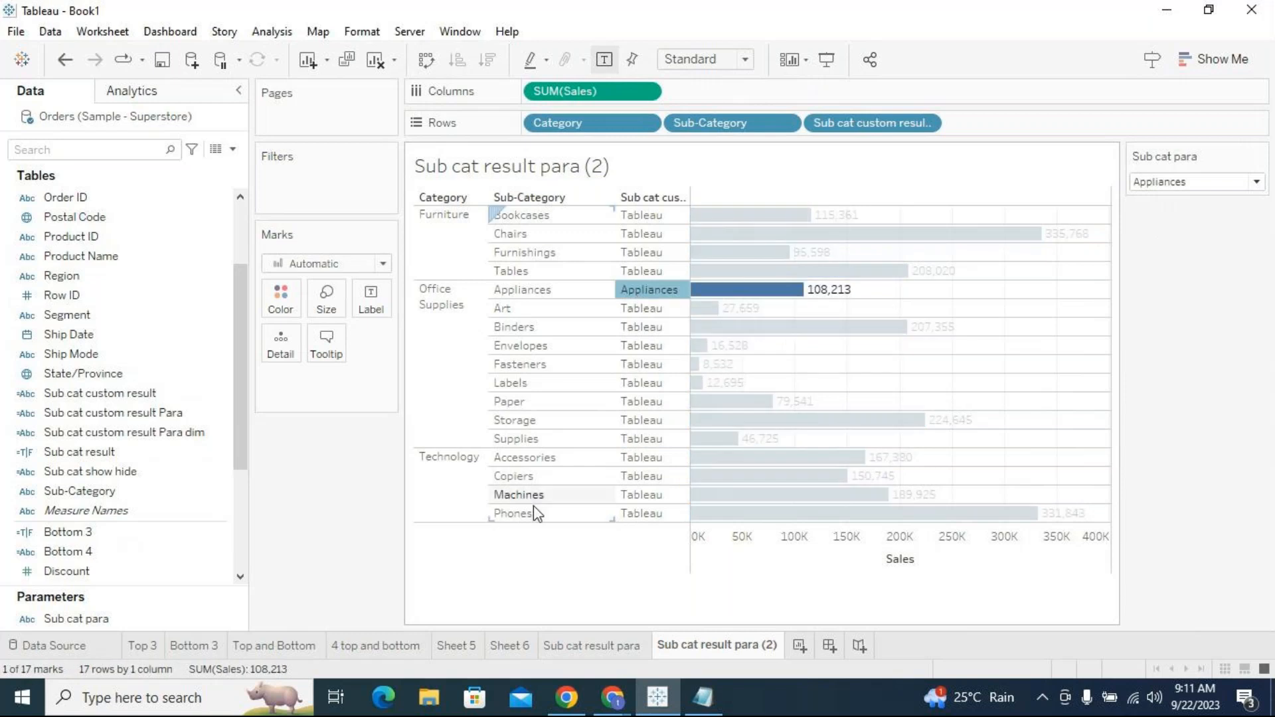
{"action": "left_click", "coordinate": [373, 521]}
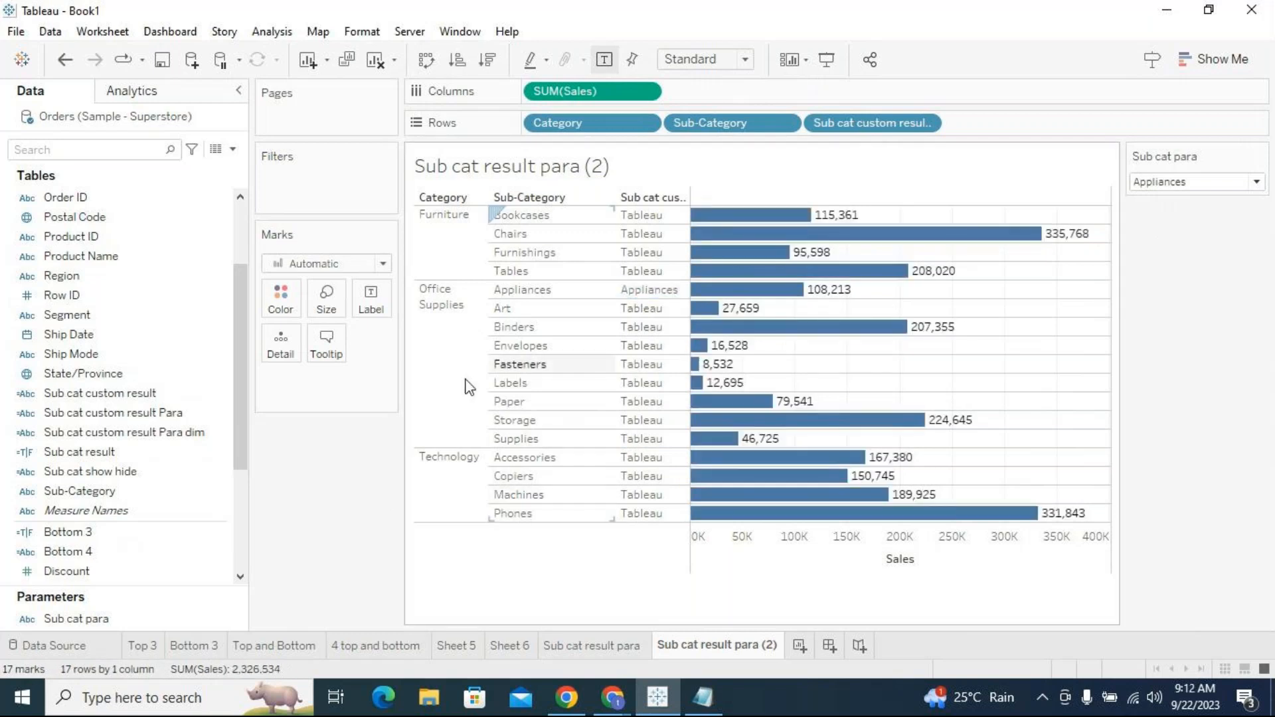
Open the Sub cat custom result Para dim calculation for editing and examine its THEN result, condition and ELSE value.
{"action": "left_click", "coordinate": [197, 414]}
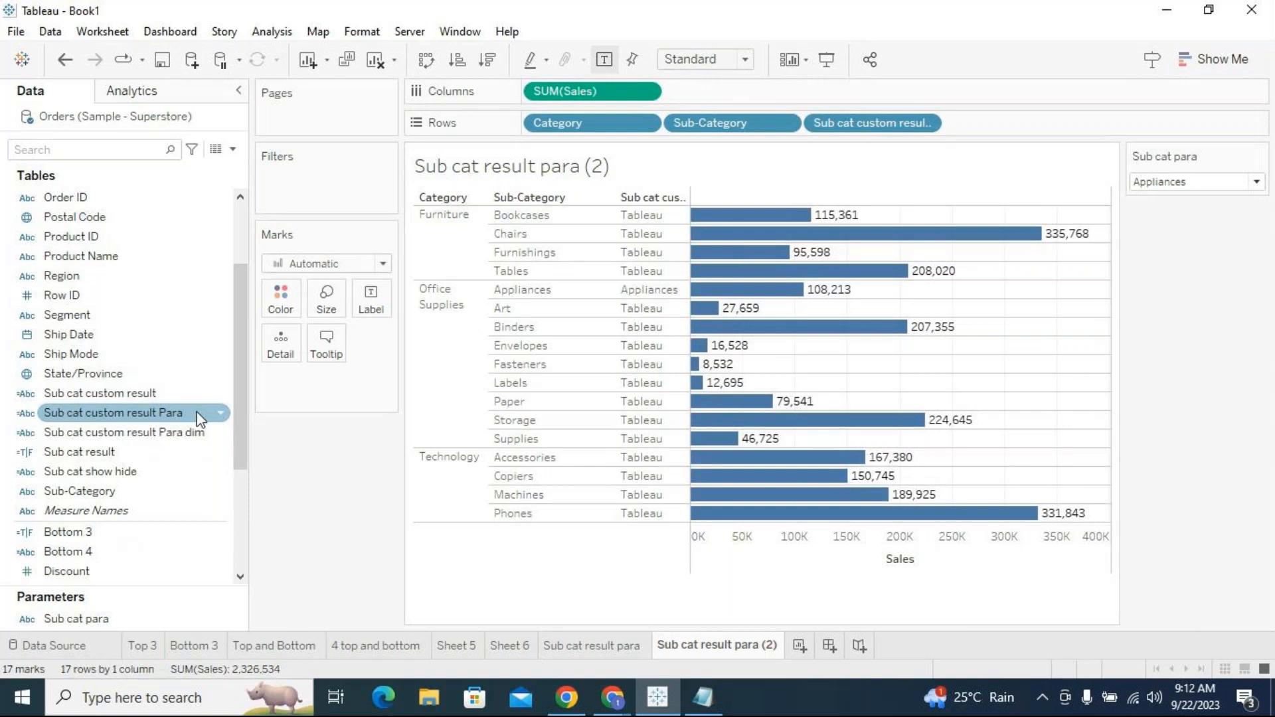
{"action": "left_click", "coordinate": [221, 432]}
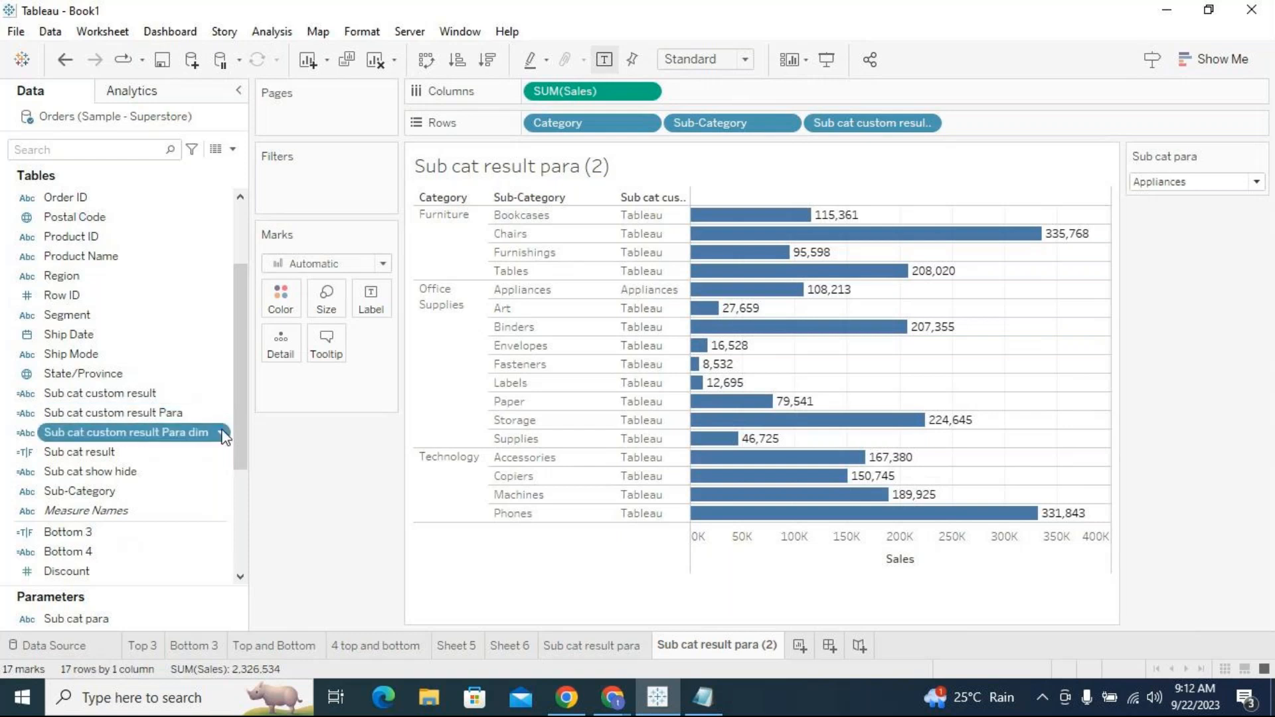
{"action": "left_click", "coordinate": [279, 118]}
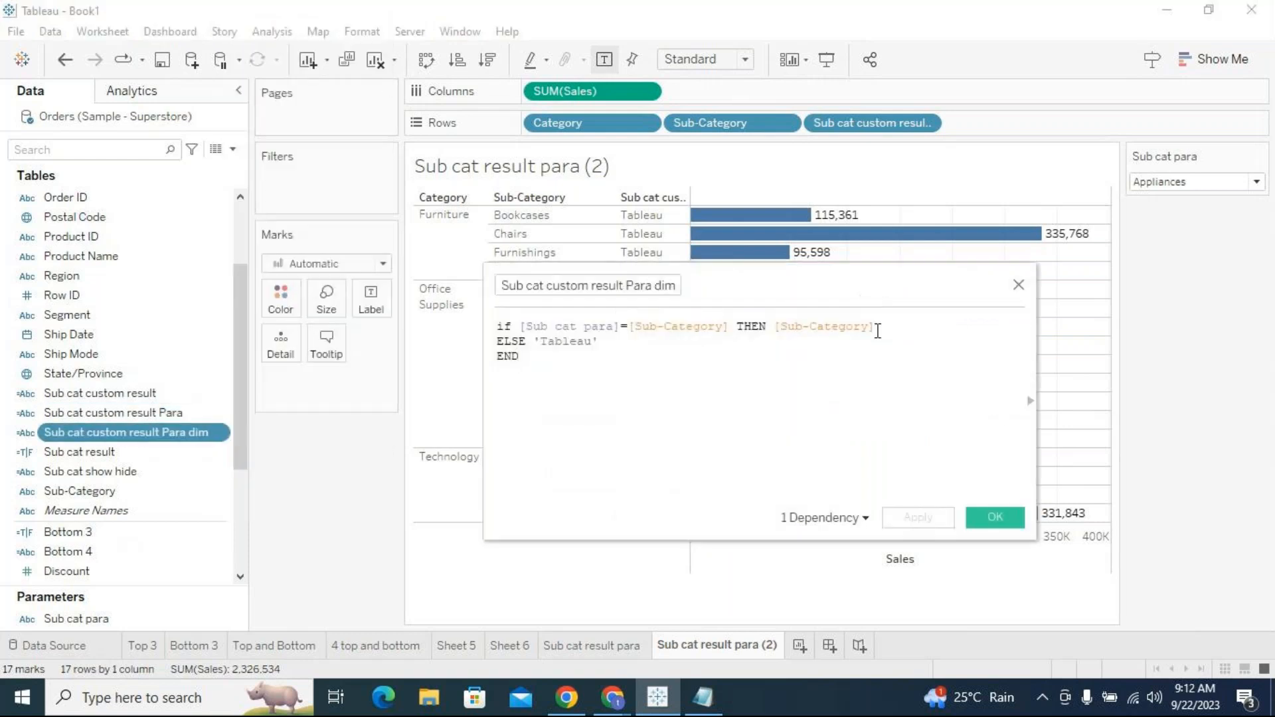
{"action": "left_click_drag", "start_coordinate": [877, 329], "coordinate": [776, 330]}
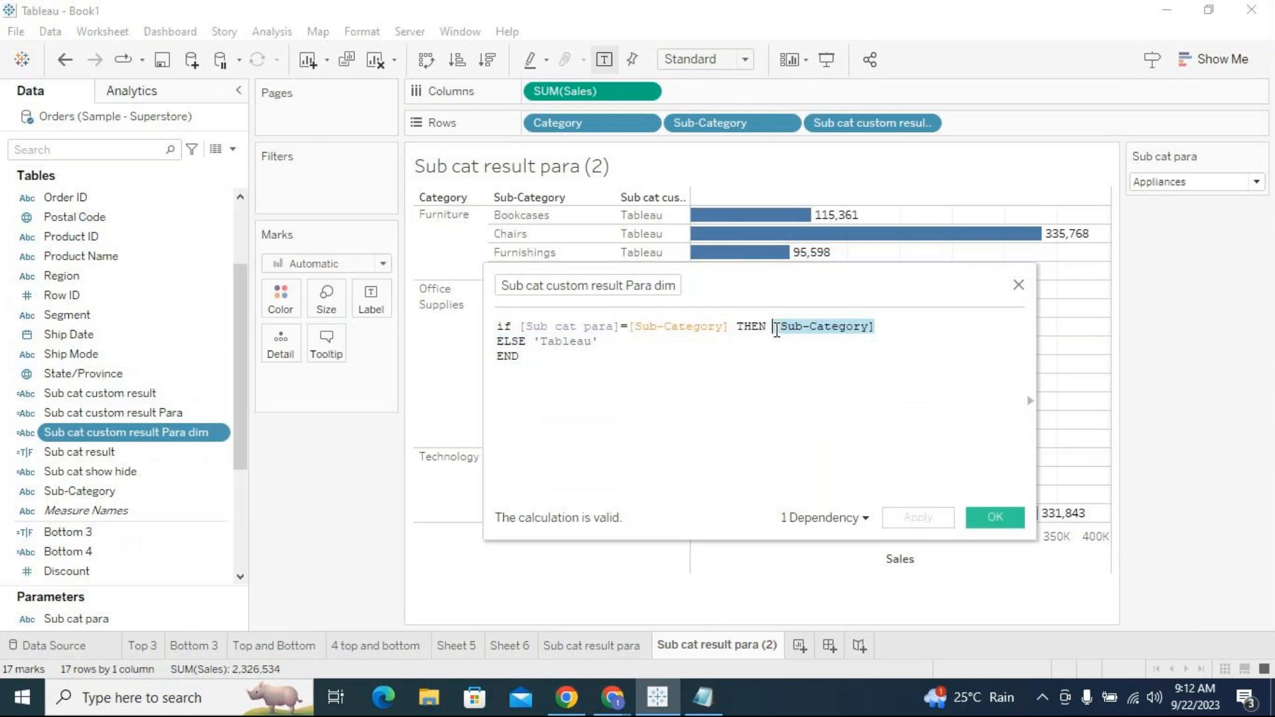
{"action": "left_click_drag", "start_coordinate": [775, 328], "coordinate": [879, 327]}
{"action": "left_click_drag", "start_coordinate": [868, 277], "coordinate": [858, 243]}
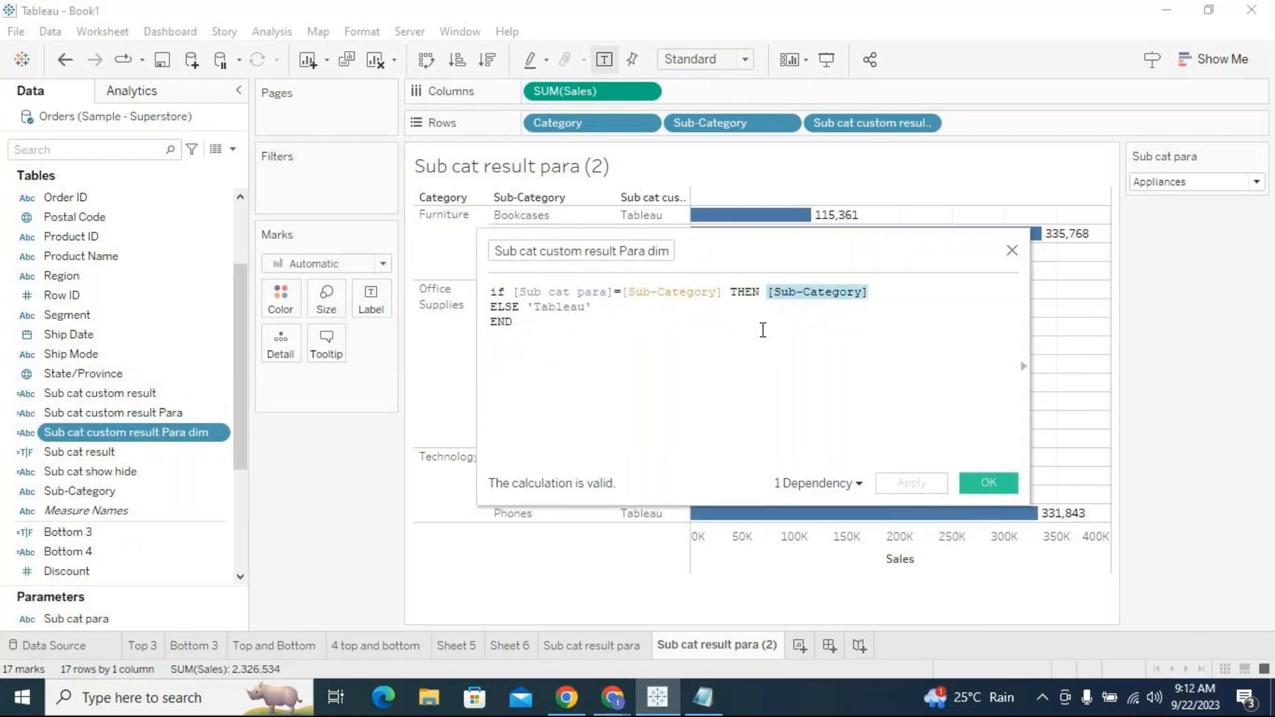
{"action": "left_click_drag", "start_coordinate": [613, 292], "coordinate": [512, 292]}
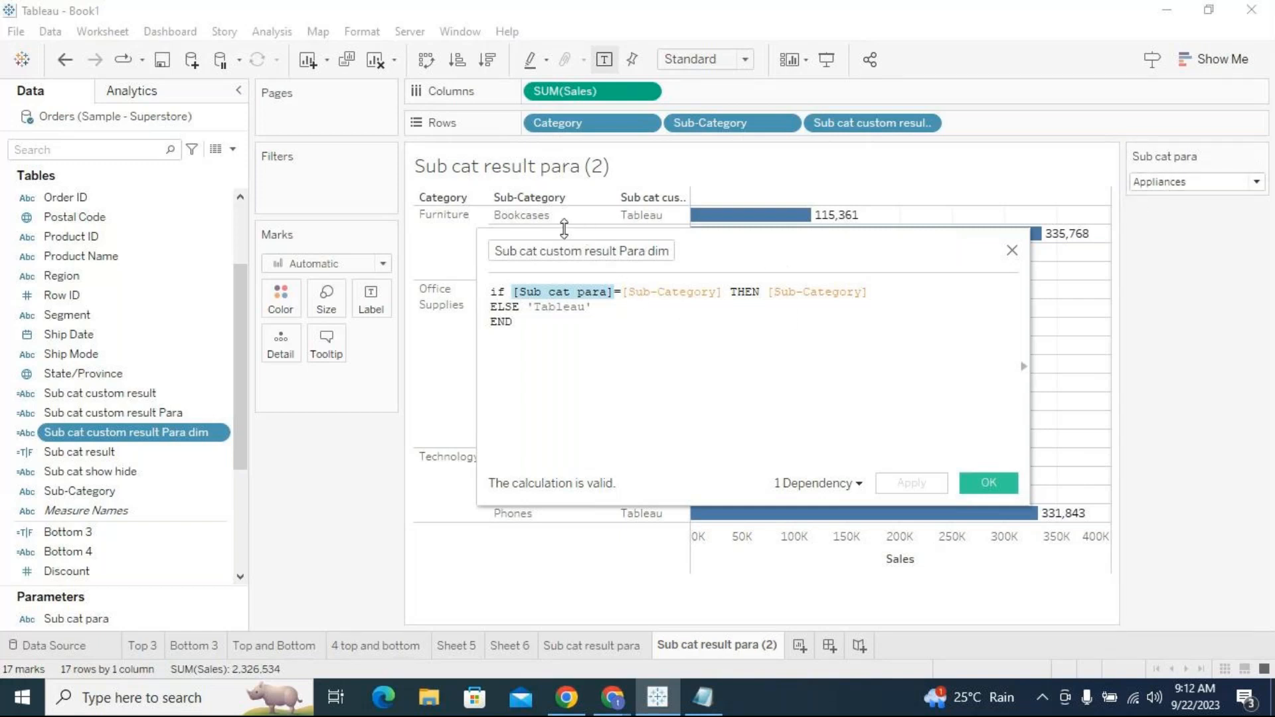
{"action": "left_click_drag", "start_coordinate": [623, 292], "coordinate": [725, 293]}
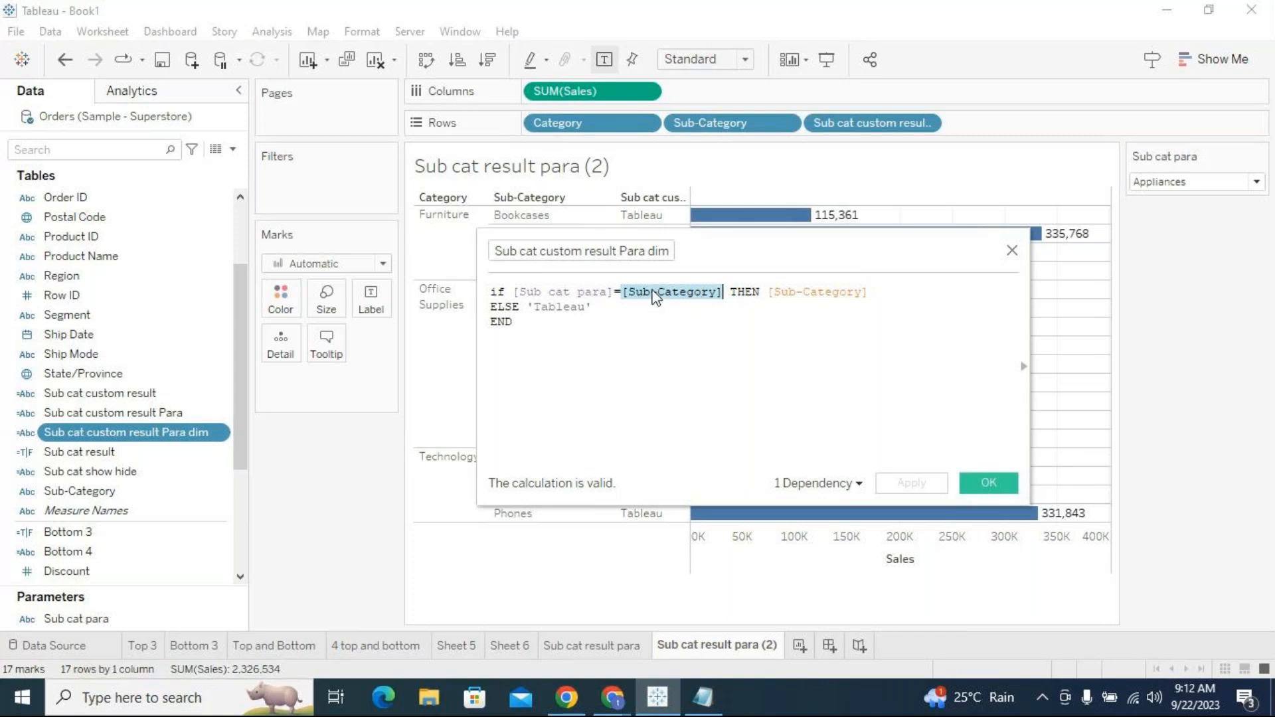
{"action": "left_click_drag", "start_coordinate": [593, 308], "coordinate": [531, 311]}
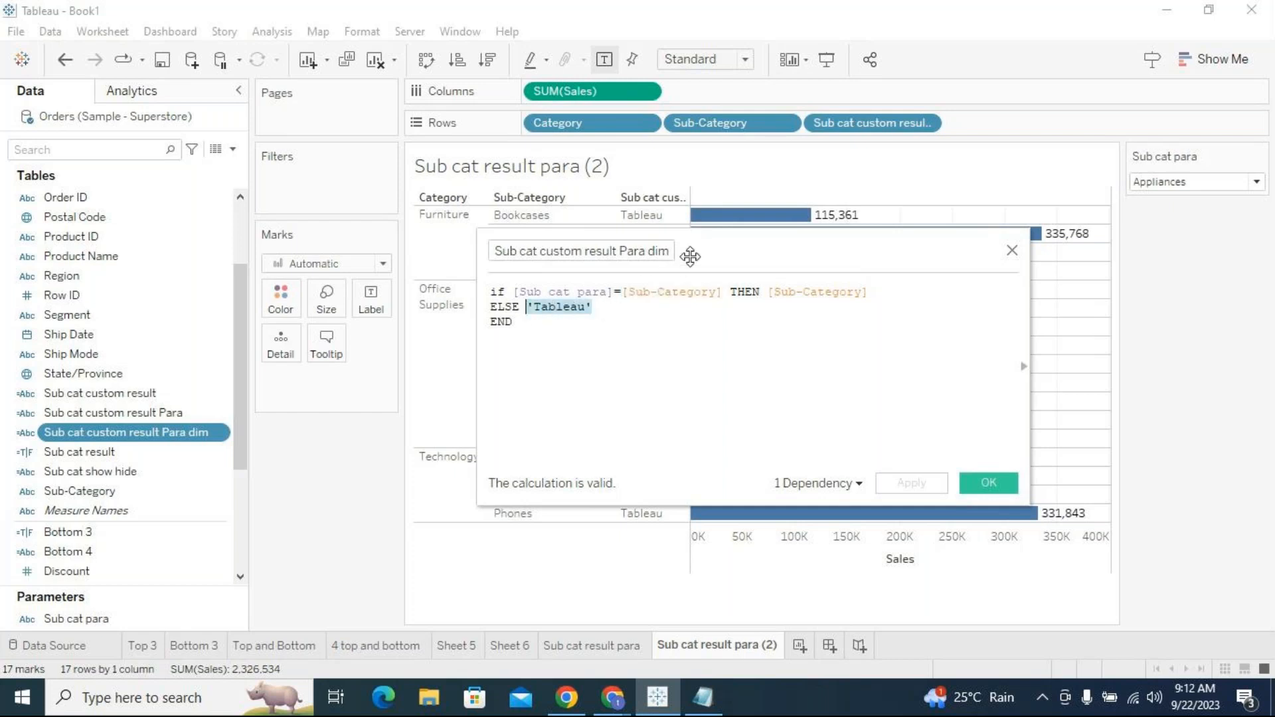
Compare the formula's [Sub cat para]=[Sub-Category] condition with its [Sub-Category] THEN result, and close the calculation.
{"action": "left_click_drag", "start_coordinate": [719, 250], "coordinate": [724, 271]}
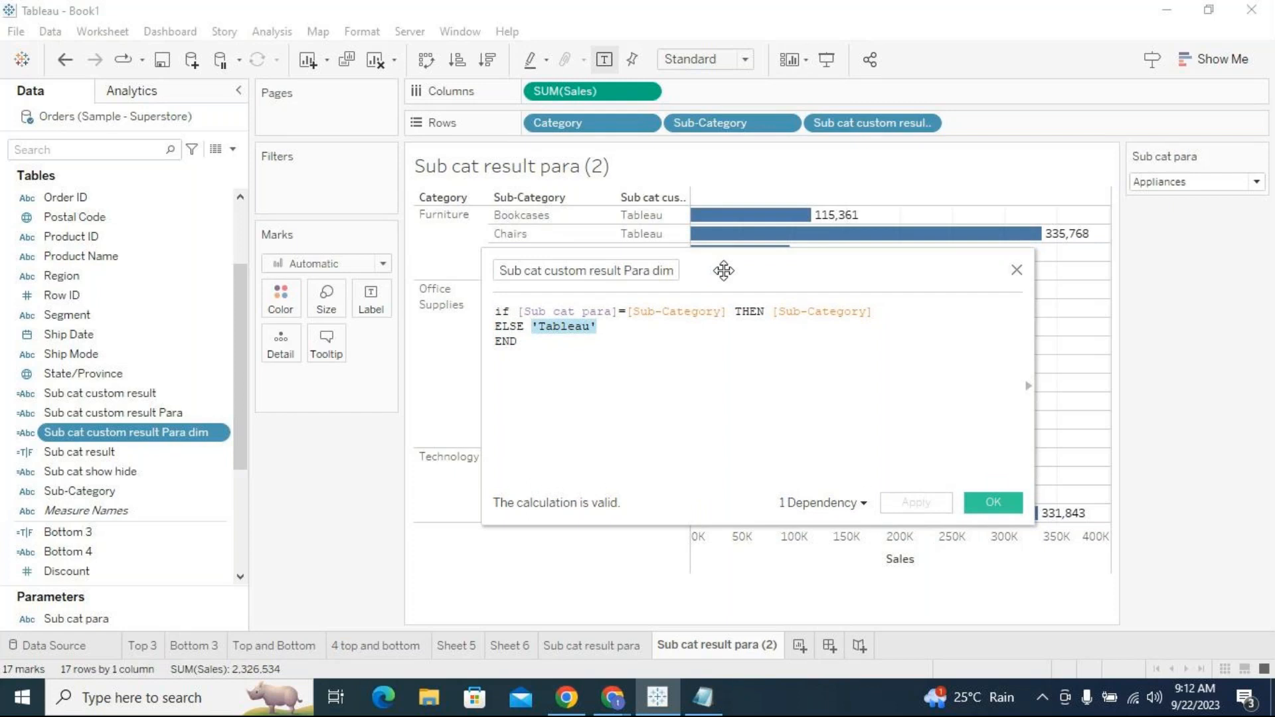
{"action": "left_click_drag", "start_coordinate": [619, 311], "coordinate": [509, 310]}
{"action": "left_click_drag", "start_coordinate": [628, 311], "coordinate": [723, 327]}
{"action": "left_click", "coordinate": [641, 421]}
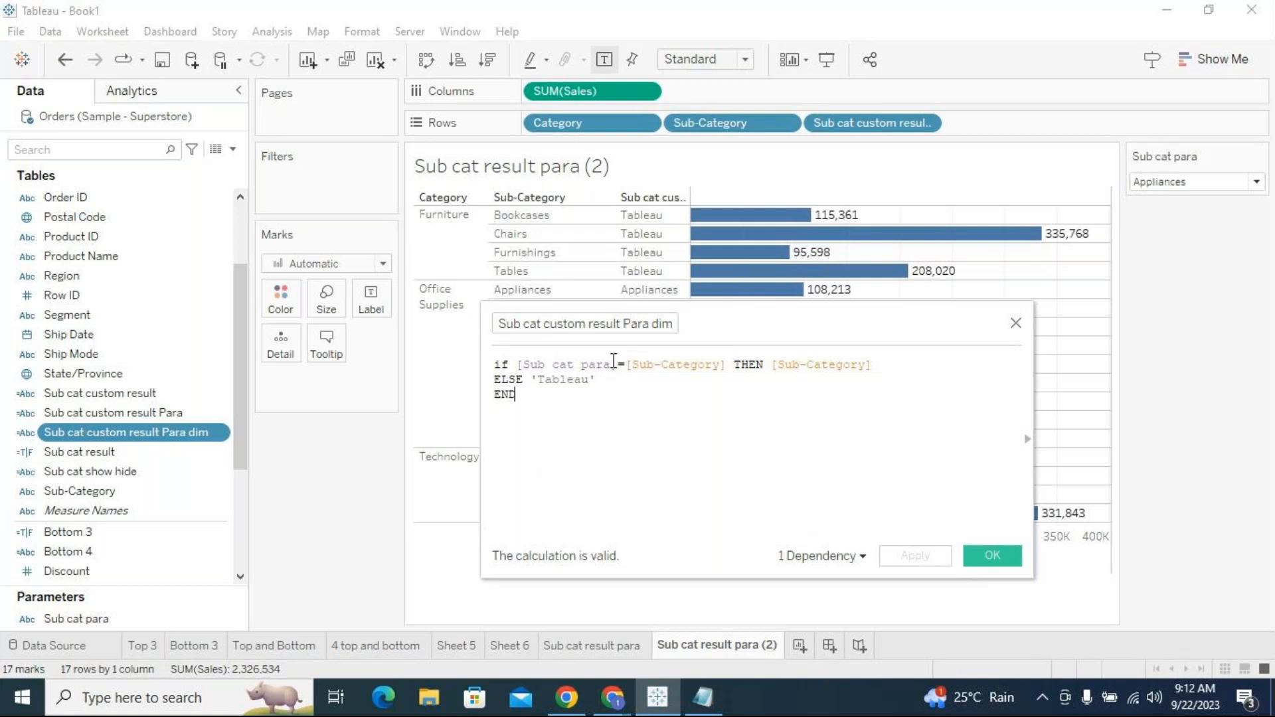
{"action": "left_click_drag", "start_coordinate": [621, 365], "coordinate": [517, 364]}
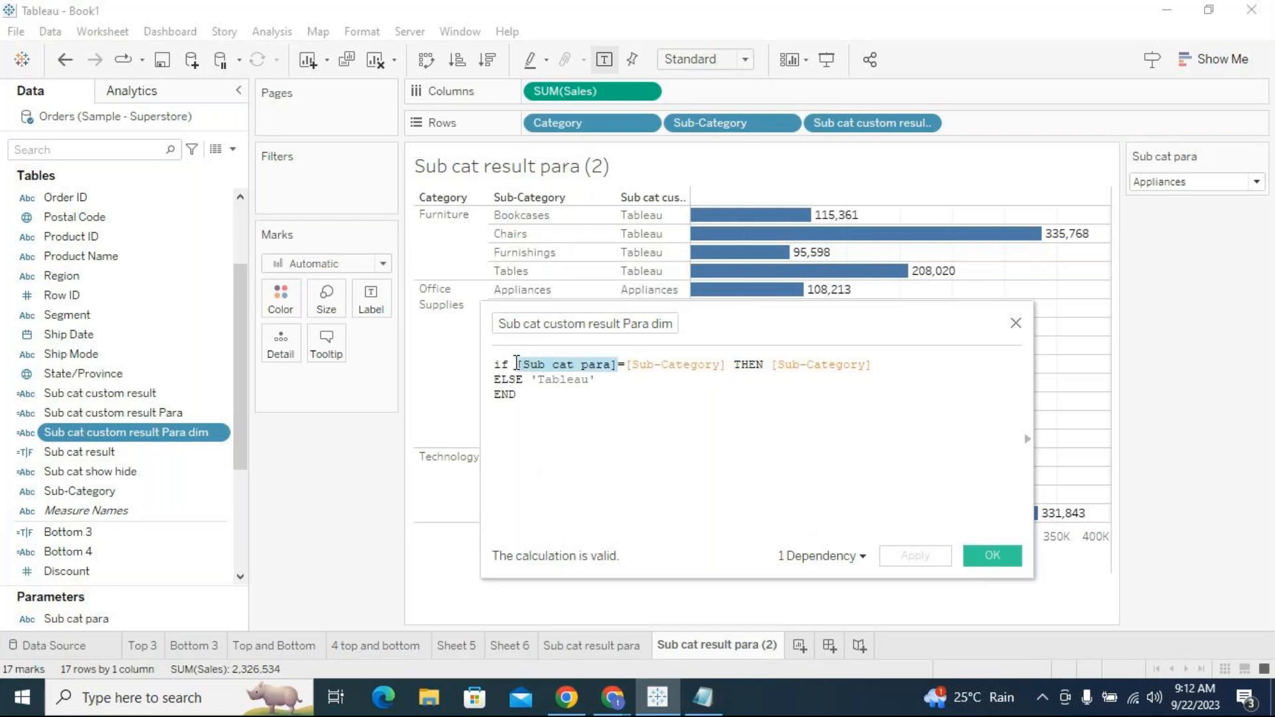
{"action": "left_click_drag", "start_coordinate": [625, 364], "coordinate": [884, 370]}
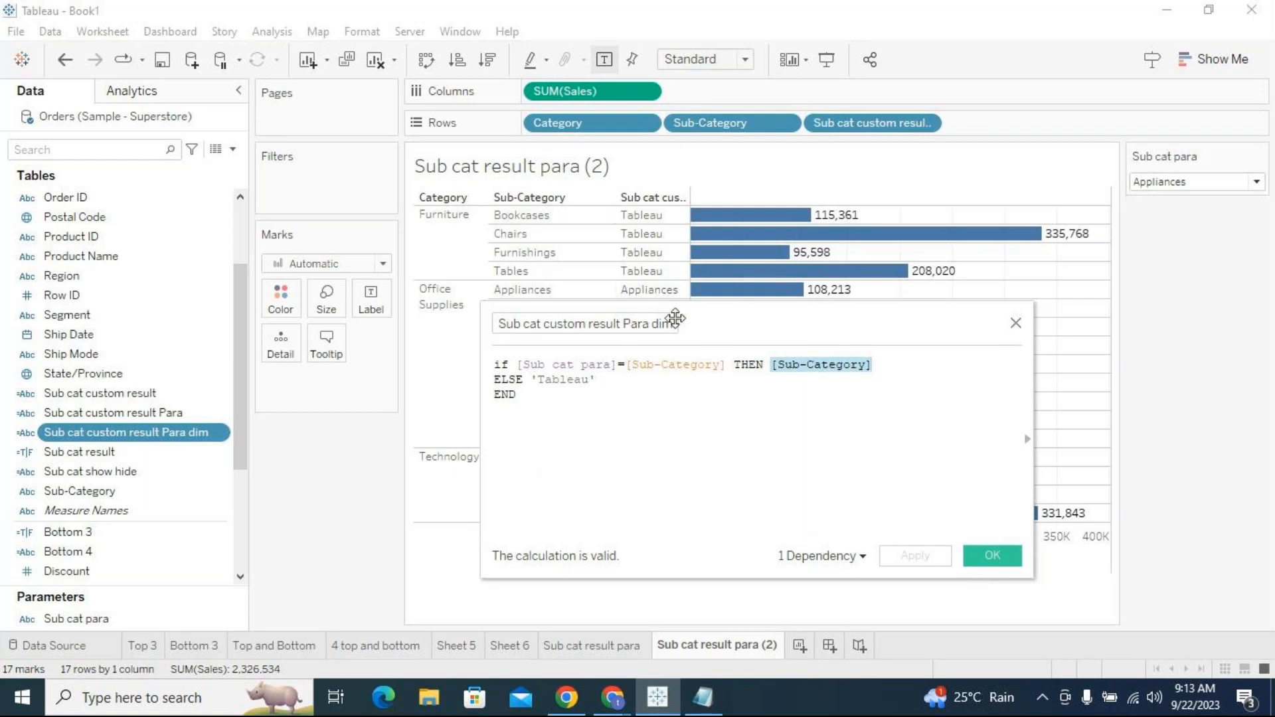
{"action": "left_click", "coordinate": [747, 394]}
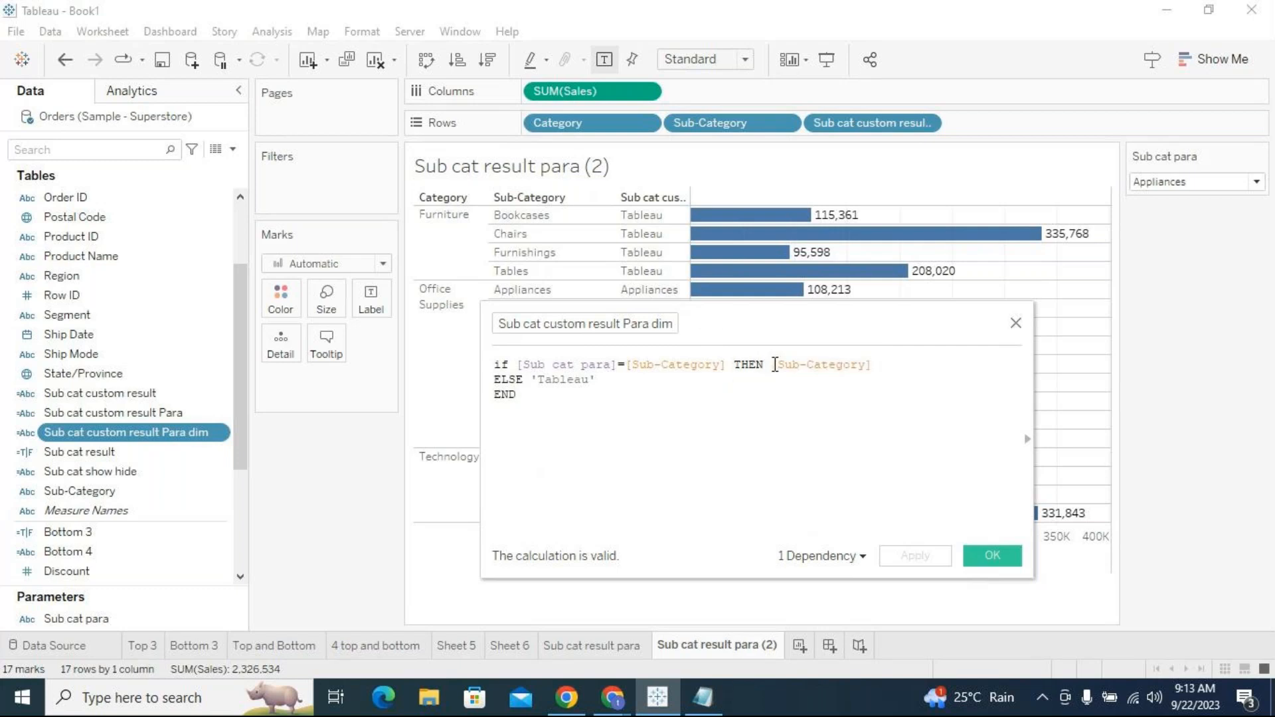
{"action": "left_click_drag", "start_coordinate": [774, 365], "coordinate": [877, 368]}
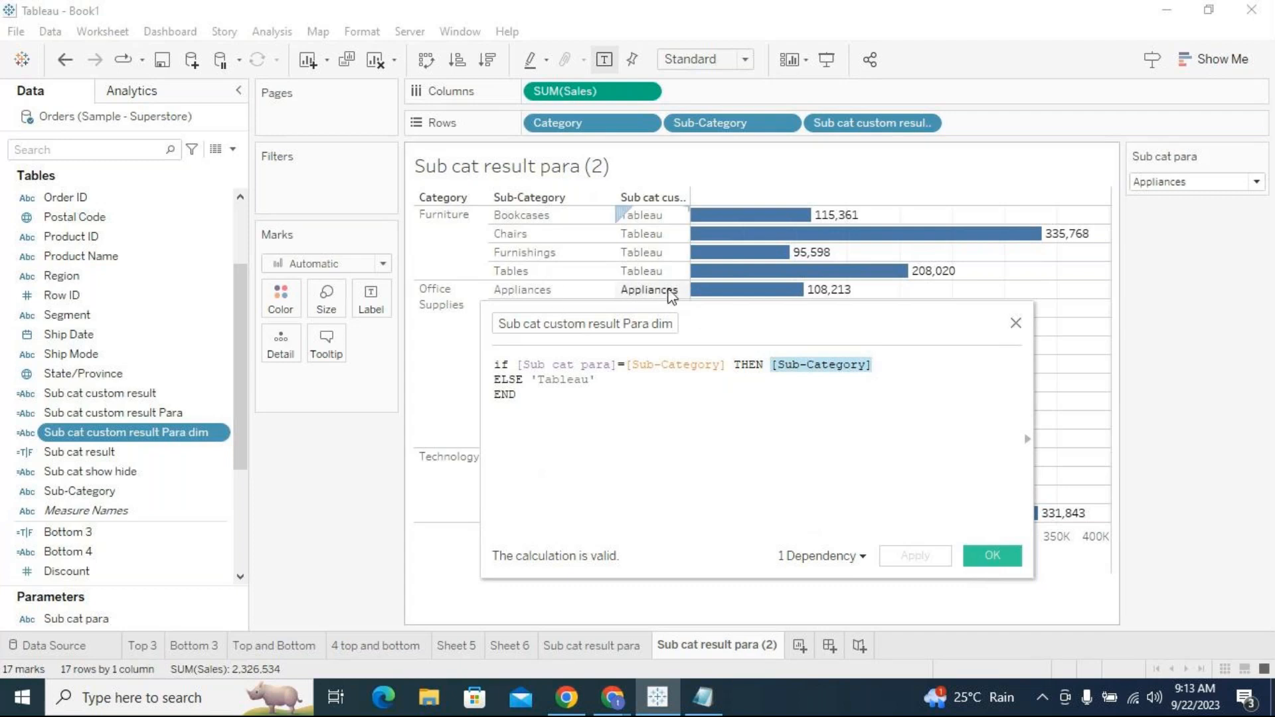
{"action": "left_click_drag", "start_coordinate": [695, 323], "coordinate": [701, 325]}
{"action": "left_click", "coordinate": [726, 366]}
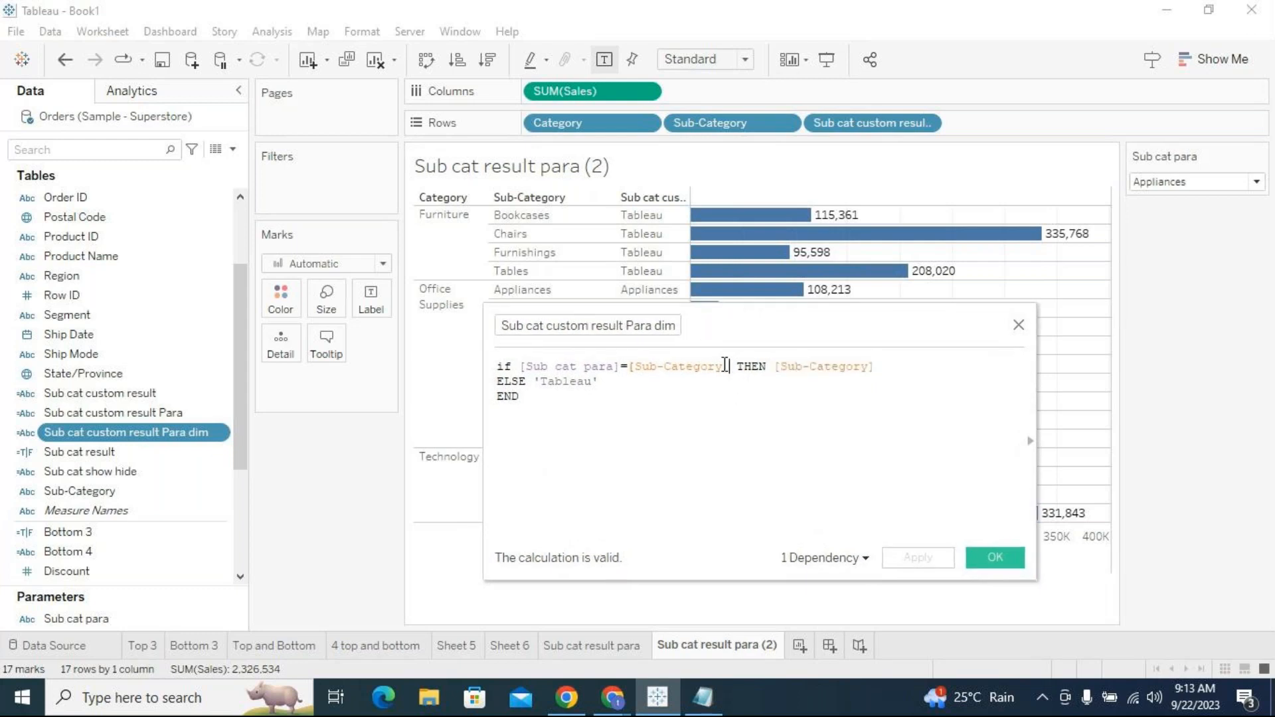
{"action": "left_click_drag", "start_coordinate": [774, 367], "coordinate": [878, 376]}
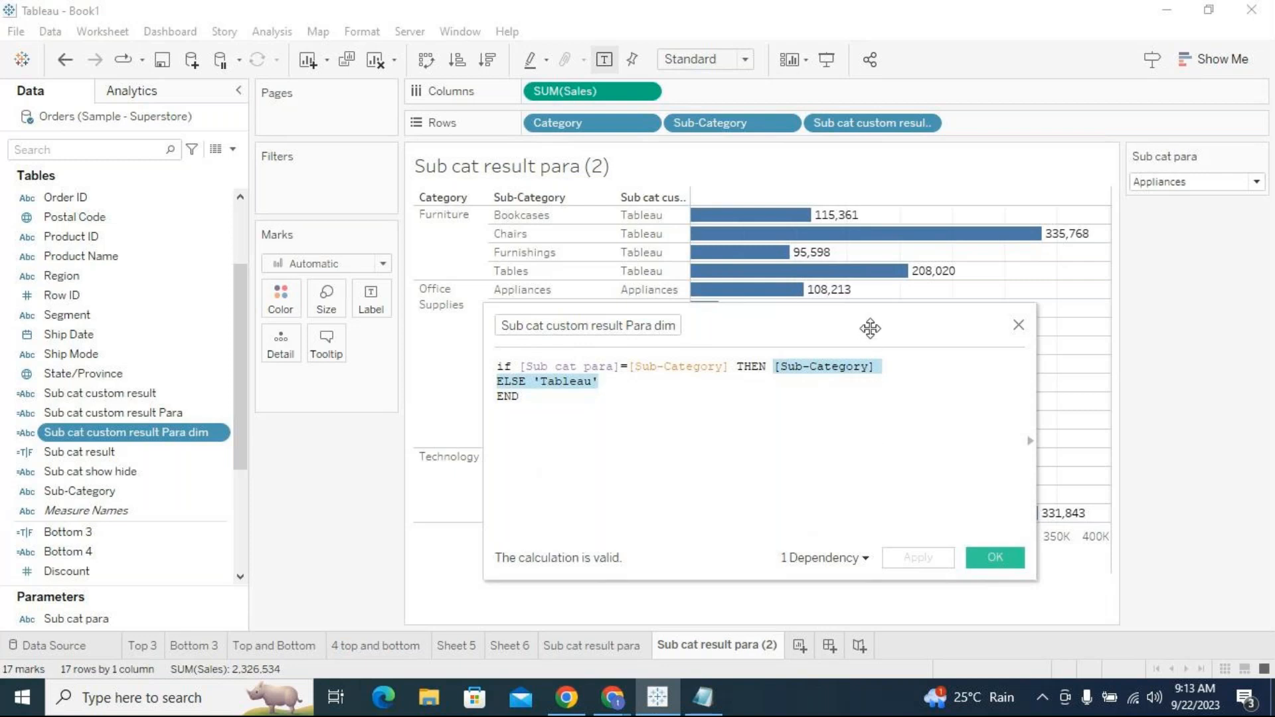
{"action": "left_click", "coordinate": [888, 399]}
{"action": "left_click", "coordinate": [994, 557]}
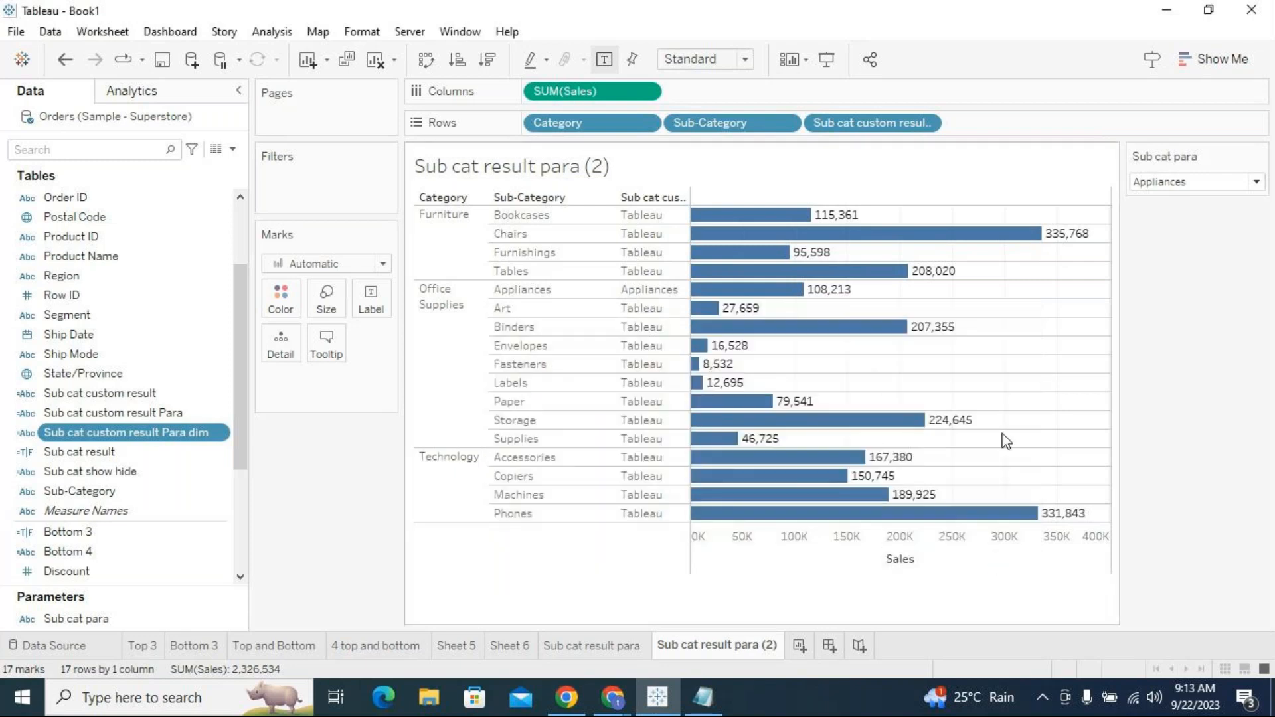
Reopen the Sub cat custom result Para dim calculation and check which sheets depend on it and its THEN result.
{"action": "left_click", "coordinate": [220, 433]}
{"action": "left_click", "coordinate": [269, 110]}
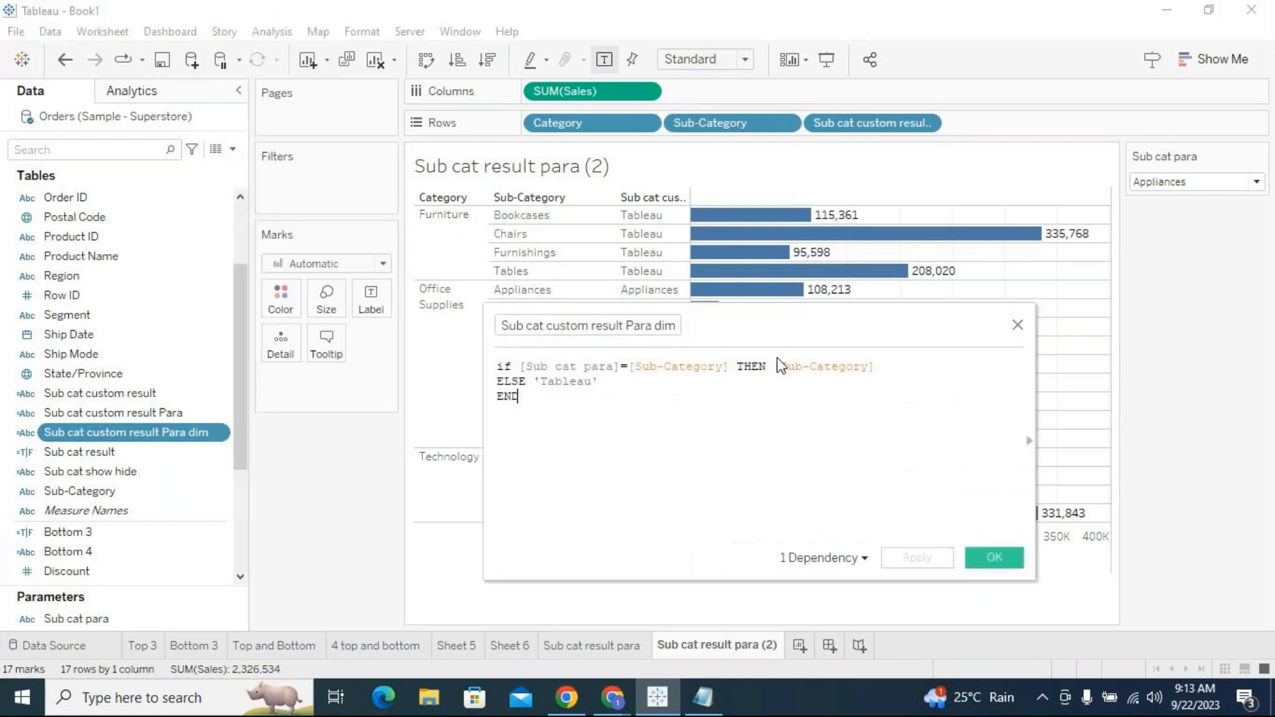
{"action": "left_click_drag", "start_coordinate": [777, 308], "coordinate": [766, 305]}
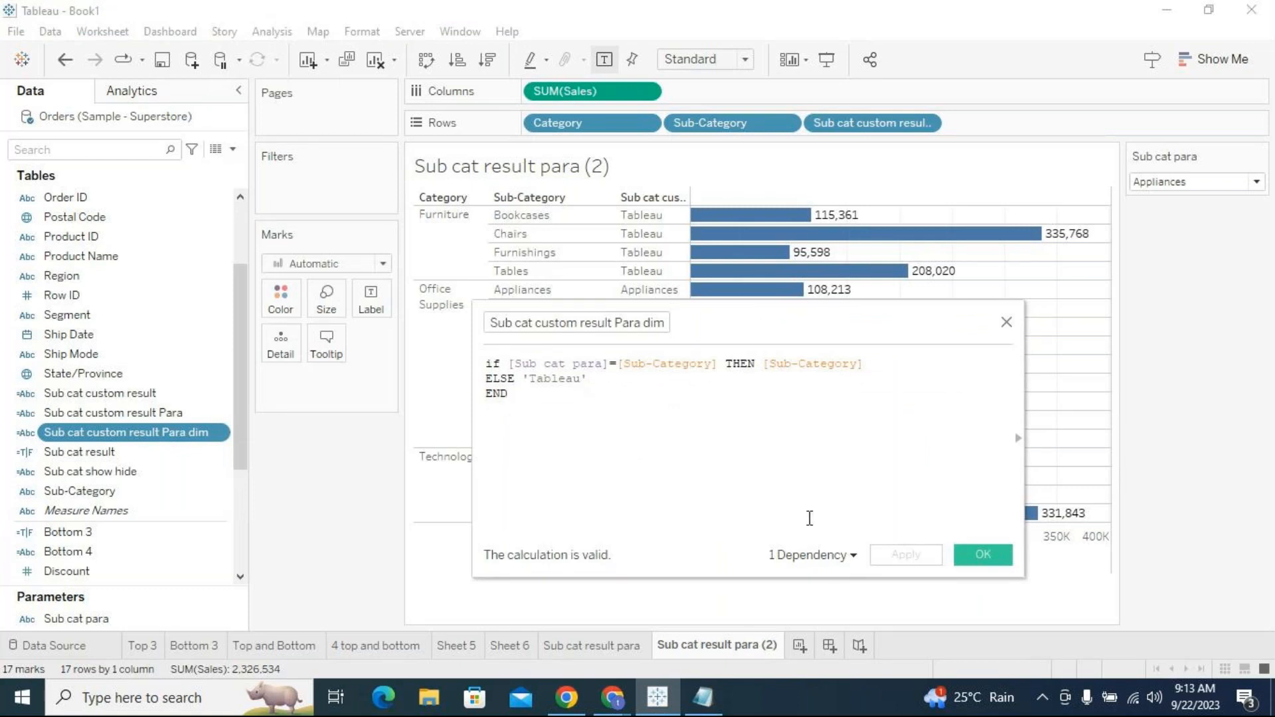
{"action": "left_click", "coordinate": [846, 557]}
{"action": "mouse_move", "coordinate": [854, 559]}
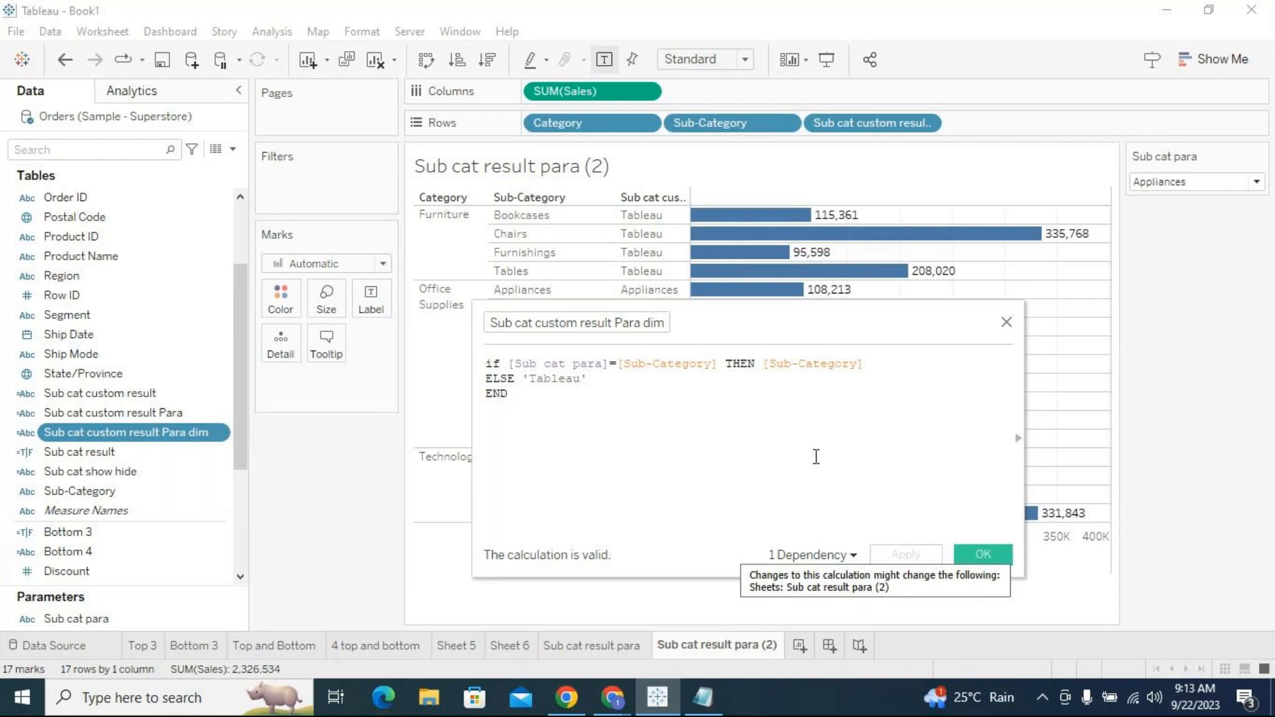
{"action": "left_click_drag", "start_coordinate": [881, 366], "coordinate": [765, 366]}
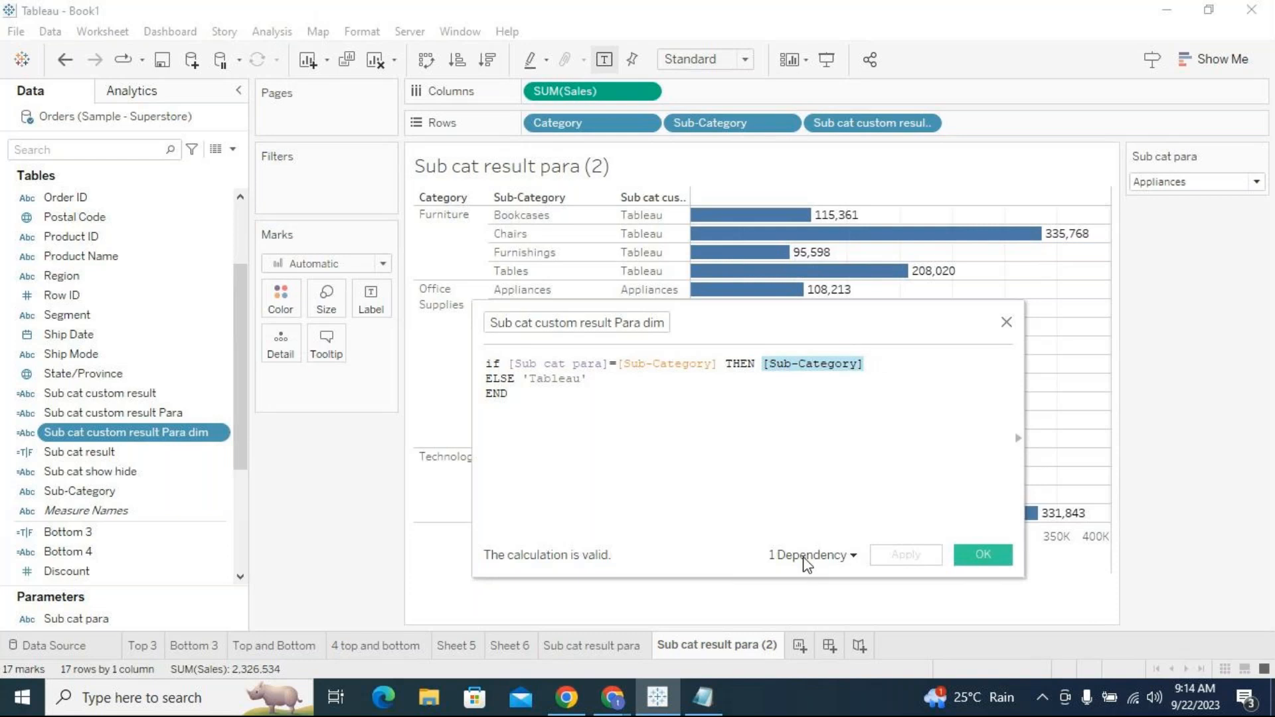
{"action": "left_click", "coordinate": [810, 515]}
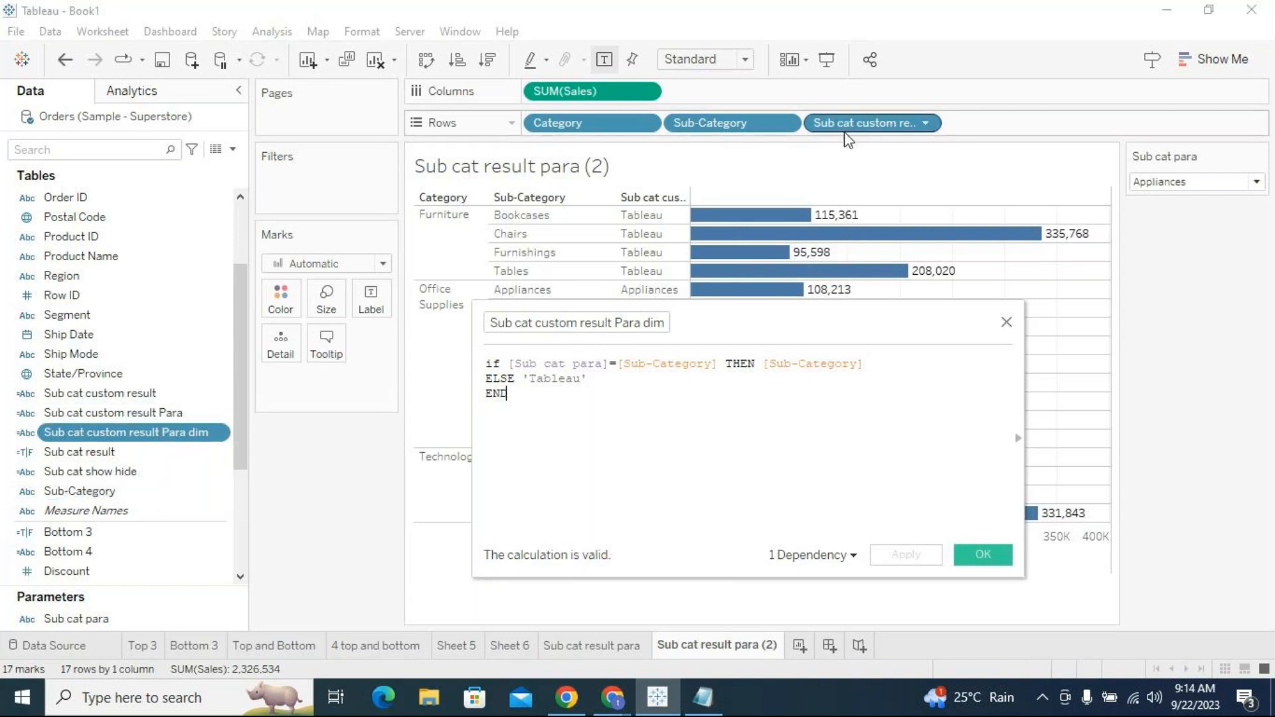
{"action": "left_click_drag", "start_coordinate": [885, 364], "coordinate": [761, 364]}
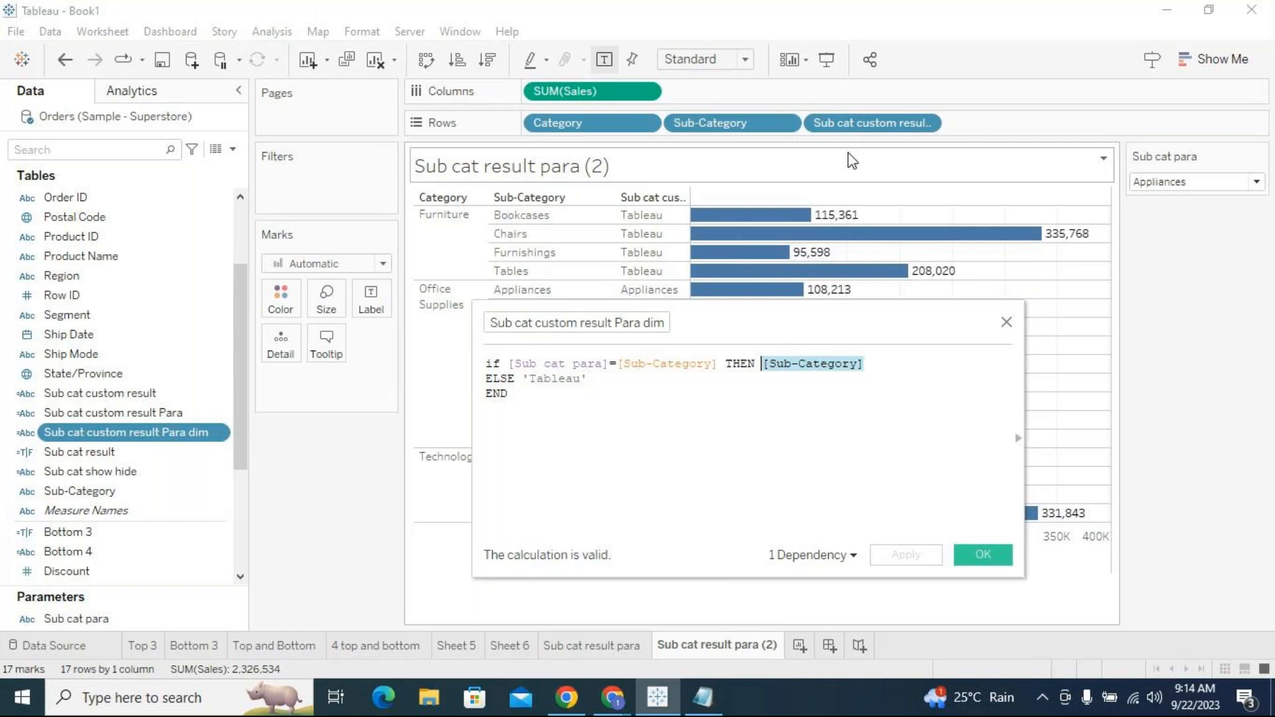
{"action": "left_click", "coordinate": [852, 555]}
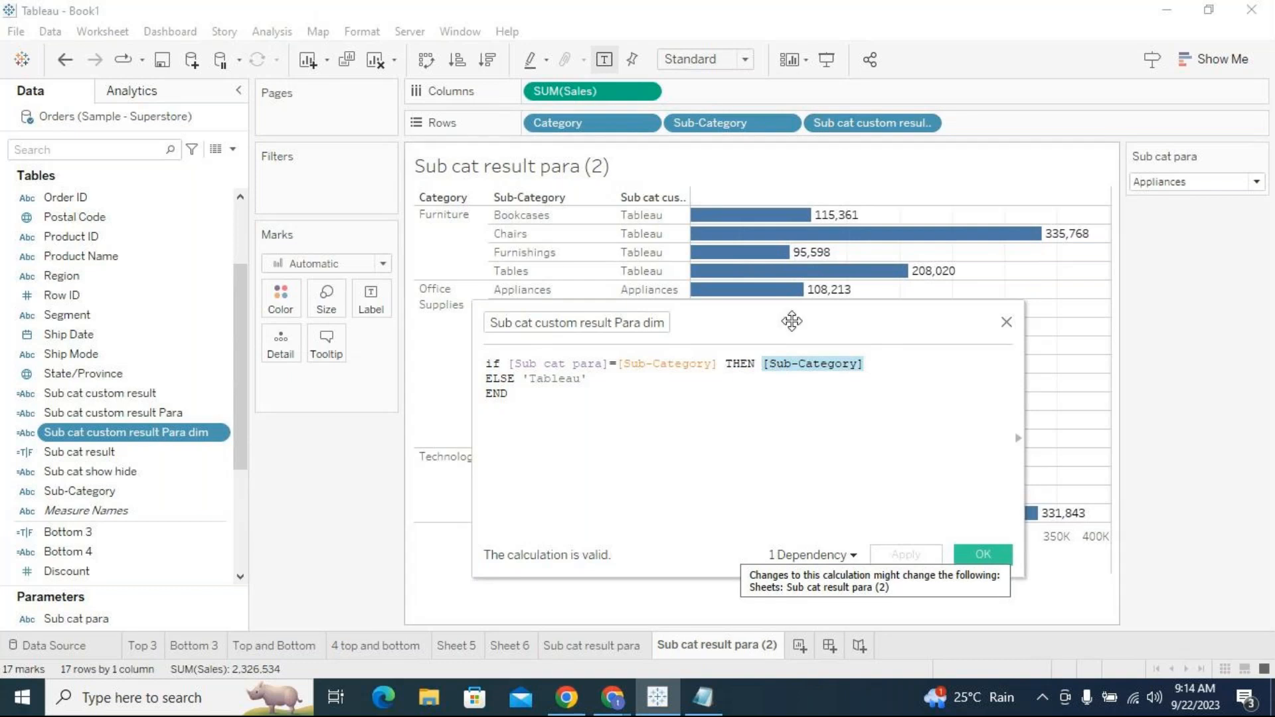
{"action": "left_click", "coordinate": [750, 445]}
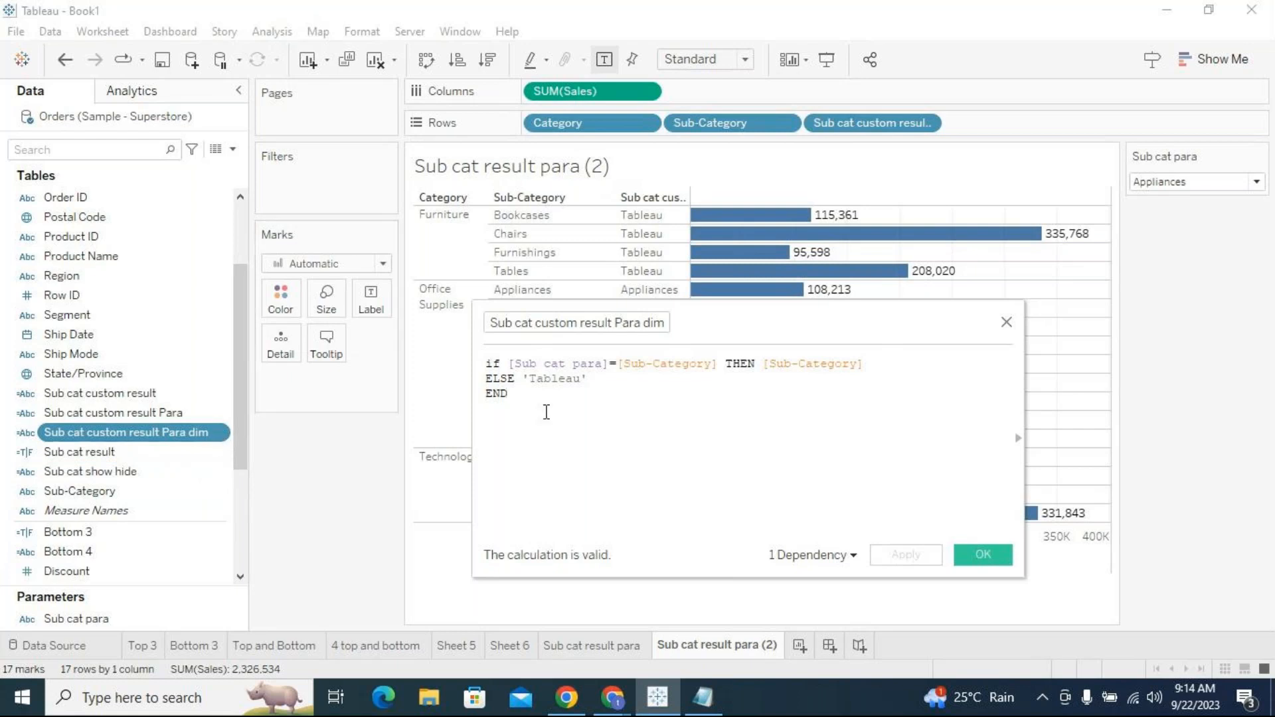
Review the whole formula from its if condition to END, including its dependency and the [Sub-Category] result.
{"action": "left_click_drag", "start_coordinate": [516, 399], "coordinate": [487, 364]}
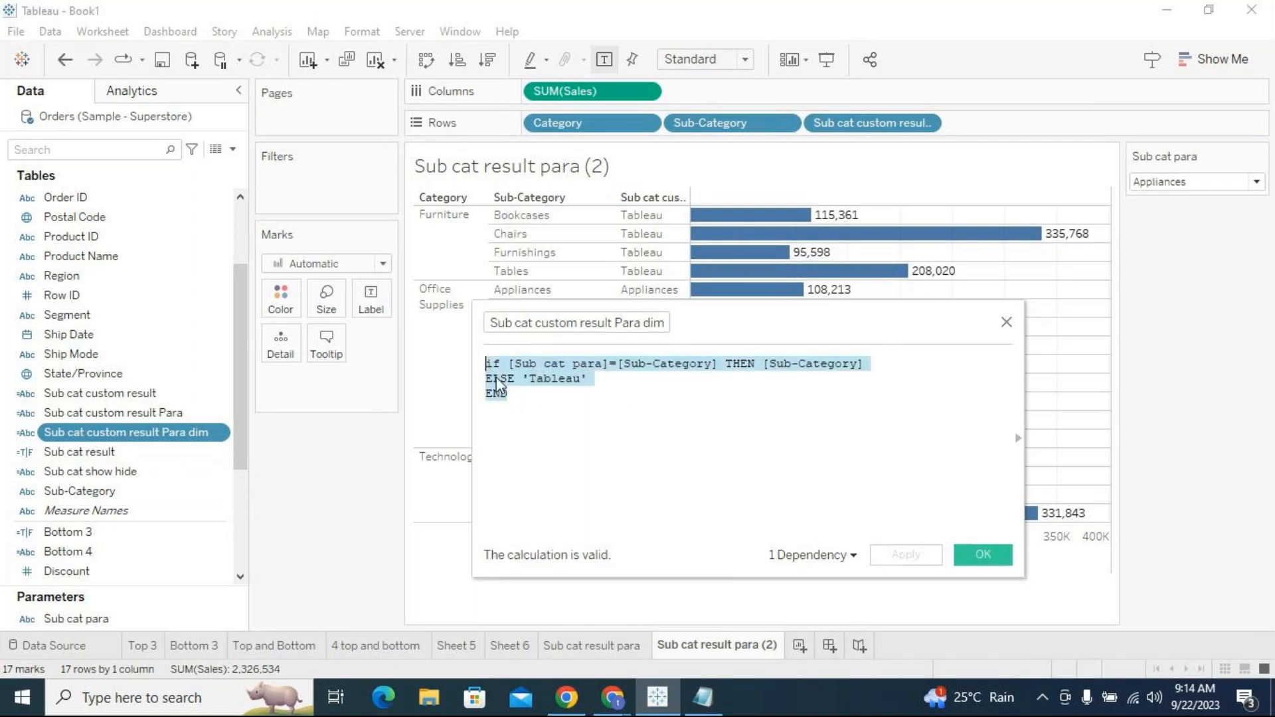
{"action": "left_click", "coordinate": [514, 397]}
{"action": "left_click_drag", "start_coordinate": [521, 399], "coordinate": [489, 363]}
{"action": "left_click", "coordinate": [523, 401]}
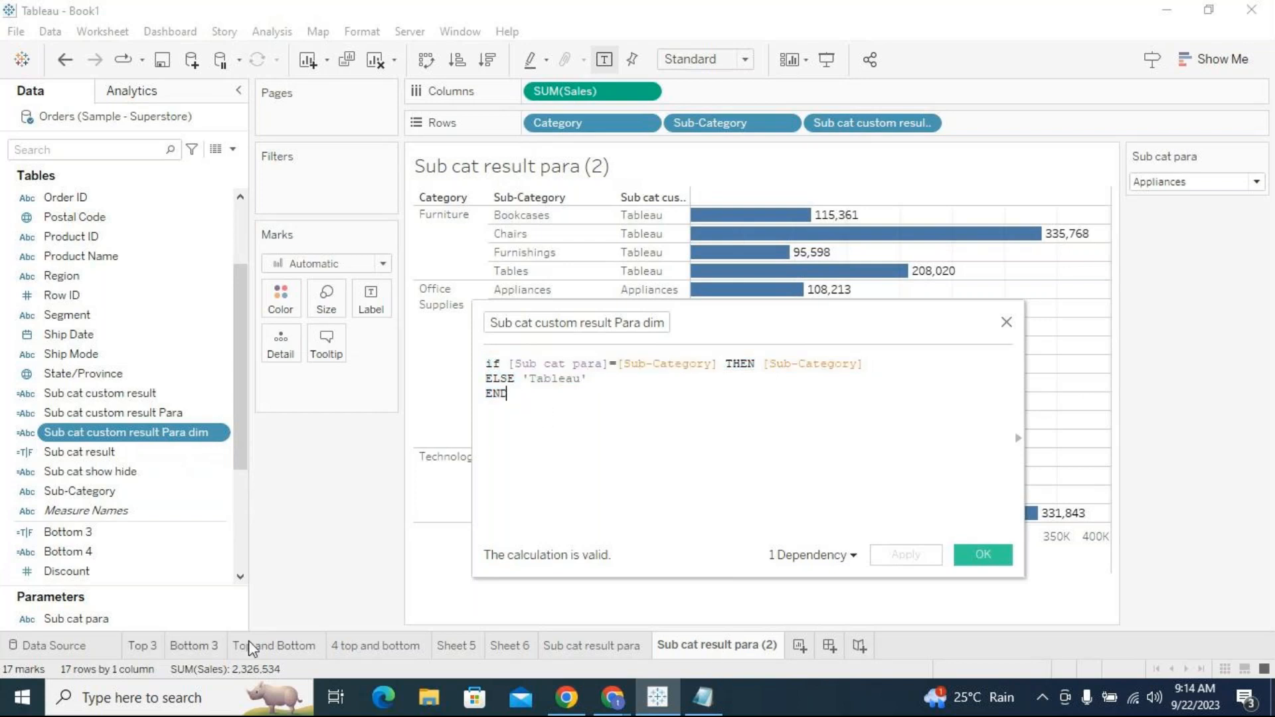
{"action": "mouse_move", "coordinate": [847, 558]}
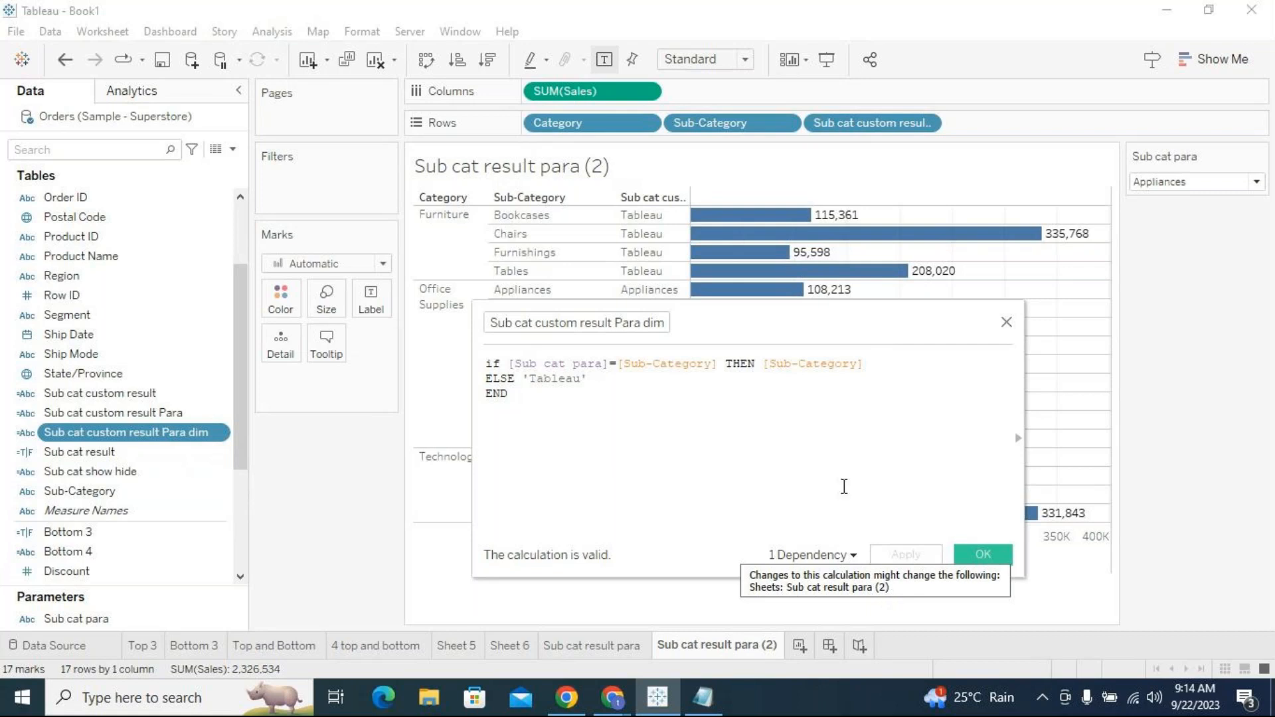
{"action": "left_click", "coordinate": [831, 447]}
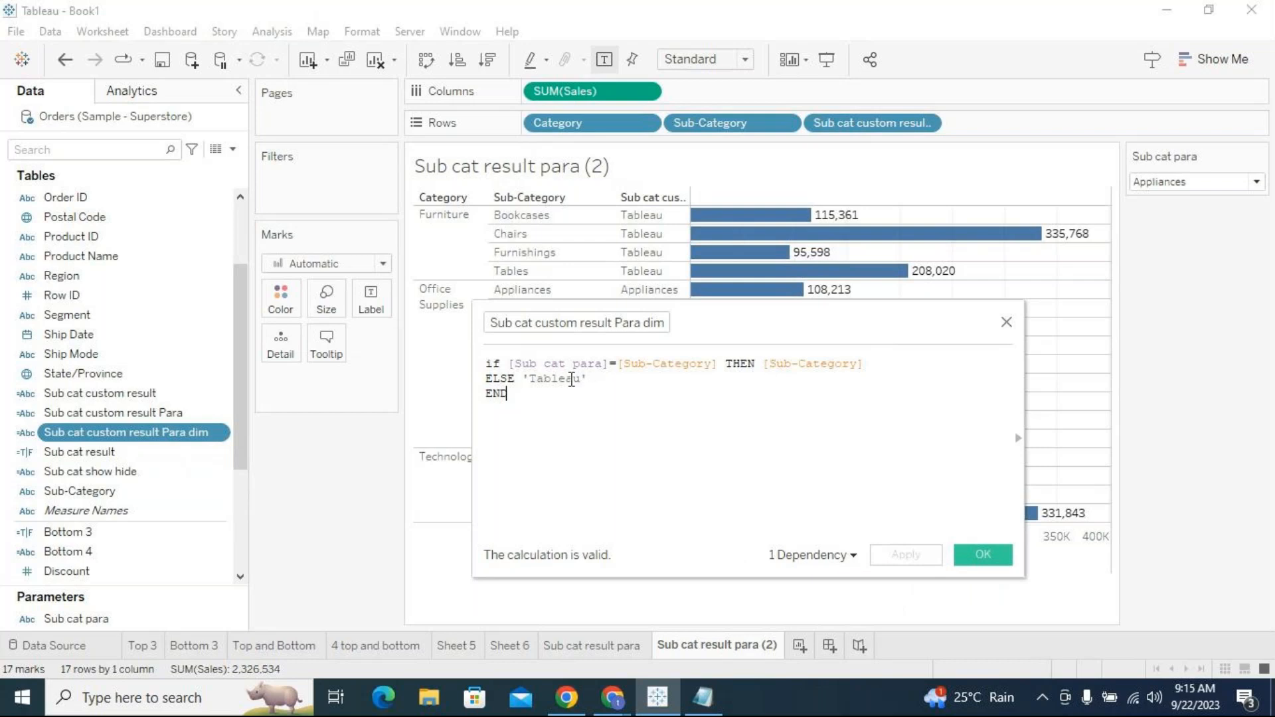
{"action": "left_click_drag", "start_coordinate": [762, 364], "coordinate": [864, 364]}
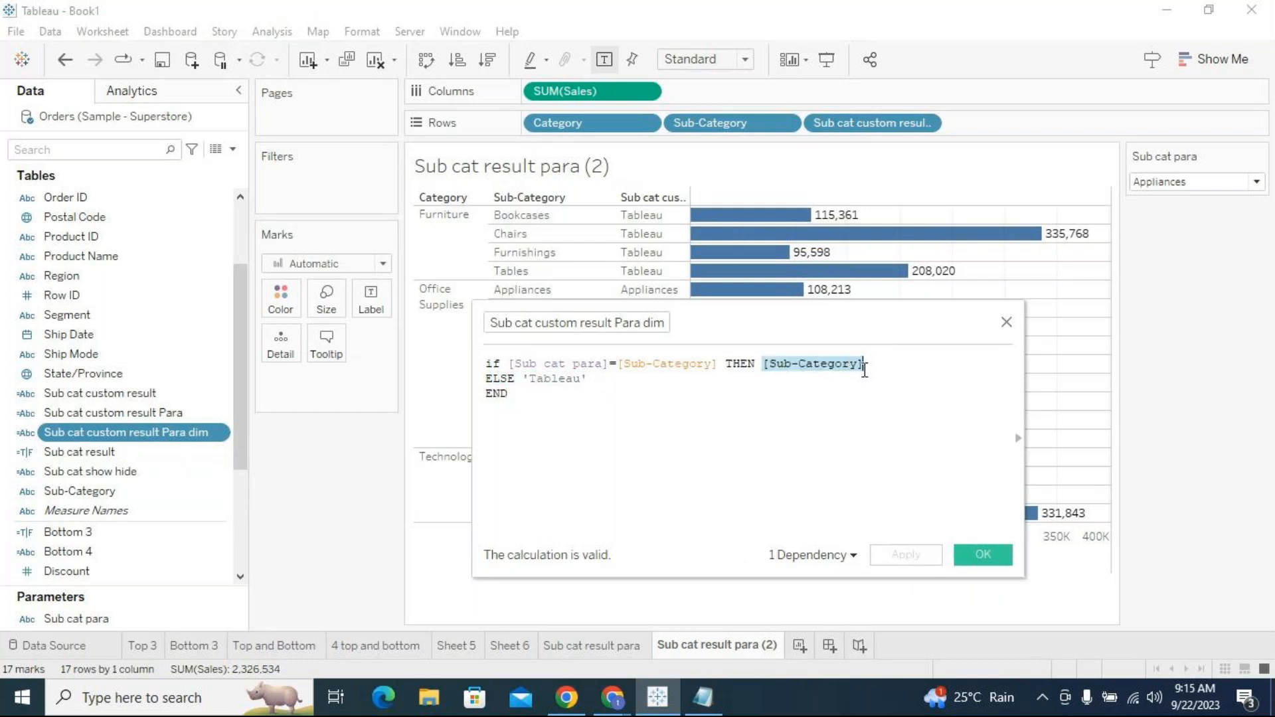
{"action": "left_click", "coordinate": [662, 418]}
Replace the lowercase if keyword in the Sub cat custom result Para dim formula with IF and save the calculated field.
{"action": "double_click", "coordinate": [490, 364]}
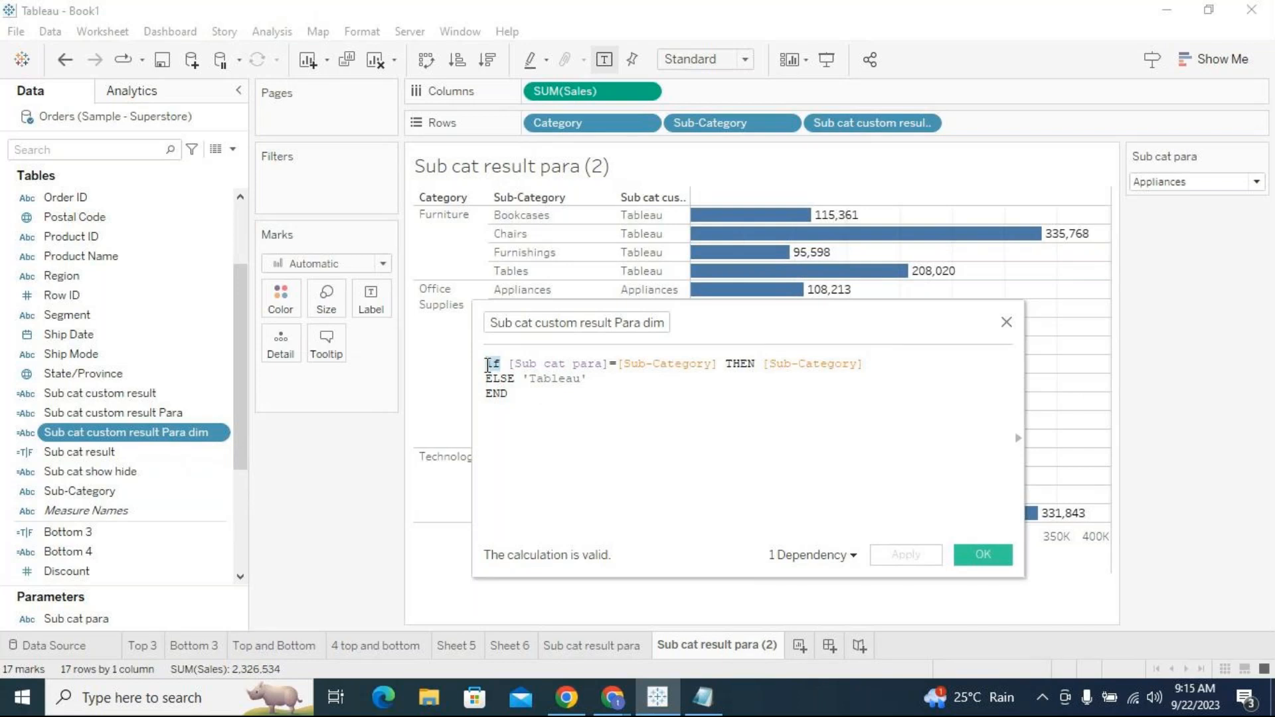
{"action": "type", "text": "IF"}
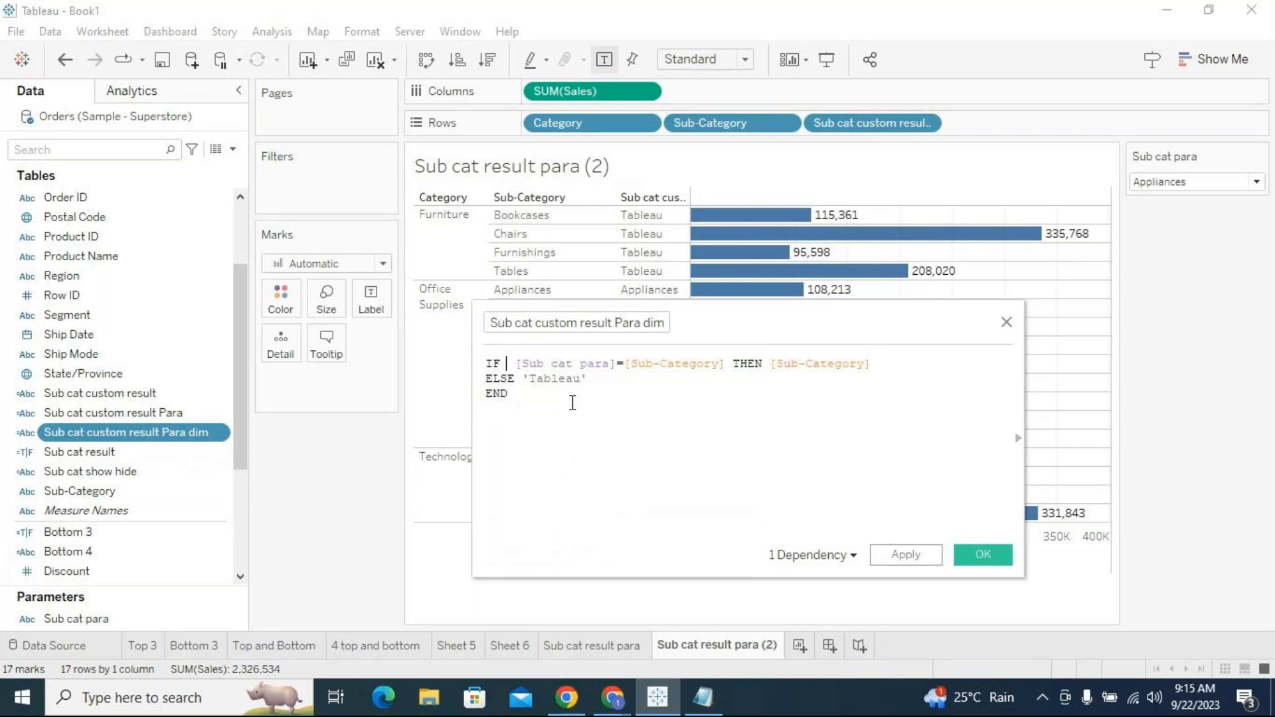
{"action": "left_click_drag", "start_coordinate": [586, 378], "coordinate": [522, 378]}
{"action": "left_click", "coordinate": [521, 403]}
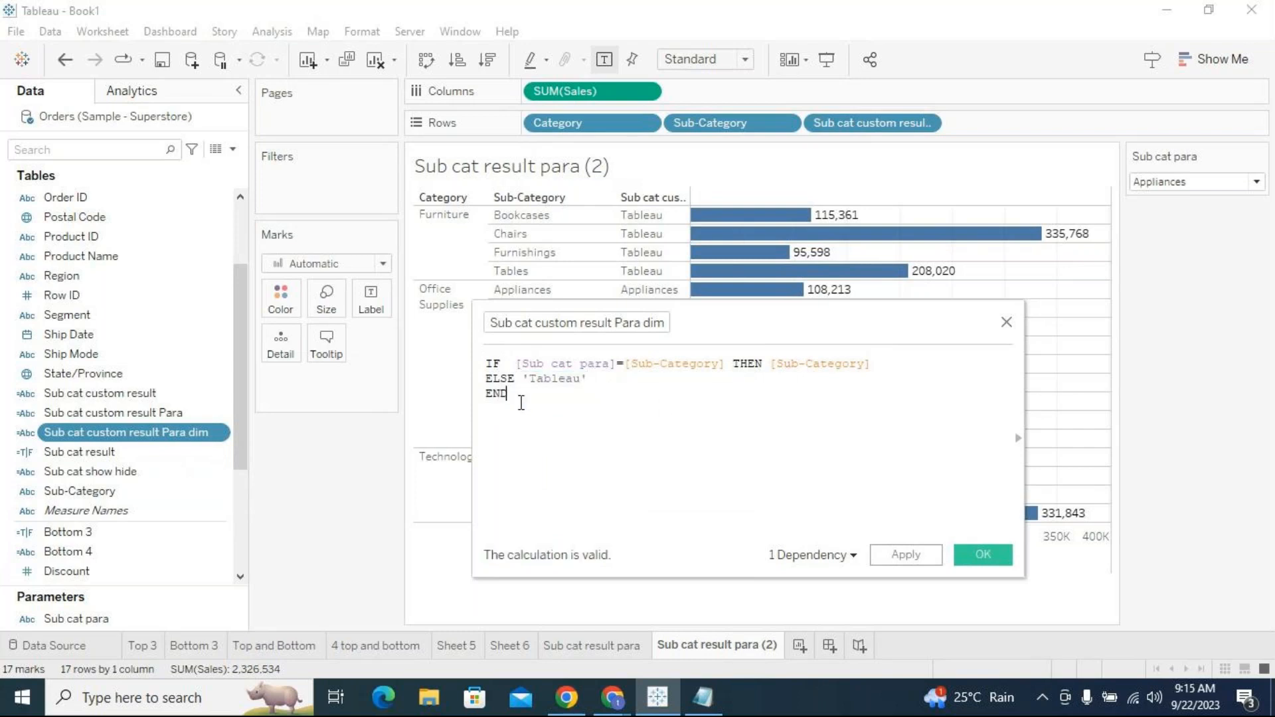
{"action": "left_click", "coordinate": [978, 555]}
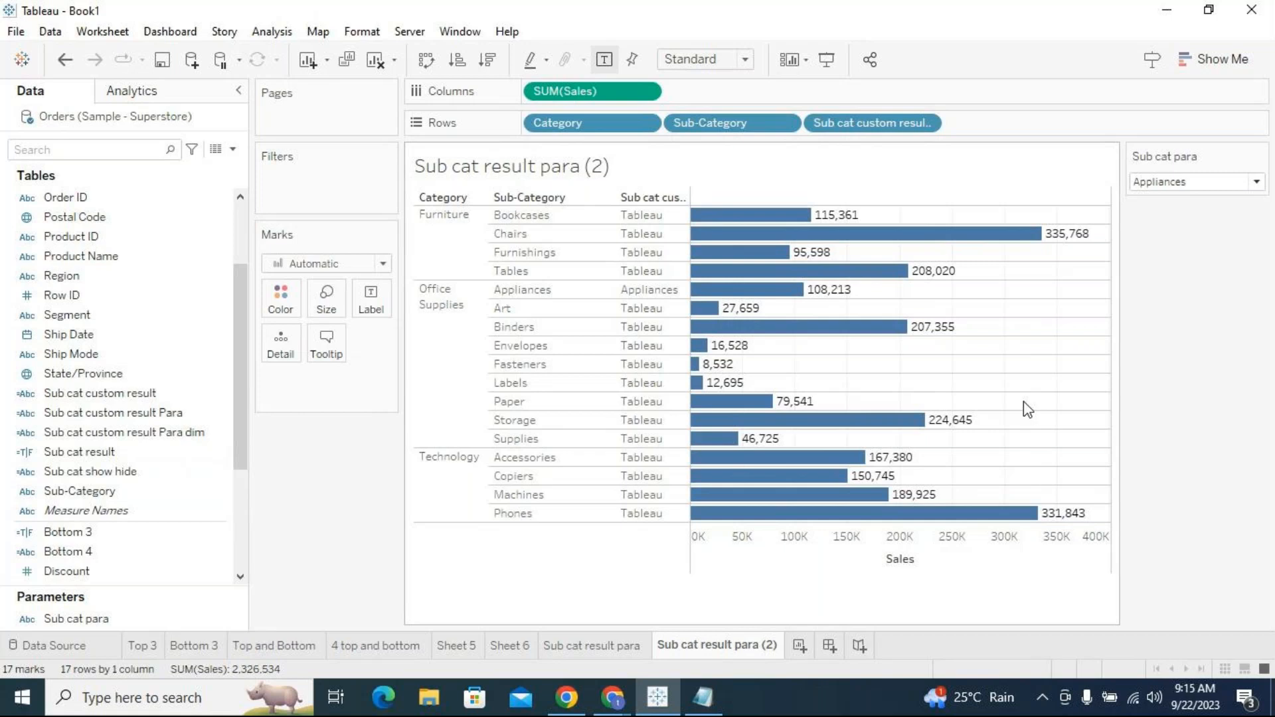
{"action": "left_click_drag", "start_coordinate": [236, 436], "coordinate": [282, 271]}
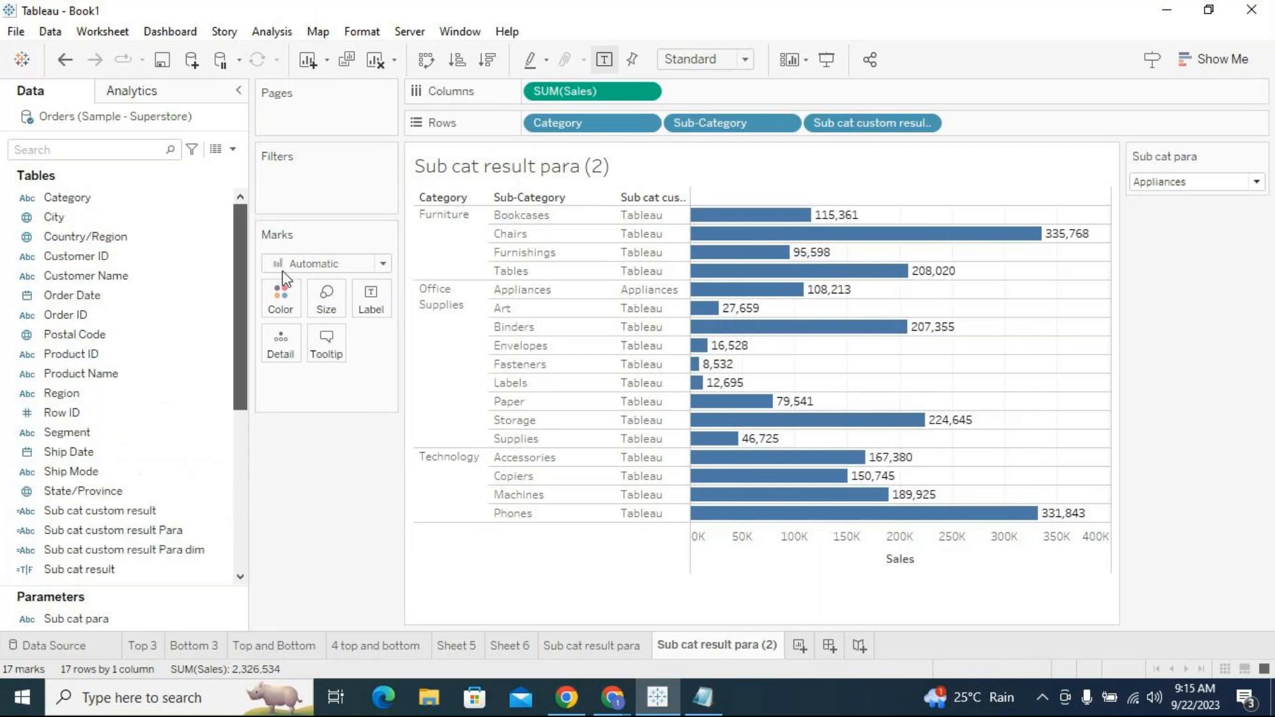